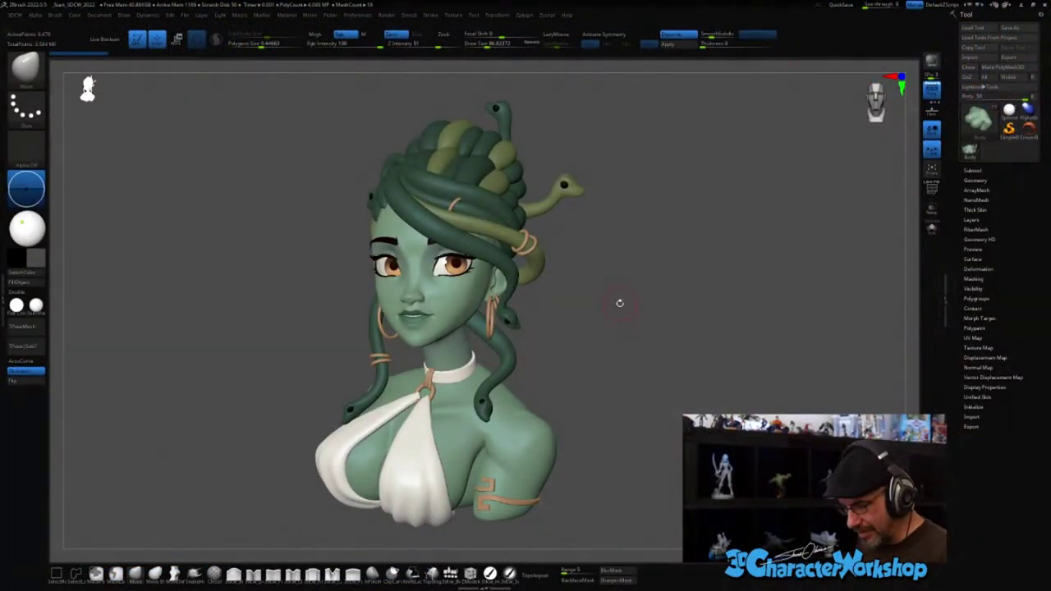
# - Orbit around the bust to inspect it, toggling the wireframe and polygroup overlay on and off
pyautogui.moveTo(620, 303); pyautogui.dragTo(734, 366)
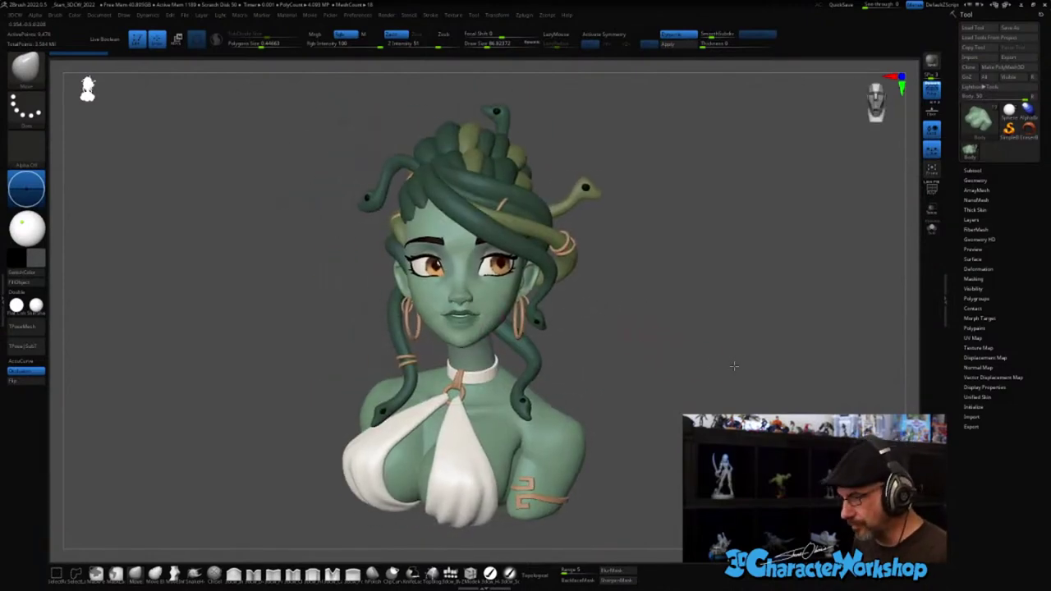
pyautogui.click(452, 18)
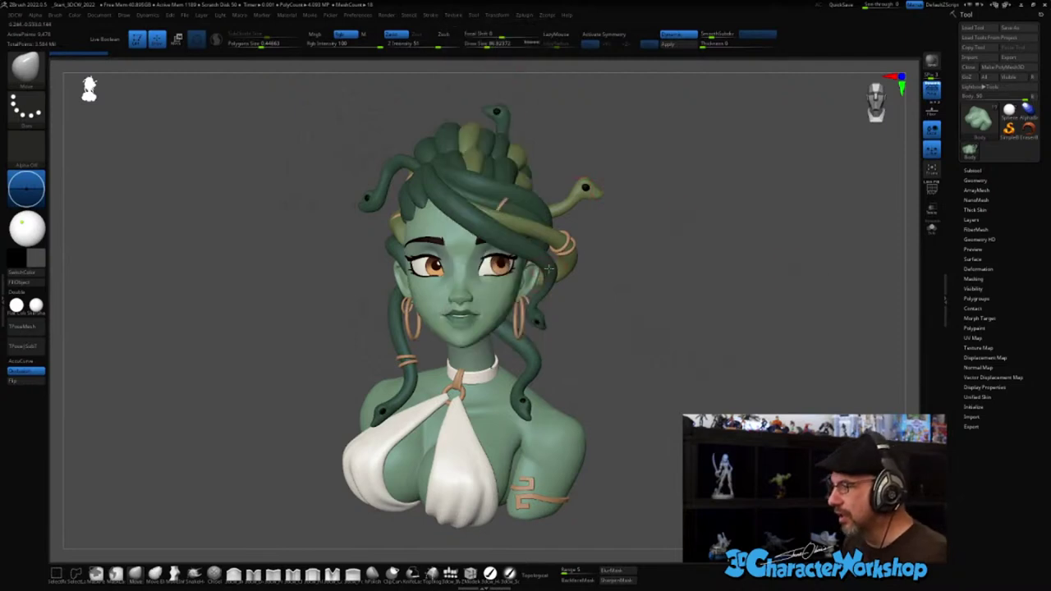
pyautogui.moveTo(693, 361); pyautogui.dragTo(694, 364)
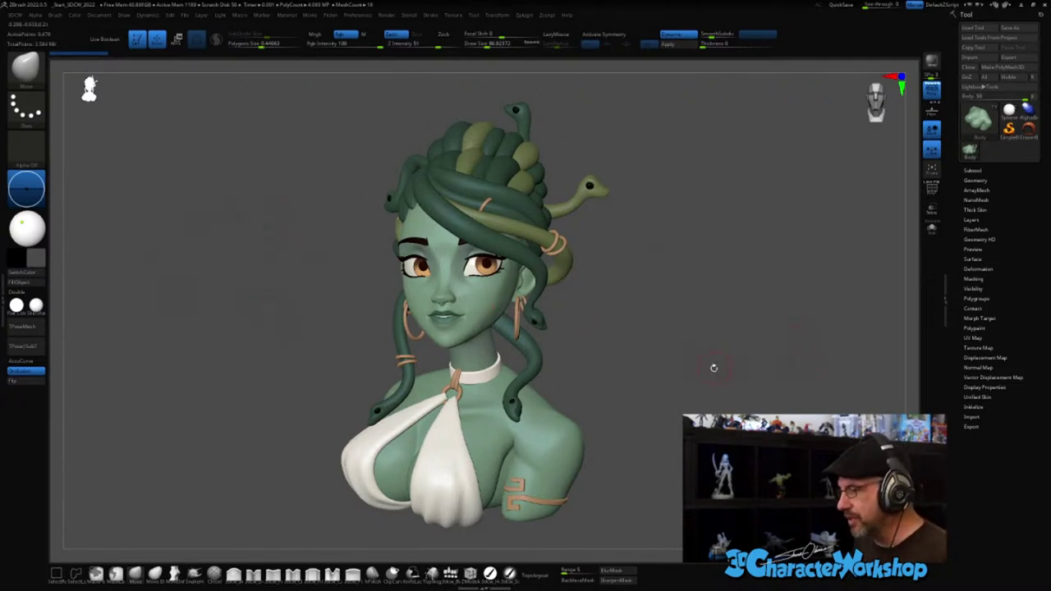
pyautogui.moveTo(713, 368); pyautogui.dragTo(713, 373)
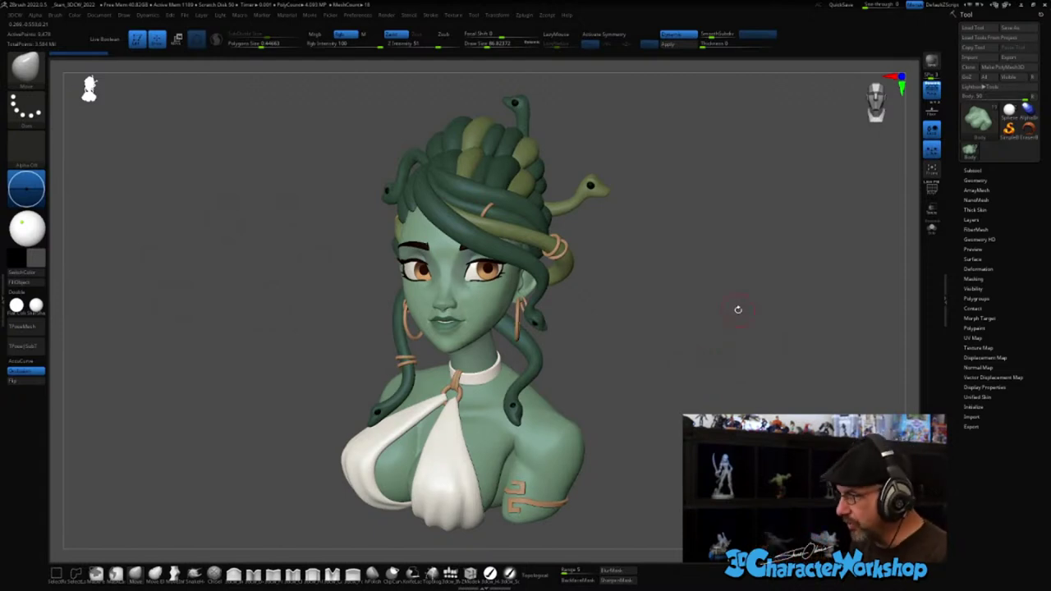
pyautogui.moveTo(725, 252); pyautogui.dragTo(717, 233)
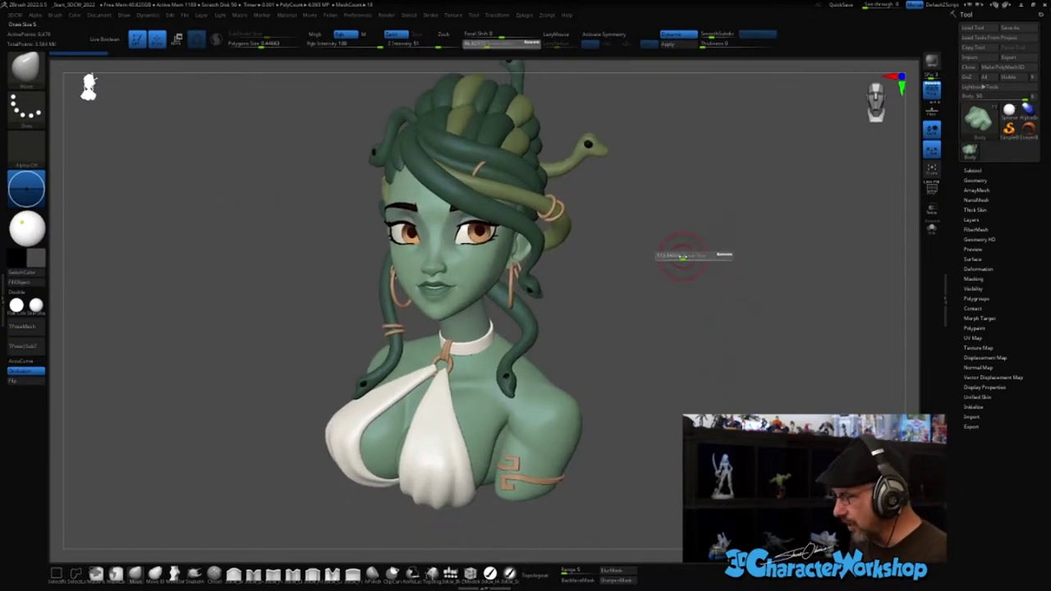
pyautogui.moveTo(682, 241); pyautogui.dragTo(688, 248)
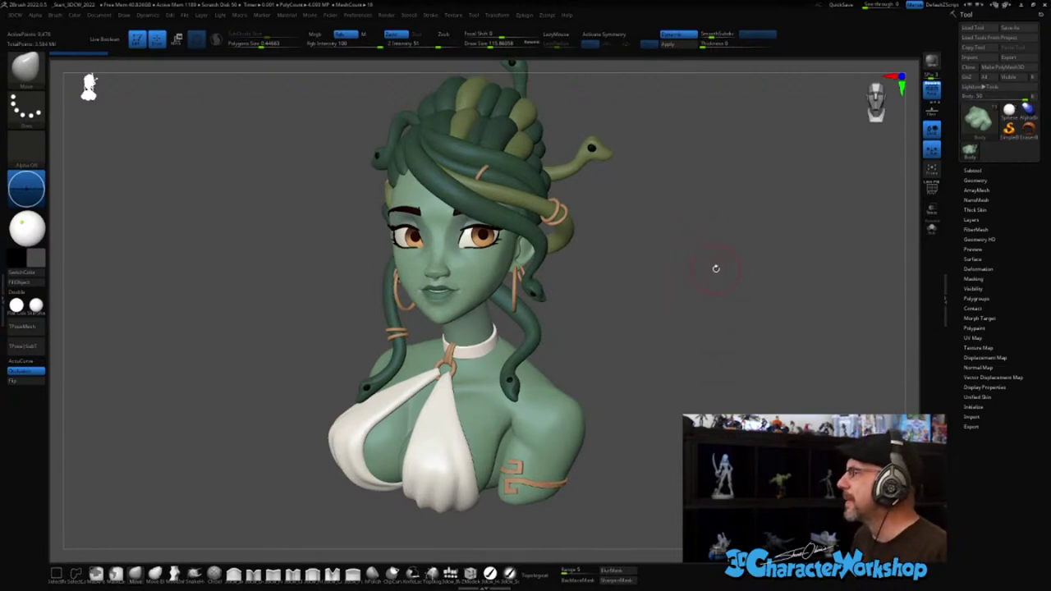
pyautogui.moveTo(716, 268); pyautogui.dragTo(708, 269)
pyautogui.moveTo(593, 291); pyautogui.dragTo(625, 289)
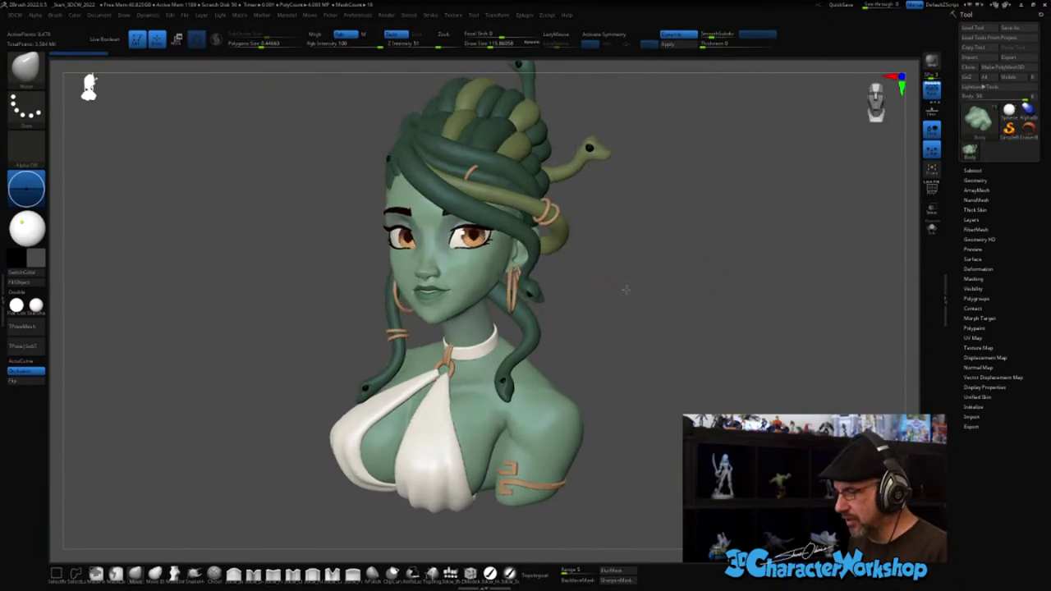
pyautogui.hotkey('shift', 'f')
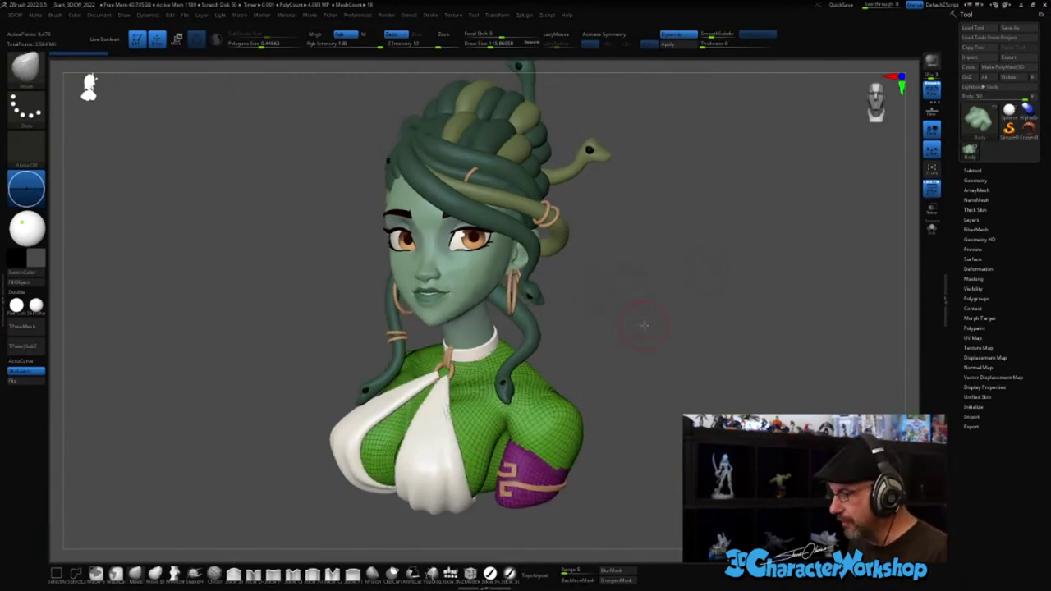
pyautogui.moveTo(643, 325)
pyautogui.mouseDown()
pyautogui.moveTo(668, 323)
pyautogui.moveTo(650, 325)
pyautogui.mouseUp()
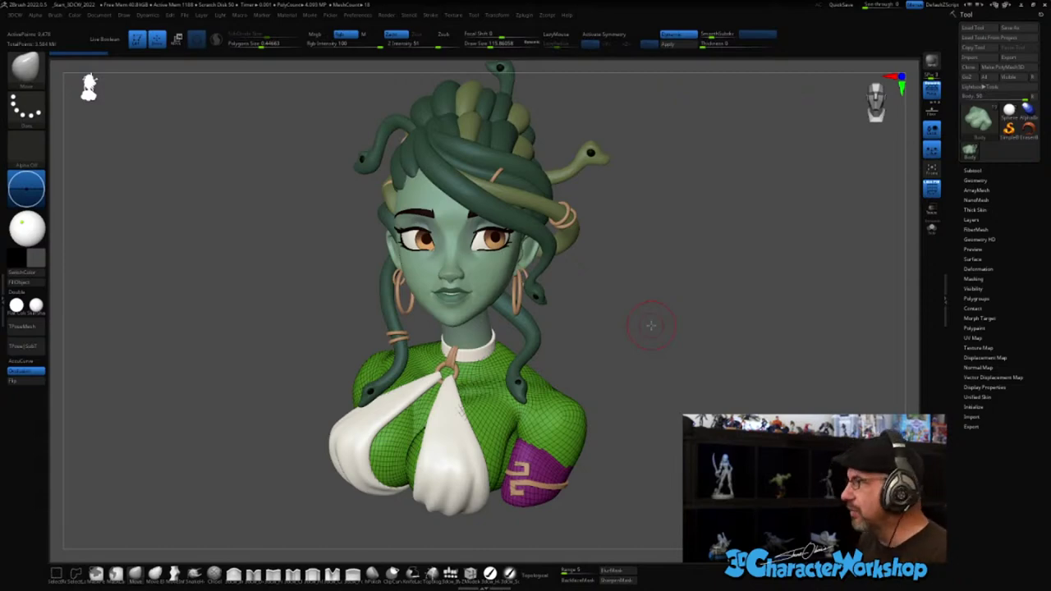
pyautogui.moveTo(689, 263); pyautogui.dragTo(700, 280)
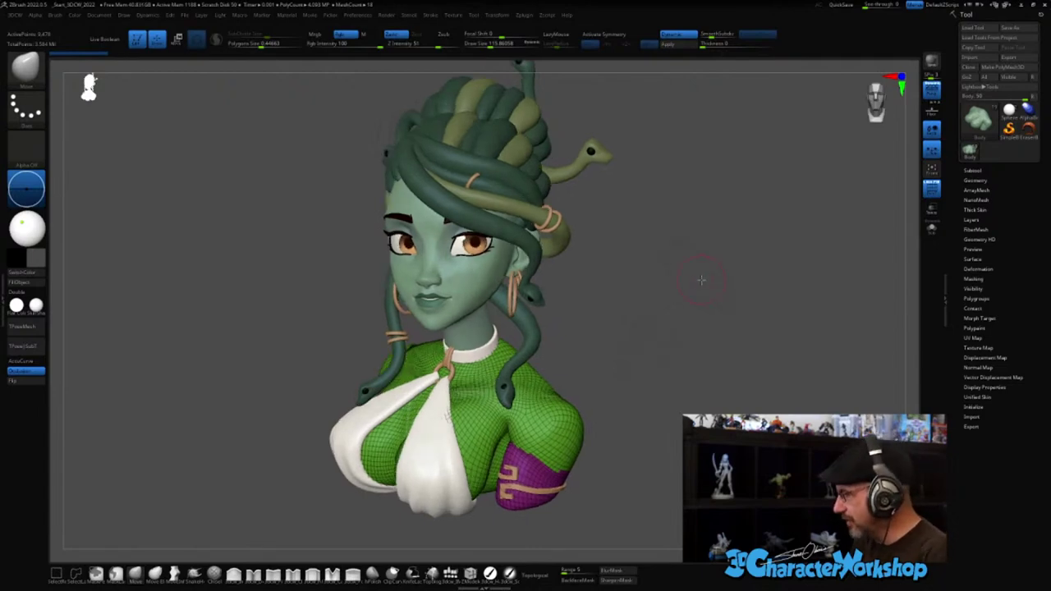
pyautogui.keyDown('ctrl'); pyautogui.keyDown('shift'); pyautogui.moveTo(637, 324); pyautogui.dragTo(668, 330); pyautogui.keyUp('shift'); pyautogui.keyUp('ctrl')
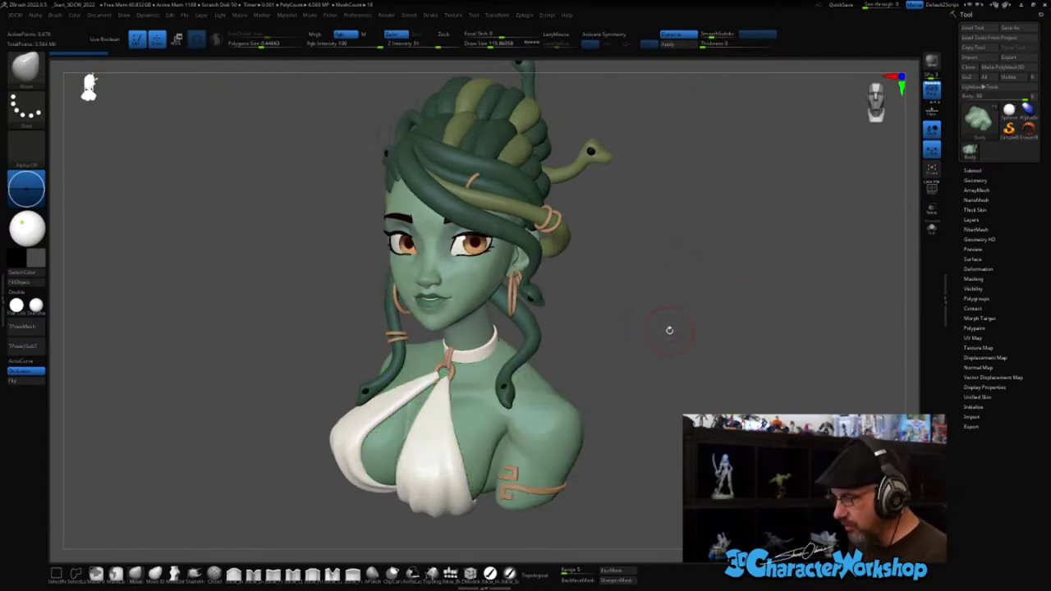
# - Show the SubTool list, scroll it, and make Head1 the active subtool
pyautogui.click(985, 170)
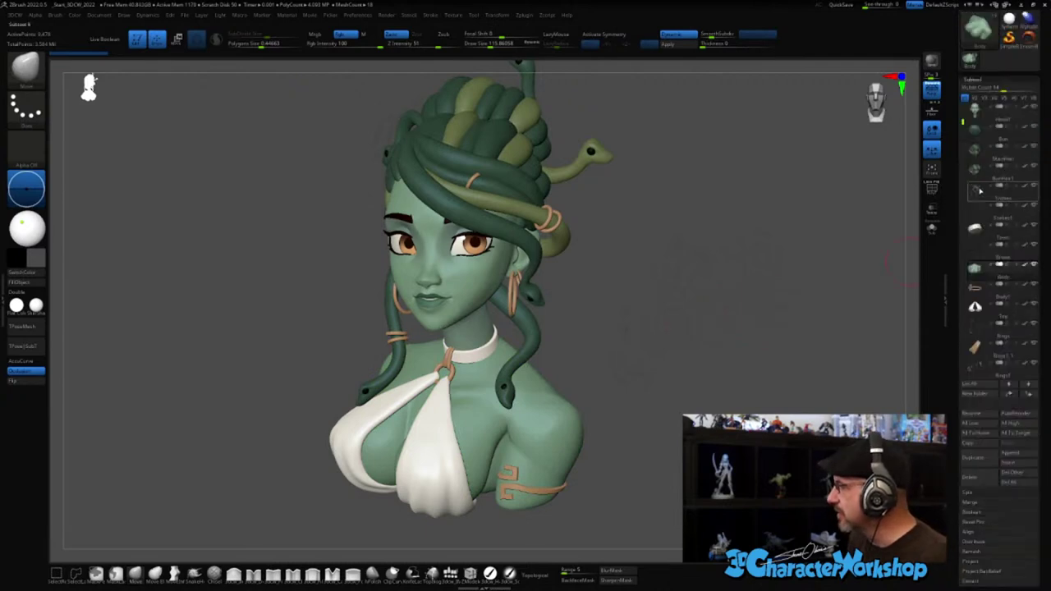
pyautogui.moveTo(975, 164)
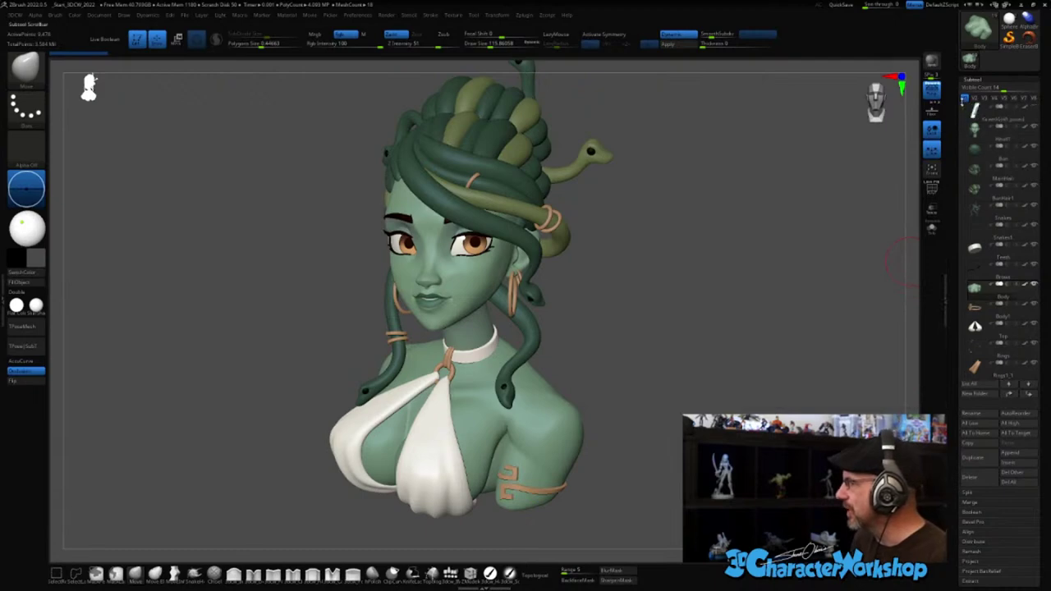
pyautogui.scroll(1, 979, 133)
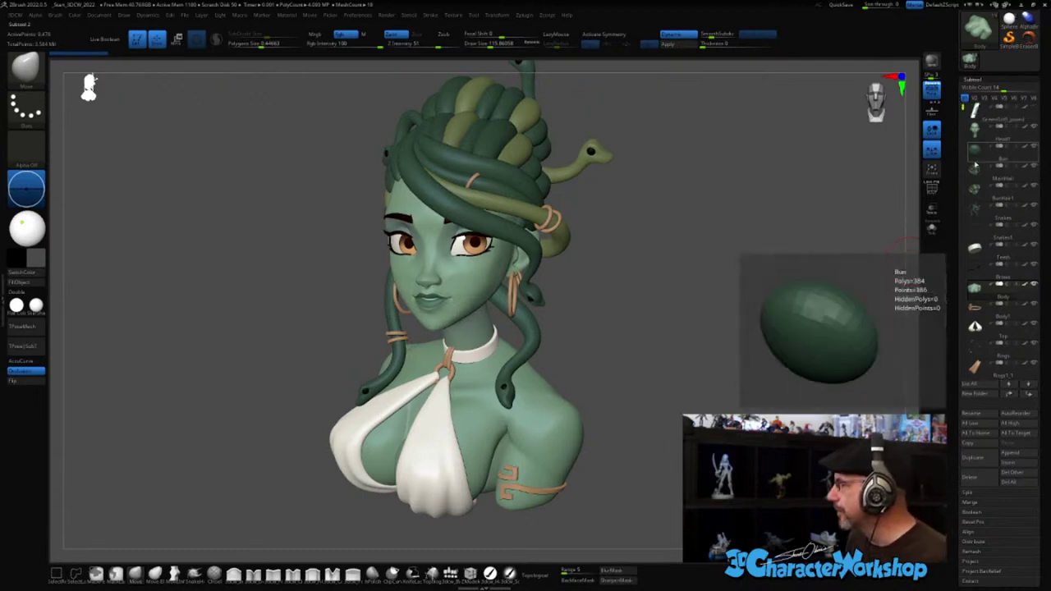
pyautogui.moveTo(962, 197)
pyautogui.mouseDown()
pyautogui.moveTo(962, 231)
pyautogui.moveTo(956, 188)
pyautogui.mouseUp()
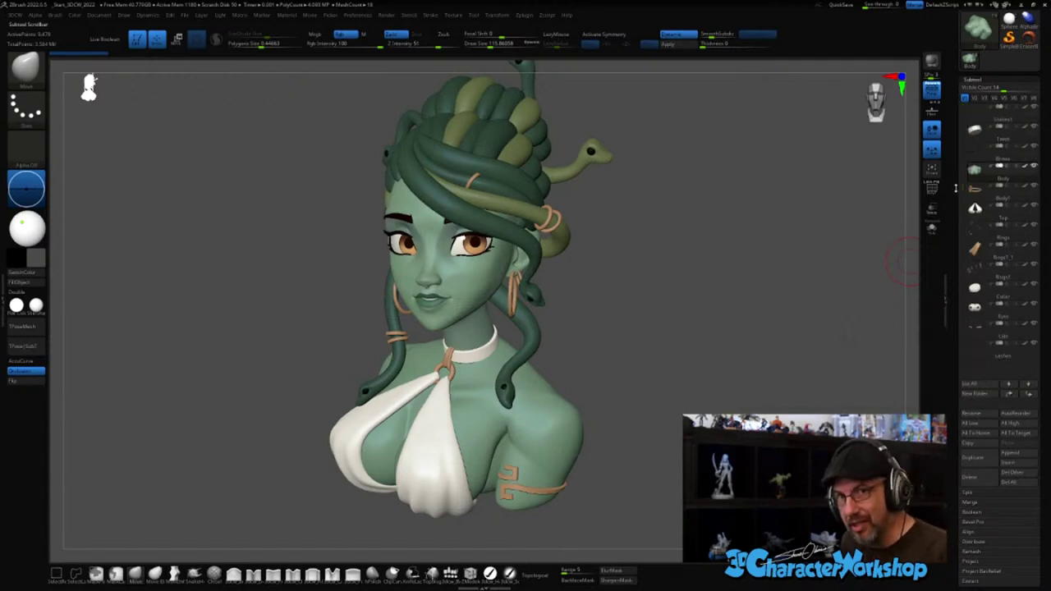
pyautogui.moveTo(956, 188); pyautogui.dragTo(956, 166)
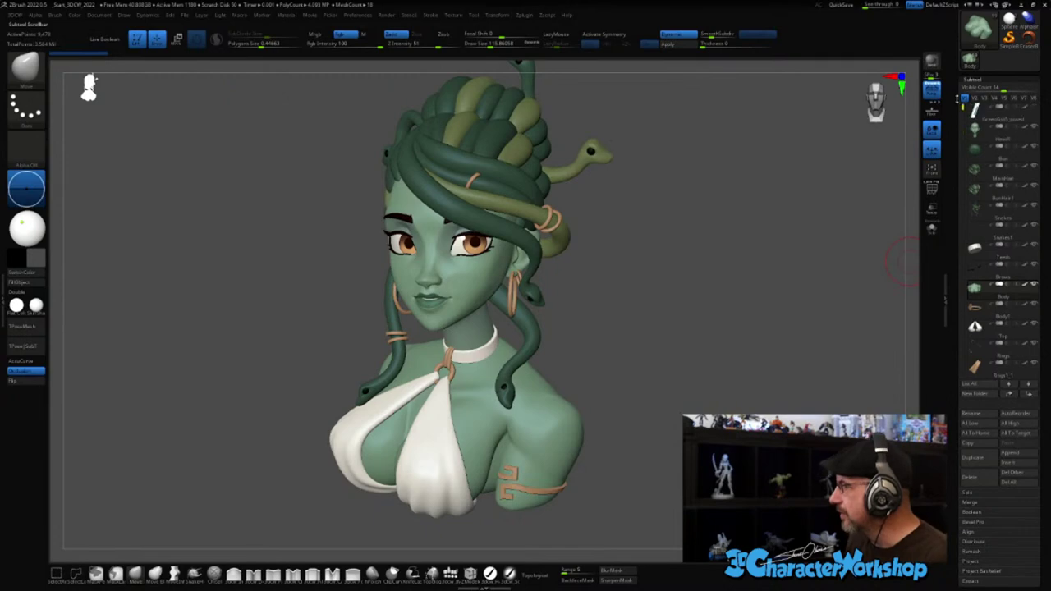
pyautogui.click(997, 129)
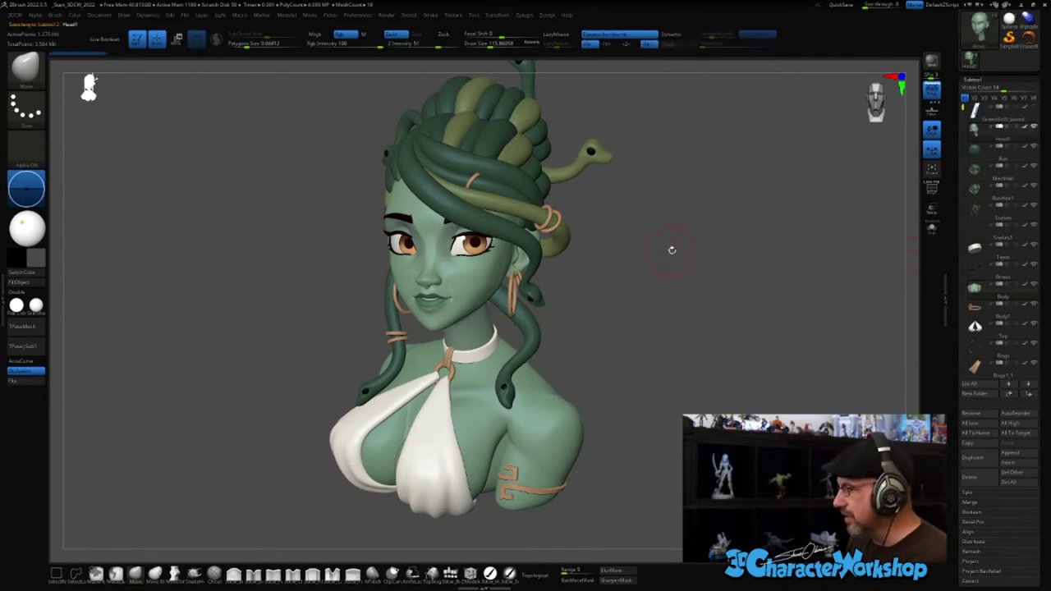
# - Zoom in and expand the Geometry settings for Head1
pyautogui.scroll(6, 684, 300)
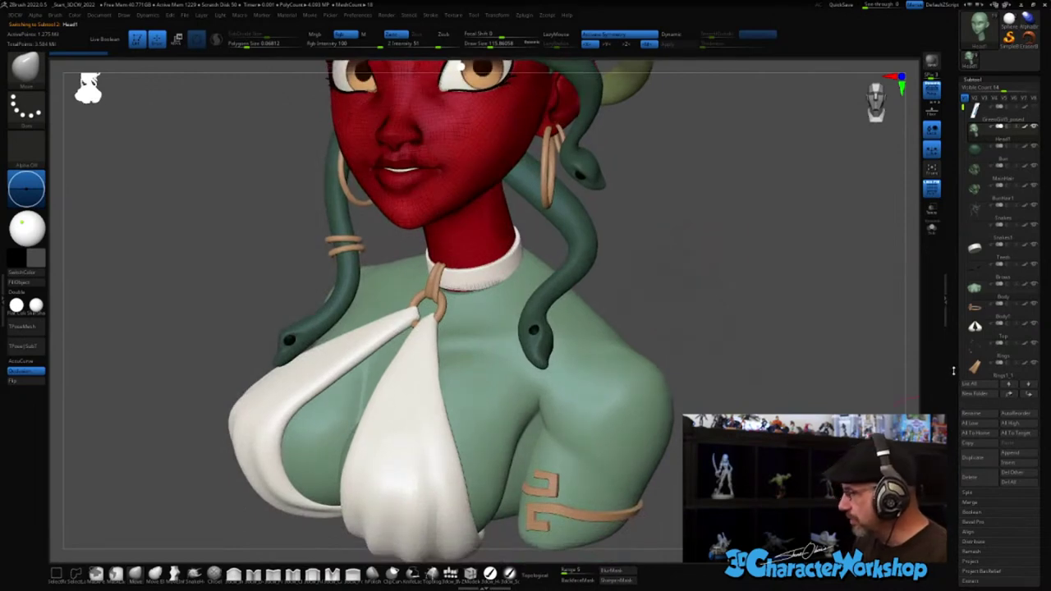
pyautogui.moveTo(953, 371); pyautogui.dragTo(977, 510)
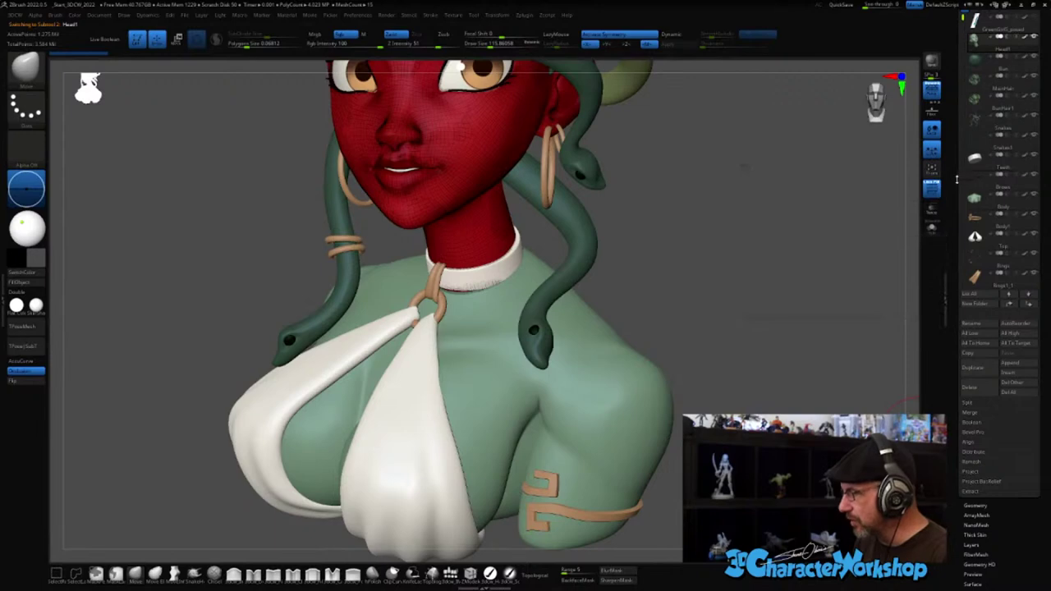
pyautogui.moveTo(956, 179); pyautogui.dragTo(955, 163)
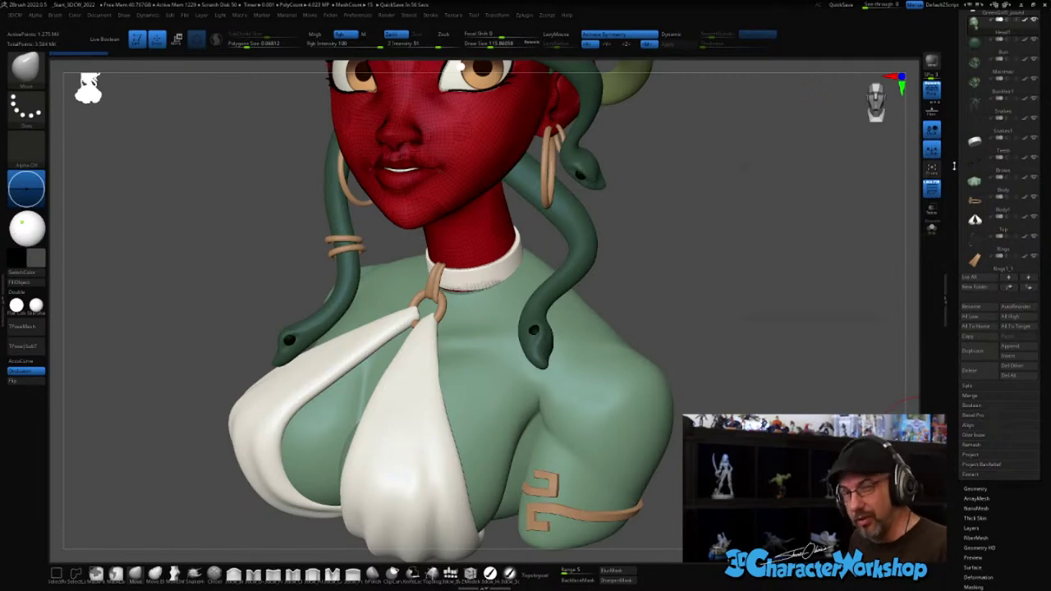
pyautogui.click(985, 488)
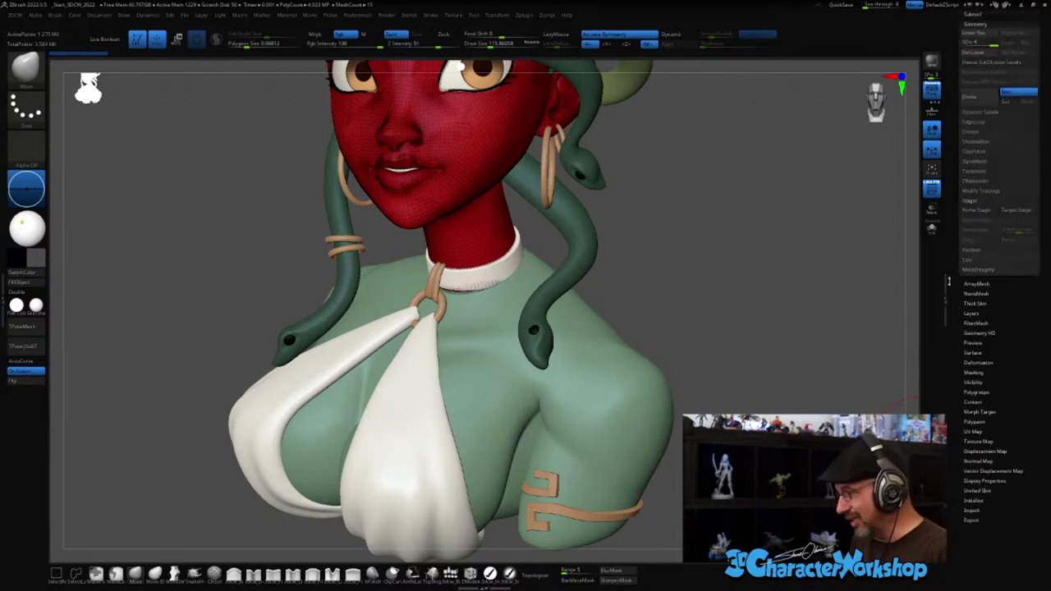
pyautogui.moveTo(956, 257); pyautogui.dragTo(953, 356)
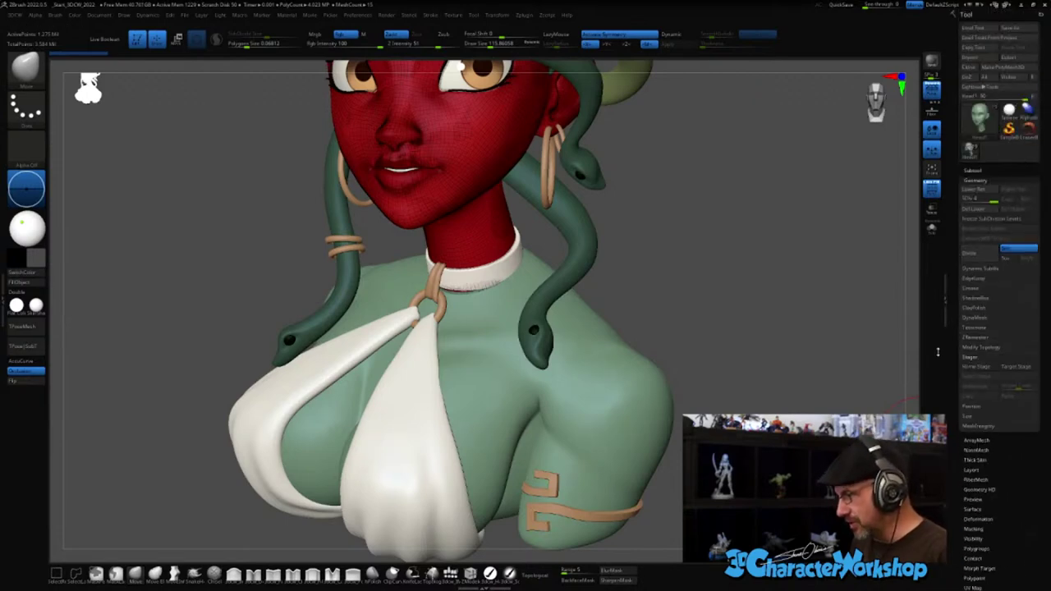
# - Drop Head1 to a lower subdivision level with Lower Res, then return it up one level
pyautogui.click(975, 169)
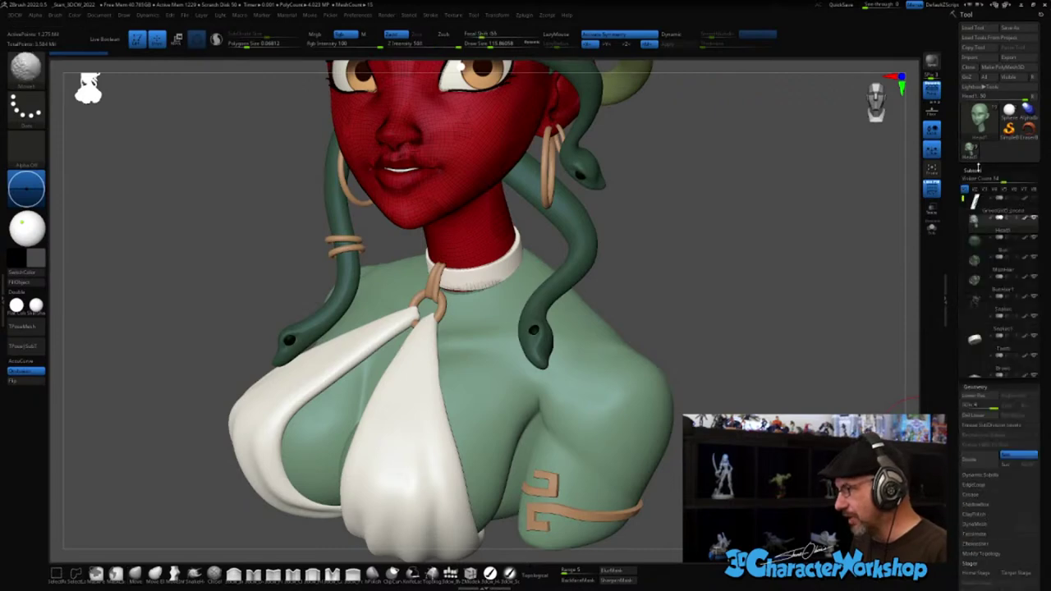
pyautogui.moveTo(954, 164); pyautogui.dragTo(955, 92)
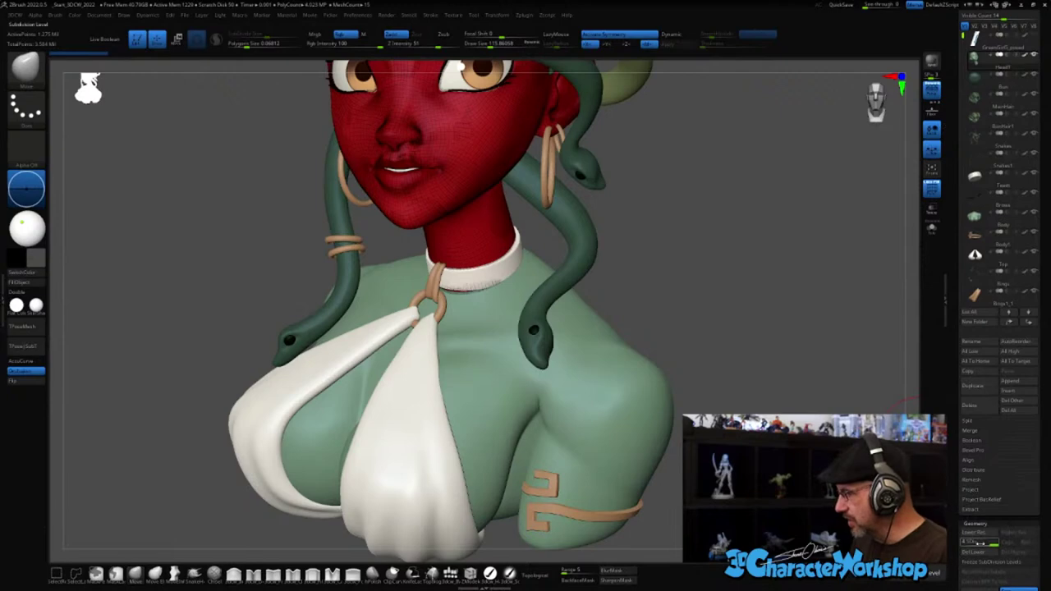
pyautogui.moveTo(981, 544); pyautogui.dragTo(964, 545)
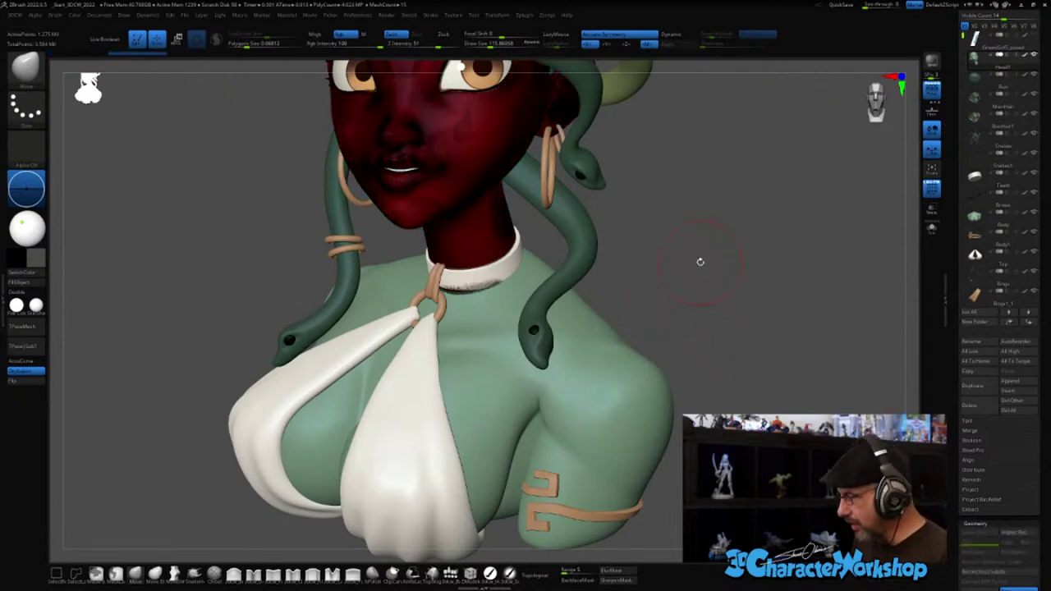
pyautogui.press('d')
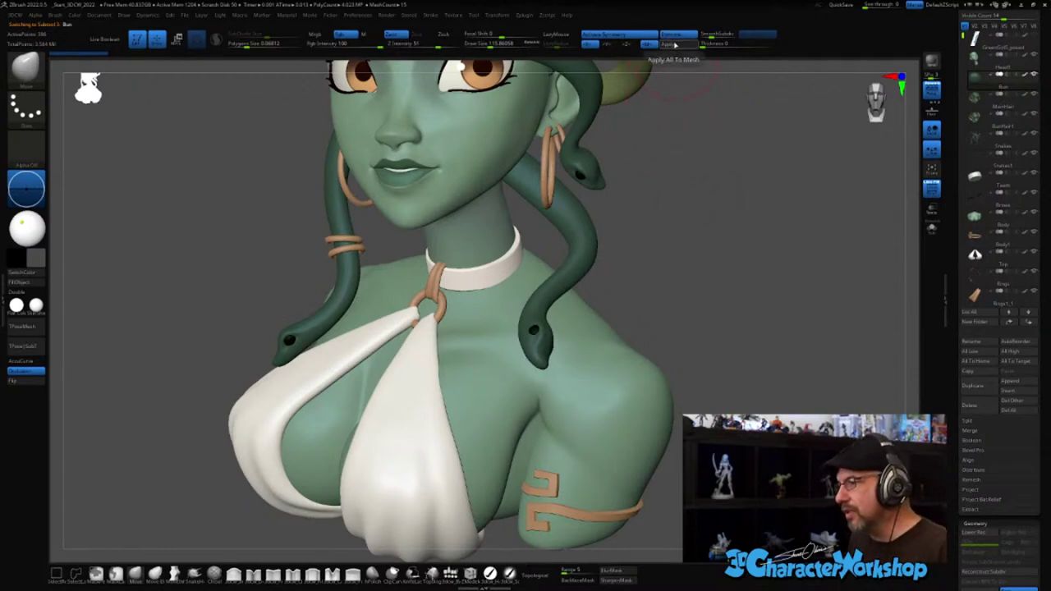
# - Rotate the bust to a front three-quarter view and switch on Dynamic Subdiv smoothing
pyautogui.scroll(-5, 741, 347)
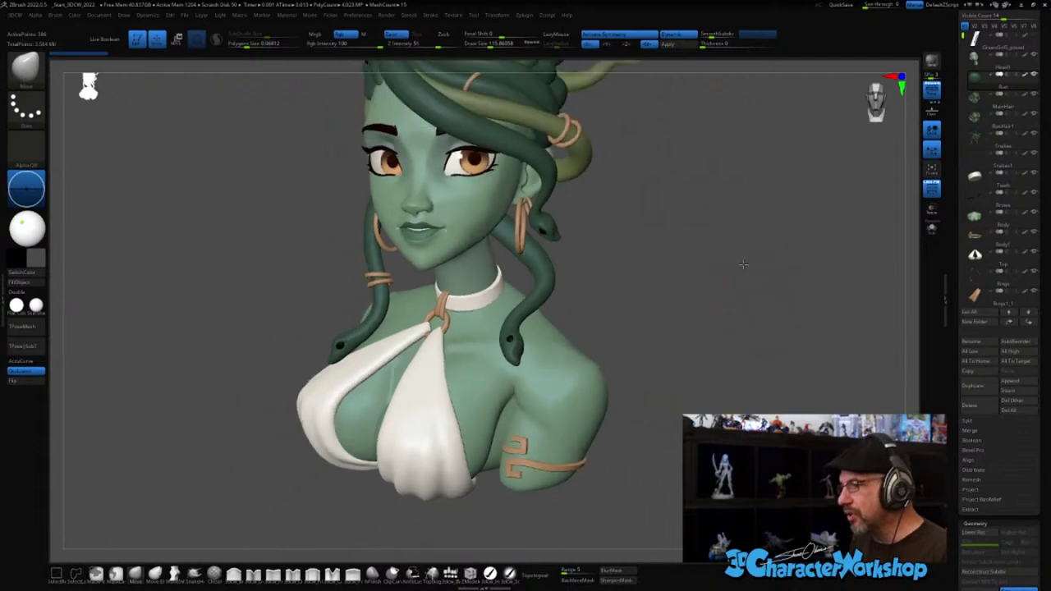
pyautogui.moveTo(679, 354); pyautogui.dragTo(743, 352)
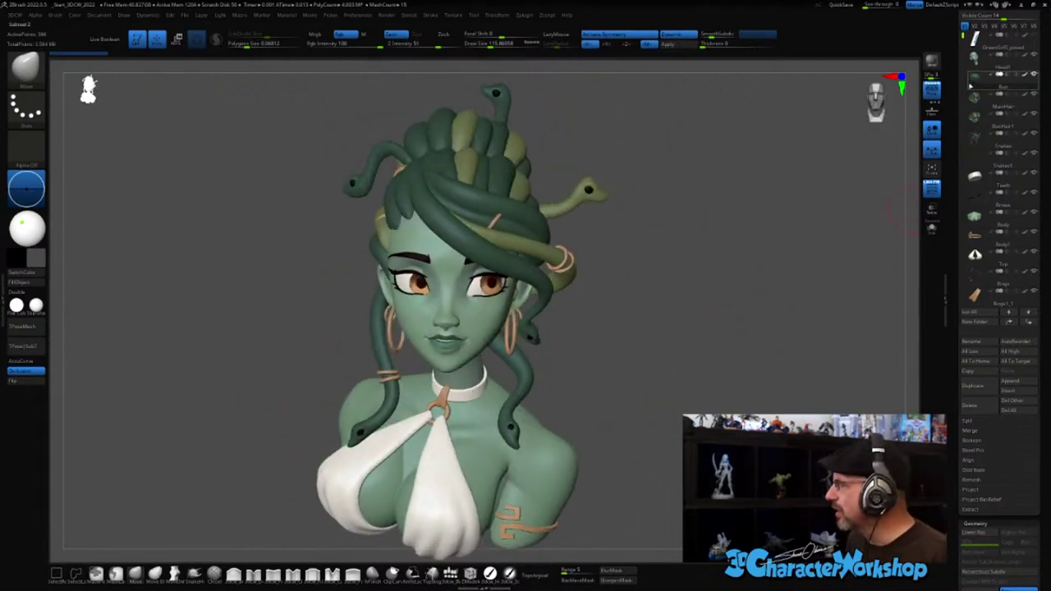
pyautogui.moveTo(739, 228); pyautogui.dragTo(654, 278)
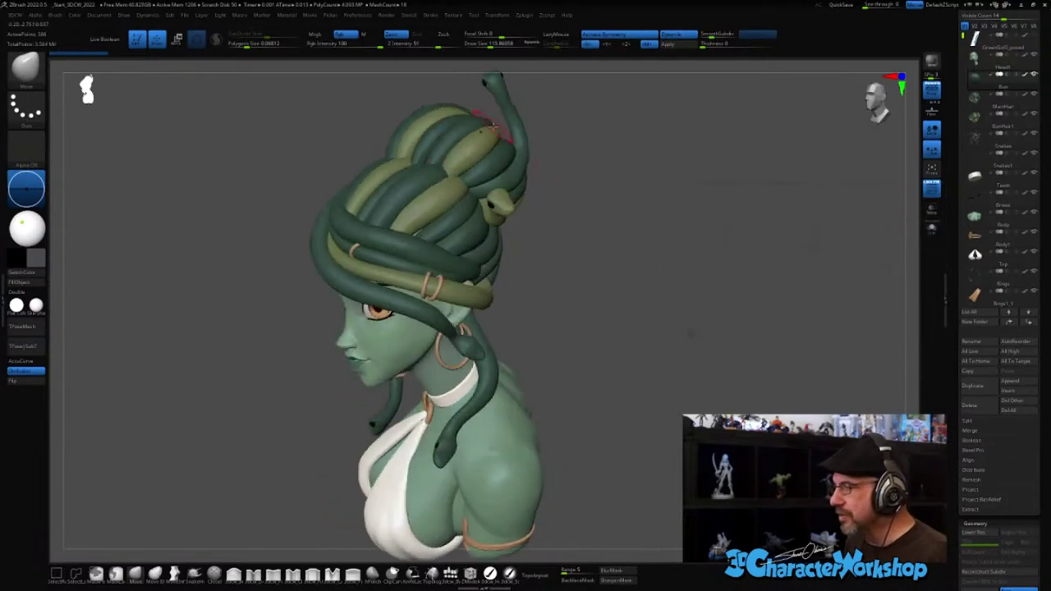
pyautogui.moveTo(662, 238); pyautogui.dragTo(651, 256)
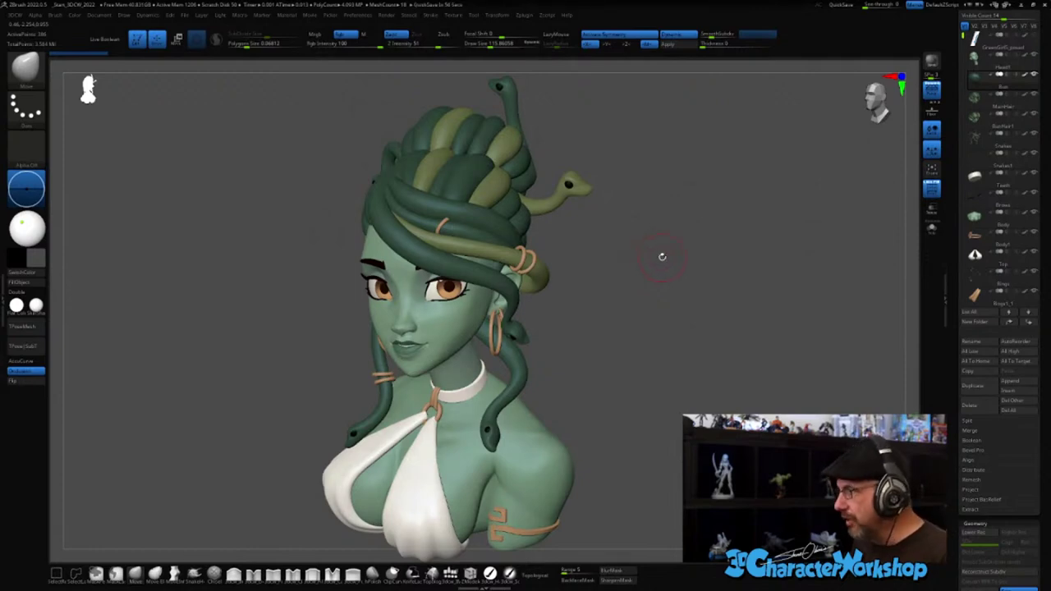
pyautogui.moveTo(664, 264); pyautogui.dragTo(661, 240)
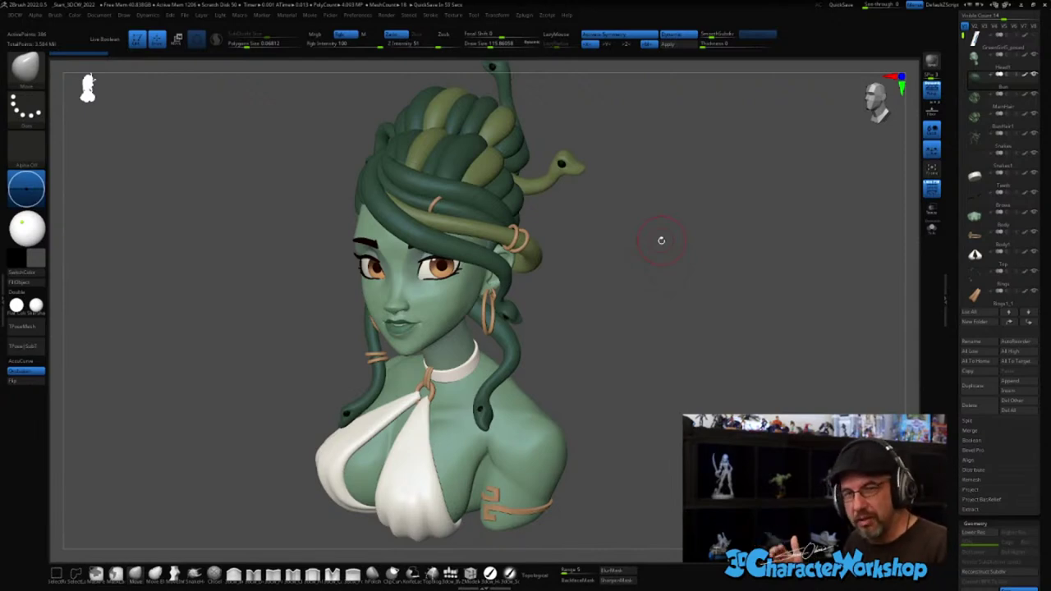
pyautogui.click(689, 38)
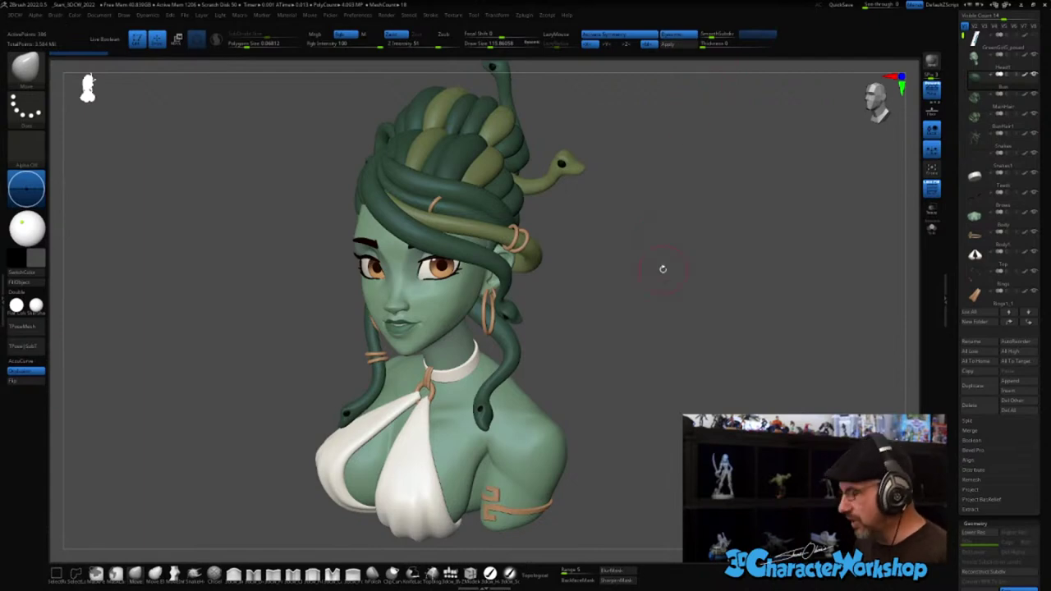
# - Step through the hair, bun, snakes and teeth subtools, cycling the snakes from lowest to highest SDiv
pyautogui.press('Down')
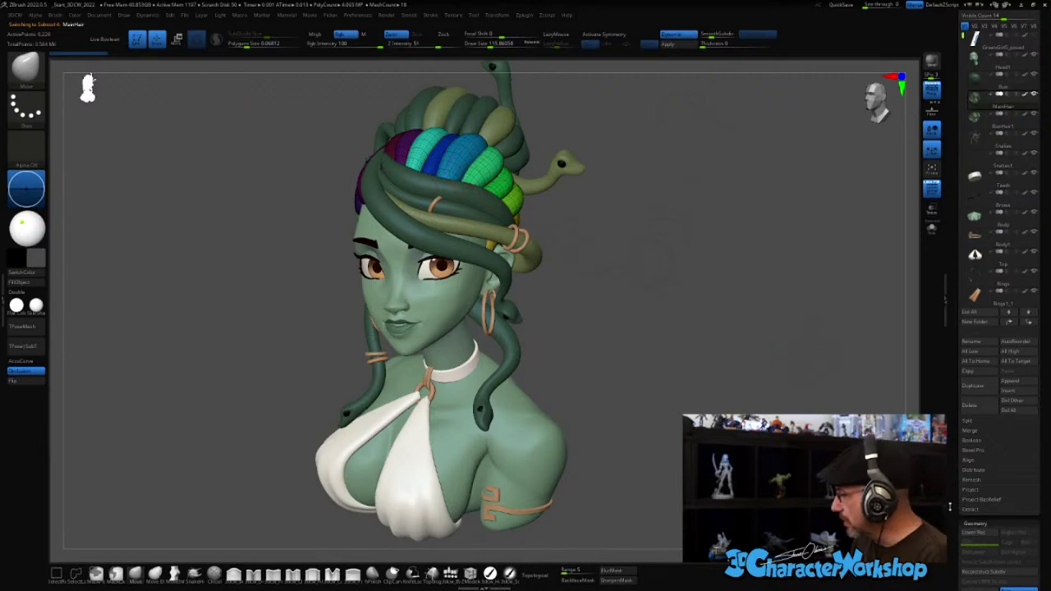
pyautogui.moveTo(955, 503); pyautogui.dragTo(955, 427)
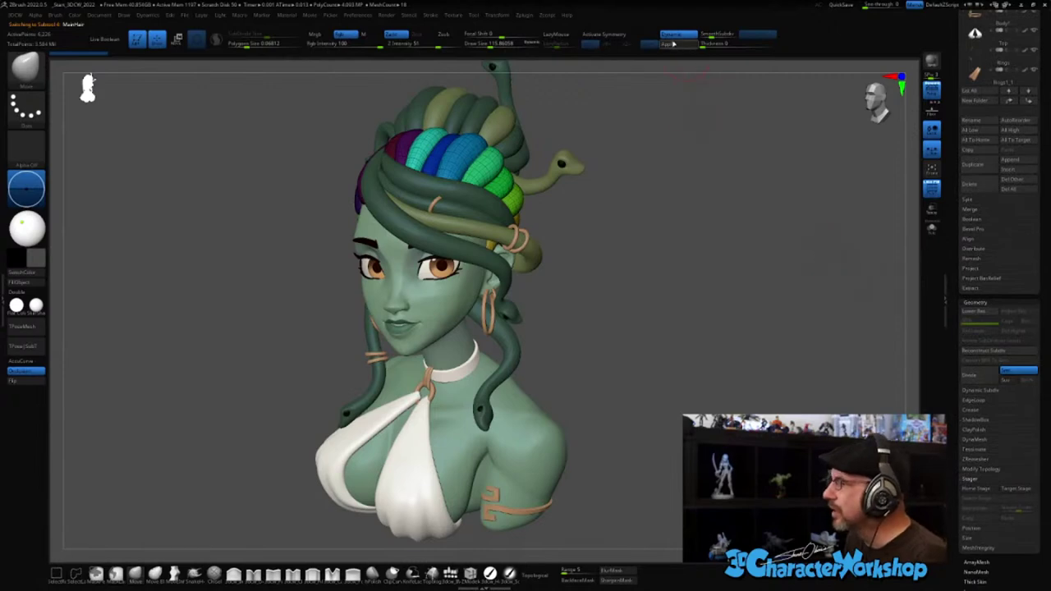
pyautogui.press('Down')
pyautogui.press('Down')
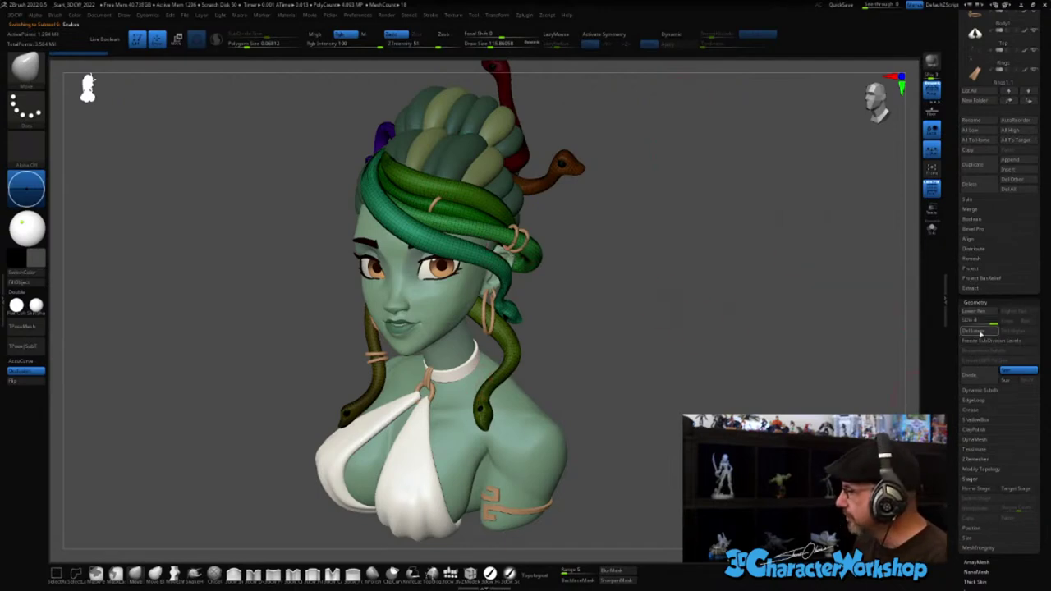
pyautogui.hotkey('shift', 'd')
pyautogui.press('d')
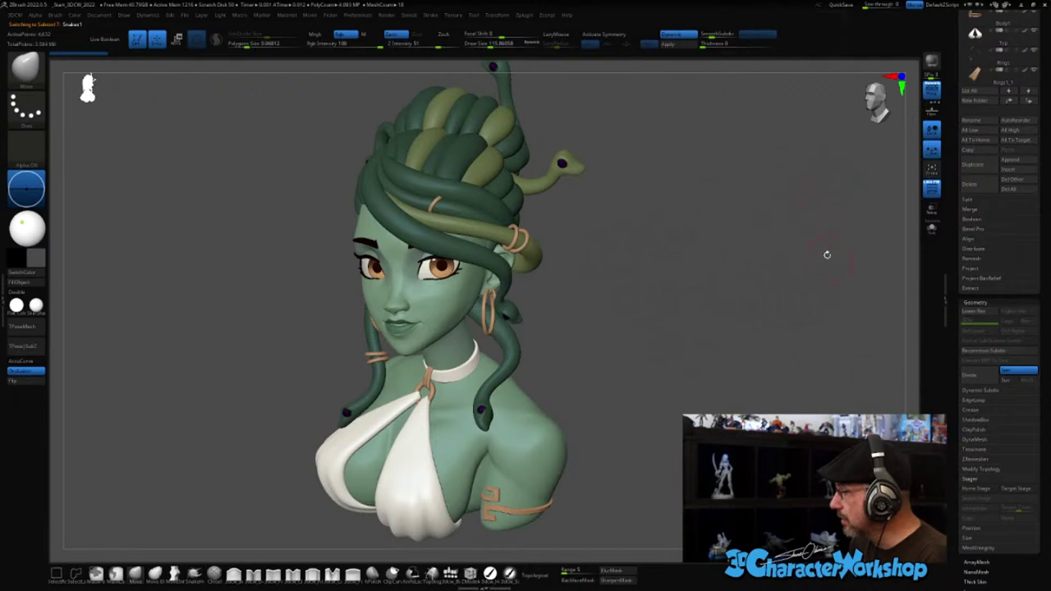
pyautogui.press('Down')
pyautogui.press('Down')
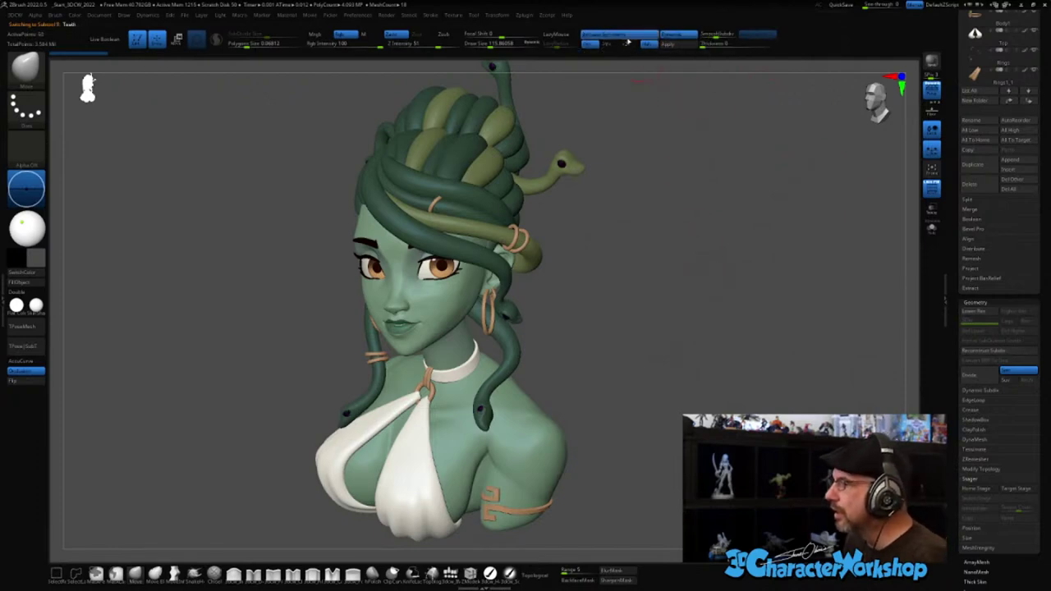
# - Compare the eyebrows with Dynamic Subdiv on and off while zoomed in on the face
pyautogui.click(679, 37)
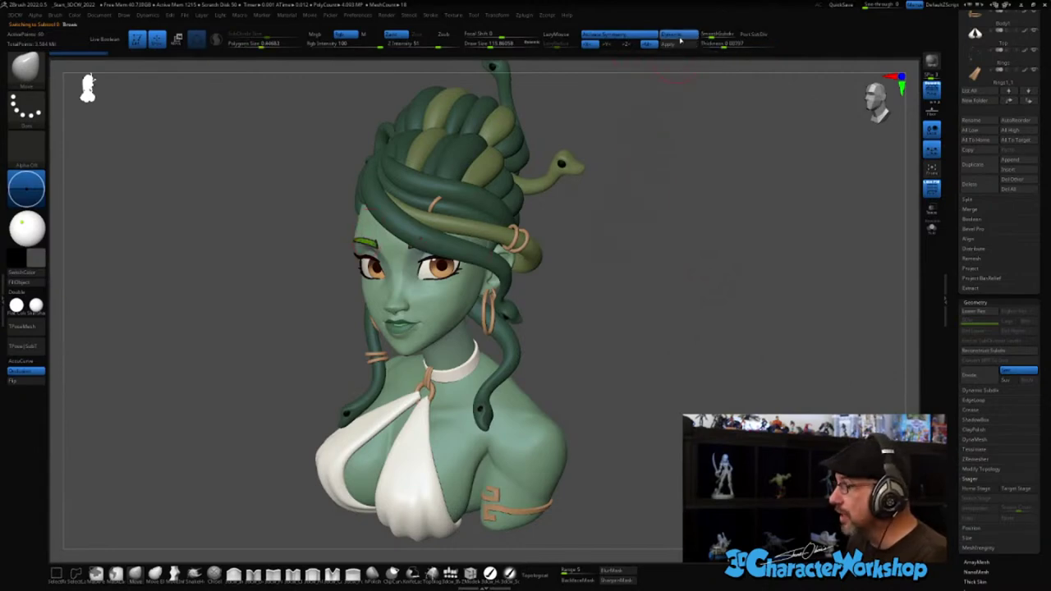
pyautogui.moveTo(640, 166); pyautogui.dragTo(657, 166)
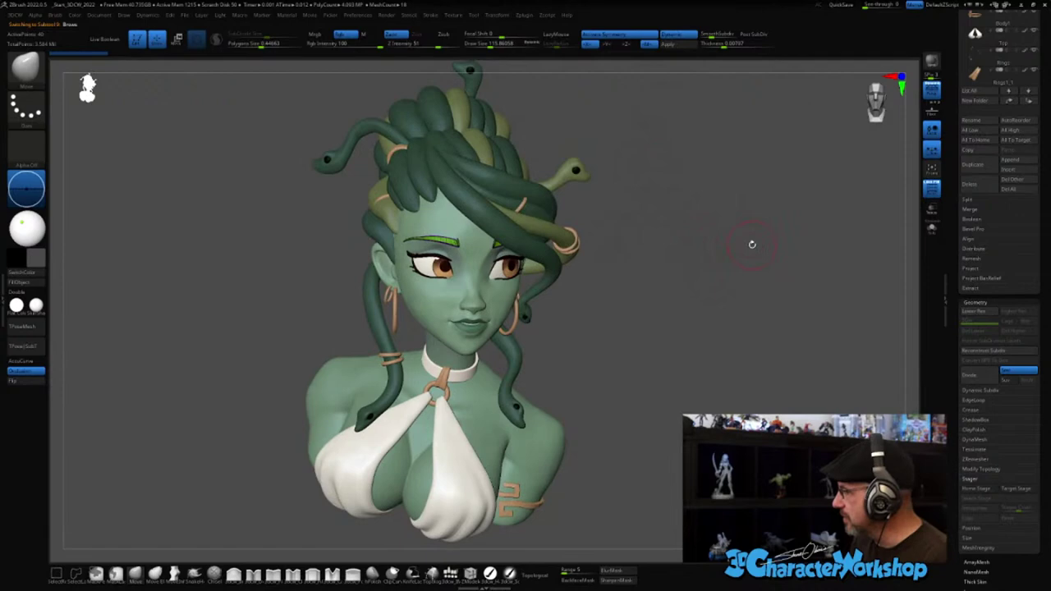
pyautogui.keyDown('alt'); pyautogui.moveTo(703, 288); pyautogui.dragTo(727, 304); pyautogui.keyUp('alt')
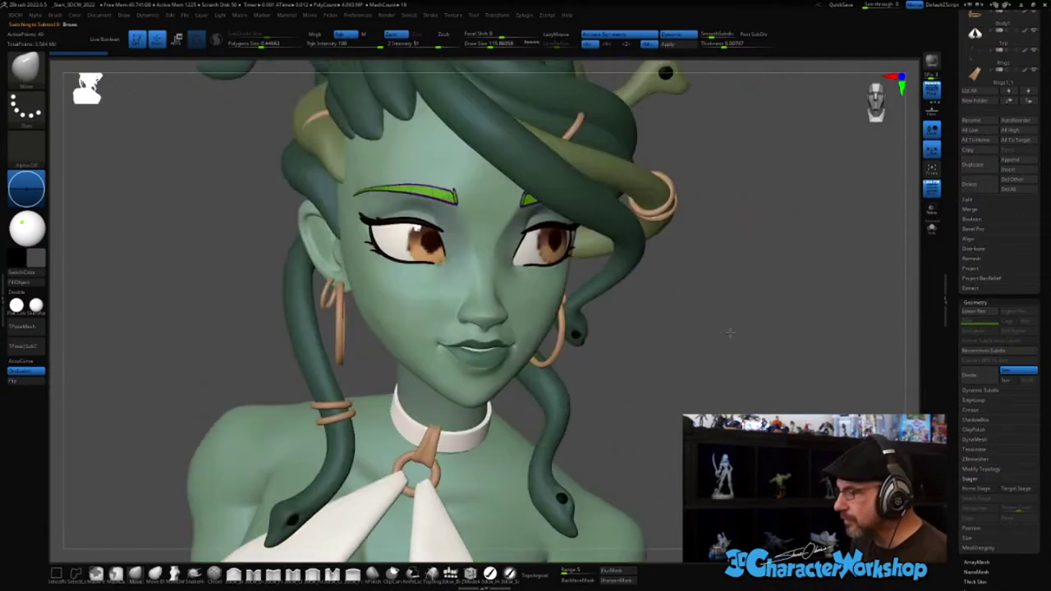
pyautogui.press('s')
pyautogui.click(737, 318)
pyautogui.hotkey('shift', 'd')
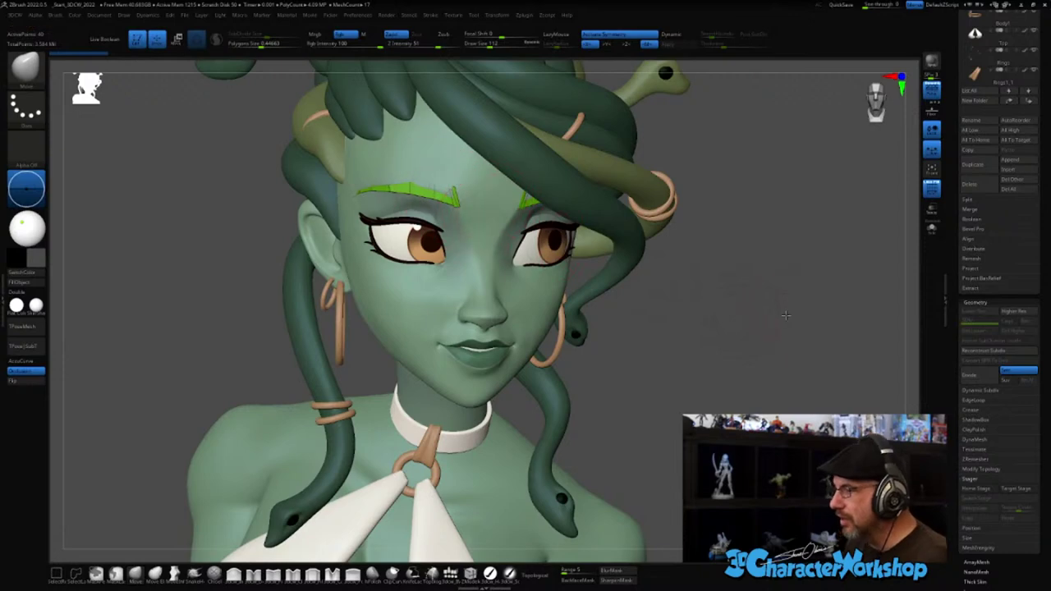
pyautogui.moveTo(774, 314); pyautogui.dragTo(763, 314)
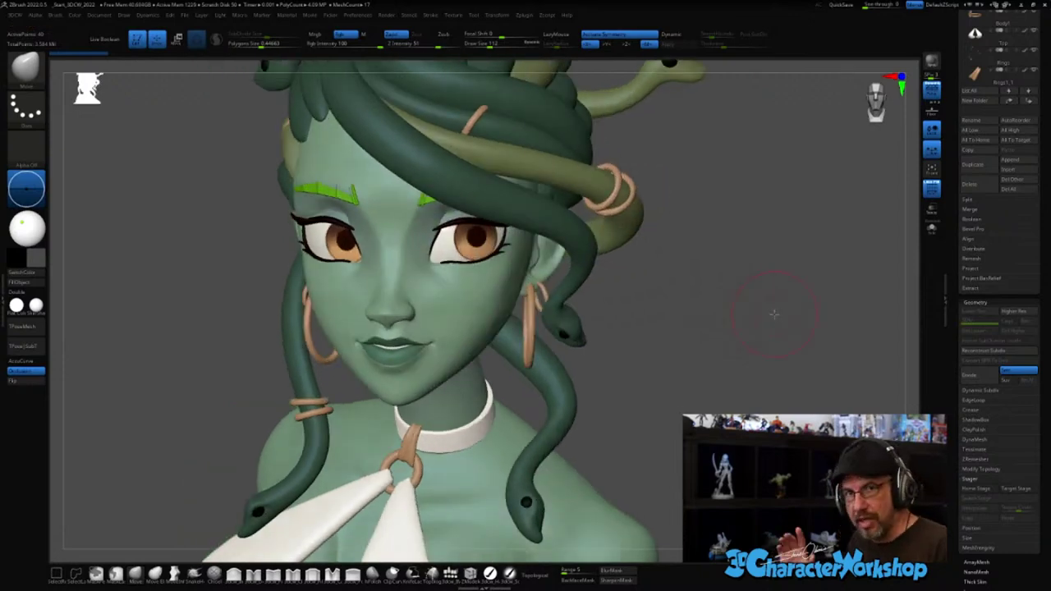
# - Set level-less meshes to Always YES for dynamic subdivision and shrink Draw Size to about 80
pyautogui.press('d')
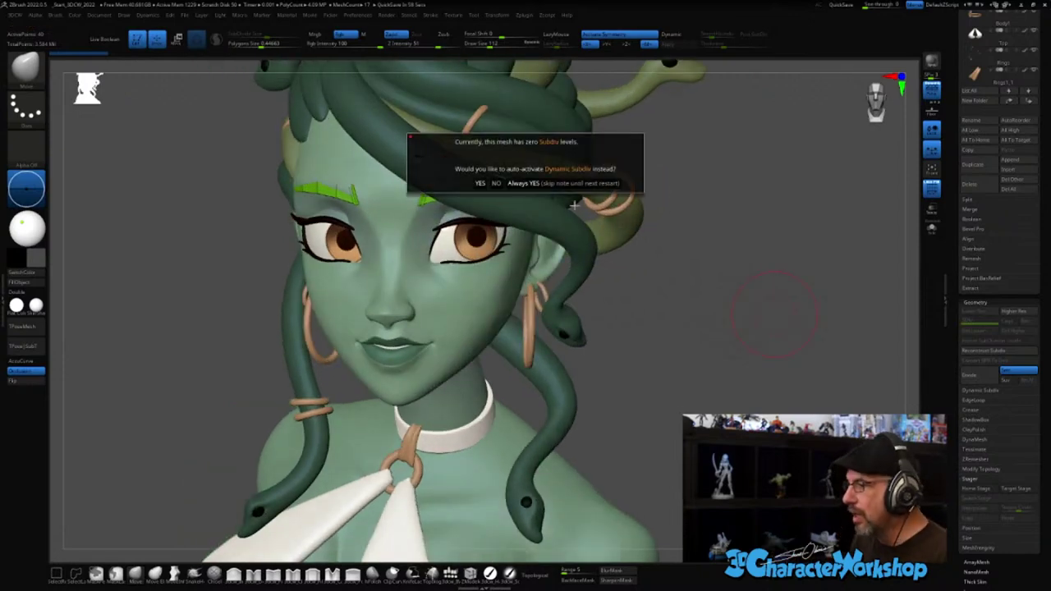
pyautogui.click(522, 183)
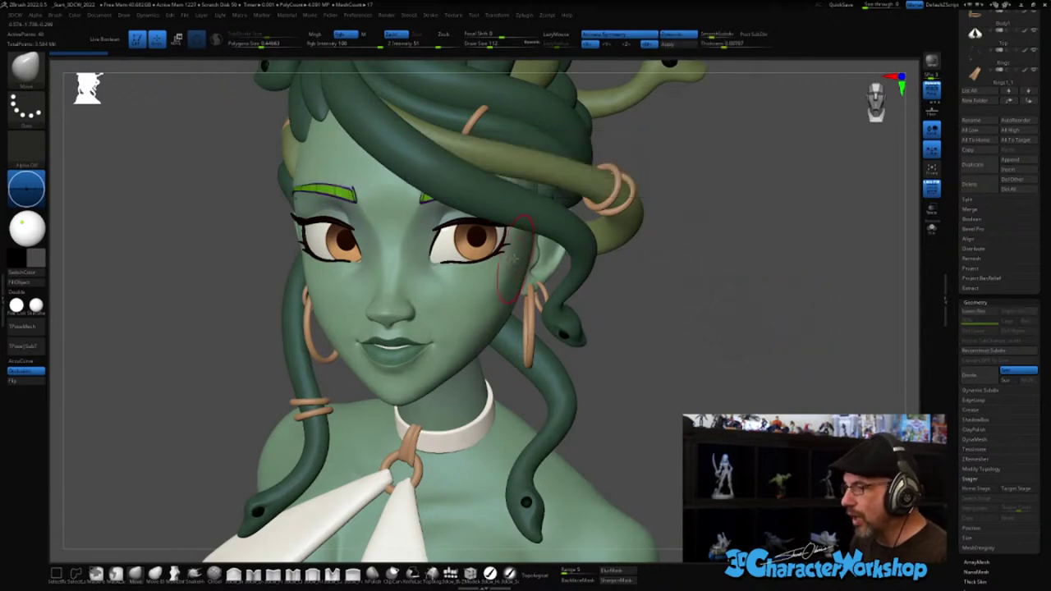
pyautogui.click(678, 33)
pyautogui.press('s')
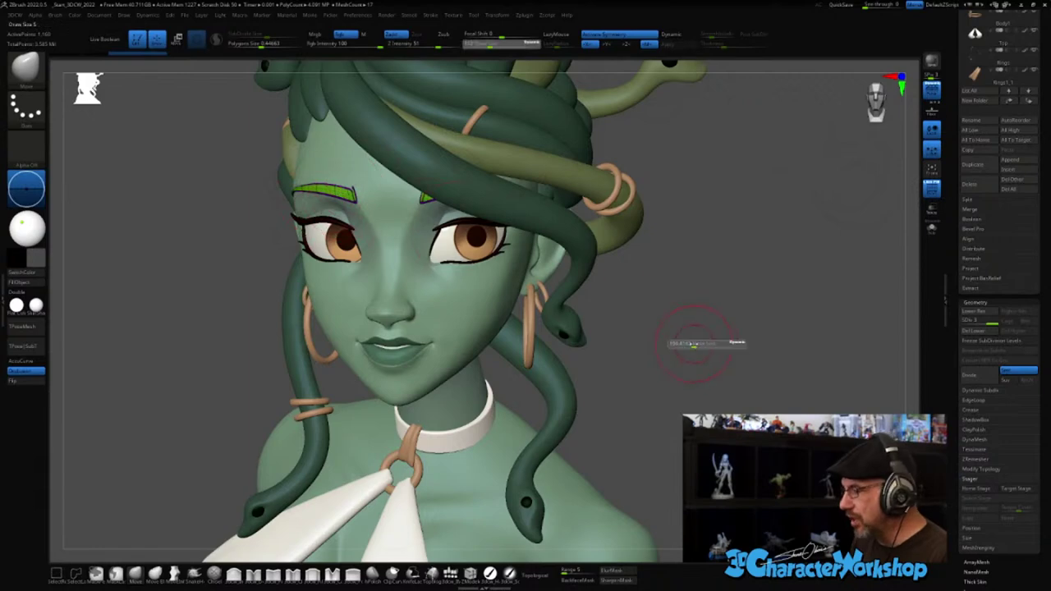
pyautogui.moveTo(695, 344); pyautogui.dragTo(691, 342)
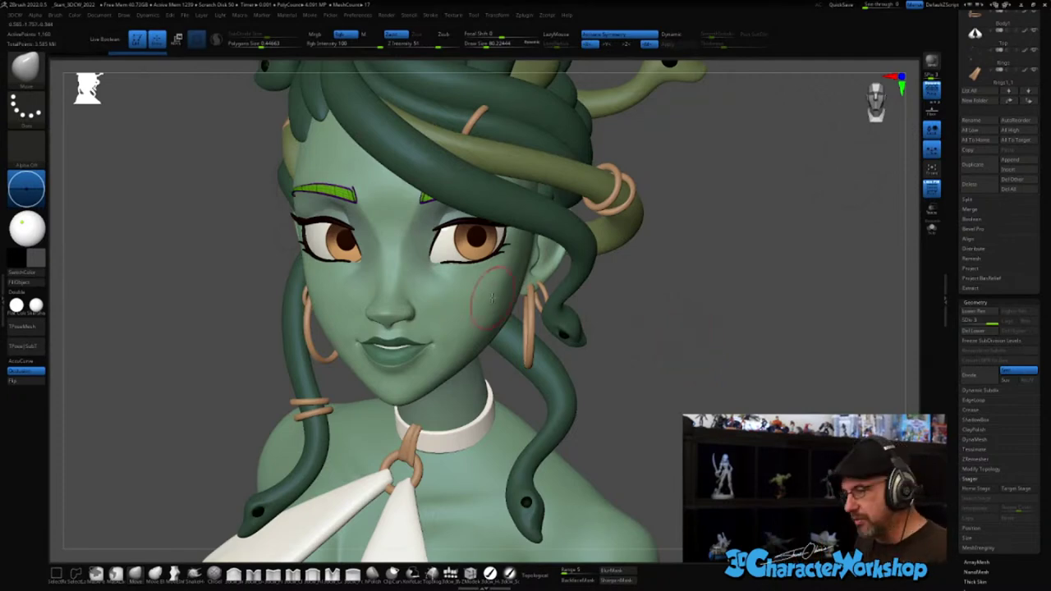
# - Step the mesh down a subdivision level and switch to the Body subtool
pyautogui.moveTo(697, 305); pyautogui.dragTo(795, 345)
pyautogui.hotkey('shift', 'd')
pyautogui.hotkey('shift', 'd')
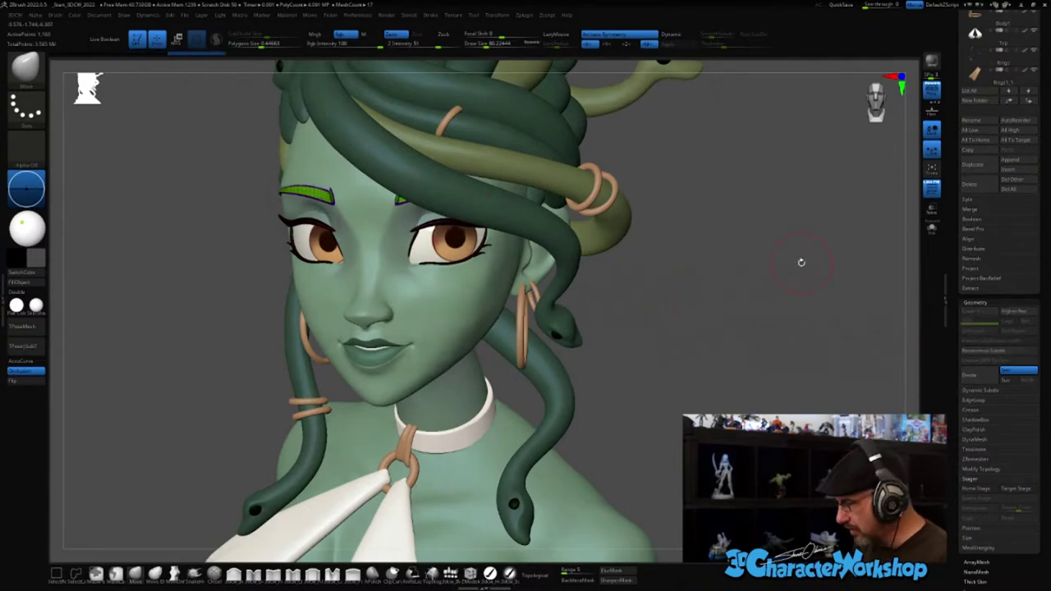
pyautogui.press('Down')
pyautogui.moveTo(795, 333); pyautogui.dragTo(773, 325)
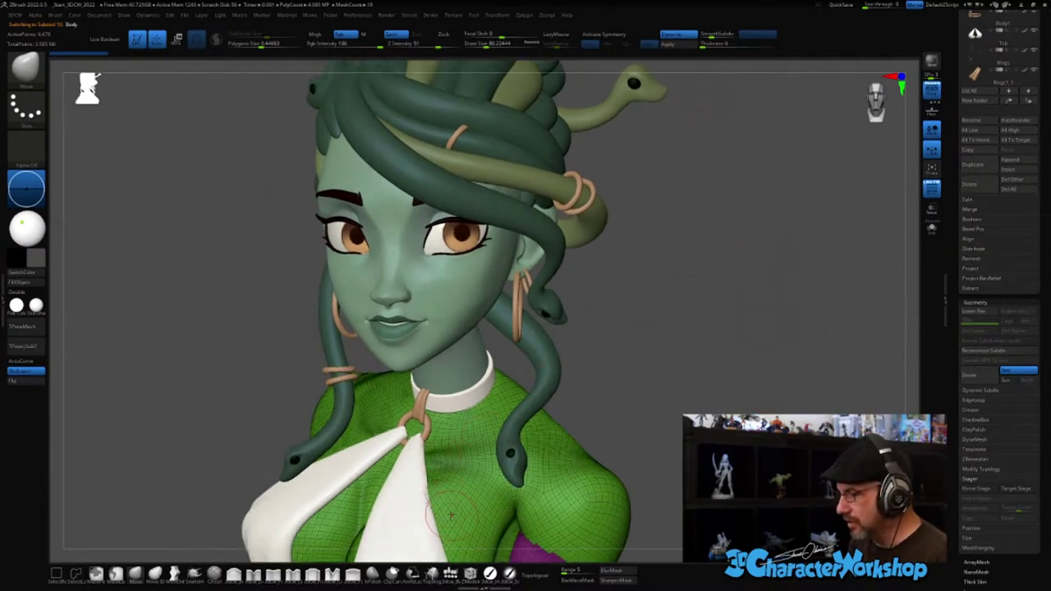
# - On the Body, turn off Dynamic Subdiv, delete lower levels and add two subdivision levels
pyautogui.moveTo(775, 379); pyautogui.dragTo(692, 110)
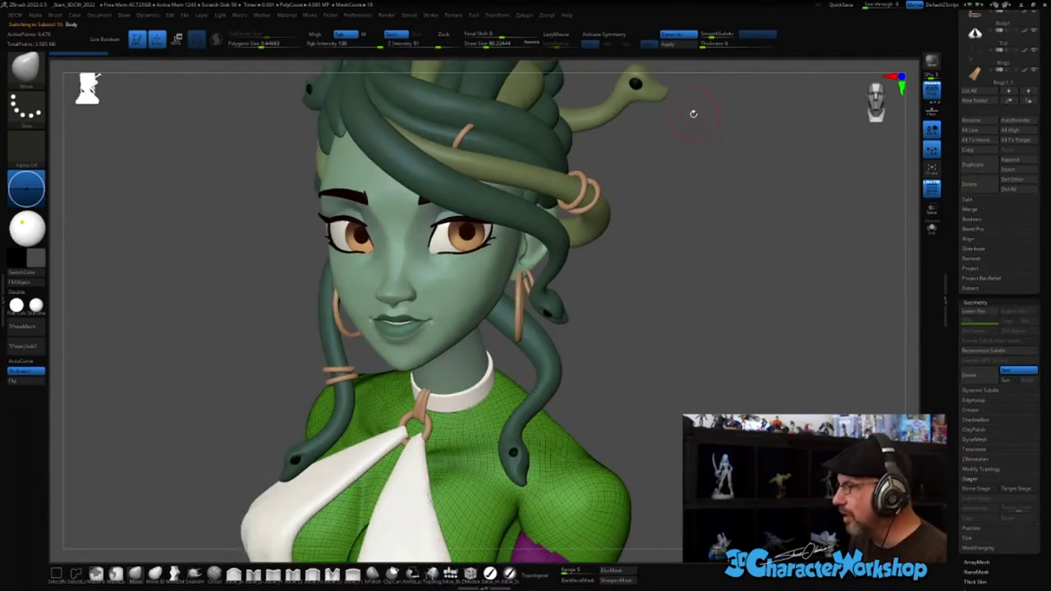
pyautogui.click(678, 35)
pyautogui.click(971, 331)
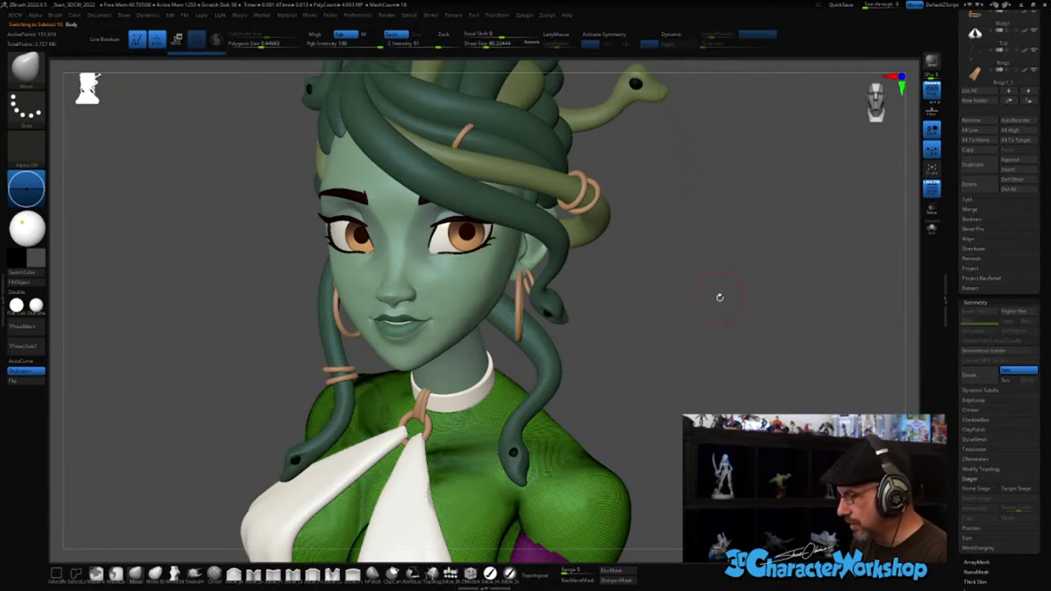
pyautogui.press('d')
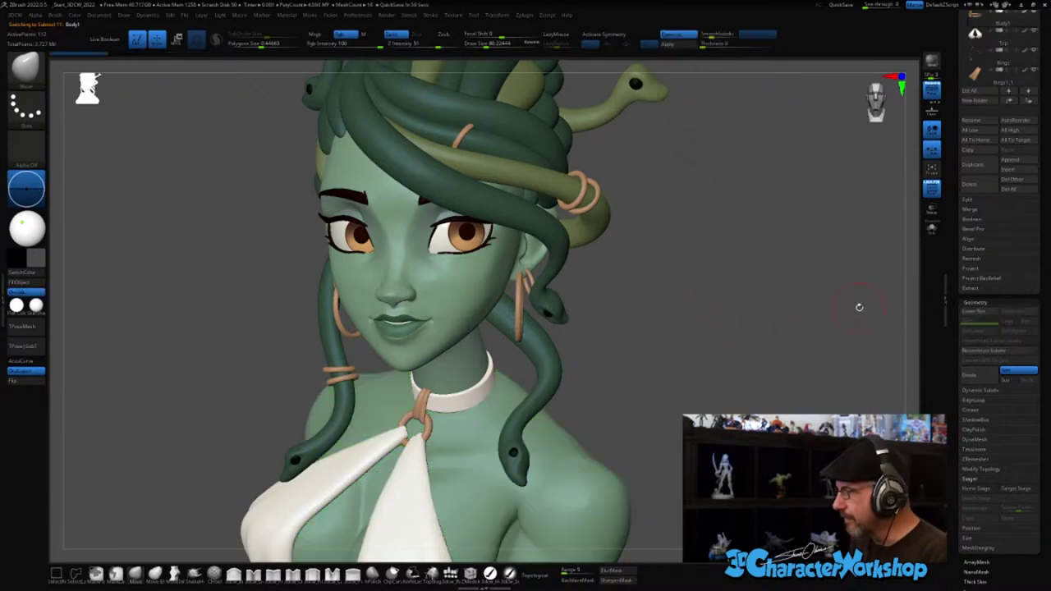
pyautogui.moveTo(774, 361); pyautogui.dragTo(724, 331)
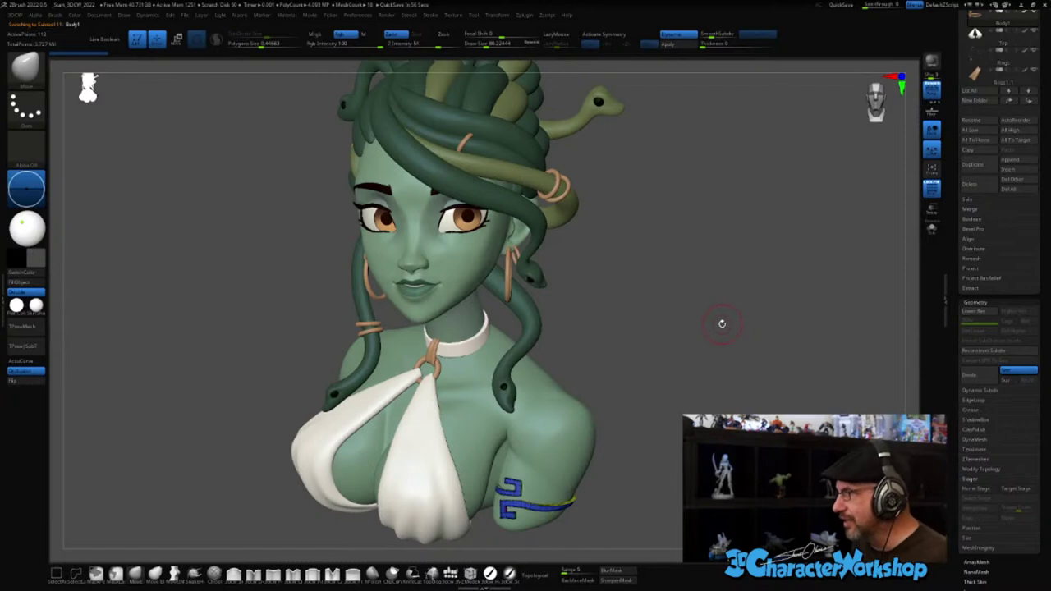
pyautogui.moveTo(721, 324); pyautogui.dragTo(722, 324)
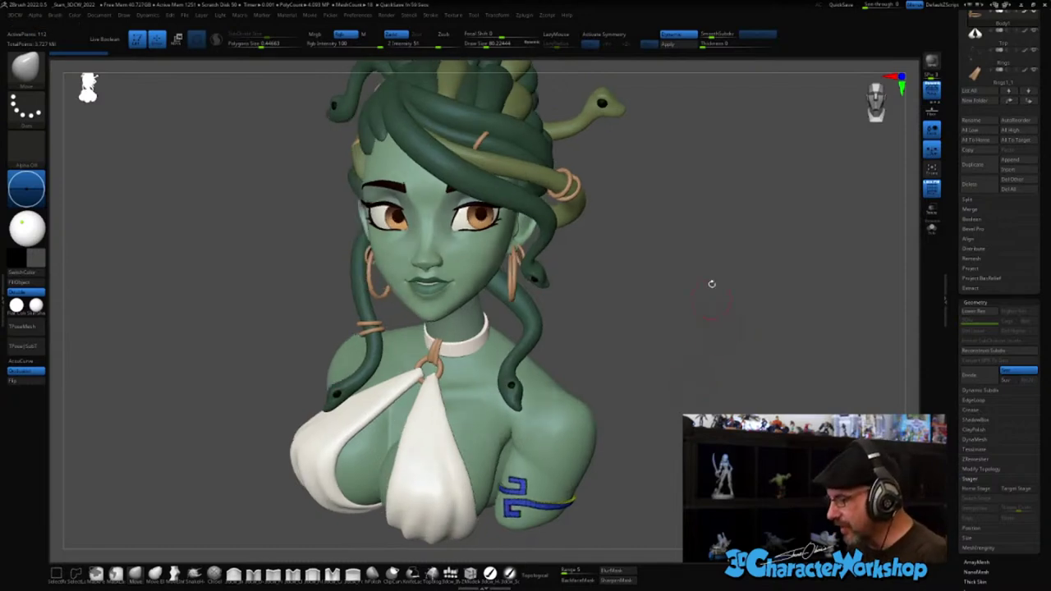
pyautogui.hotkey('ctrl', 'd')
pyautogui.hotkey('ctrl', 'd')
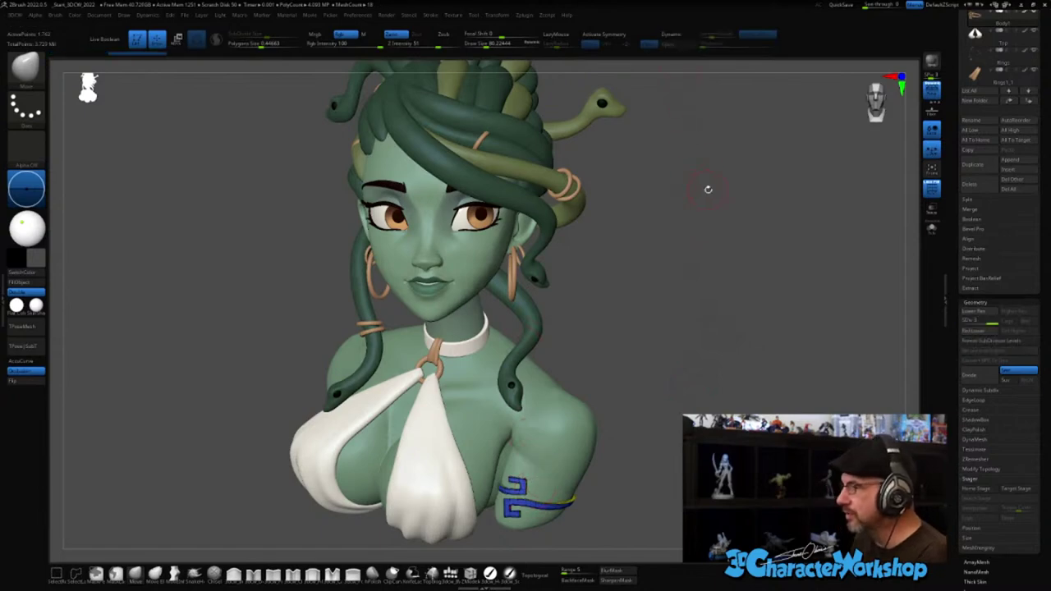
# - Delete the lower subdivision levels on the cloth top and the rings
pyautogui.press('Down')
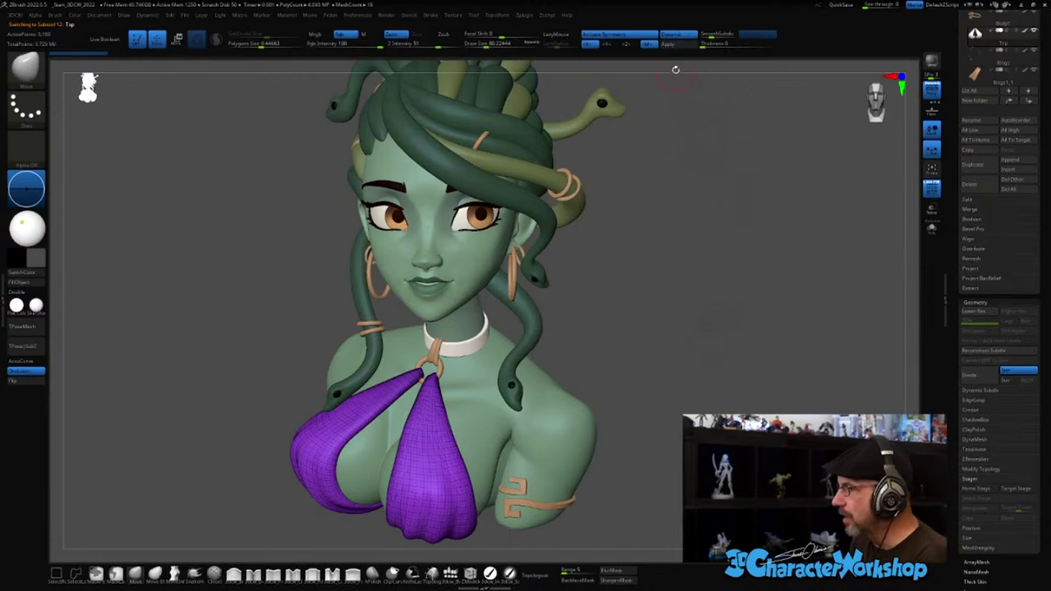
pyautogui.click(990, 345)
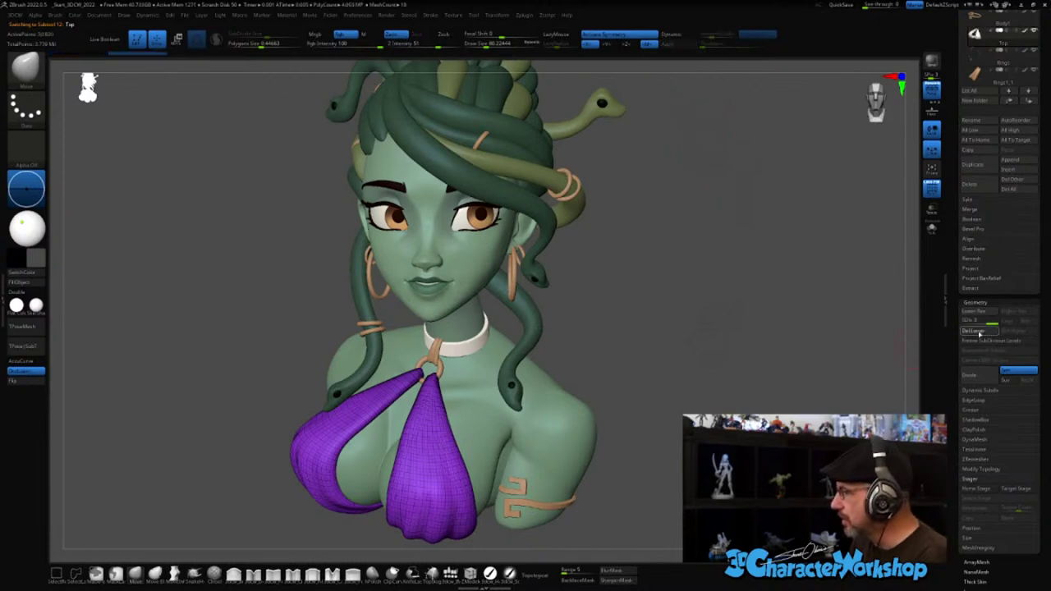
pyautogui.press('Down')
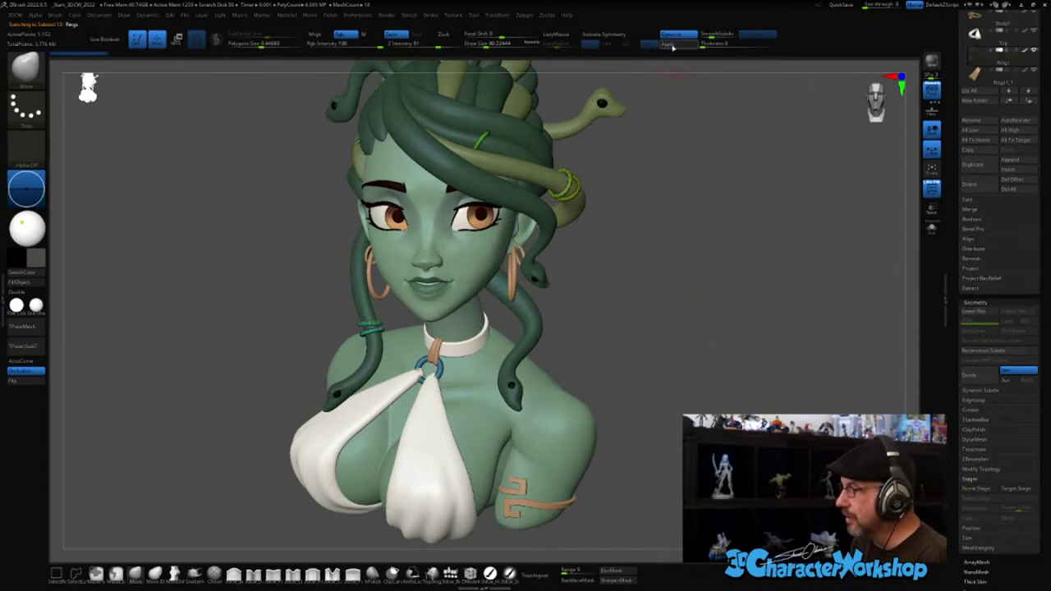
pyautogui.click(971, 332)
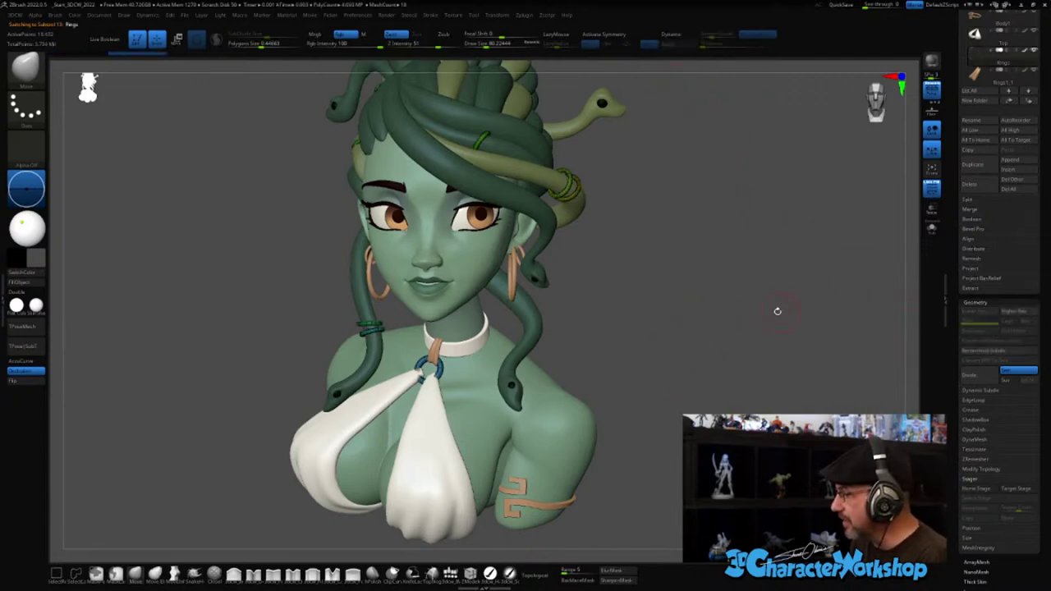
# - Drop the snakes to lowest SDiv and bake the hair subtools' dynamic subdivision, ending on Rings
pyautogui.press('Up')
pyautogui.press('Up')
pyautogui.press('Up')
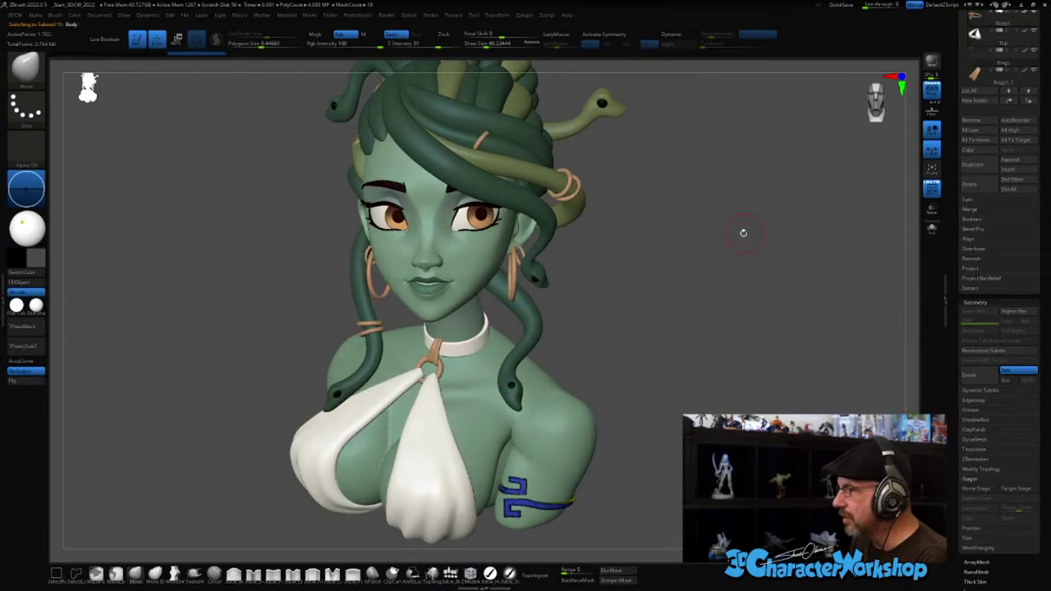
pyautogui.press('Up')
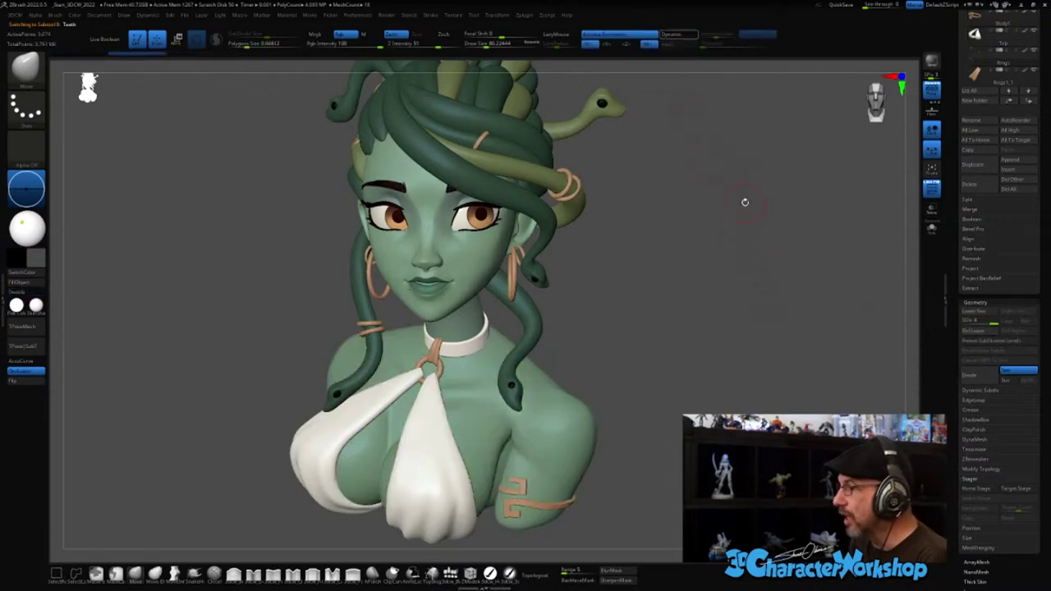
pyautogui.press('Up')
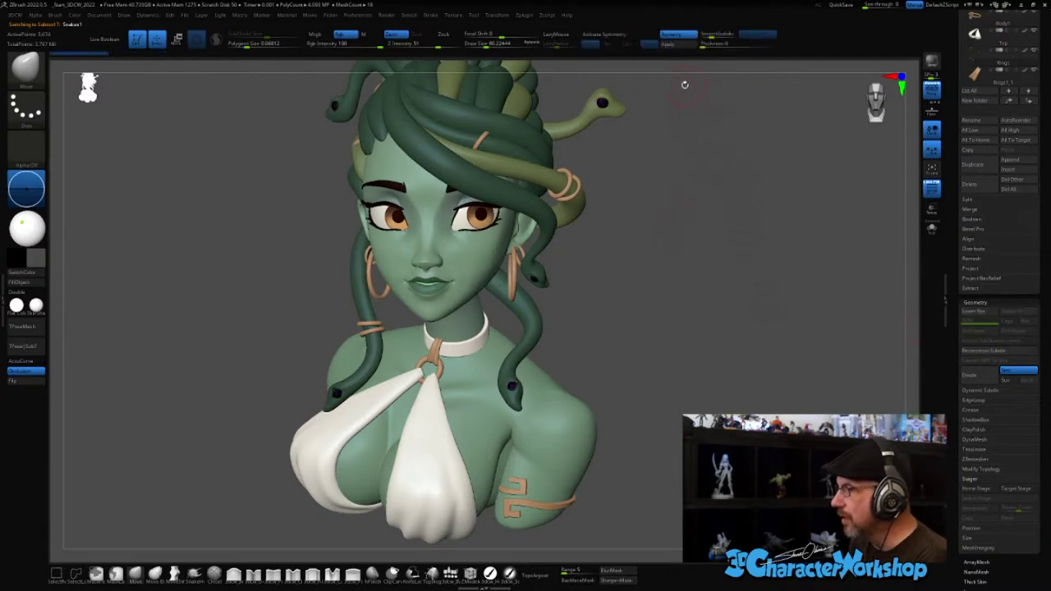
pyautogui.hotkey('shift', 'd')
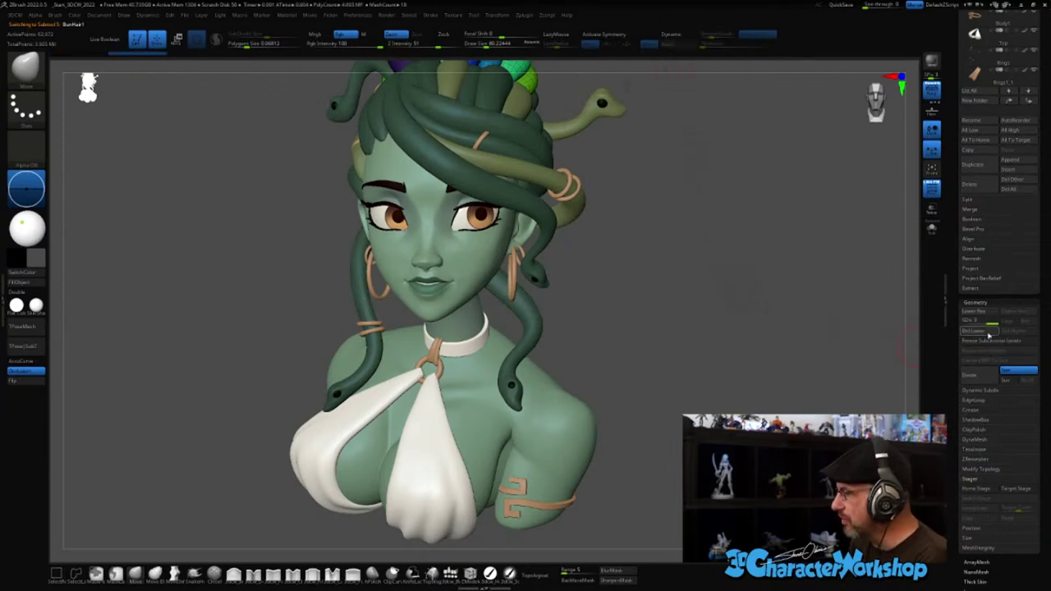
pyautogui.hotkey('alt', 'Down')
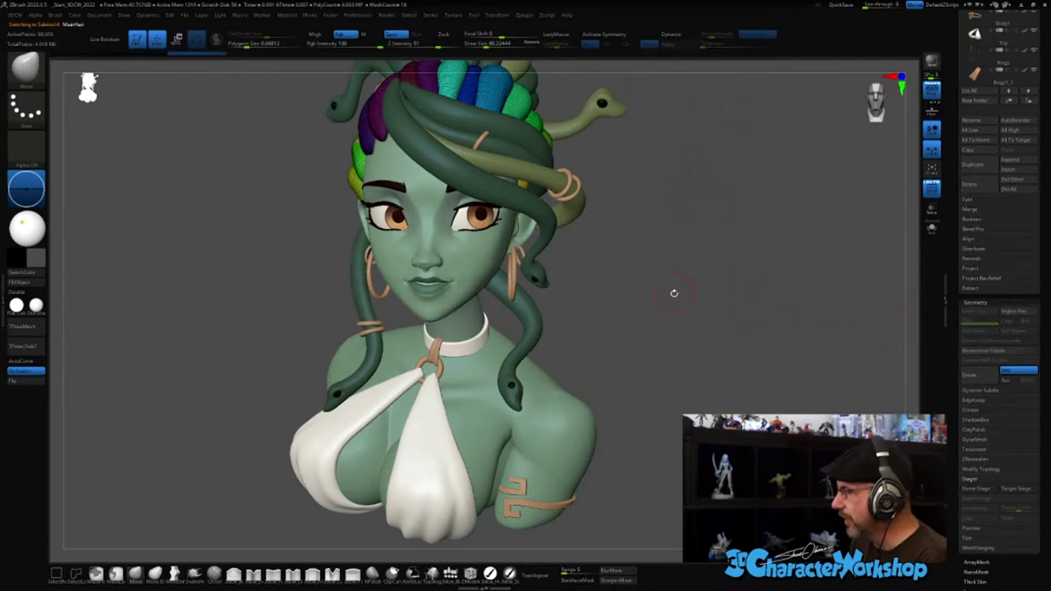
pyautogui.hotkey('alt', 'Up')
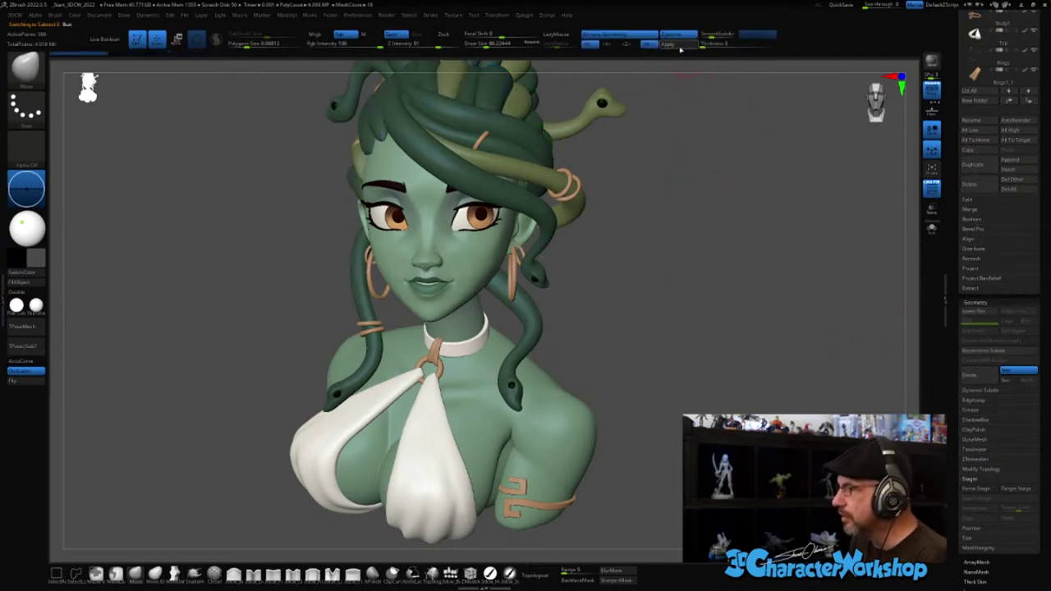
pyautogui.hotkey('alt', 'Up')
pyautogui.hotkey('alt', 'Up')
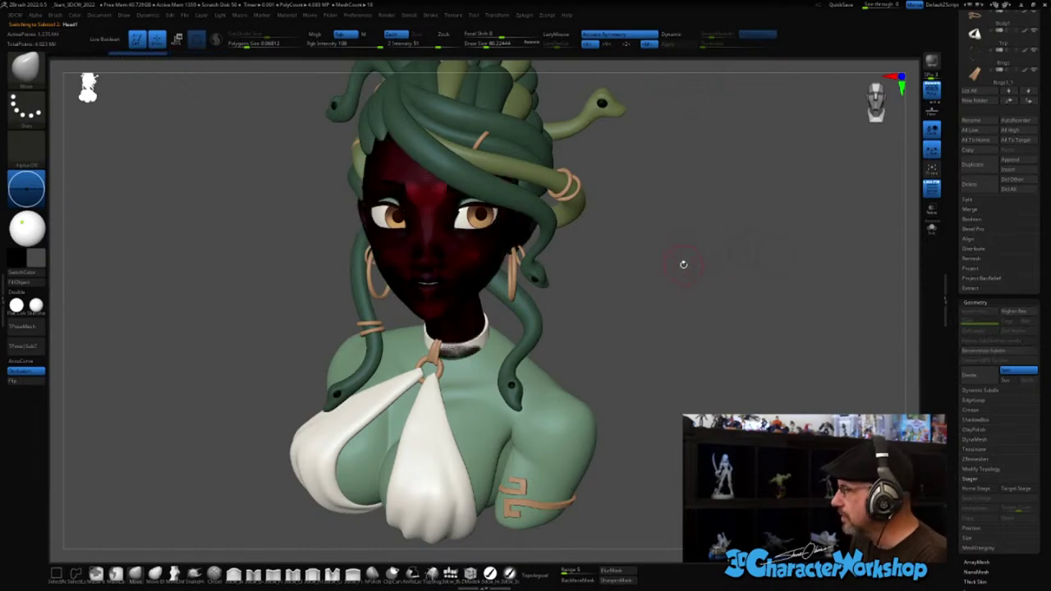
pyautogui.hotkey('alt', 'Up')
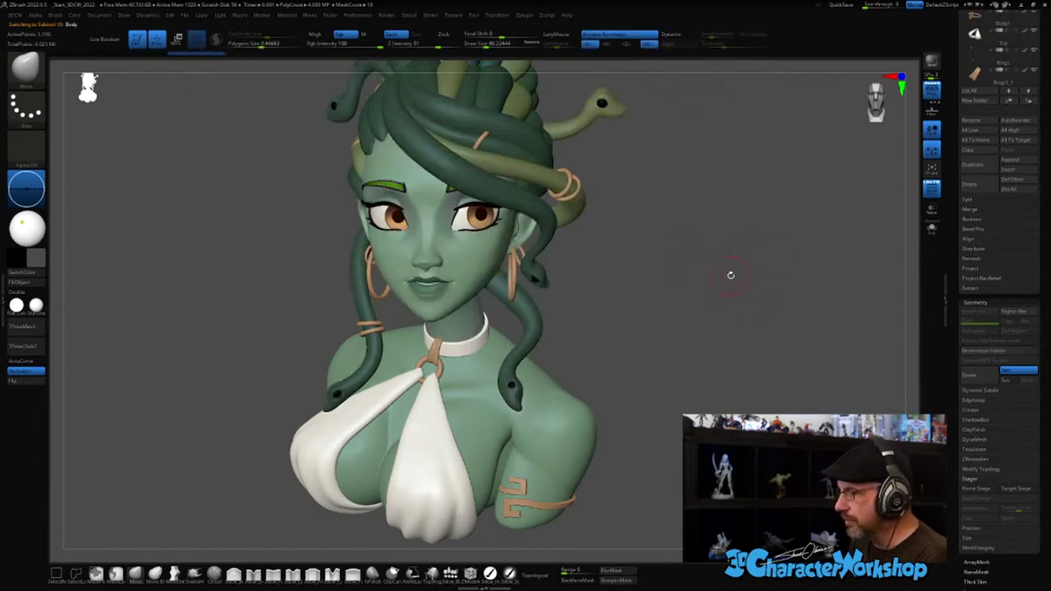
pyautogui.hotkey('shift', 'f')
pyautogui.hotkey('alt', 'Down')
pyautogui.hotkey('alt', 'Down')
pyautogui.hotkey('alt', 'Down')
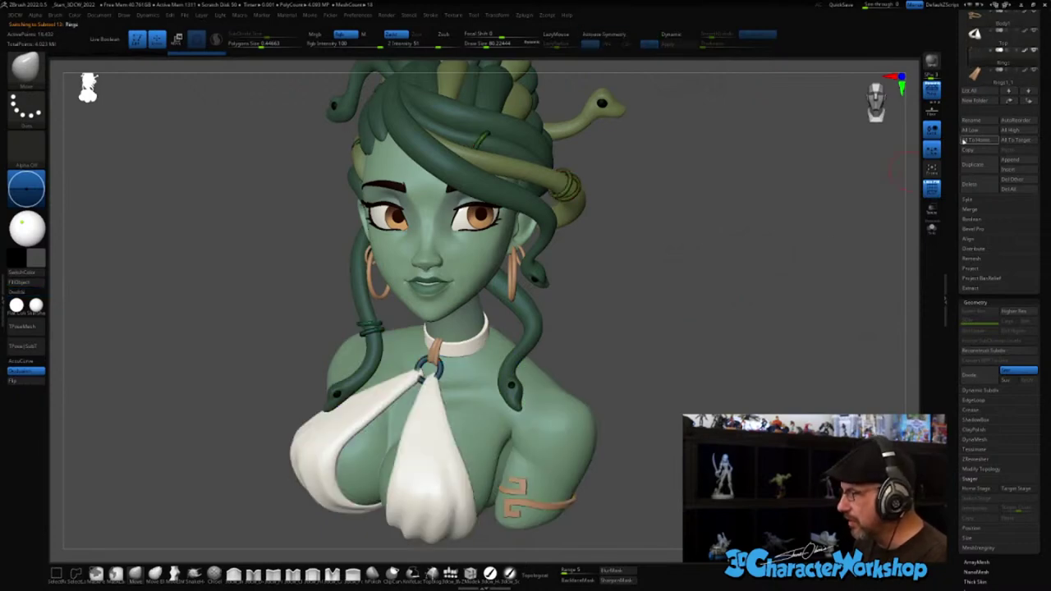
# - Select Rings_1, apply its Dynamic Subdiv as three SDiv levels, check the earrings, then move to Collar
pyautogui.scroll(5, 997, 246)
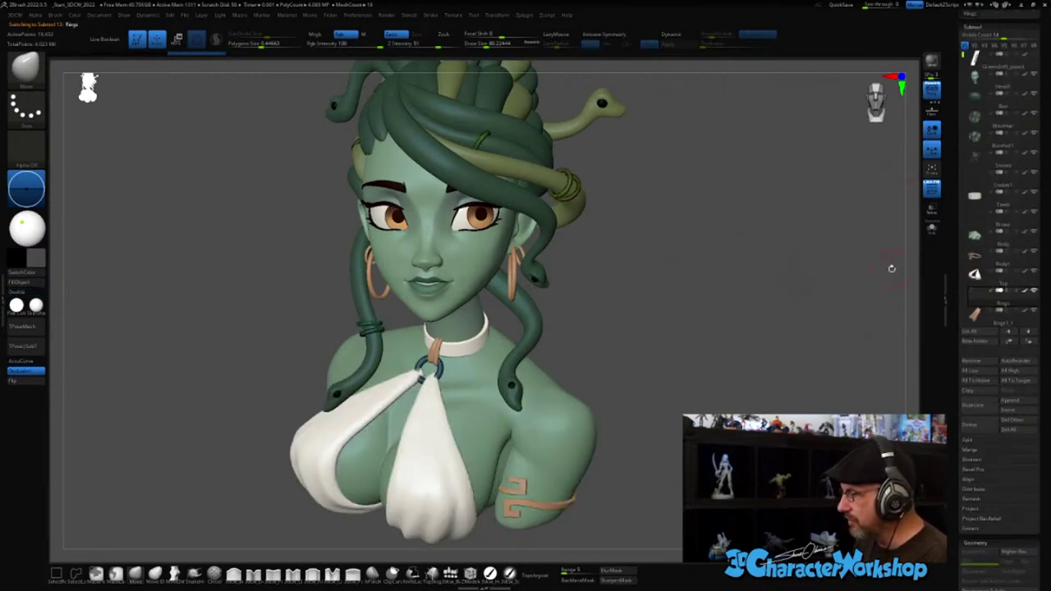
pyautogui.scroll(-2, 956, 223)
pyautogui.click(995, 215)
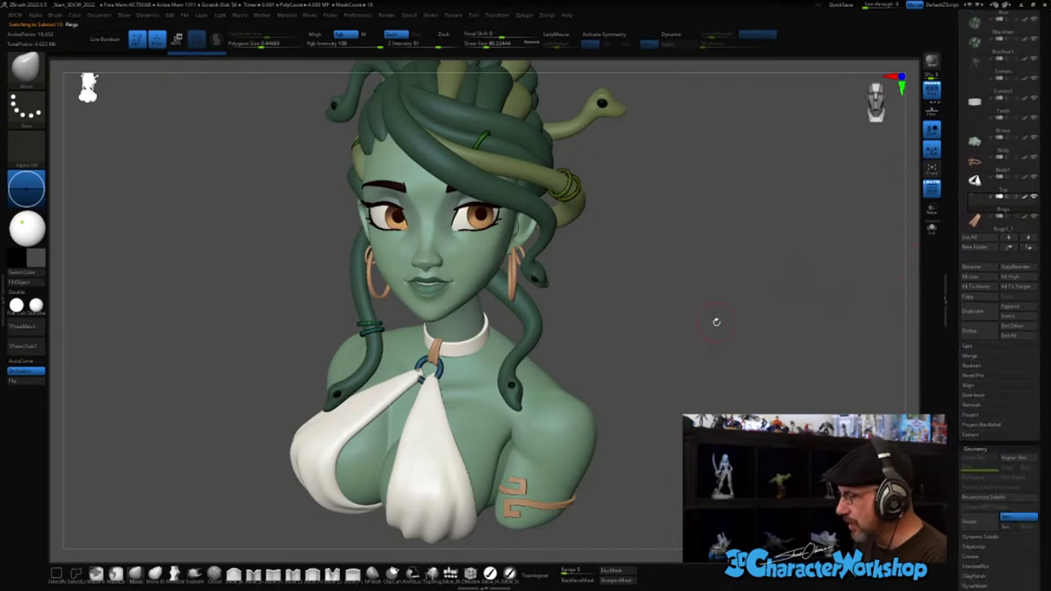
pyautogui.click(678, 45)
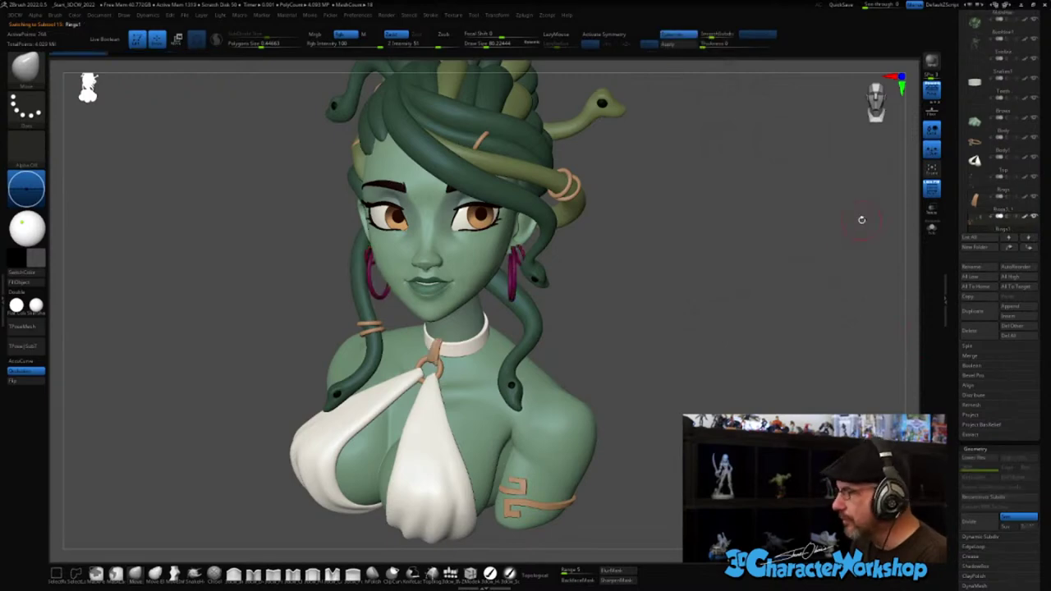
pyautogui.moveTo(600, 272)
pyautogui.mouseDown()
pyautogui.moveTo(556, 284)
pyautogui.moveTo(617, 277)
pyautogui.mouseUp()
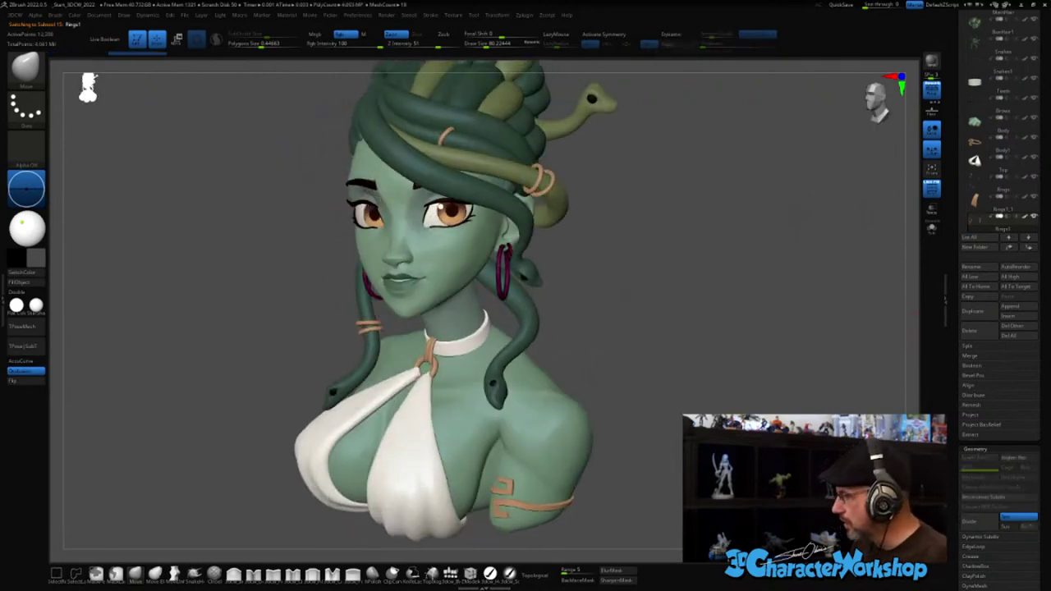
pyautogui.press('Down')
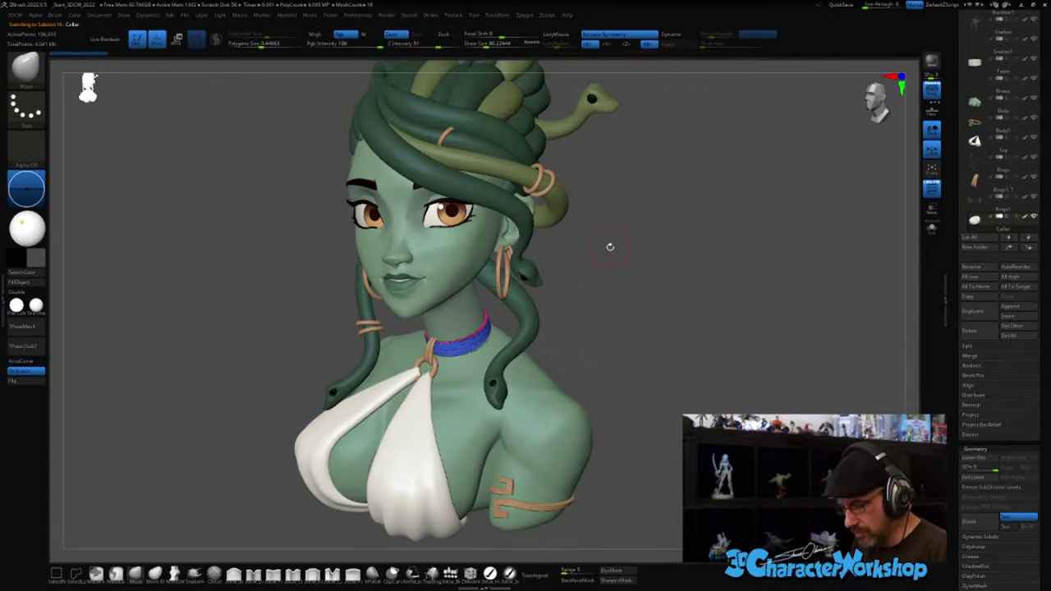
# - Zoom to the collar, delete its lower subdivision levels, and step its SDiv down and back up
pyautogui.moveTo(610, 247); pyautogui.dragTo(764, 205)
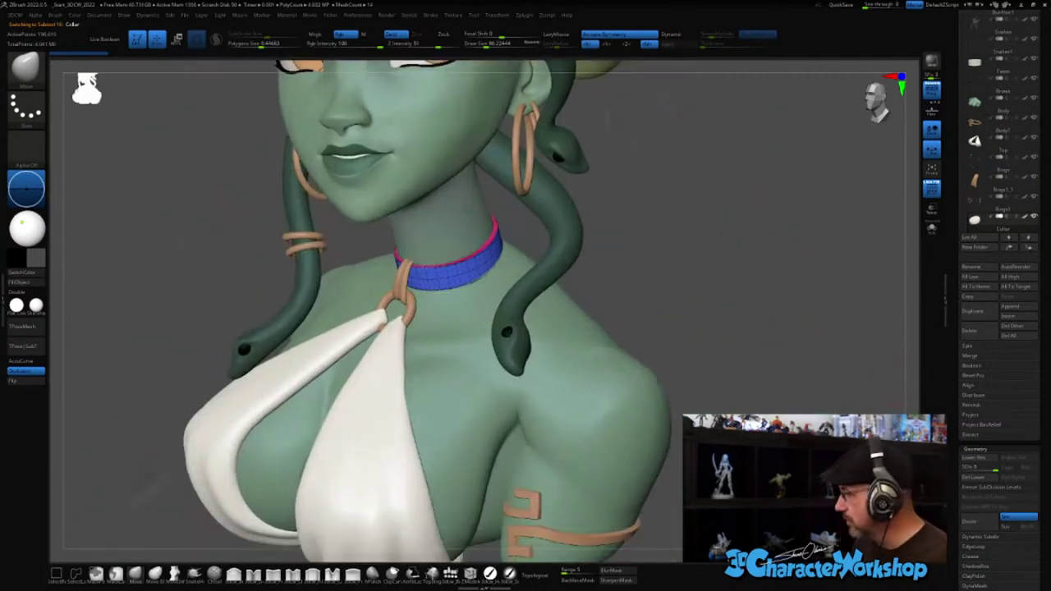
pyautogui.click(968, 479)
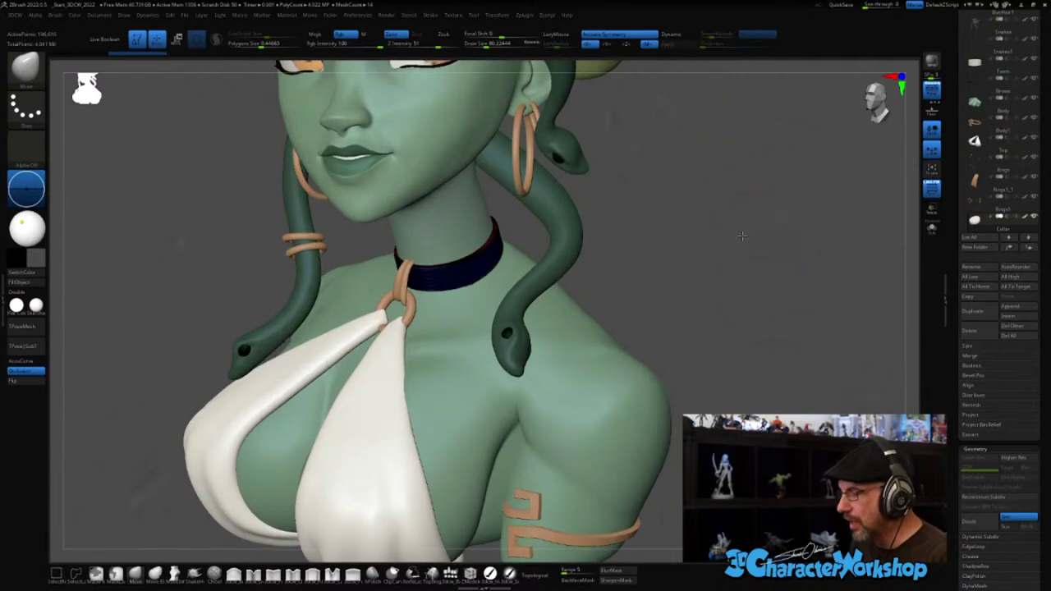
pyautogui.moveTo(727, 197)
pyautogui.mouseDown()
pyautogui.moveTo(745, 277)
pyautogui.moveTo(791, 312)
pyautogui.mouseUp()
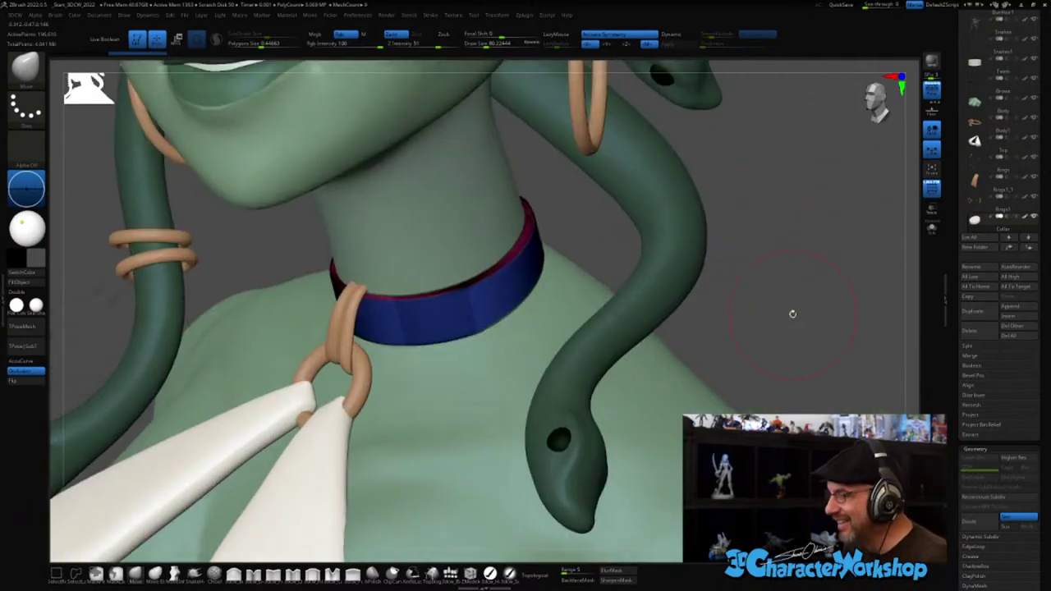
pyautogui.press('shift')
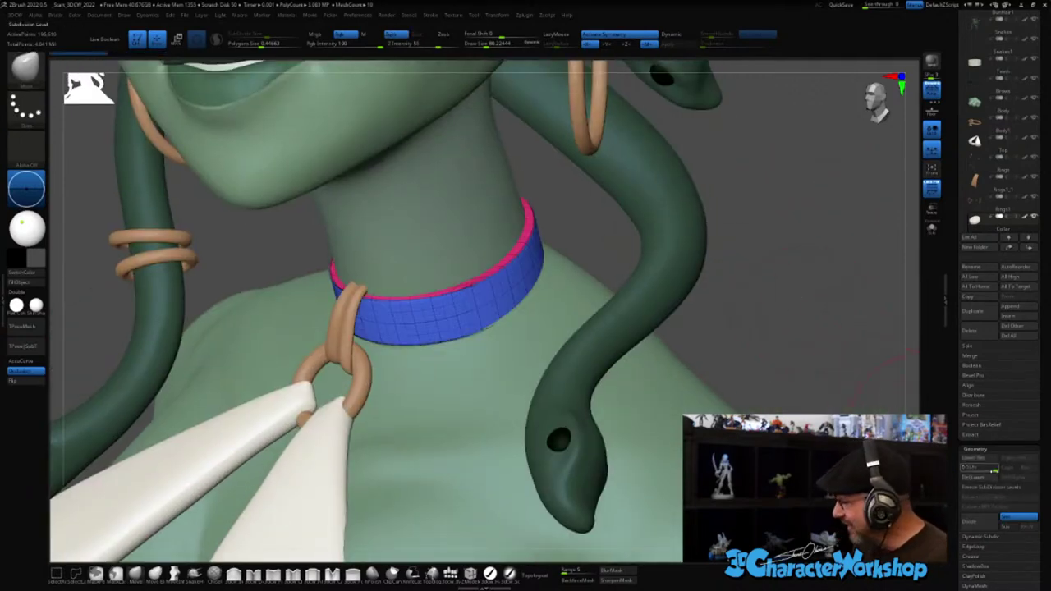
pyautogui.hotkey('shift', 'd')
pyautogui.press('d')
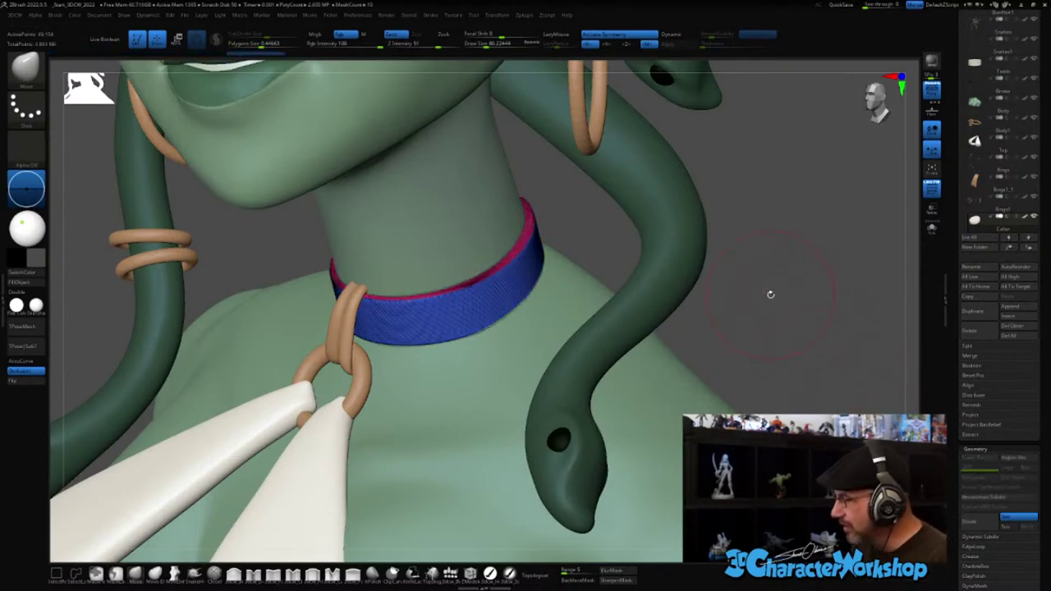
# - Smooth the collar band, toggle its wireframe, and move on to the Eyes subtool
pyautogui.press('shift')
pyautogui.hotkey('shift', 'f')
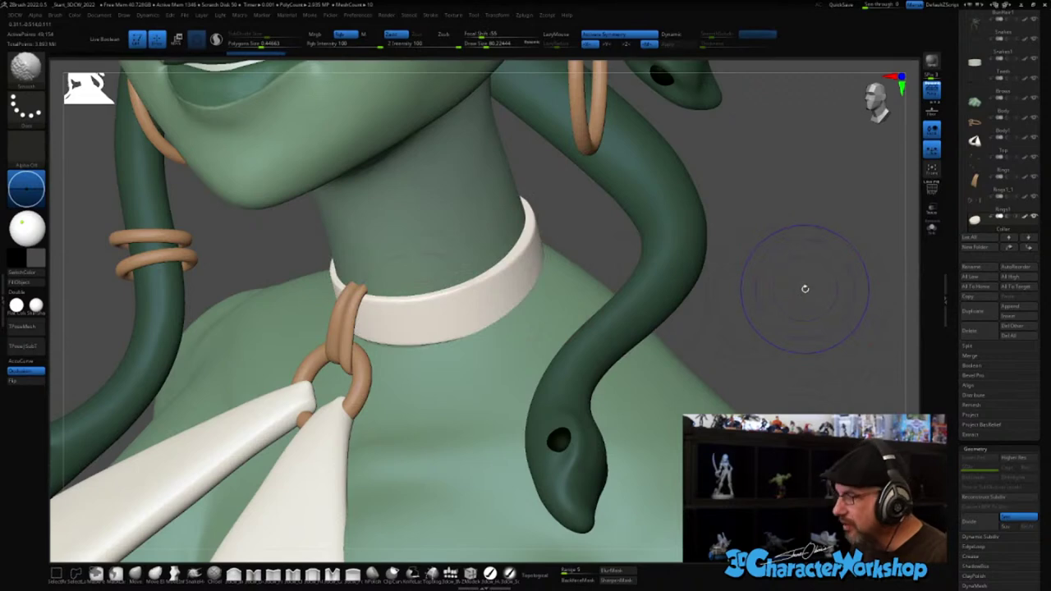
pyautogui.hotkey('shift', 'f')
pyautogui.moveTo(826, 307)
pyautogui.mouseDown()
pyautogui.moveTo(776, 338)
pyautogui.moveTo(779, 241)
pyautogui.moveTo(764, 227)
pyautogui.moveTo(703, 320)
pyautogui.mouseUp()
pyautogui.hotkey('shift', 'f')
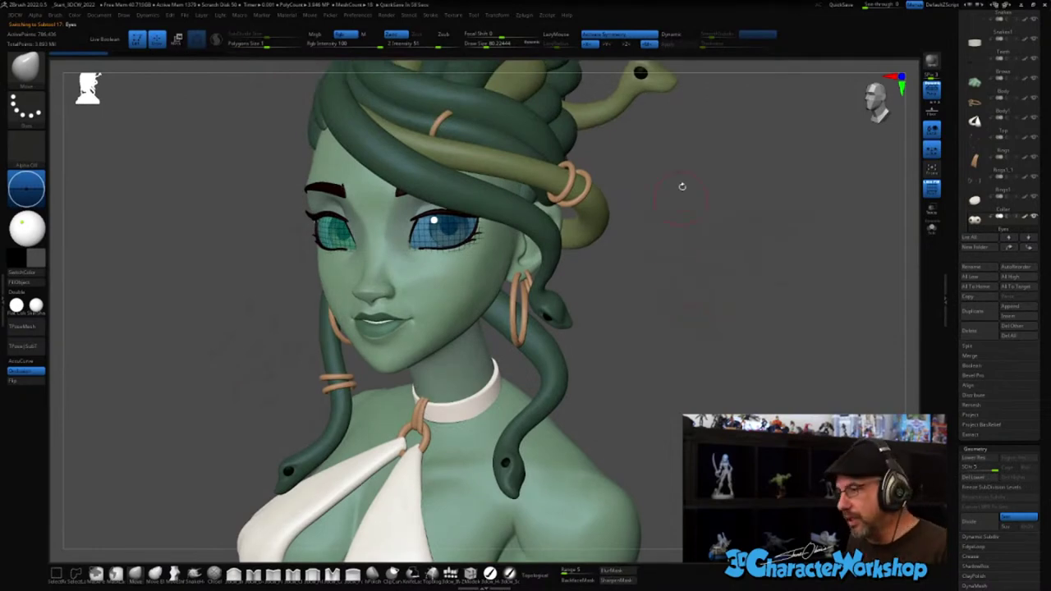
# - Delete the Eyes' lower subdivision levels and apply the Lids' dynamic subdivision
pyautogui.click(974, 476)
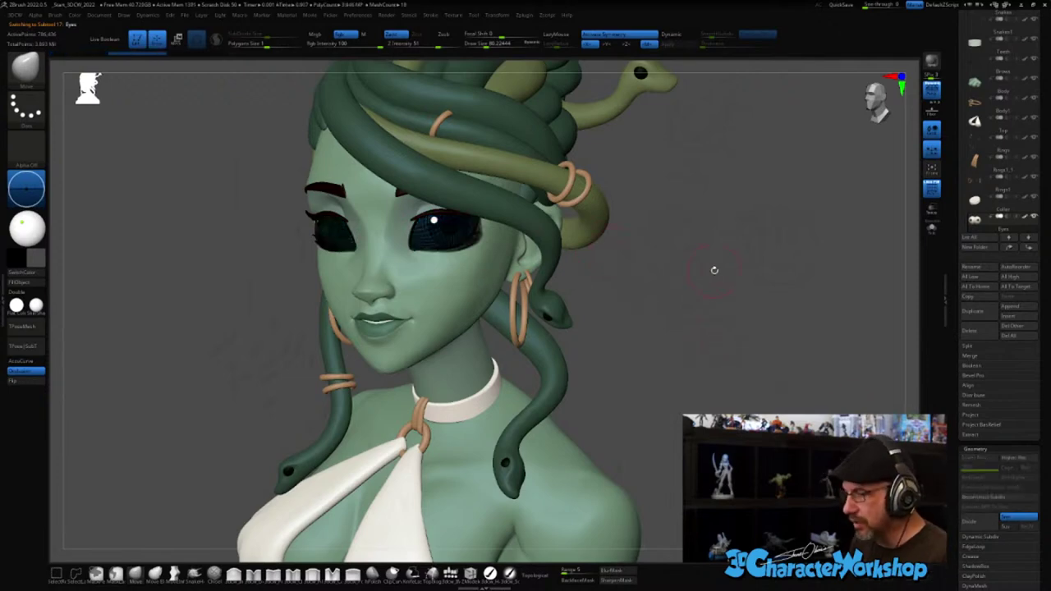
pyautogui.press('shift')
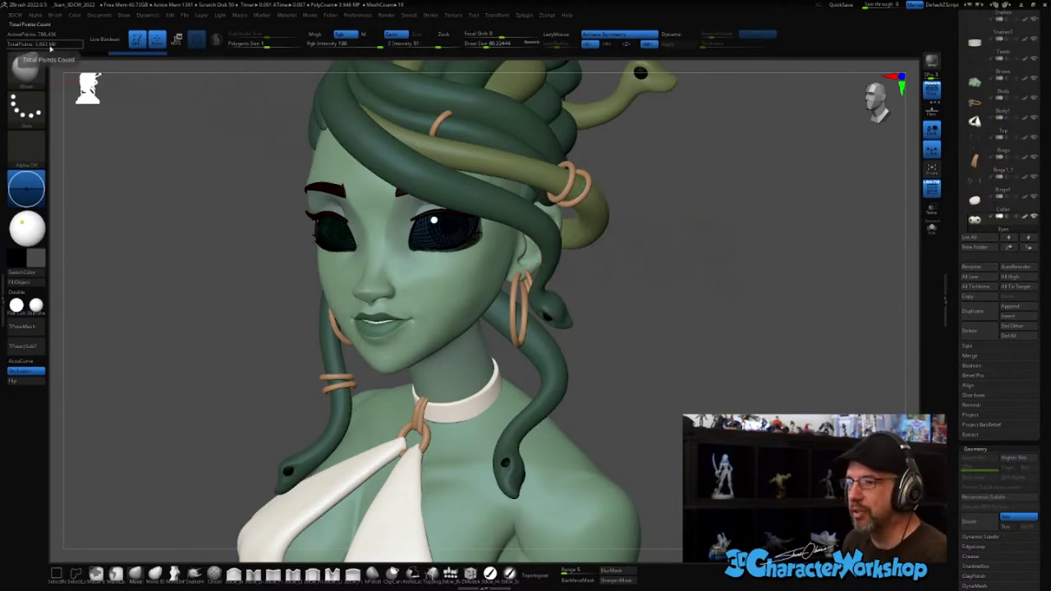
pyautogui.hotkey('alt', 'Down')
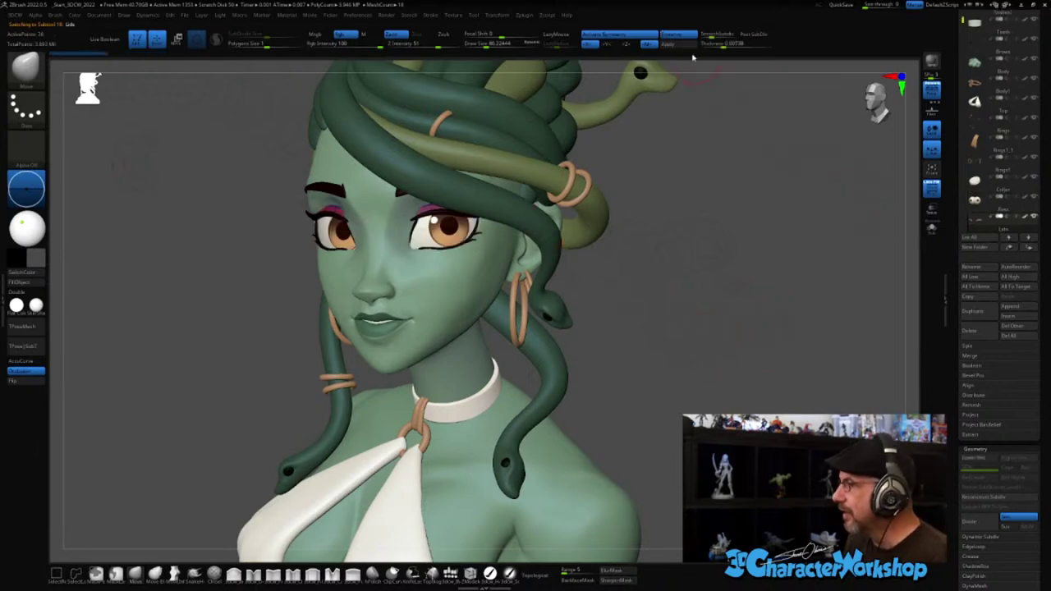
pyautogui.click(674, 36)
# - Apply the Lashes' dynamic subdivision, lower their SDiv level, and zoom out to the whole bust
pyautogui.hotkey('alt', 'Down')
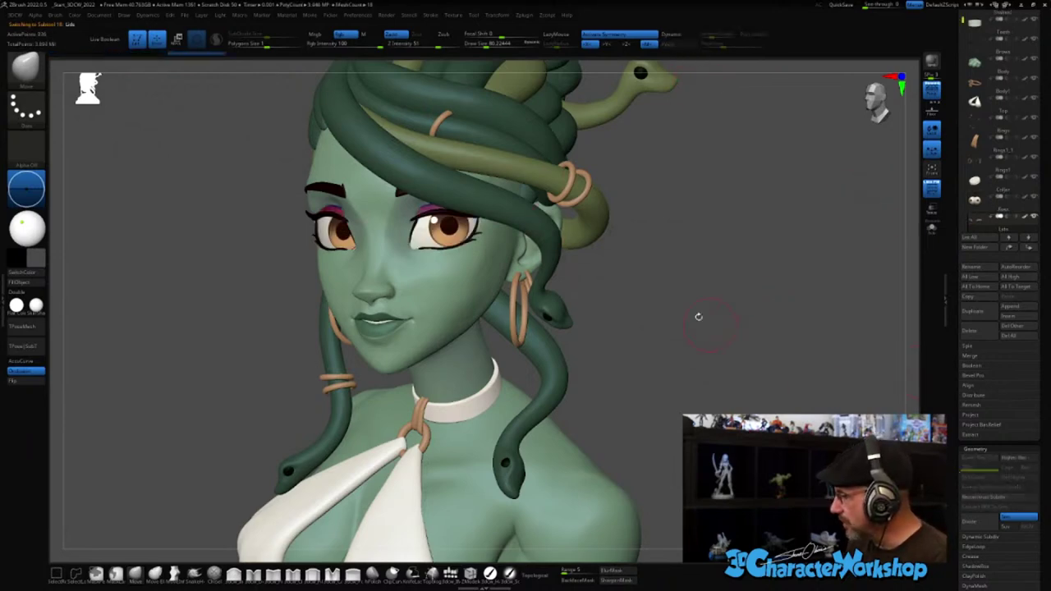
pyautogui.click(671, 36)
pyautogui.click(975, 457)
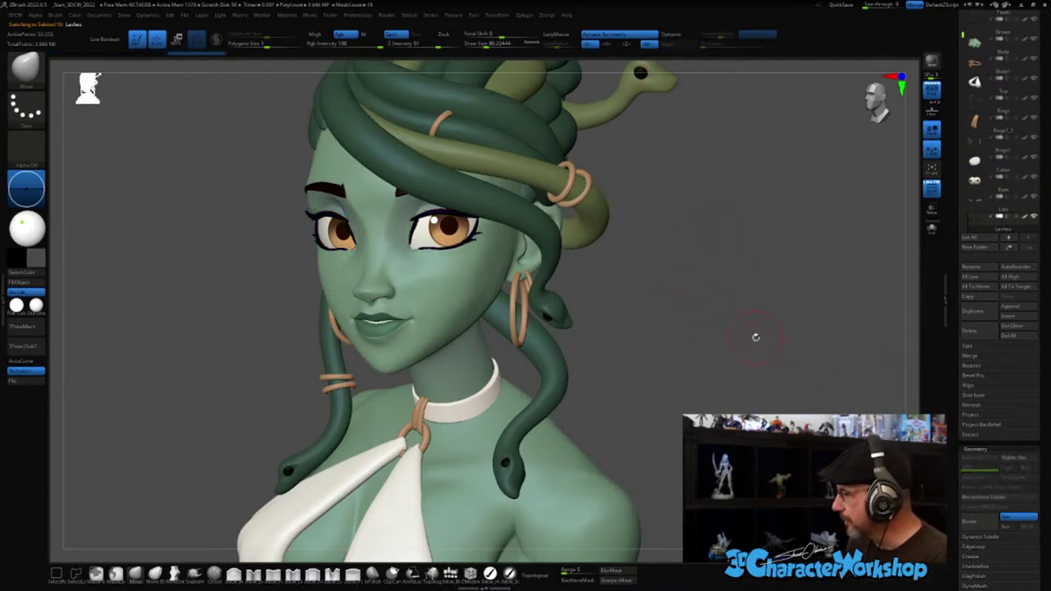
pyautogui.scroll(-4, 1002, 72)
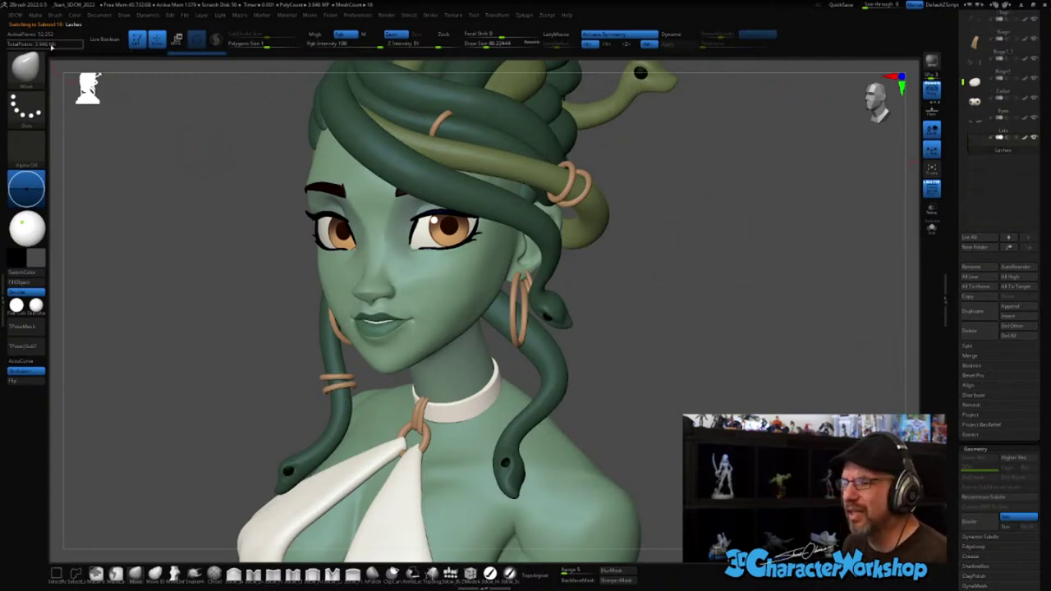
pyautogui.moveTo(771, 329); pyautogui.dragTo(703, 317)
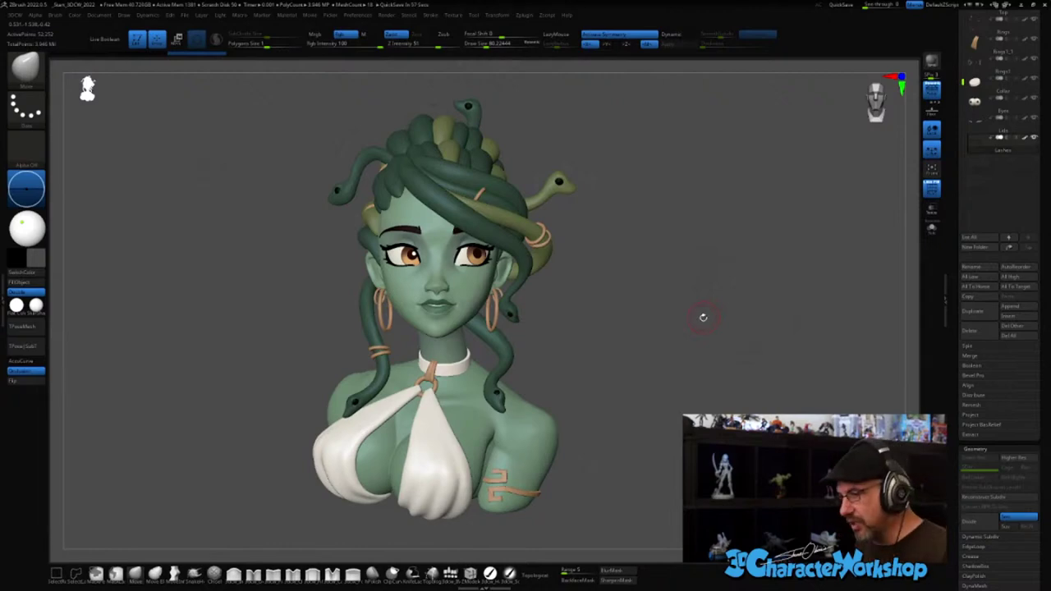
pyautogui.moveTo(699, 317); pyautogui.dragTo(561, 325)
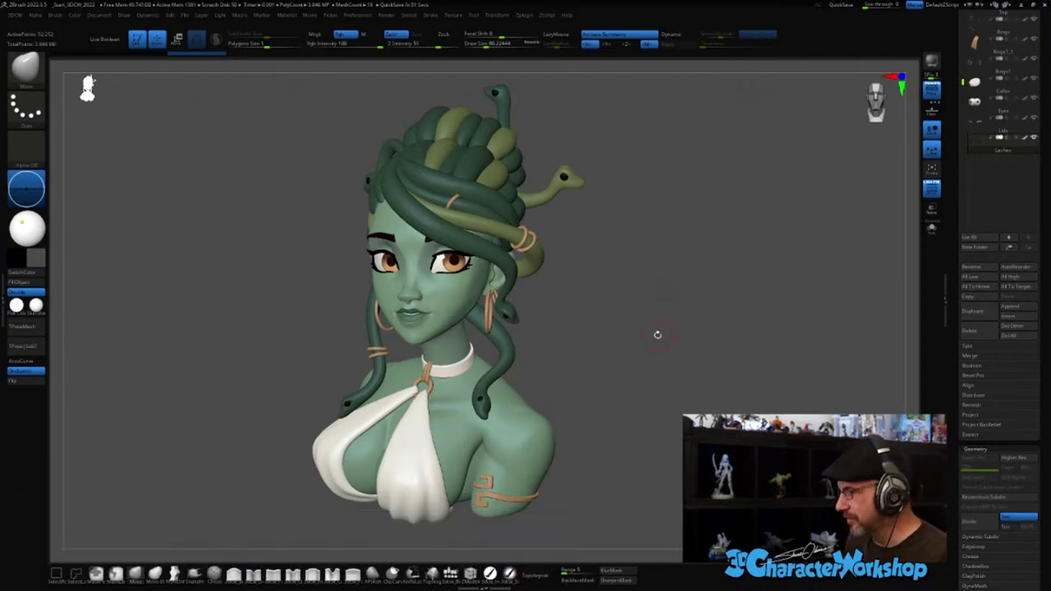
pyautogui.moveTo(680, 300); pyautogui.dragTo(624, 328)
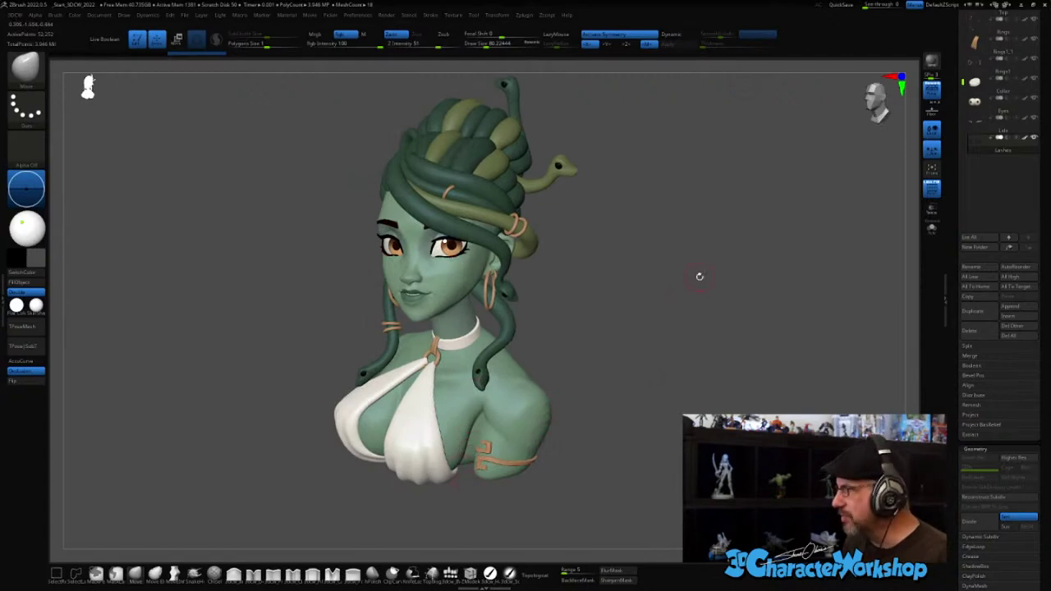
pyautogui.moveTo(697, 274); pyautogui.dragTo(684, 318)
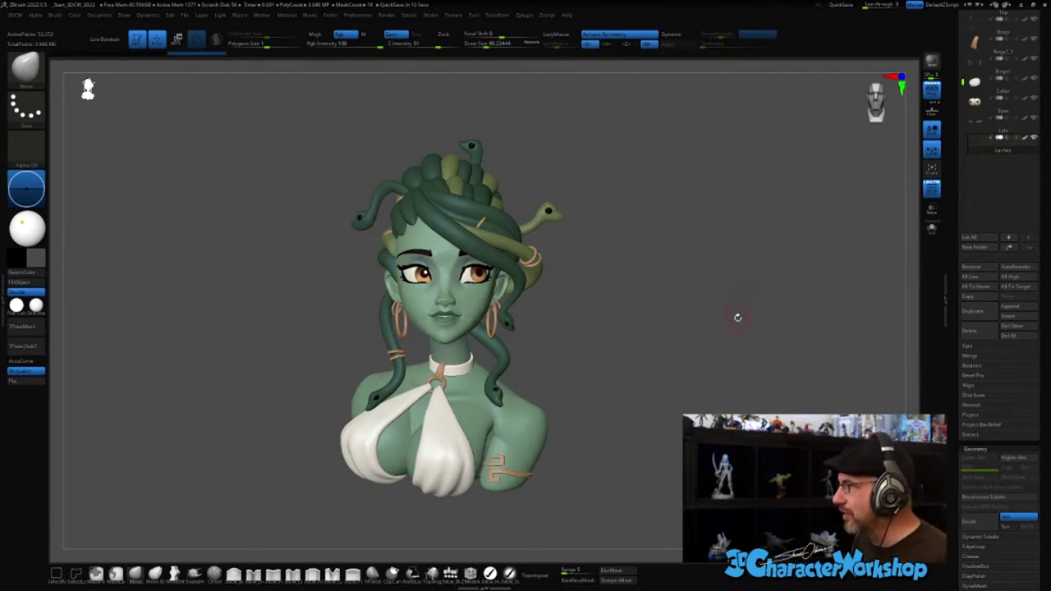
pyautogui.moveTo(734, 316); pyautogui.dragTo(725, 320)
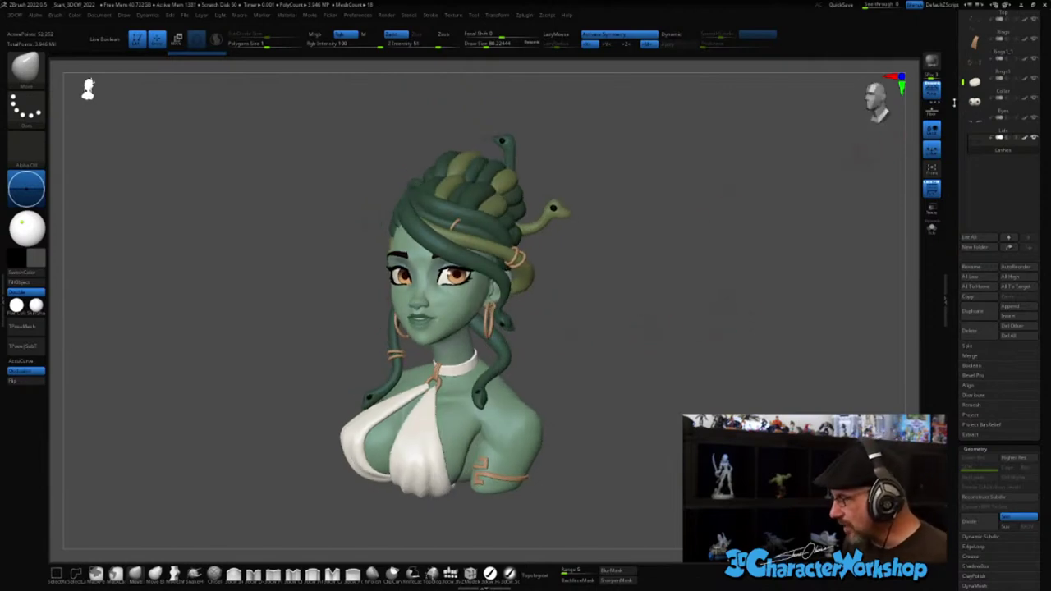
# - Scroll up the ZBrush SubTool list
pyautogui.scroll(5, 954, 103)
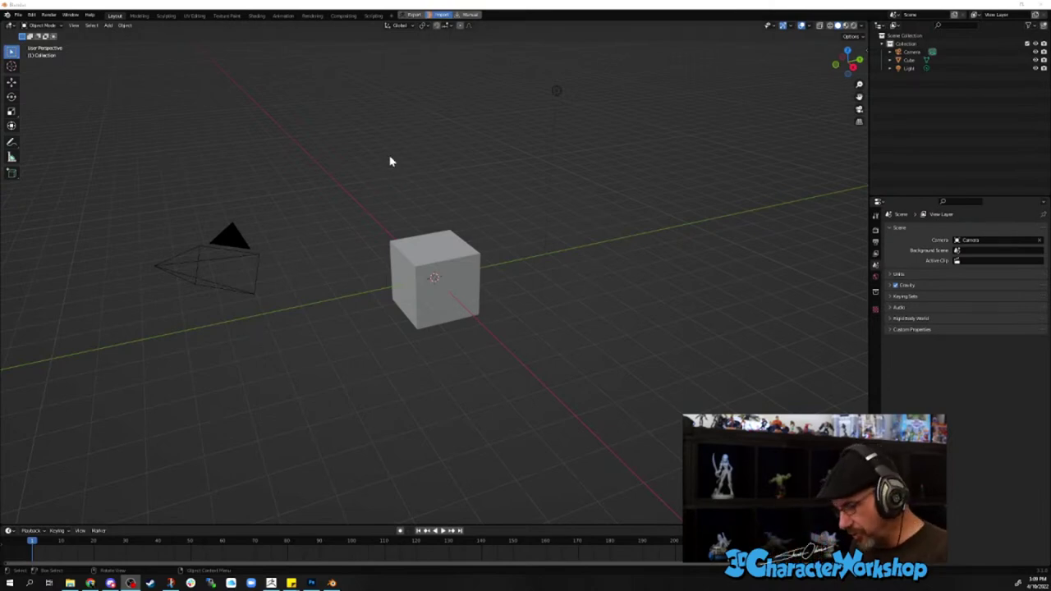
# - Switch back to ZBrush, where the Medusa bust and its subtool list are shown
pyautogui.hotkey('alt', 'Tab')
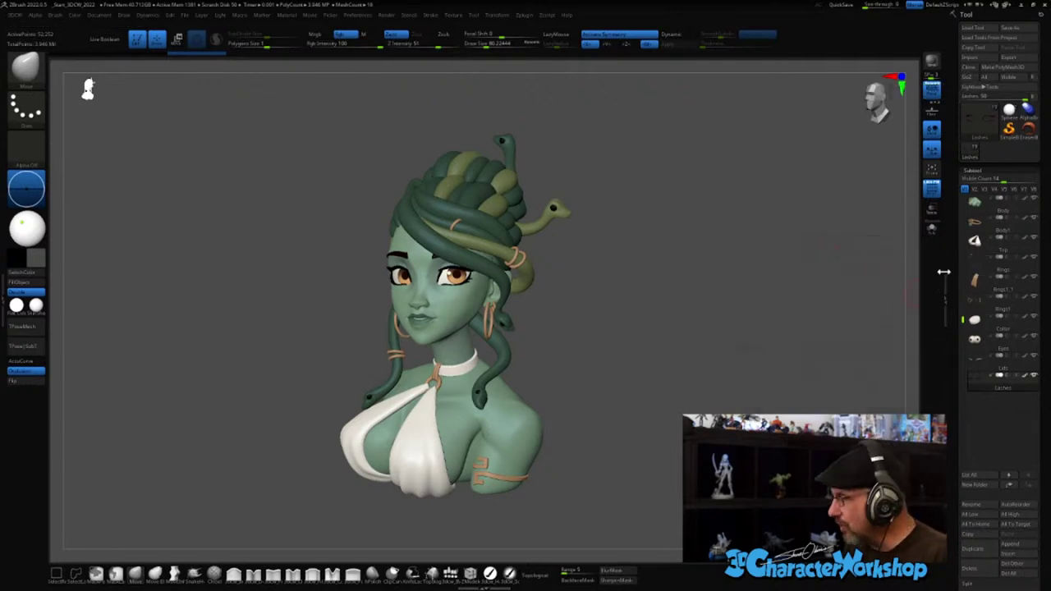
# - Send the visible Medusa subtools from ZBrush to Blender with GoZ Visible
pyautogui.moveTo(961, 312); pyautogui.dragTo(974, 202)
pyautogui.moveTo(975, 203)
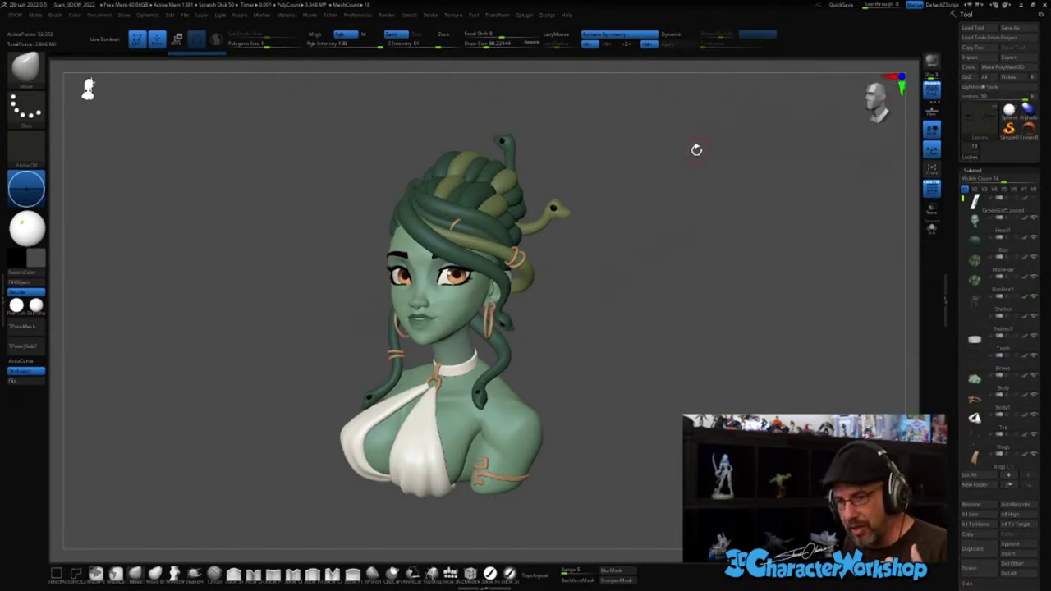
pyautogui.click(1010, 80)
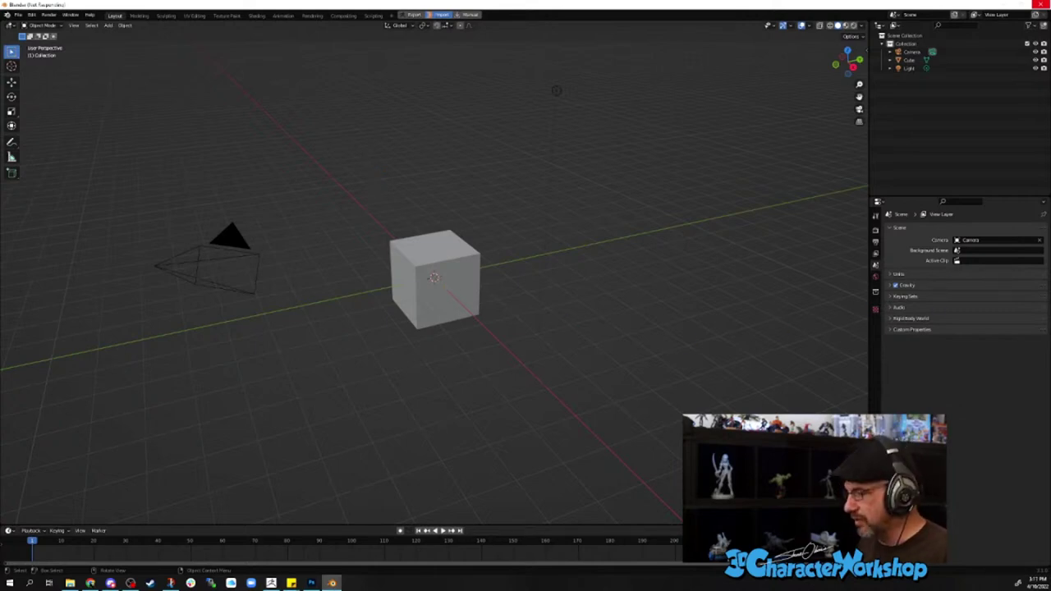
# - Let Bun, Head1 and MainHair arrive in Blender, then bring ZBrush back to the front
pyautogui.hotkey('alt', 'Tab')
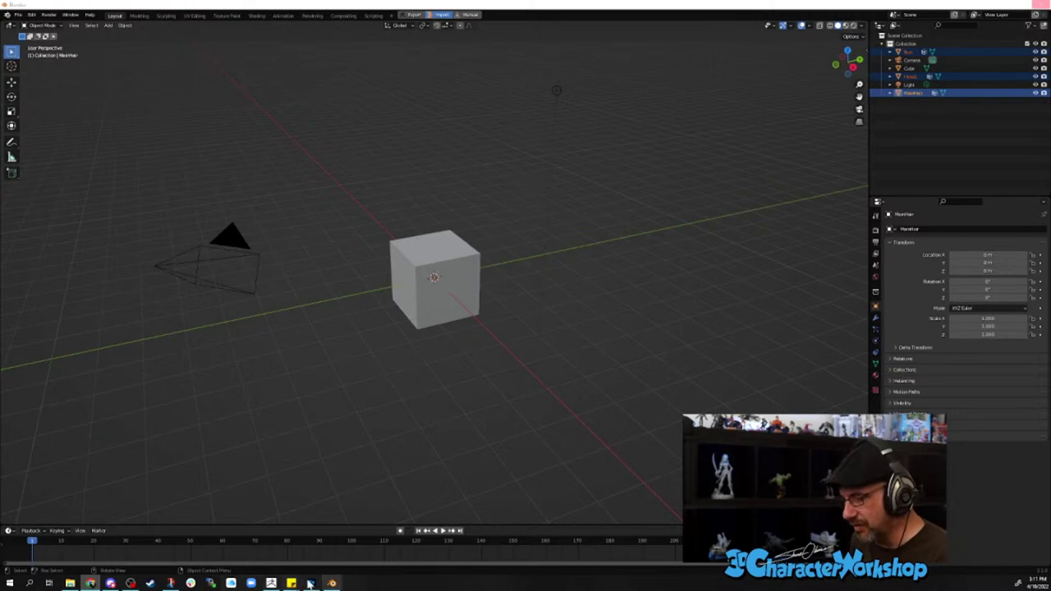
pyautogui.click(272, 583)
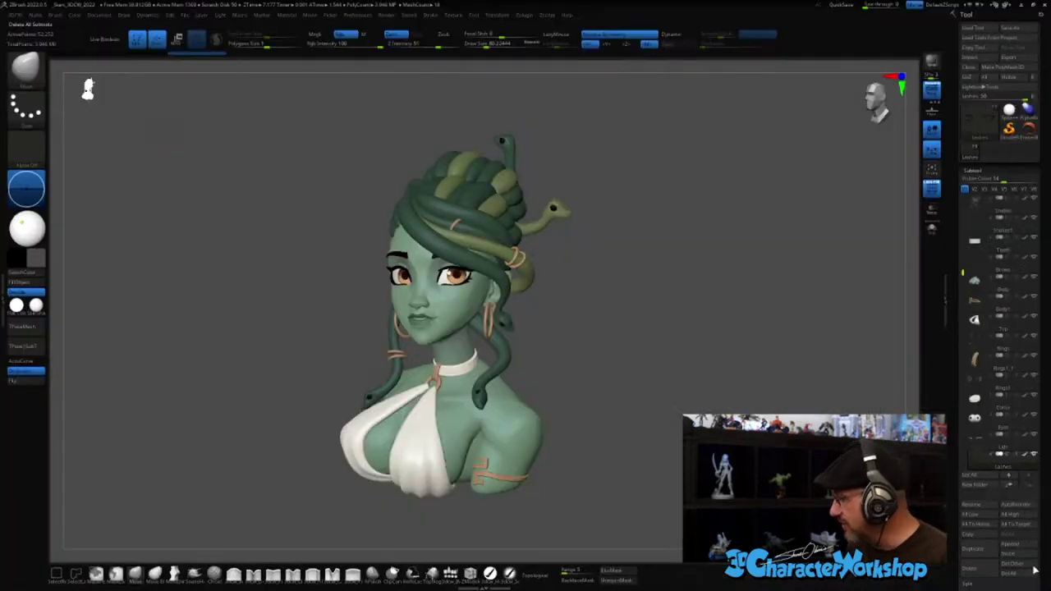
# - Check ZBrush's export scale and offsets, then return to Blender and frame the Lashes object
pyautogui.scroll(-10, 952, 513)
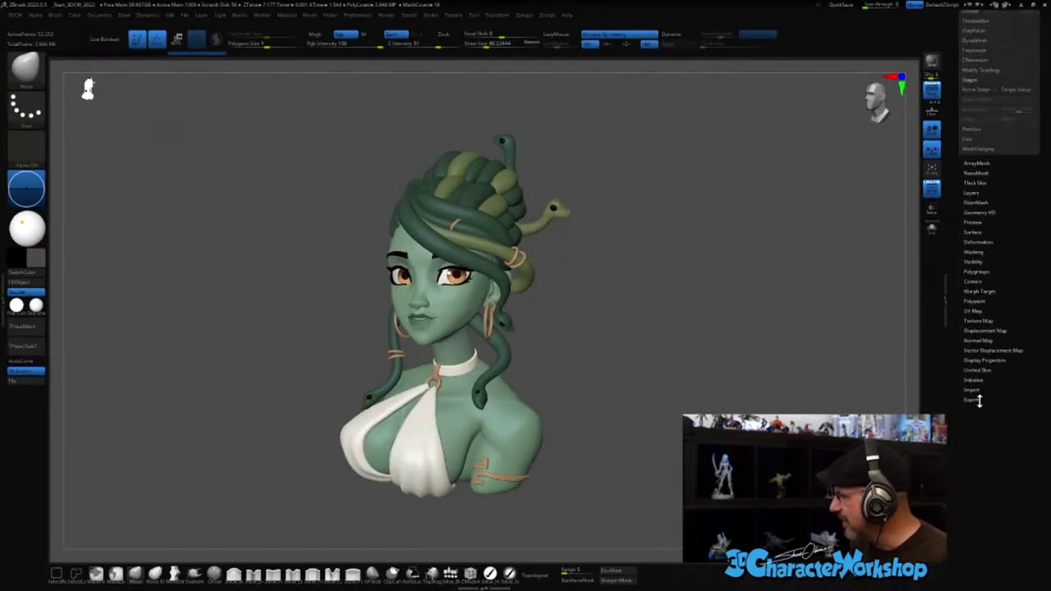
pyautogui.scroll(1, 1020, 397)
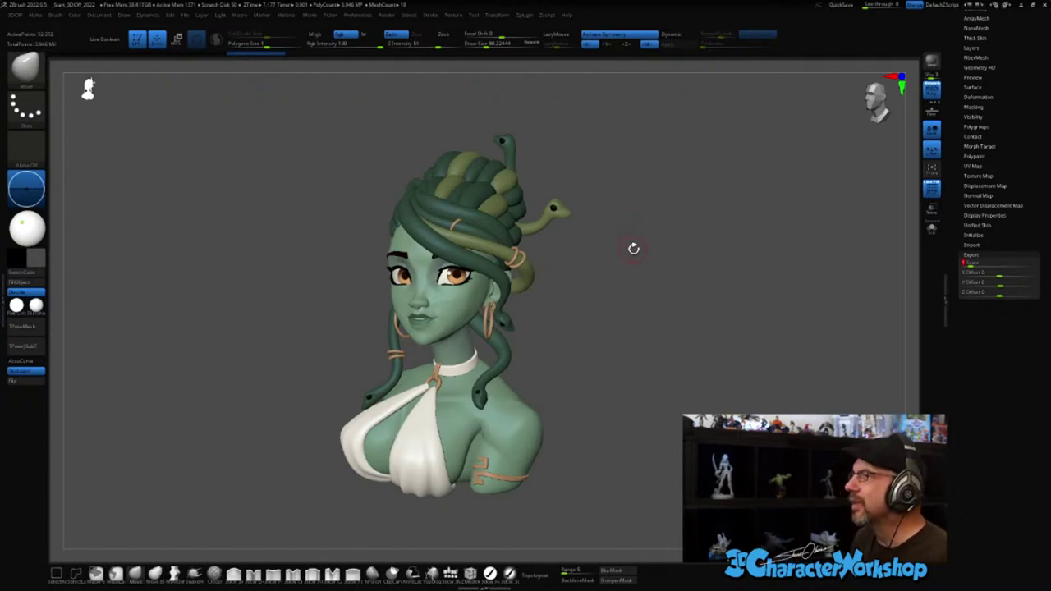
pyautogui.hotkey('alt', 'Tab')
pyautogui.press('KP_Decimal')
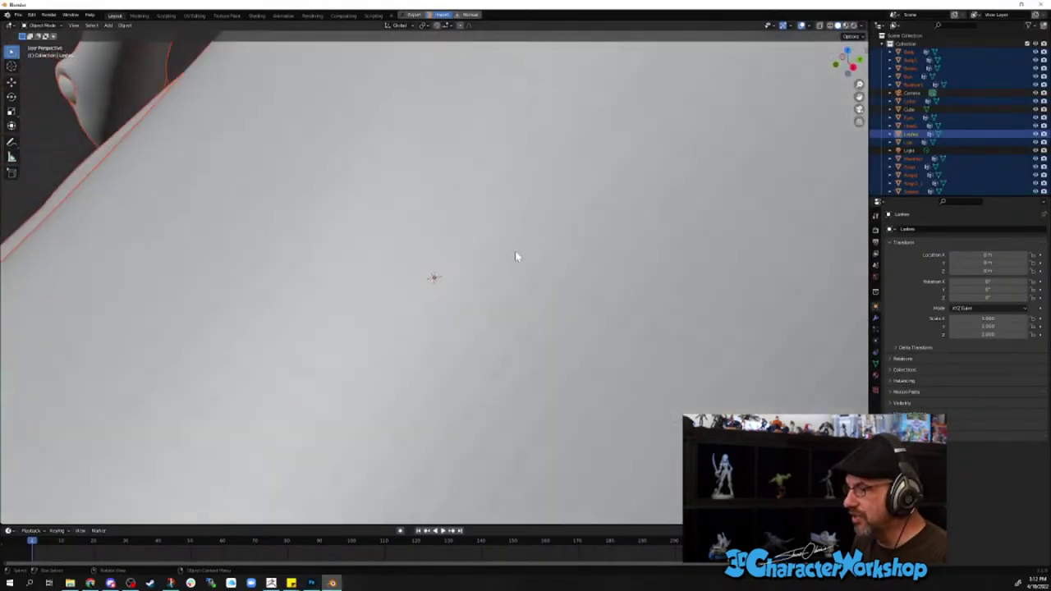
# - Zoom and orbit to a front view of the imported bust, then switch back to ZBrush
pyautogui.scroll(-15, 514, 256)
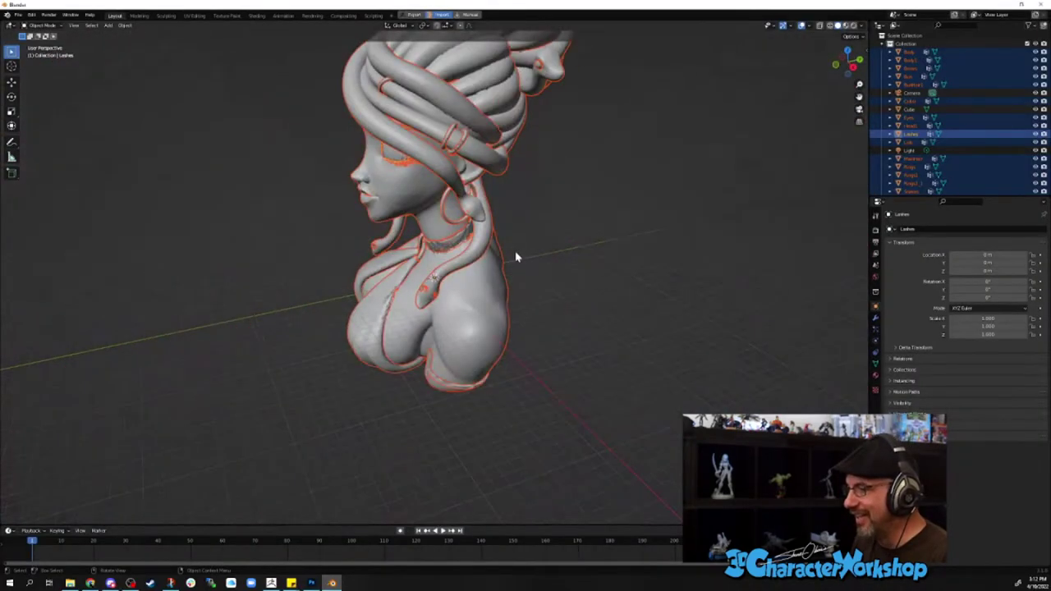
pyautogui.scroll(6, 542, 249)
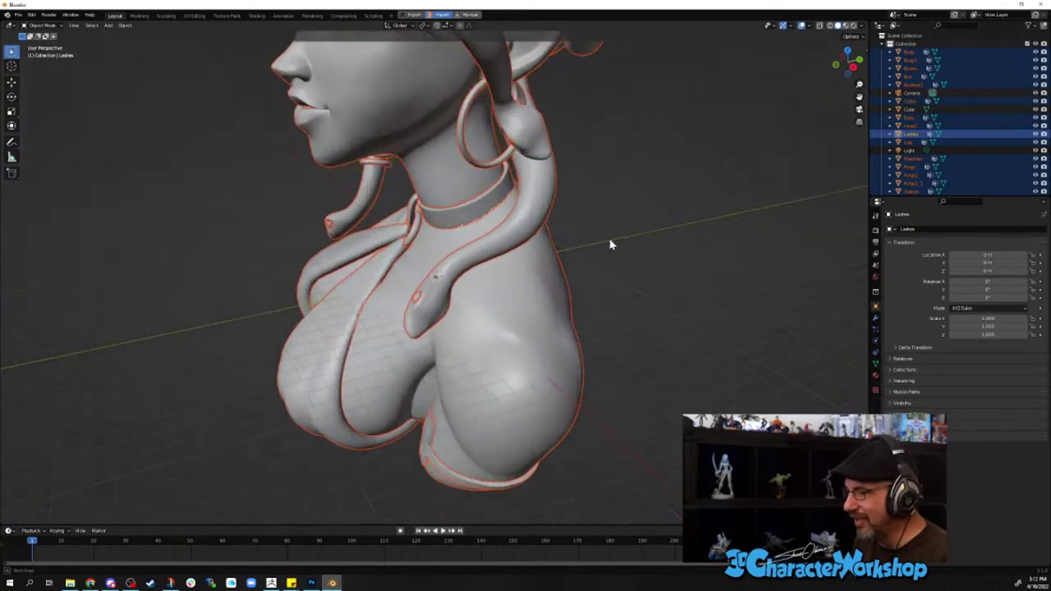
pyautogui.scroll(-8, 609, 244)
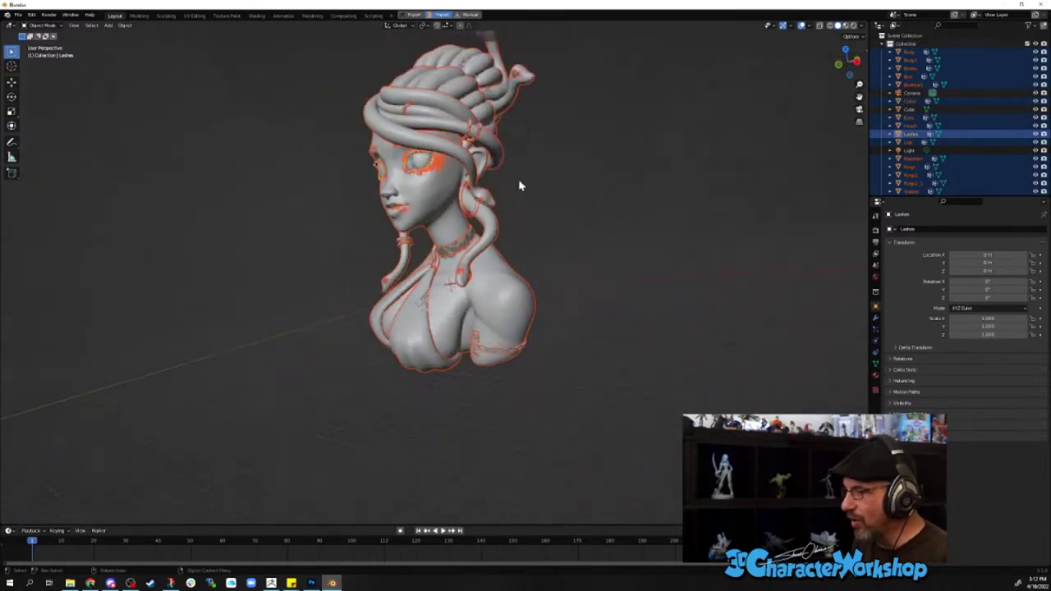
pyautogui.moveTo(519, 185); pyautogui.dragTo(520, 227, button='middle')
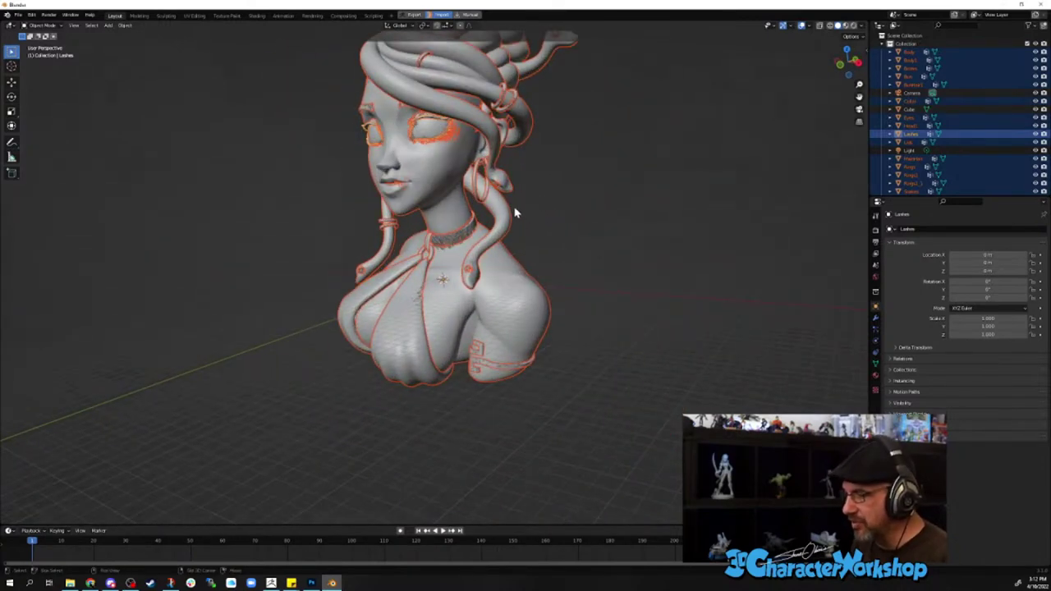
pyautogui.scroll(6, 515, 212)
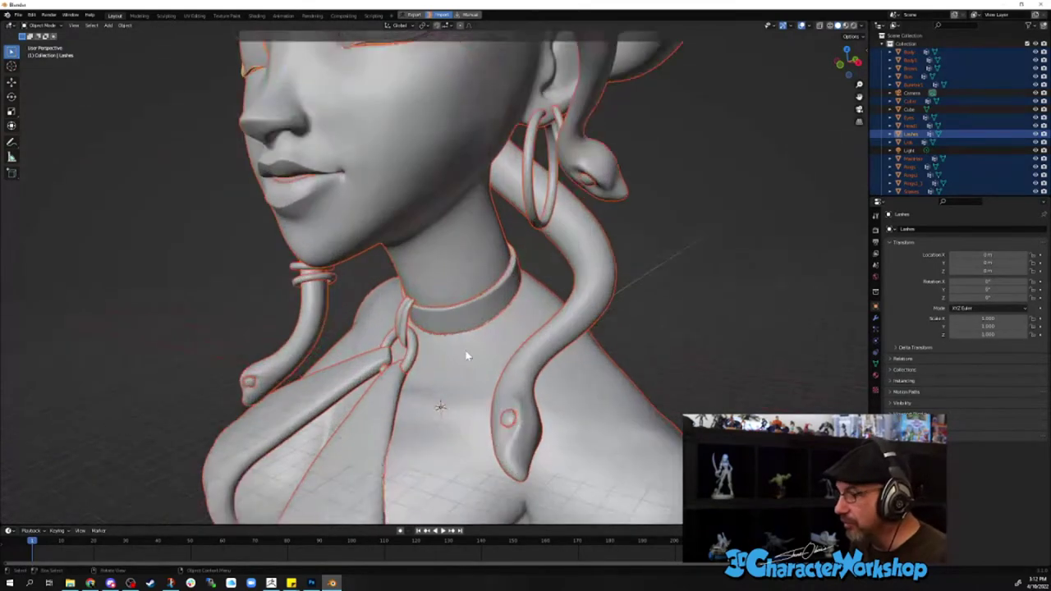
pyautogui.scroll(-4, 465, 355)
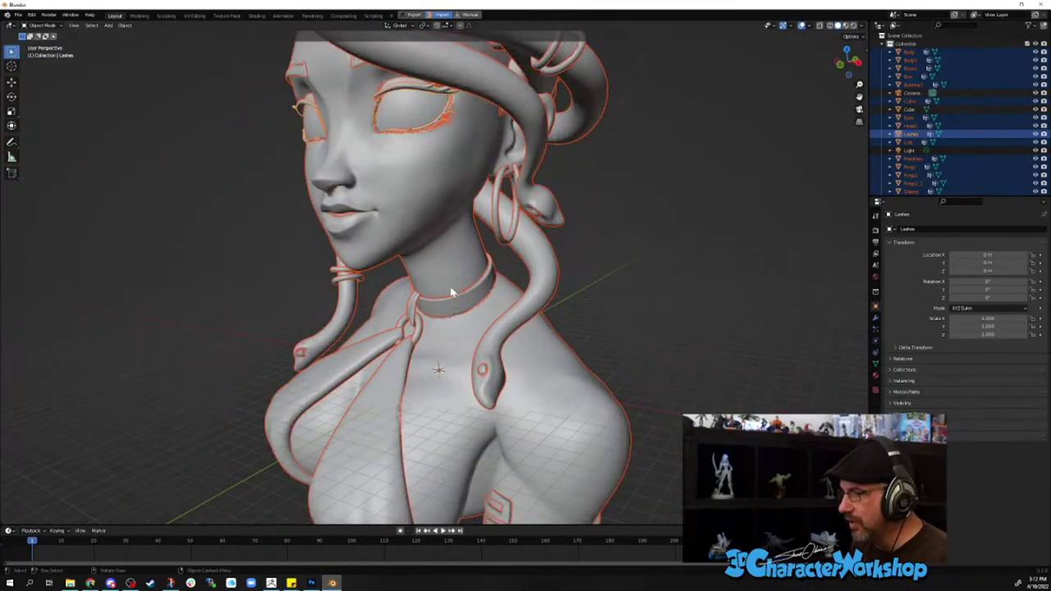
pyautogui.scroll(-3, 538, 311)
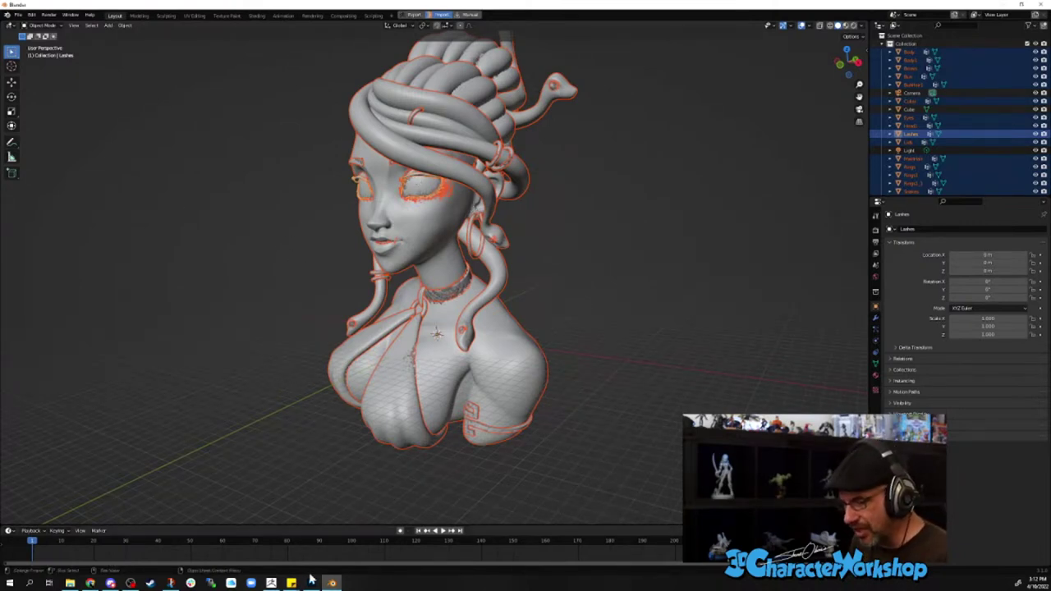
pyautogui.click(272, 582)
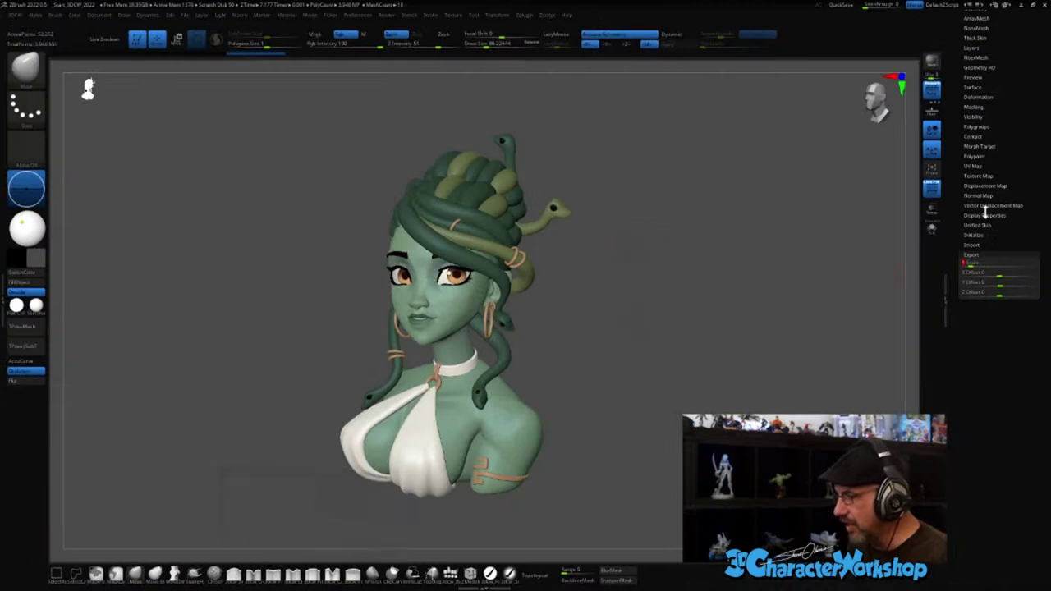
# - Re-export all Medusa subtools with GoZ All and head back to Blender
pyautogui.moveTo(950, 179); pyautogui.dragTo(952, 285)
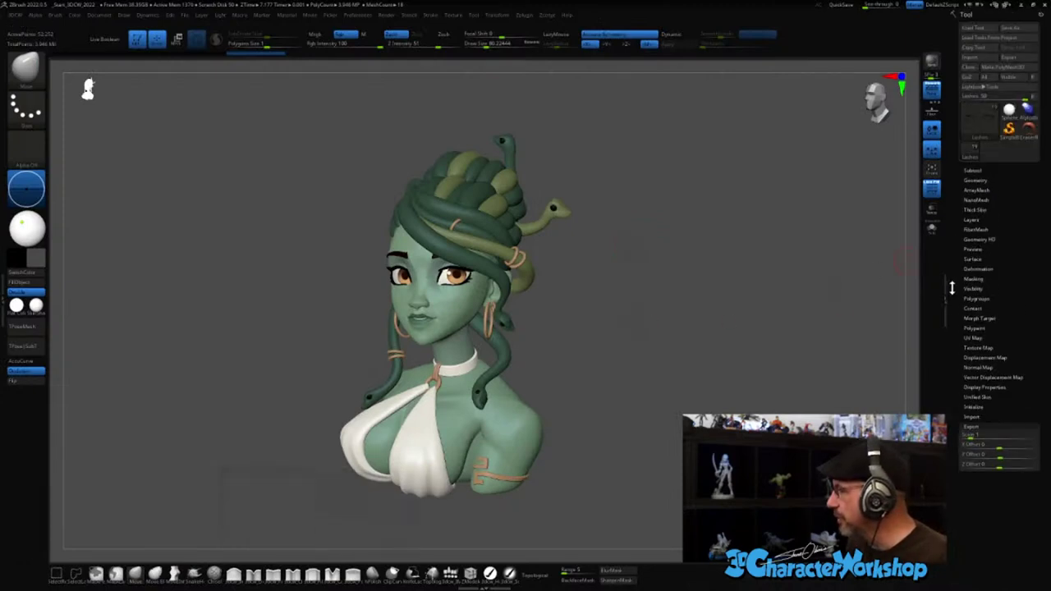
pyautogui.click(1009, 77)
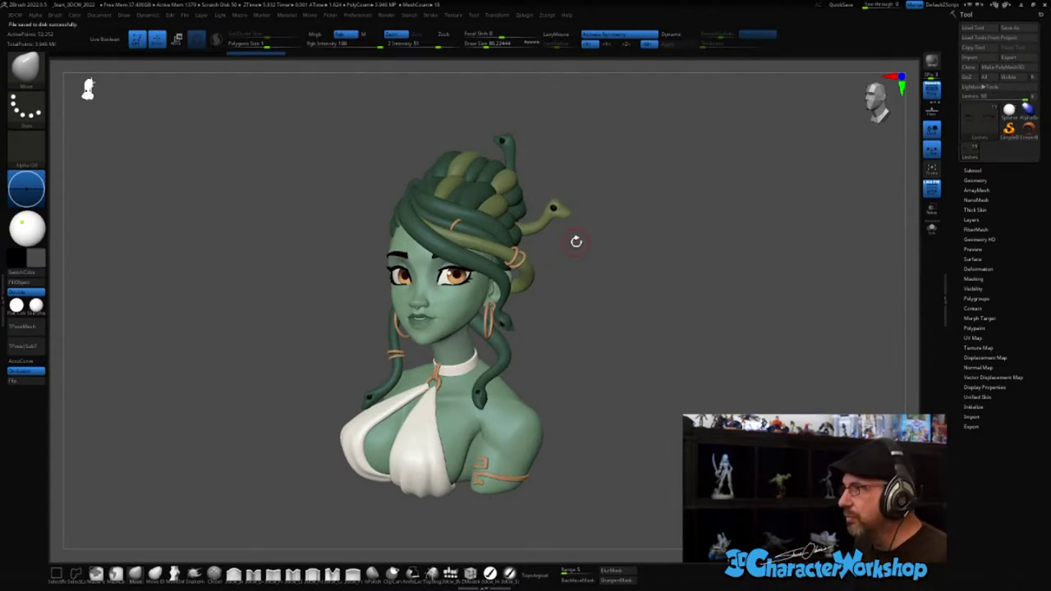
pyautogui.hotkey('alt', 'Tab')
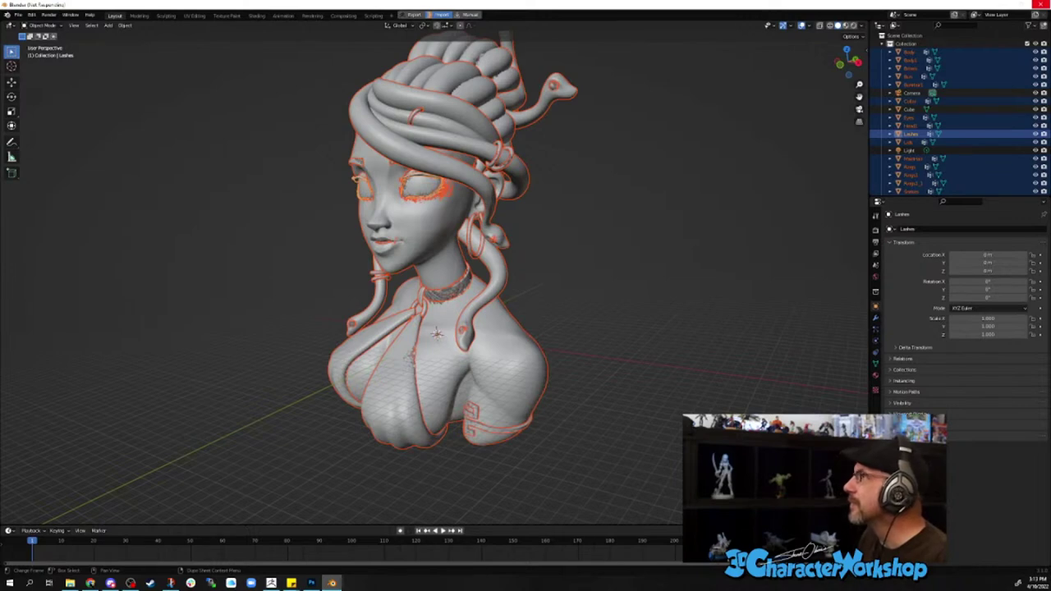
# - Load the updated, smaller Medusa meshes, orbit around the origin and view through the camera
pyautogui.hotkey('alt', 'Tab')
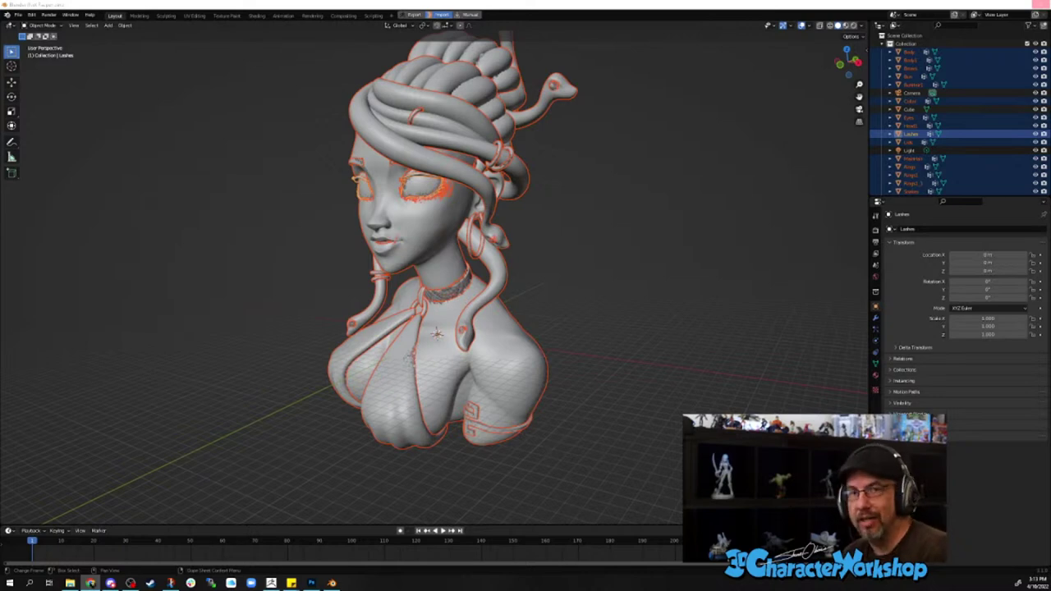
pyautogui.hotkey('ctrl', 'z')
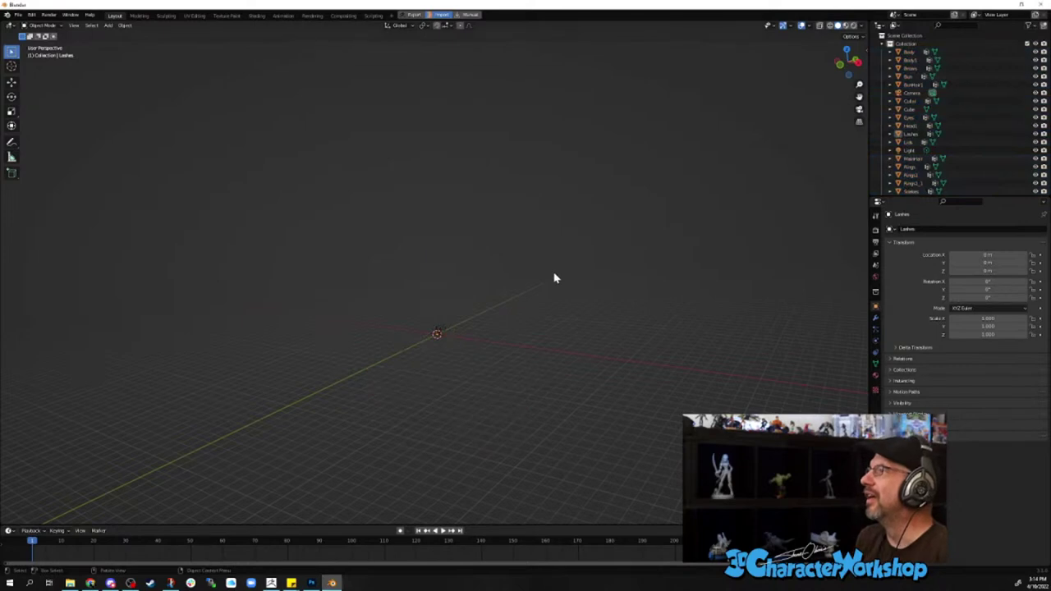
pyautogui.moveTo(528, 293); pyautogui.dragTo(463, 315, button='middle')
pyautogui.scroll(4, 465, 317)
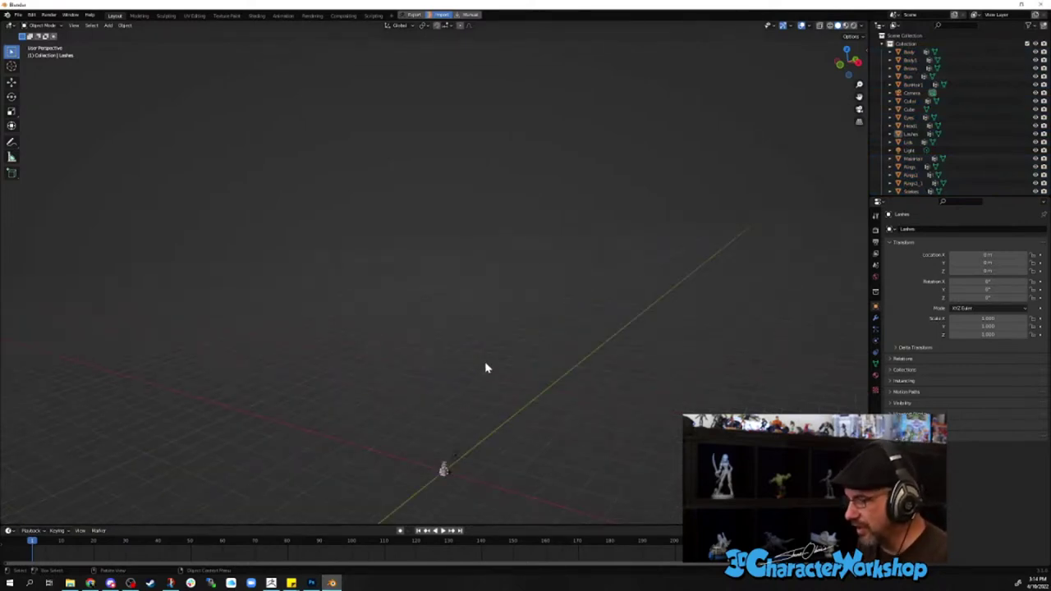
pyautogui.press('KP_0')
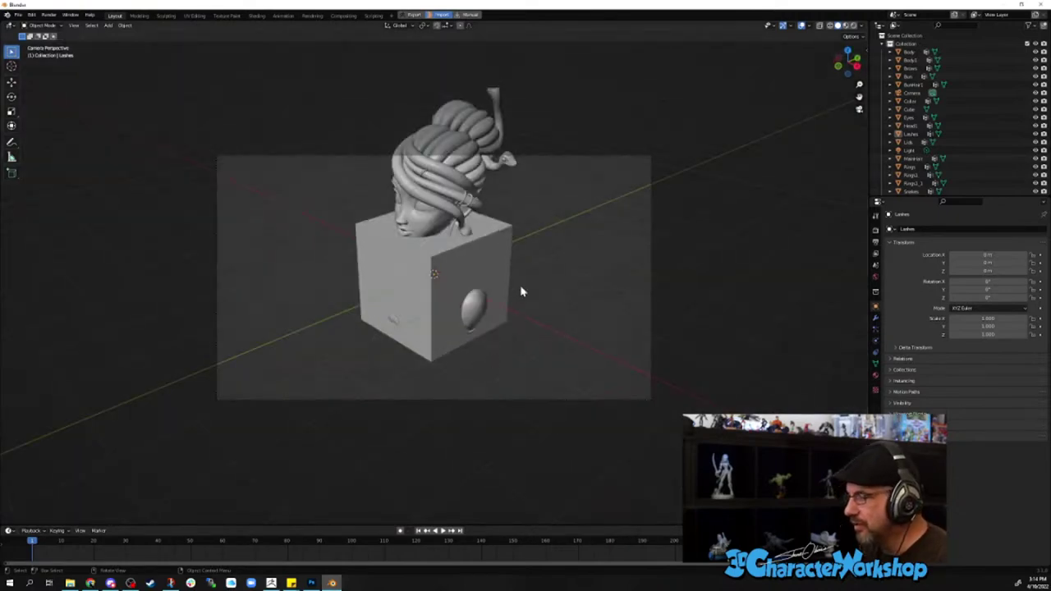
# - Frame the Snakes object, orbit around the head, and select the default cube beneath it
pyautogui.click(457, 255)
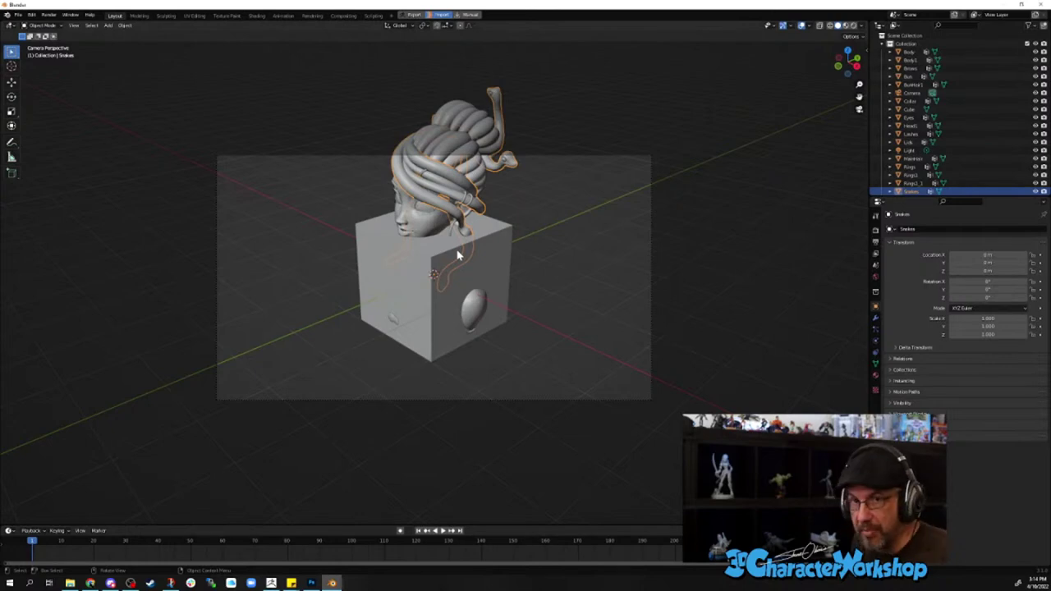
pyautogui.press('KP_Decimal')
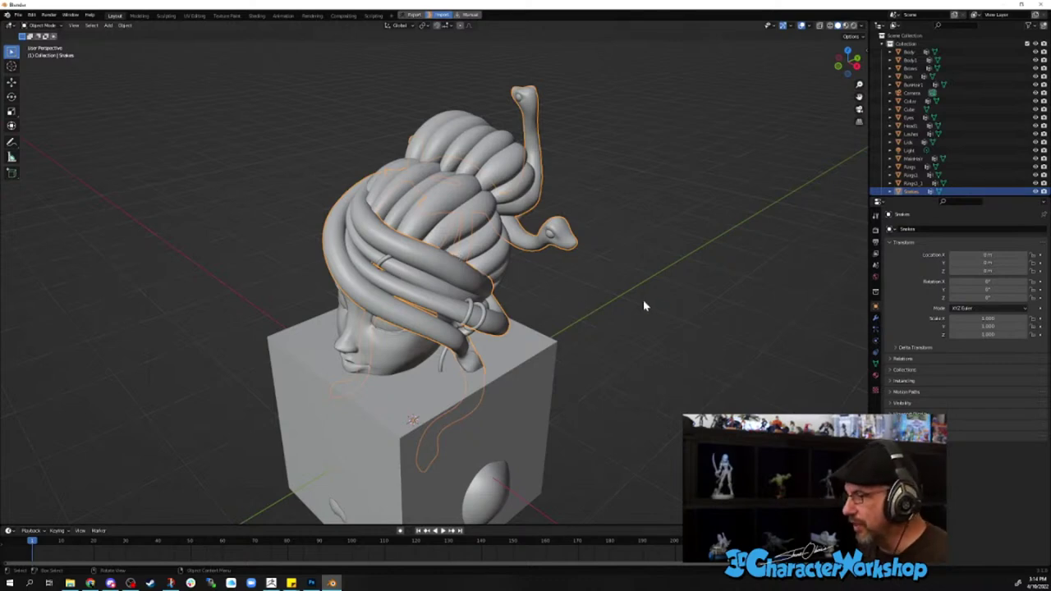
pyautogui.moveTo(643, 300); pyautogui.dragTo(493, 326, button='middle')
pyautogui.scroll(-3, 648, 278)
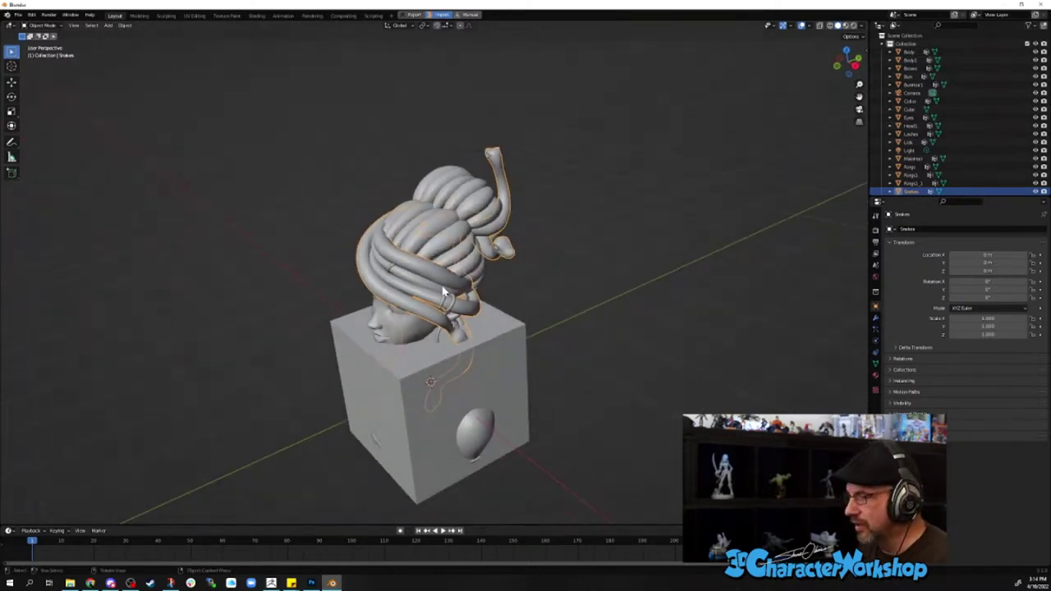
pyautogui.click(490, 332)
# - Delete the cube and inspect the grey bust from front, three-quarter and overhead angles
pyautogui.press('Delete')
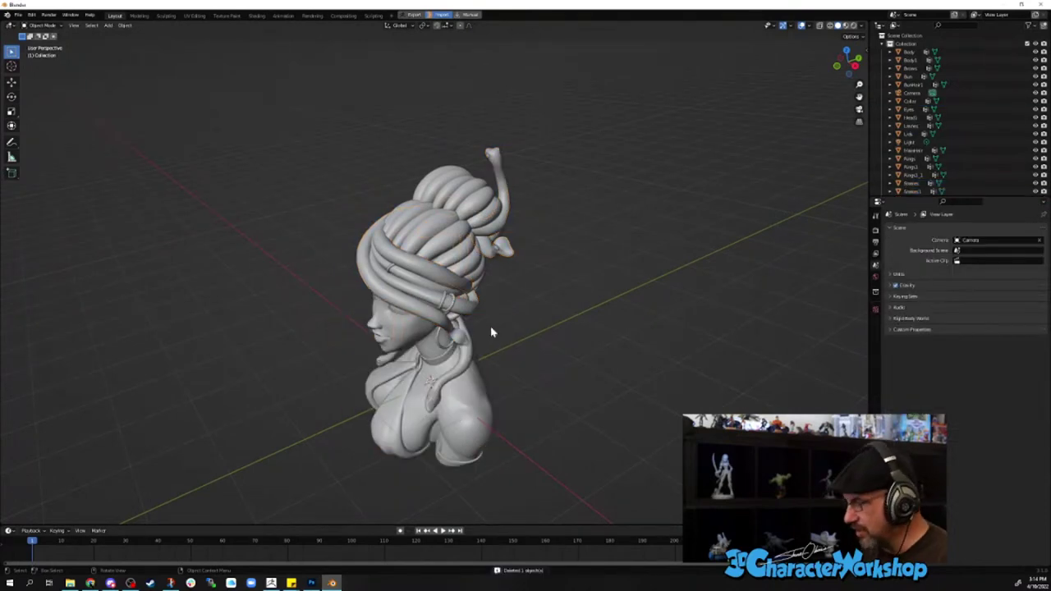
pyautogui.moveTo(537, 350); pyautogui.dragTo(563, 329, button='middle')
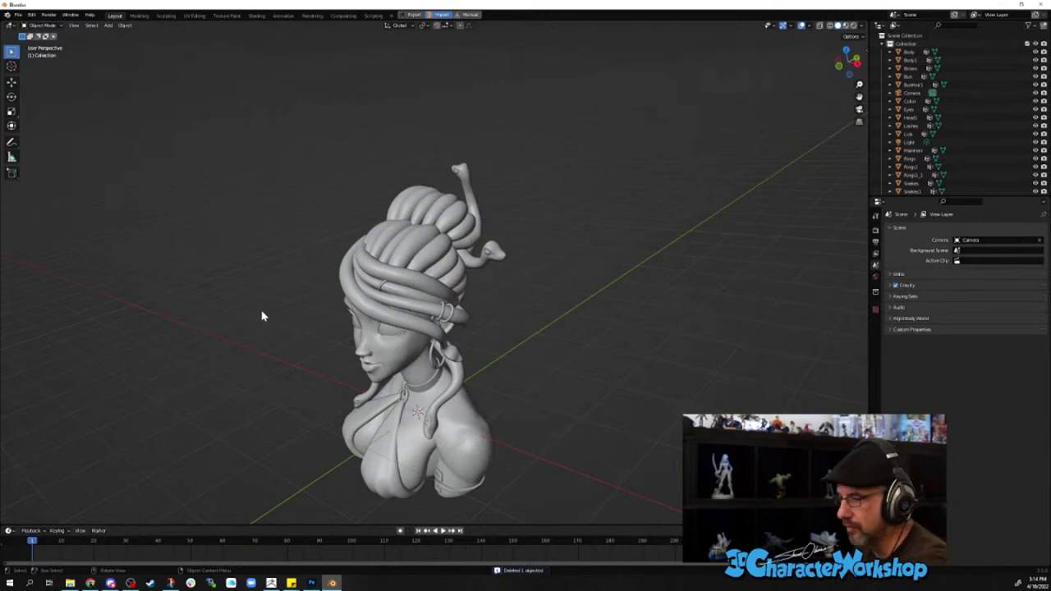
pyautogui.moveTo(263, 312)
pyautogui.mouseDown(button='middle')
pyautogui.moveTo(476, 324)
pyautogui.moveTo(466, 329)
pyautogui.moveTo(525, 287)
pyautogui.moveTo(535, 261)
pyautogui.mouseUp(button='middle')
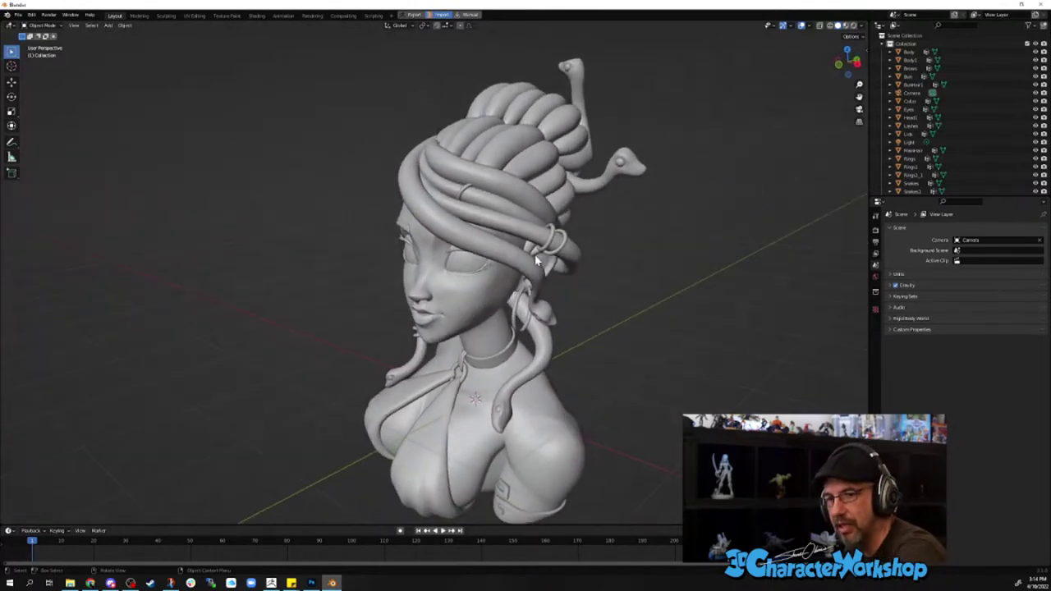
pyautogui.moveTo(535, 261); pyautogui.dragTo(564, 254, button='middle')
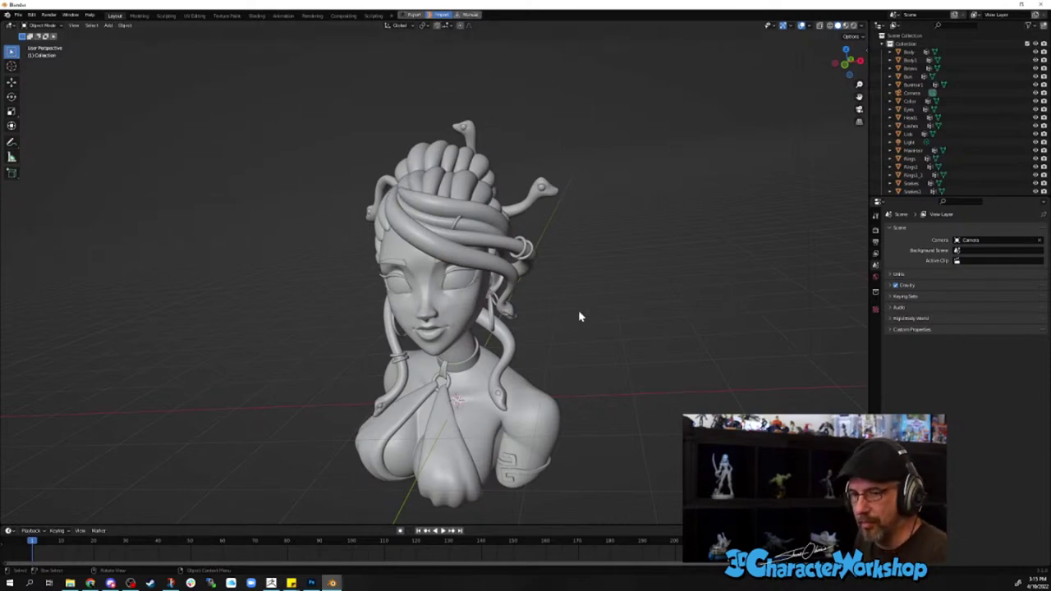
pyautogui.scroll(-3, 578, 316)
pyautogui.moveTo(578, 316)
pyautogui.mouseDown(button='middle')
pyautogui.moveTo(516, 339)
pyautogui.moveTo(581, 328)
pyautogui.moveTo(534, 386)
pyautogui.moveTo(581, 328)
pyautogui.mouseUp(button='middle')
pyautogui.scroll(3, 581, 328)
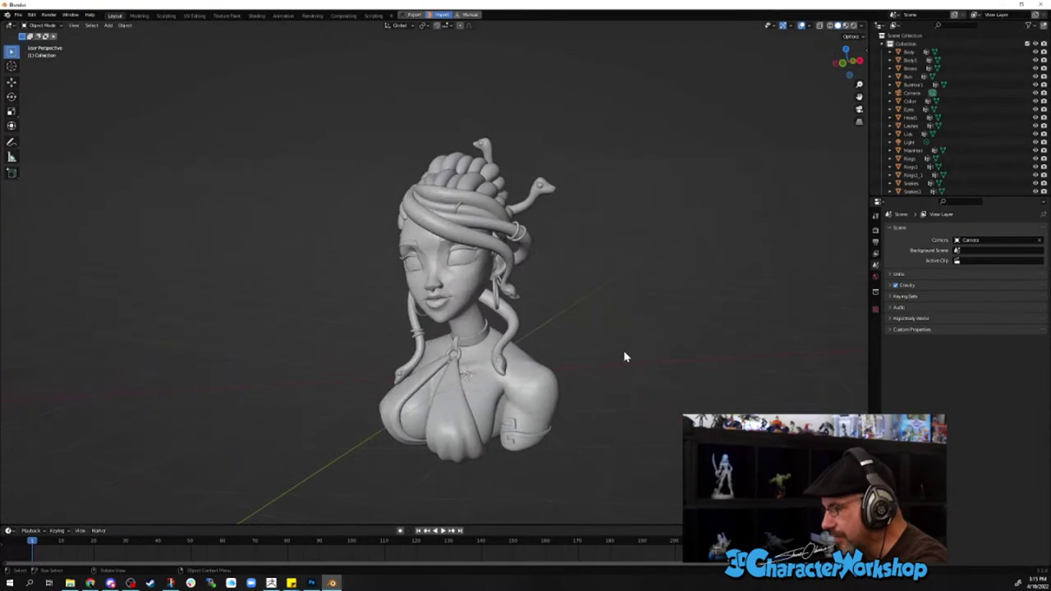
pyautogui.moveTo(623, 357); pyautogui.dragTo(482, 267, button='middle')
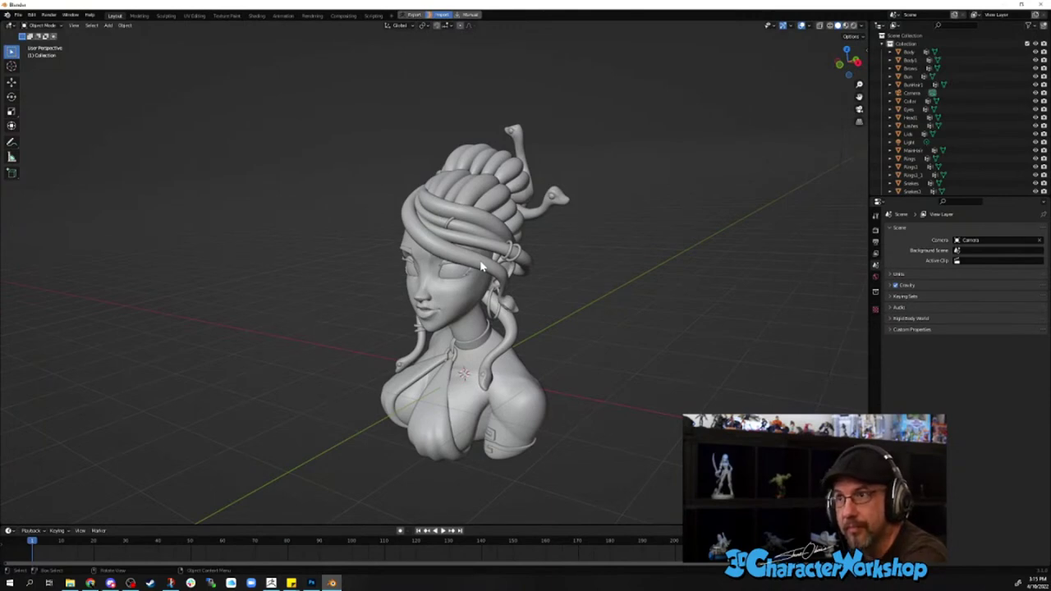
pyautogui.moveTo(482, 267); pyautogui.dragTo(536, 308, button='middle')
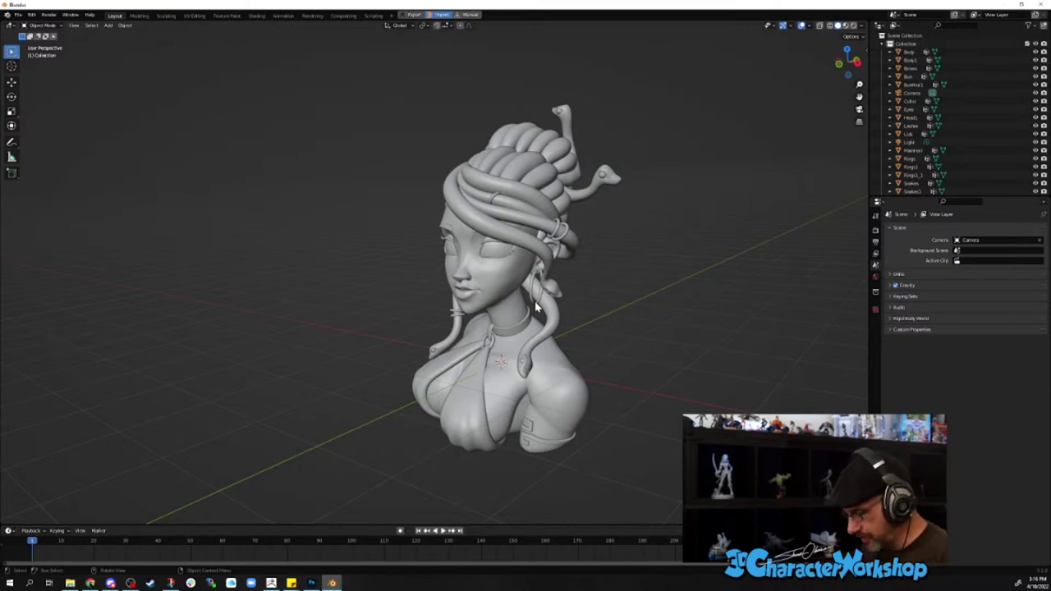
# - Show the viewport sidebar on its Tool tab with the active tool settings
pyautogui.press(',')
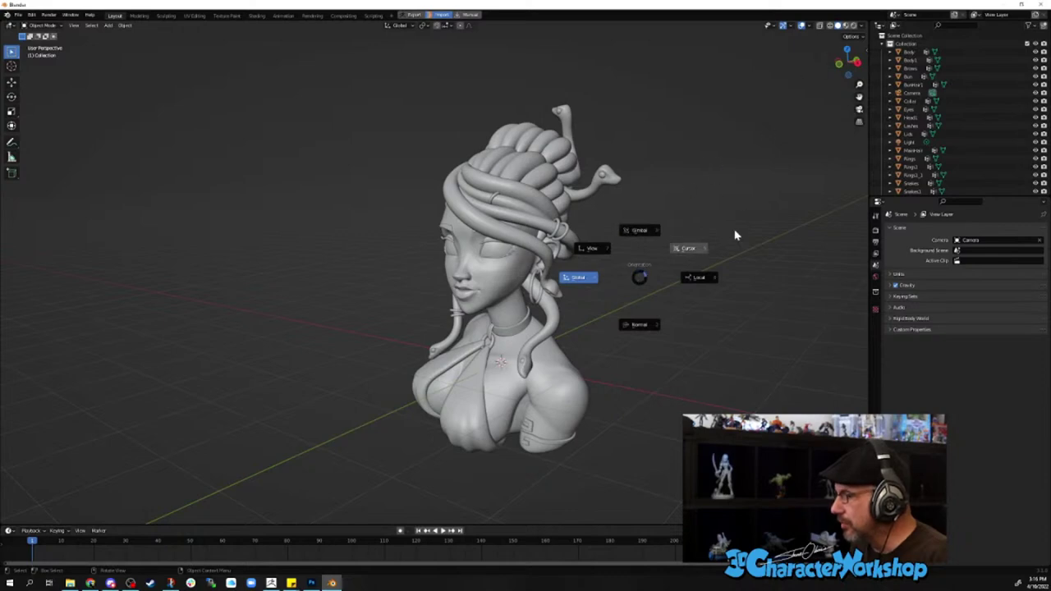
pyautogui.click(638, 279)
pyautogui.press('n')
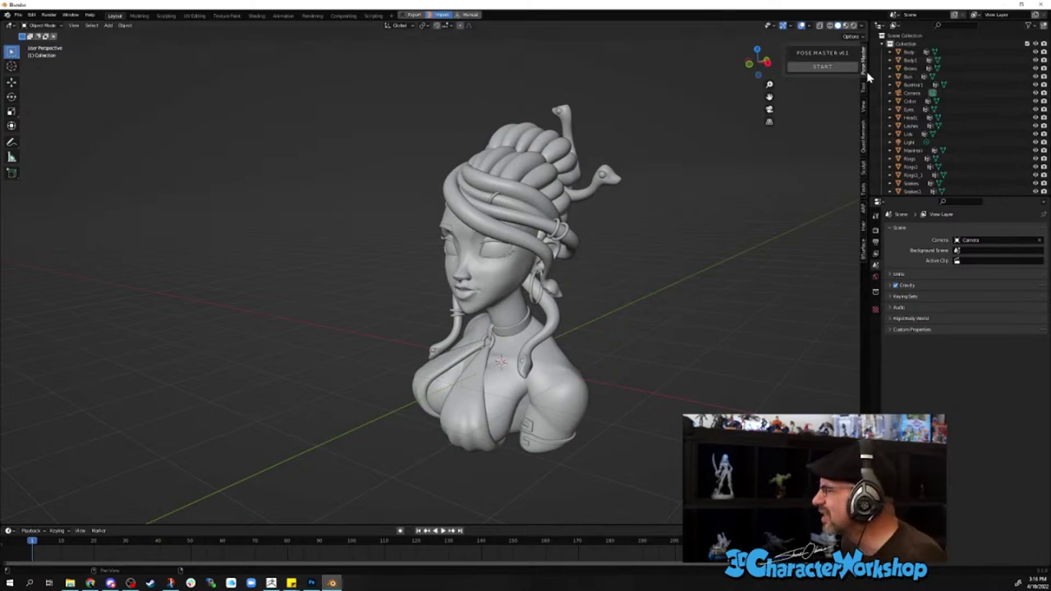
pyautogui.click(863, 88)
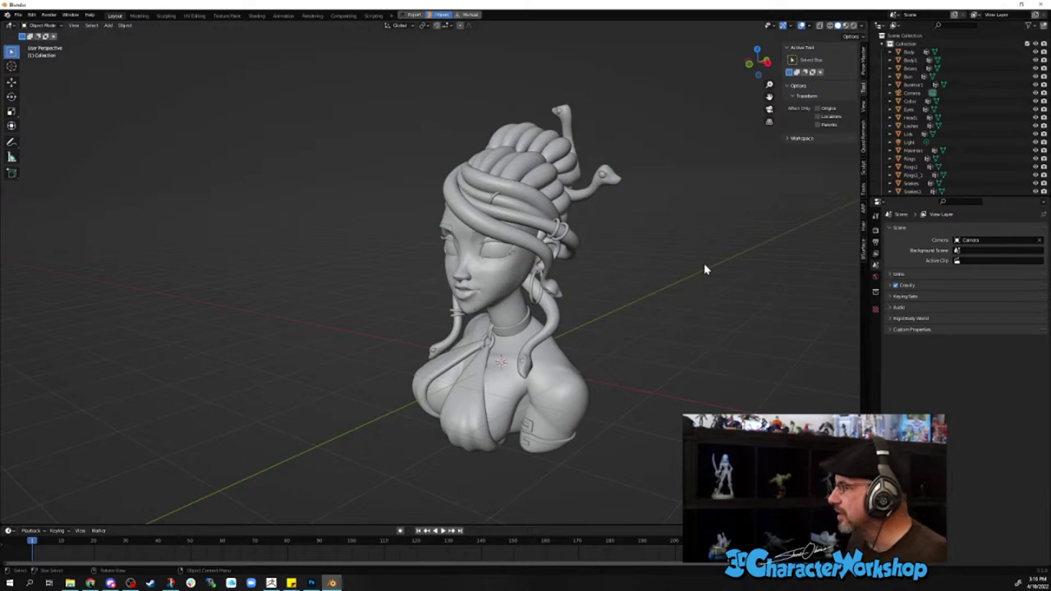
pyautogui.scroll(-2, 669, 269)
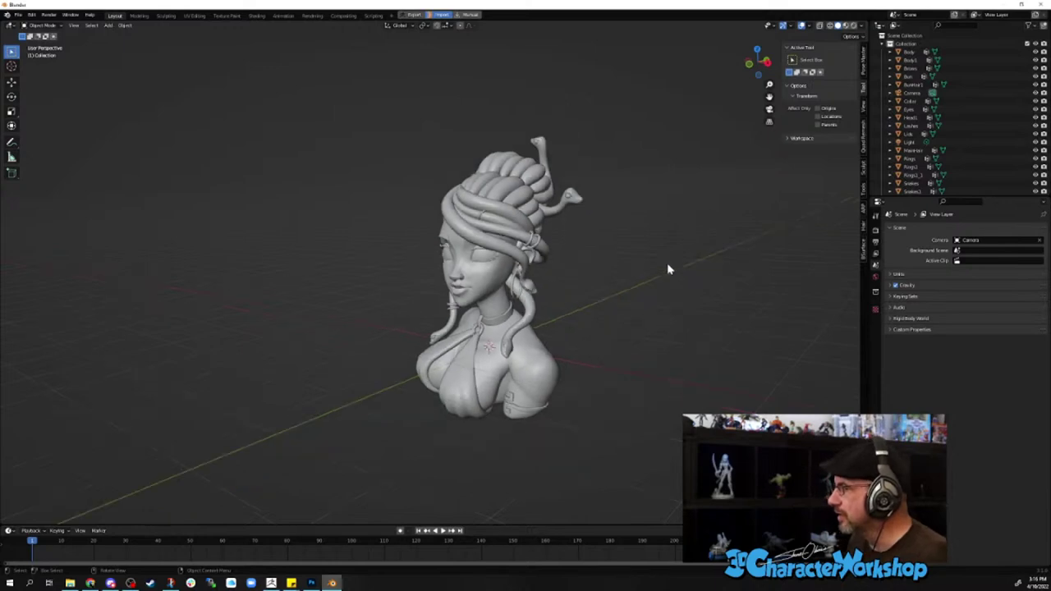
pyautogui.click(17, 16)
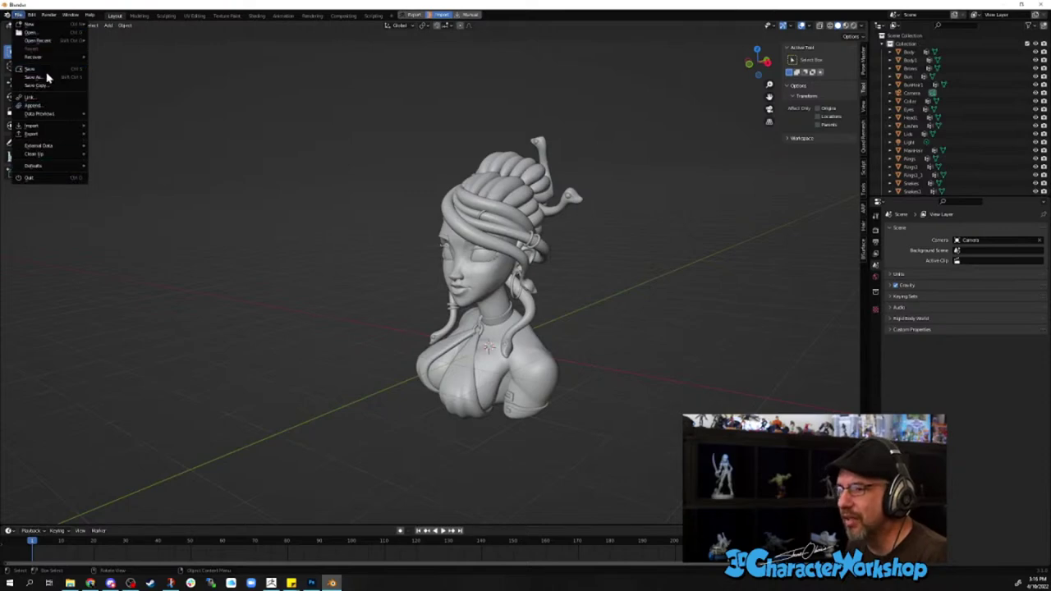
# - Open Blender Preferences from the Edit menu to list the installed add-ons
pyautogui.moveTo(53, 170)
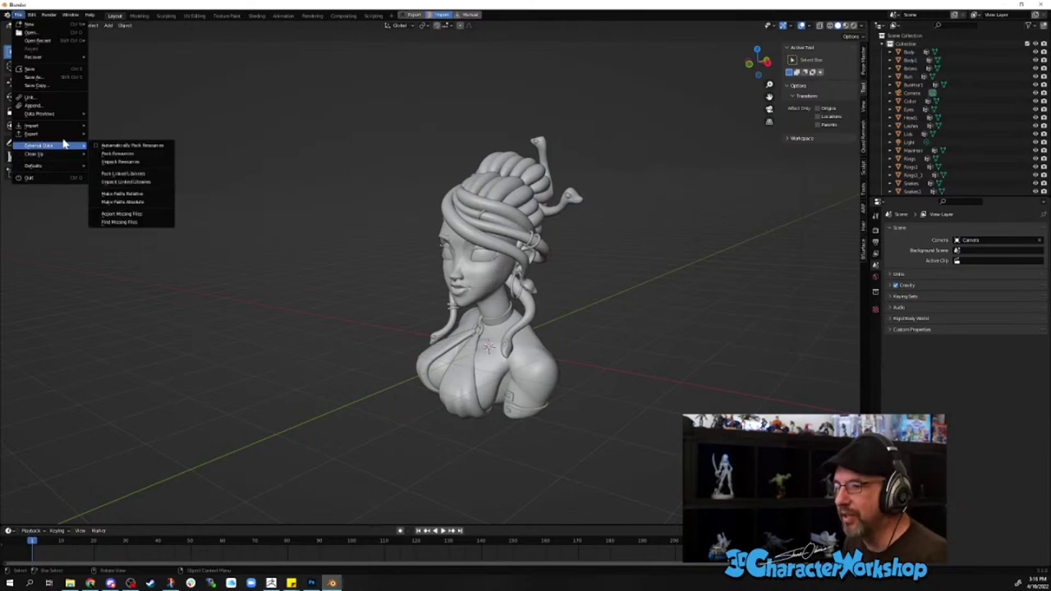
pyautogui.moveTo(66, 125)
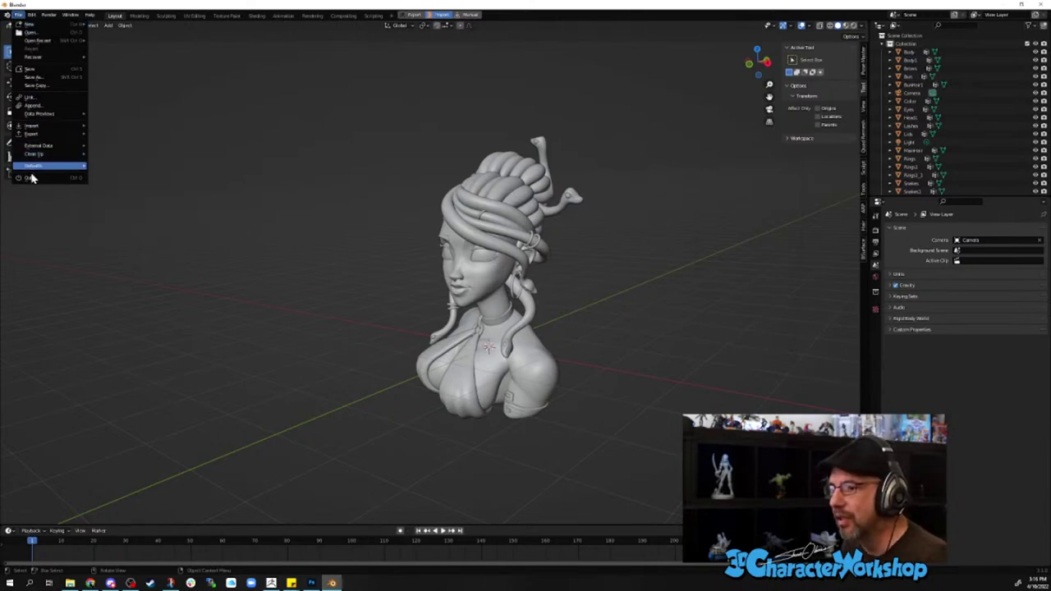
pyautogui.click(17, 15)
pyautogui.click(31, 15)
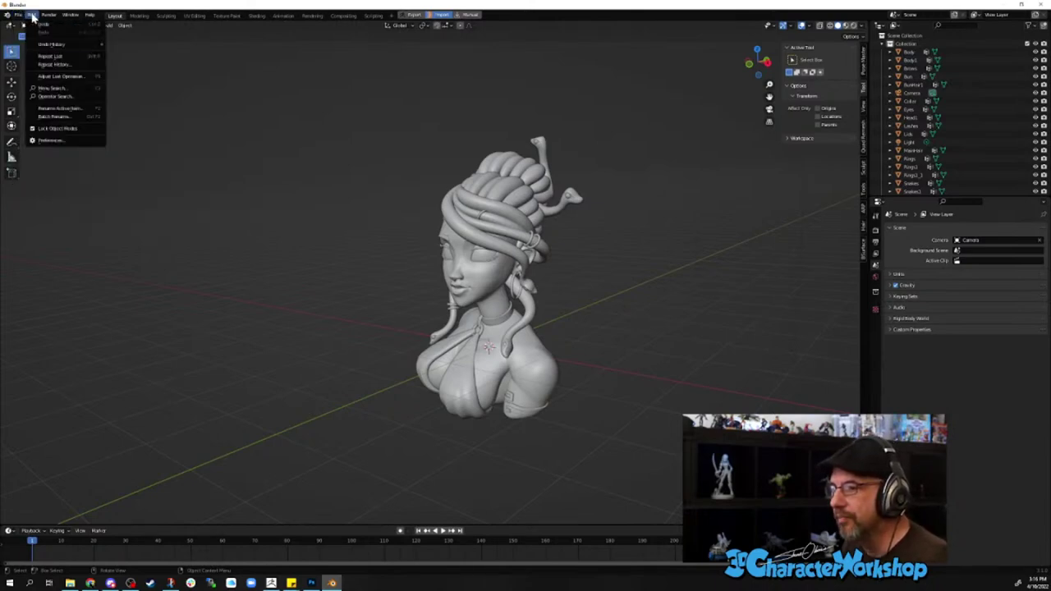
pyautogui.click(56, 140)
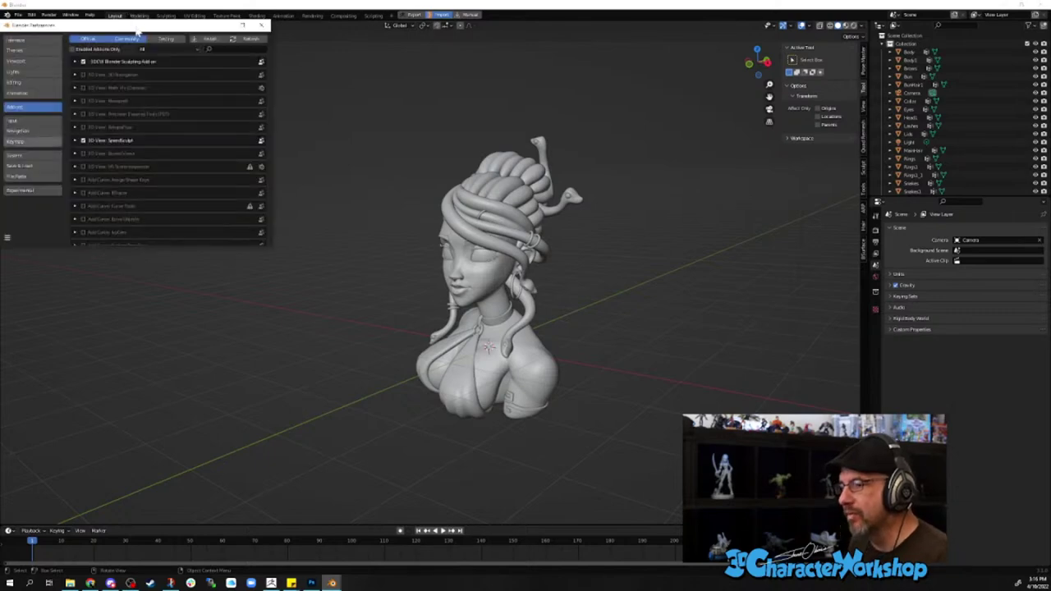
# - Toggle the 3DCW Blender Sculpting Add-on off and back on, then close Preferences
pyautogui.moveTo(138, 24); pyautogui.dragTo(205, 88)
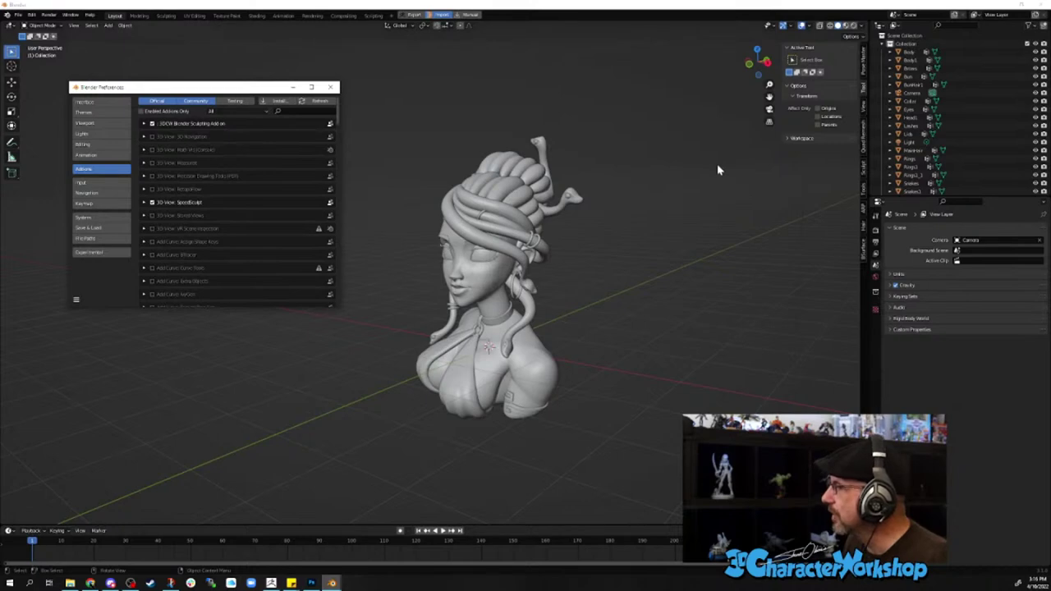
pyautogui.click(526, 191)
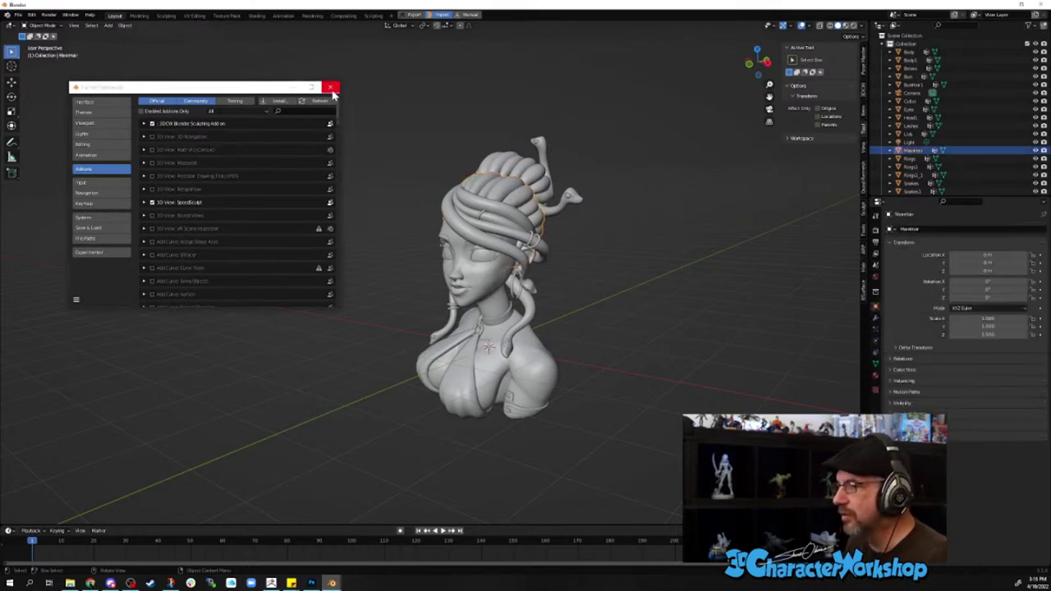
pyautogui.click(152, 124)
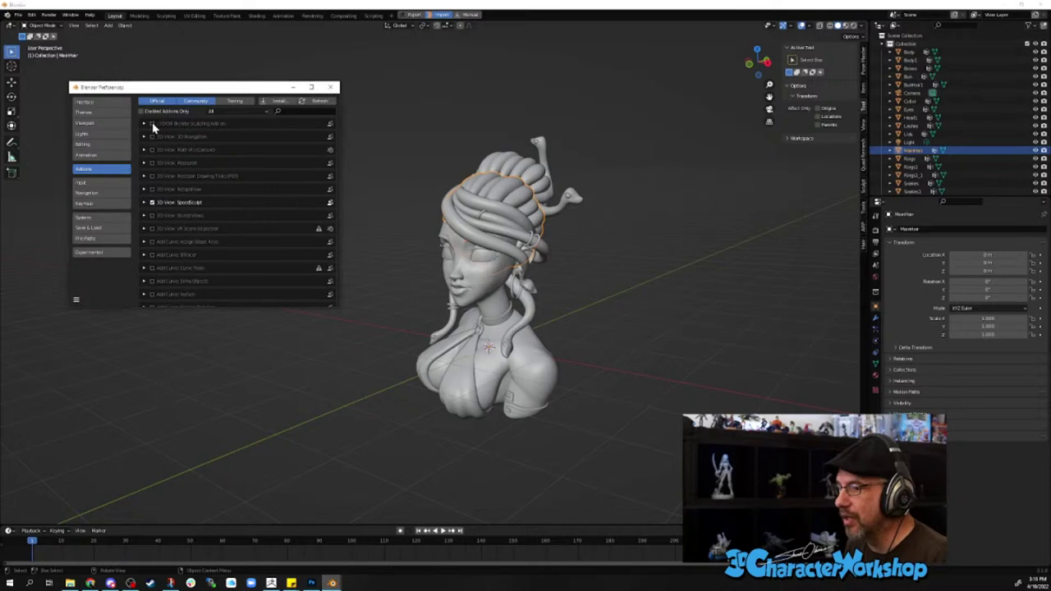
pyautogui.click(152, 124)
pyautogui.click(152, 124)
pyautogui.click(151, 123)
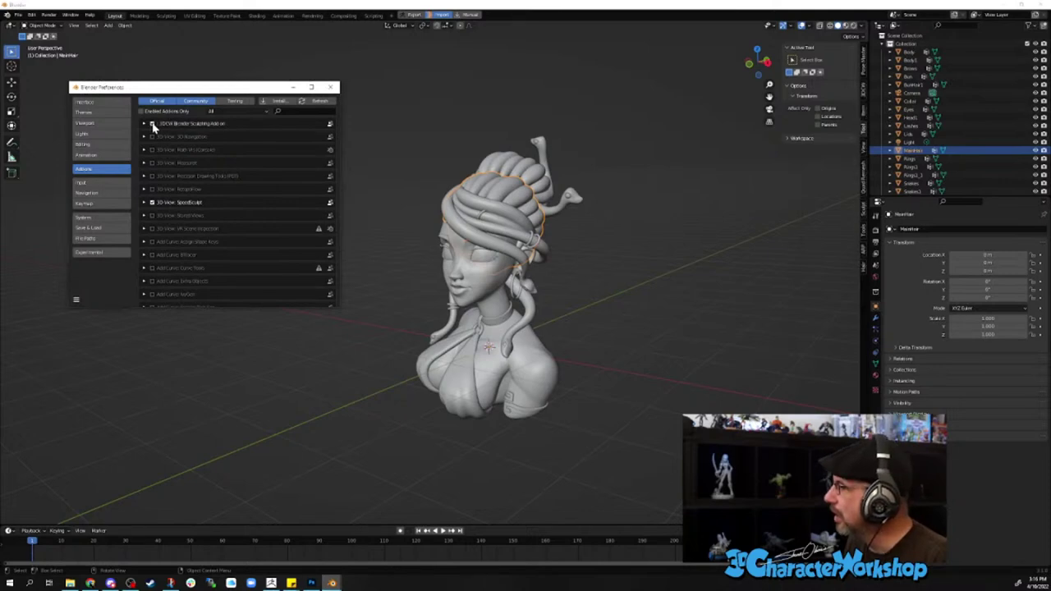
pyautogui.click(152, 124)
pyautogui.click(152, 124)
pyautogui.click(330, 87)
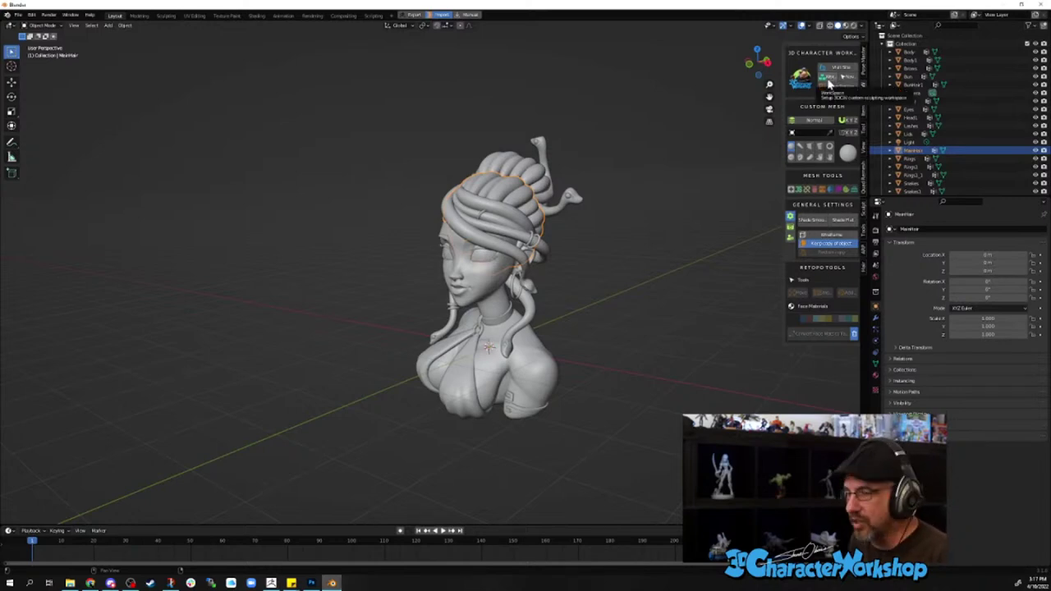
# - Build the 3DCW sculpting workspace with its sphere, then zoom and pan to frame it
pyautogui.click(829, 82)
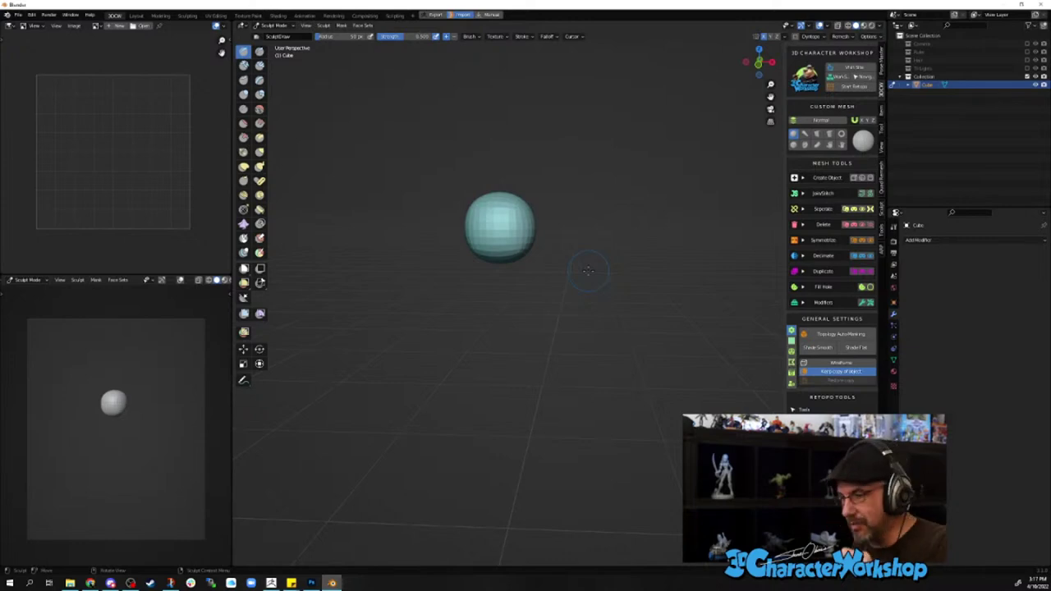
pyautogui.scroll(1, 545, 242)
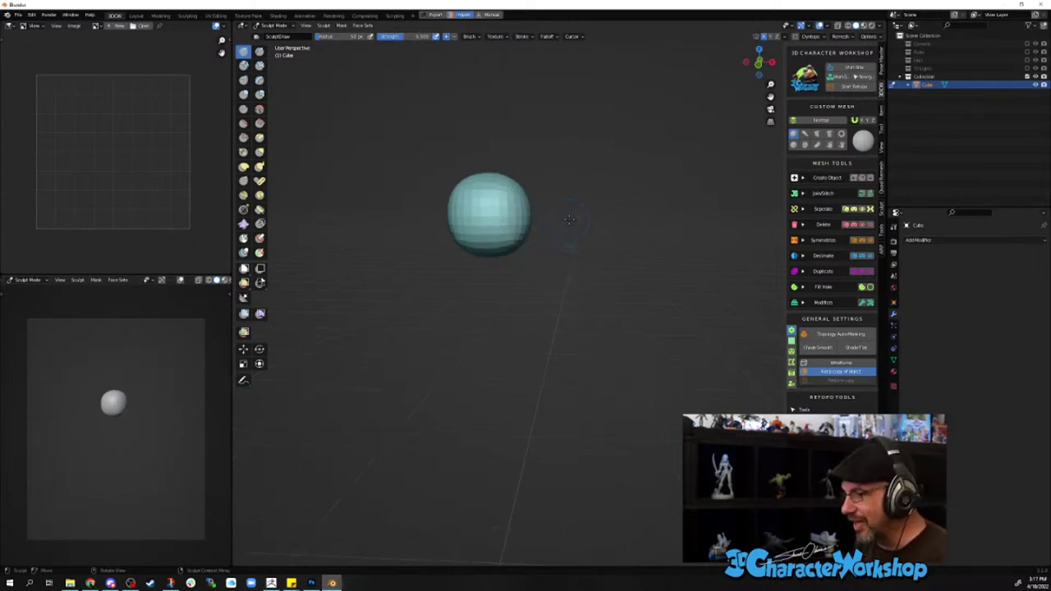
pyautogui.scroll(-1, 535, 245)
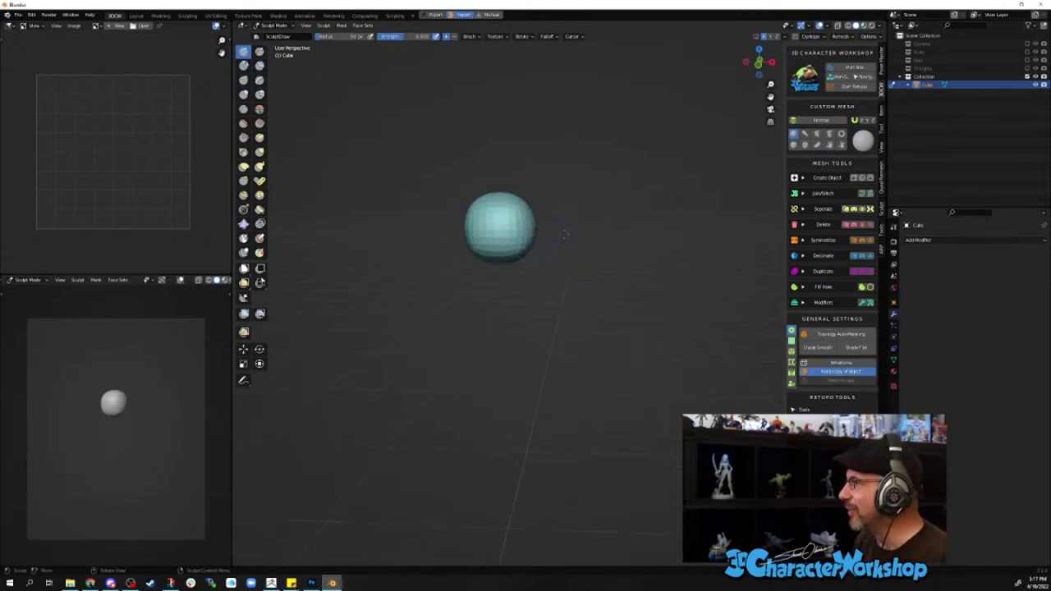
pyautogui.keyDown('shift'); pyautogui.moveTo(539, 179); pyautogui.dragTo(572, 244, button='middle'); pyautogui.keyUp('shift')
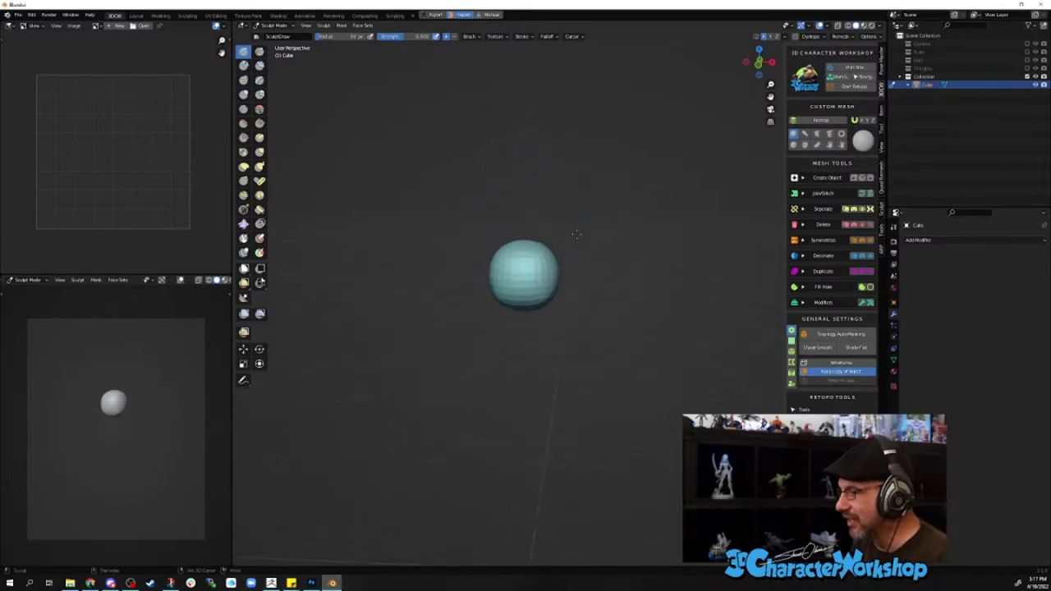
pyautogui.scroll(3, 573, 244)
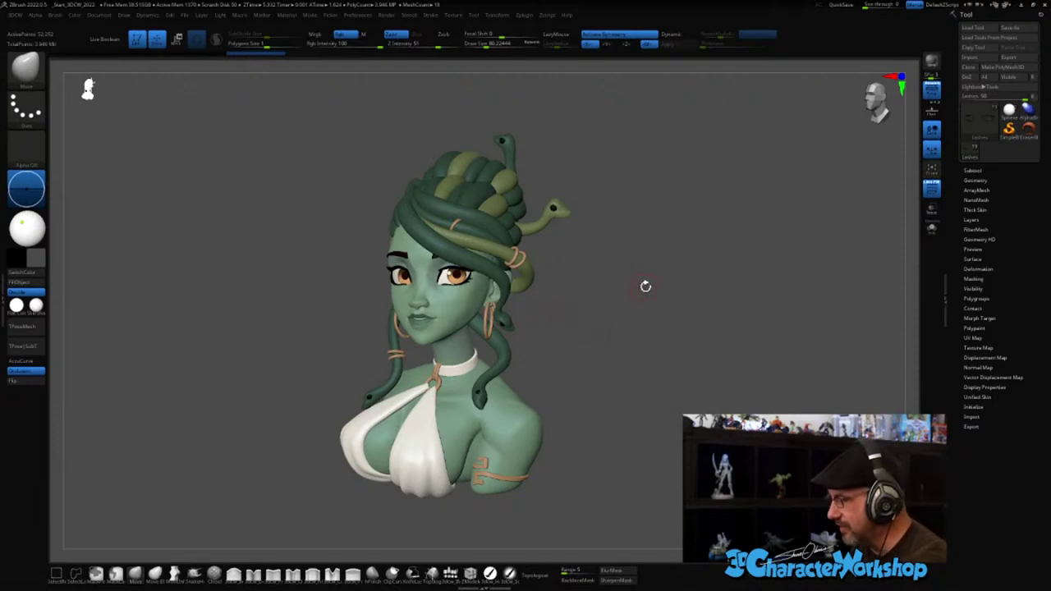
# - Send every visible Medusa subtool from ZBrush to Blender with GoZ Visible
pyautogui.click(1007, 79)
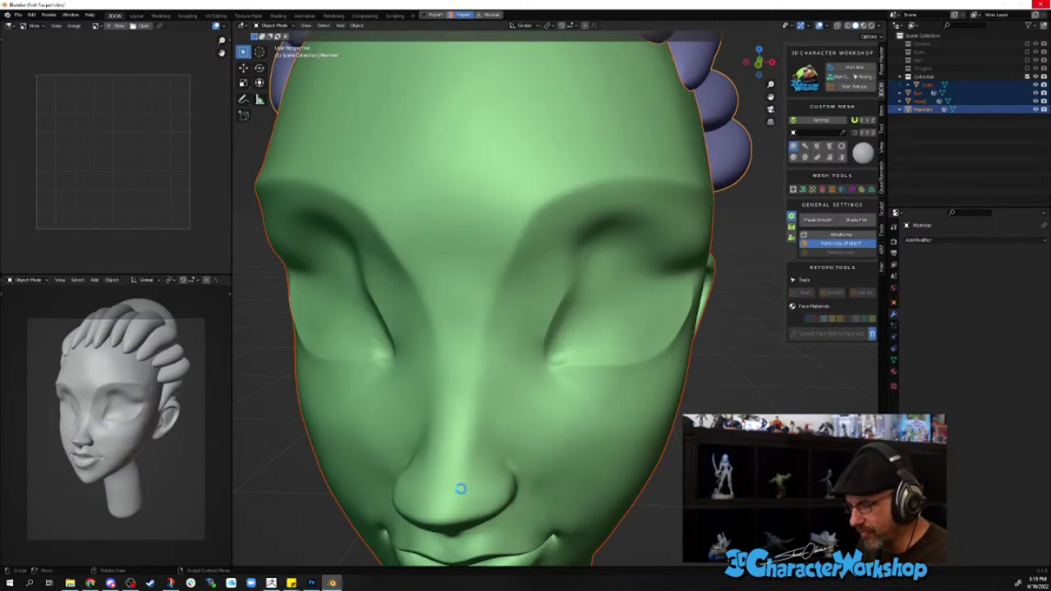
# - Frame the whole imported Medusa bust in Blender's main and side viewports
pyautogui.click(271, 583)
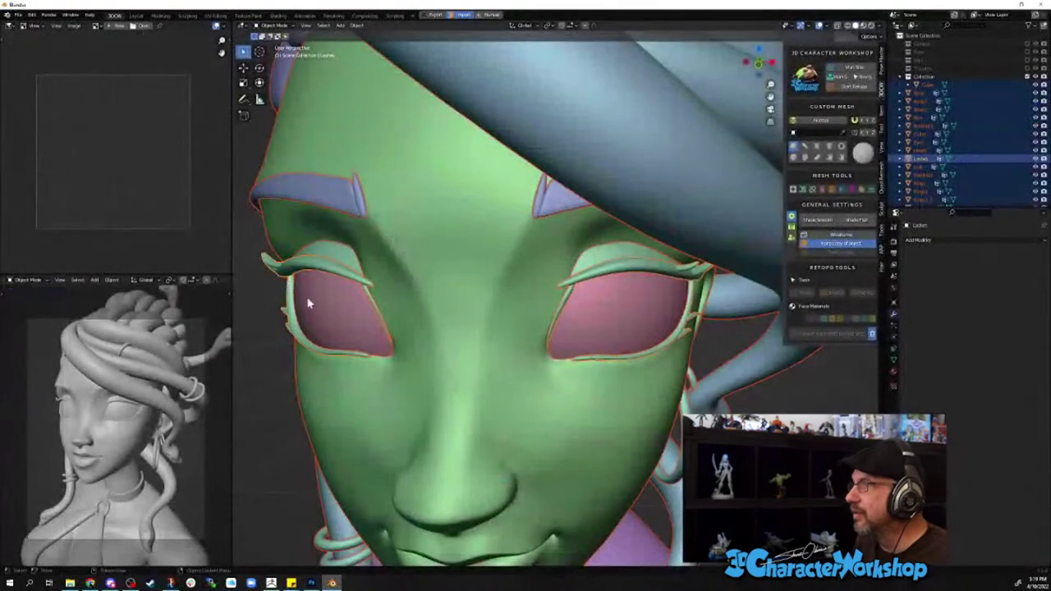
pyautogui.moveTo(357, 336)
pyautogui.mouseDown(button='middle')
pyautogui.moveTo(386, 336)
pyautogui.moveTo(358, 342)
pyautogui.mouseUp(button='middle')
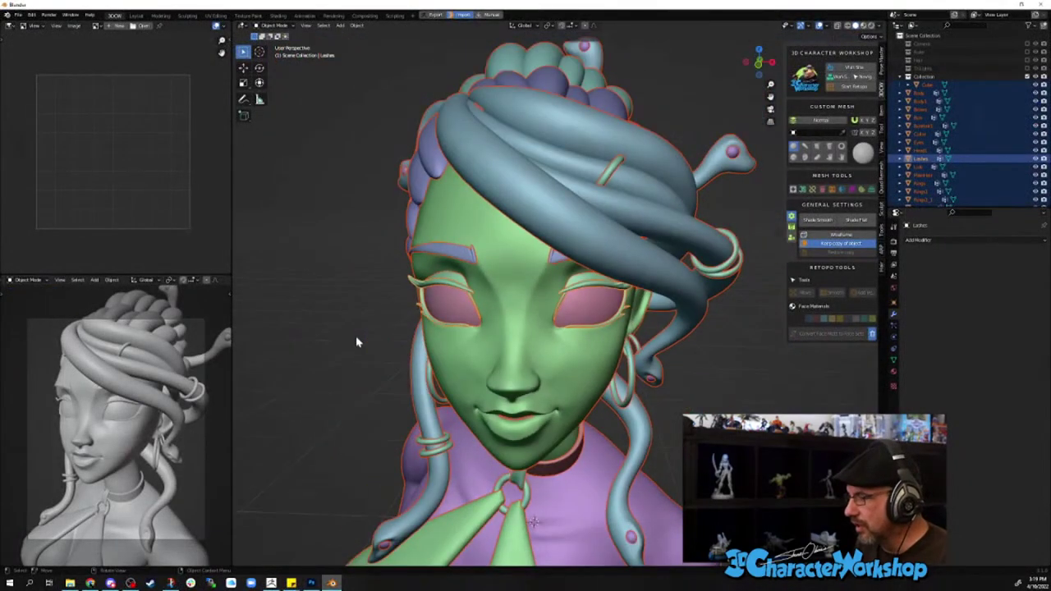
pyautogui.scroll(-5, 356, 342)
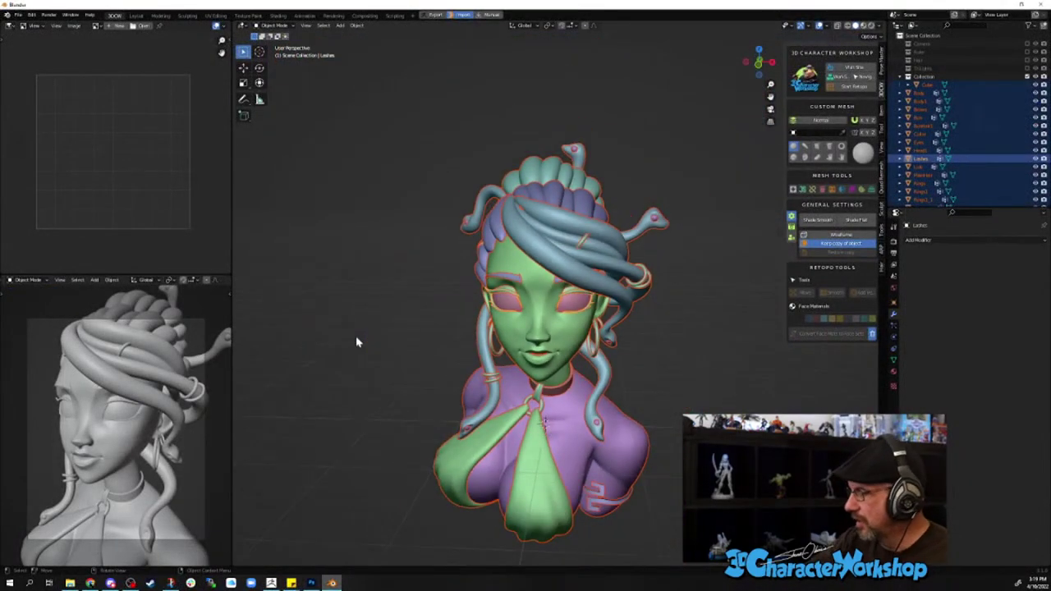
pyautogui.moveTo(656, 375); pyautogui.dragTo(549, 334, button='middle')
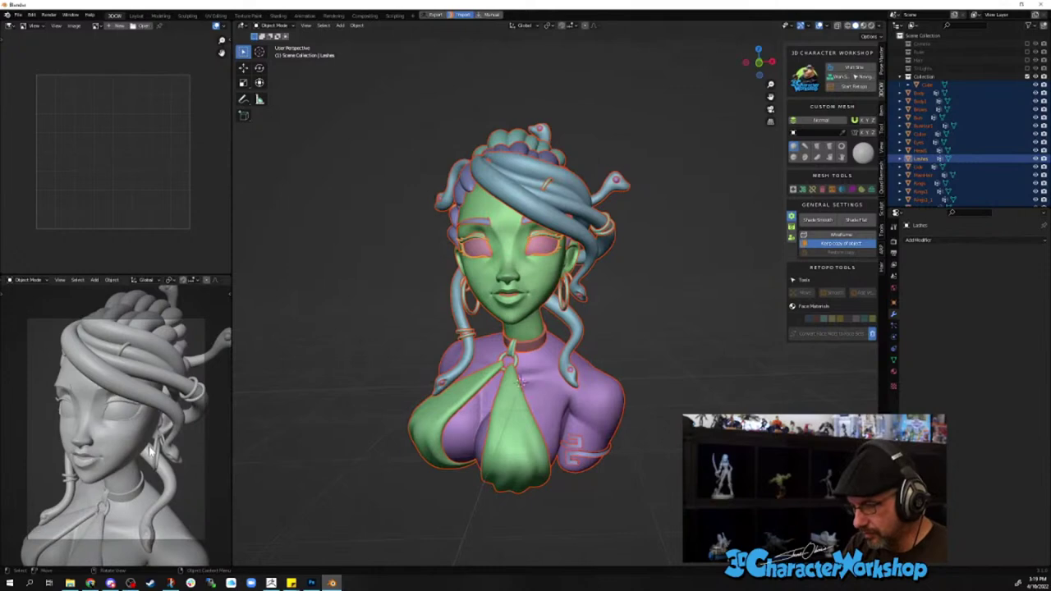
pyautogui.keyDown('ctrl'); pyautogui.moveTo(140, 432); pyautogui.dragTo(169, 430, button='middle'); pyautogui.keyUp('ctrl')
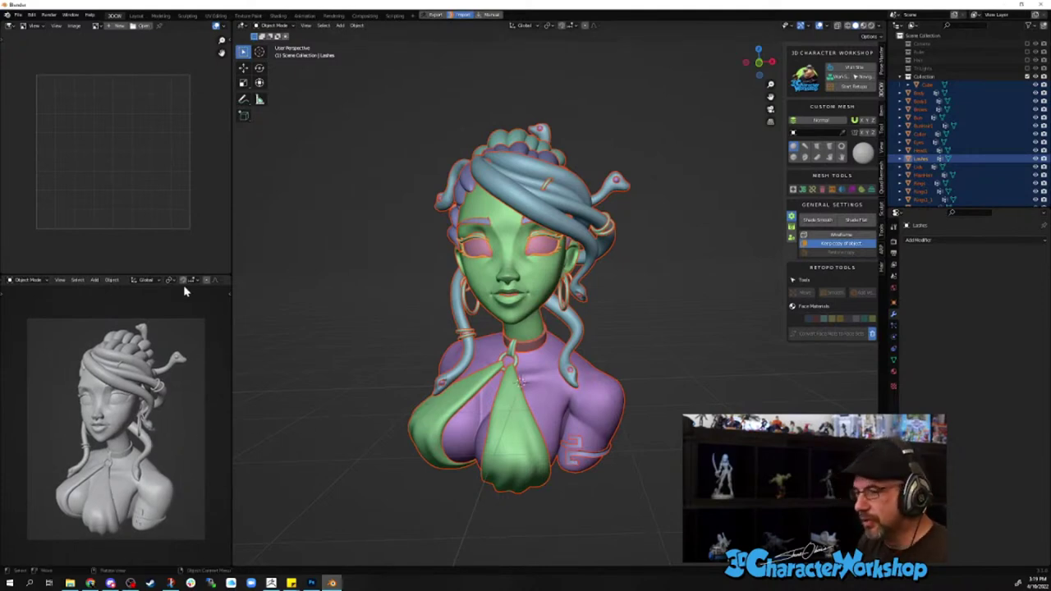
pyautogui.scroll(-5, 183, 283)
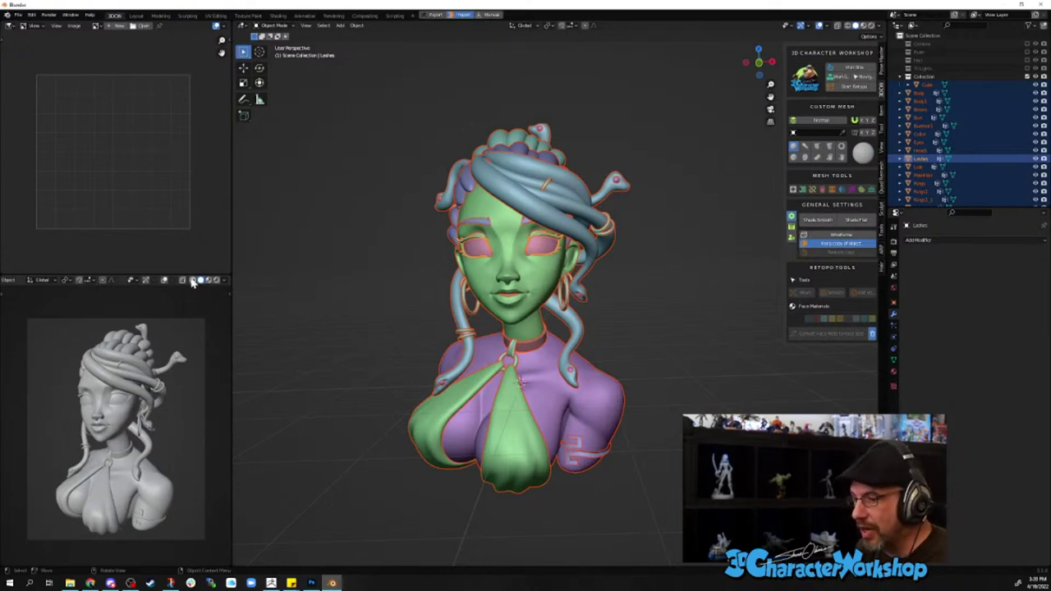
# - Cycle the side viewport through Wireframe, Solid and Material Preview, ending on Rendered shading
pyautogui.click(192, 281)
pyautogui.click(201, 281)
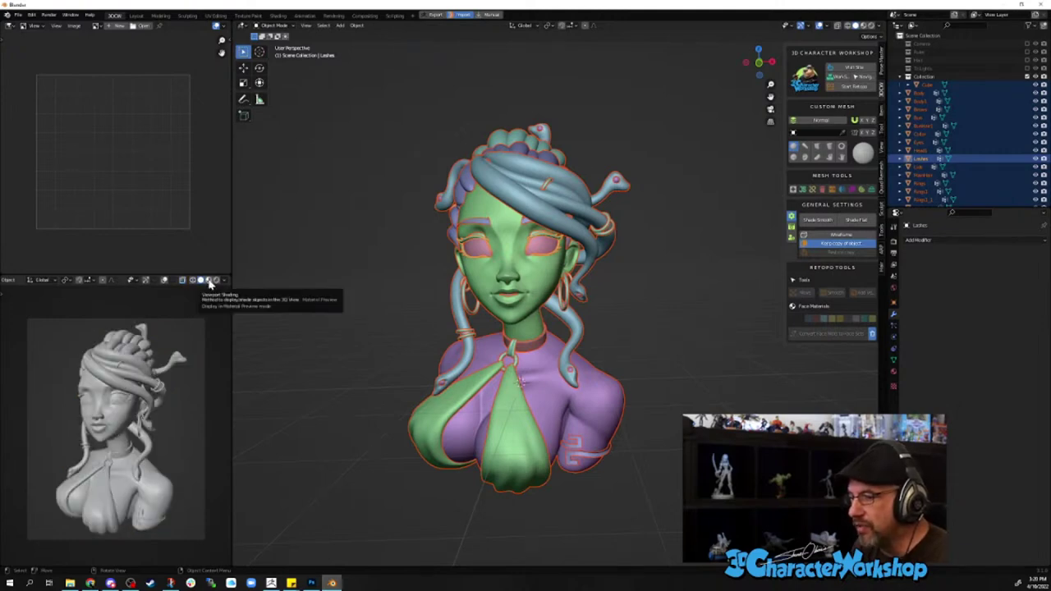
pyautogui.click(210, 281)
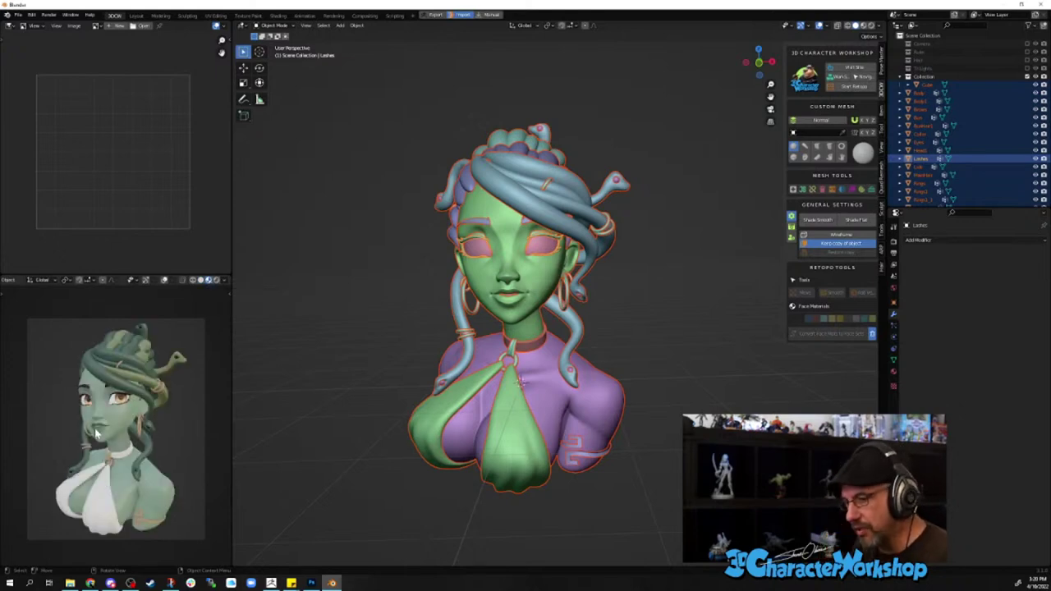
pyautogui.click(217, 279)
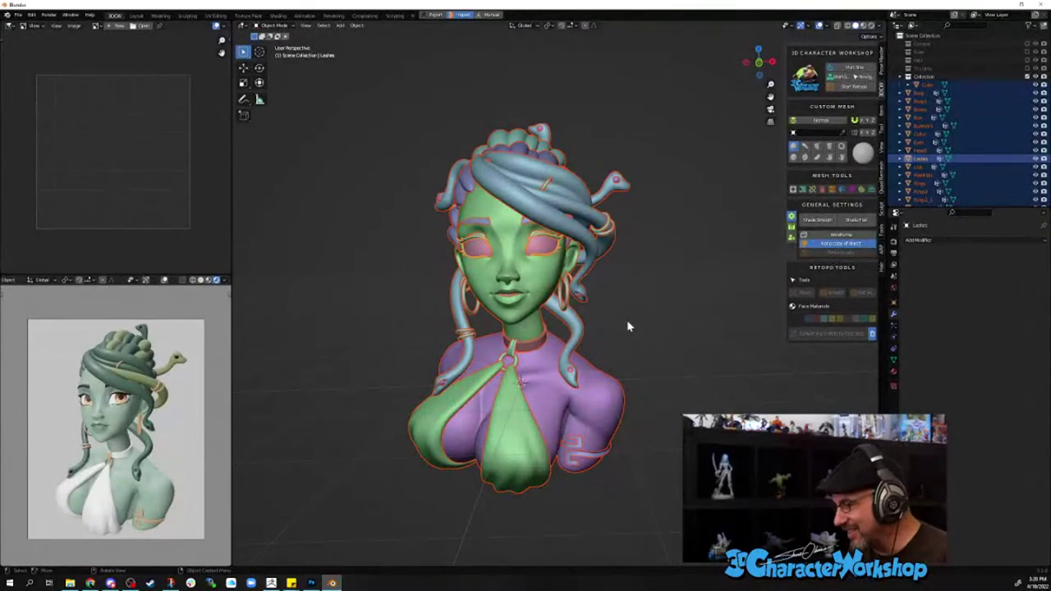
pyautogui.scroll(2, 603, 293)
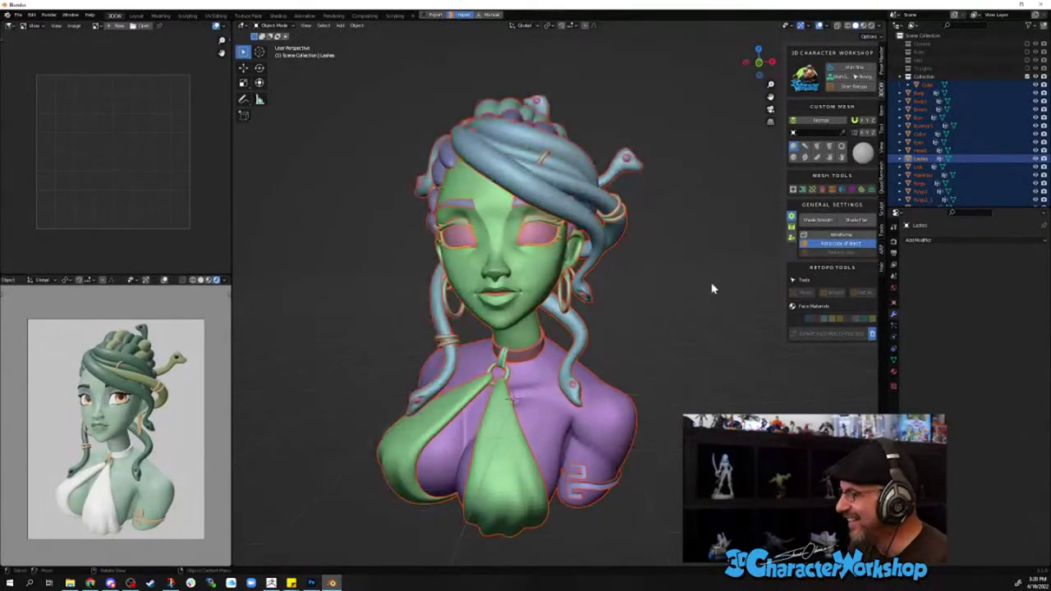
# - Open Render Properties and check the render engine list, keeping Eevee
pyautogui.click(894, 243)
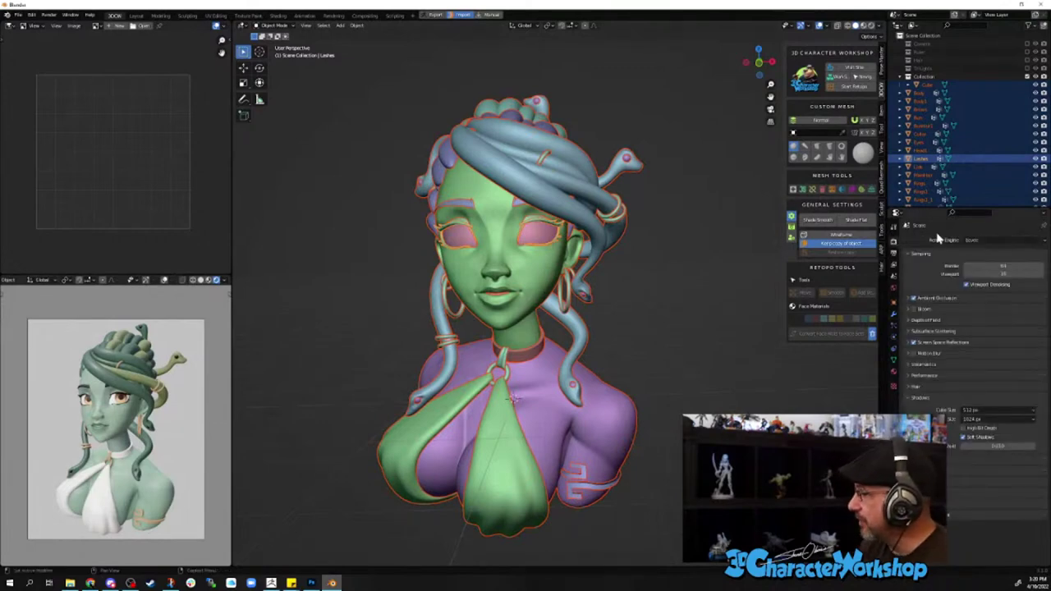
pyautogui.click(986, 241)
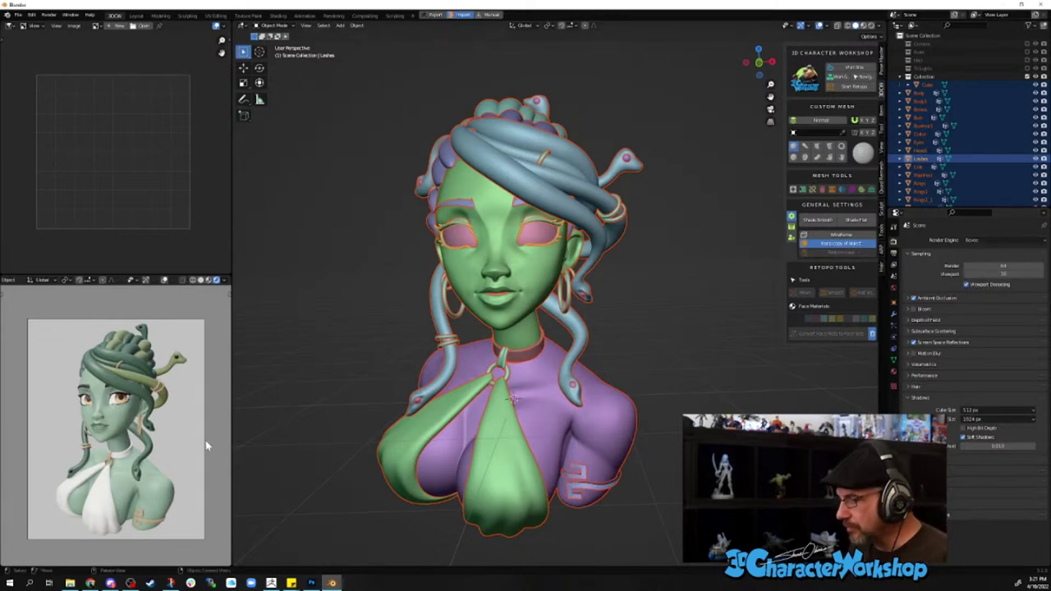
pyautogui.scroll(-1, 363, 313)
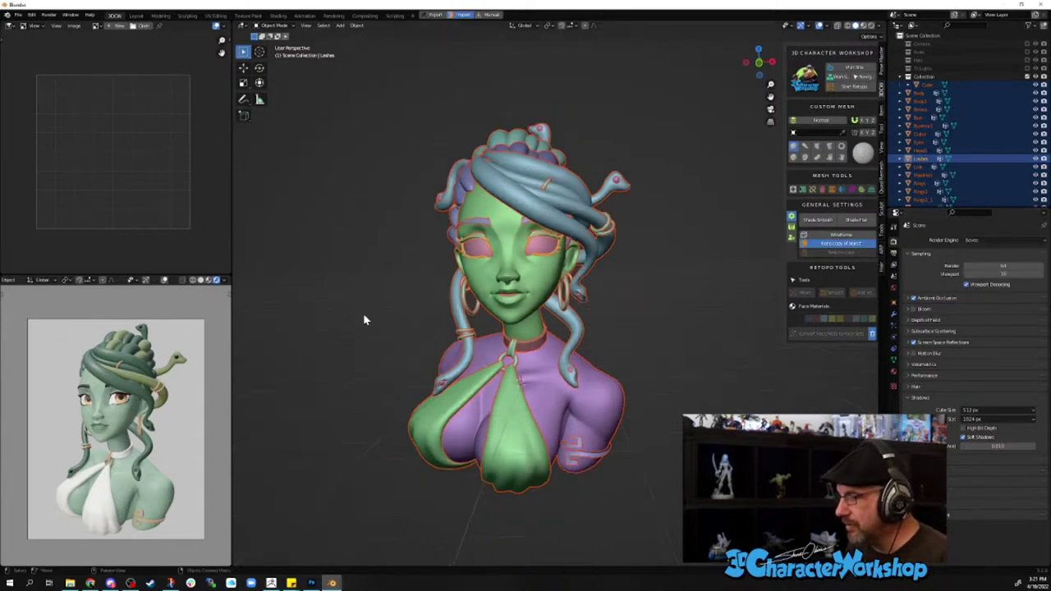
pyautogui.scroll(1, 363, 312)
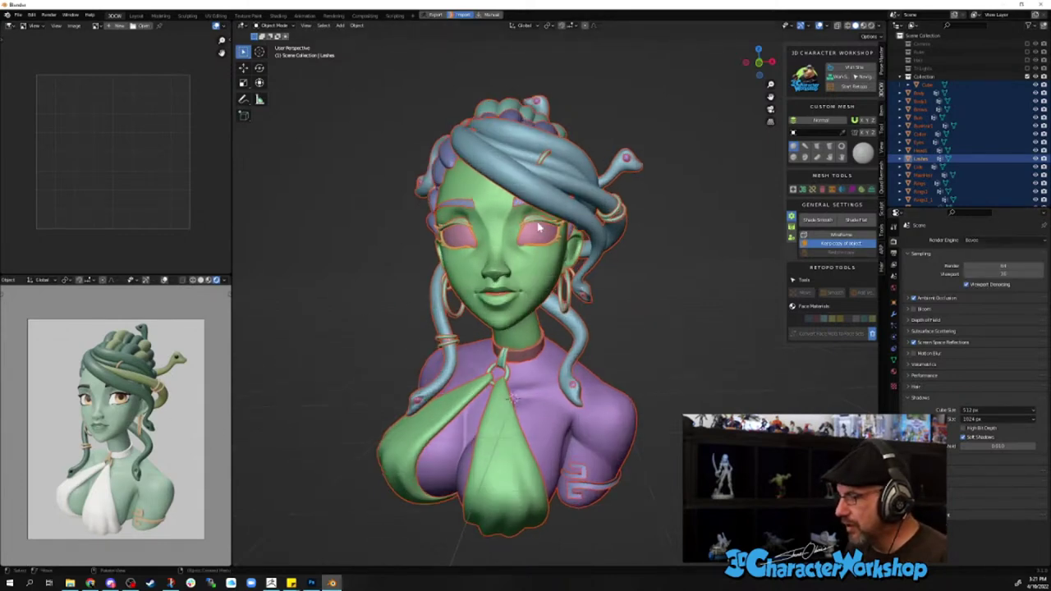
# - Review the material nodes in the Shading workspace, then return to the 3DCW workspace
pyautogui.click(279, 17)
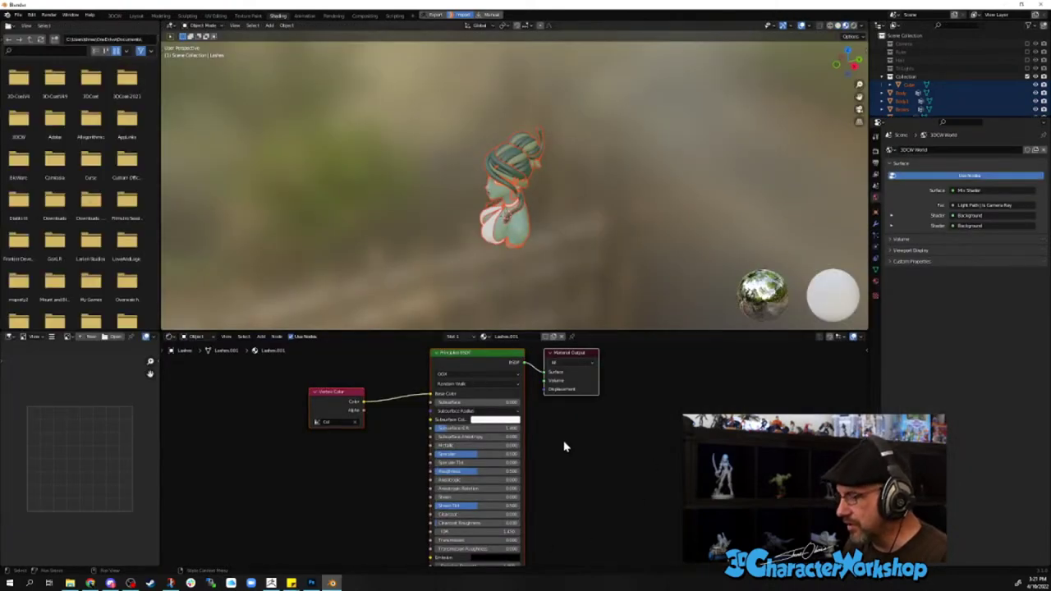
pyautogui.scroll(-5, 563, 447)
pyautogui.moveTo(591, 457); pyautogui.dragTo(596, 403, button='middle')
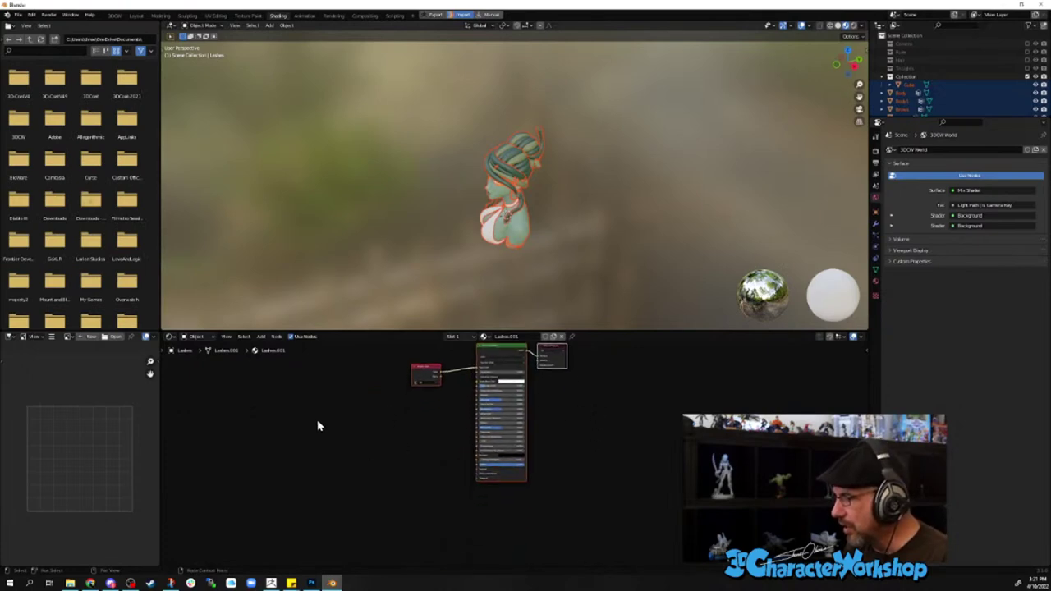
pyautogui.scroll(1, 560, 430)
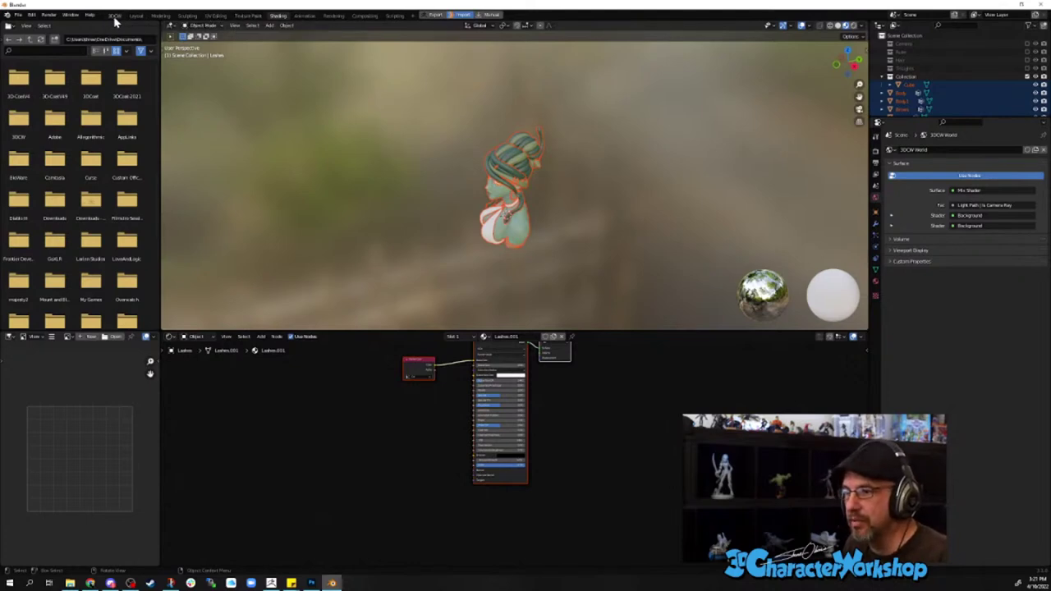
pyautogui.click(114, 16)
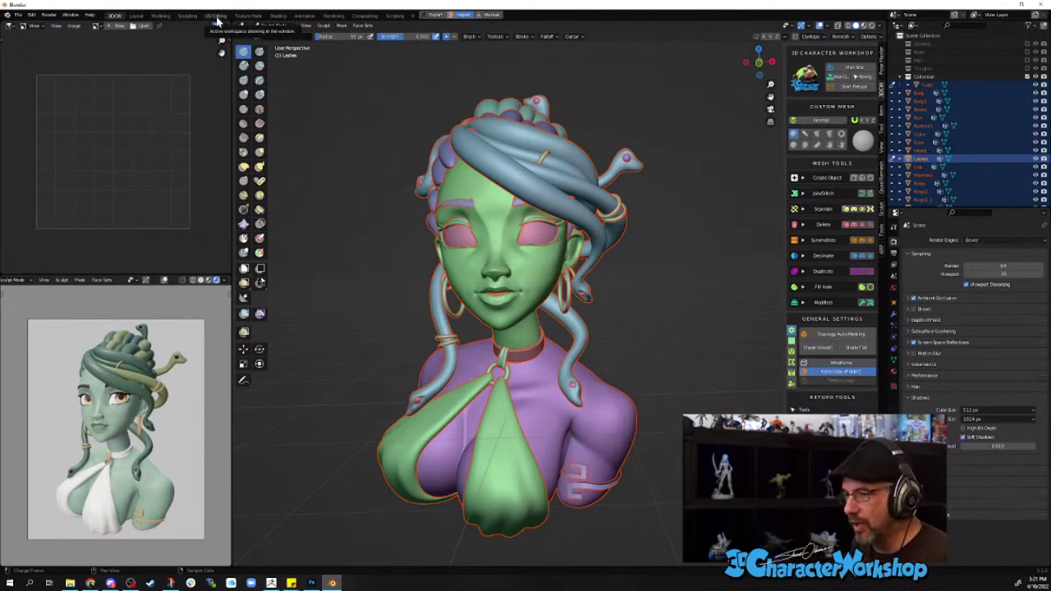
# - In the Shading workspace, inspect the materials of the Body, Head1 hair and snakes
pyautogui.click(278, 16)
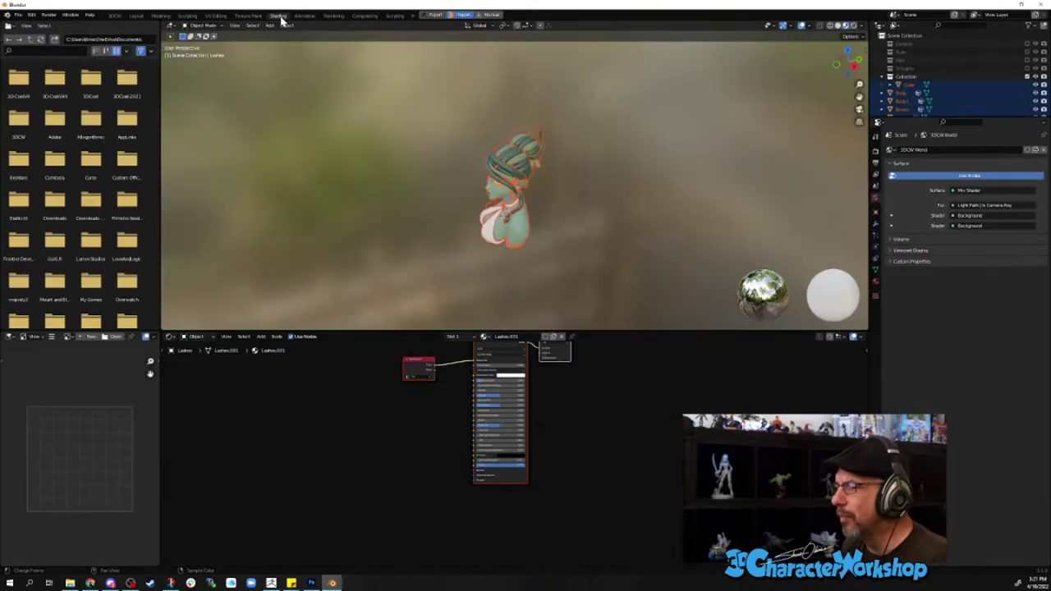
pyautogui.moveTo(496, 224); pyautogui.dragTo(549, 216, button='middle')
pyautogui.scroll(3, 554, 209)
pyautogui.scroll(2, 552, 212)
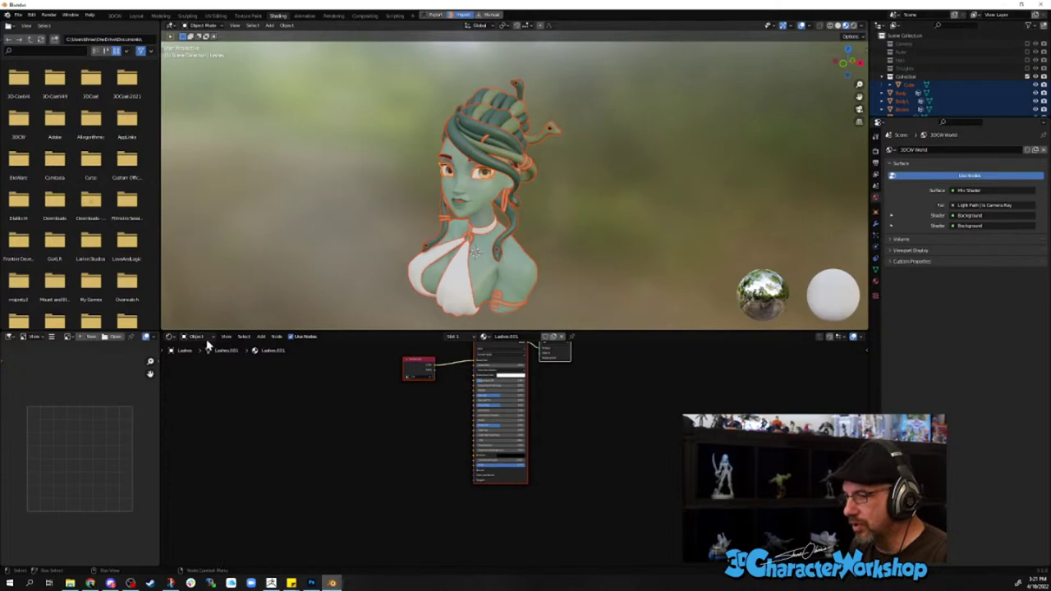
pyautogui.moveTo(371, 392); pyautogui.dragTo(364, 429, button='middle')
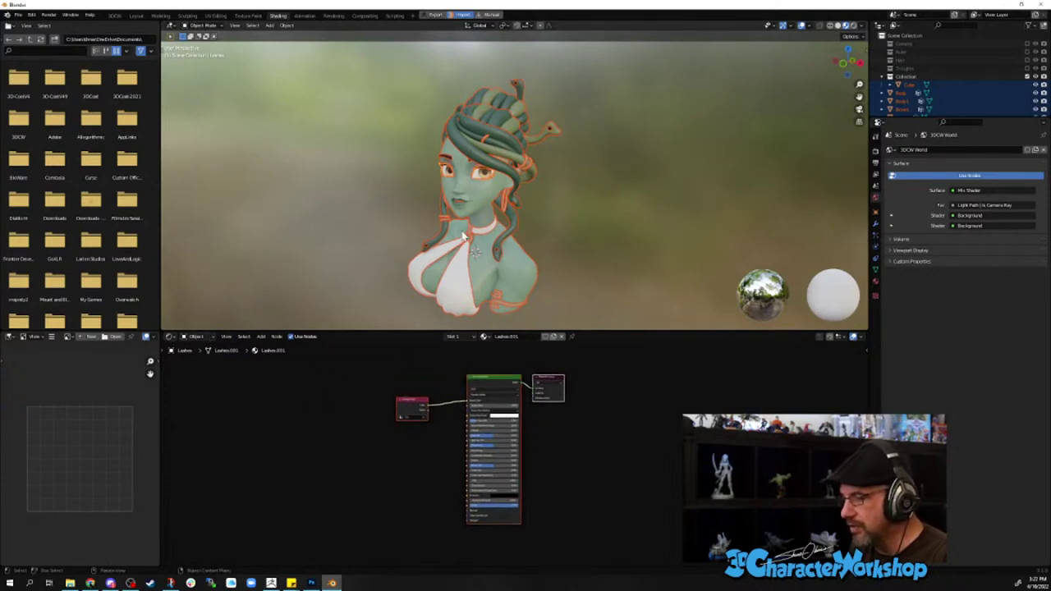
pyautogui.click(349, 423)
pyautogui.click(518, 279)
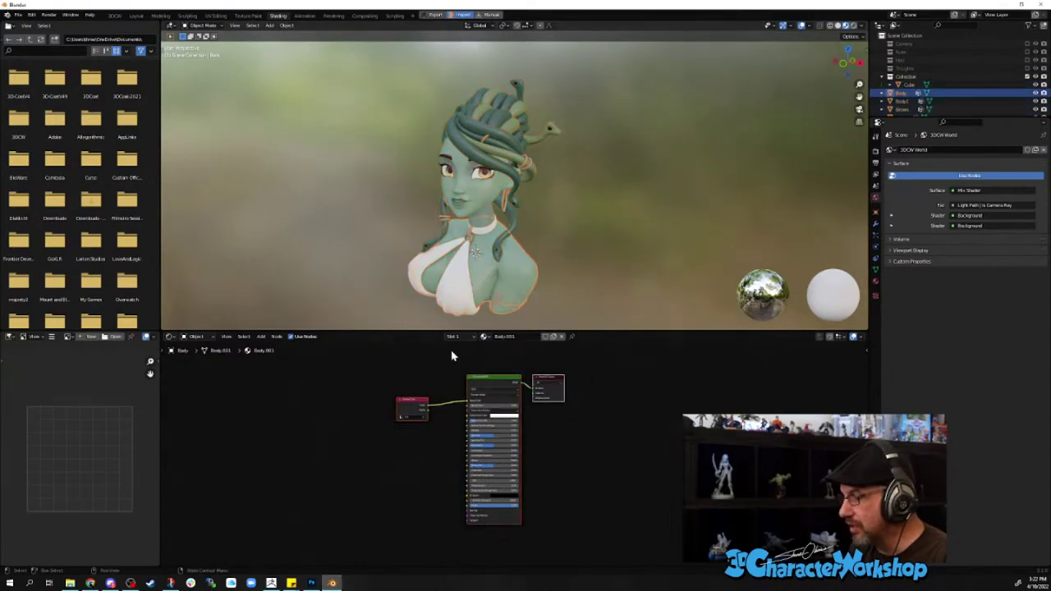
pyautogui.click(490, 201)
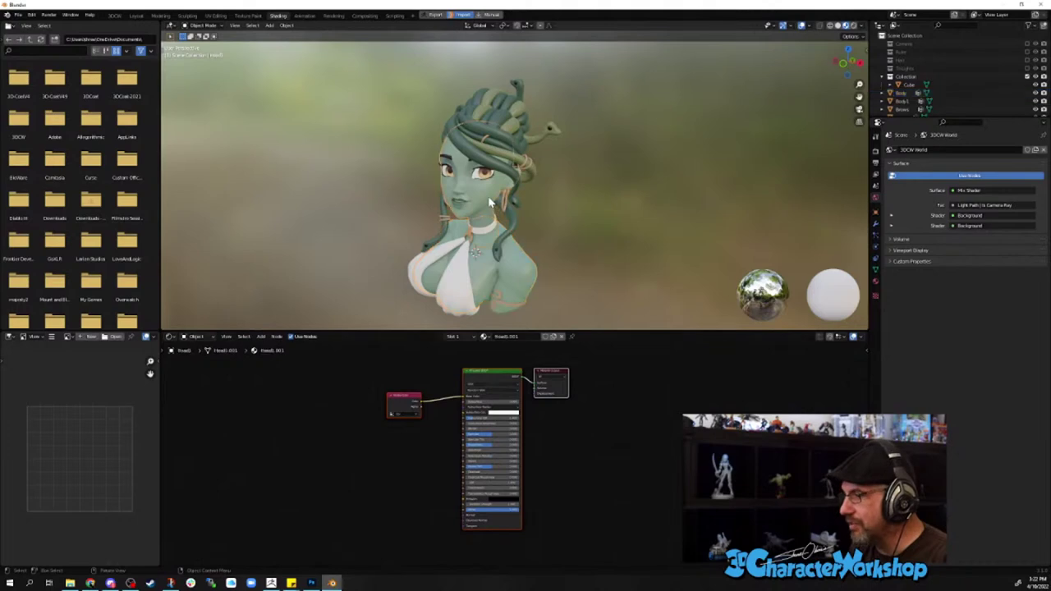
pyautogui.click(518, 145)
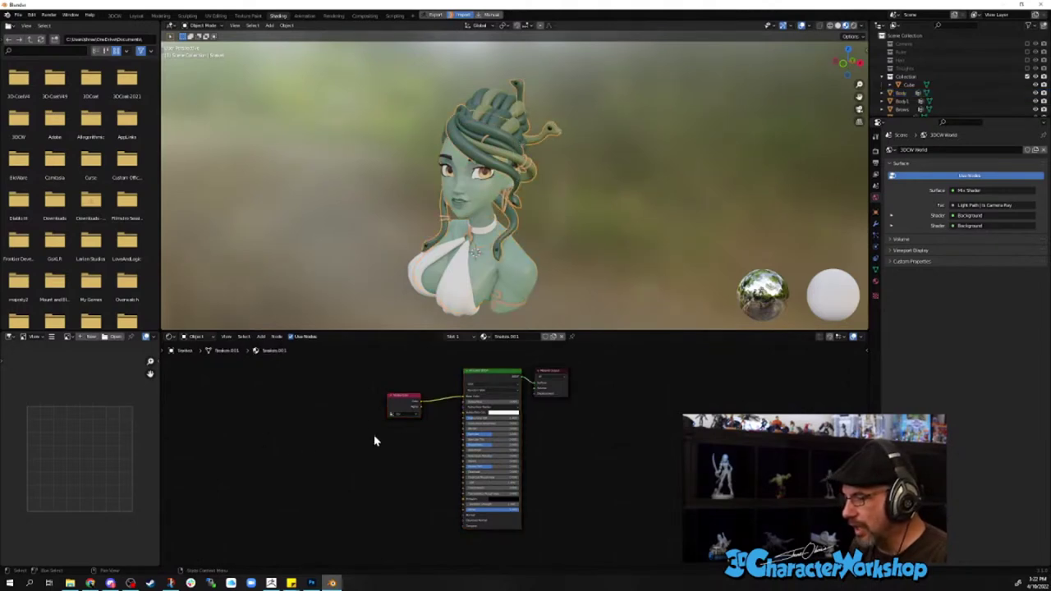
pyautogui.scroll(3, 370, 426)
pyautogui.moveTo(347, 417); pyautogui.dragTo(421, 493, button='middle')
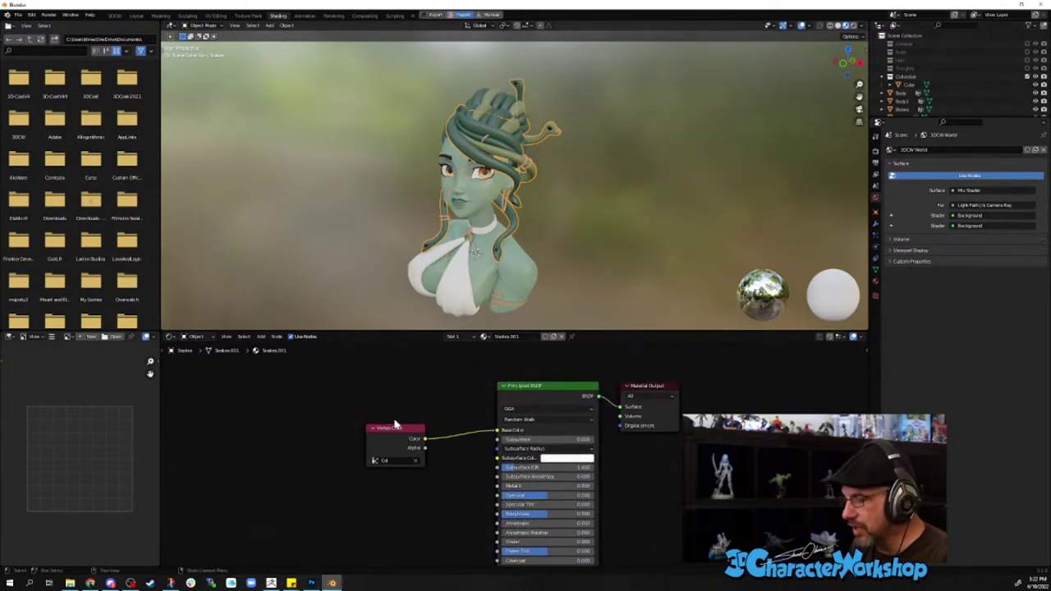
# - Show the World node tree and frame its Light Path, Background and Mix Shader nodes
pyautogui.click(196, 337)
pyautogui.click(198, 355)
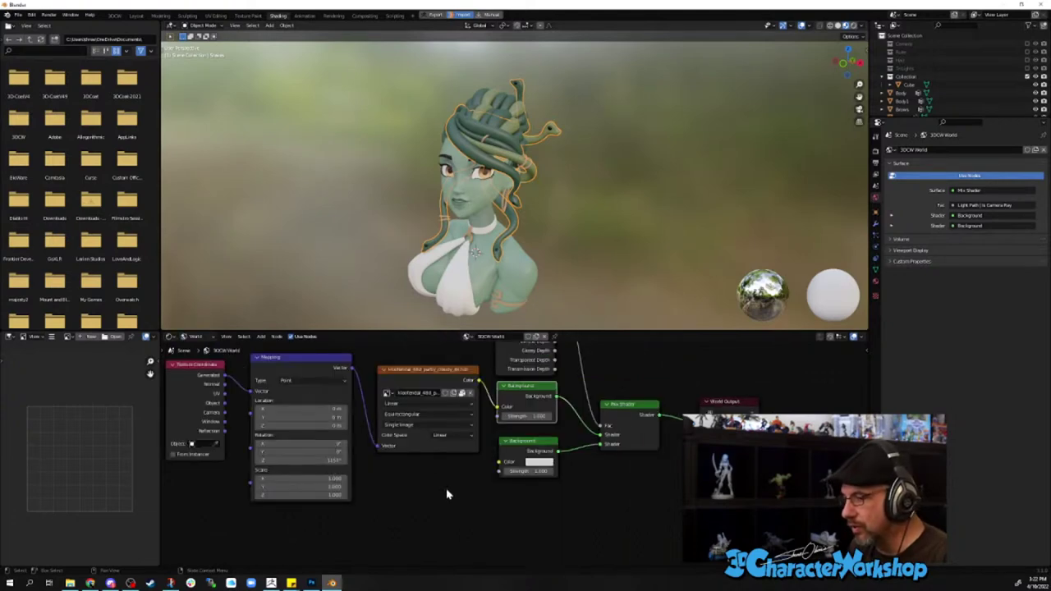
pyautogui.scroll(-3, 444, 510)
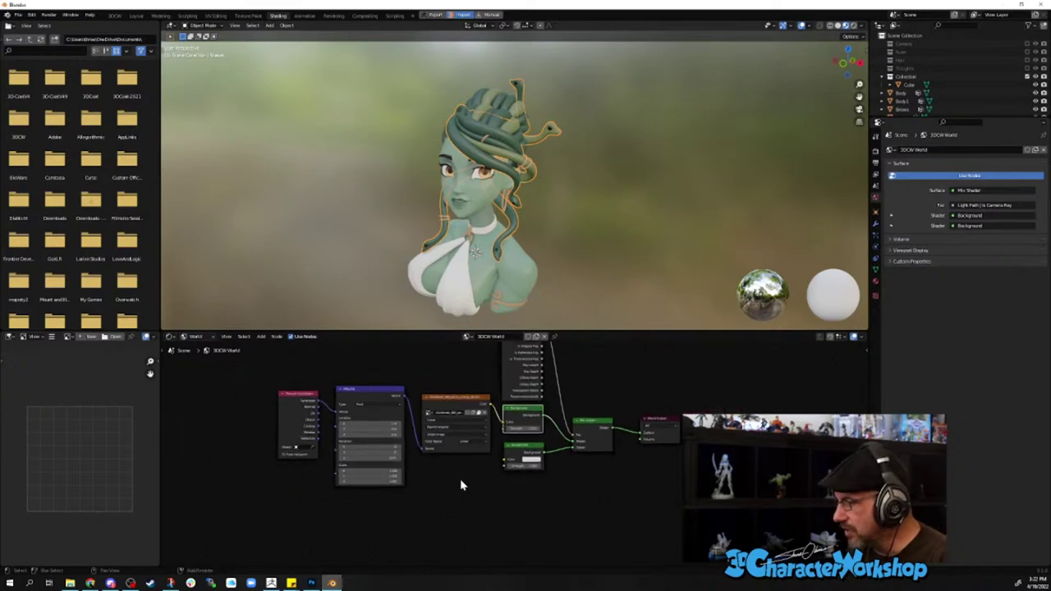
pyautogui.moveTo(460, 485); pyautogui.dragTo(480, 532, button='middle')
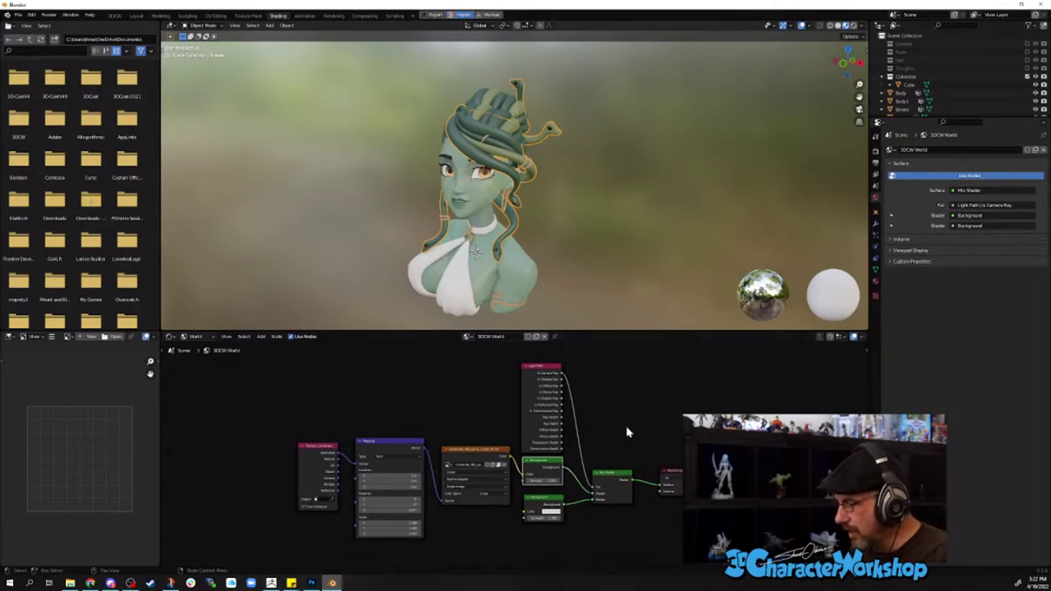
pyautogui.scroll(2, 426, 423)
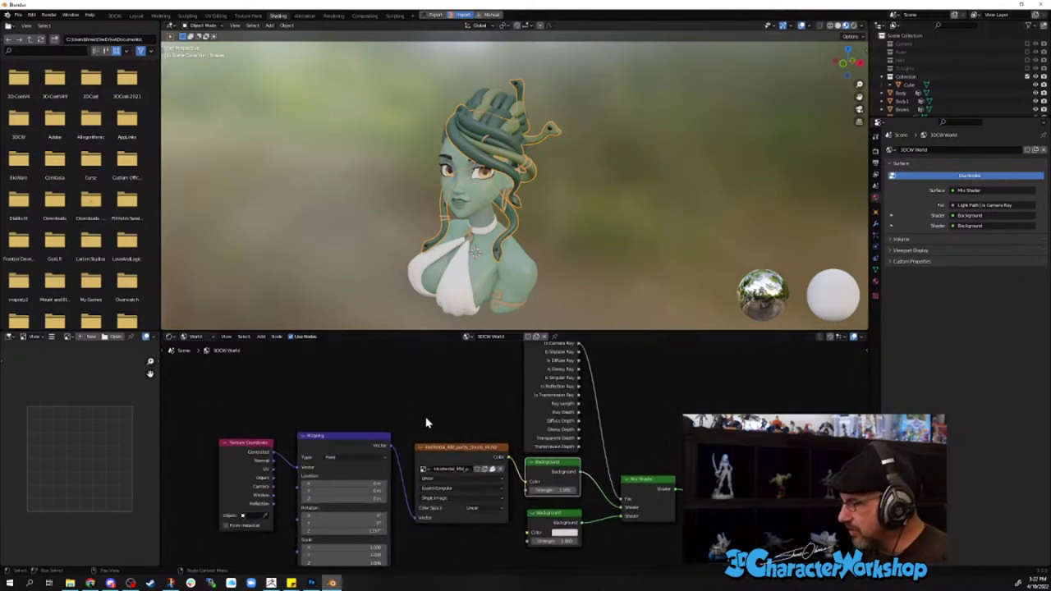
pyautogui.moveTo(670, 442); pyautogui.dragTo(621, 387, button='middle')
pyautogui.scroll(2, 621, 398)
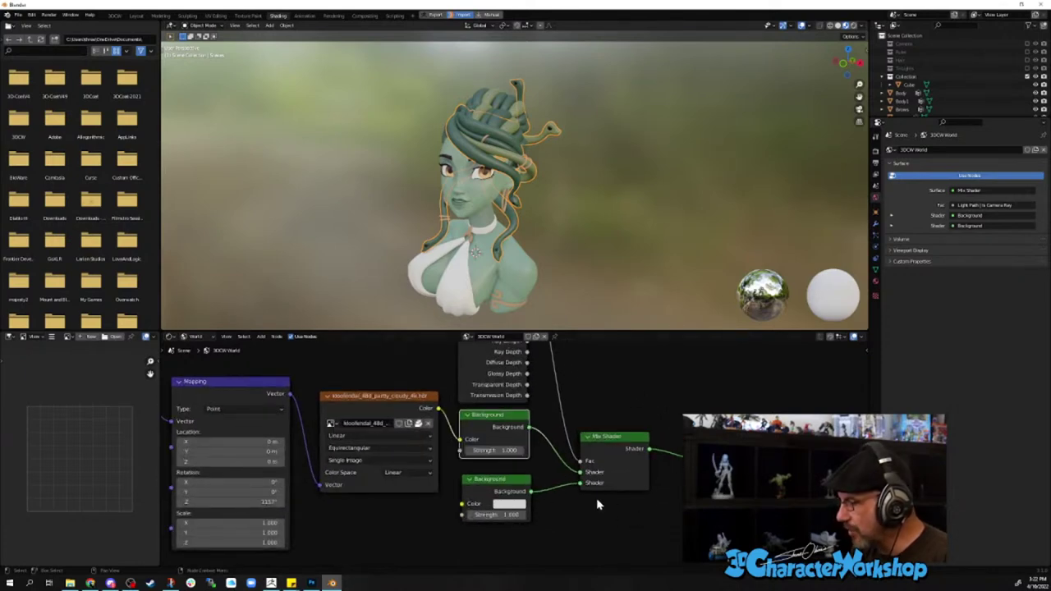
pyautogui.scroll(-1, 531, 488)
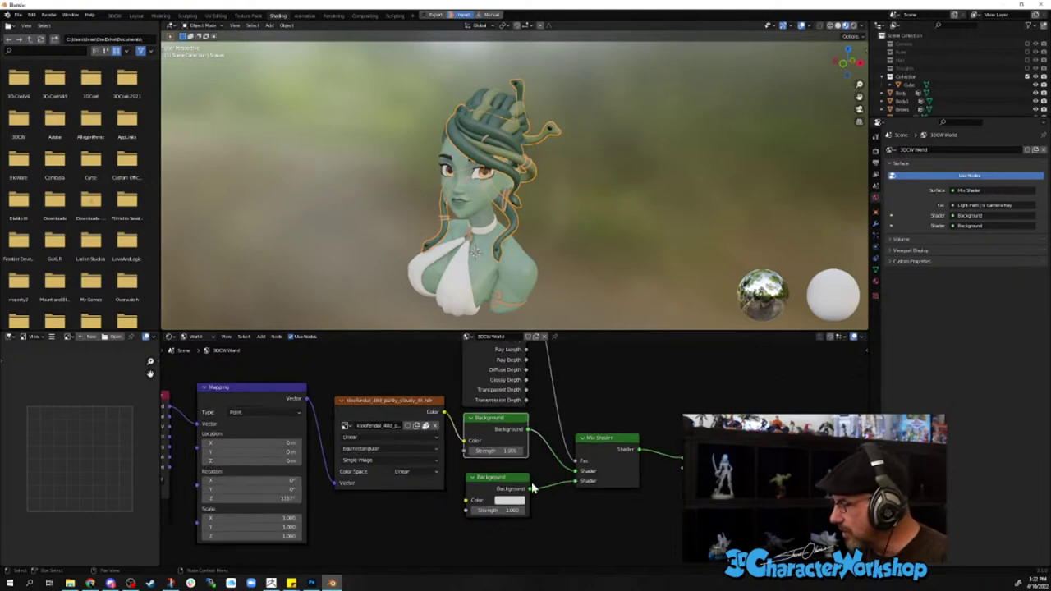
# - Cut the Mix Shader's link to World Output and view the black world in Rendered shading
pyautogui.click(679, 464)
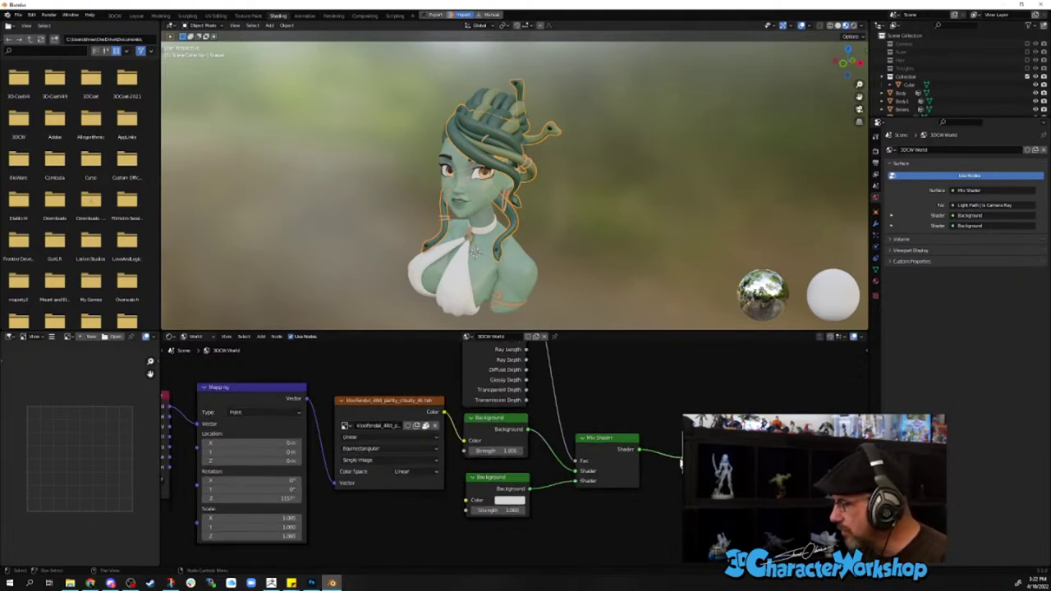
pyautogui.keyDown('ctrl'); pyautogui.moveTo(680, 465); pyautogui.dragTo(653, 417, button='right'); pyautogui.keyUp('ctrl')
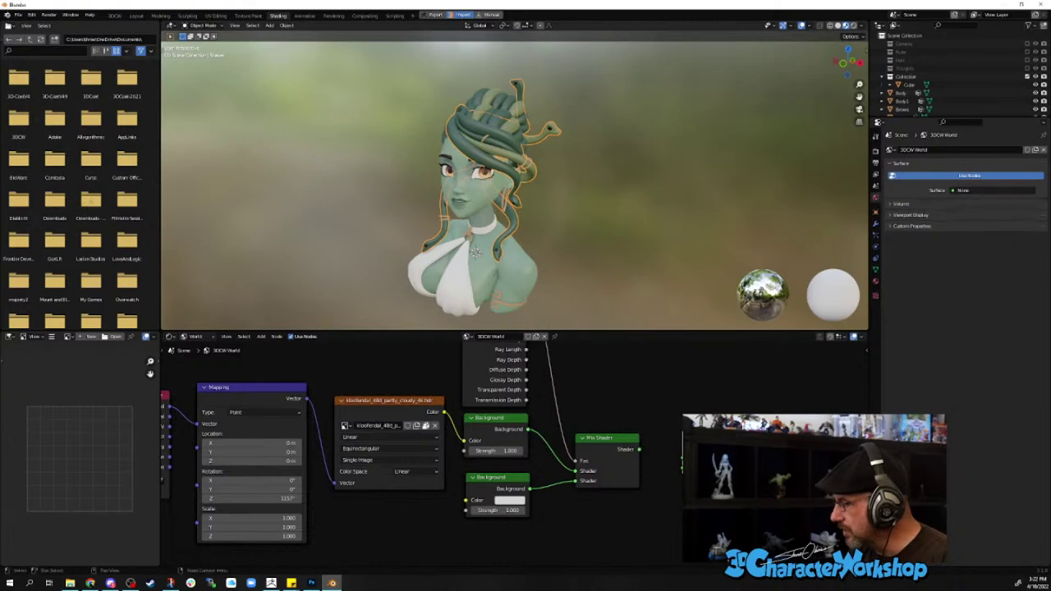
pyautogui.scroll(-1, 580, 229)
pyautogui.scroll(3, 578, 230)
pyautogui.scroll(-1, 577, 230)
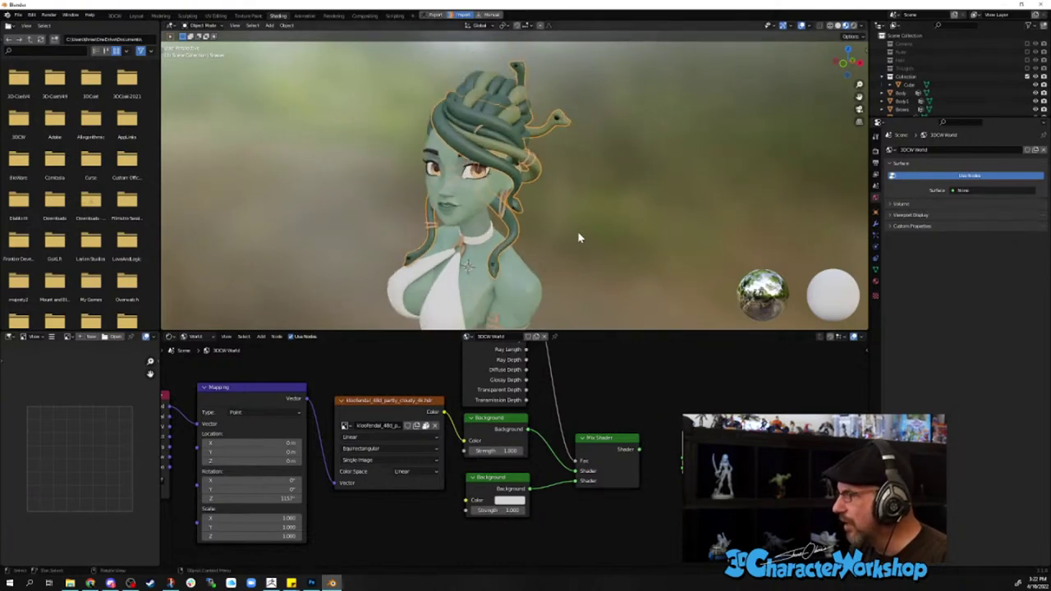
pyautogui.click(854, 27)
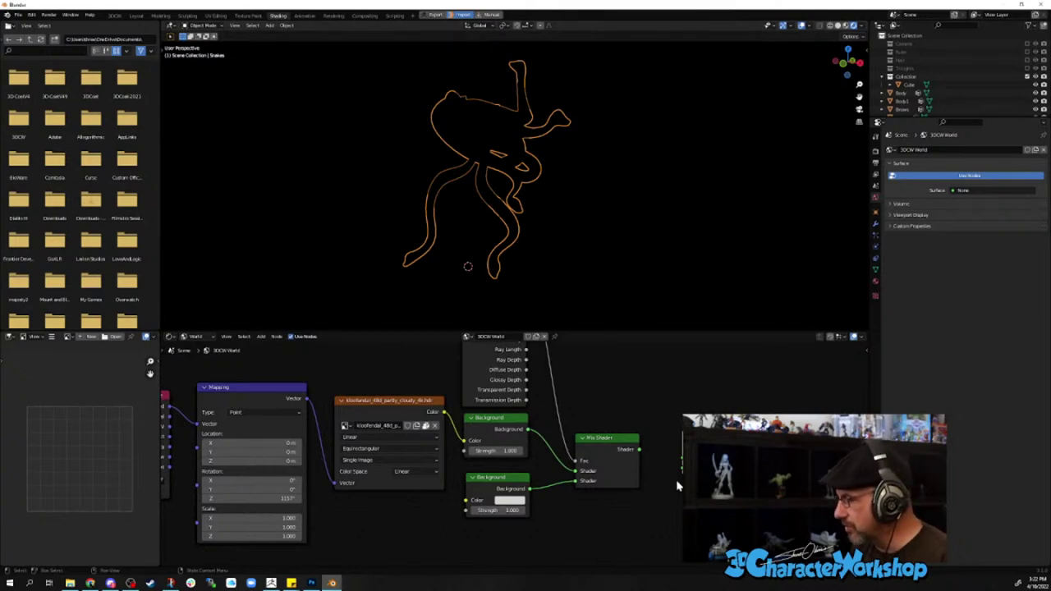
pyautogui.moveTo(638, 449); pyautogui.dragTo(682, 466)
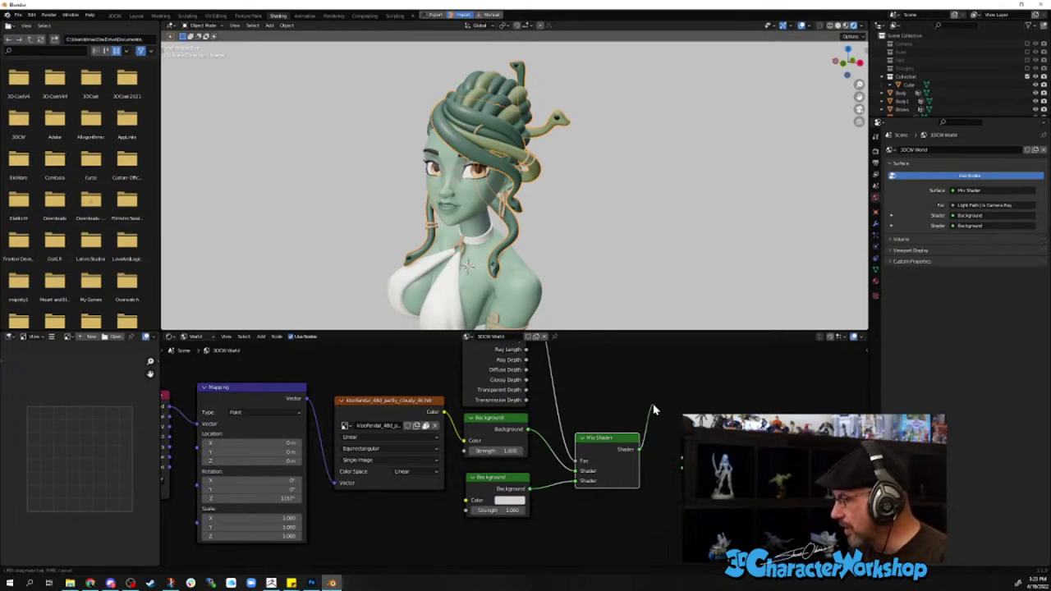
pyautogui.keyDown('ctrl'); pyautogui.moveTo(651, 399); pyautogui.dragTo(648, 460, button='right'); pyautogui.keyUp('ctrl')
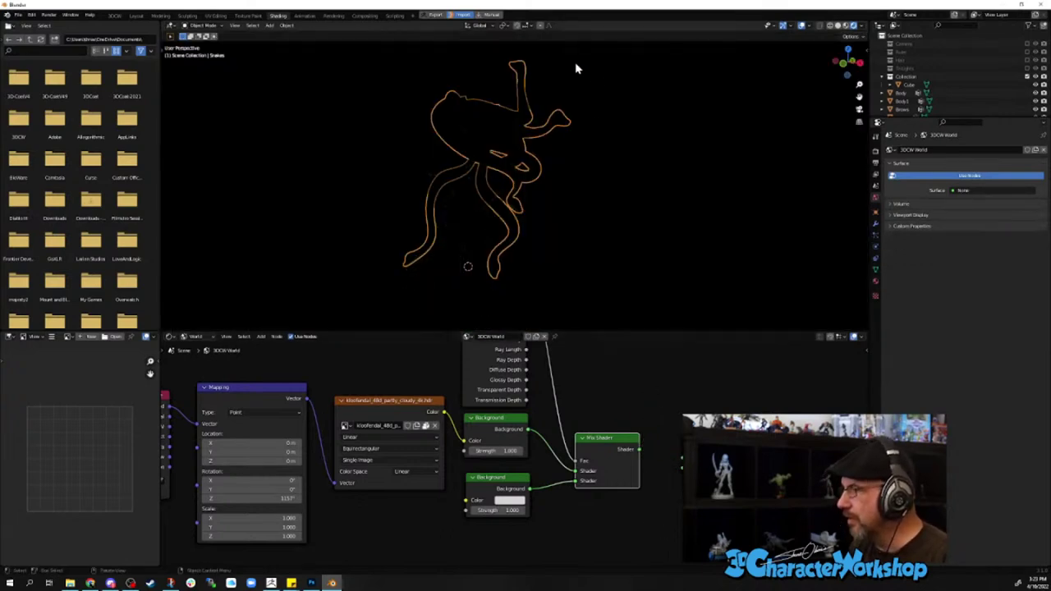
pyautogui.click(115, 16)
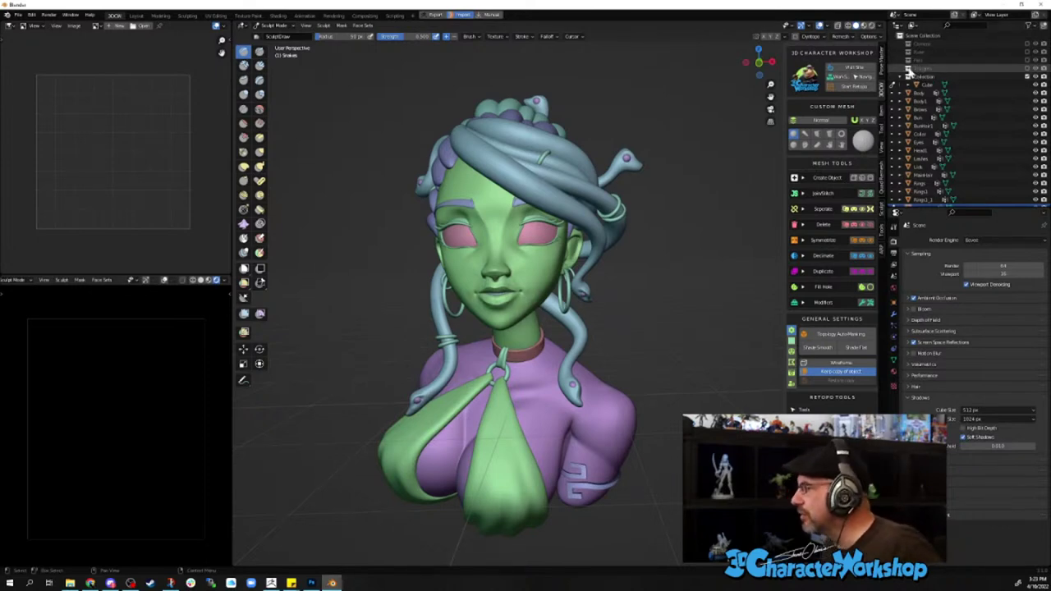
# - Enable the Lights collection and turn on overlay extras so the lamps appear in the viewport
pyautogui.click(1027, 70)
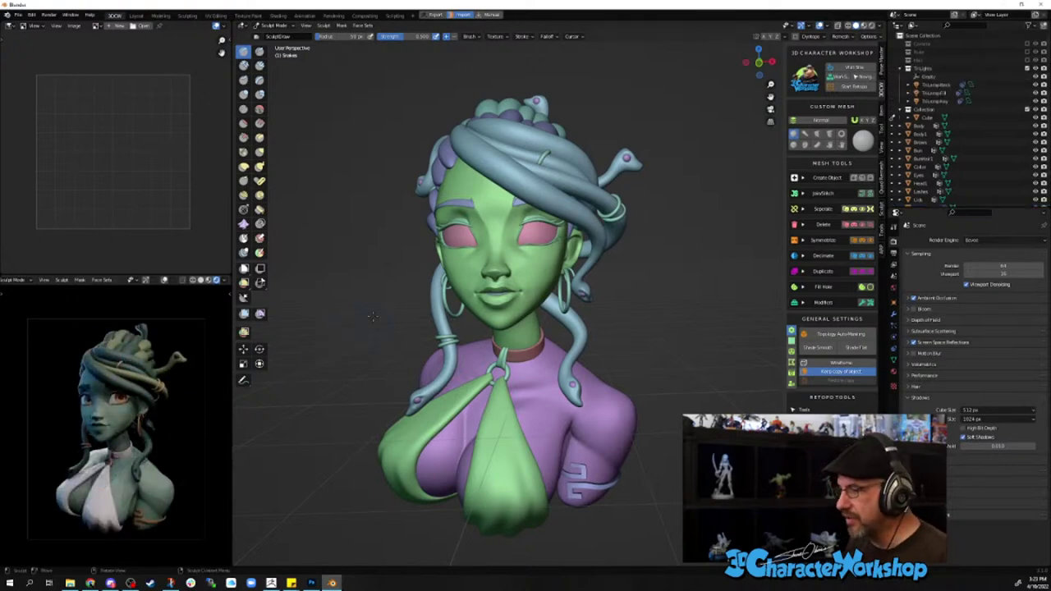
pyautogui.scroll(-2, 372, 316)
pyautogui.moveTo(601, 233); pyautogui.dragTo(665, 263, button='middle')
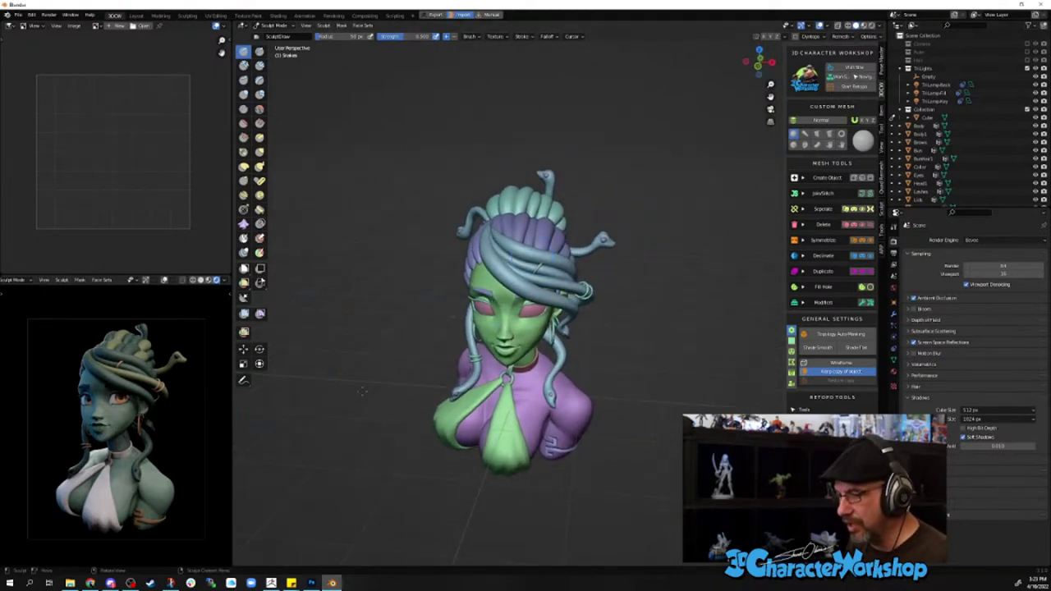
pyautogui.click(828, 26)
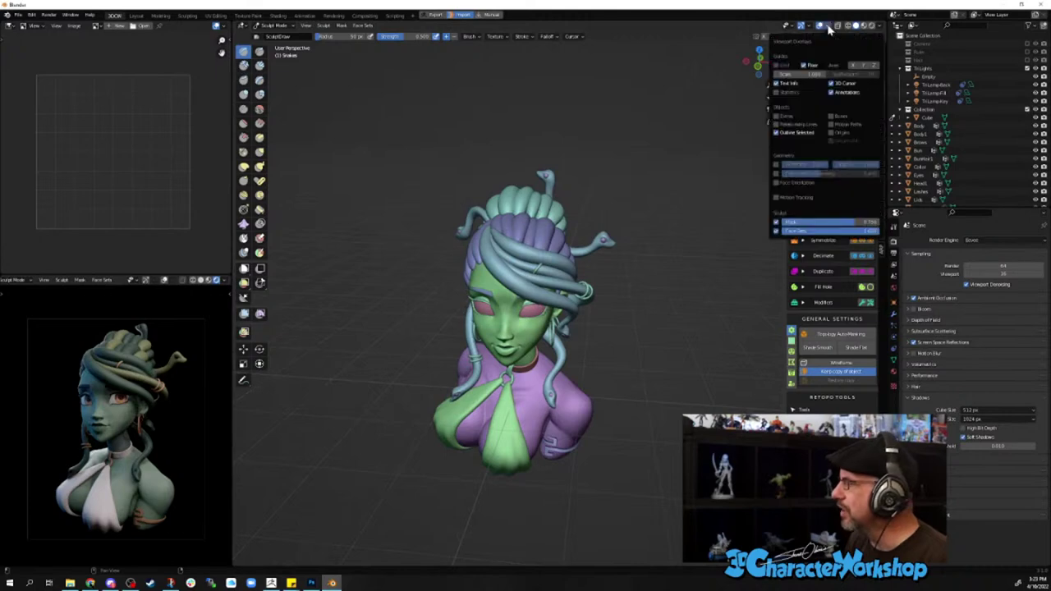
pyautogui.click(775, 115)
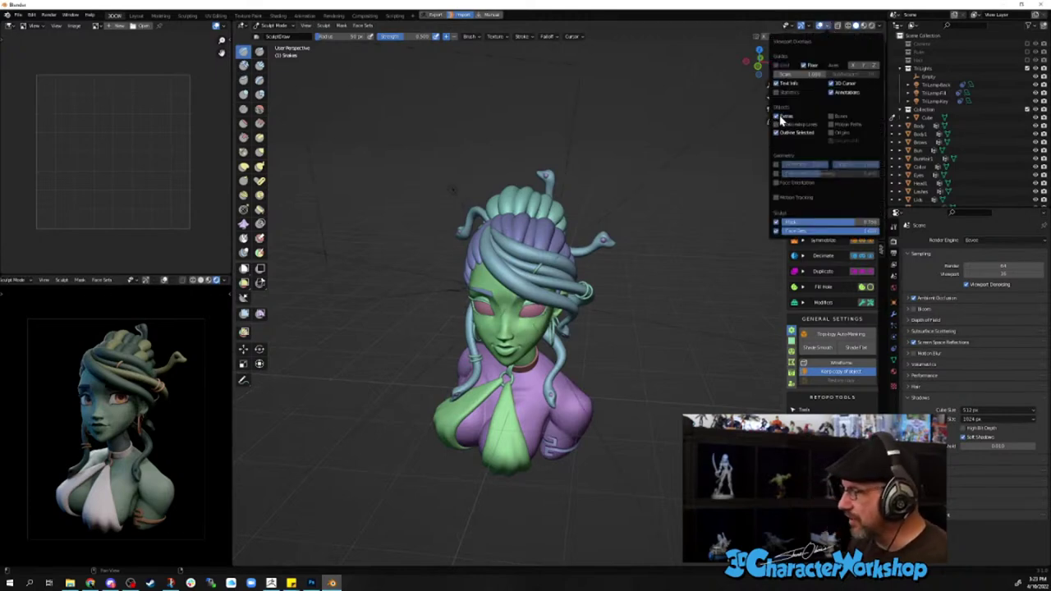
pyautogui.click(824, 27)
# - Orbit and zoom around the Medusa bust to view it from several angles
pyautogui.scroll(-8, 598, 285)
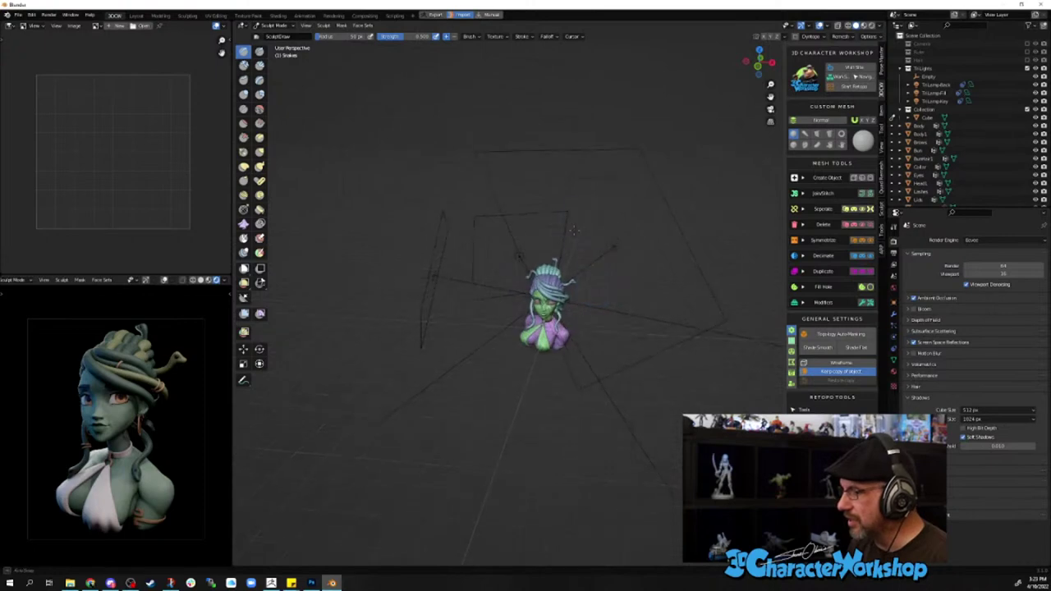
pyautogui.moveTo(598, 285); pyautogui.dragTo(580, 215, button='middle')
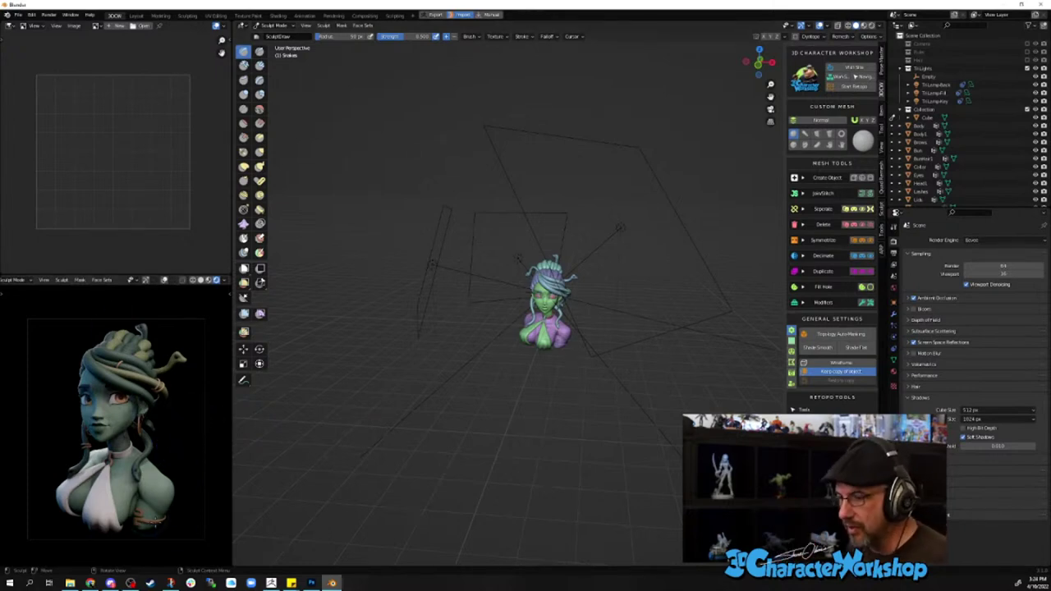
pyautogui.scroll(5, 615, 332)
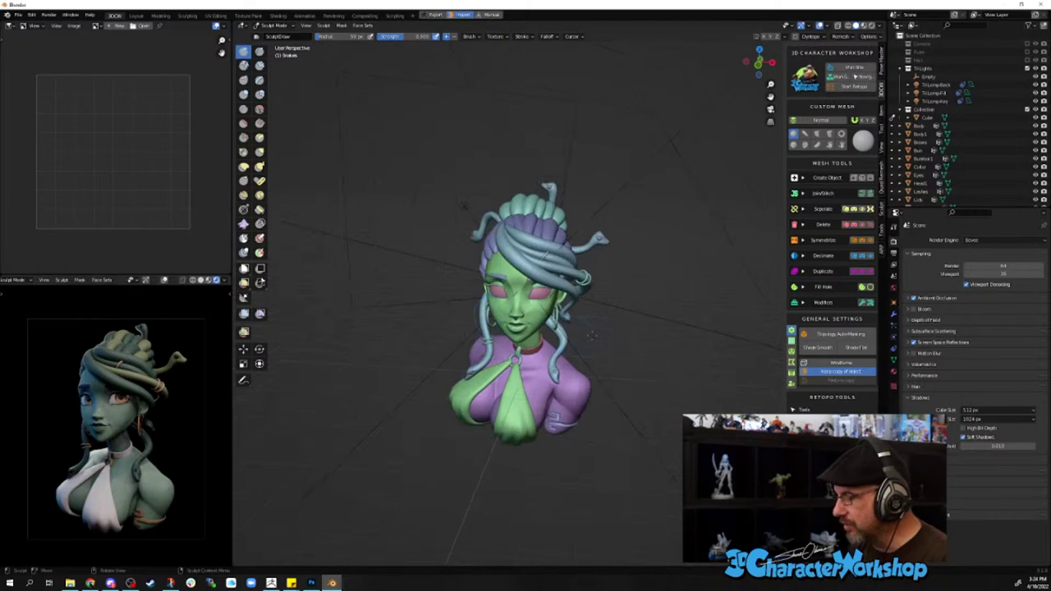
pyautogui.scroll(2, 616, 332)
pyautogui.moveTo(615, 331); pyautogui.dragTo(602, 354, button='middle')
pyautogui.scroll(-5, 602, 354)
pyautogui.moveTo(658, 260); pyautogui.dragTo(648, 246, button='middle')
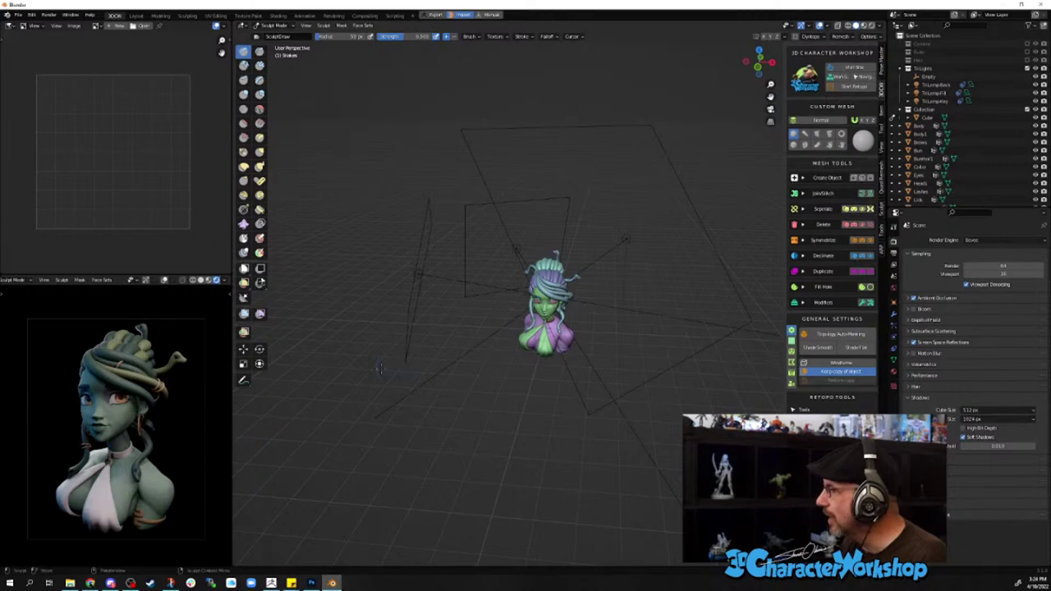
pyautogui.scroll(6, 465, 323)
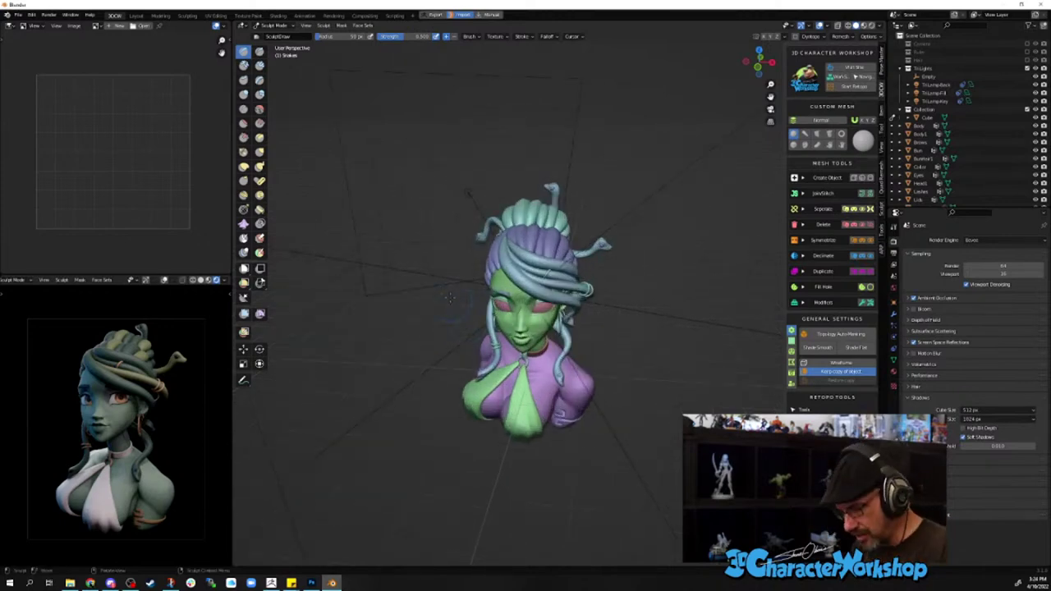
# - Open Blender Preferences and search the add-on list for 'stl'
pyautogui.click(18, 15)
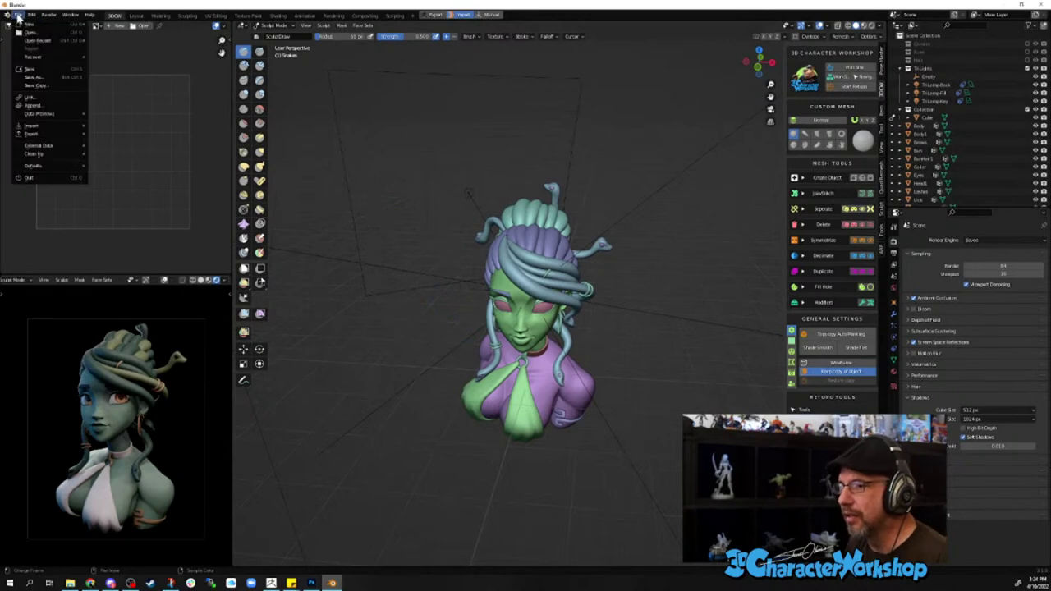
pyautogui.click(33, 16)
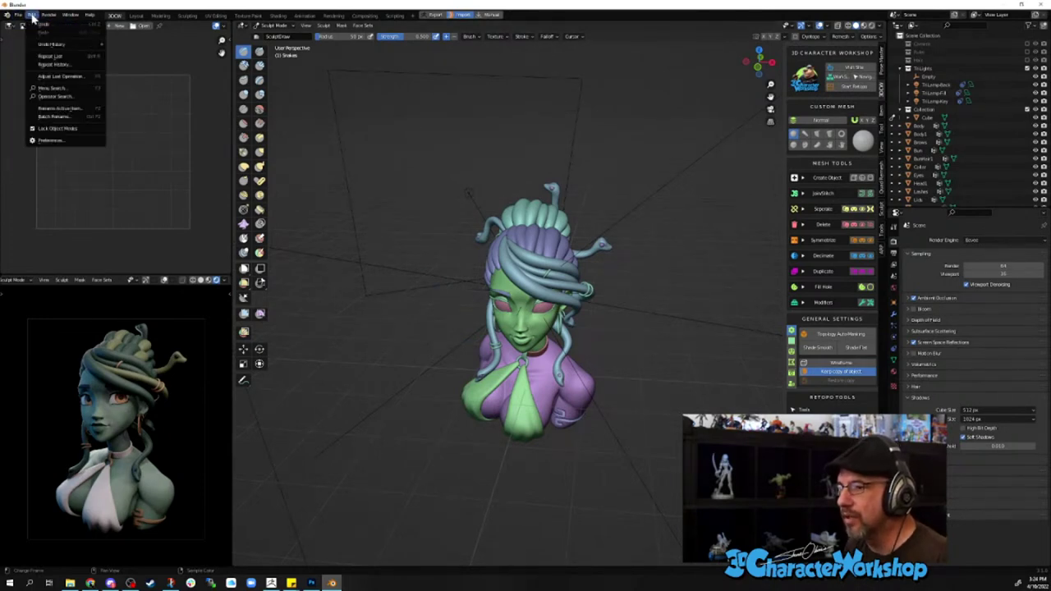
pyautogui.click(75, 141)
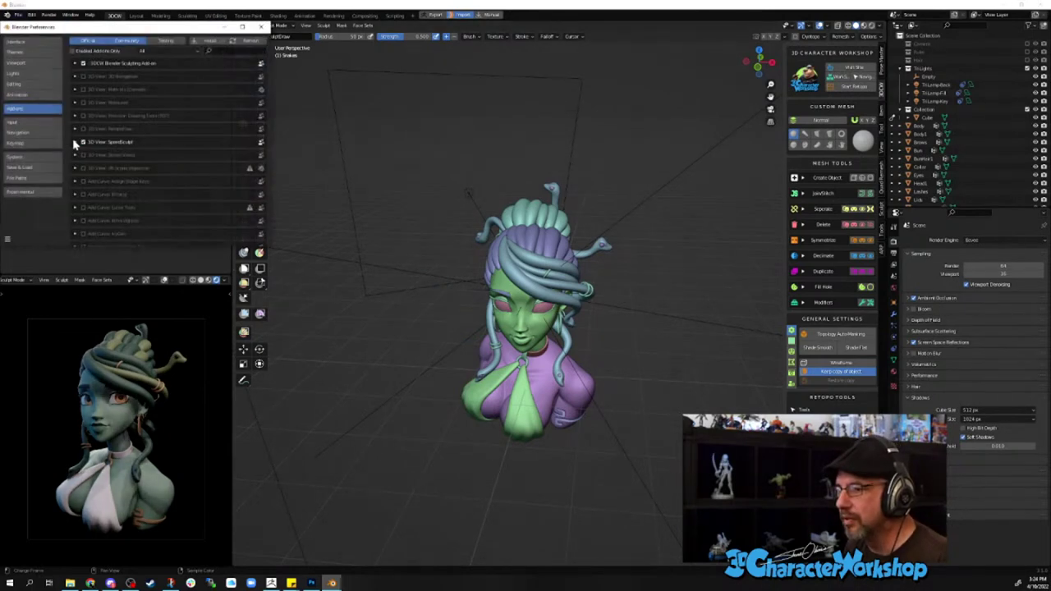
pyautogui.click(215, 50)
pyautogui.write('stl')
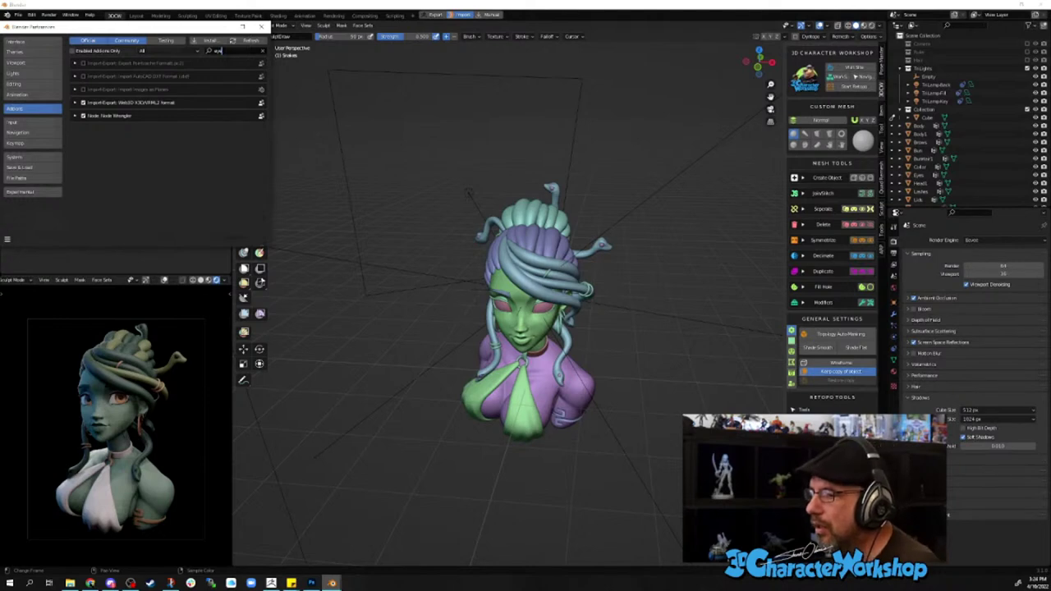
# - Start an add-on install from file, cancel the file picker, and close Preferences
pyautogui.click(207, 41)
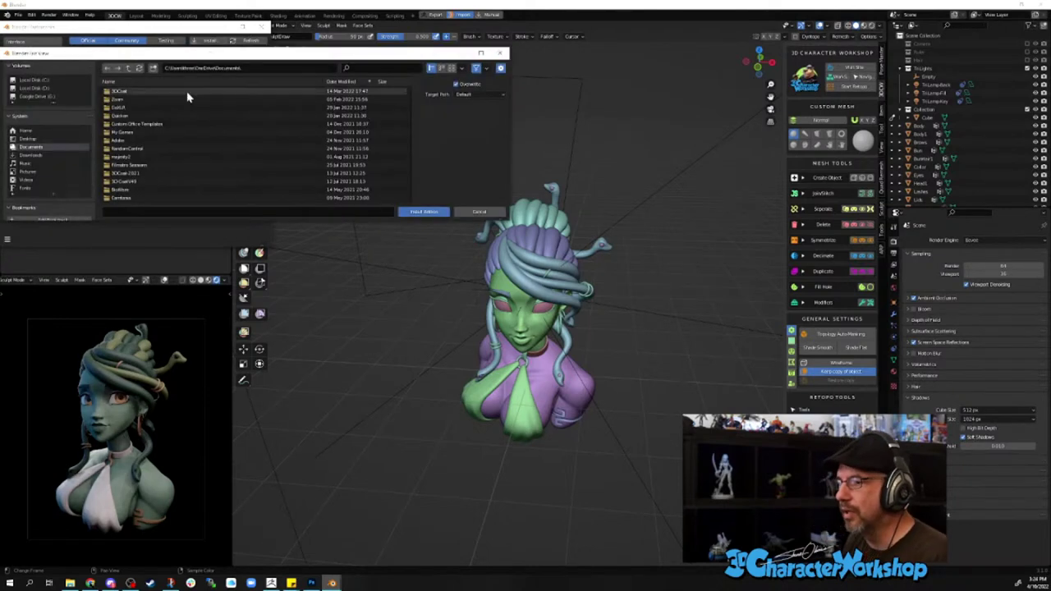
pyautogui.moveTo(205, 57); pyautogui.dragTo(503, 165)
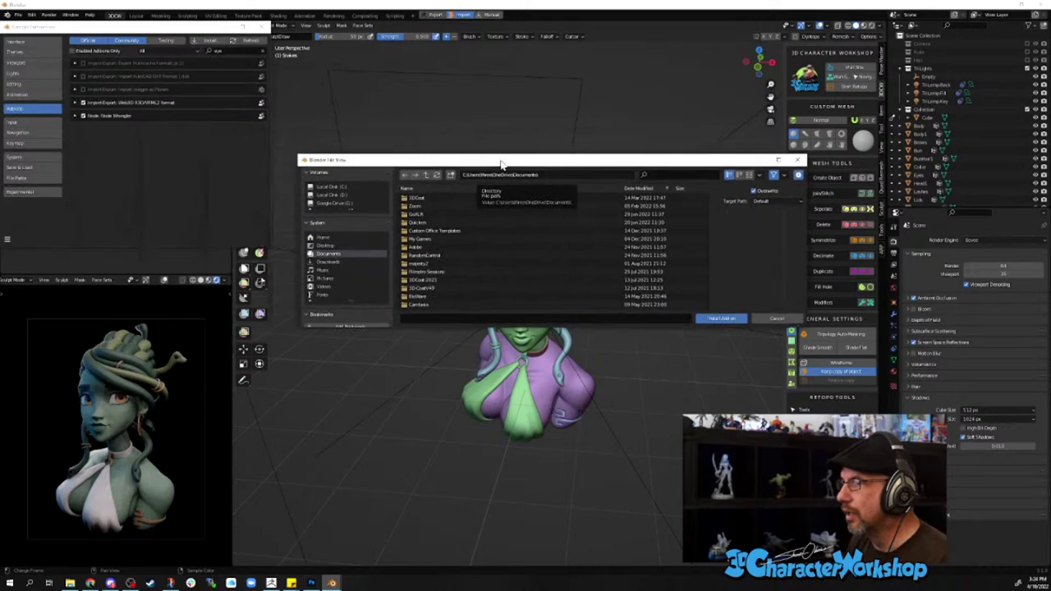
pyautogui.press('Escape')
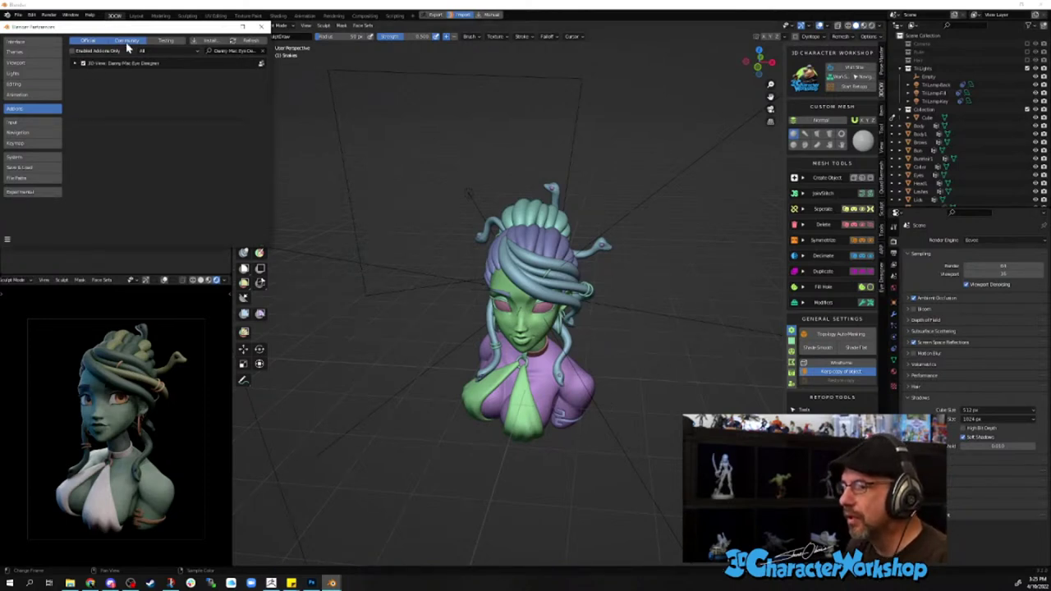
pyautogui.moveTo(133, 30); pyautogui.dragTo(370, 175)
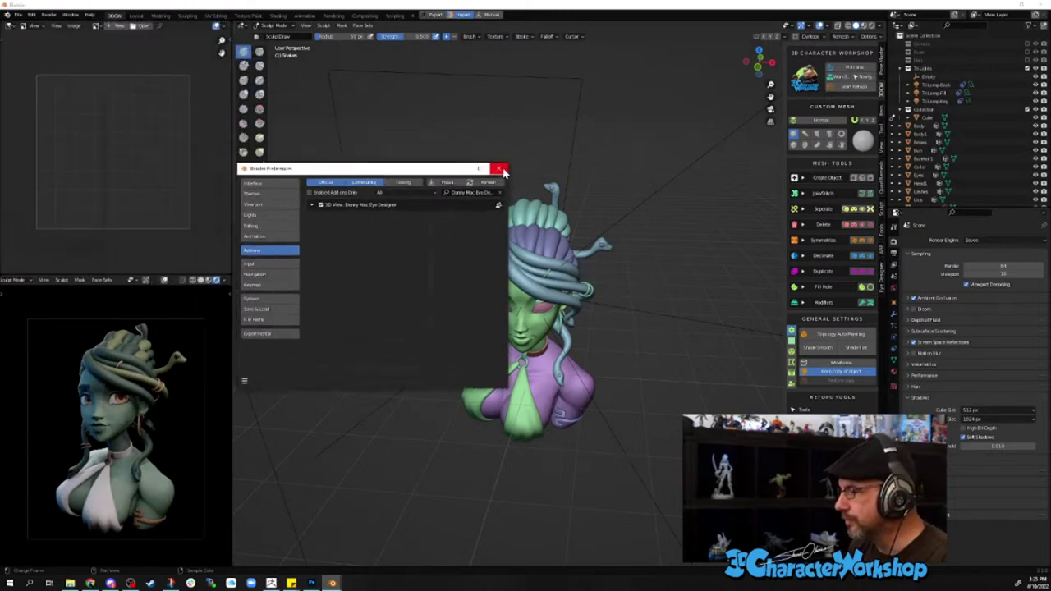
pyautogui.click(503, 172)
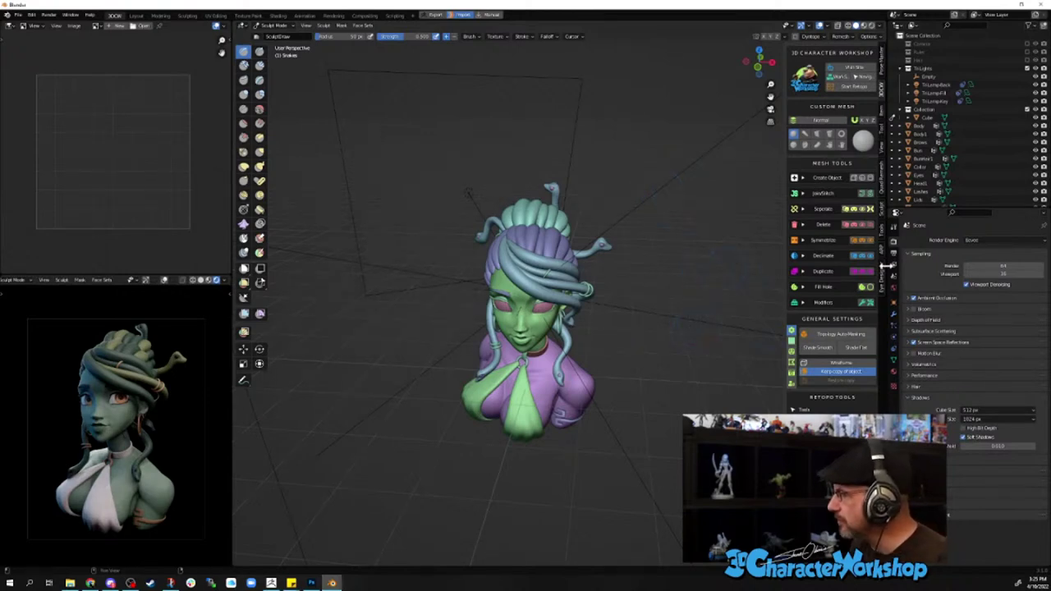
# - Show the Eye Designer sidebar panel and try Import Eye on the bust
pyautogui.click(881, 277)
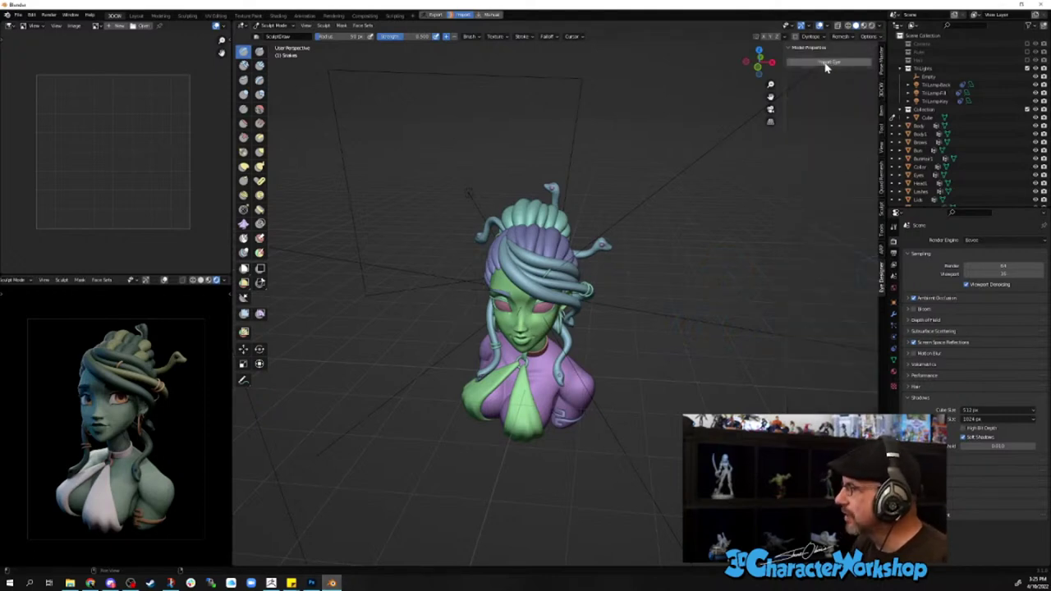
pyautogui.moveTo(641, 337); pyautogui.dragTo(614, 356, button='middle')
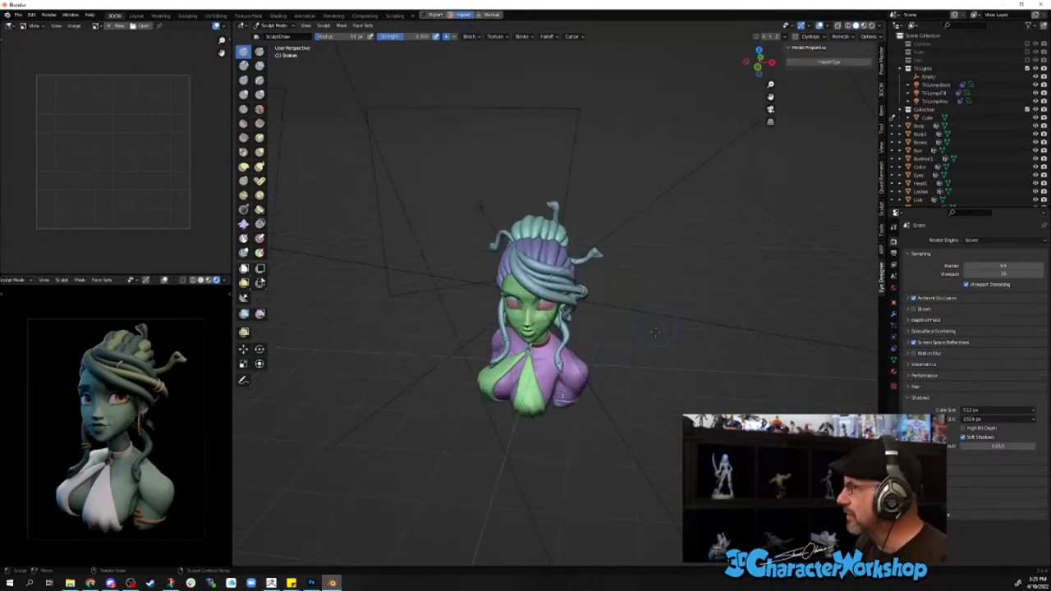
pyautogui.moveTo(659, 326)
pyautogui.mouseDown(button='middle')
pyautogui.moveTo(646, 338)
pyautogui.moveTo(656, 328)
pyautogui.mouseUp(button='middle')
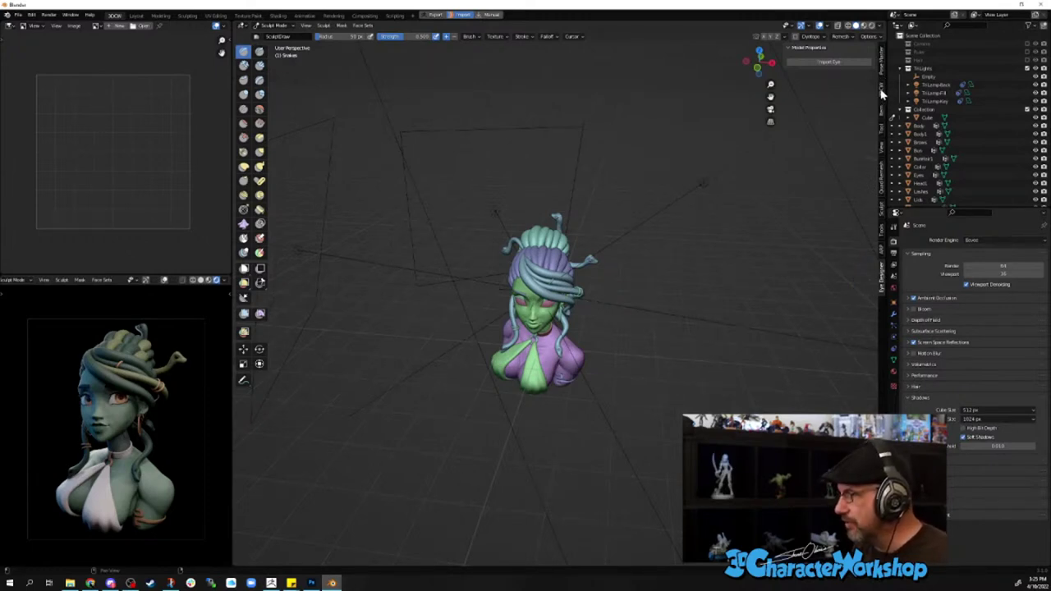
pyautogui.click(818, 66)
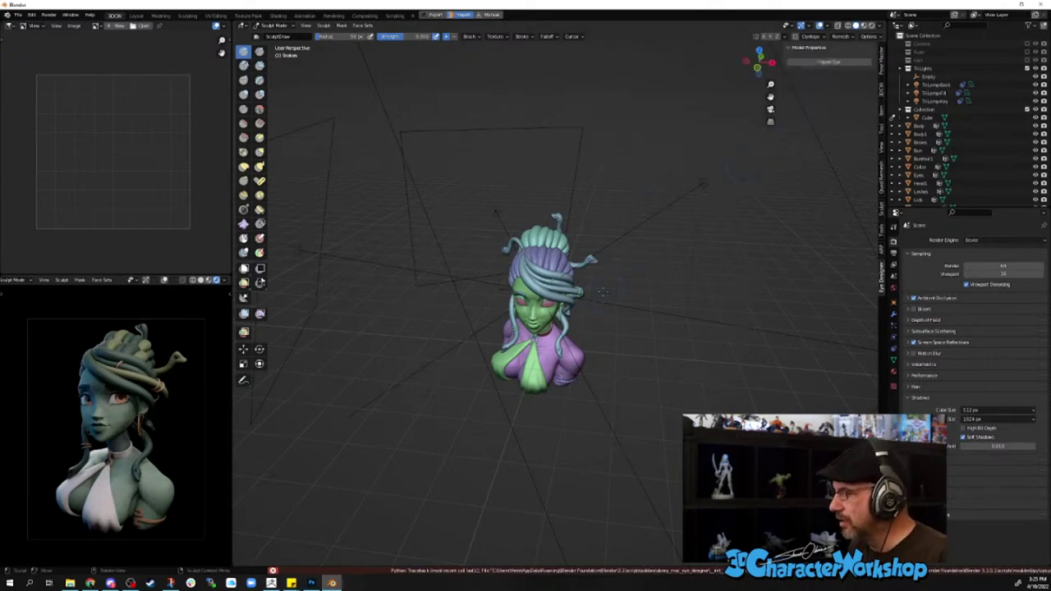
# - Select the Snakes object and retry Import Eye, which raises a Python error
pyautogui.scroll(-5, 604, 299)
pyautogui.scroll(5, 604, 299)
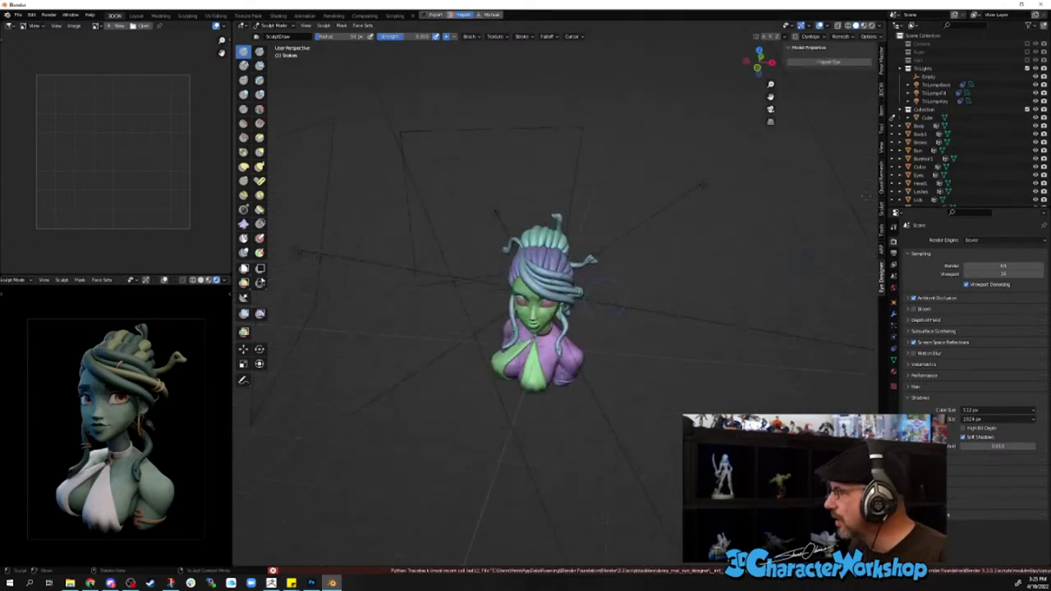
pyautogui.scroll(-3, 968, 171)
pyautogui.click(968, 175)
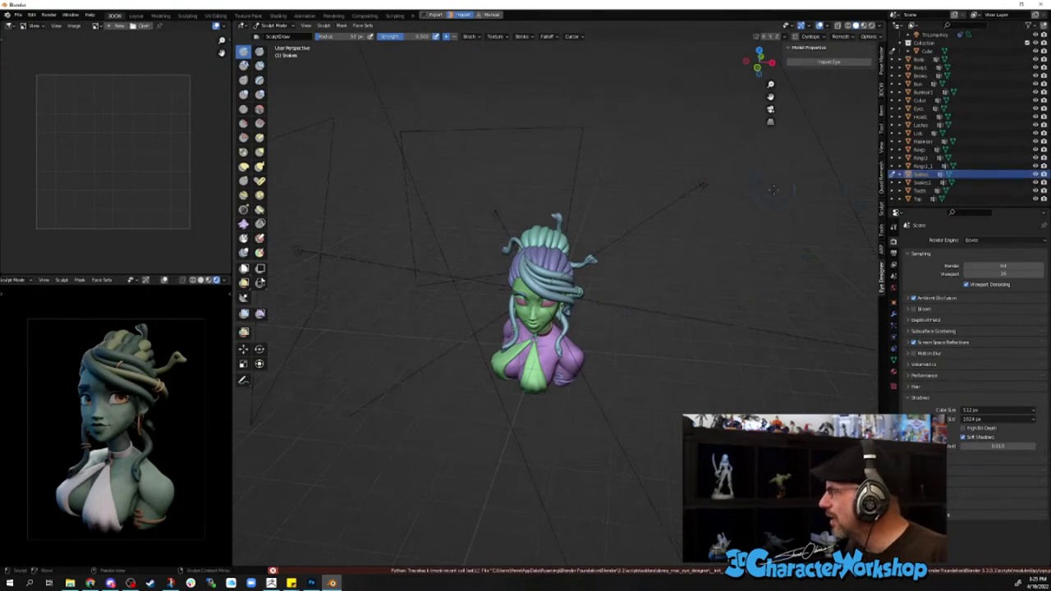
pyautogui.click(819, 64)
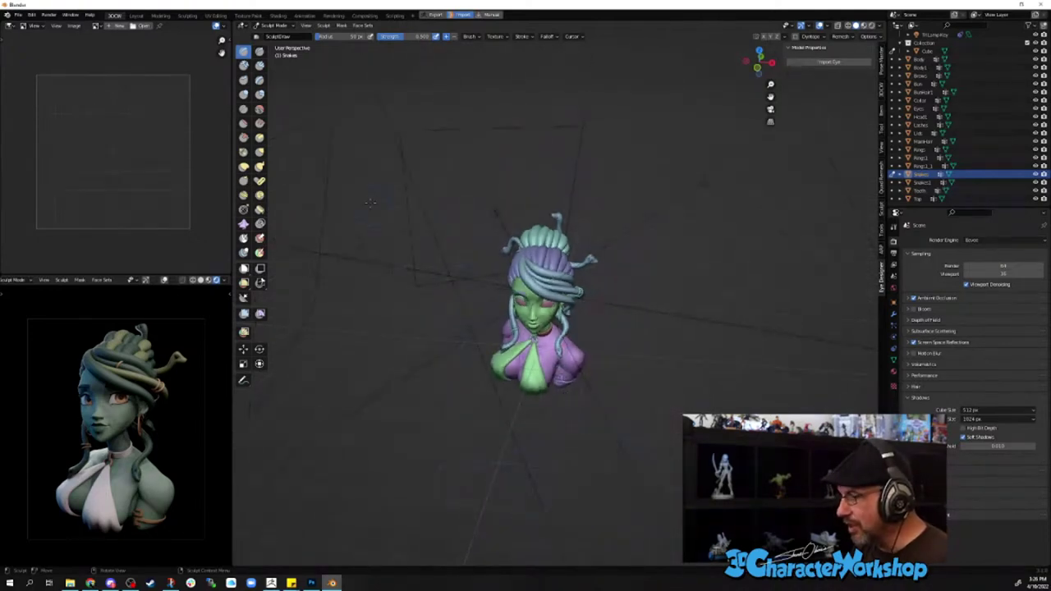
# - Switch to Object Mode and import the Eye Designer eyeballs
pyautogui.hotkey('ctrl', 'Tab')
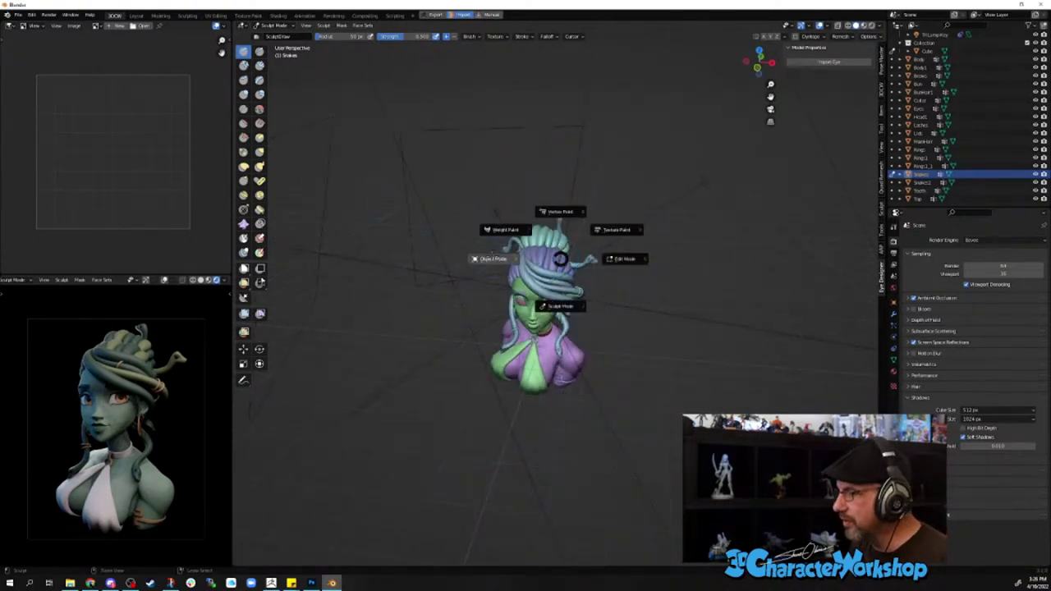
pyautogui.click(493, 258)
pyautogui.click(656, 301)
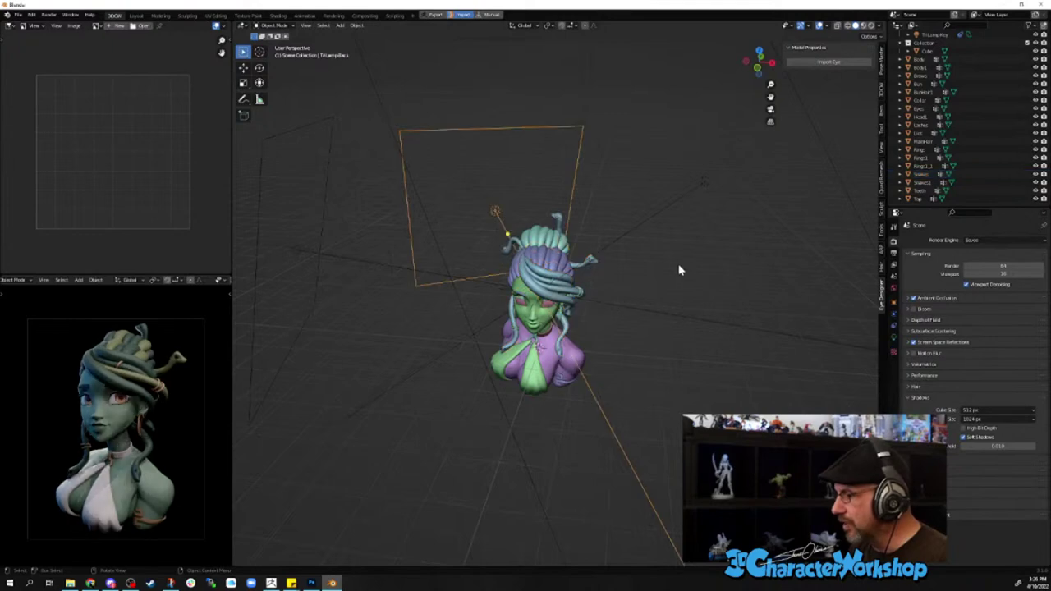
pyautogui.click(746, 162)
pyautogui.click(823, 63)
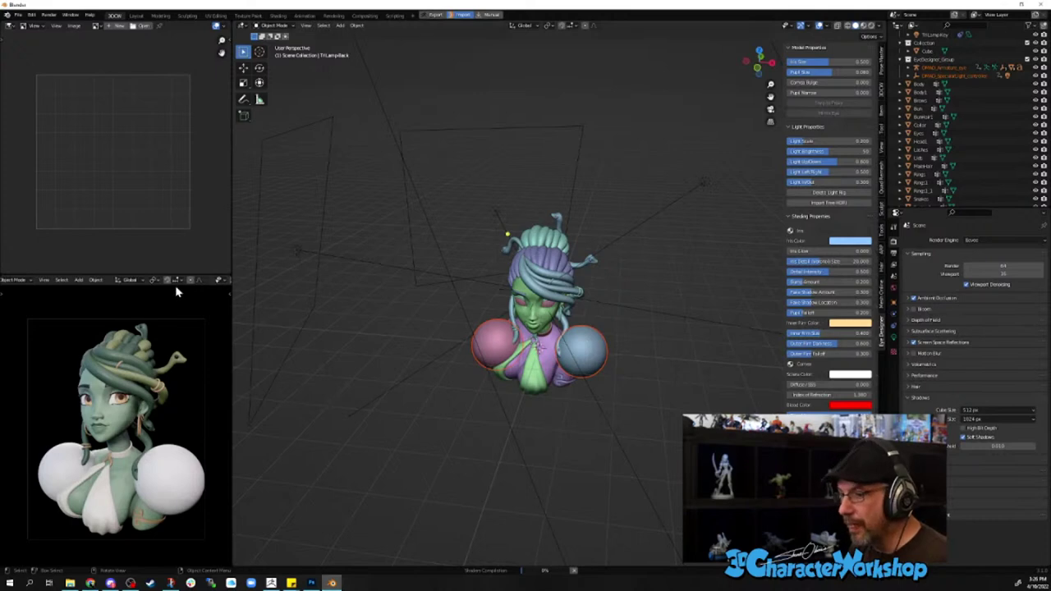
# - Cycle the side preview's shading through Material Preview and Solid back to Rendered
pyautogui.scroll(-3, 176, 287)
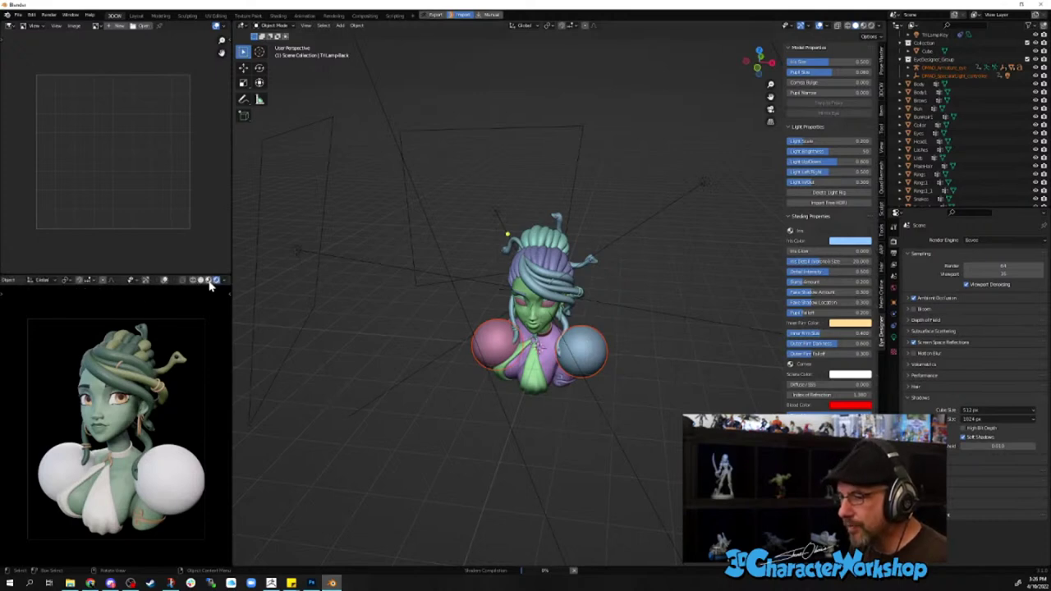
pyautogui.click(210, 283)
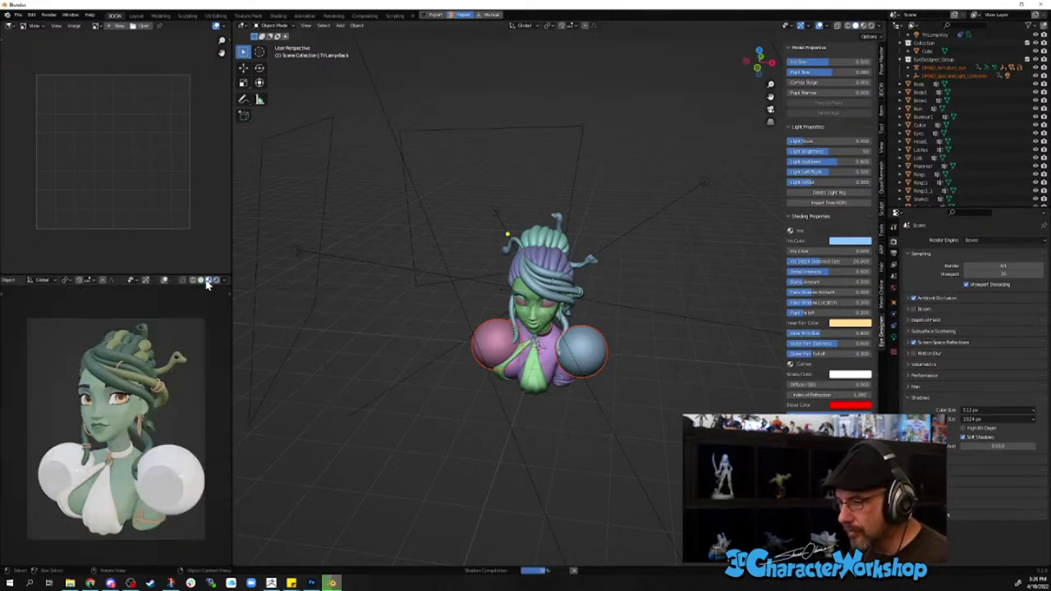
pyautogui.click(201, 281)
pyautogui.click(209, 282)
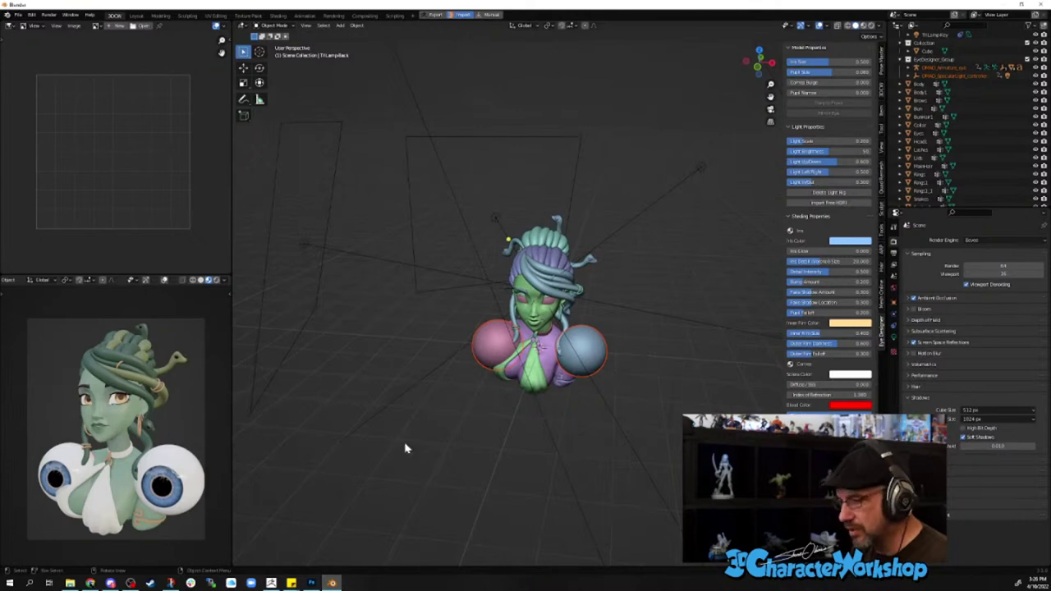
pyautogui.click(216, 280)
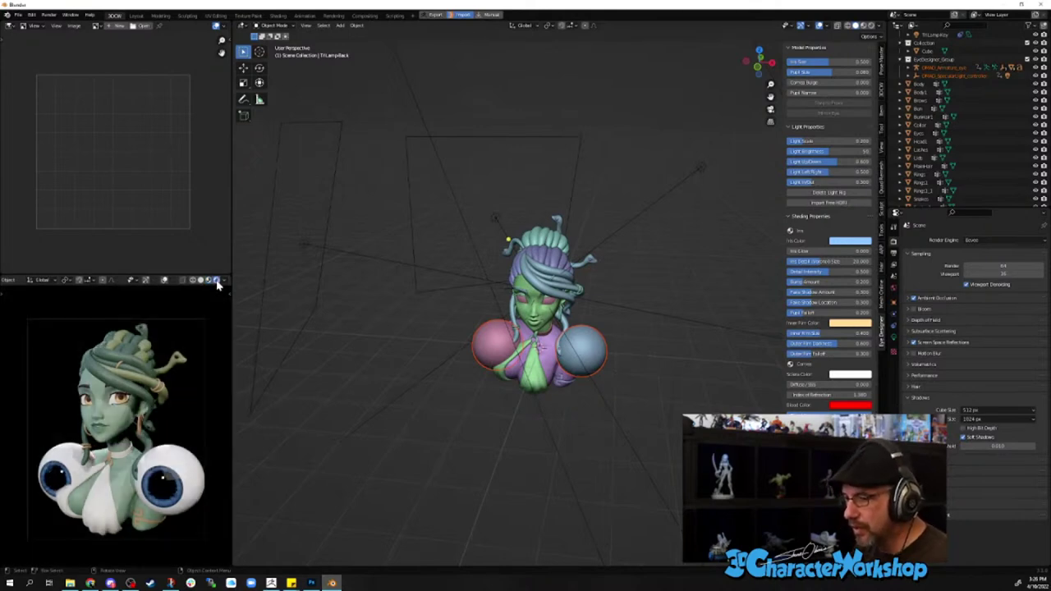
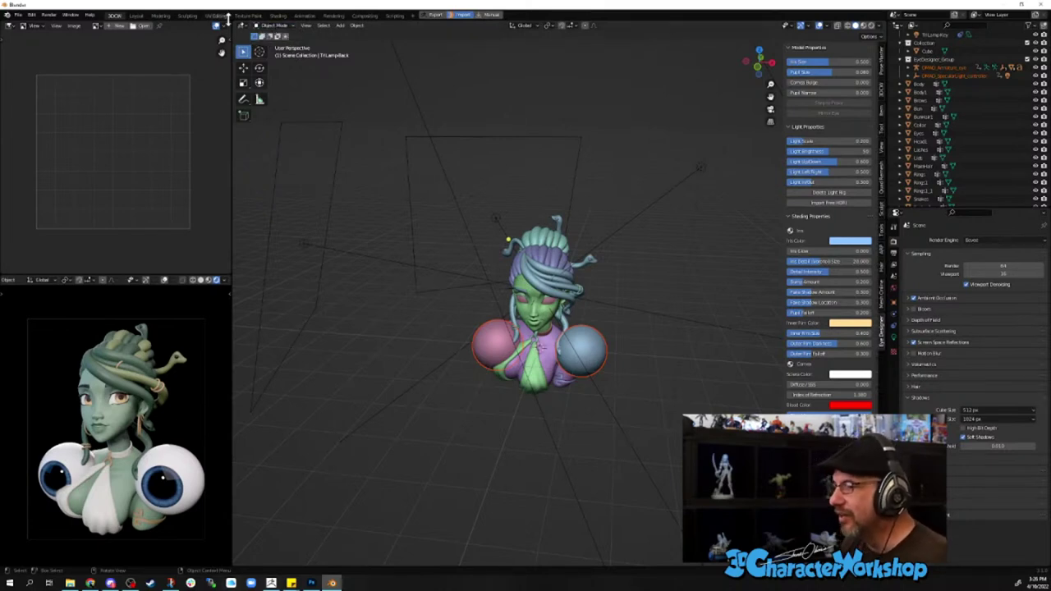
# - Select the blue right eyeball sphere in front of the Medusa bust and check the interaction mode list
pyautogui.moveTo(499, 418); pyautogui.dragTo(618, 390, button='middle')
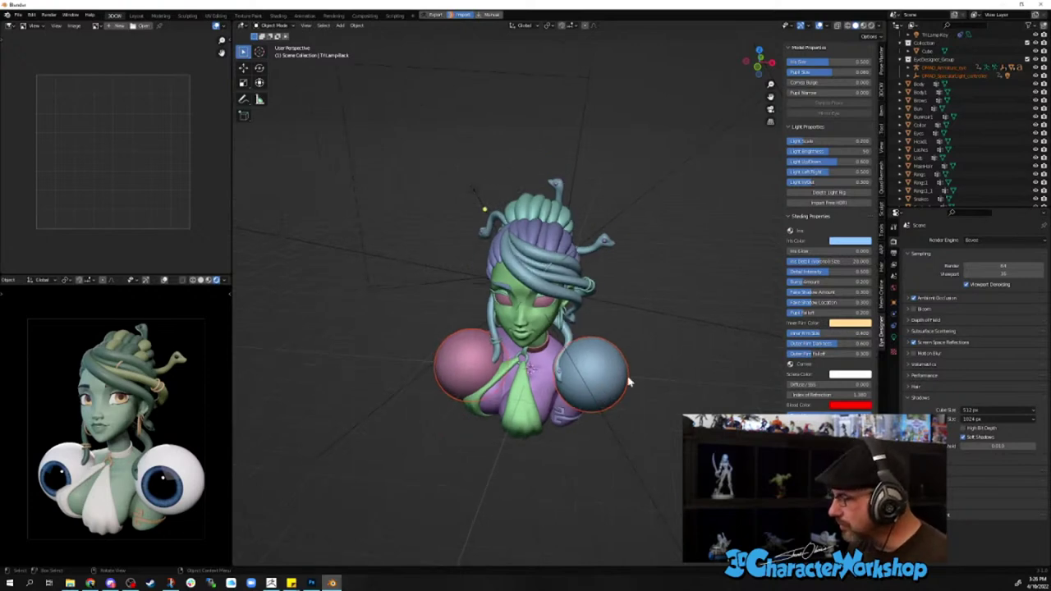
pyautogui.click(614, 398)
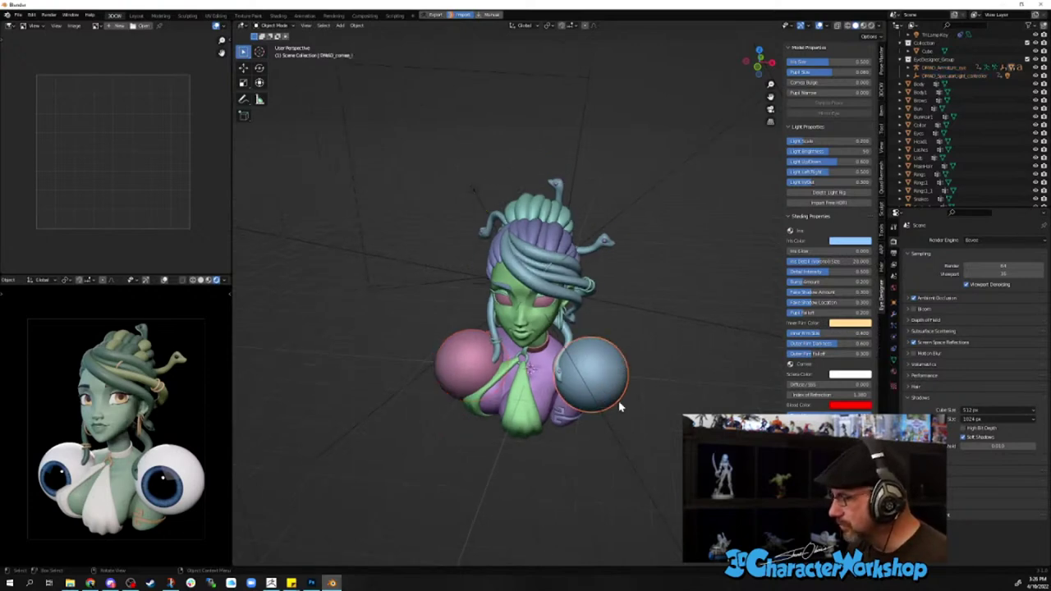
pyautogui.scroll(-2, 623, 396)
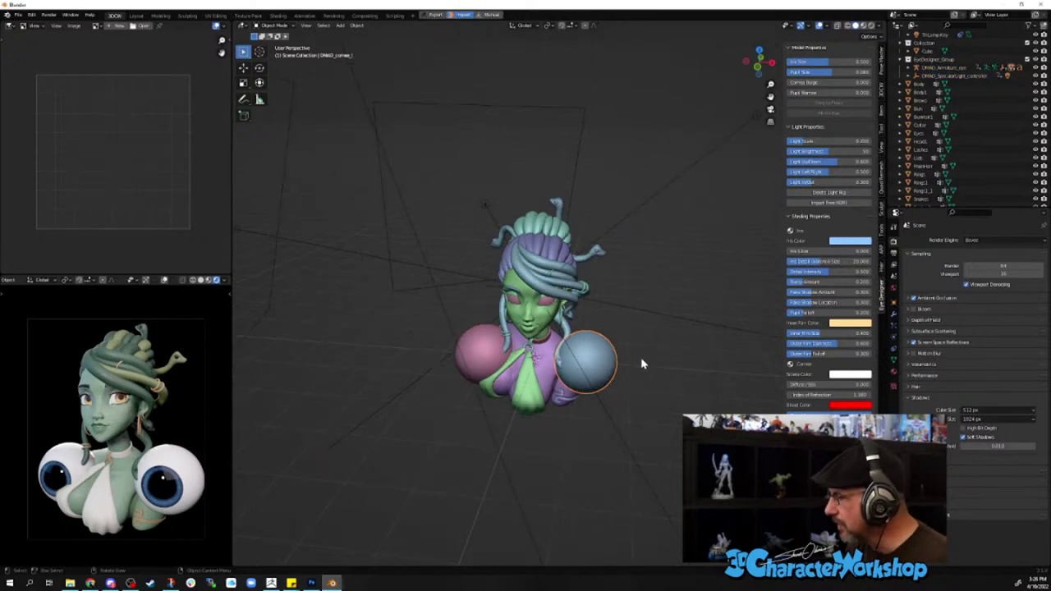
pyautogui.scroll(2, 642, 363)
pyautogui.moveTo(642, 364); pyautogui.dragTo(573, 345, button='middle')
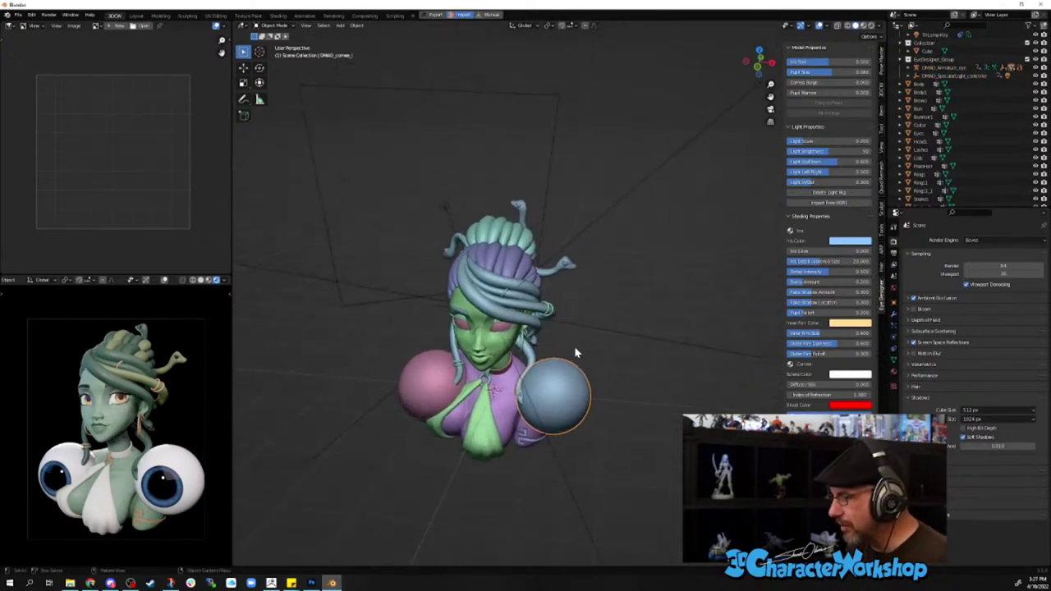
pyautogui.click(264, 26)
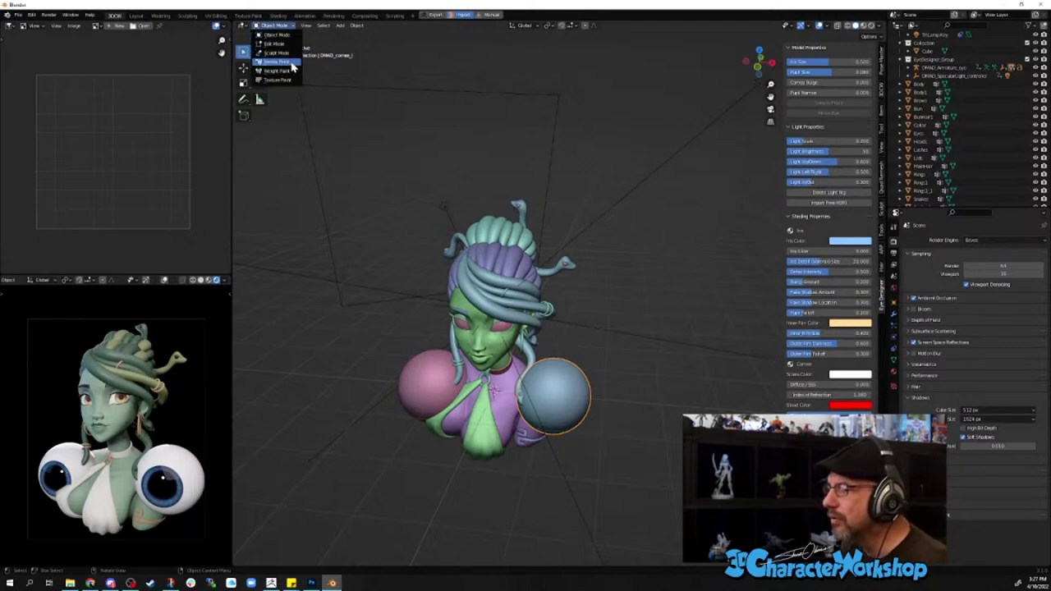
pyautogui.click(278, 35)
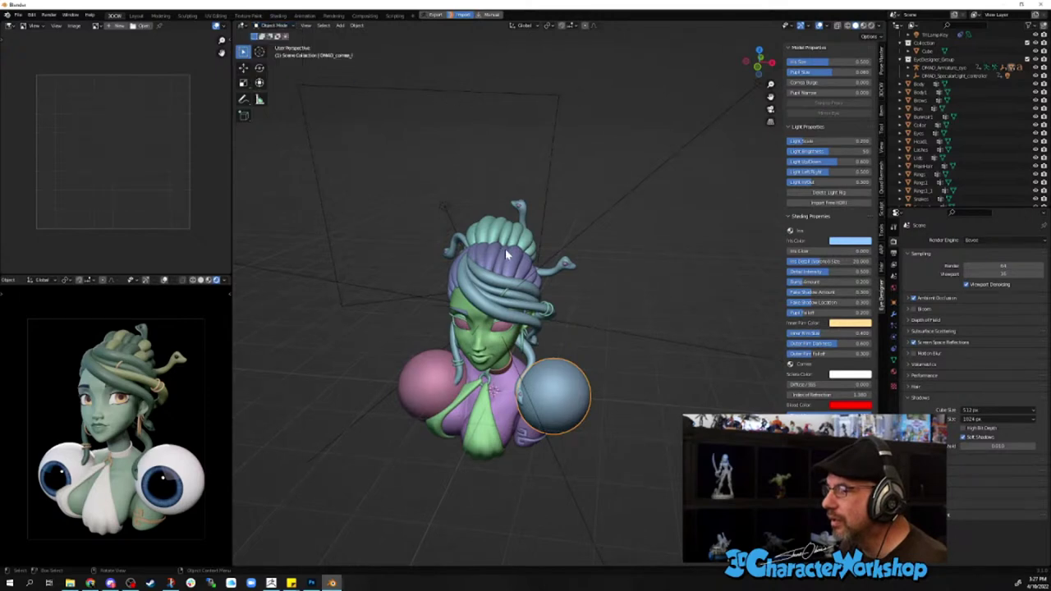
pyautogui.press('Tab')
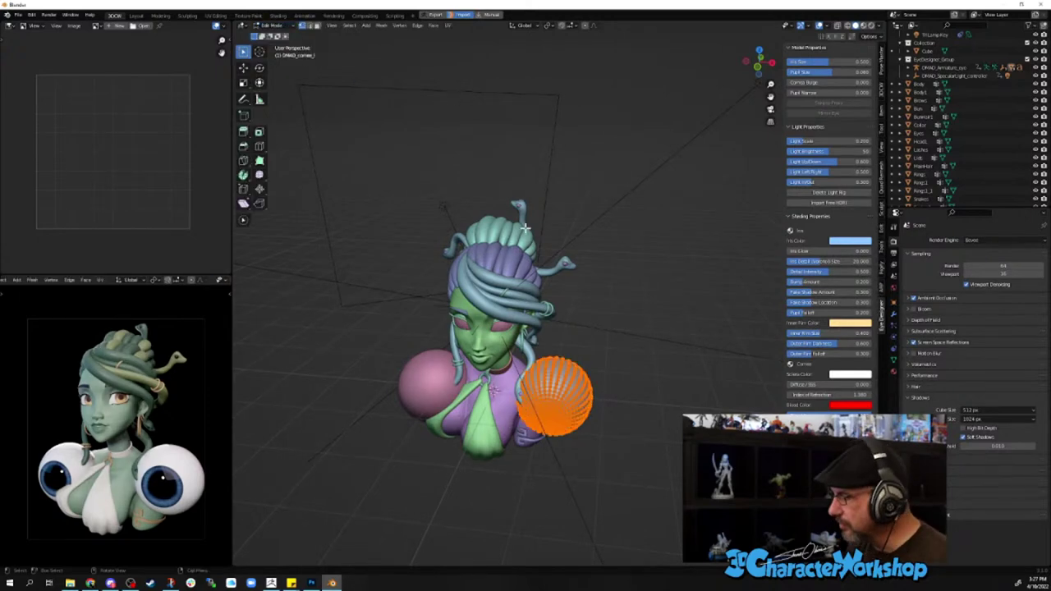
pyautogui.click(271, 25)
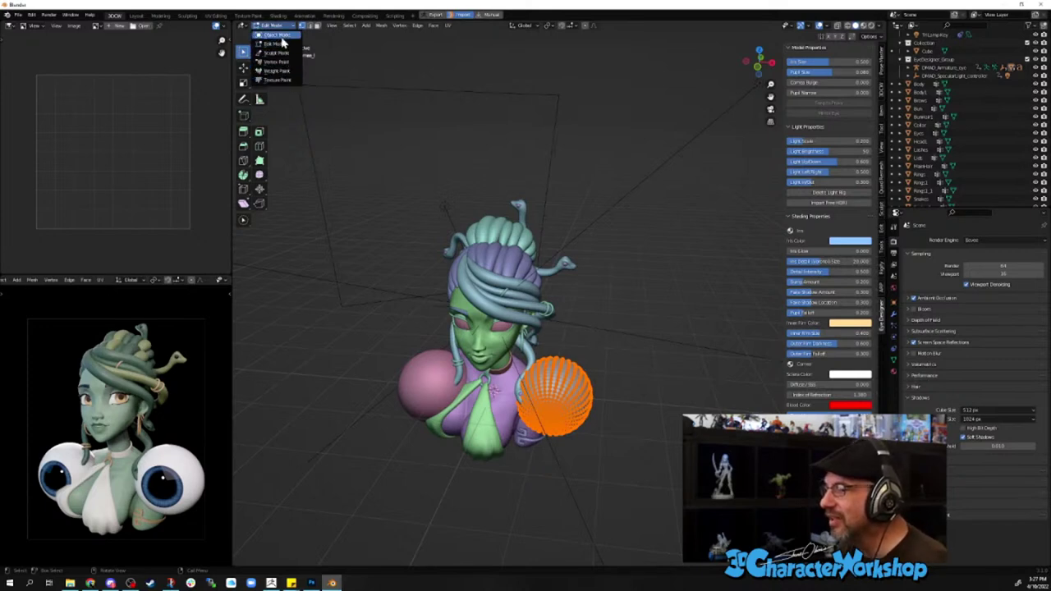
pyautogui.click(279, 43)
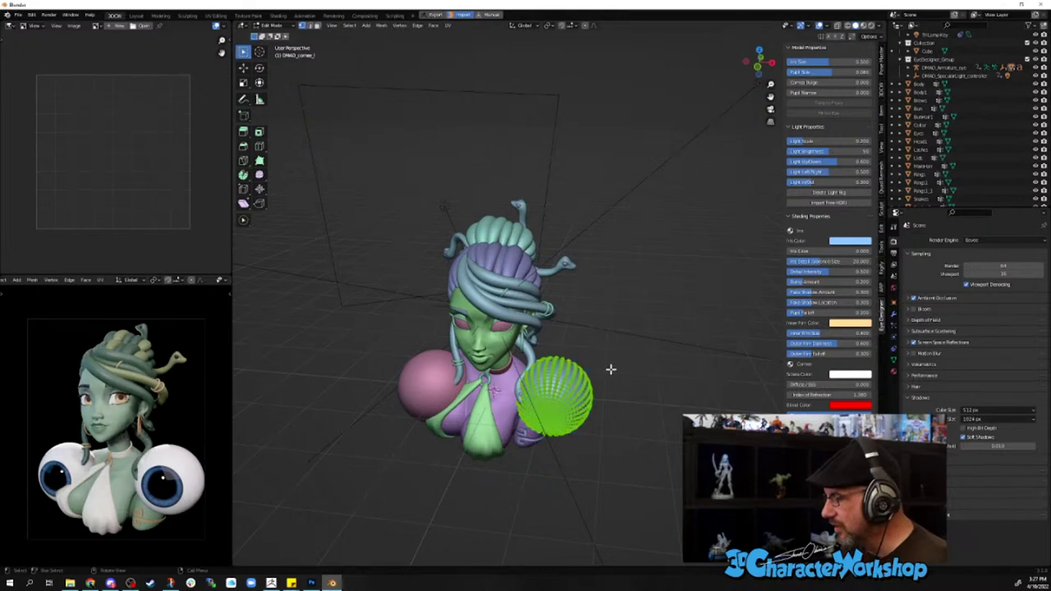
pyautogui.press('Tab')
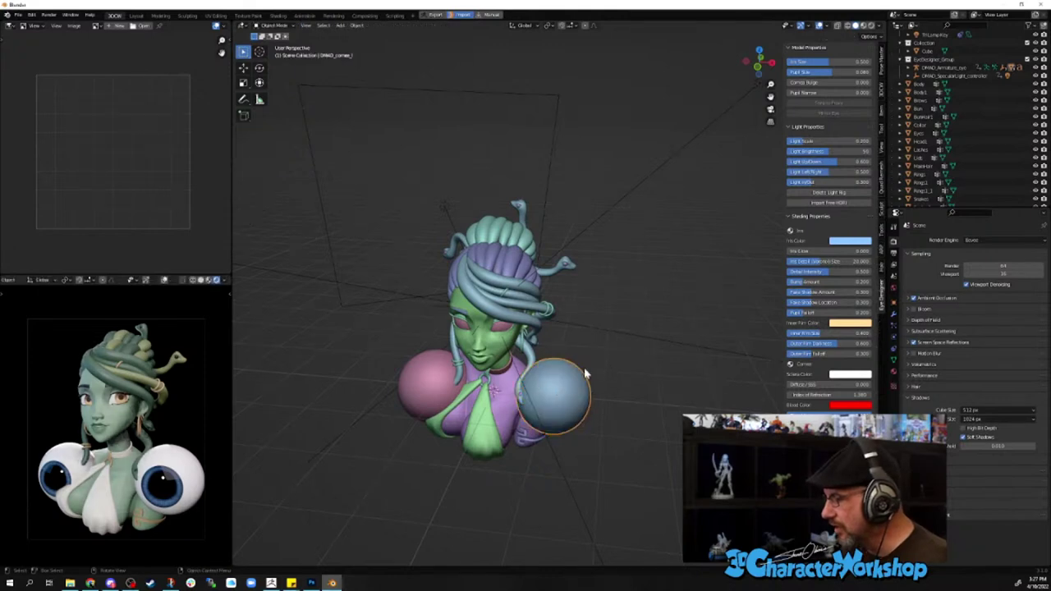
# - Check the interaction mode and editor type lists, then orbit to a side view of the bust
pyautogui.click(271, 25)
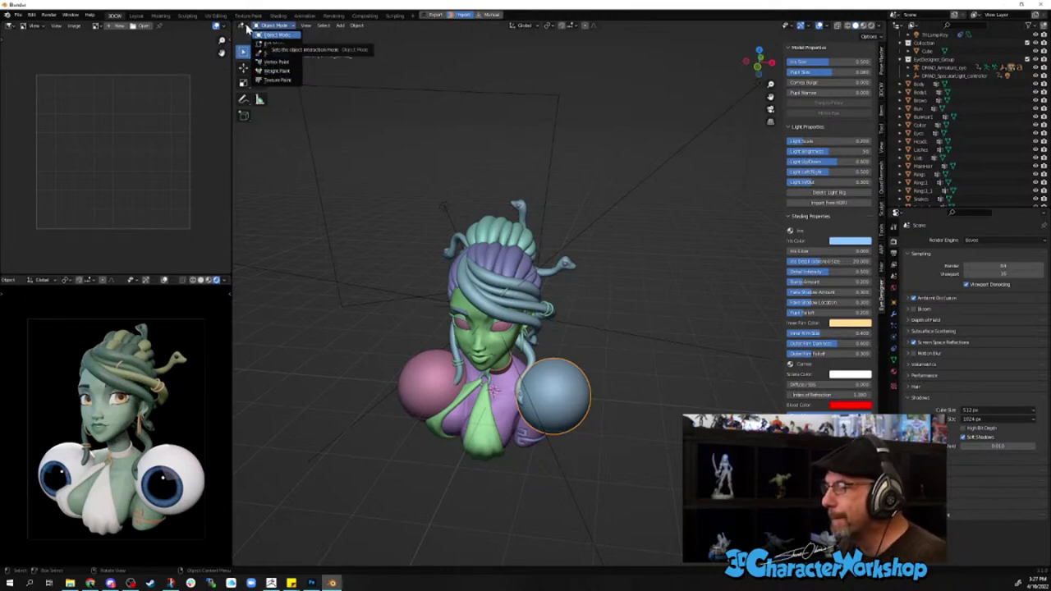
pyautogui.click(246, 27)
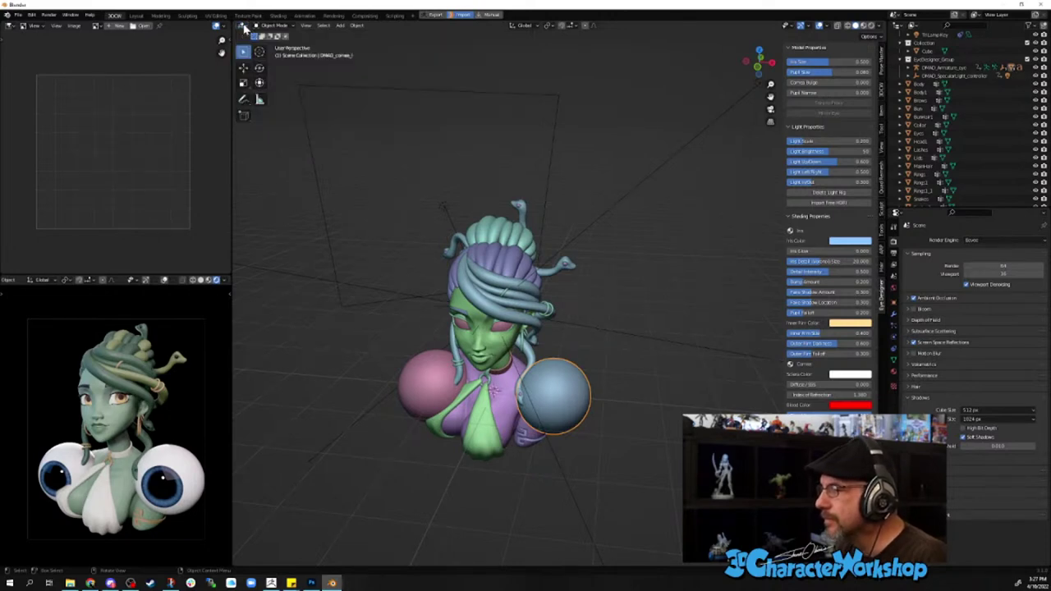
pyautogui.scroll(-3, 607, 378)
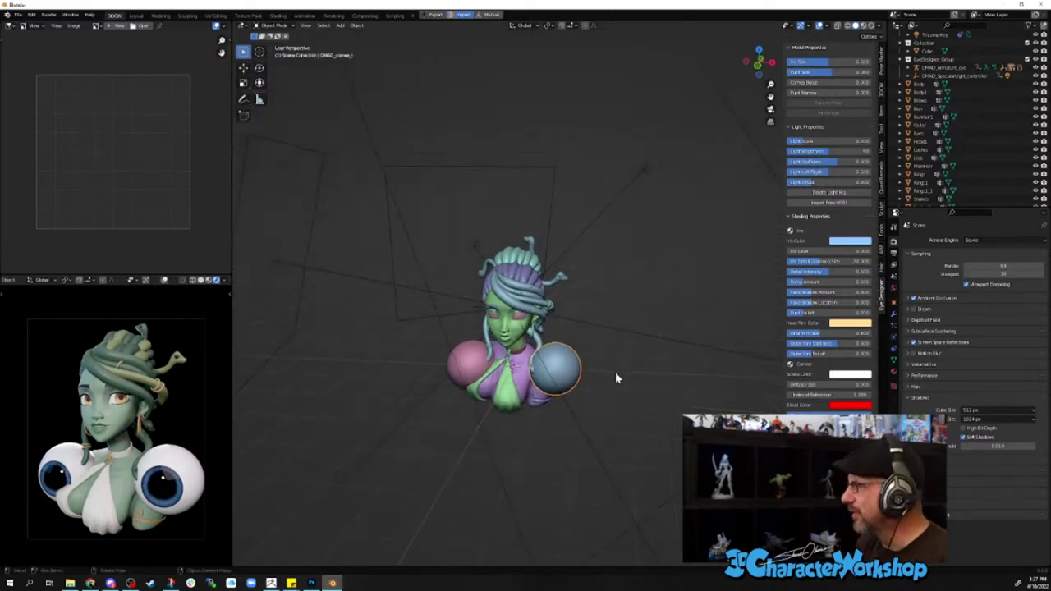
pyautogui.scroll(2, 604, 383)
pyautogui.moveTo(659, 347); pyautogui.dragTo(626, 369, button='middle')
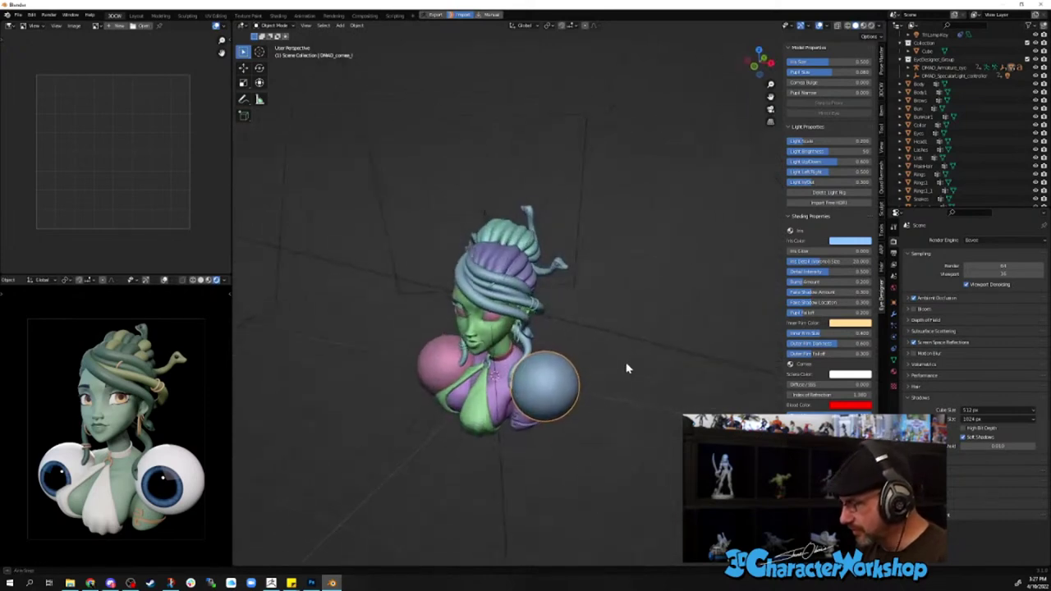
pyautogui.scroll(2, 523, 314)
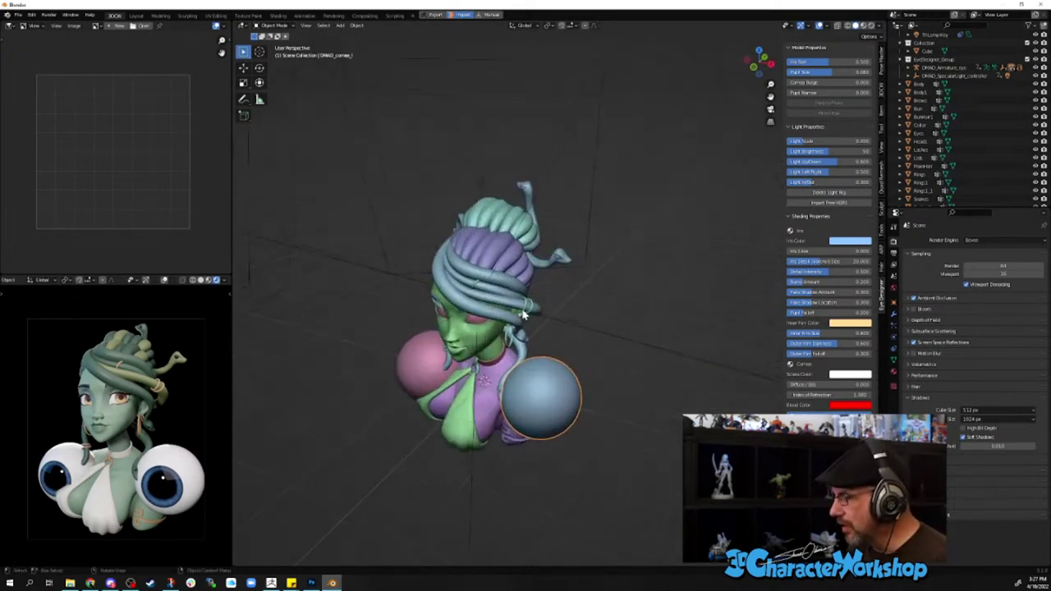
# - Enable Bones in the viewport overlays and select the eye armature's bone circle
pyautogui.click(826, 26)
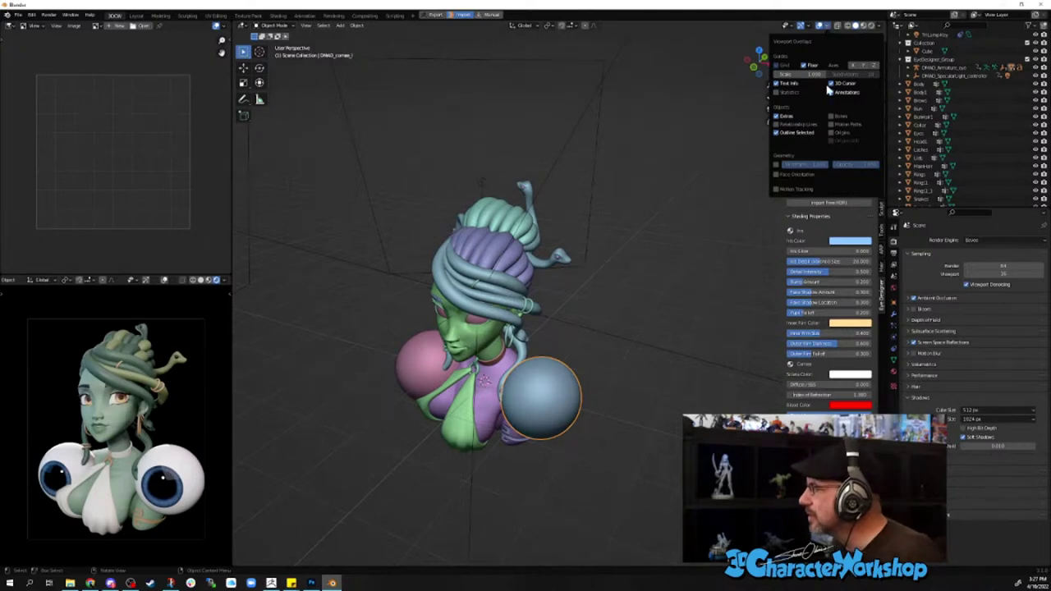
pyautogui.click(832, 116)
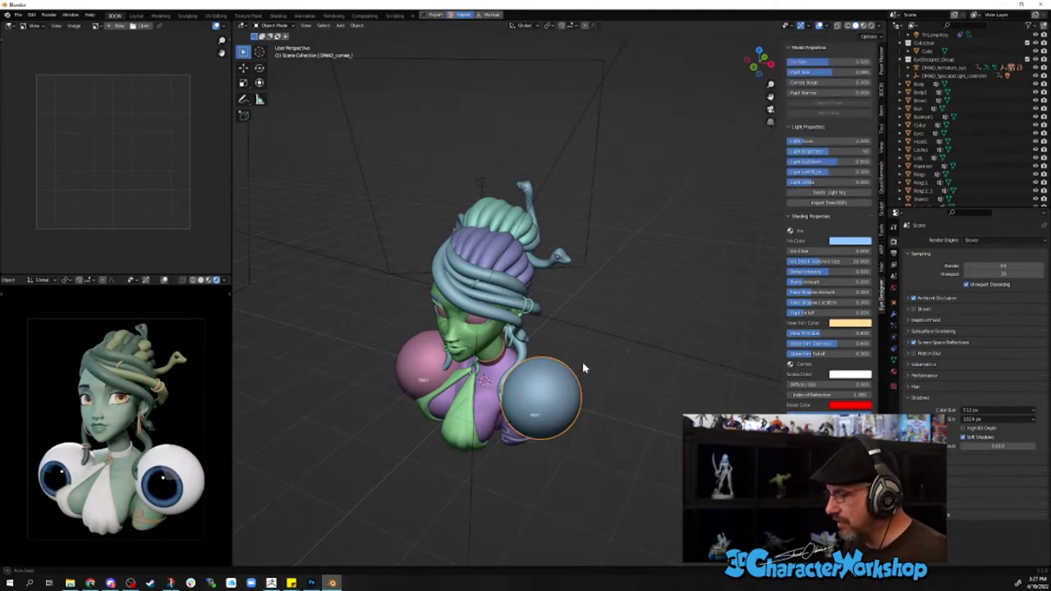
pyautogui.moveTo(582, 361); pyautogui.dragTo(604, 363, button='middle')
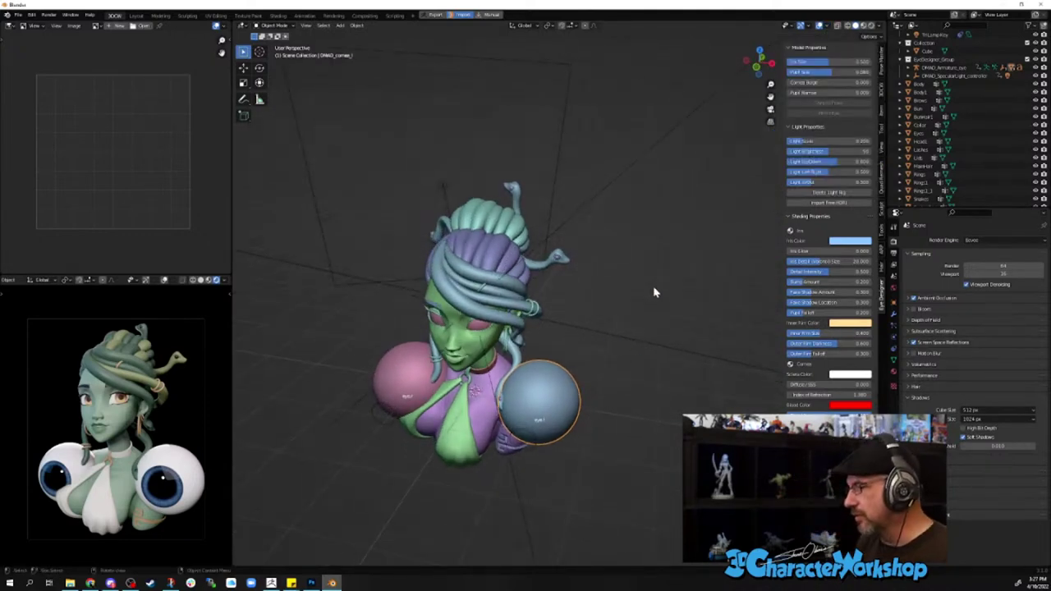
pyautogui.moveTo(654, 291); pyautogui.dragTo(508, 467, button='middle')
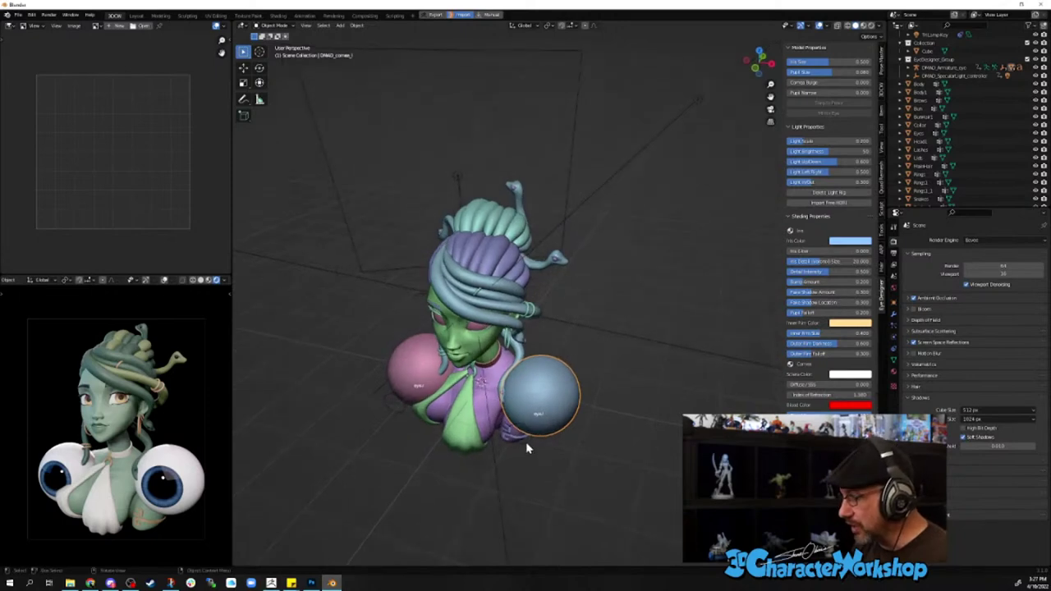
pyautogui.click(527, 444)
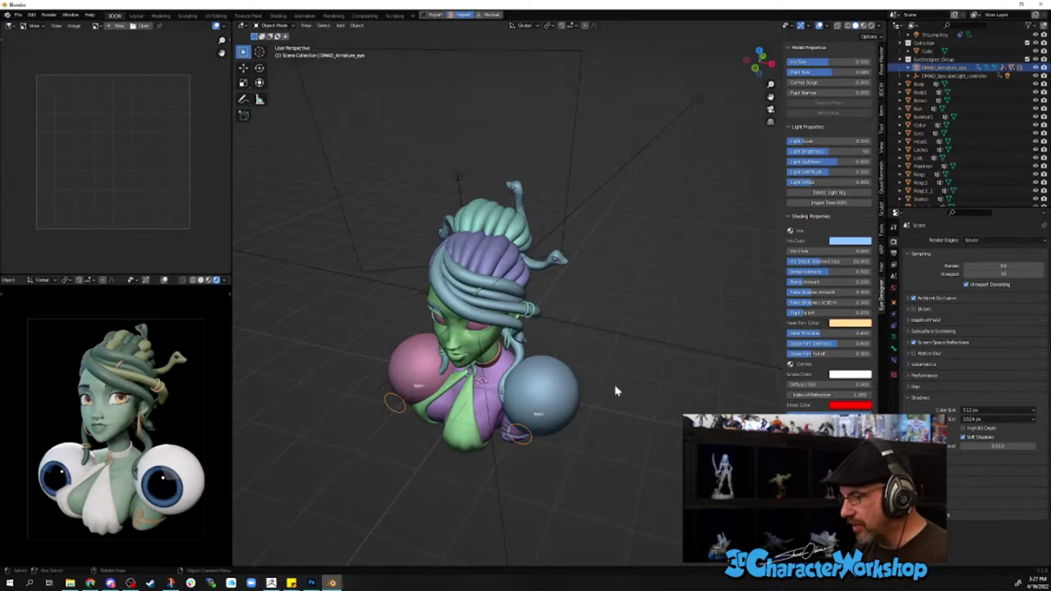
# - View the bust from higher up, check the overlay settings, and open the armature's mode dropdown
pyautogui.moveTo(594, 355); pyautogui.dragTo(603, 341, button='middle')
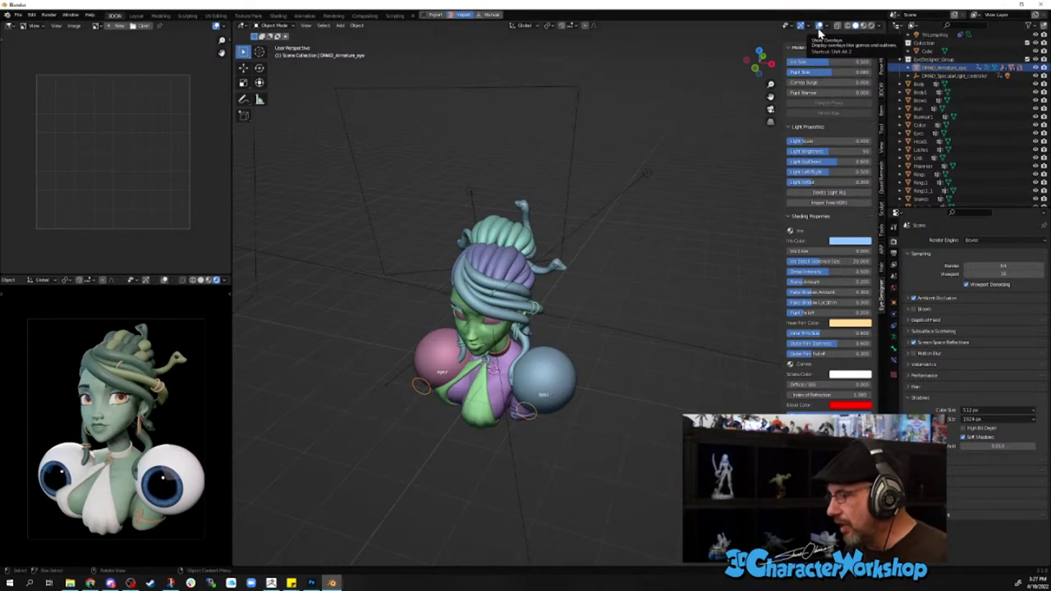
pyautogui.click(827, 29)
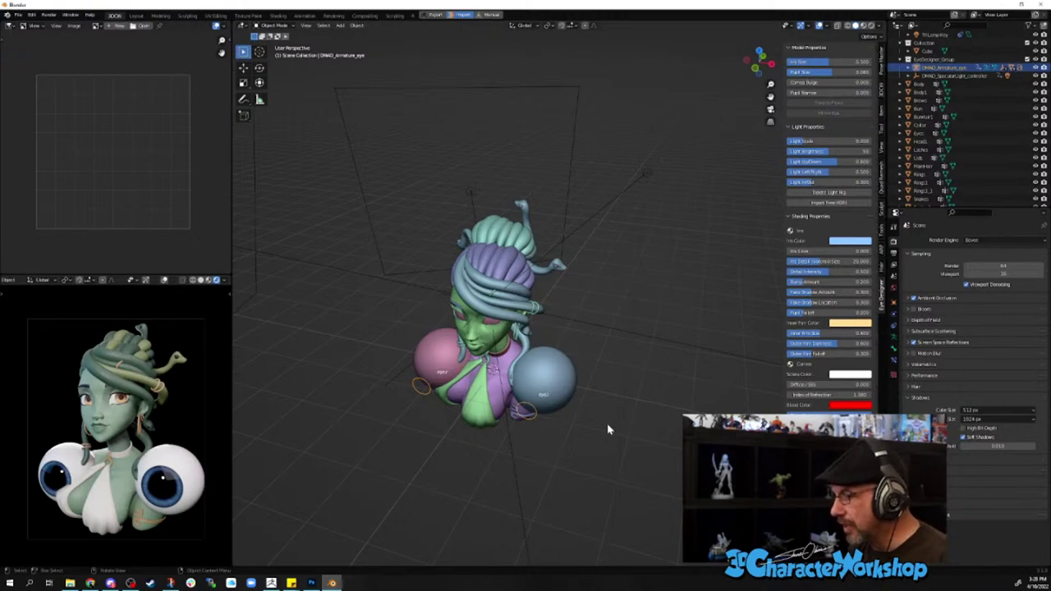
pyautogui.click(274, 25)
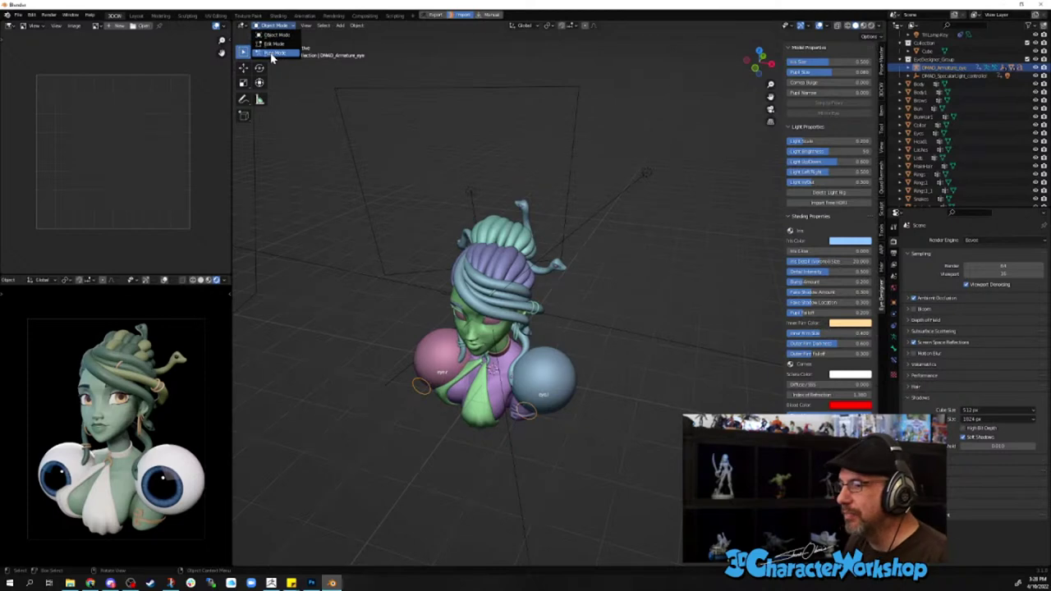
# - Put the eye armature in Pose Mode, then move and scale down the round eye control bone
pyautogui.click(272, 53)
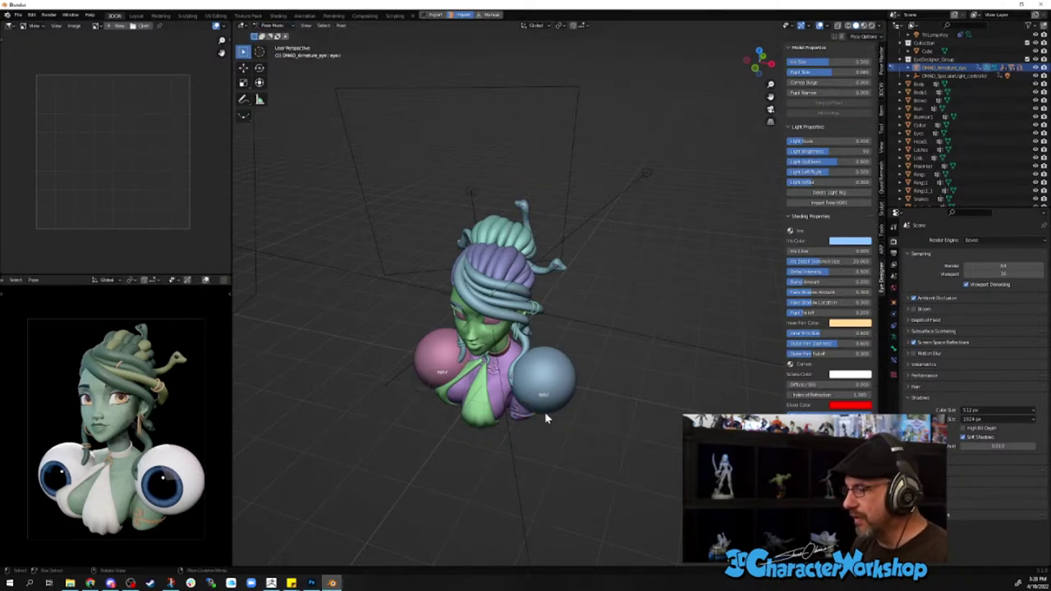
pyautogui.scroll(2, 582, 418)
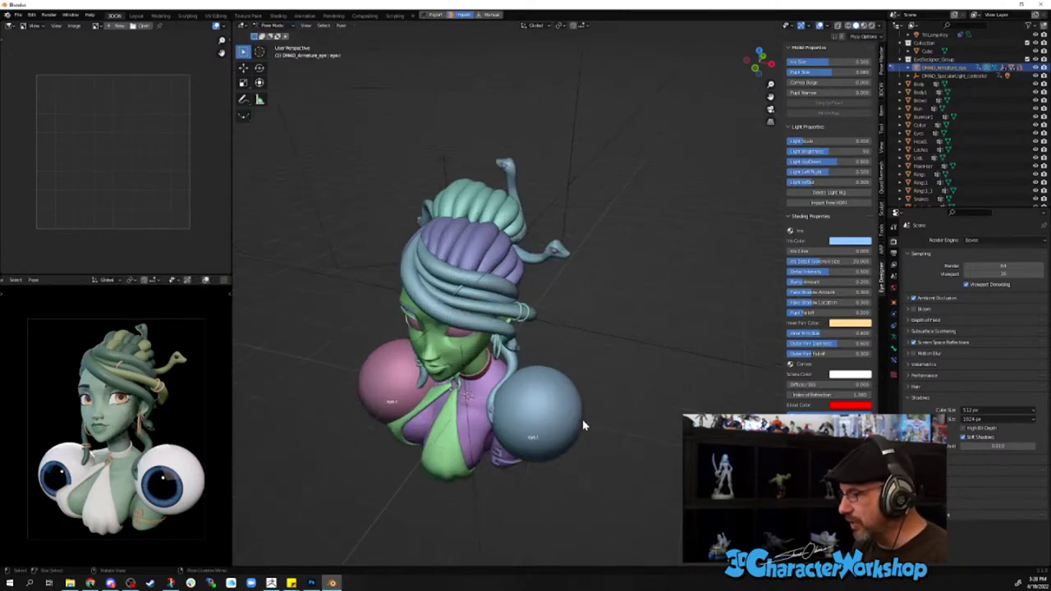
pyautogui.click(519, 466)
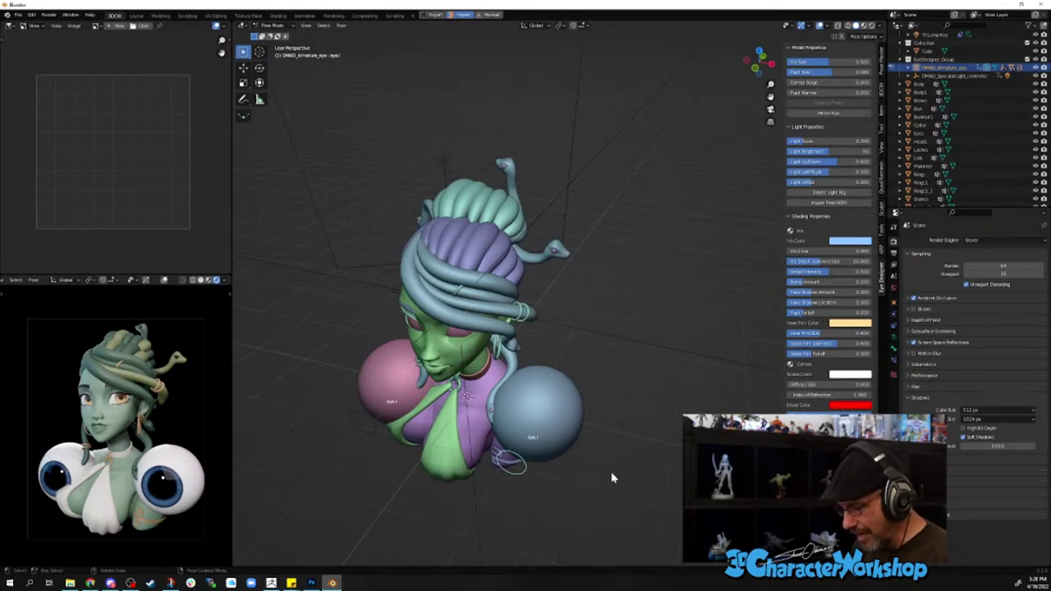
pyautogui.moveTo(612, 477); pyautogui.dragTo(593, 448, button='middle')
pyautogui.press('g')
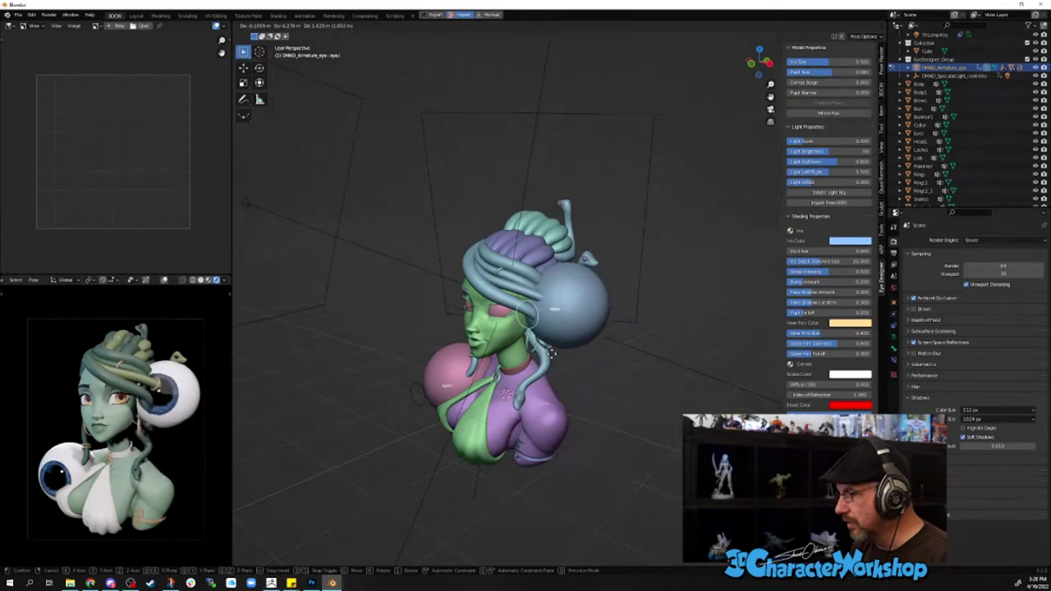
pyautogui.click(627, 424)
pyautogui.moveTo(627, 424); pyautogui.dragTo(641, 451, button='middle')
pyautogui.press('s')
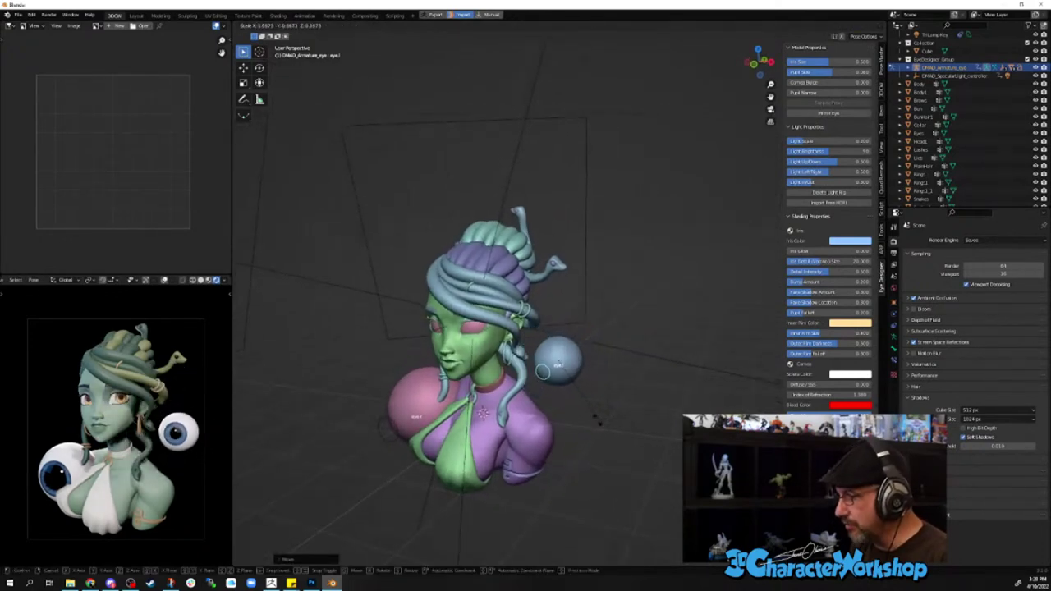
pyautogui.click(656, 408)
pyautogui.moveTo(657, 408)
pyautogui.mouseDown(button='middle')
pyautogui.moveTo(676, 392)
pyautogui.moveTo(662, 410)
pyautogui.mouseUp(button='middle')
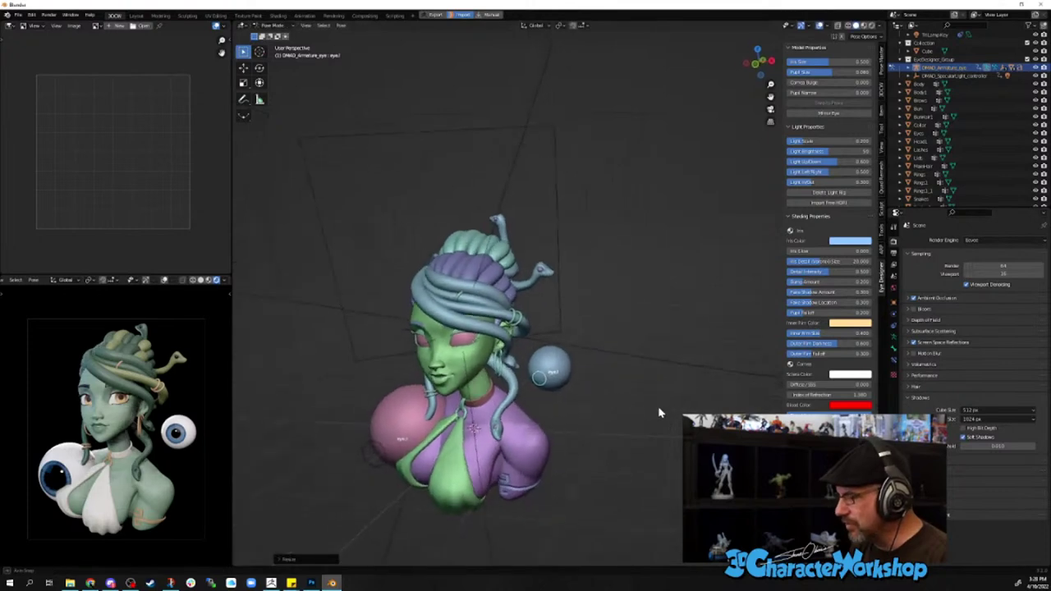
# - Zoom in on the bust and switch to Front Orthographic view with Numpad 1
pyautogui.moveTo(615, 248)
pyautogui.mouseDown(button='middle')
pyautogui.moveTo(648, 249)
pyautogui.moveTo(614, 249)
pyautogui.mouseUp(button='middle')
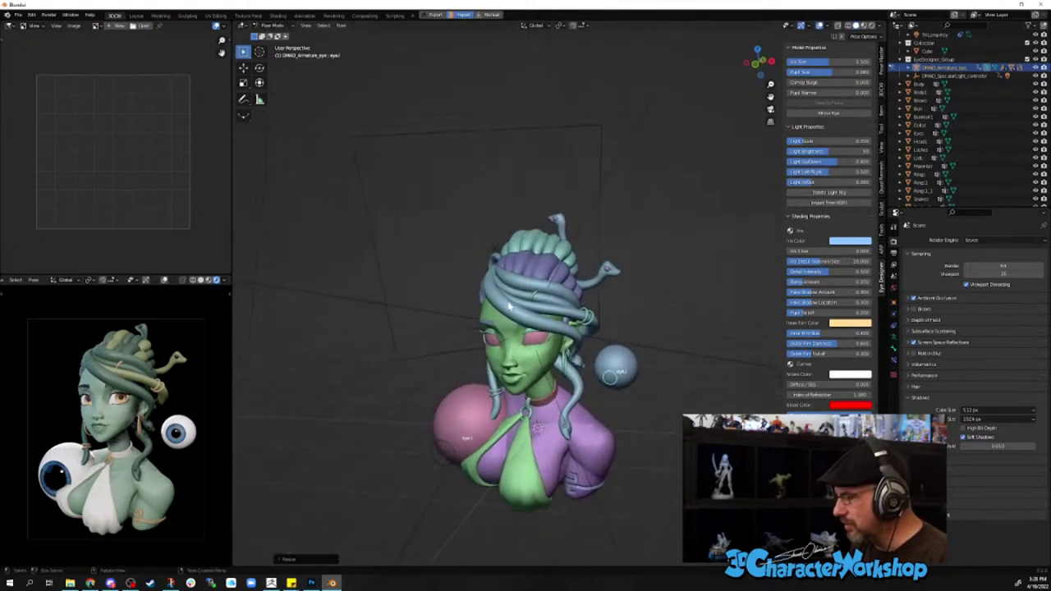
pyautogui.scroll(2, 508, 306)
pyautogui.scroll(1, 509, 306)
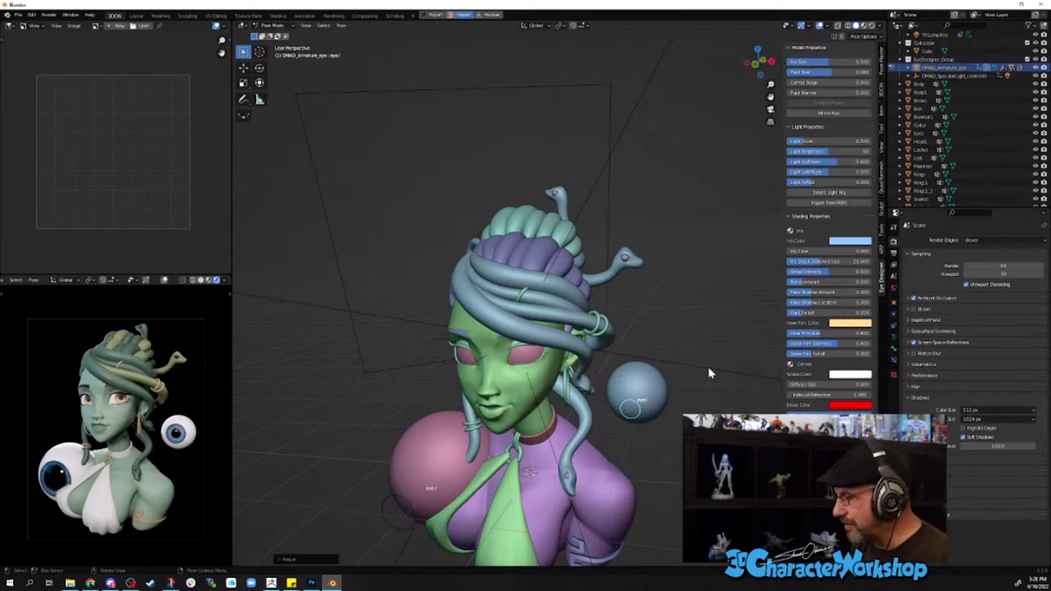
pyautogui.moveTo(611, 408); pyautogui.dragTo(618, 408, button='middle')
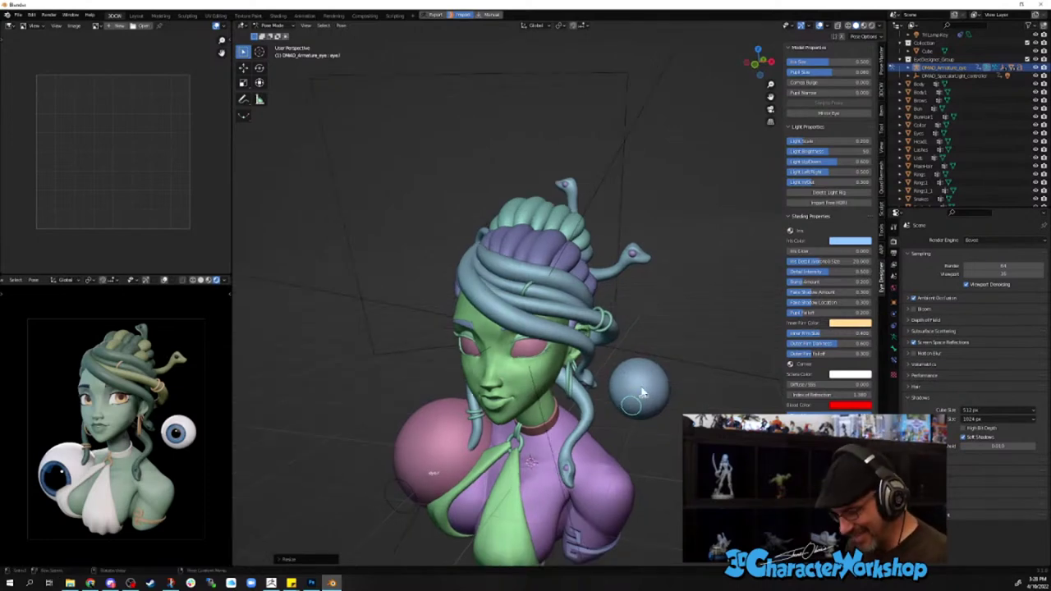
pyautogui.press('KP_1')
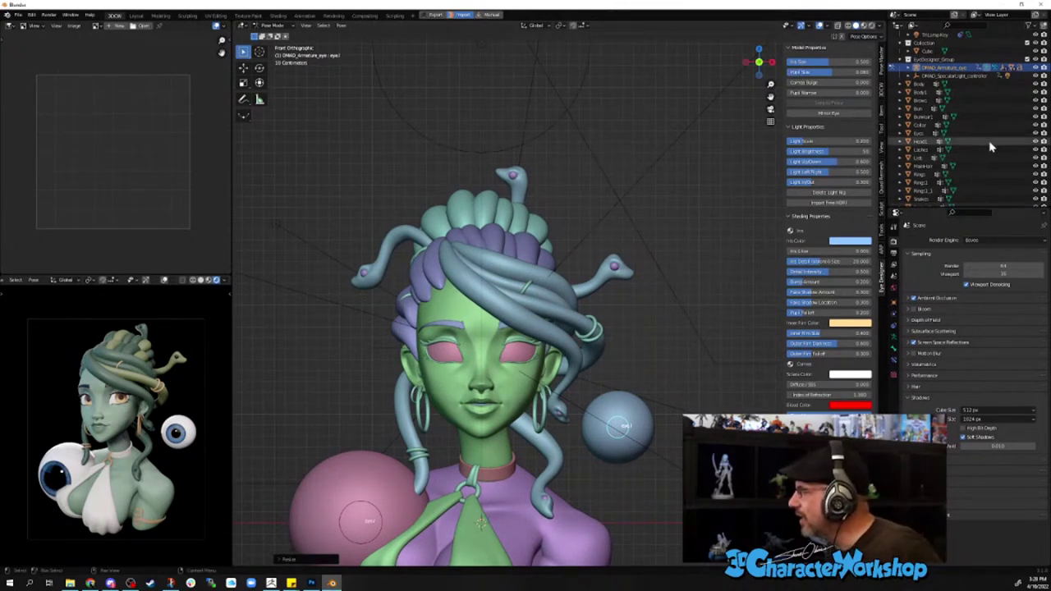
# - Hide Head1 and move the eye controller, adjusting its depth in right side view
pyautogui.click(1035, 142)
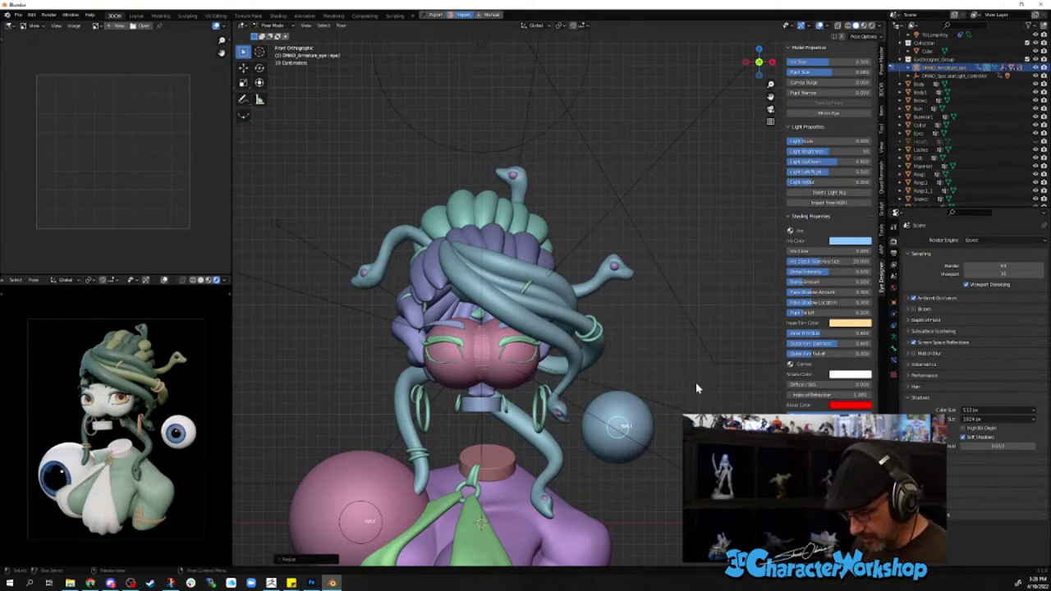
pyautogui.press('g')
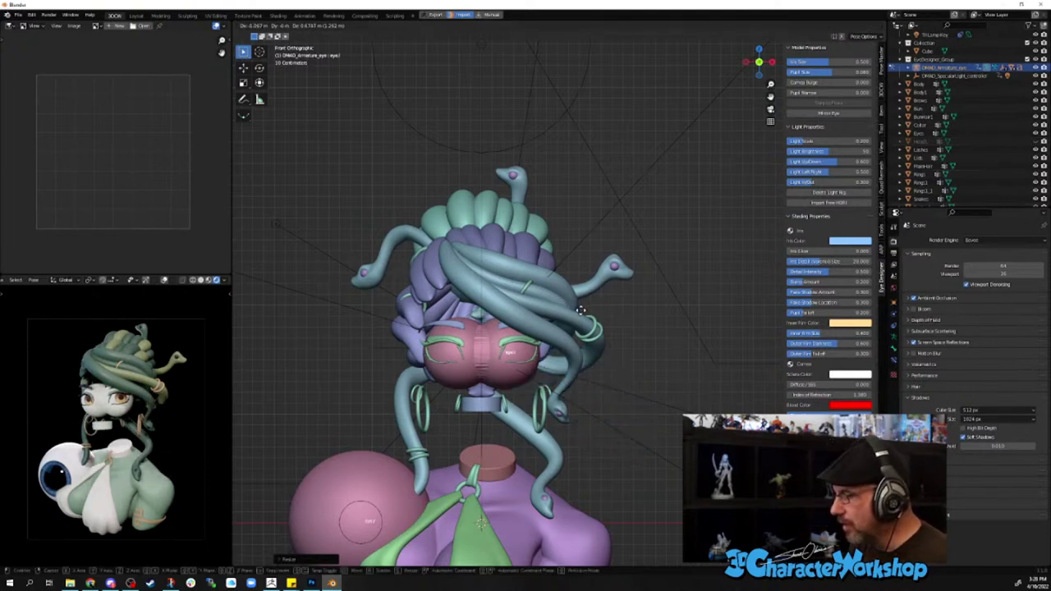
pyautogui.click(580, 315)
pyautogui.press('KP_3')
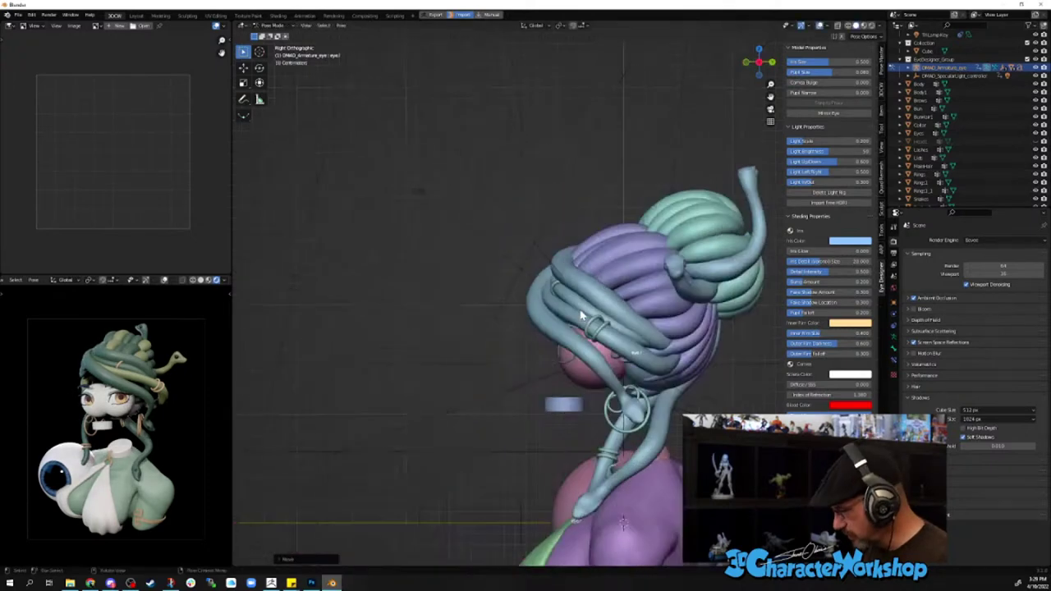
pyautogui.press('g')
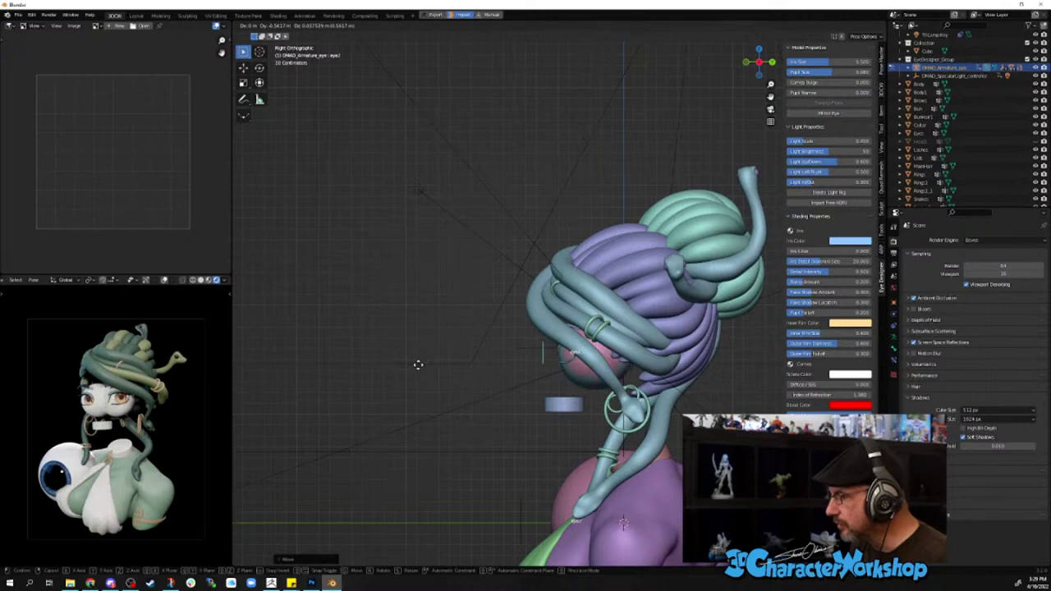
pyautogui.click(425, 367)
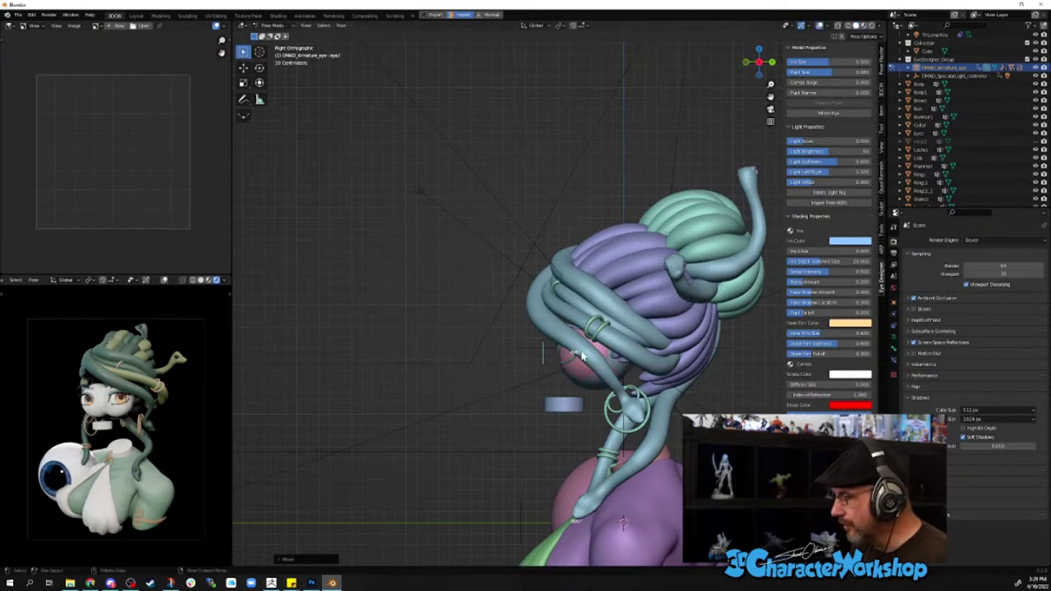
# - Fine-tune the eye controller's position over the right eye in front view
pyautogui.scroll(2, 587, 382)
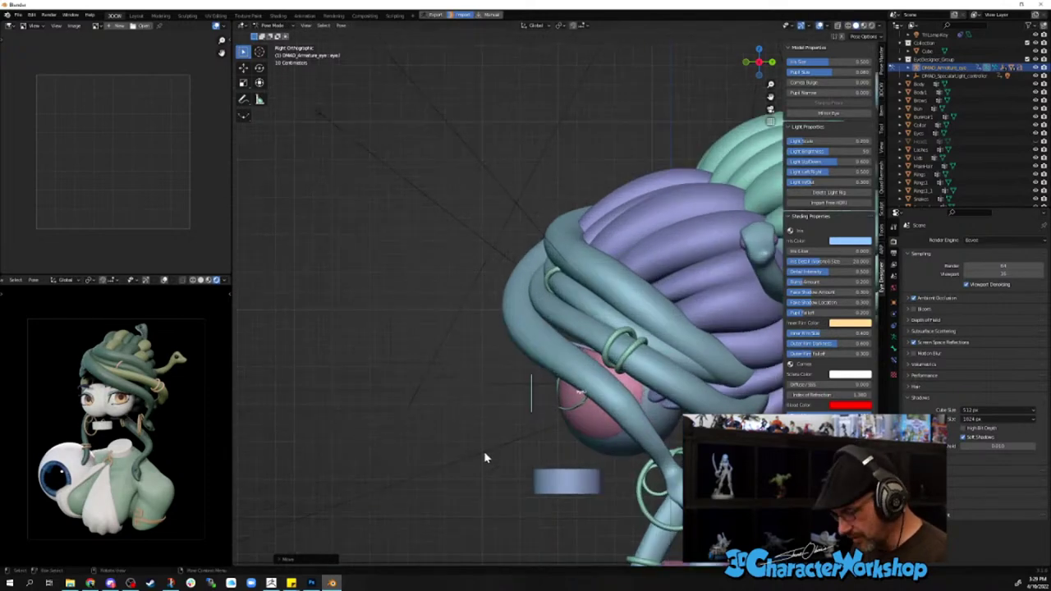
pyautogui.press('g')
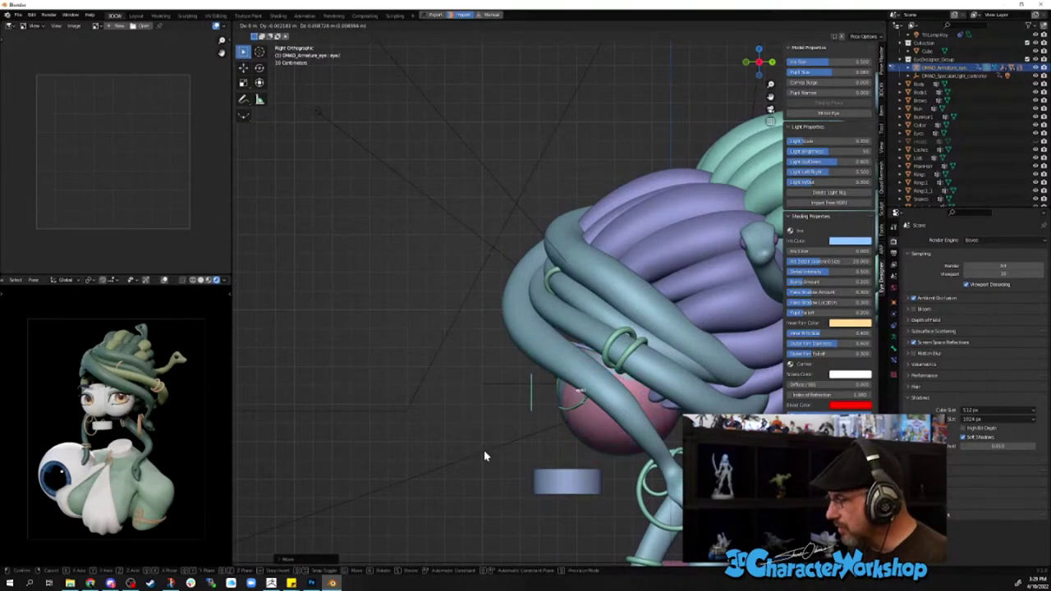
pyautogui.click(485, 455)
pyautogui.press('KP_1')
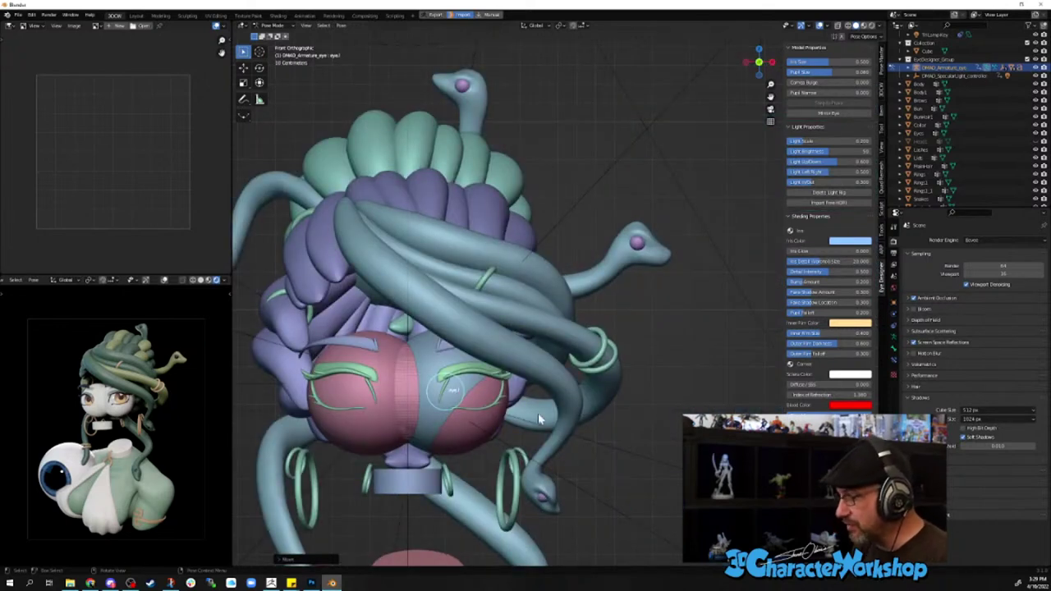
pyautogui.press('g')
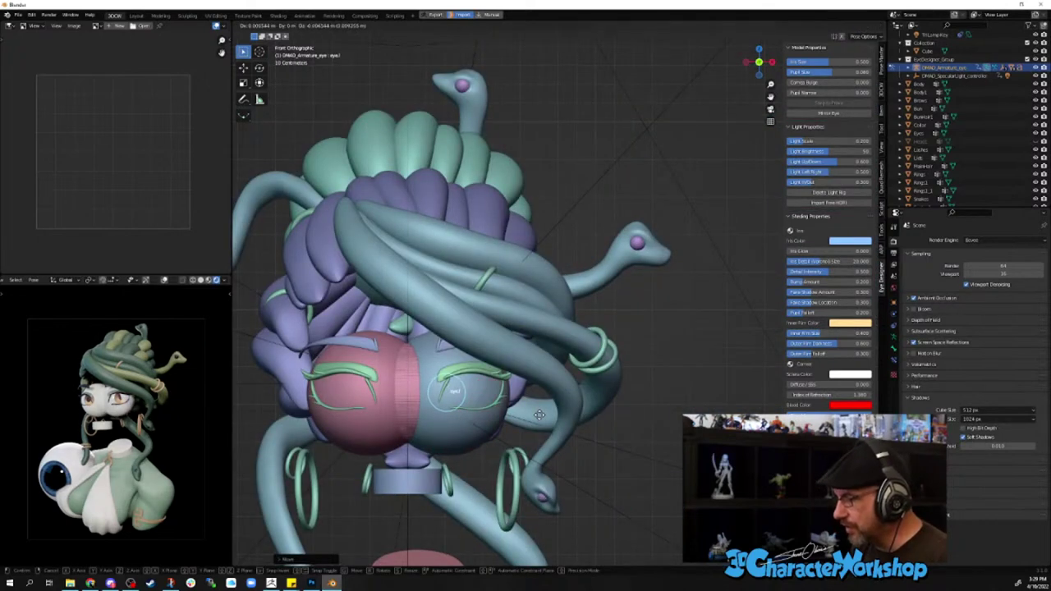
pyautogui.click(538, 414)
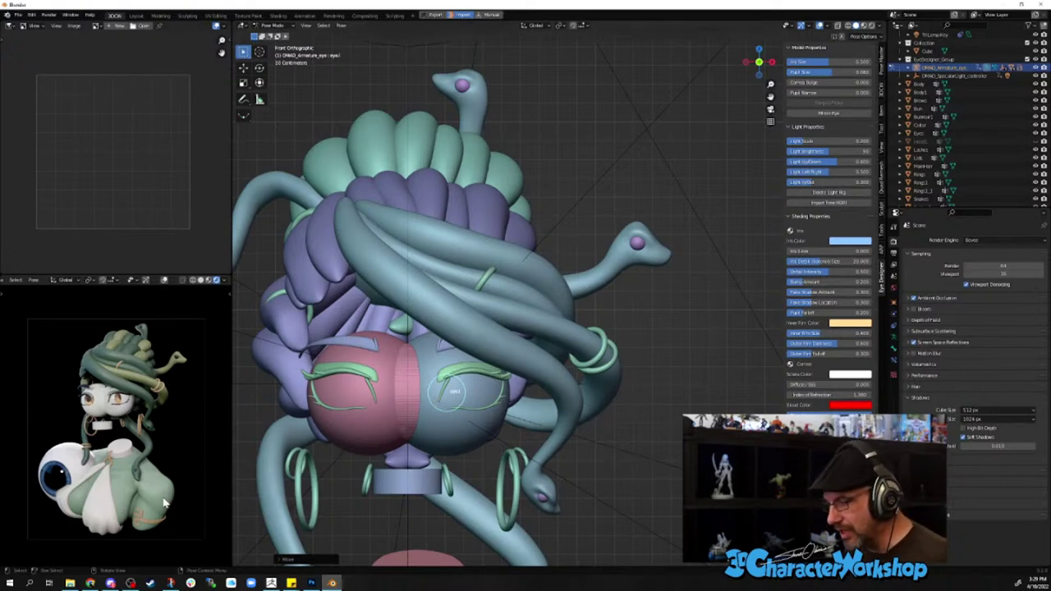
# - Mirror the eye controller onto the left eye, show the head again, and hide the Eyes object
pyautogui.click(846, 114)
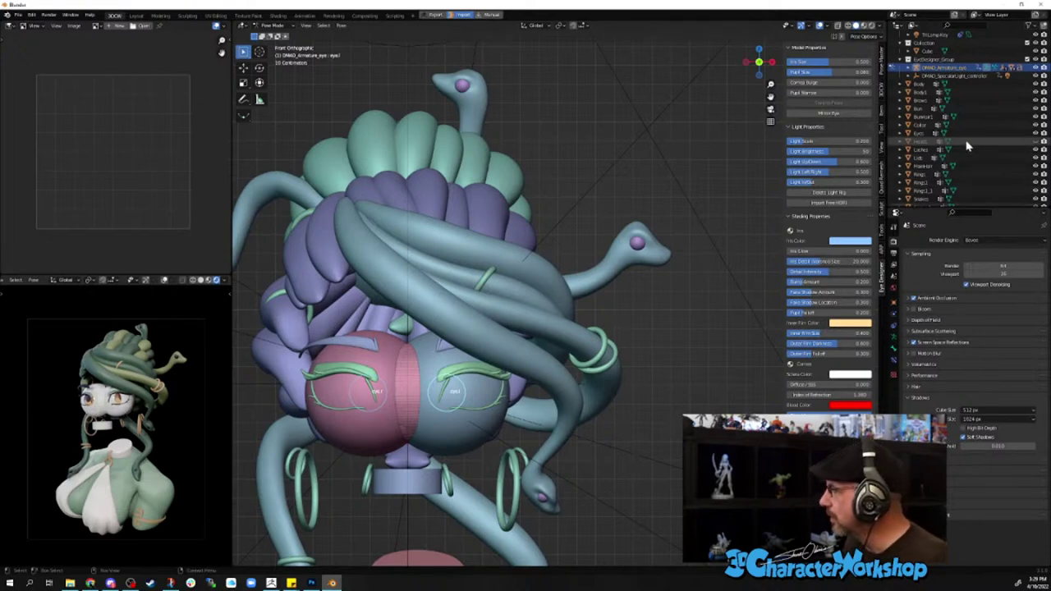
pyautogui.click(1037, 142)
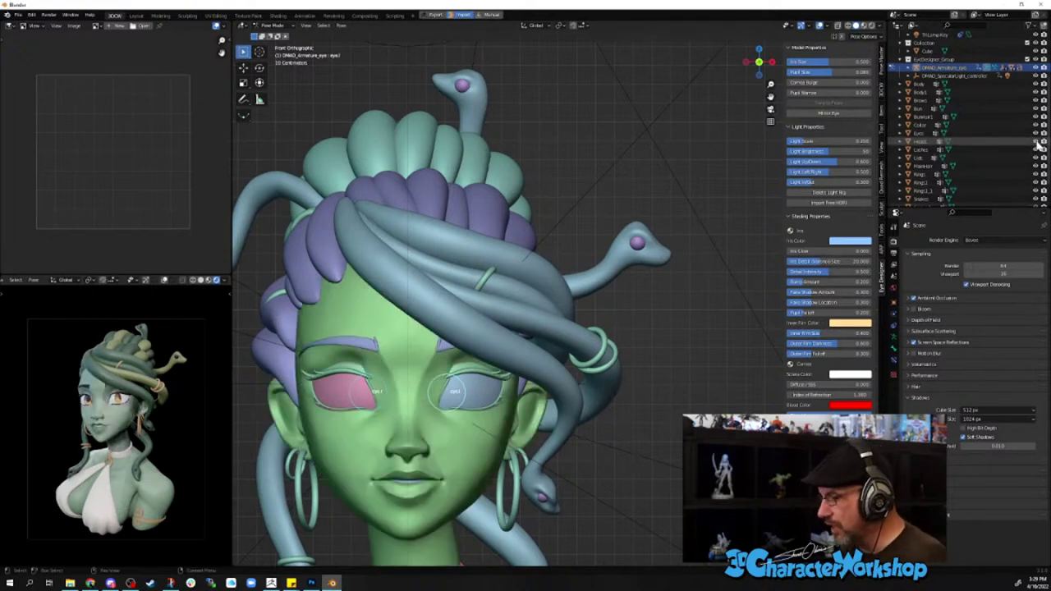
pyautogui.click(1036, 134)
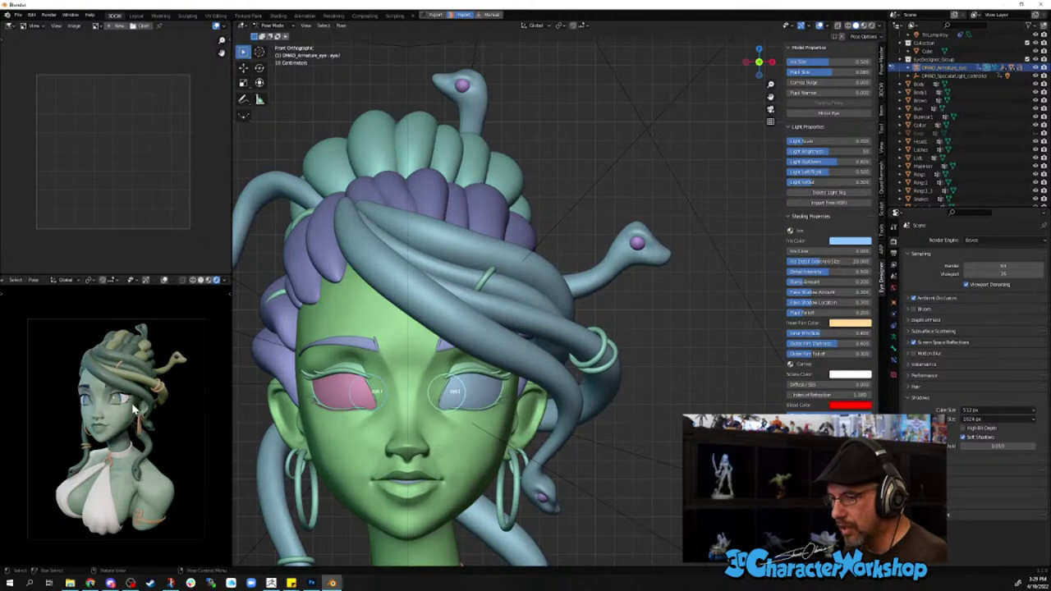
pyautogui.scroll(-2, 247, 401)
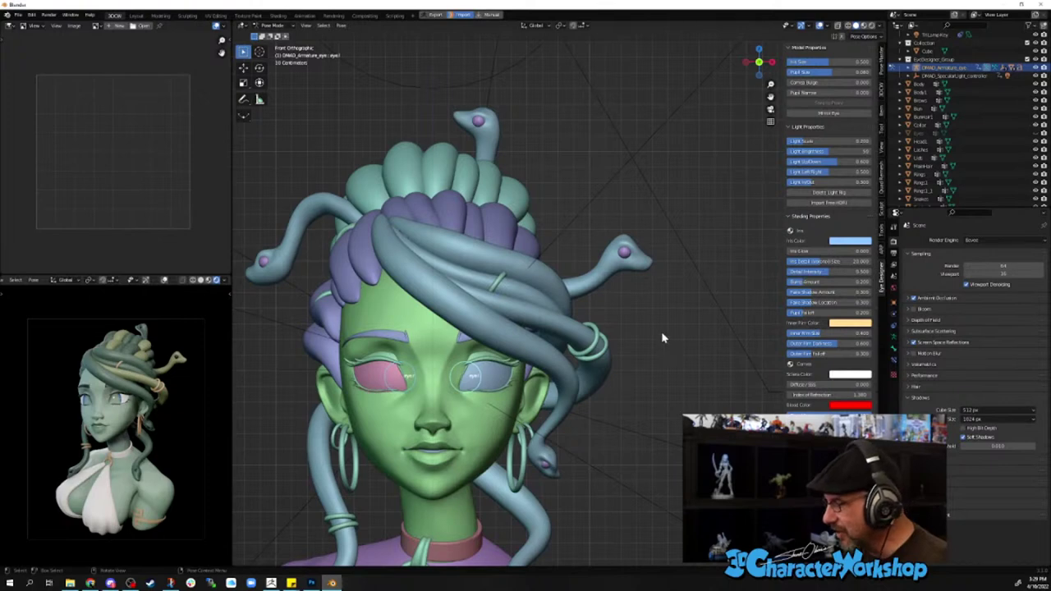
pyautogui.moveTo(661, 331); pyautogui.dragTo(721, 308, button='middle')
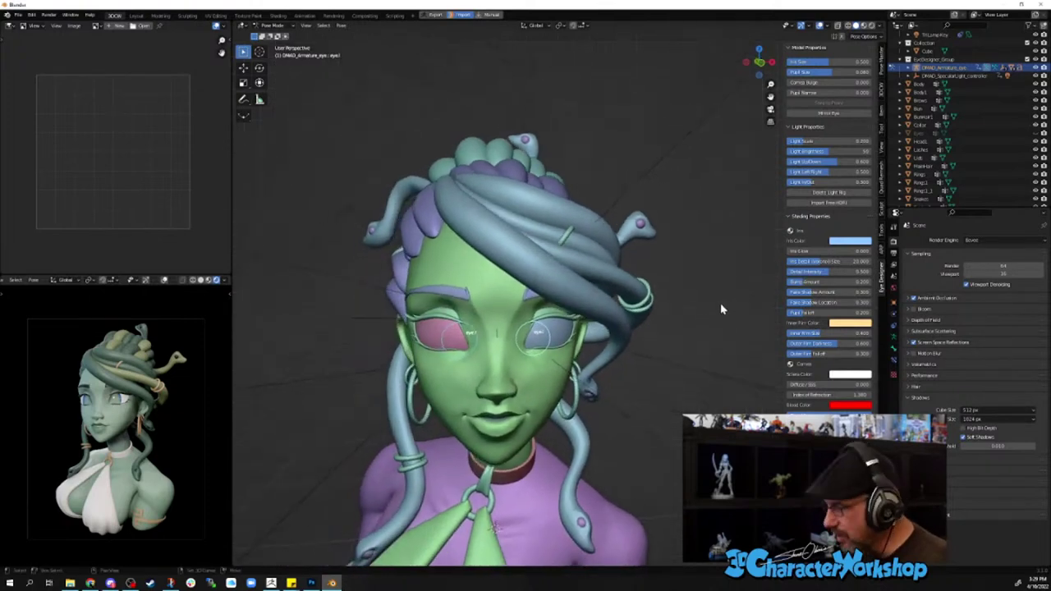
# - Switch viewport shading to Material Preview and inspect Medusa's face and blue irises up close
pyautogui.click(864, 27)
pyautogui.scroll(5, 519, 345)
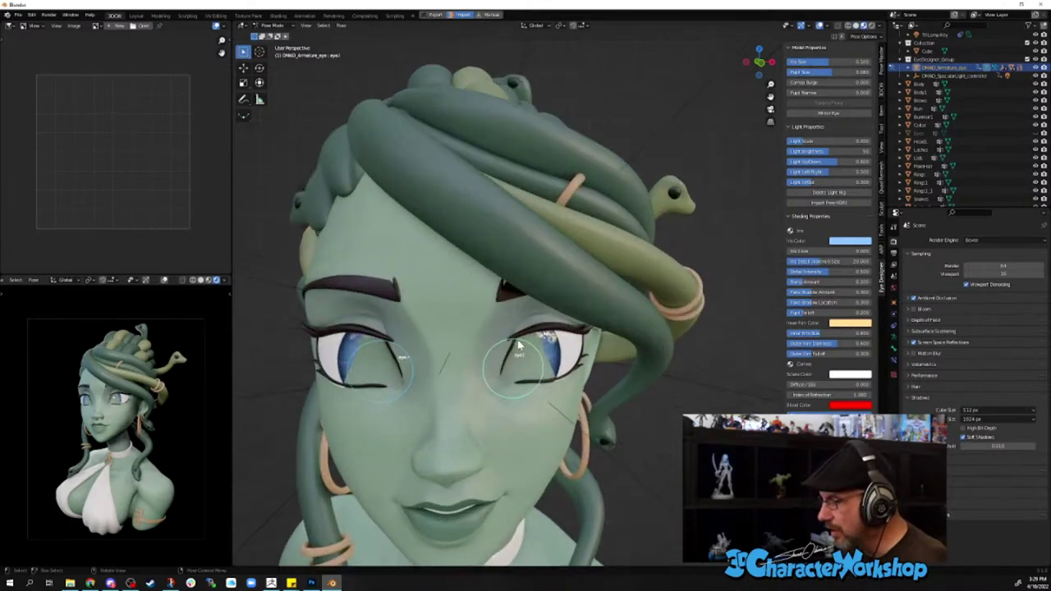
pyautogui.moveTo(540, 351); pyautogui.dragTo(482, 309, button='middle')
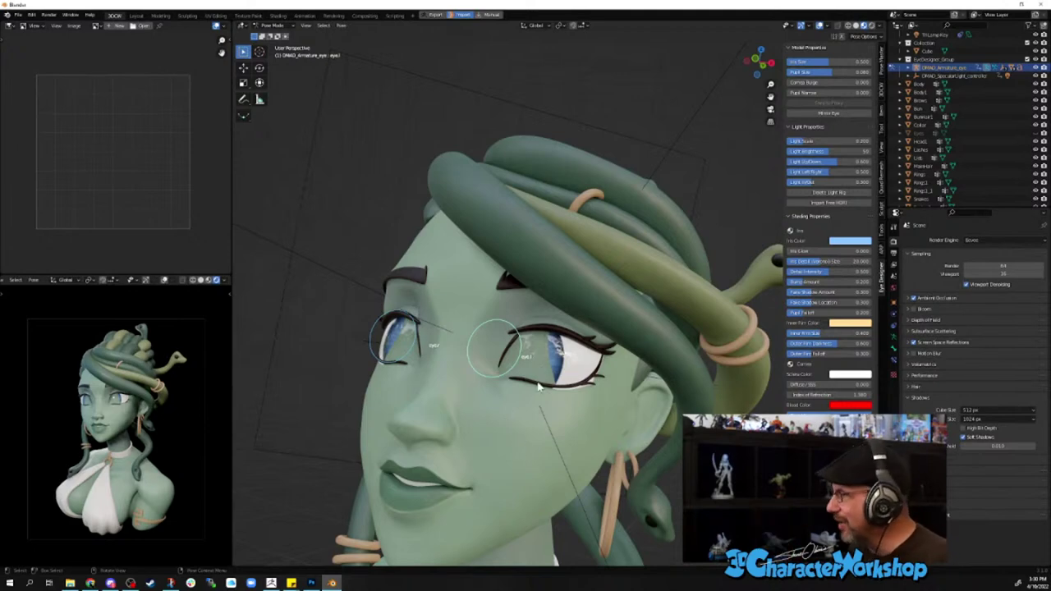
pyautogui.moveTo(538, 386); pyautogui.dragTo(532, 328, button='middle')
pyautogui.scroll(2, 531, 394)
pyautogui.scroll(-2, 522, 398)
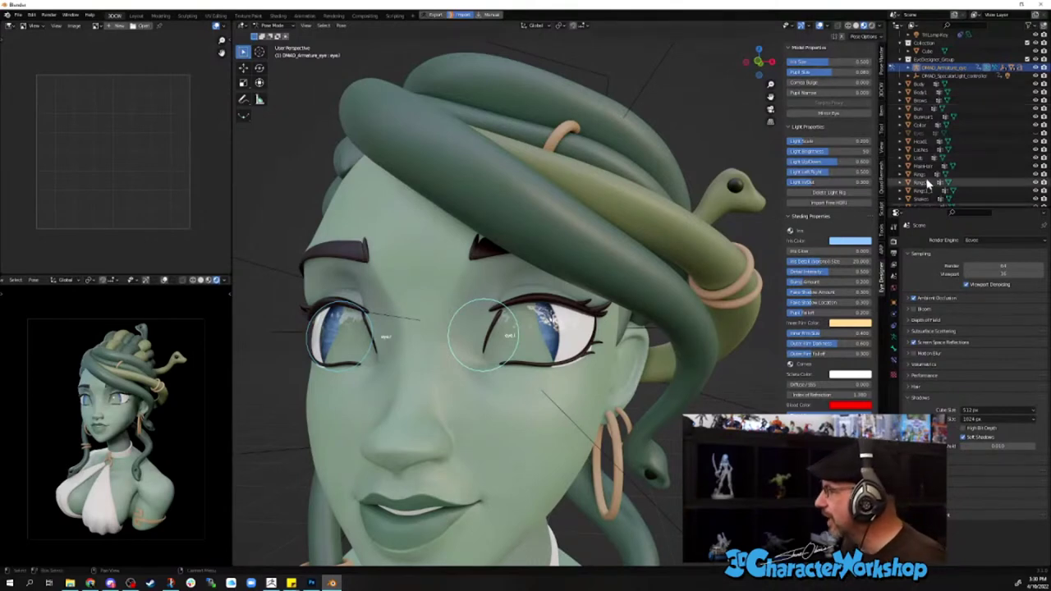
# - Hide Head1 and shrink both irises to an Iris Size of about 0.132
pyautogui.click(1036, 142)
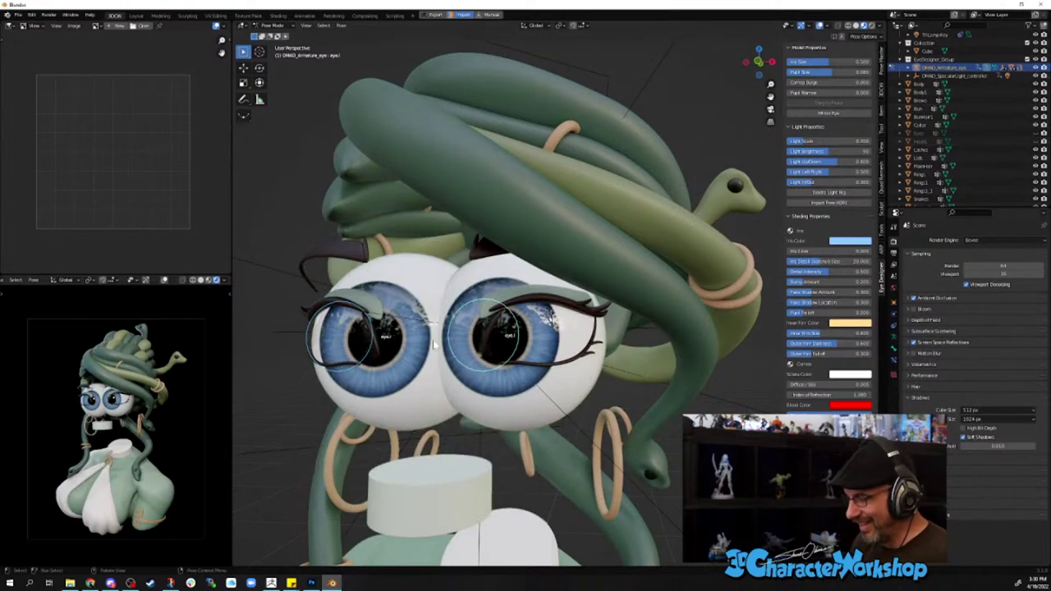
pyautogui.moveTo(431, 348); pyautogui.dragTo(484, 339, button='middle')
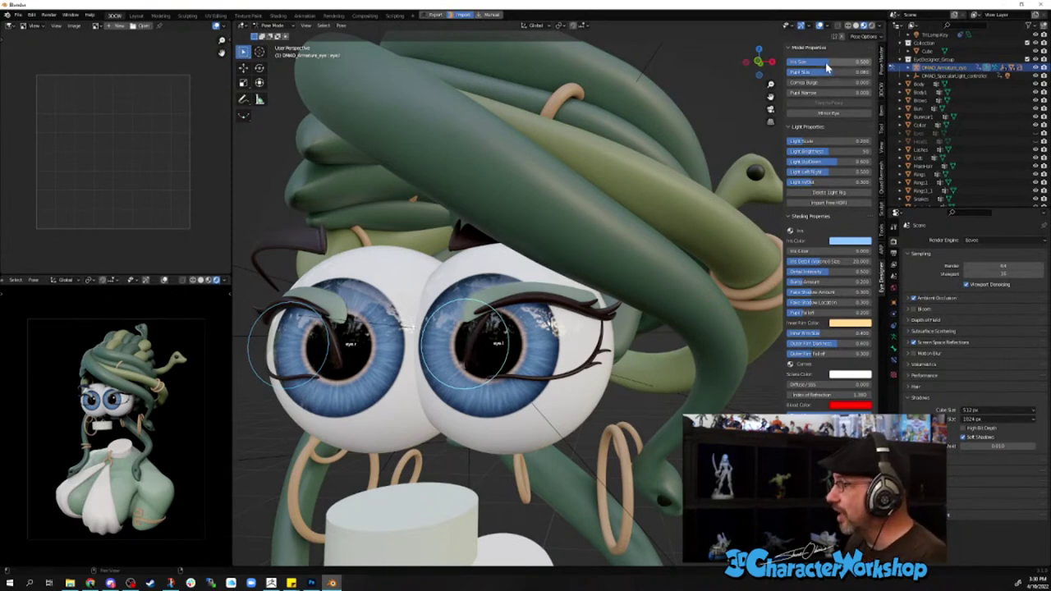
pyautogui.moveTo(827, 64); pyautogui.dragTo(800, 66)
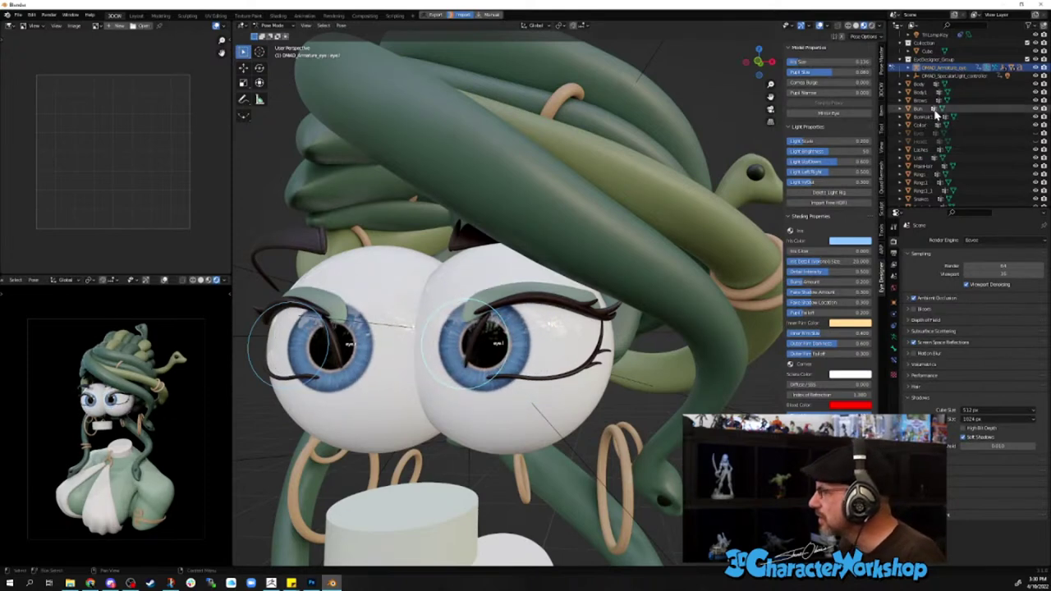
# - Compare the brown and blue iris versions, then lower Pupil Size from 0.080 to about 0.04
pyautogui.click(1036, 134)
pyautogui.click(1036, 134)
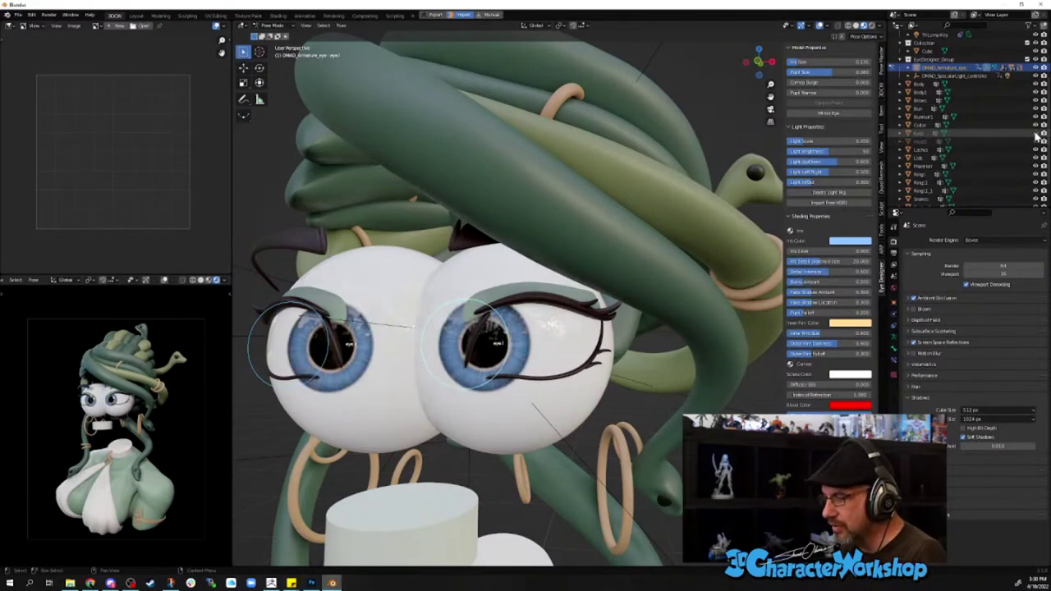
pyautogui.click(1036, 135)
pyautogui.click(1036, 134)
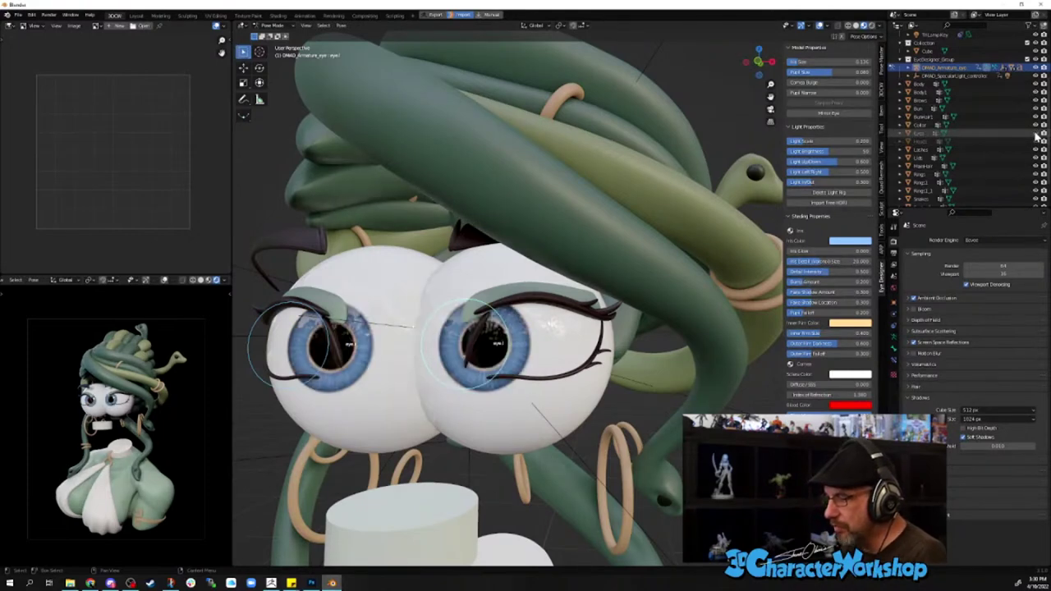
pyautogui.click(1036, 135)
pyautogui.click(1036, 135)
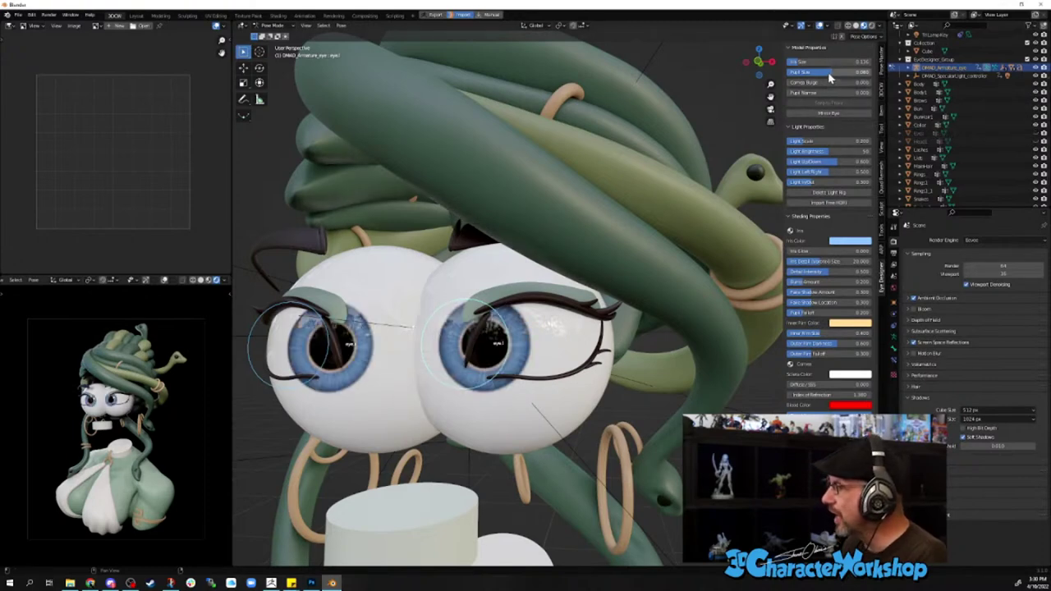
pyautogui.moveTo(827, 71)
pyautogui.mouseDown()
pyautogui.moveTo(812, 71)
pyautogui.moveTo(824, 72)
pyautogui.mouseUp()
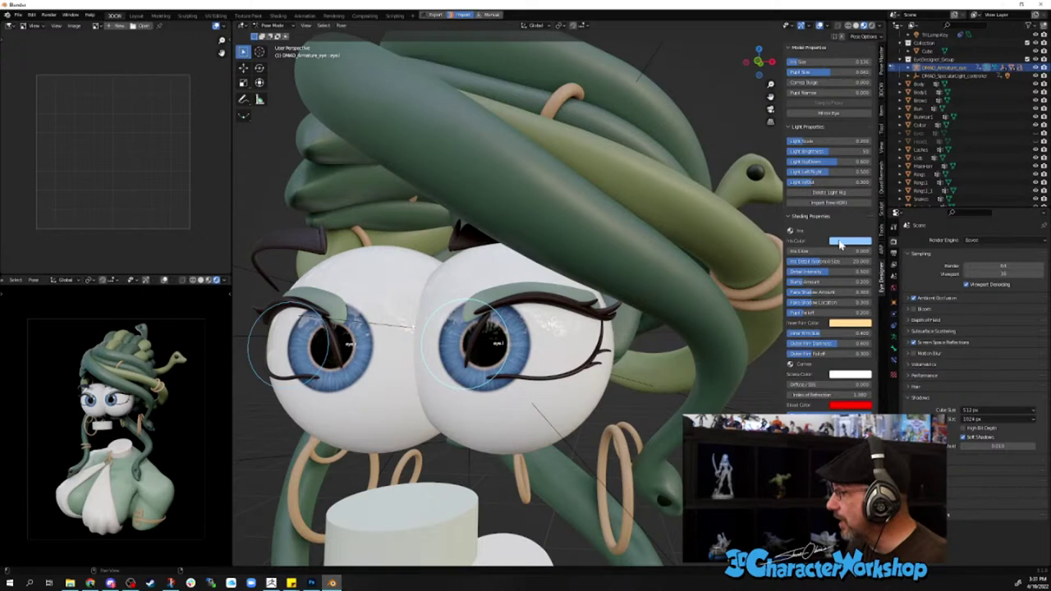
# - Change the iris colour from blue to a slightly desaturated light brown
pyautogui.click(840, 242)
pyautogui.click(857, 165)
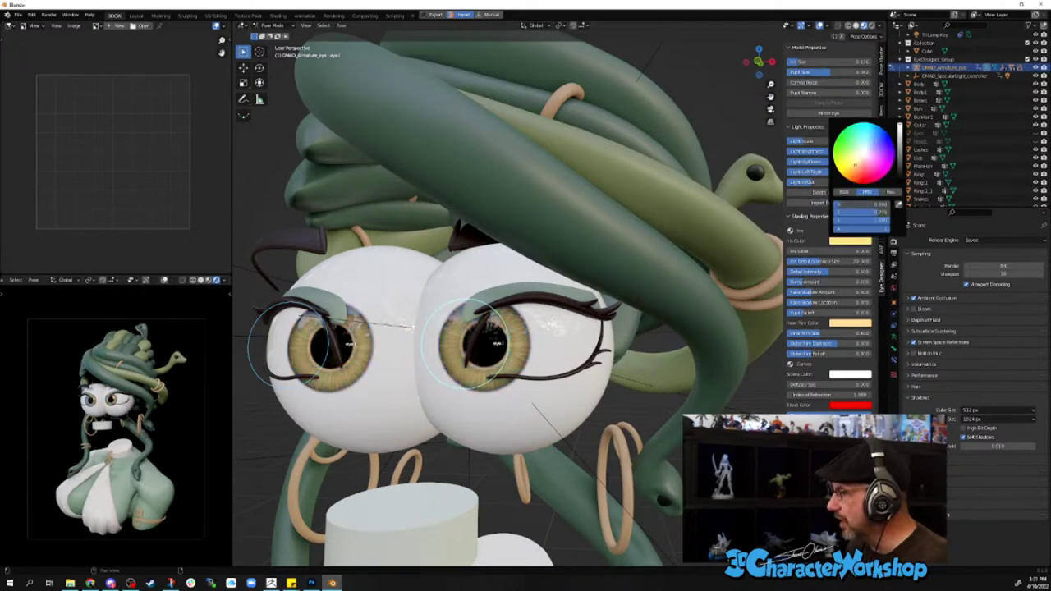
pyautogui.click(856, 164)
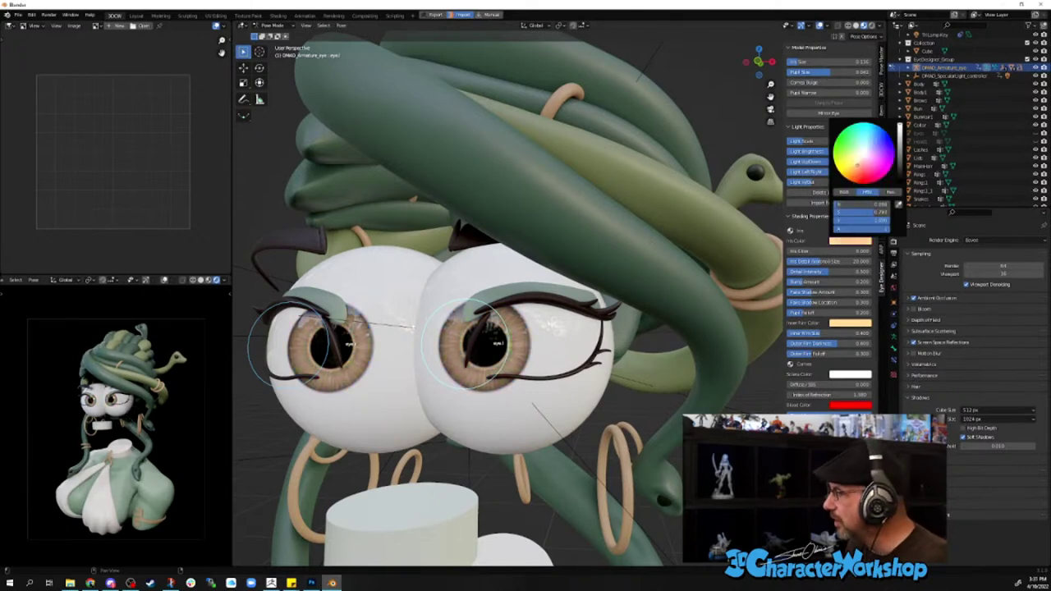
pyautogui.click(857, 167)
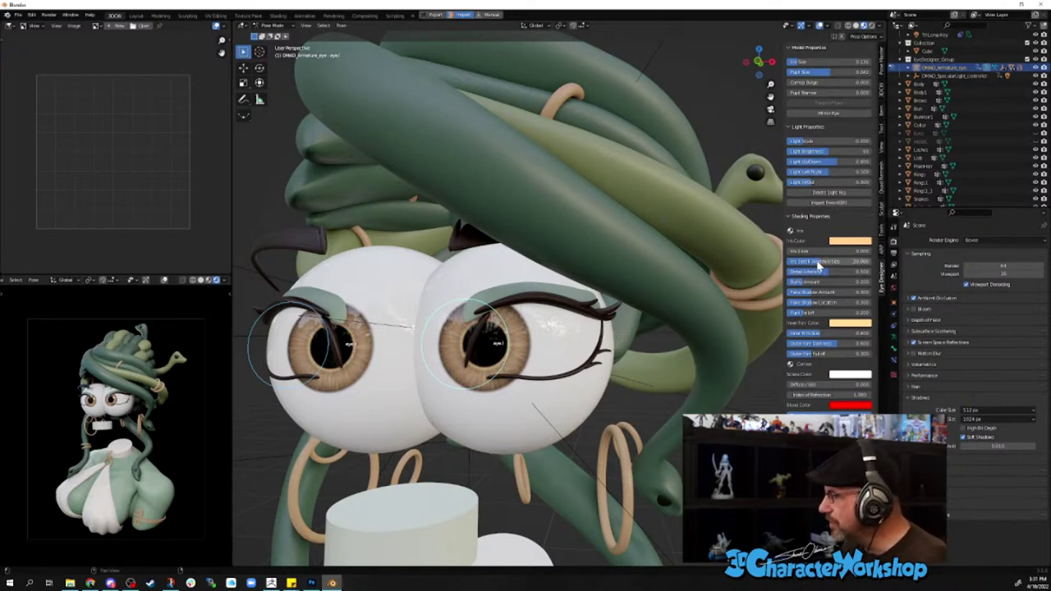
# - Lower the Iris Detail Gradient Size and Detail Intensity, then inspect both eyes from above
pyautogui.moveTo(818, 265)
pyautogui.mouseDown()
pyautogui.moveTo(803, 264)
pyautogui.moveTo(838, 263)
pyautogui.mouseUp()
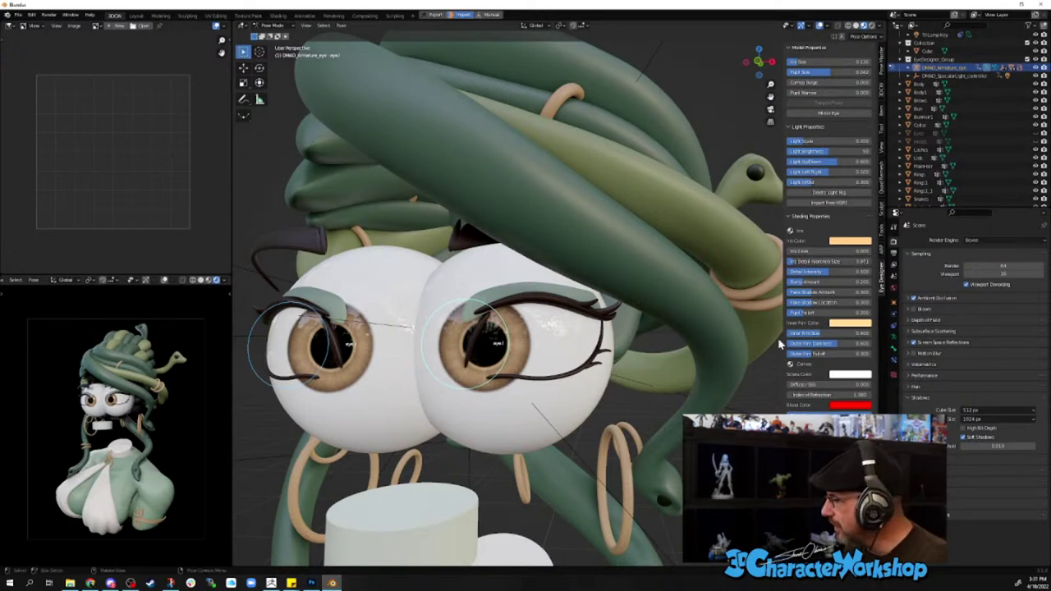
pyautogui.moveTo(827, 271); pyautogui.dragTo(788, 271)
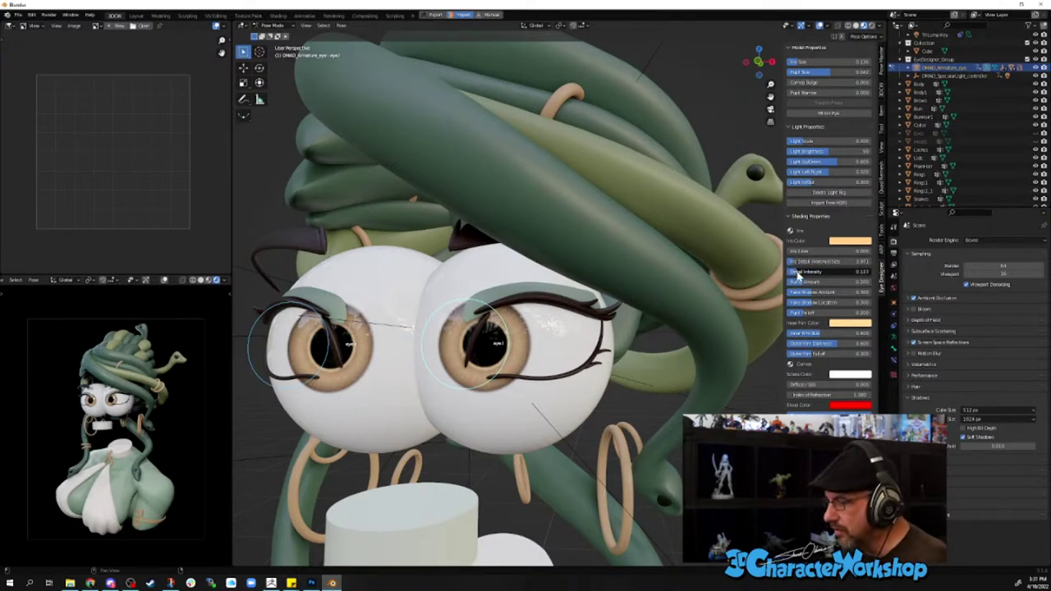
pyautogui.moveTo(797, 275); pyautogui.dragTo(809, 272)
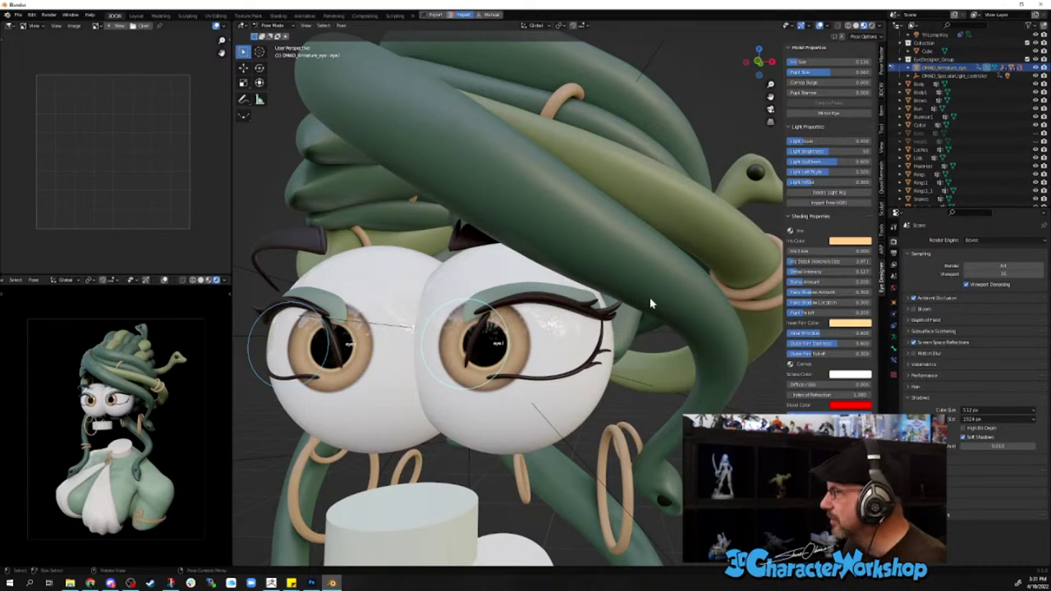
pyautogui.scroll(-2, 650, 303)
pyautogui.moveTo(582, 304); pyautogui.dragTo(485, 556, button='middle')
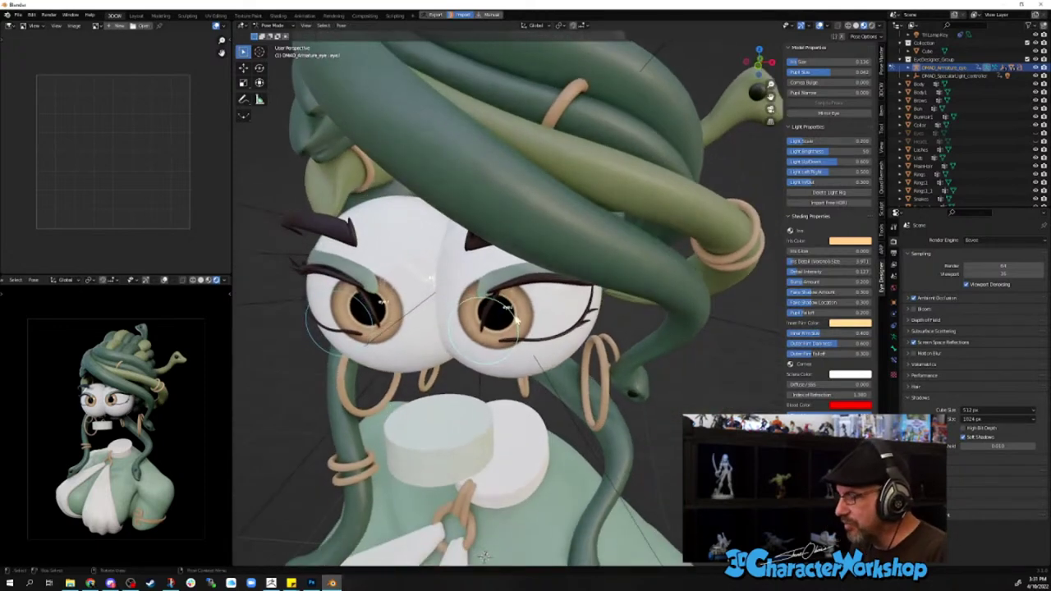
pyautogui.moveTo(511, 327)
pyautogui.mouseDown(button='middle')
pyautogui.moveTo(424, 282)
pyautogui.moveTo(393, 283)
pyautogui.moveTo(417, 281)
pyautogui.moveTo(494, 324)
pyautogui.mouseUp(button='middle')
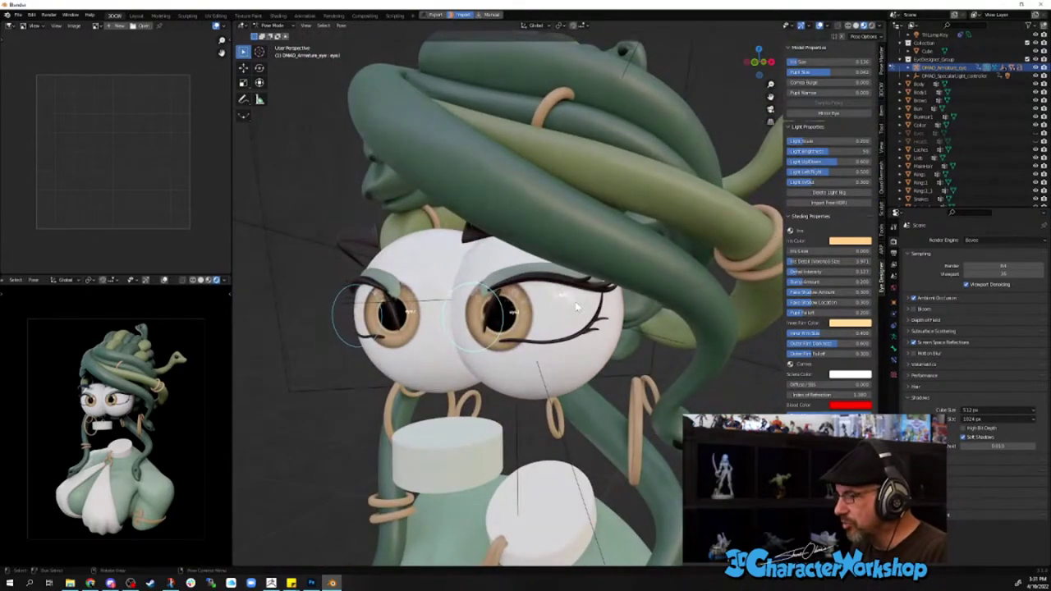
pyautogui.moveTo(545, 283)
pyautogui.mouseDown(button='middle')
pyautogui.moveTo(574, 218)
pyautogui.moveTo(577, 242)
pyautogui.moveTo(535, 302)
pyautogui.mouseUp(button='middle')
pyautogui.scroll(2, 535, 302)
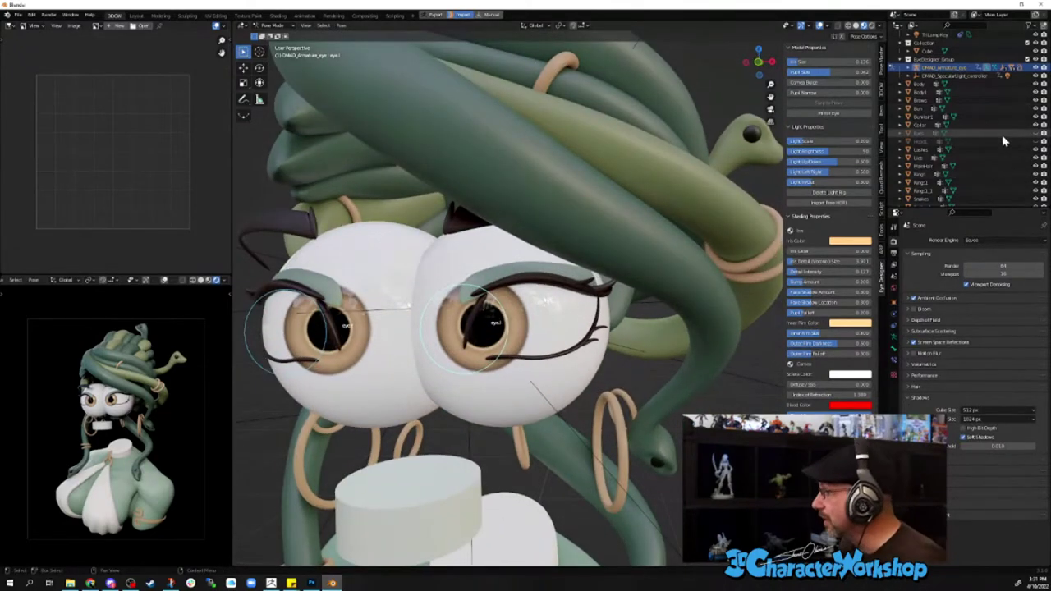
# - Show the Head again and select the right eye control, cancelling a trial X rotation
pyautogui.click(1034, 142)
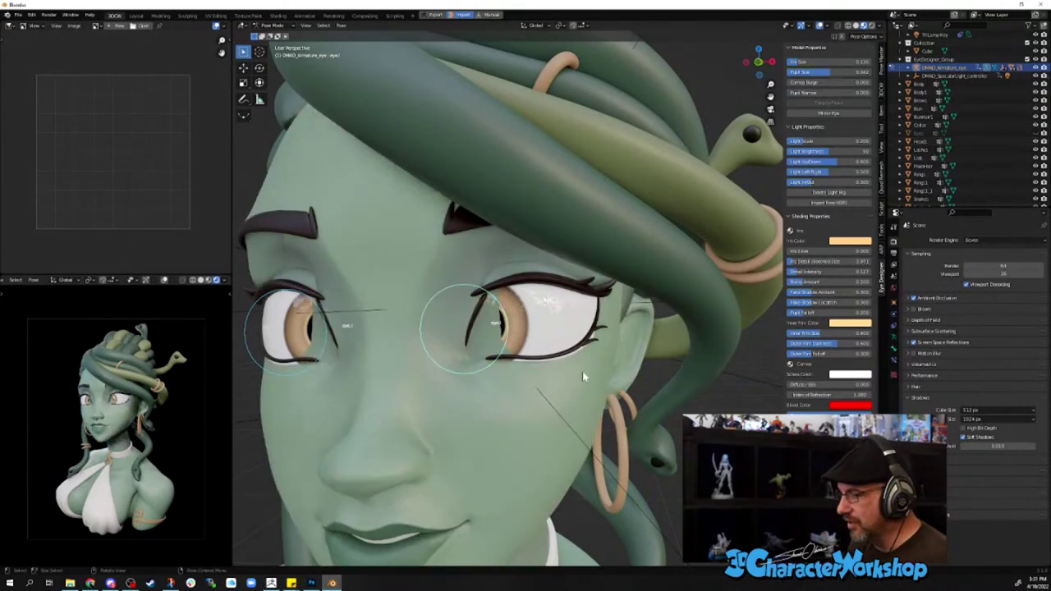
pyautogui.click(468, 290)
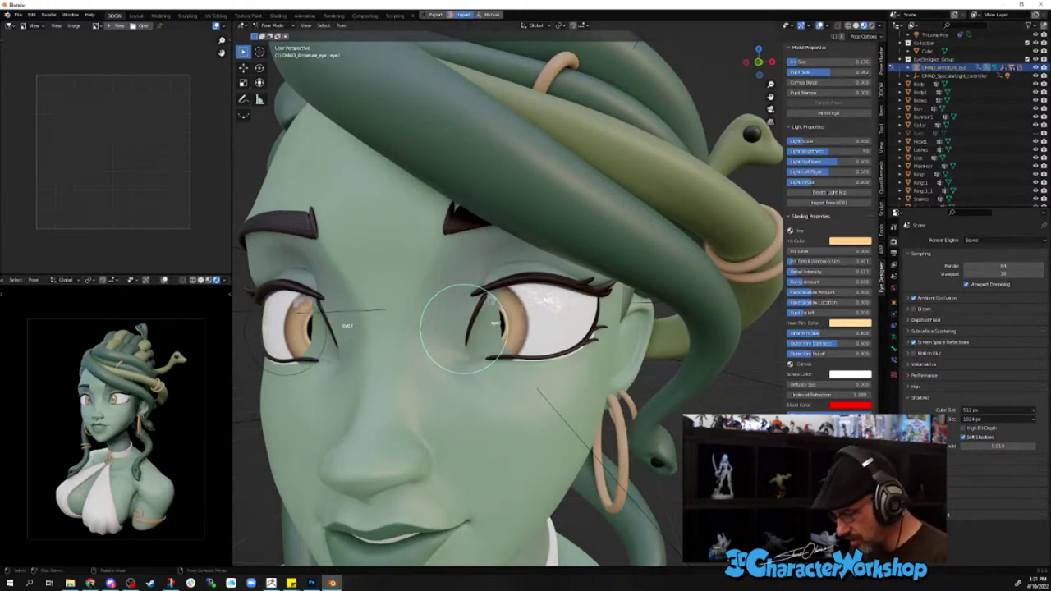
pyautogui.press('r')
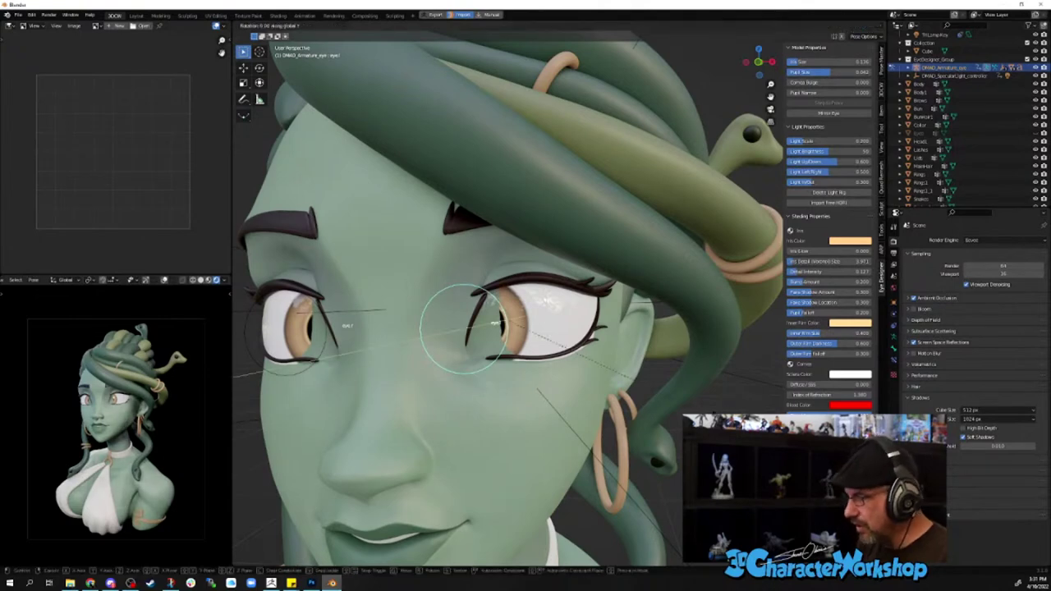
pyautogui.press('x')
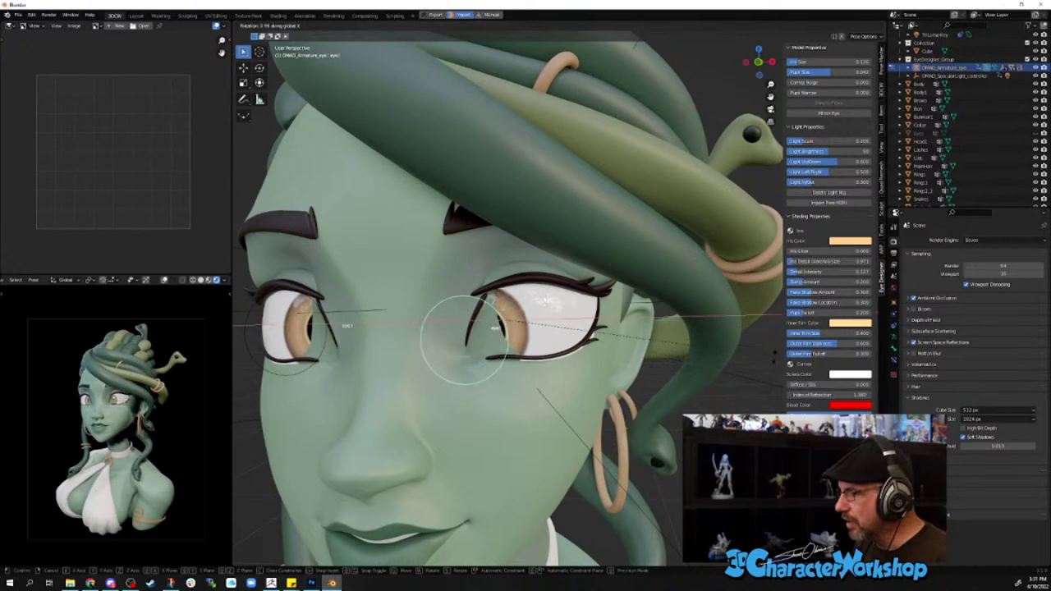
pyautogui.press('Escape')
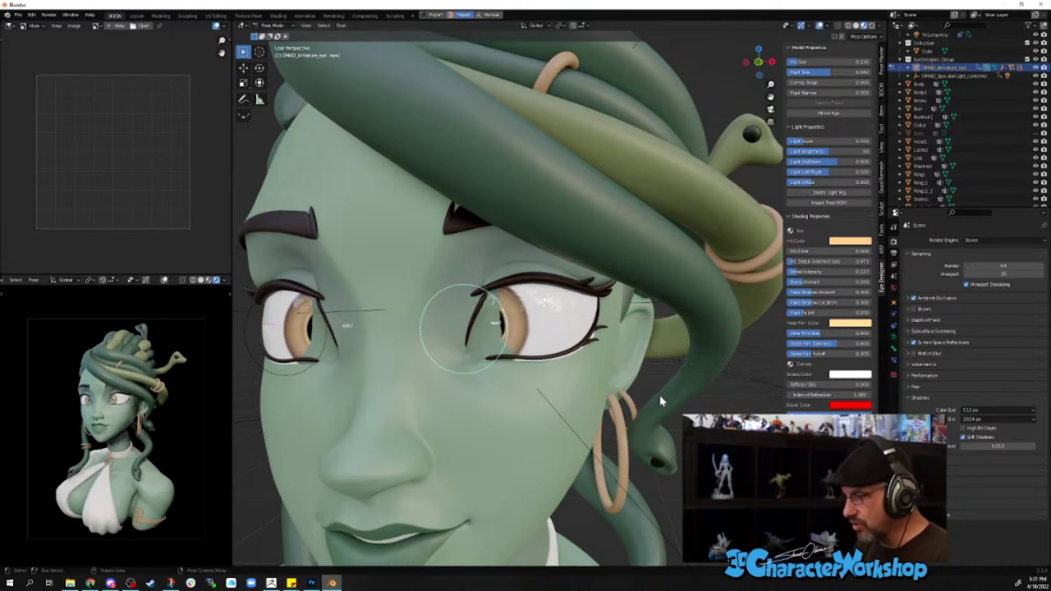
# - Rotate the right eye control around Z so Medusa's gaze turns sideways
pyautogui.press('r')
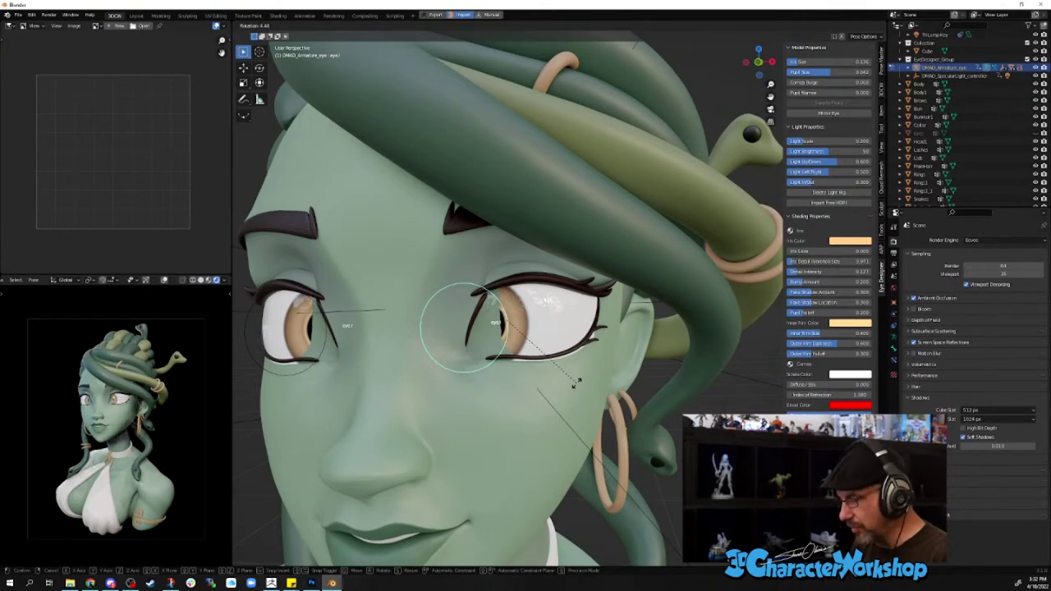
pyautogui.press('z')
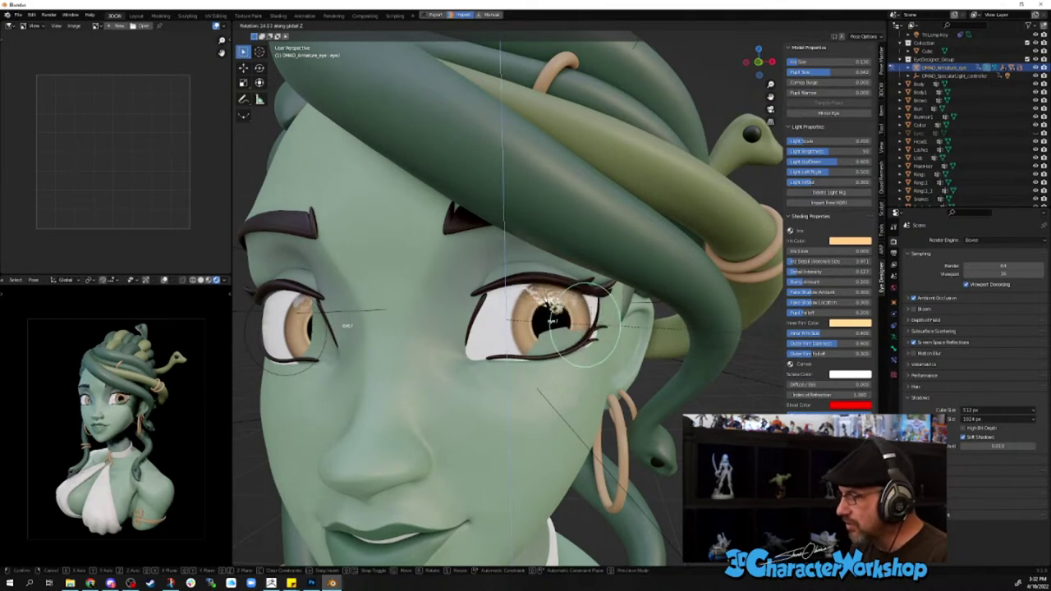
pyautogui.click(321, 294)
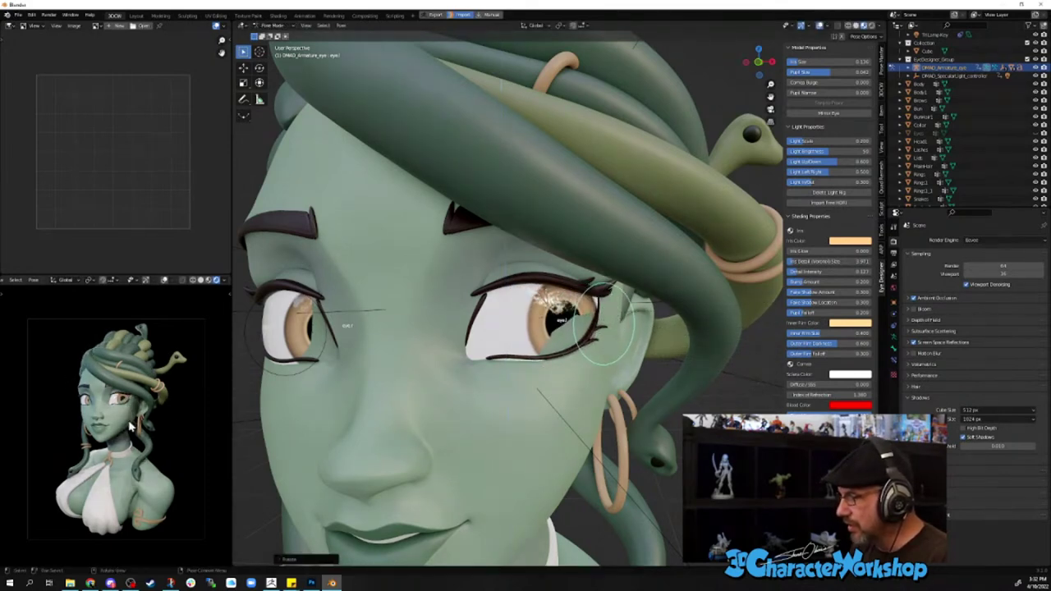
pyautogui.scroll(-4, 573, 430)
pyautogui.moveTo(539, 401); pyautogui.dragTo(497, 375, button='middle')
pyautogui.scroll(3, 556, 361)
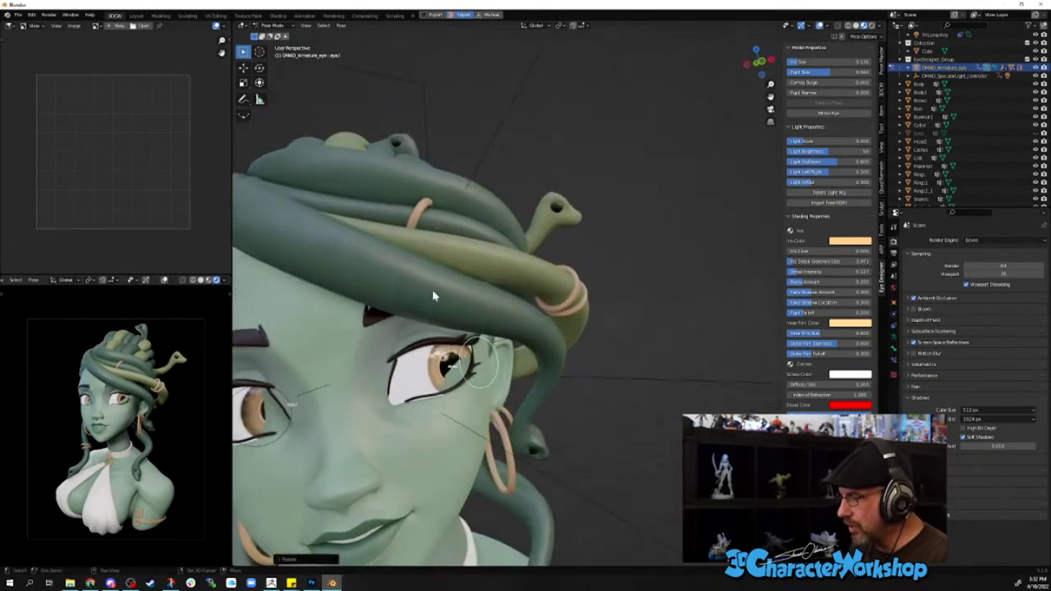
pyautogui.moveTo(432, 296); pyautogui.dragTo(555, 254, button='middle')
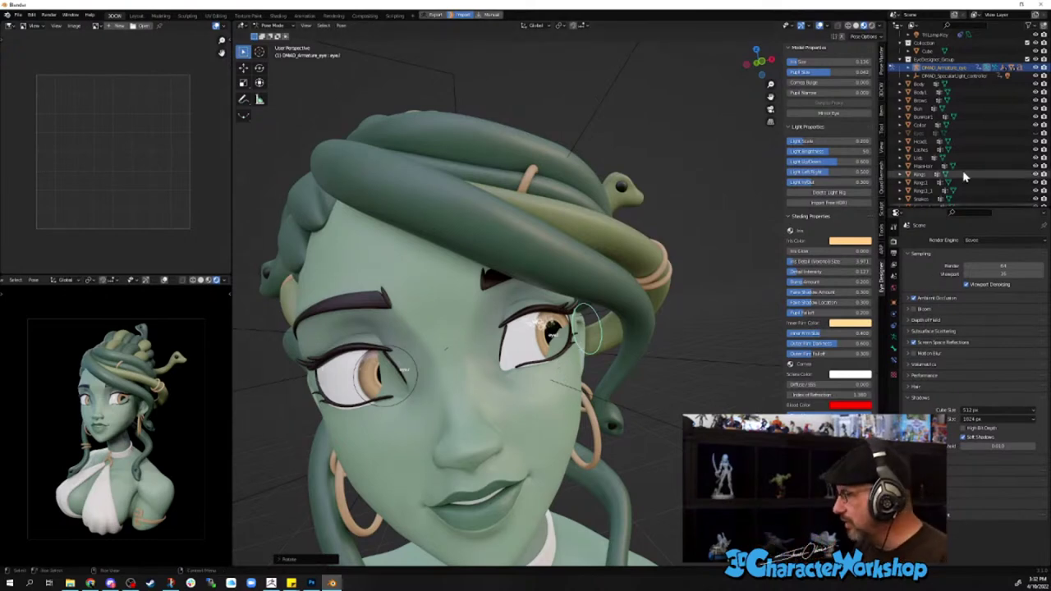
pyautogui.click(1036, 136)
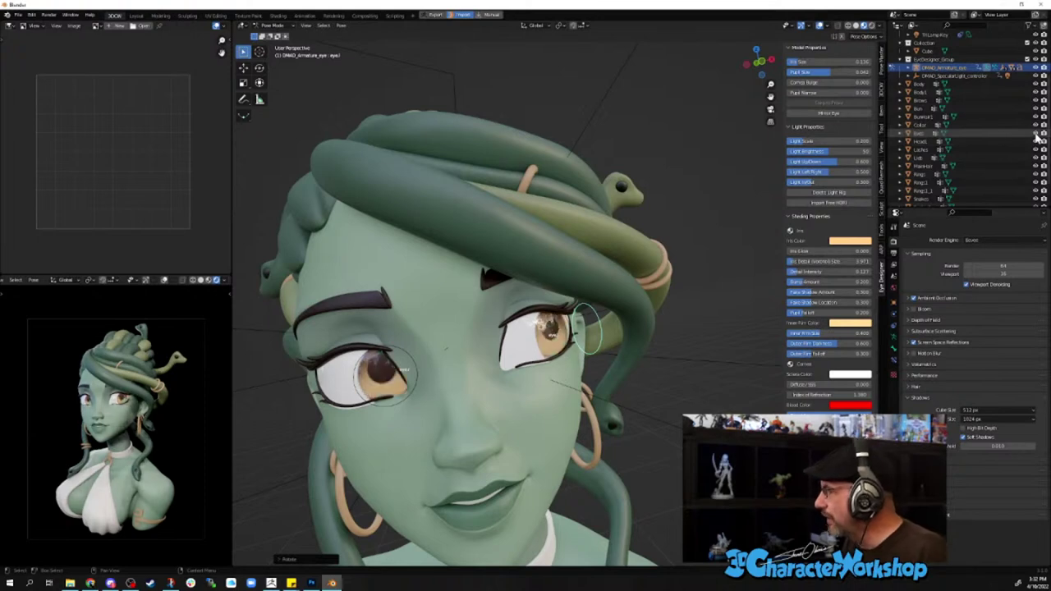
pyautogui.click(1036, 136)
pyautogui.click(1036, 137)
pyautogui.click(1036, 136)
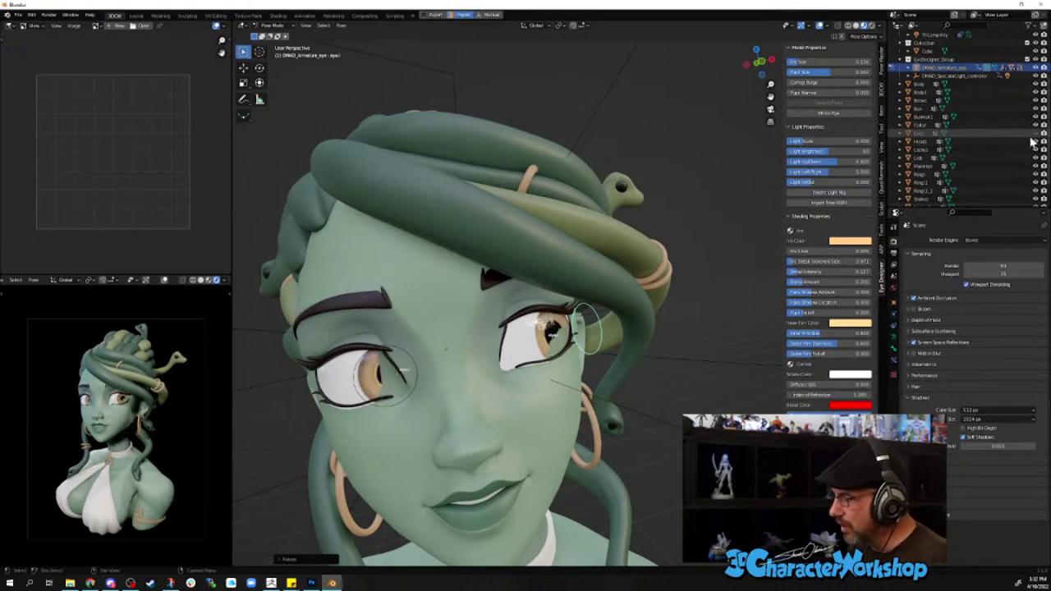
pyautogui.moveTo(673, 348); pyautogui.dragTo(711, 340, button='middle')
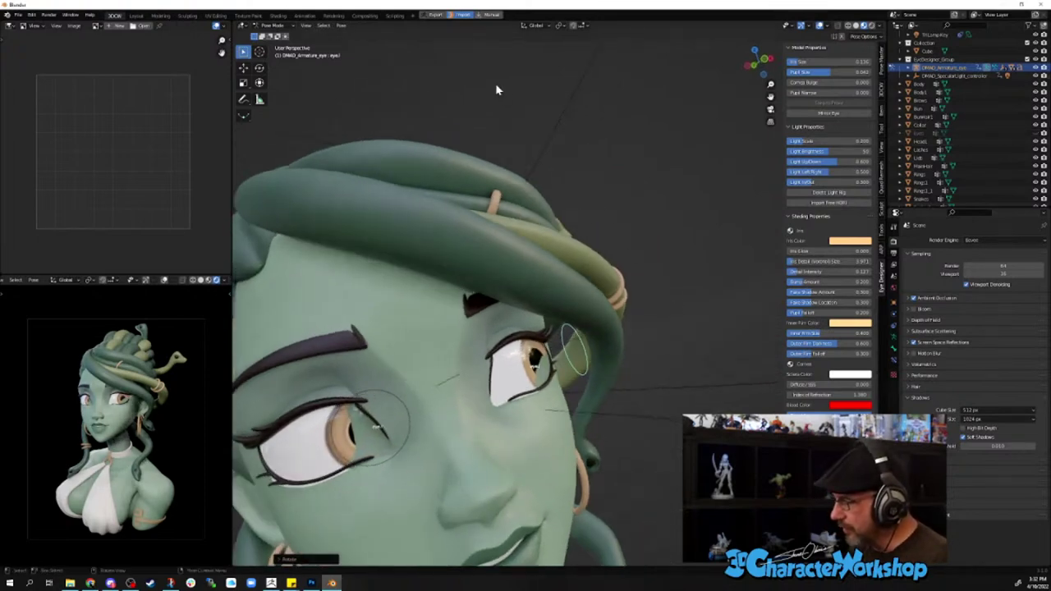
pyautogui.moveTo(492, 103); pyautogui.dragTo(701, 336, button='middle')
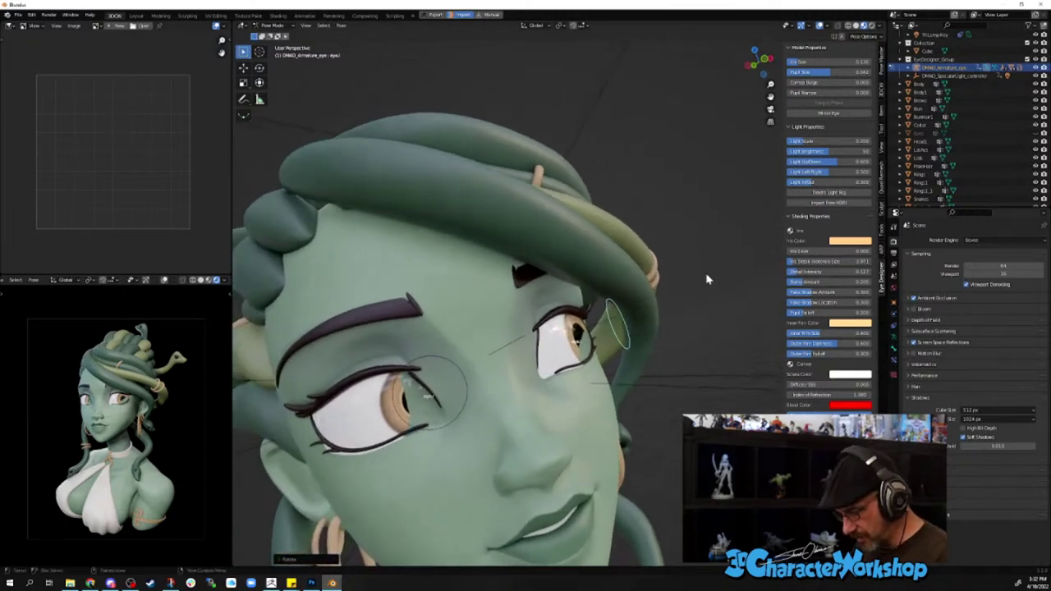
pyautogui.press('r')
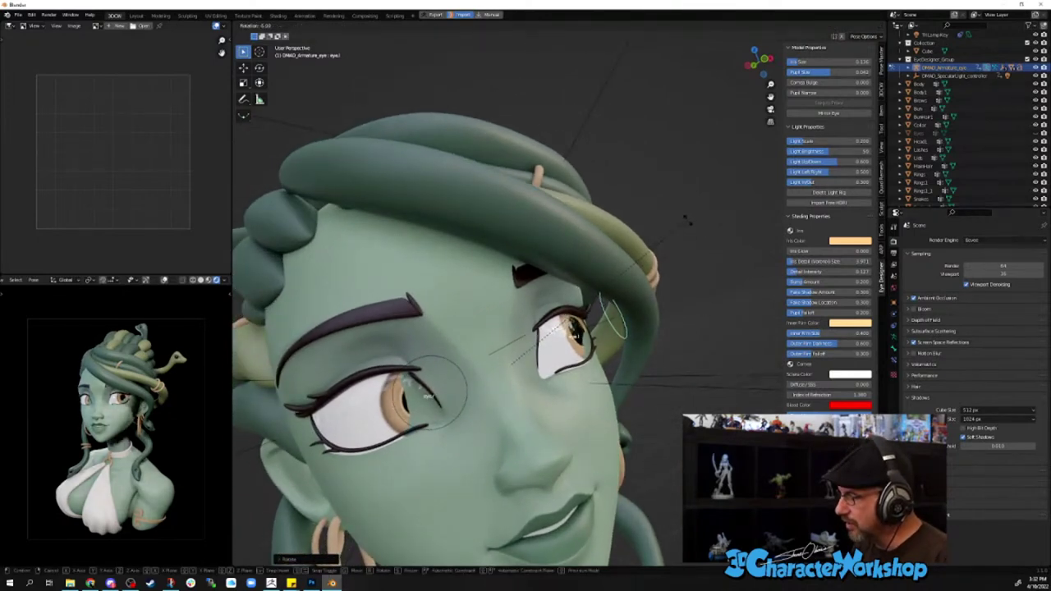
pyautogui.click(710, 293)
pyautogui.moveTo(710, 293); pyautogui.dragTo(687, 338, button='middle')
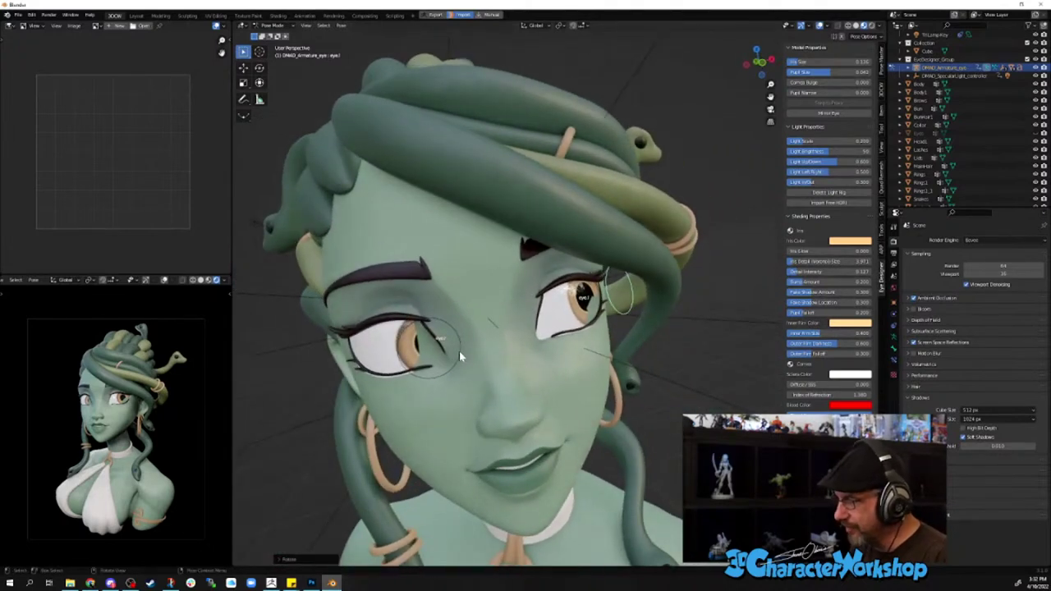
pyautogui.click(456, 361)
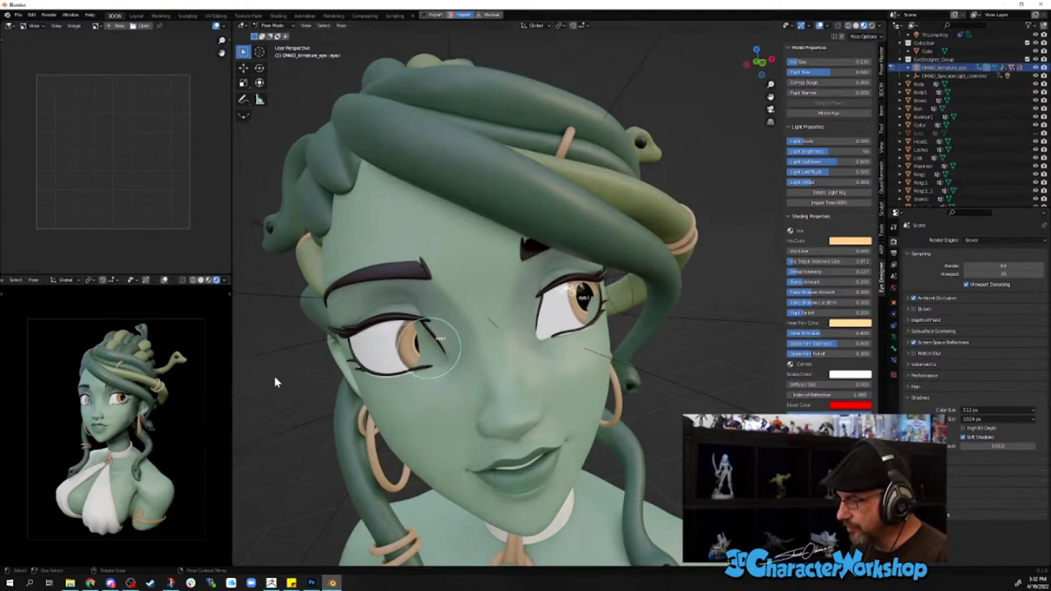
pyautogui.press('r')
pyautogui.rightClick(367, 465)
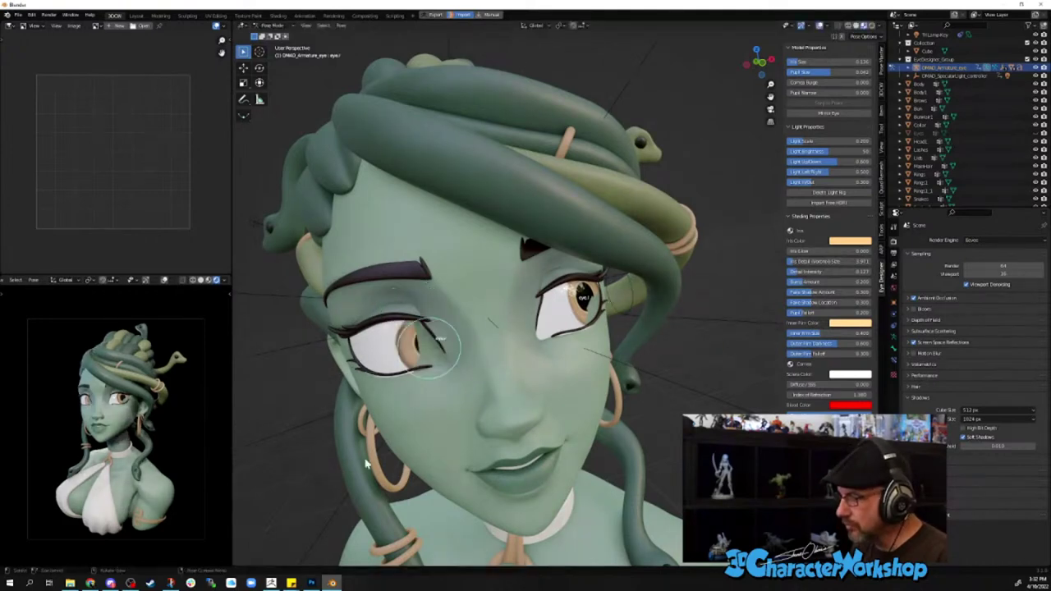
pyautogui.press('r')
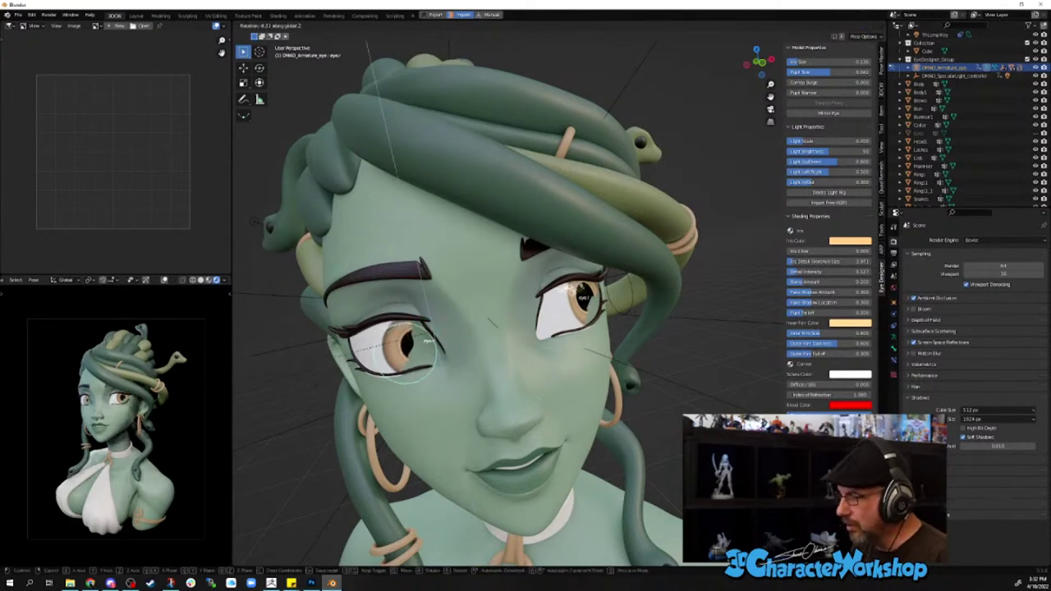
pyautogui.click(864, 396)
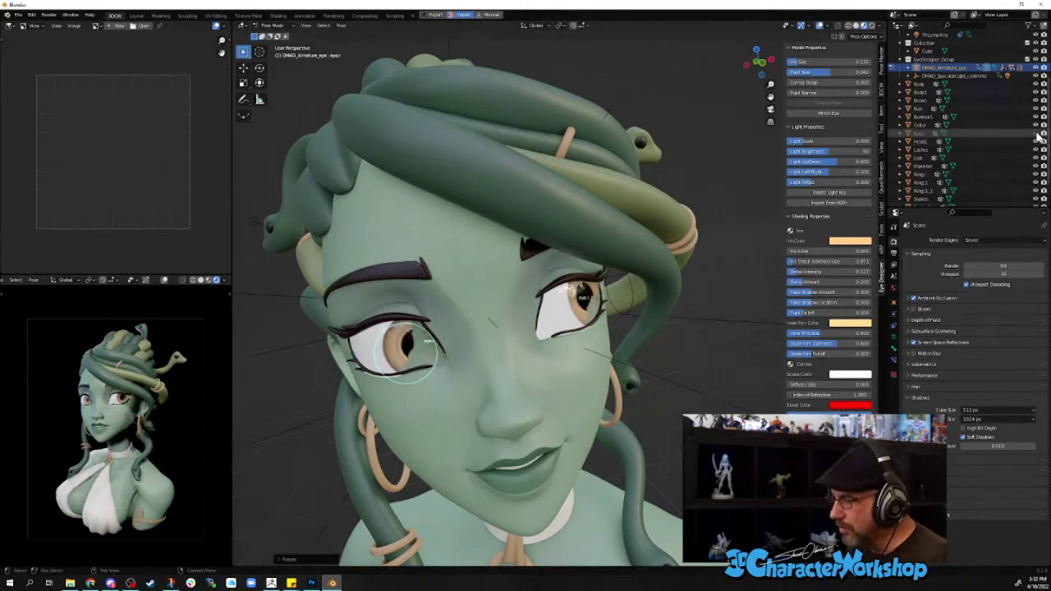
pyautogui.moveTo(282, 259); pyautogui.dragTo(703, 276, button='middle')
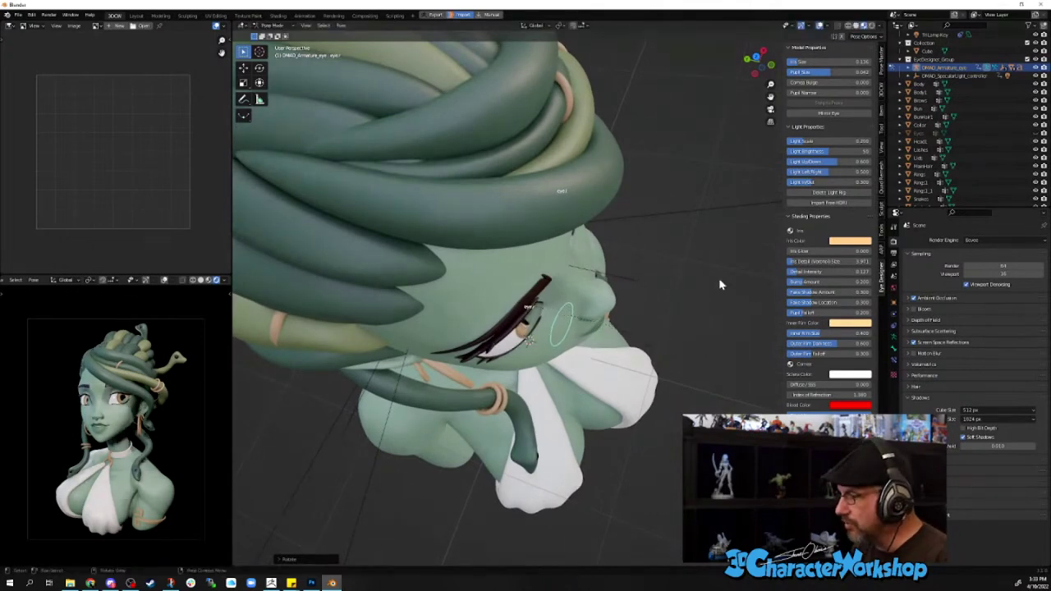
pyautogui.moveTo(707, 310); pyautogui.dragTo(669, 282, button='middle')
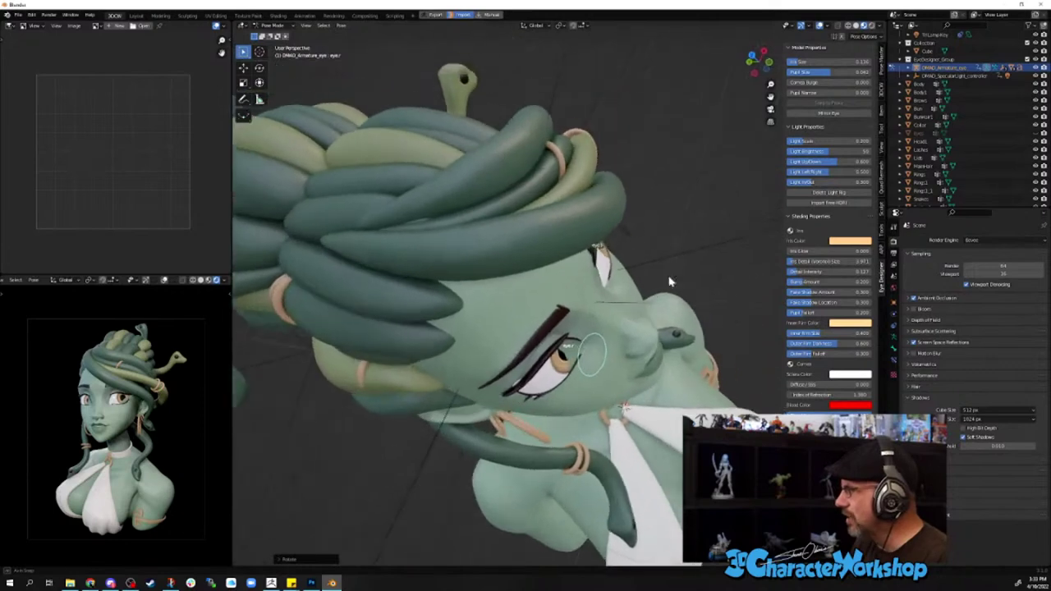
pyautogui.moveTo(328, 291); pyautogui.dragTo(485, 368, button='middle')
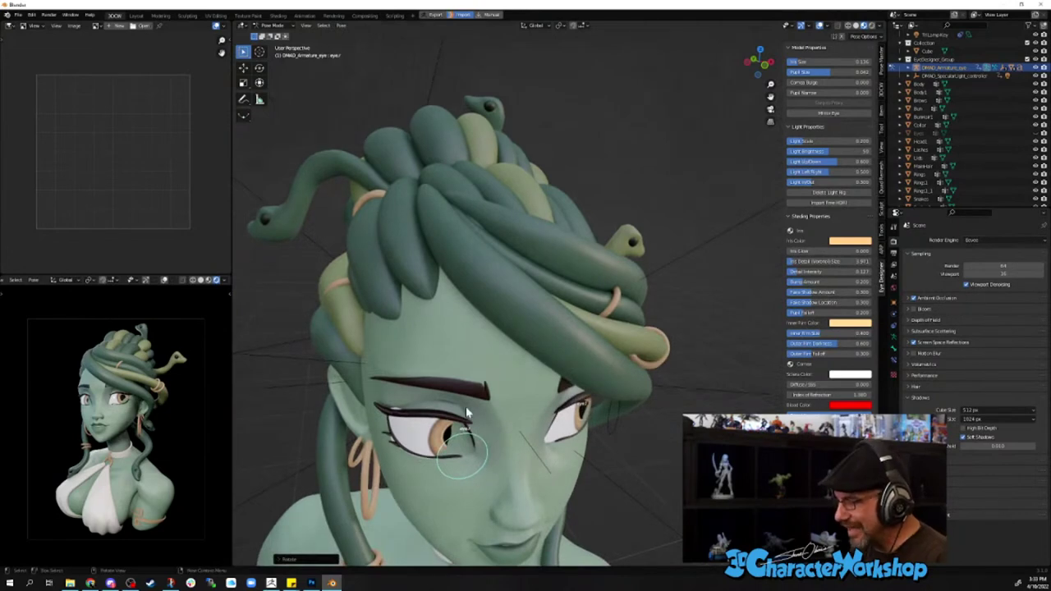
pyautogui.moveTo(479, 409); pyautogui.dragTo(522, 206, button='middle')
pyautogui.moveTo(407, 416); pyautogui.dragTo(454, 446, button='middle')
pyautogui.moveTo(422, 399); pyautogui.dragTo(344, 408, button='middle')
pyautogui.scroll(3, 400, 379)
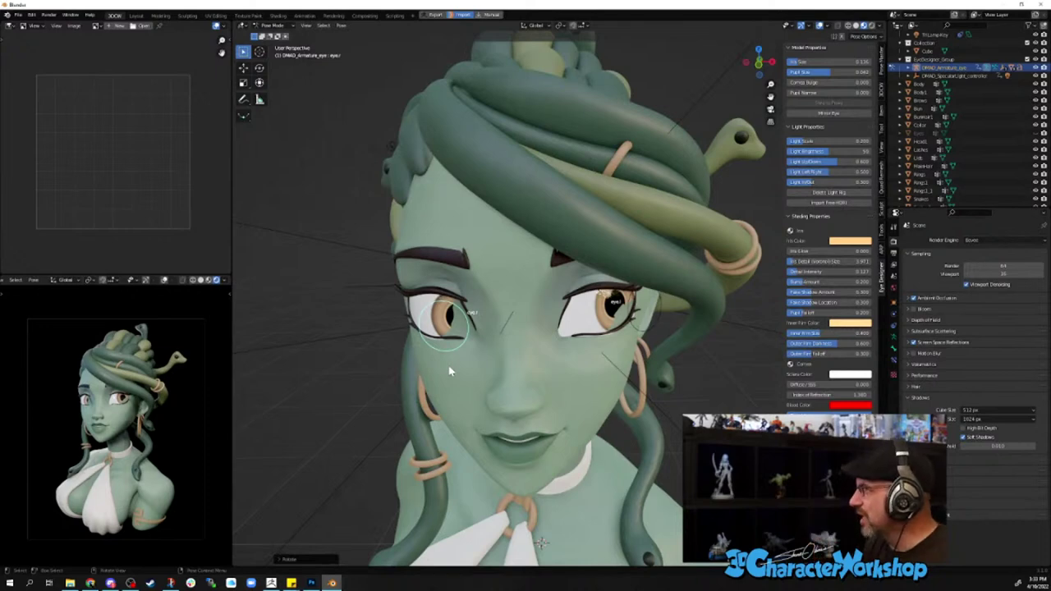
pyautogui.moveTo(599, 361); pyautogui.dragTo(598, 357, button='middle')
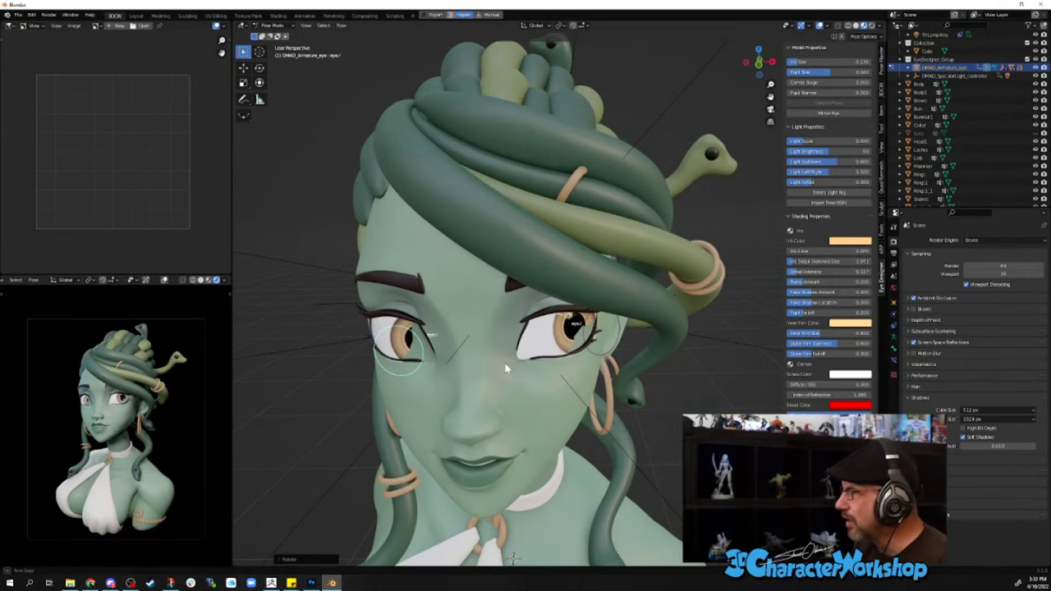
pyautogui.moveTo(506, 369); pyautogui.dragTo(514, 369, button='middle')
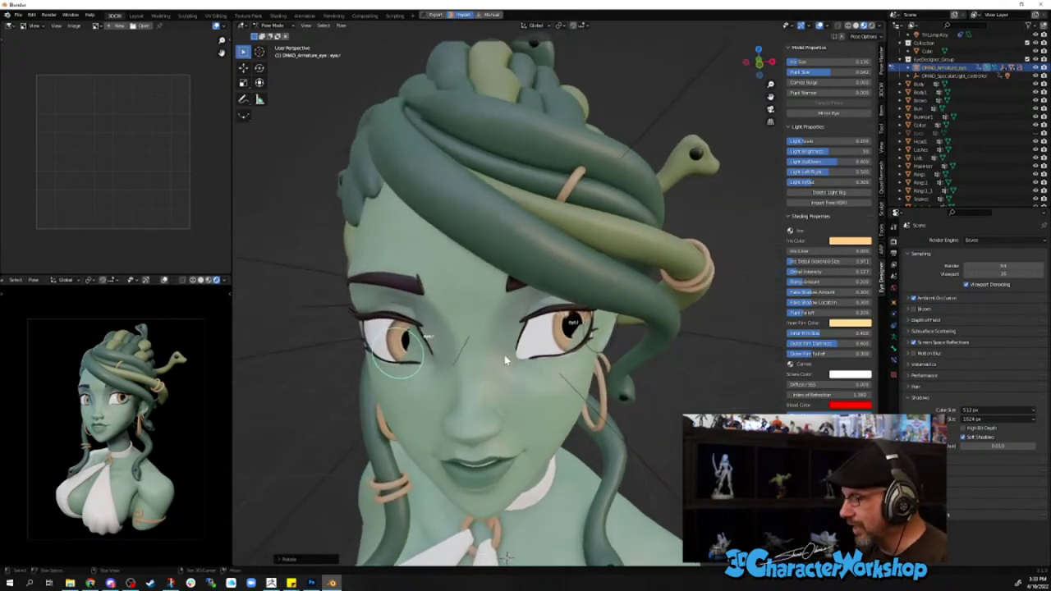
pyautogui.moveTo(514, 370); pyautogui.dragTo(501, 344, button='middle')
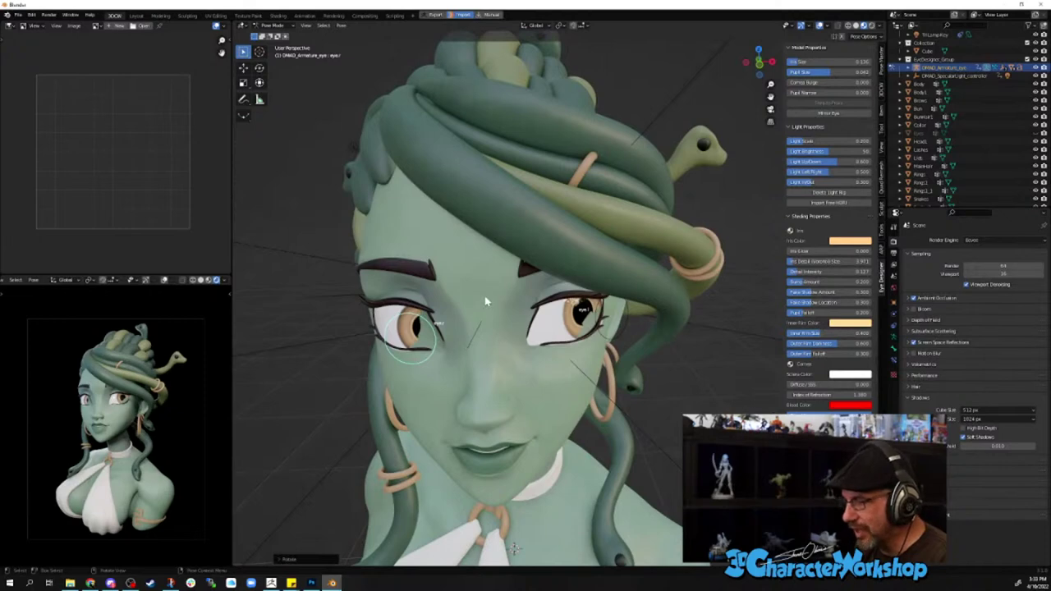
pyautogui.moveTo(484, 301); pyautogui.dragTo(472, 380, button='middle')
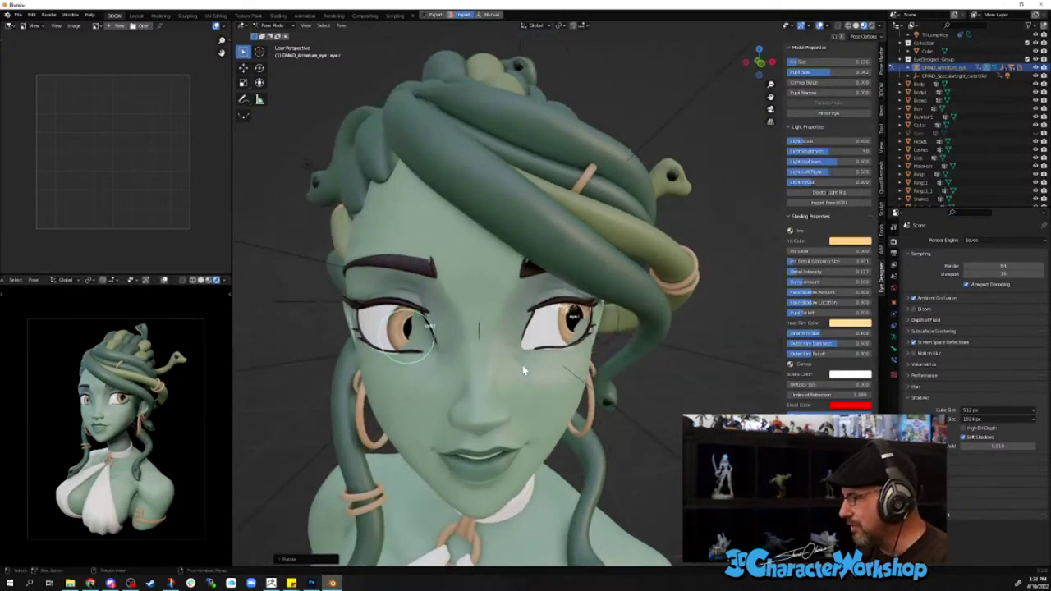
pyautogui.moveTo(522, 364); pyautogui.dragTo(637, 351, button='middle')
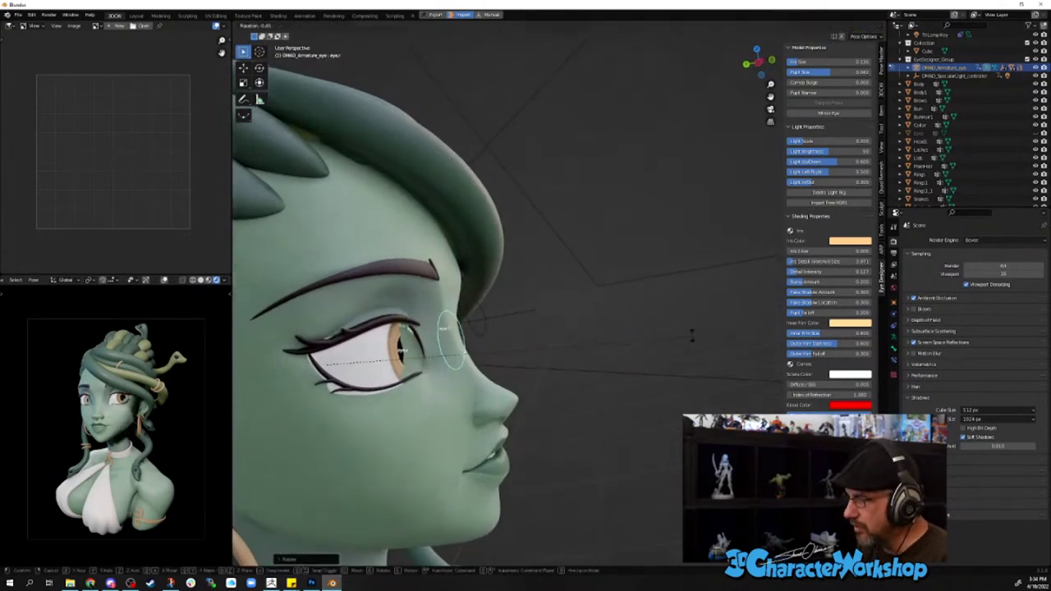
pyautogui.moveTo(695, 345); pyautogui.dragTo(470, 329, button='middle')
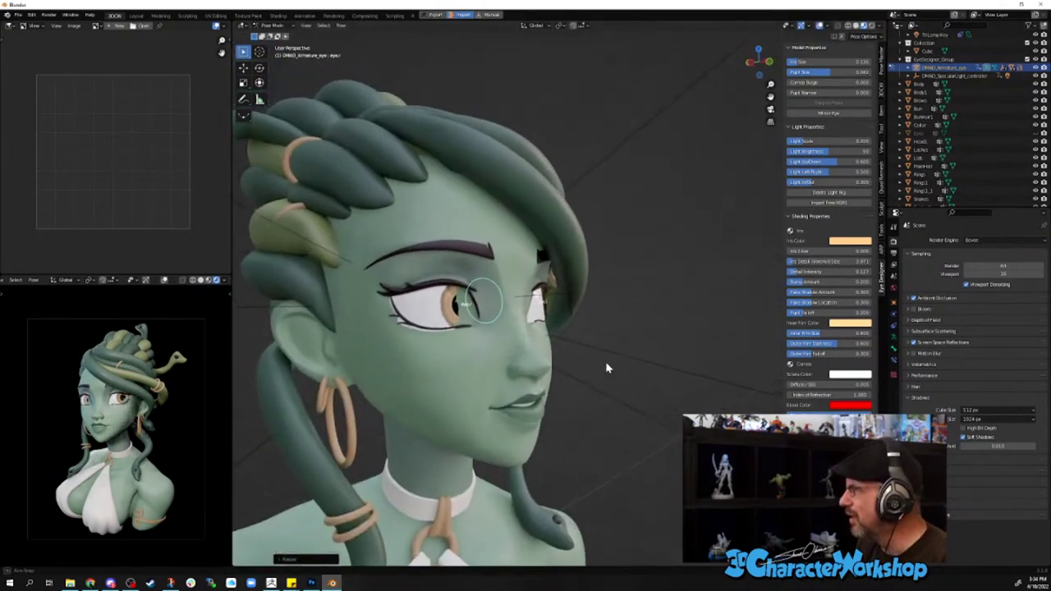
pyautogui.scroll(2, 470, 328)
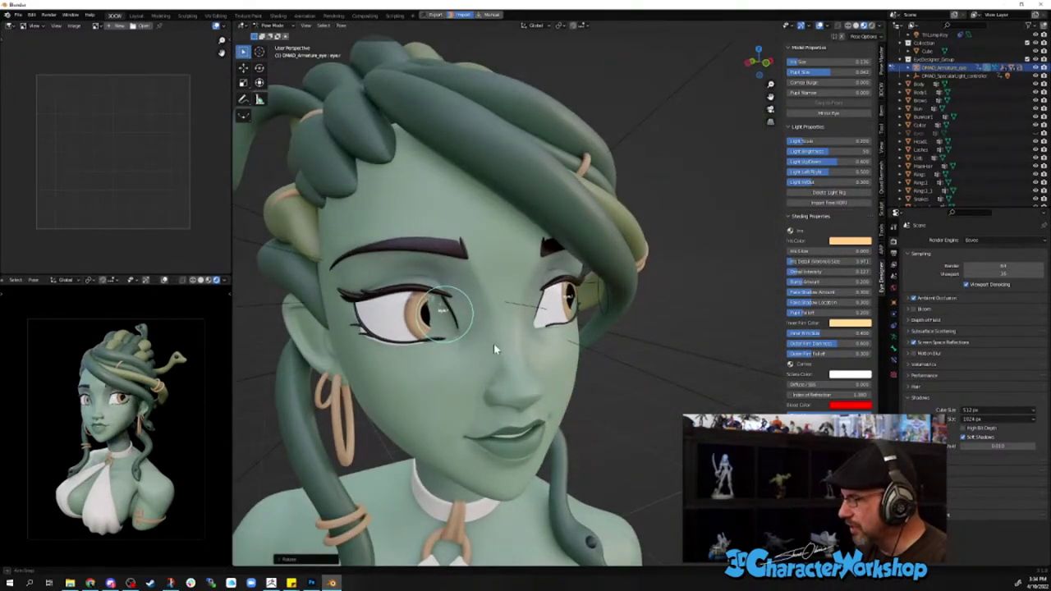
pyautogui.moveTo(493, 343); pyautogui.dragTo(480, 339, button='middle')
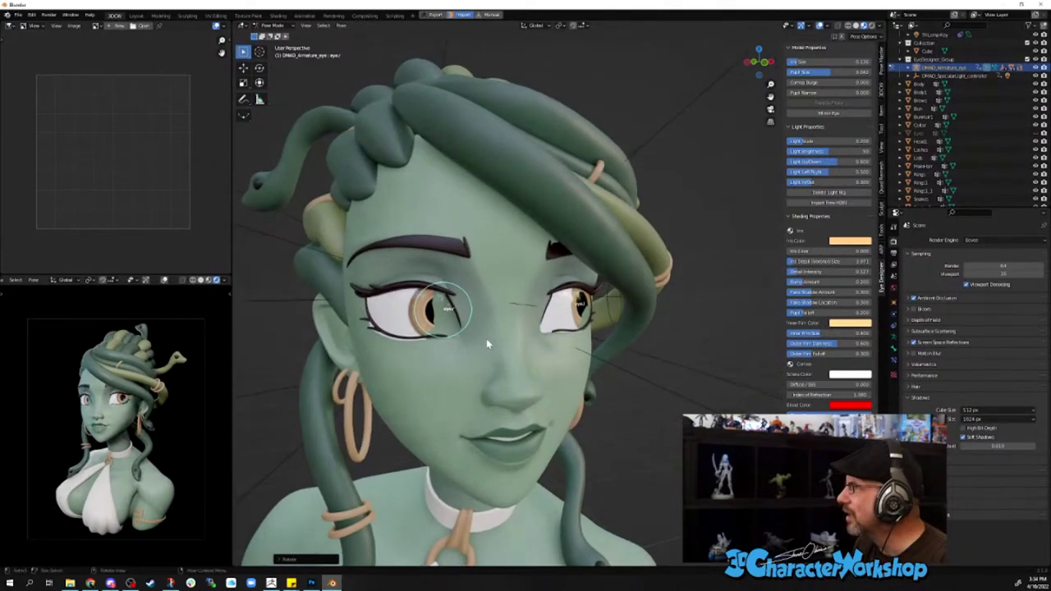
pyautogui.scroll(1, 495, 360)
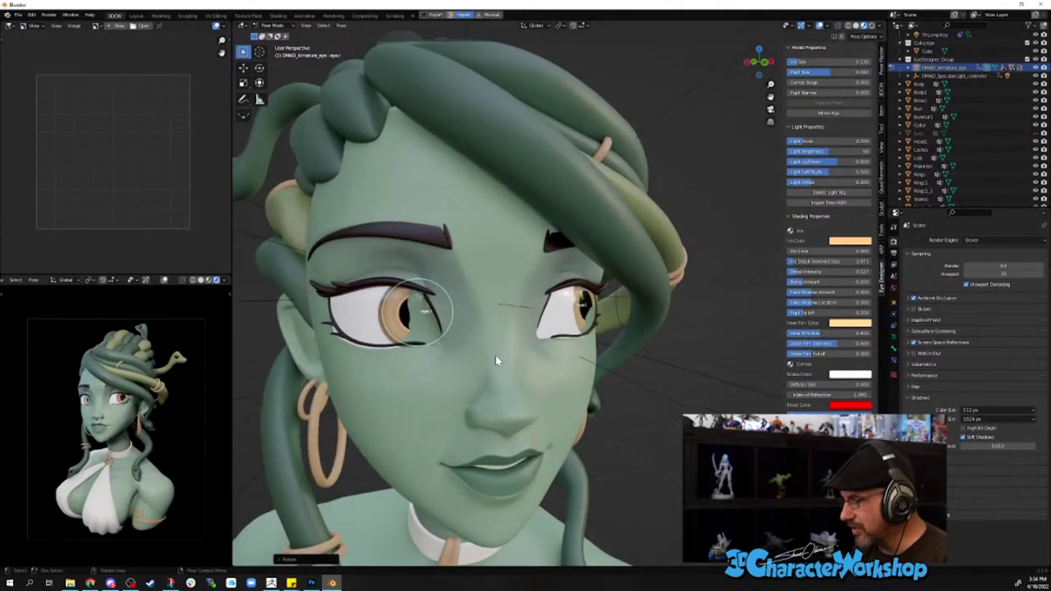
pyautogui.moveTo(531, 365); pyautogui.dragTo(504, 374, button='middle')
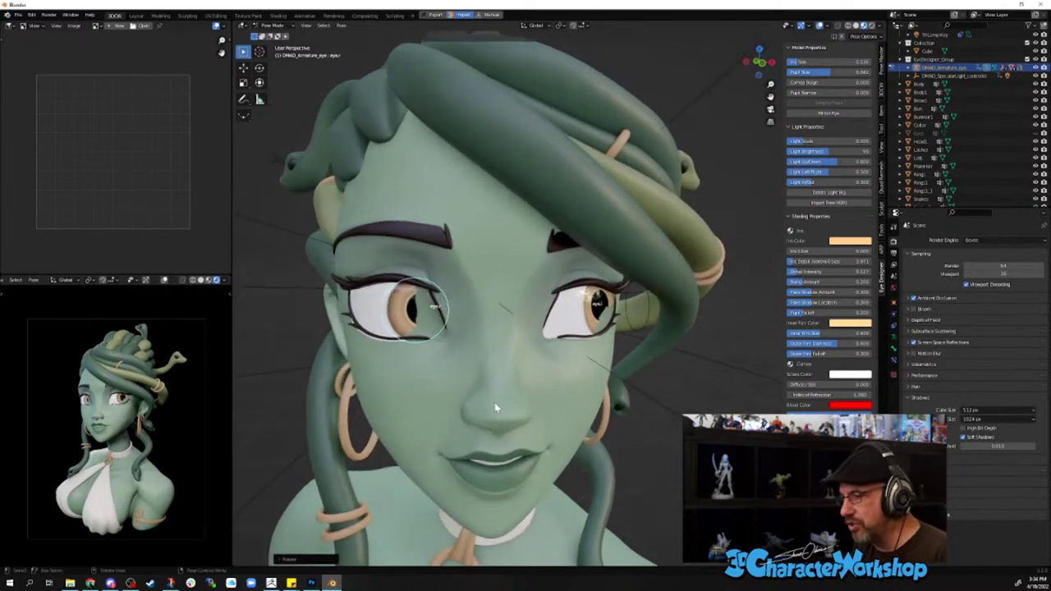
pyautogui.moveTo(514, 362)
pyautogui.mouseDown(button='middle')
pyautogui.moveTo(497, 351)
pyautogui.moveTo(500, 362)
pyautogui.mouseUp(button='middle')
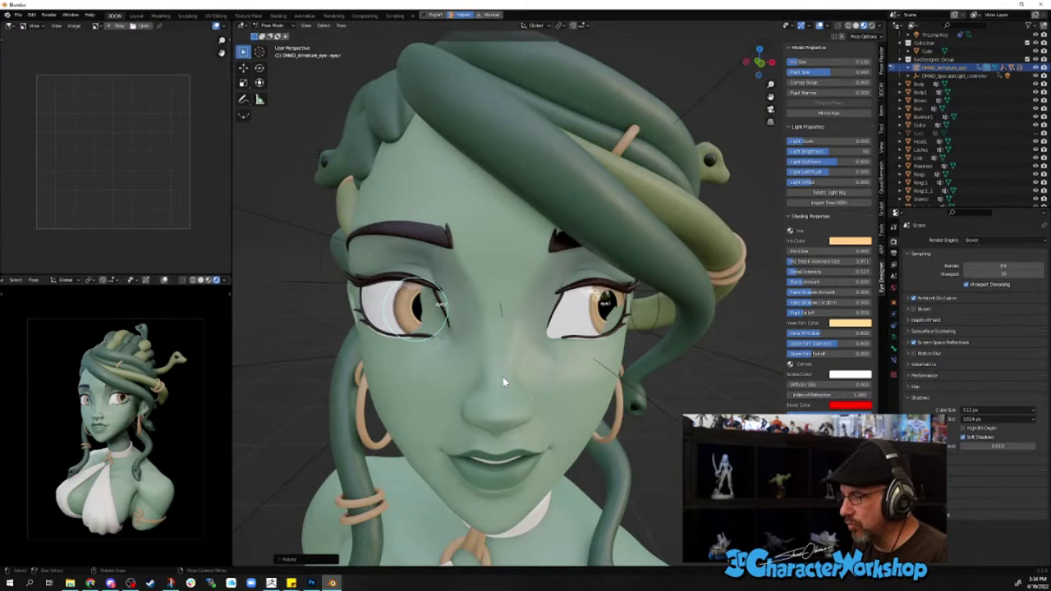
# - Deselect the eye bone, switch from Pose Mode to Object Mode, and hide viewport overlays
pyautogui.click(502, 375)
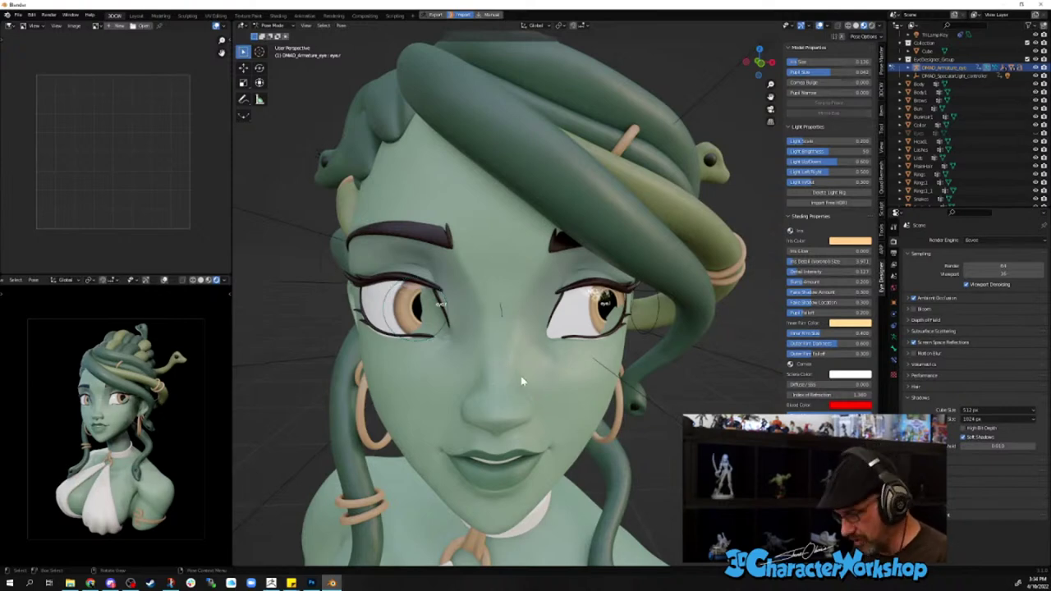
pyautogui.click(272, 26)
pyautogui.click(272, 27)
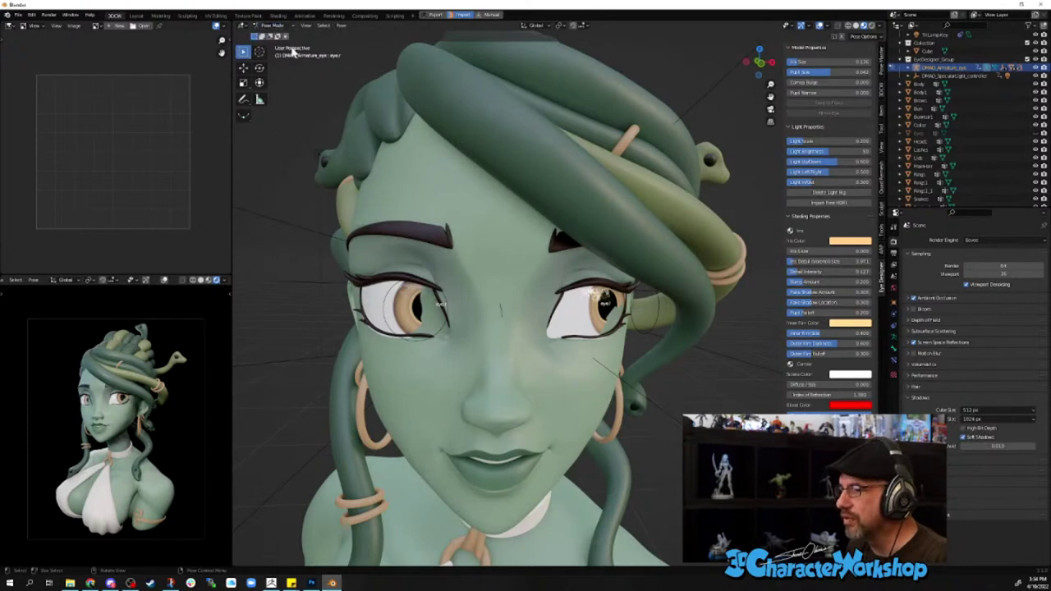
pyautogui.click(276, 28)
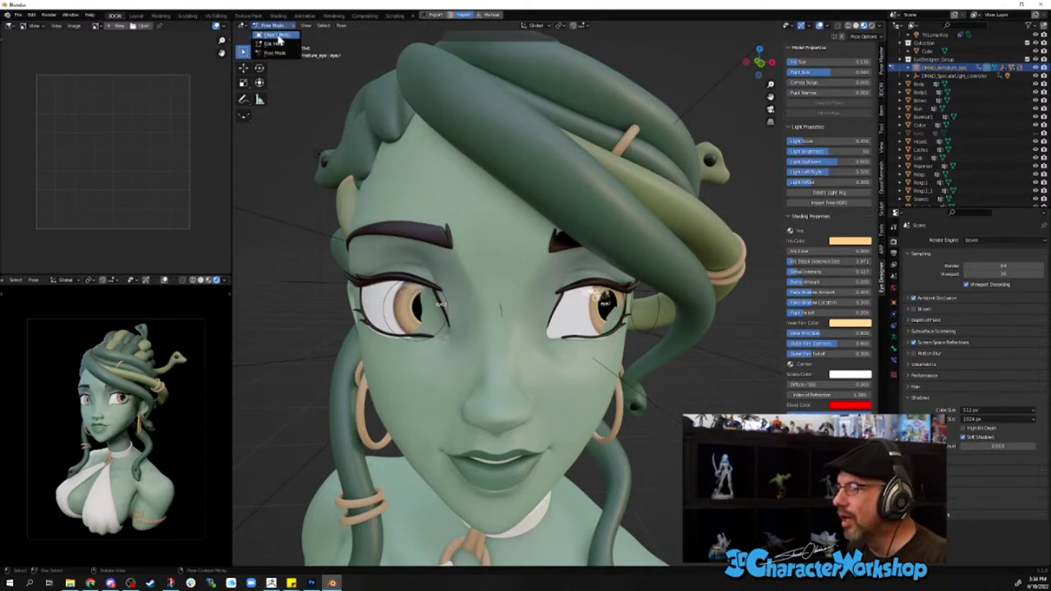
pyautogui.click(277, 38)
pyautogui.click(500, 353)
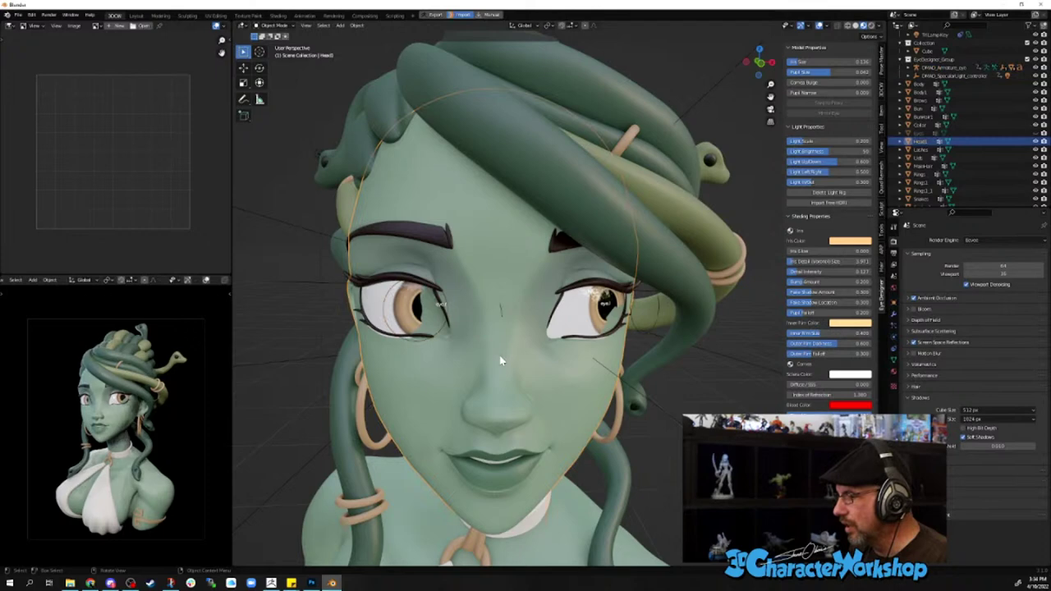
pyautogui.click(819, 28)
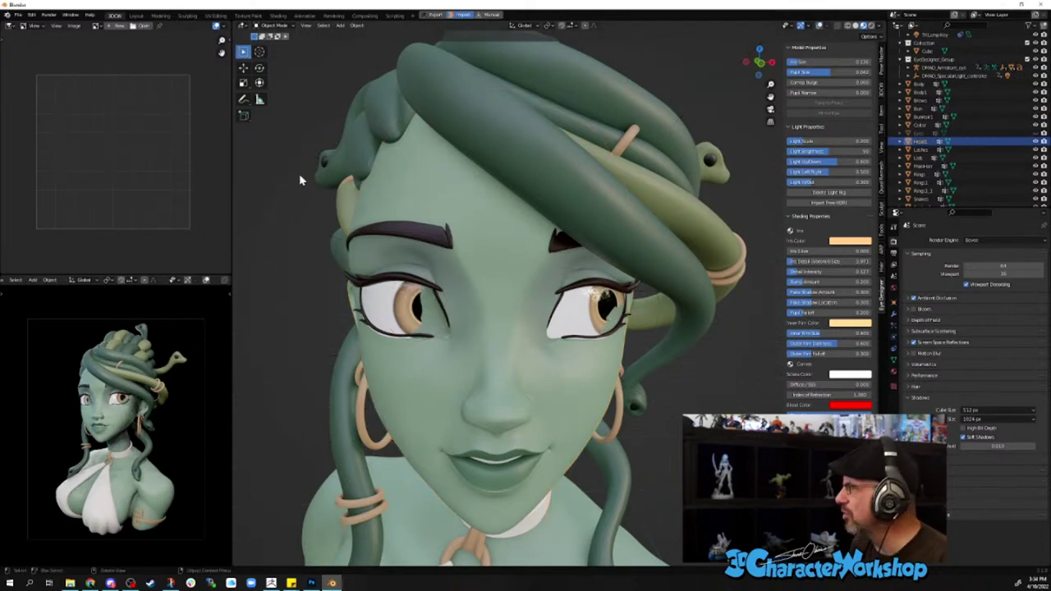
# - Inspect the face shading, select the Head mesh, and bring up the Ctrl+Tab mode pie menu
pyautogui.moveTo(312, 232); pyautogui.dragTo(488, 315, button='middle')
pyautogui.moveTo(602, 279); pyautogui.dragTo(572, 239, button='middle')
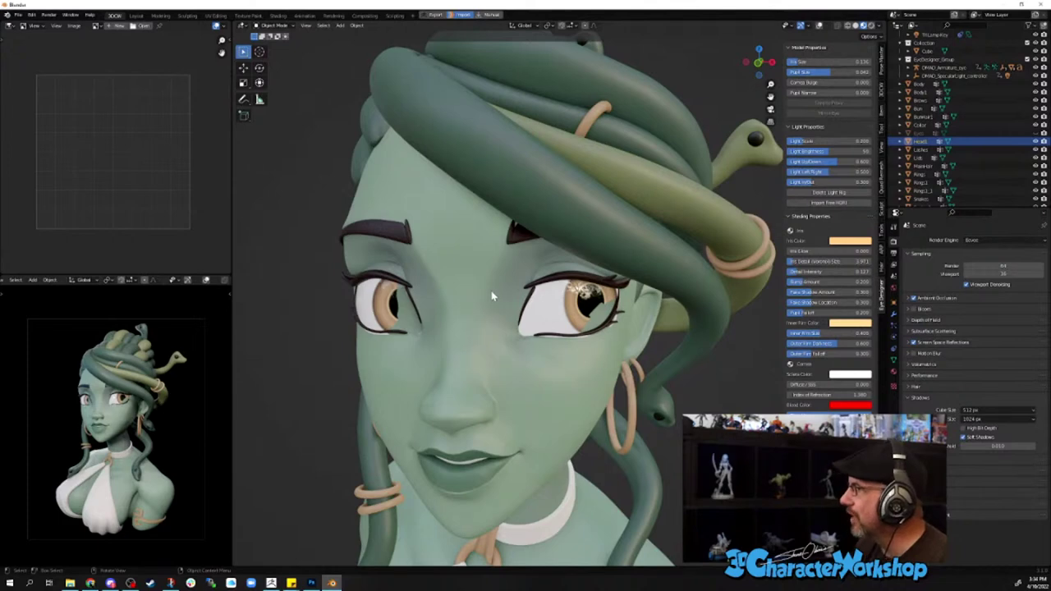
pyautogui.moveTo(492, 295); pyautogui.dragTo(472, 352, button='middle')
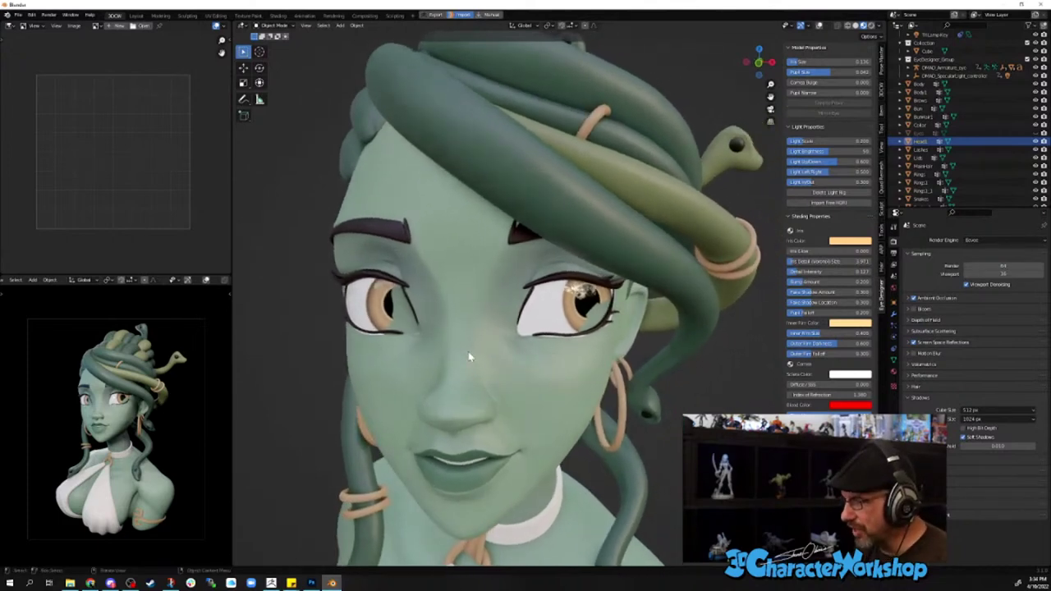
pyautogui.scroll(2, 434, 346)
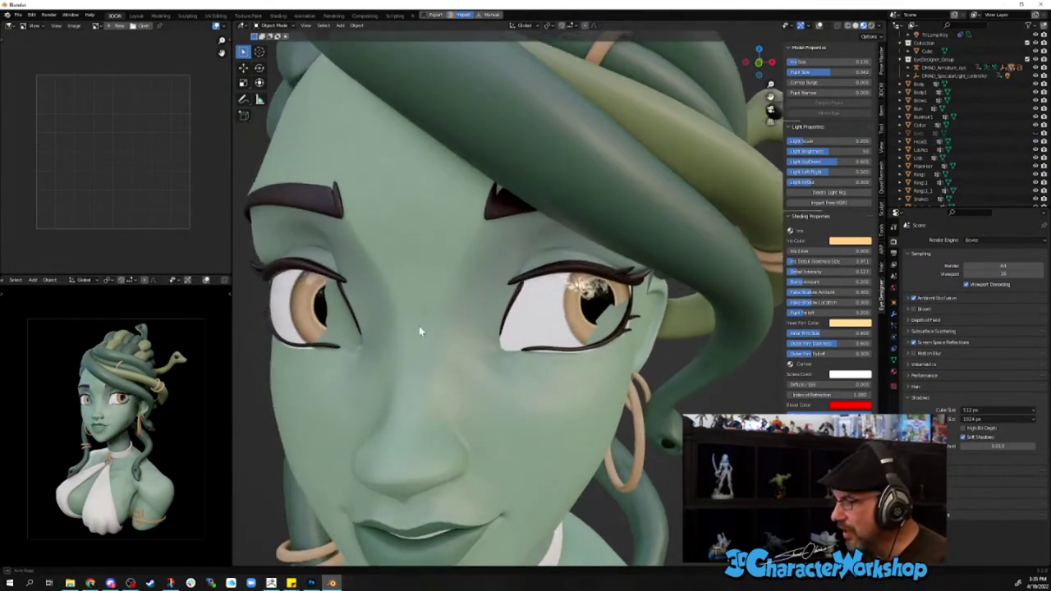
pyautogui.moveTo(418, 326); pyautogui.dragTo(410, 352, button='middle')
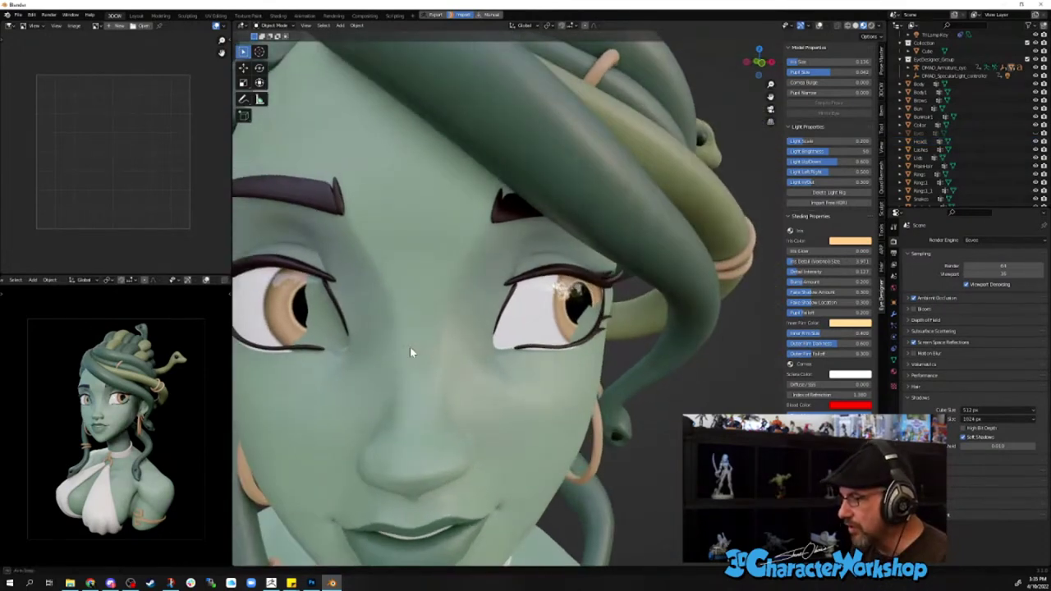
pyautogui.click(544, 442)
pyautogui.hotkey('ctrl', 'Tab')
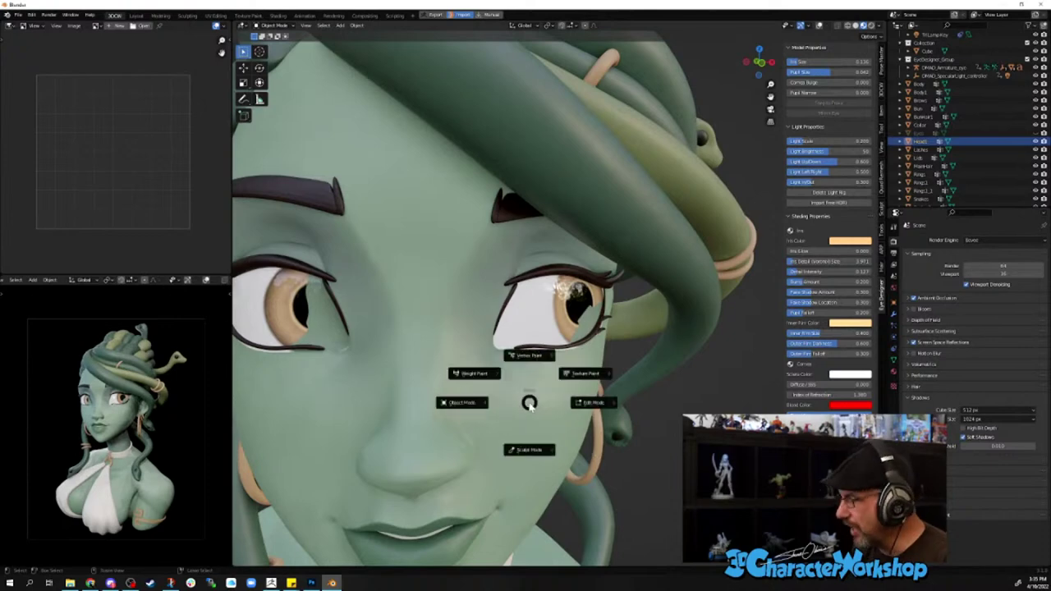
pyautogui.click(530, 451)
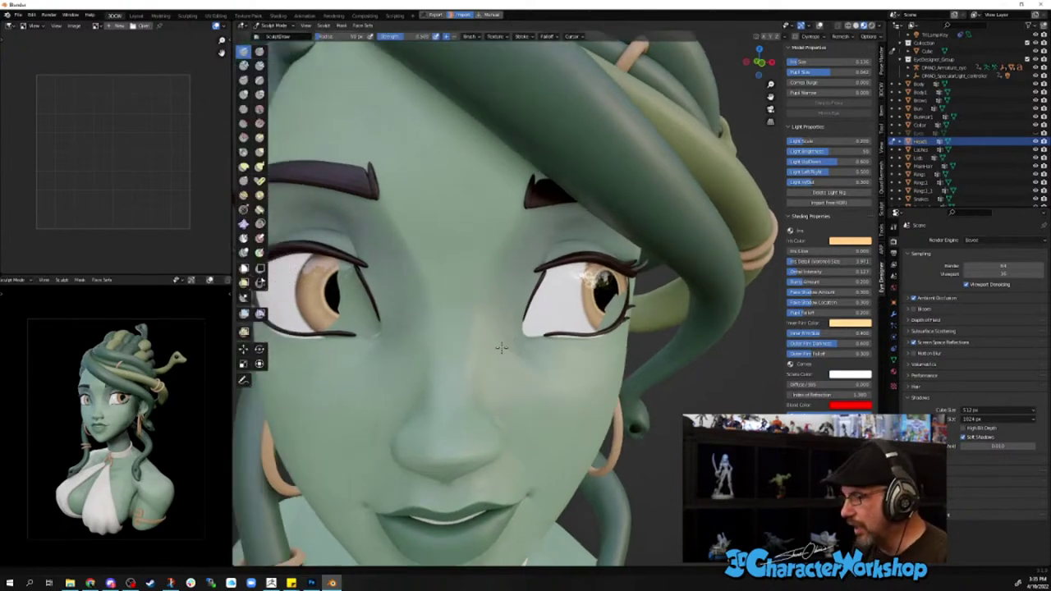
pyautogui.moveTo(501, 348); pyautogui.dragTo(504, 341, button='middle')
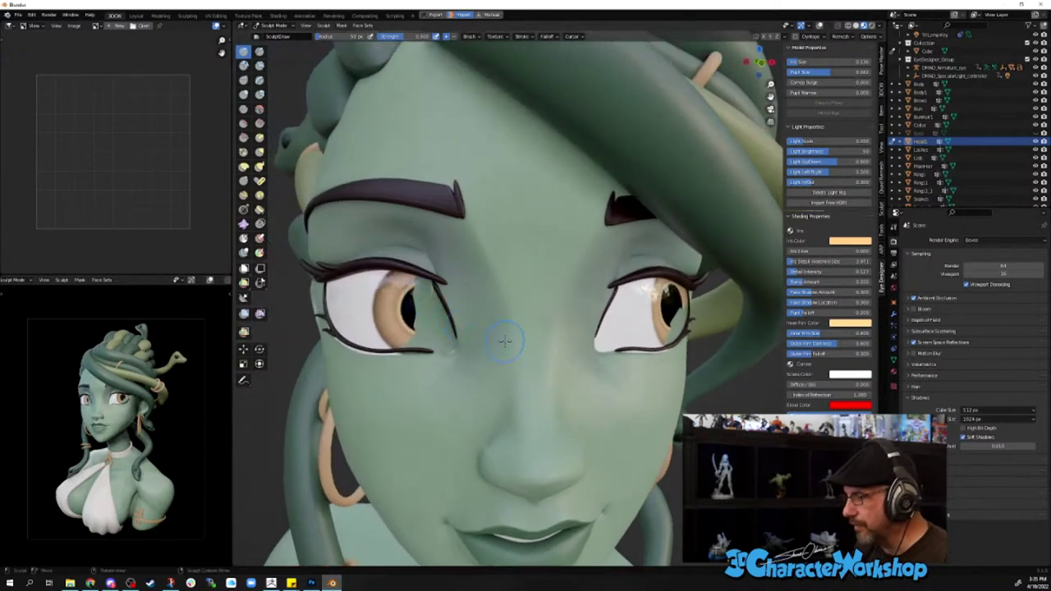
pyautogui.moveTo(534, 340)
pyautogui.mouseDown(button='middle')
pyautogui.moveTo(483, 332)
pyautogui.moveTo(522, 327)
pyautogui.mouseUp(button='middle')
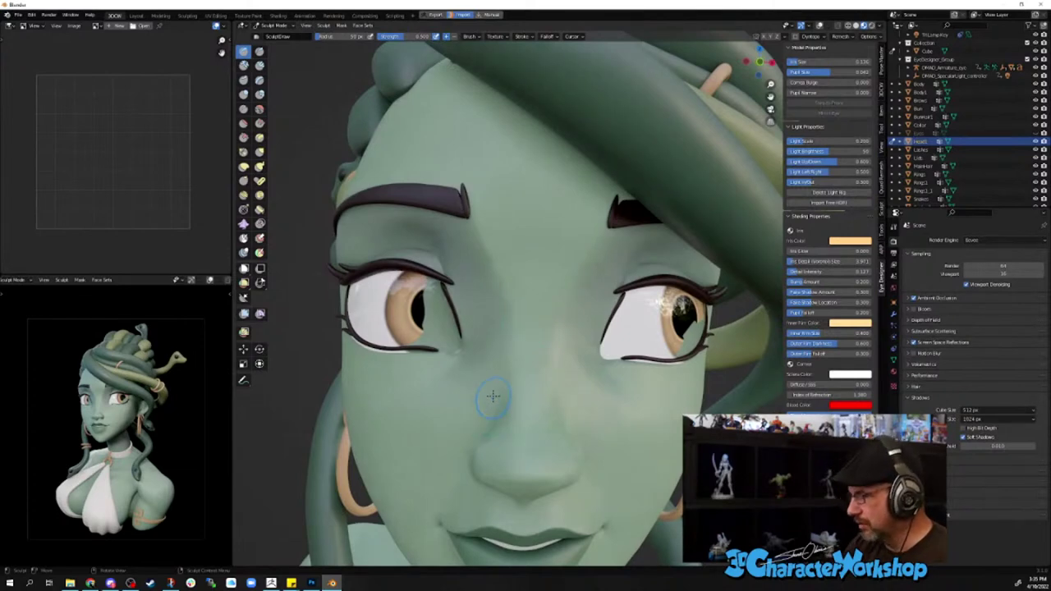
pyautogui.moveTo(492, 397); pyautogui.dragTo(495, 418, button='middle')
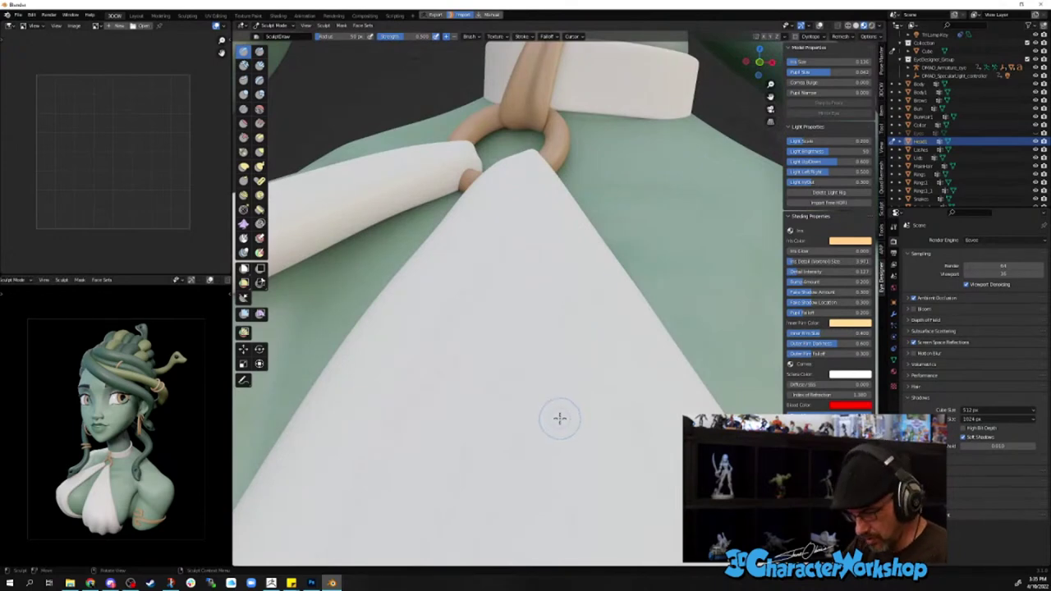
pyautogui.scroll(-6, 558, 410)
pyautogui.moveTo(567, 280); pyautogui.dragTo(623, 312, button='middle')
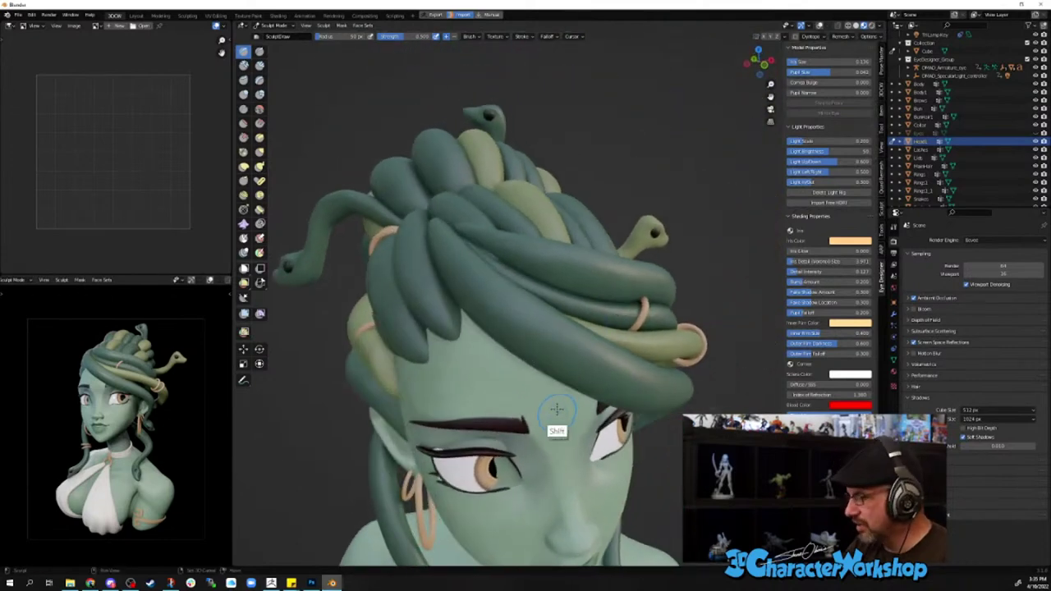
pyautogui.moveTo(546, 430); pyautogui.dragTo(554, 371, button='middle')
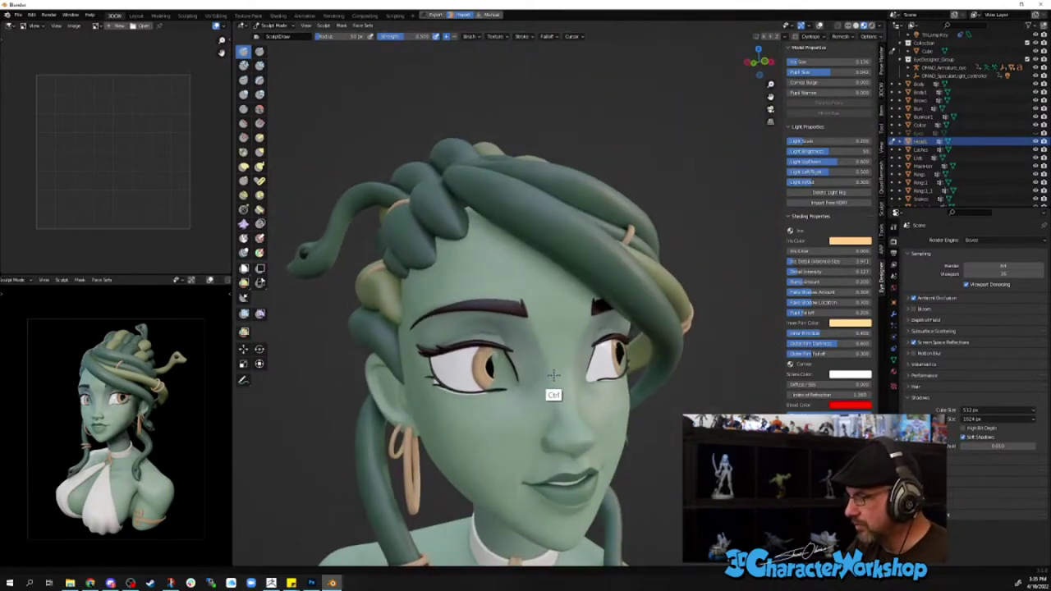
pyautogui.scroll(3, 549, 414)
pyautogui.keyDown('shift'); pyautogui.moveTo(544, 425); pyautogui.dragTo(572, 363, button='middle'); pyautogui.keyUp('shift')
pyautogui.moveTo(546, 324); pyautogui.dragTo(555, 291, button='middle')
pyautogui.scroll(-2, 596, 191)
pyautogui.press('Home')
pyautogui.moveTo(567, 198); pyautogui.dragTo(542, 359, button='middle')
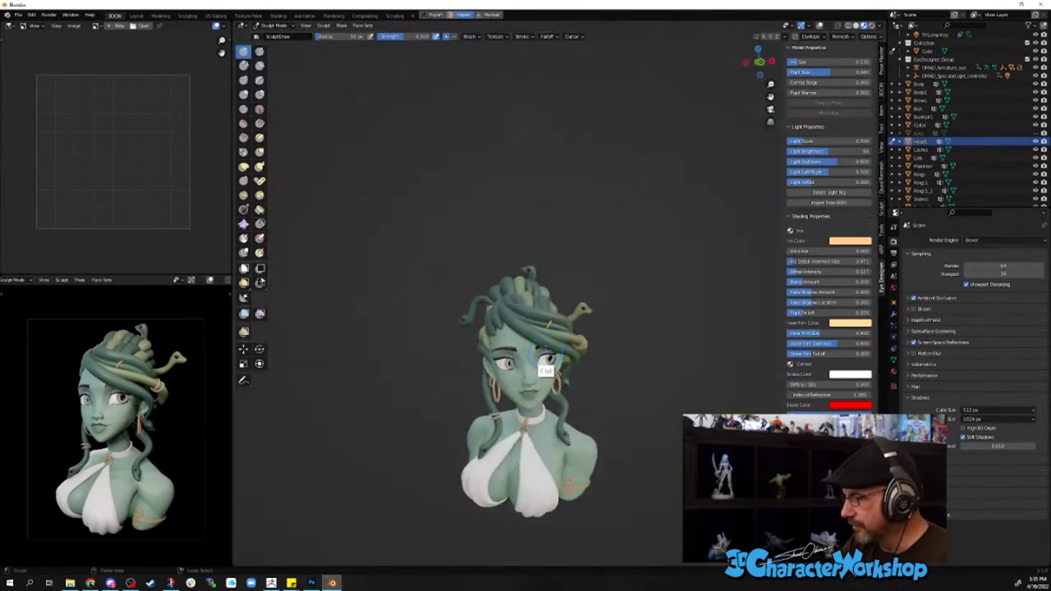
pyautogui.scroll(5, 539, 467)
pyautogui.moveTo(522, 482); pyautogui.dragTo(539, 334, button='middle')
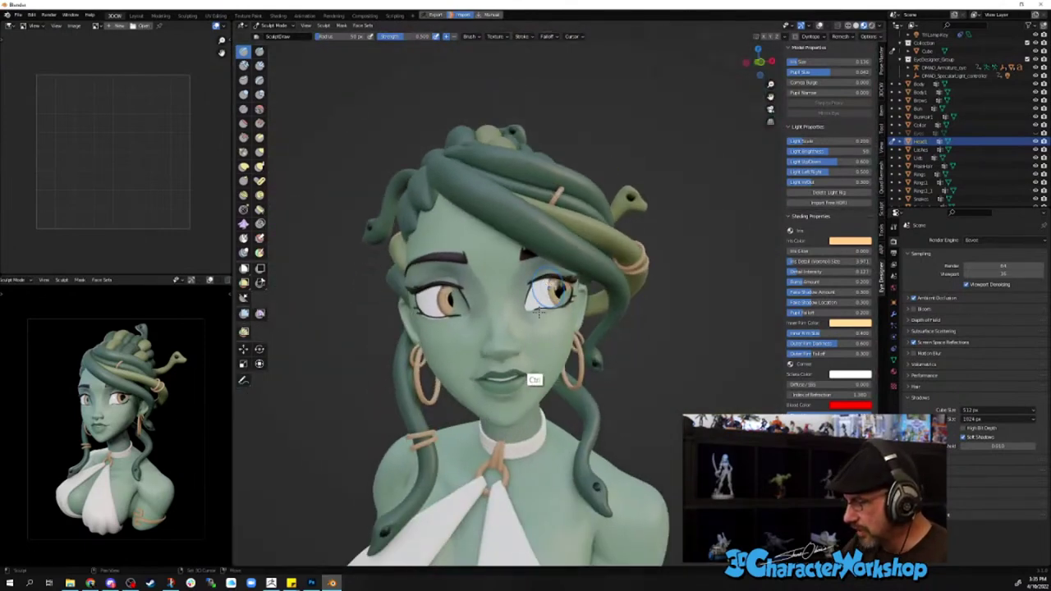
pyautogui.scroll(4, 547, 334)
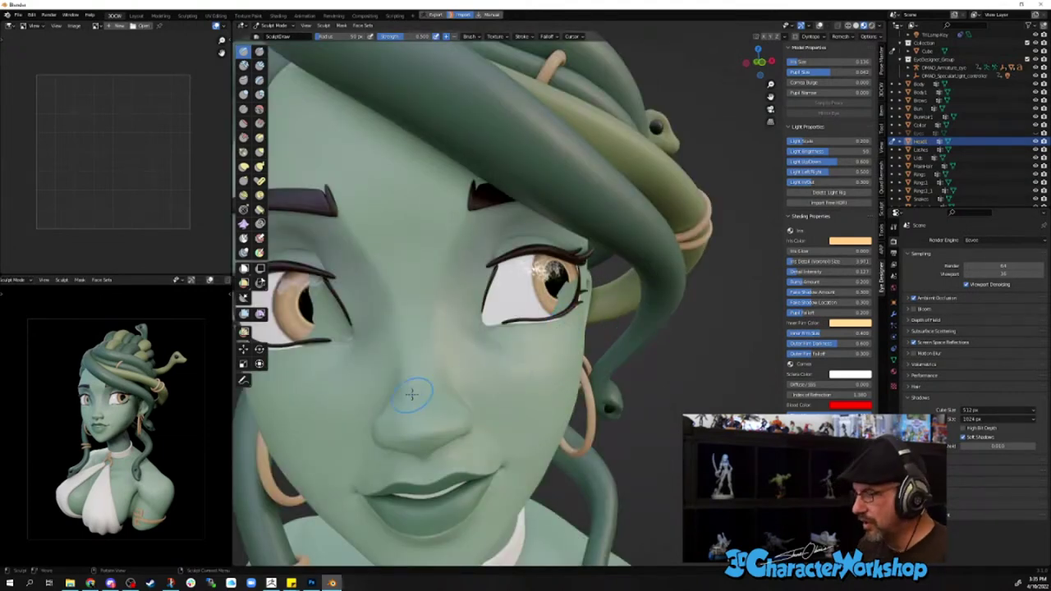
pyautogui.scroll(-4, 414, 395)
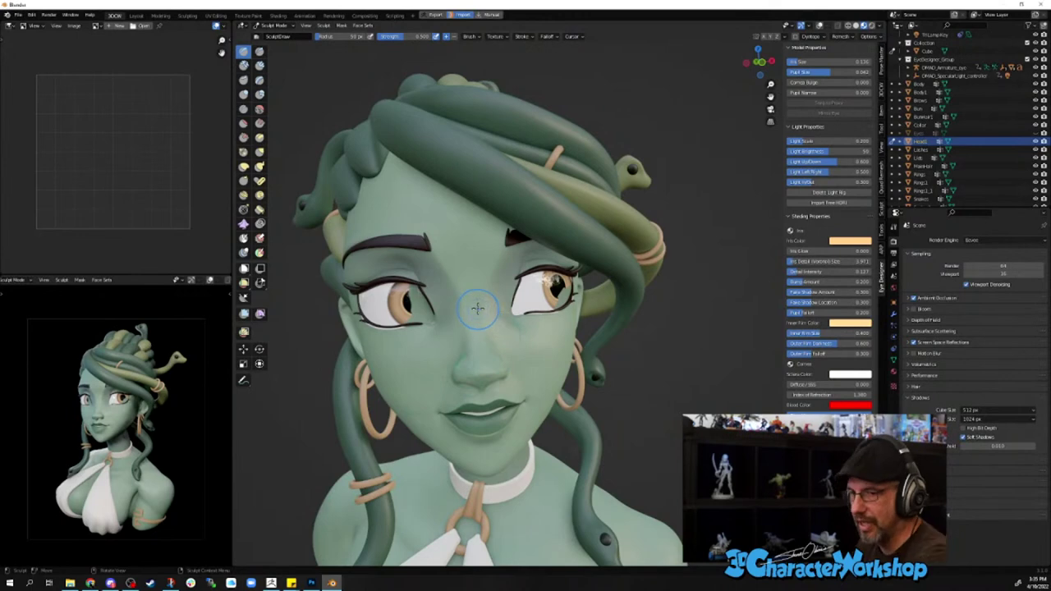
pyautogui.moveTo(476, 307)
pyautogui.mouseDown(button='middle')
pyautogui.moveTo(474, 293)
pyautogui.moveTo(499, 317)
pyautogui.mouseUp(button='middle')
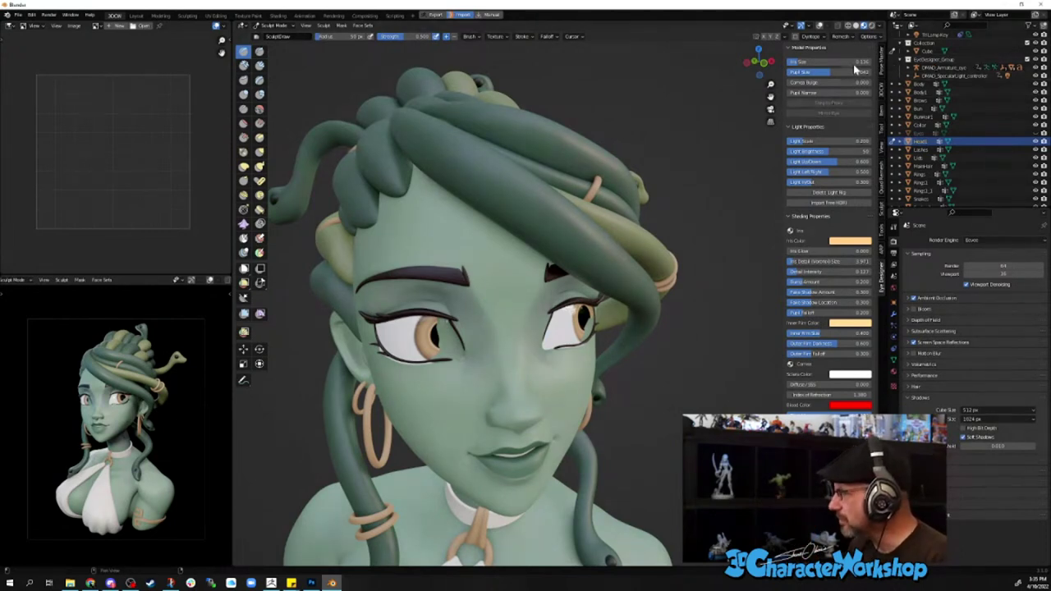
# - Save the scene as Medusa_Render_01.blend, then resave it with Ctrl+S
pyautogui.click(18, 14)
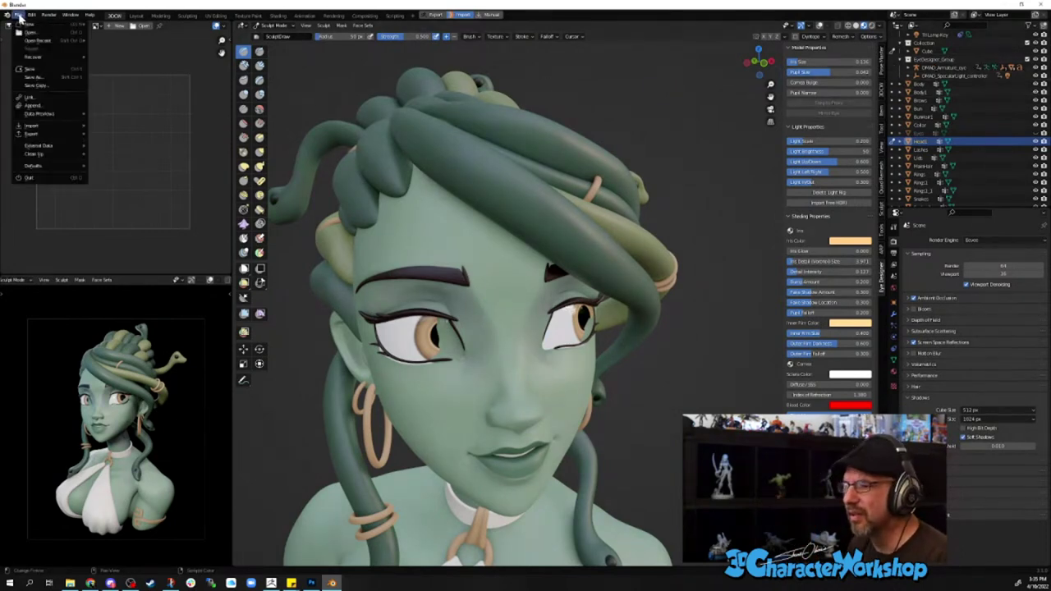
pyautogui.click(38, 78)
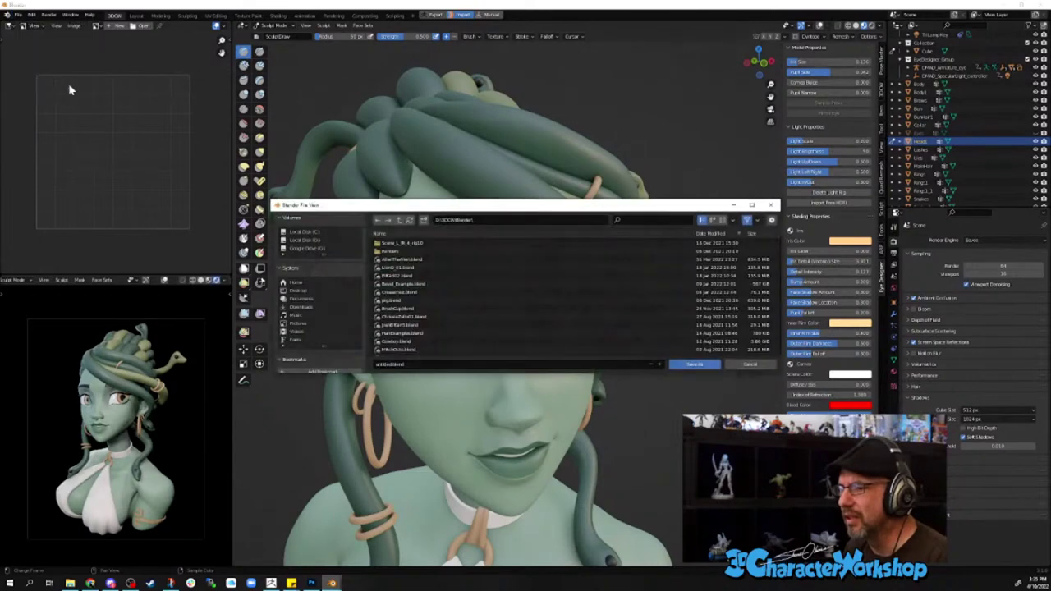
pyautogui.click(450, 367)
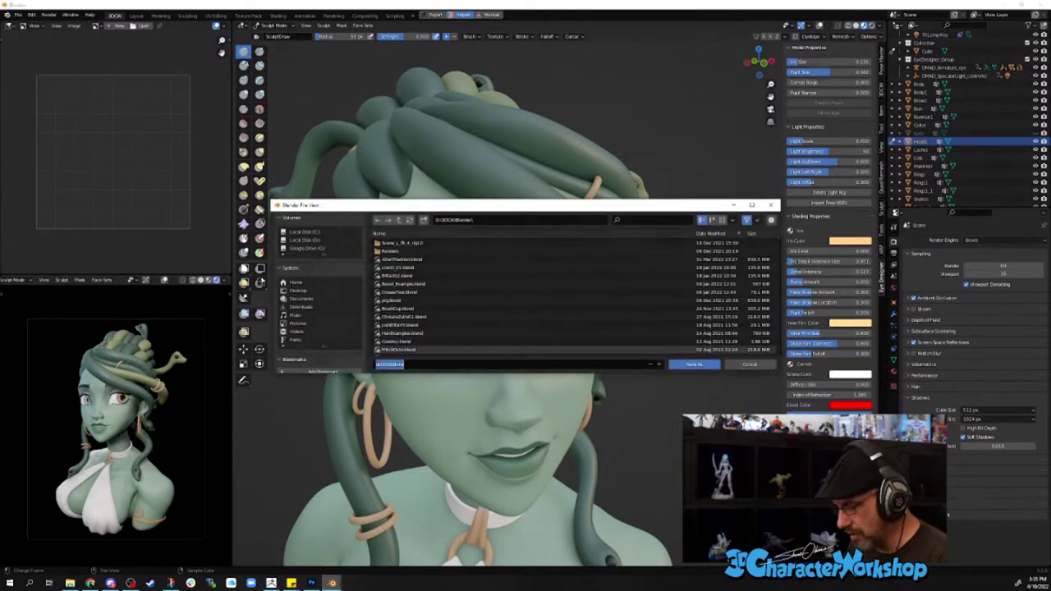
pyautogui.write('Medusa_Render_01')
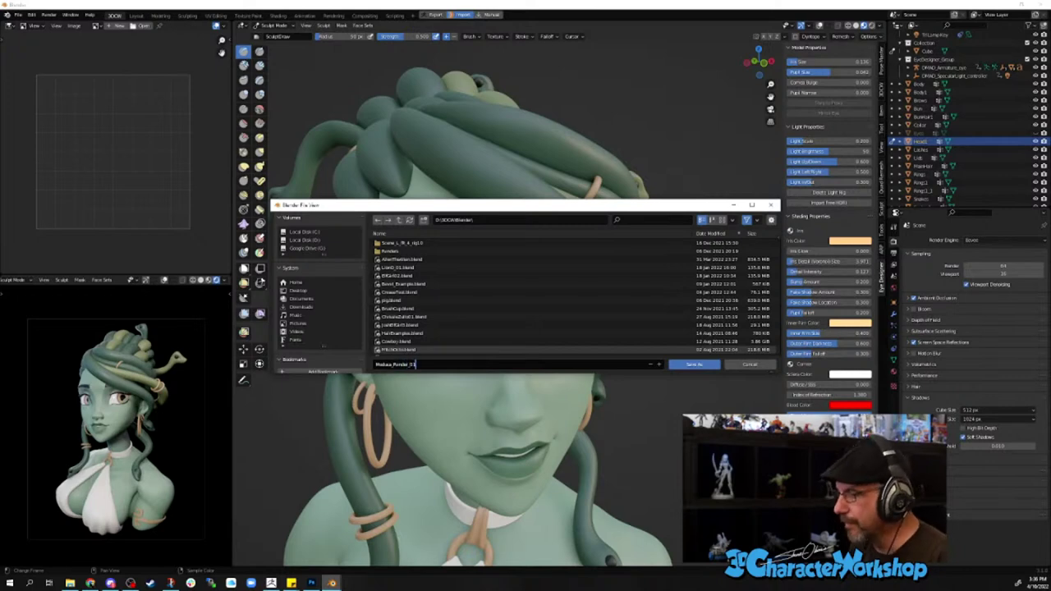
pyautogui.press('Return')
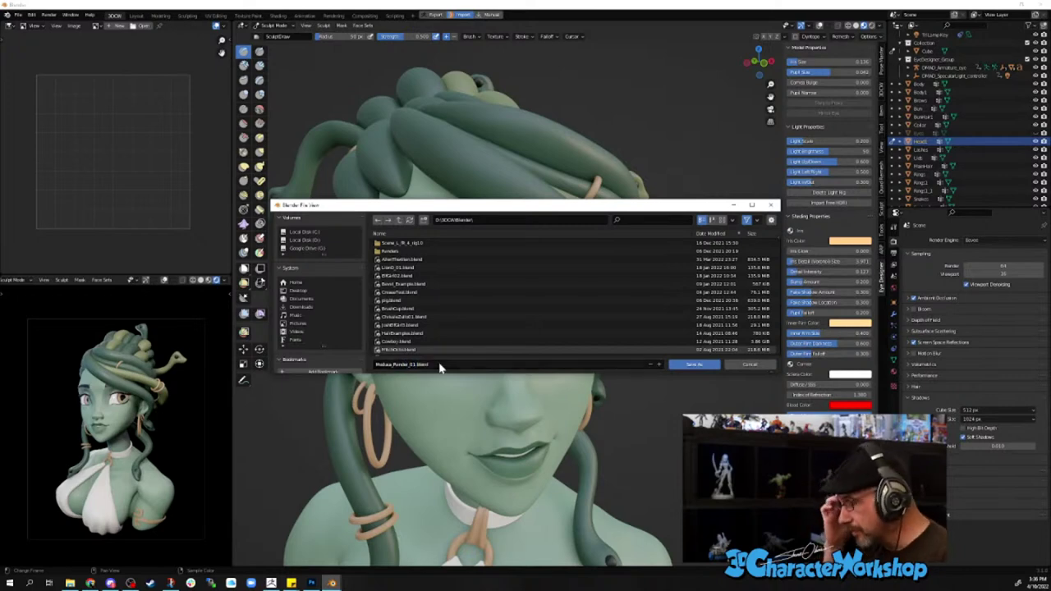
pyautogui.click(705, 364)
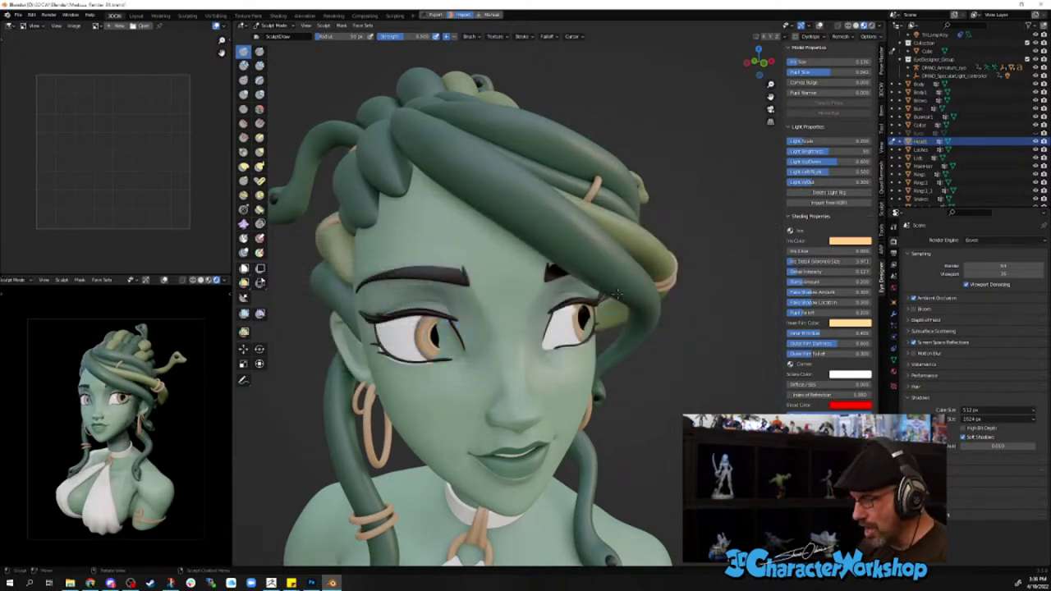
pyautogui.hotkey('ctrl', 's')
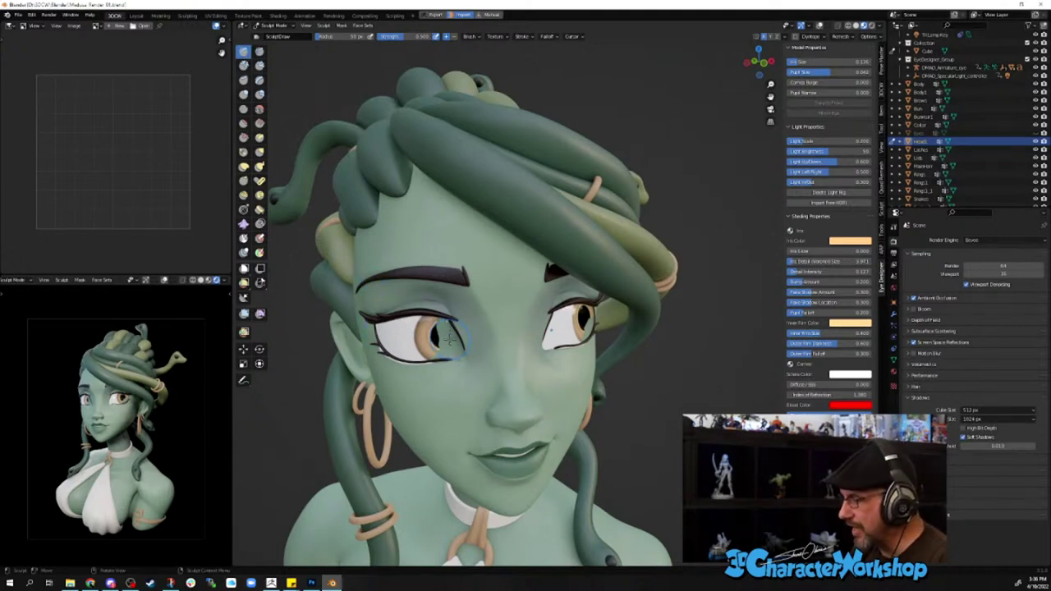
# - Enlarge the left eye's pupil, then switch the viewport to solid random-colour shading
pyautogui.moveTo(448, 337)
pyautogui.mouseDown(button='middle')
pyautogui.moveTo(538, 382)
pyautogui.moveTo(488, 322)
pyautogui.moveTo(472, 380)
pyautogui.mouseUp(button='middle')
pyautogui.moveTo(422, 342)
pyautogui.mouseDown(button='middle')
pyautogui.moveTo(504, 334)
pyautogui.moveTo(506, 345)
pyautogui.mouseUp(button='middle')
pyautogui.scroll(2, 505, 328)
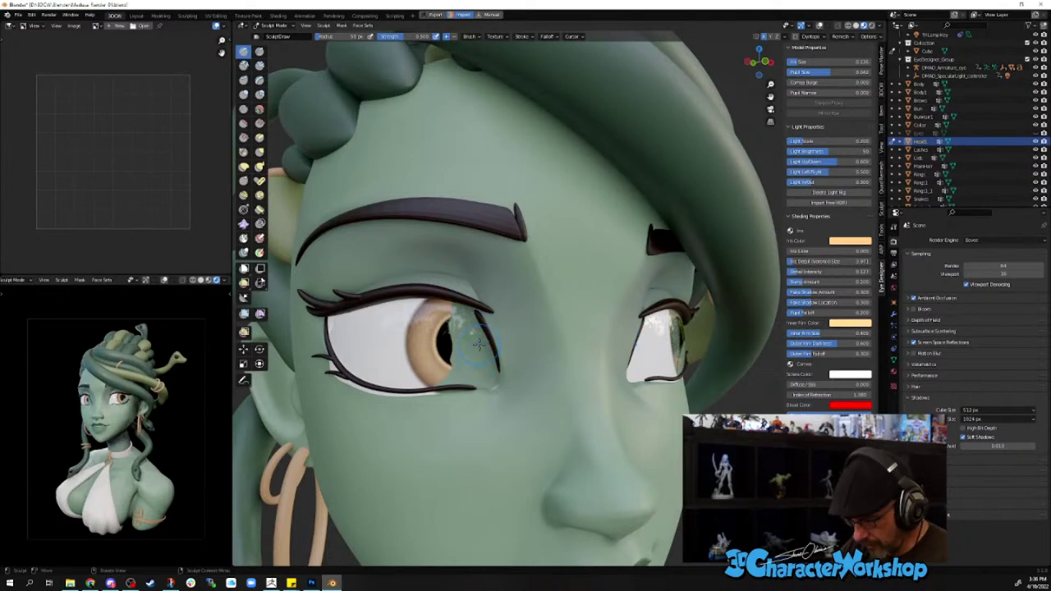
pyautogui.click(476, 372)
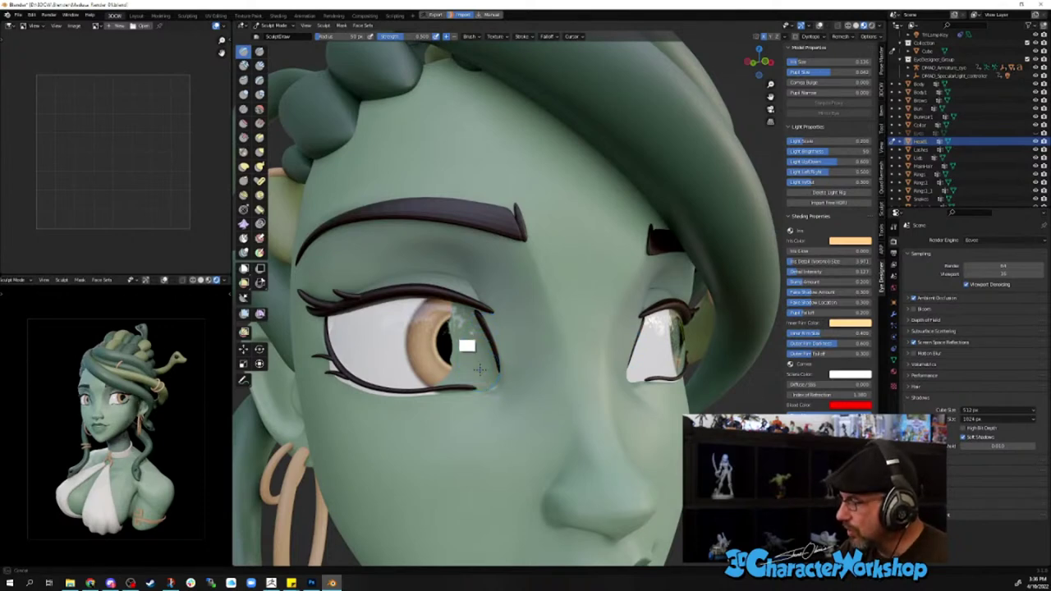
pyautogui.keyDown('ctrl'); pyautogui.moveTo(480, 371); pyautogui.dragTo(479, 371); pyautogui.keyUp('ctrl')
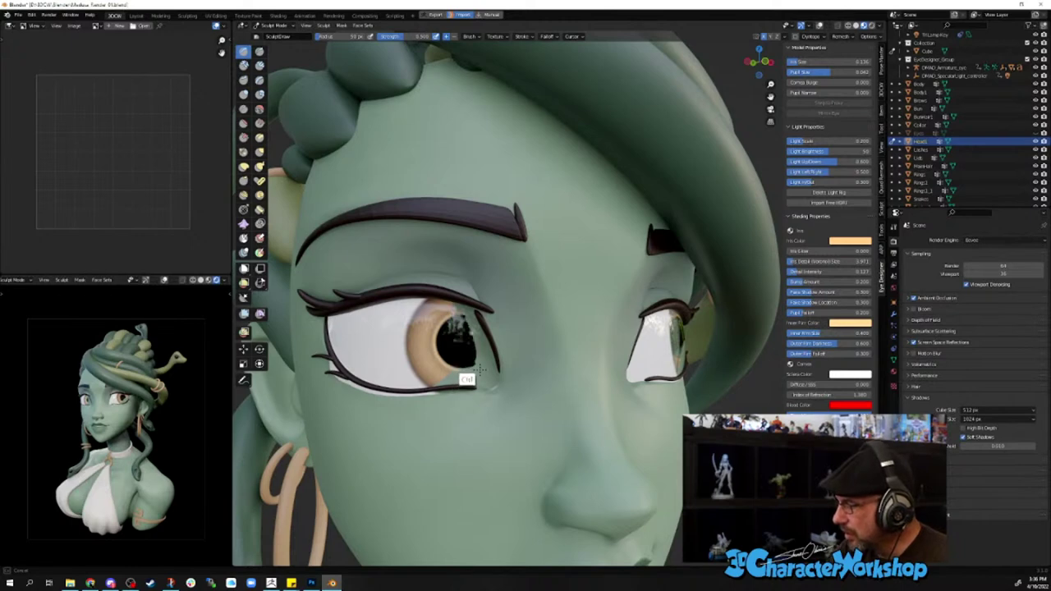
pyautogui.click(460, 310)
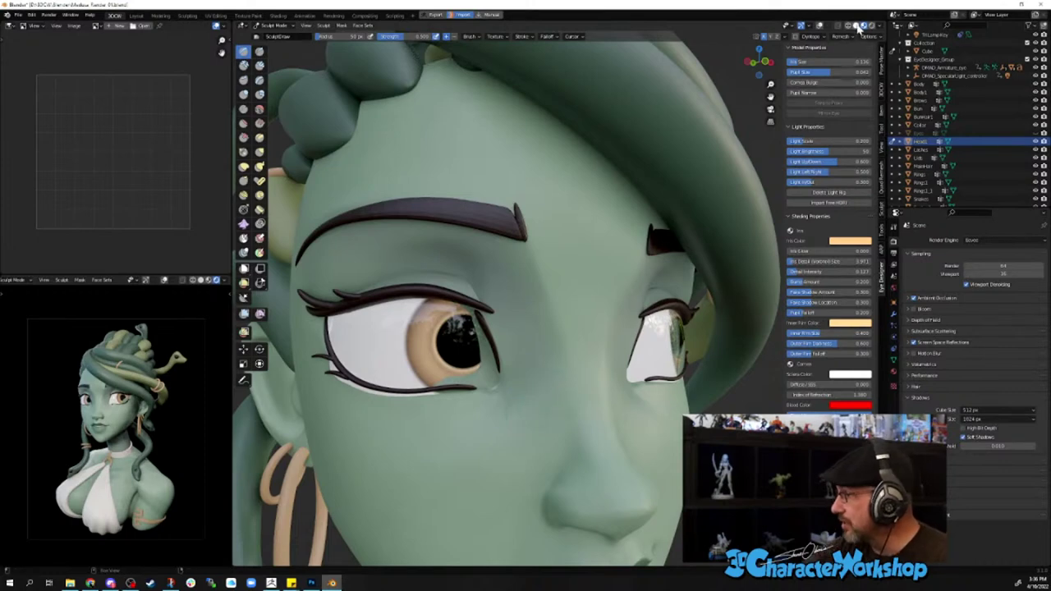
pyautogui.press('z')
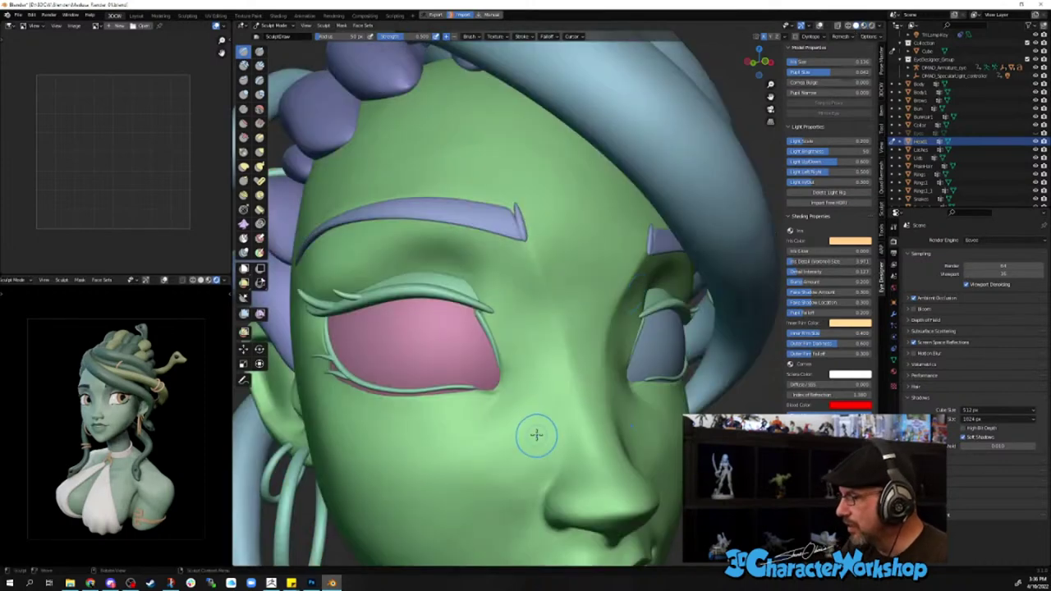
# - Return to Material Preview and sculpt the skin under the lower eyelid toward the corner
pyautogui.click(862, 27)
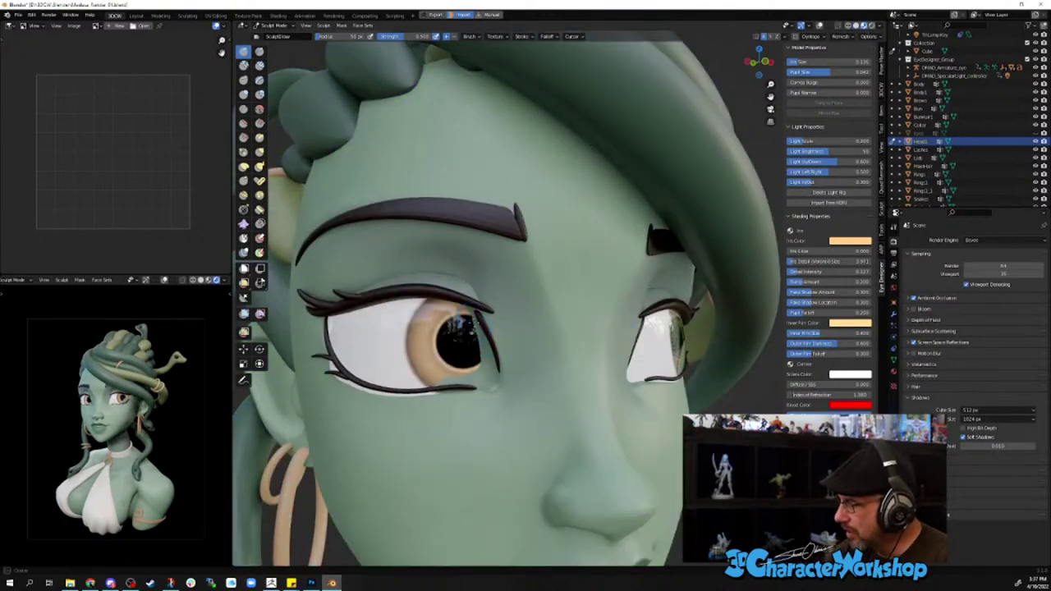
pyautogui.moveTo(495, 328)
pyautogui.keyDown('ctrl'); pyautogui.mouseDown()
pyautogui.moveTo(491, 379)
pyautogui.moveTo(499, 328)
pyautogui.mouseUp(); pyautogui.keyUp('ctrl')
pyautogui.moveTo(499, 373)
pyautogui.keyDown('ctrl'); pyautogui.mouseDown()
pyautogui.moveTo(497, 334)
pyautogui.moveTo(469, 328)
pyautogui.moveTo(483, 371)
pyautogui.mouseUp(); pyautogui.keyUp('ctrl')
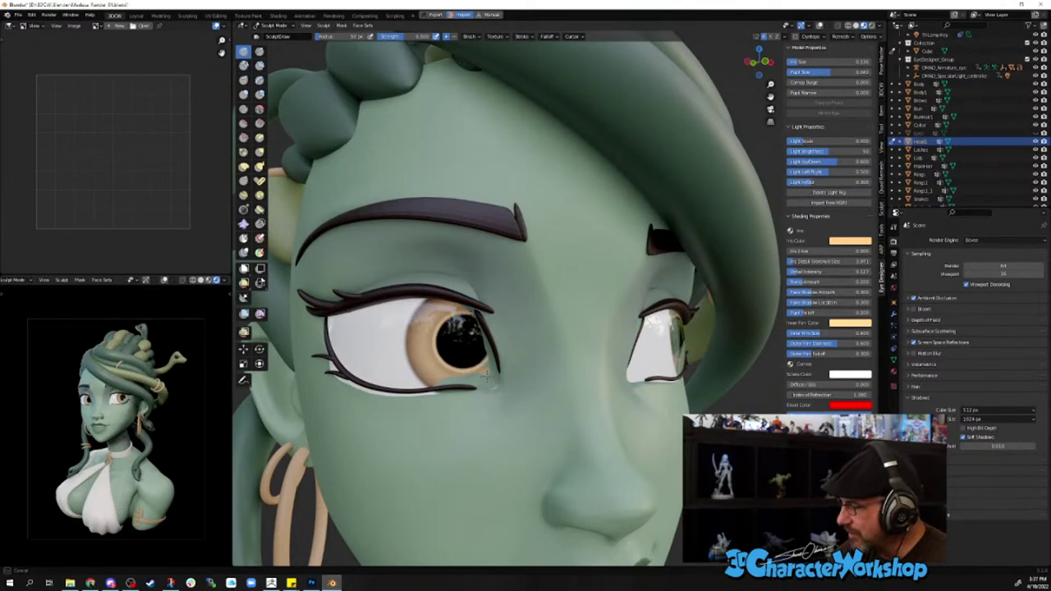
pyautogui.moveTo(486, 373); pyautogui.dragTo(472, 378, button='middle')
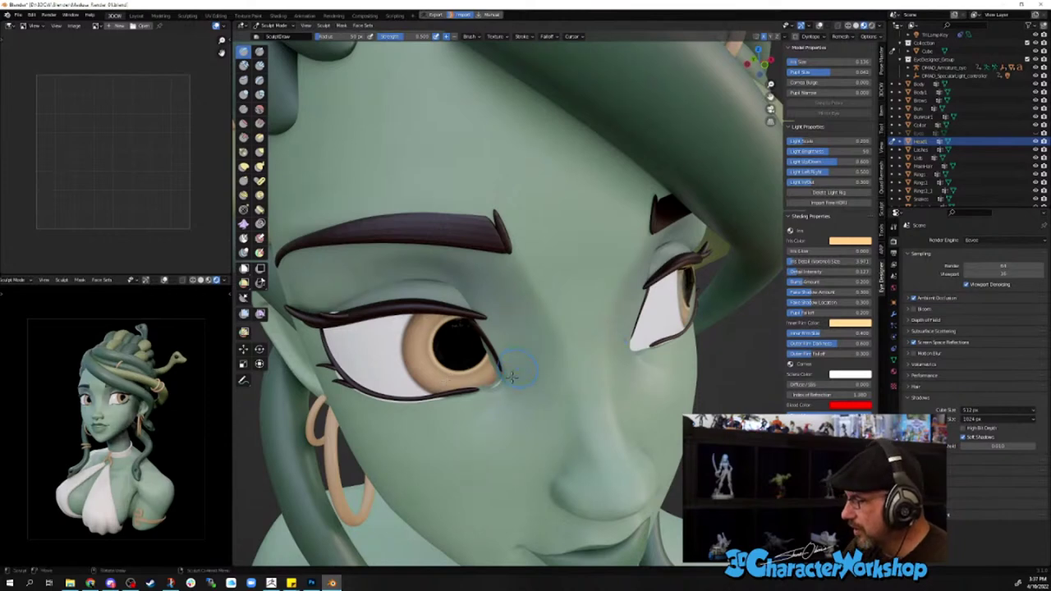
pyautogui.moveTo(513, 373)
pyautogui.mouseDown(button='middle')
pyautogui.moveTo(541, 329)
pyautogui.moveTo(480, 351)
pyautogui.mouseUp(button='middle')
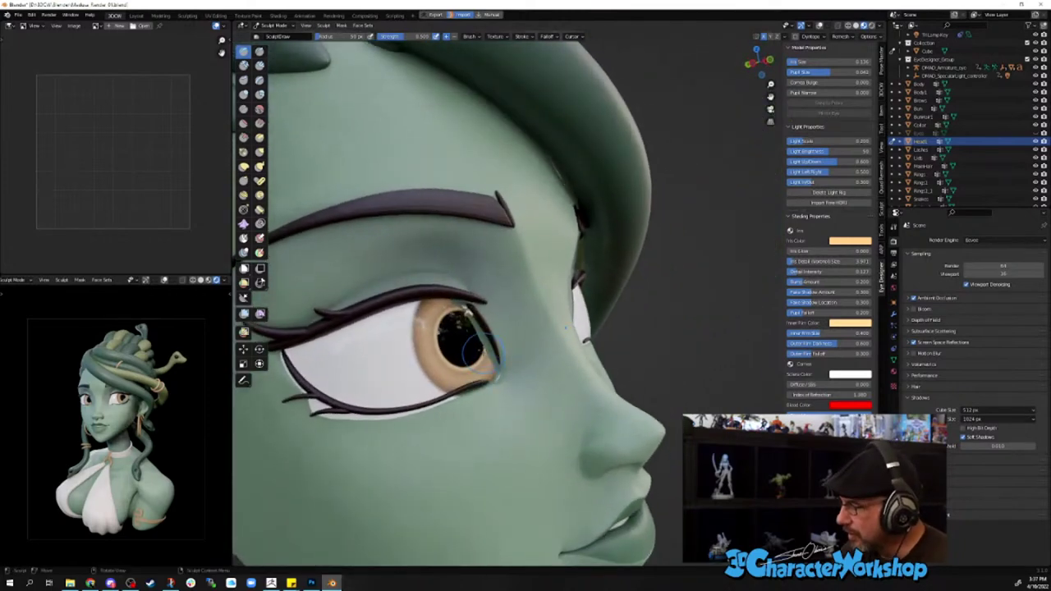
# - Crease the upper eyelid edge and the eye corner with the Crease brush
pyautogui.click(259, 51)
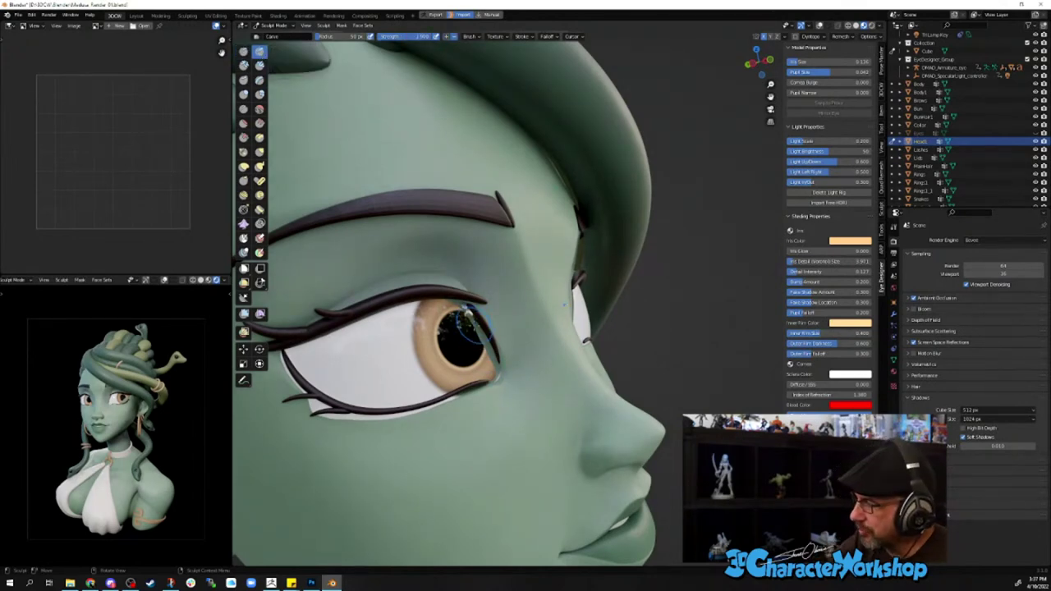
pyautogui.moveTo(464, 312); pyautogui.dragTo(462, 311)
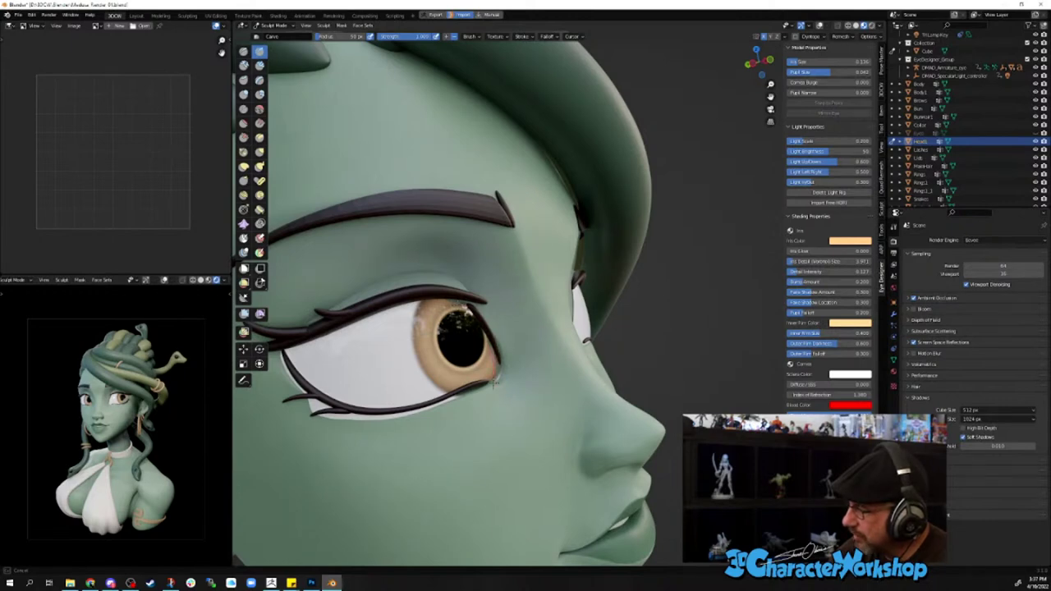
pyautogui.moveTo(495, 383); pyautogui.dragTo(493, 383)
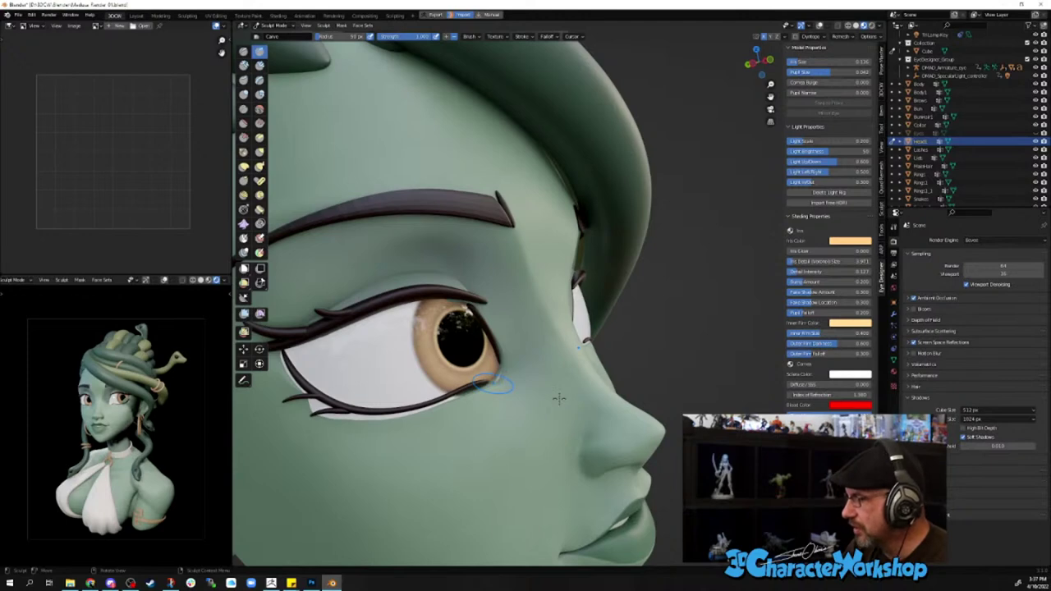
pyautogui.moveTo(558, 399); pyautogui.dragTo(526, 407, button='middle')
pyautogui.moveTo(564, 376)
pyautogui.mouseDown(button='middle')
pyautogui.moveTo(525, 370)
pyautogui.moveTo(562, 312)
pyautogui.moveTo(542, 343)
pyautogui.mouseUp(button='middle')
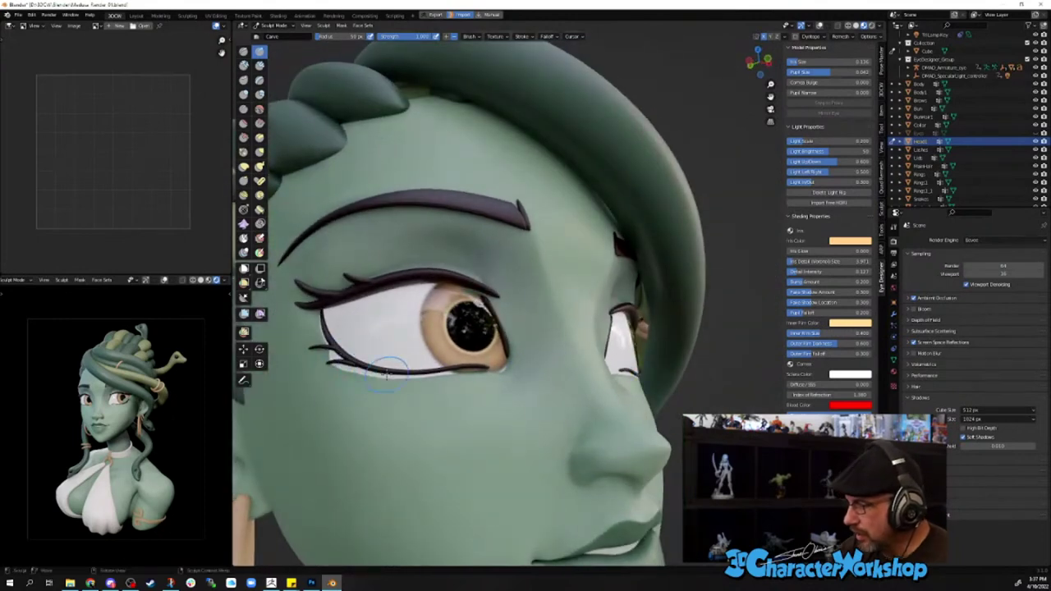
pyautogui.moveTo(494, 421); pyautogui.dragTo(467, 399, button='middle')
pyautogui.moveTo(470, 353); pyautogui.dragTo(509, 356, button='middle')
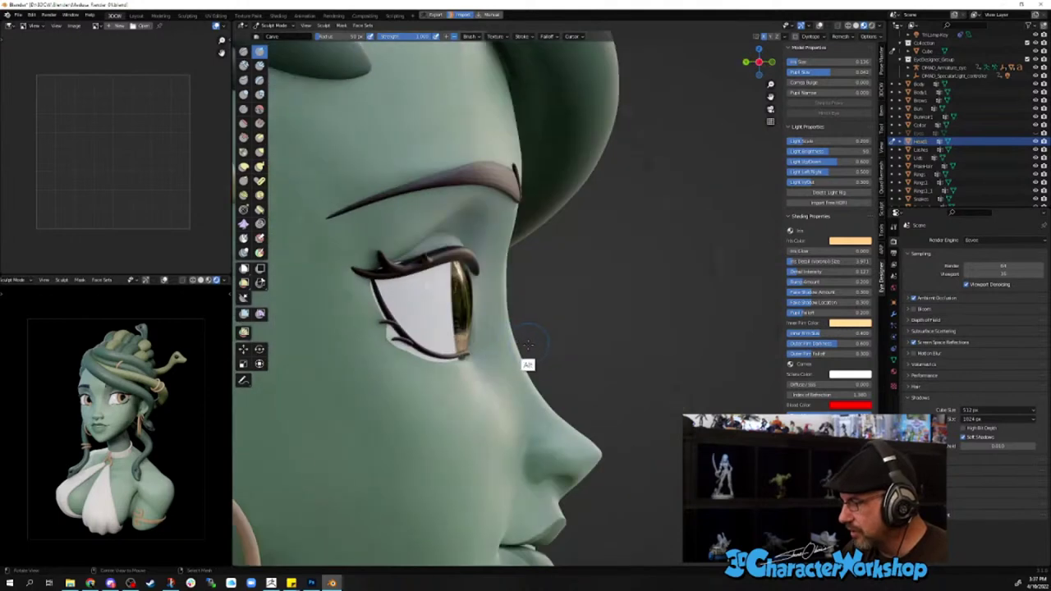
pyautogui.scroll(3, 499, 400)
pyautogui.moveTo(498, 400); pyautogui.dragTo(477, 409, button='middle')
pyautogui.press('g')
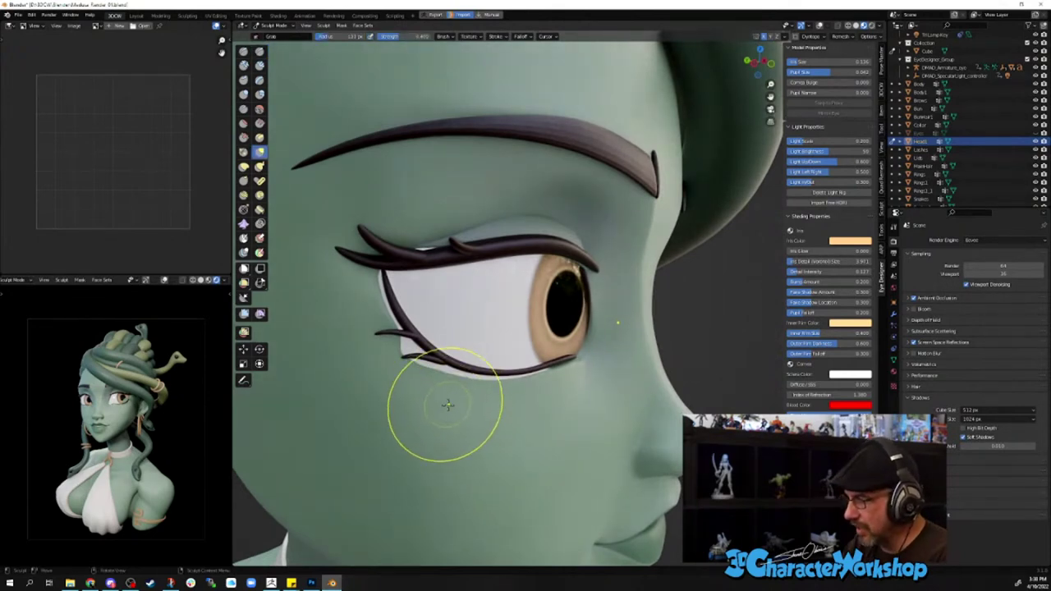
# - Grab-pull the lower eyelid into shape and set the preview viewport to Solid shading
pyautogui.moveTo(446, 402); pyautogui.dragTo(509, 378, button='middle')
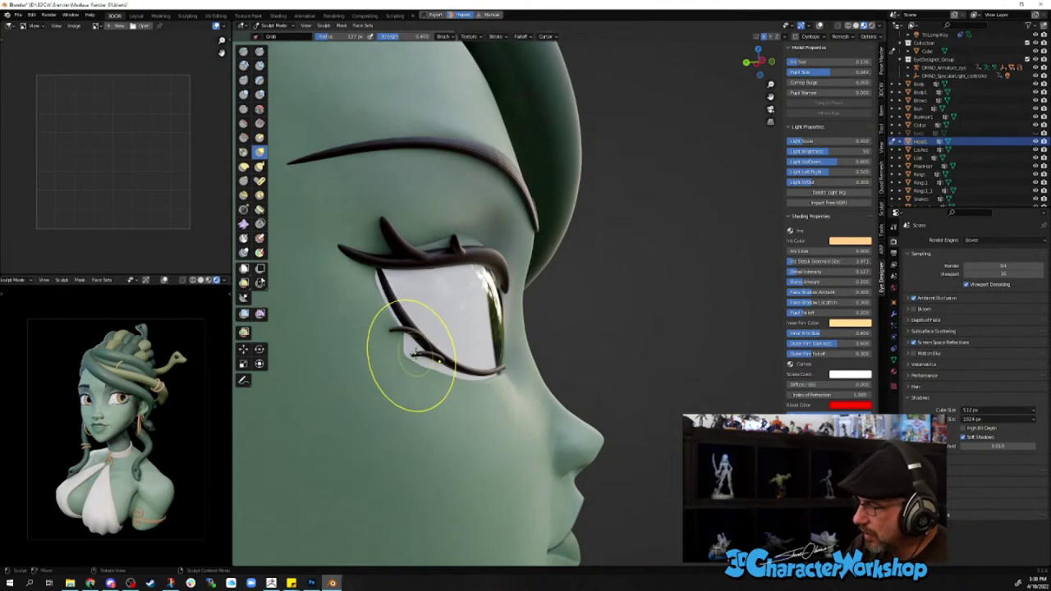
pyautogui.moveTo(403, 386); pyautogui.dragTo(415, 357)
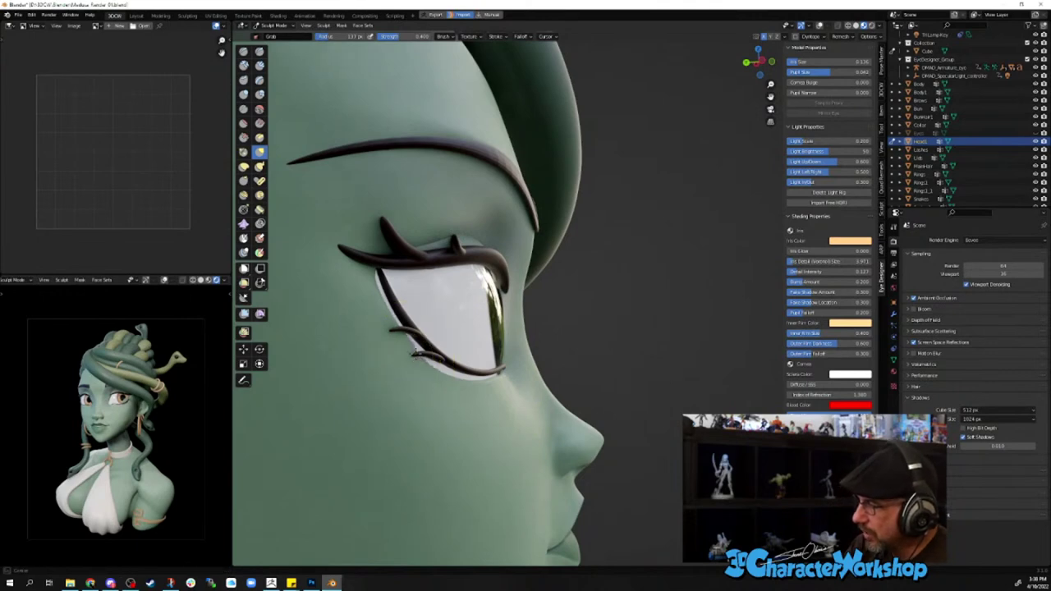
pyautogui.moveTo(445, 354); pyautogui.dragTo(468, 328)
pyautogui.moveTo(469, 328)
pyautogui.mouseDown(button='middle')
pyautogui.moveTo(403, 328)
pyautogui.moveTo(375, 281)
pyautogui.mouseUp(button='middle')
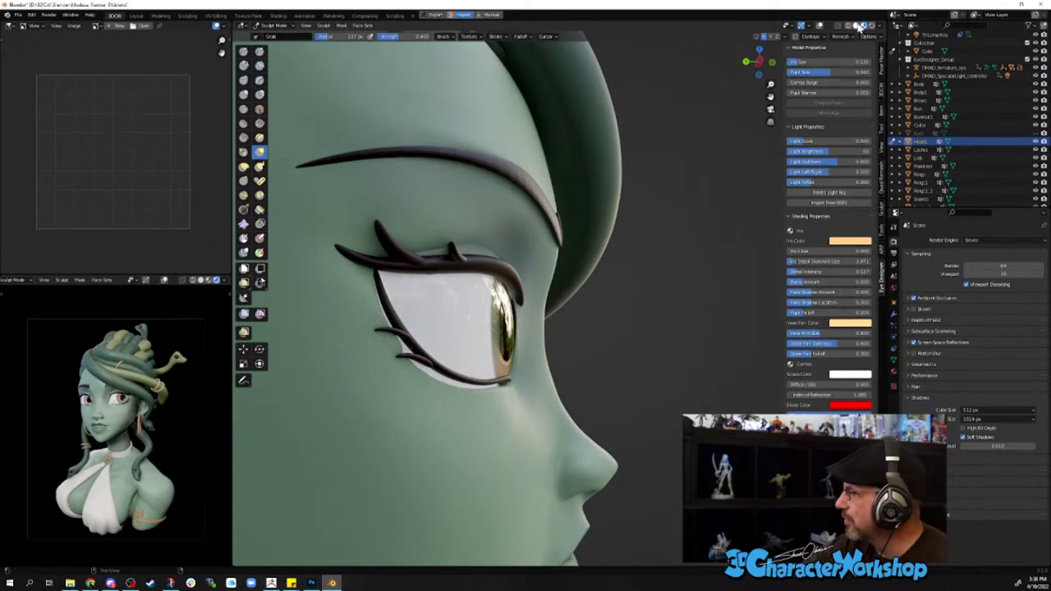
pyautogui.click(855, 26)
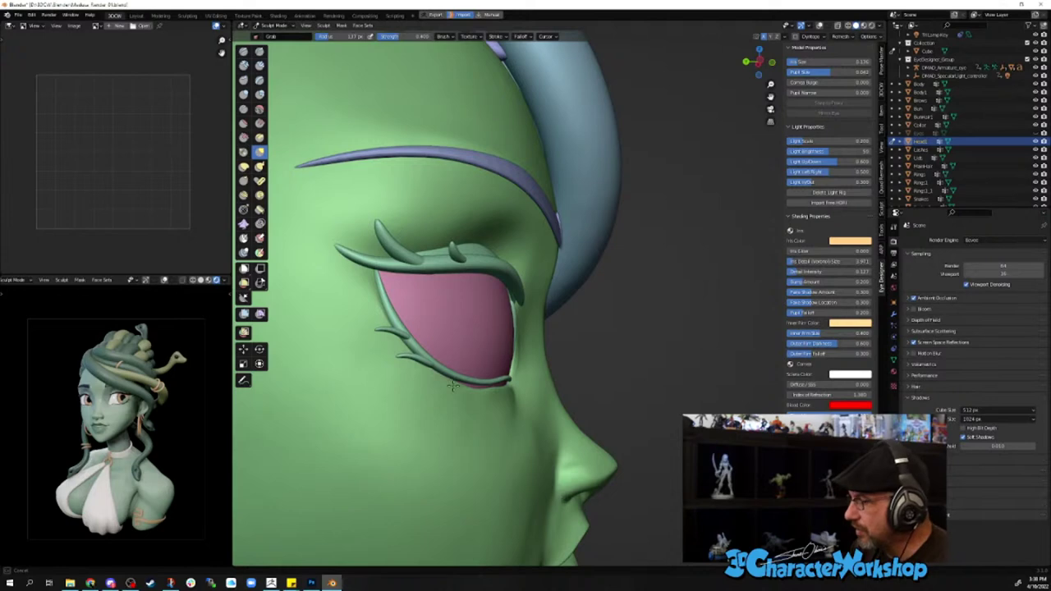
# - Nudge the lower eyelid and pull its corner into shape with the Grab brush
pyautogui.moveTo(493, 387); pyautogui.dragTo(461, 395, button='middle')
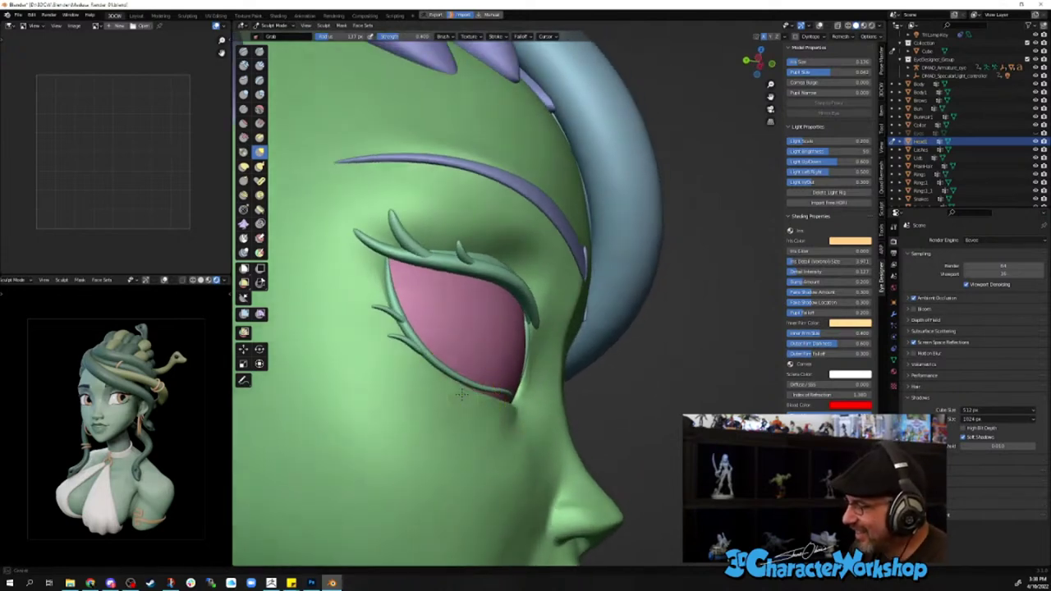
pyautogui.moveTo(509, 408)
pyautogui.mouseDown(button='middle')
pyautogui.moveTo(527, 422)
pyautogui.moveTo(515, 392)
pyautogui.moveTo(504, 399)
pyautogui.mouseUp(button='middle')
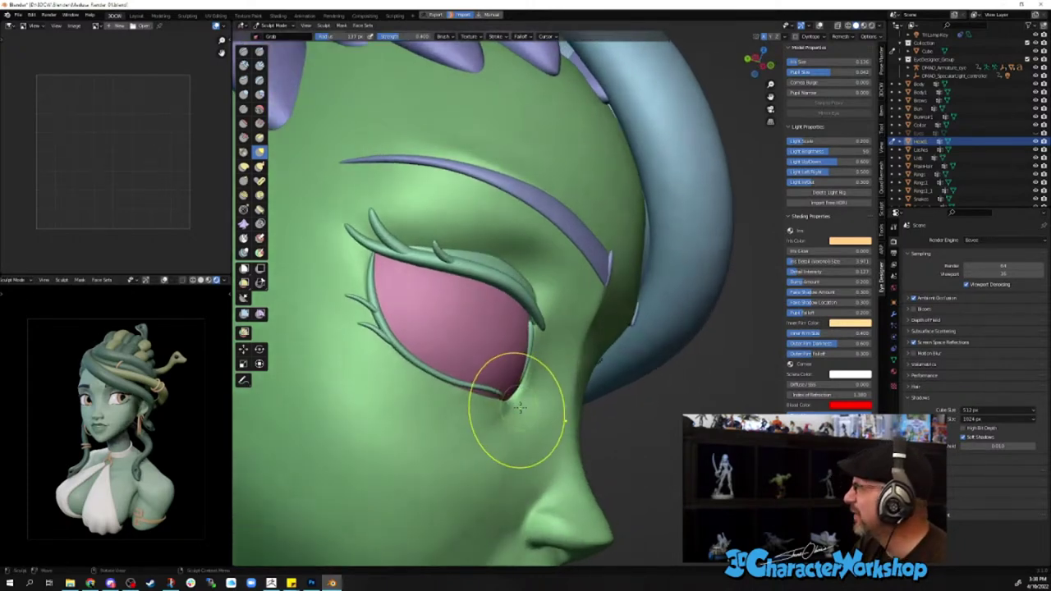
pyautogui.moveTo(516, 328)
pyautogui.mouseDown(button='middle')
pyautogui.moveTo(497, 340)
pyautogui.moveTo(555, 293)
pyautogui.moveTo(565, 327)
pyautogui.moveTo(493, 317)
pyautogui.moveTo(499, 398)
pyautogui.mouseUp(button='middle')
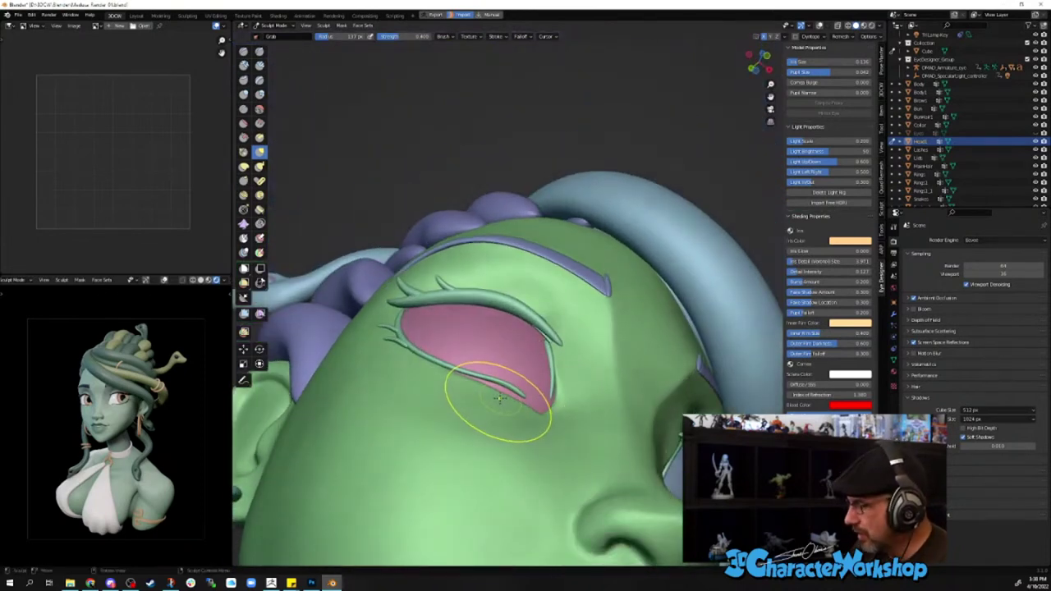
pyautogui.moveTo(500, 398); pyautogui.dragTo(496, 395)
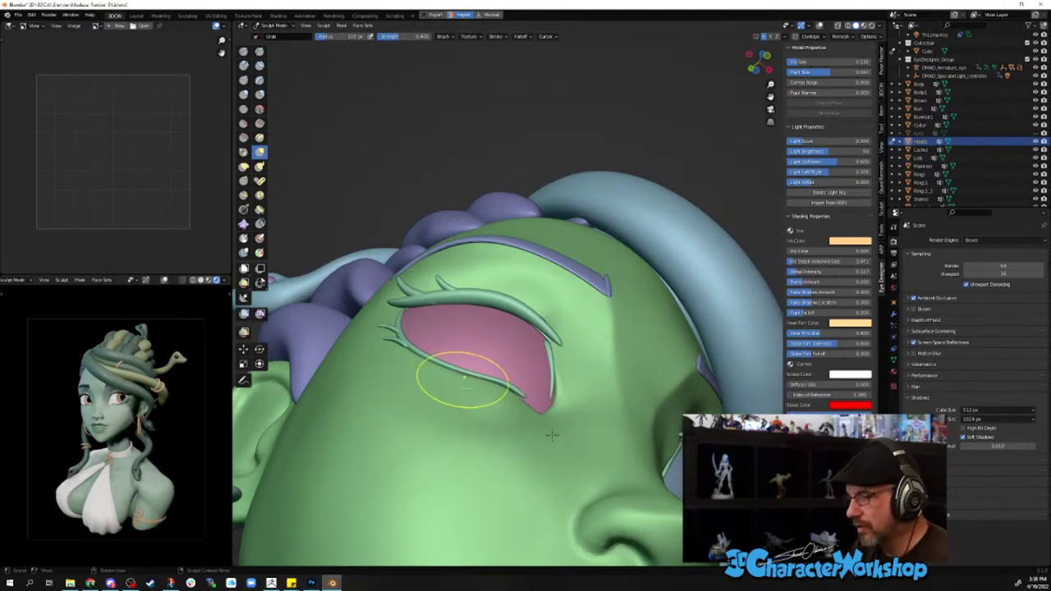
pyautogui.moveTo(544, 418); pyautogui.dragTo(525, 404, button='middle')
pyautogui.moveTo(526, 406); pyautogui.dragTo(525, 398)
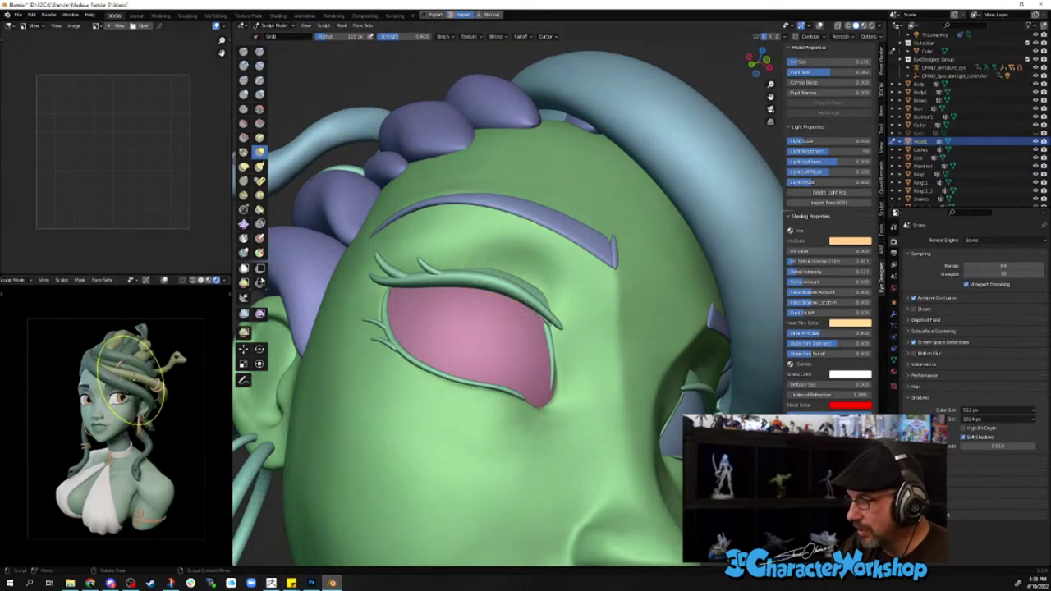
pyautogui.click(201, 281)
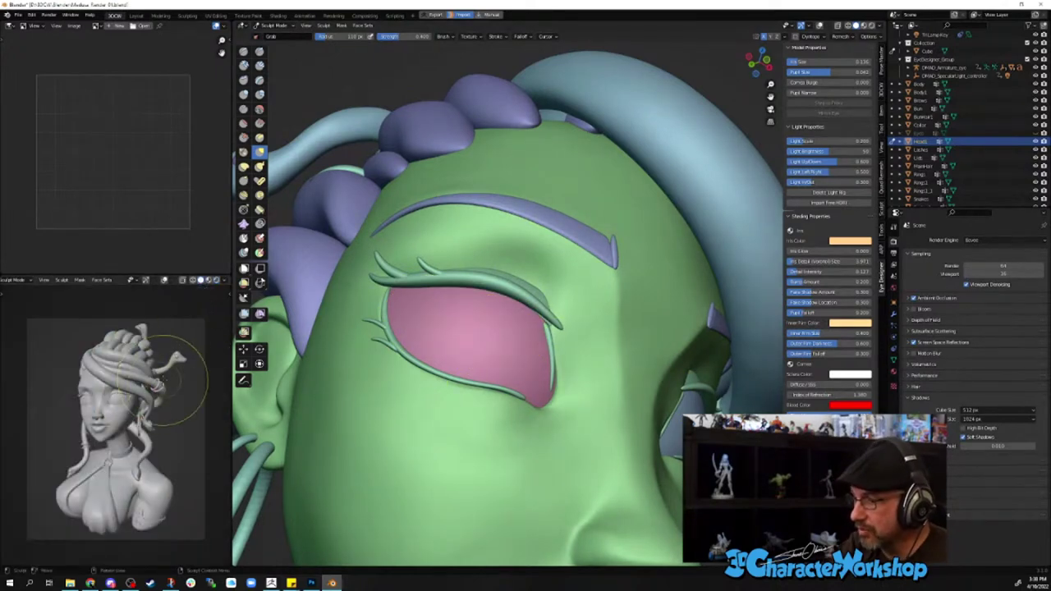
pyautogui.moveTo(372, 522); pyautogui.dragTo(563, 418, button='middle')
pyautogui.moveTo(590, 334); pyautogui.dragTo(570, 277, button='middle')
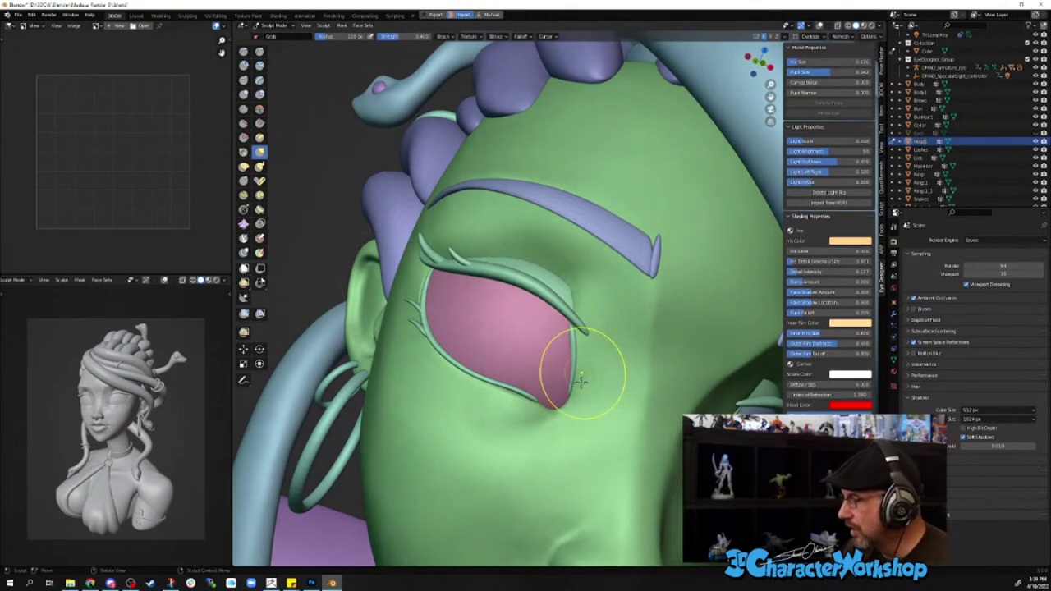
pyautogui.moveTo(574, 364); pyautogui.dragTo(624, 426, button='middle')
pyautogui.scroll(2, 639, 454)
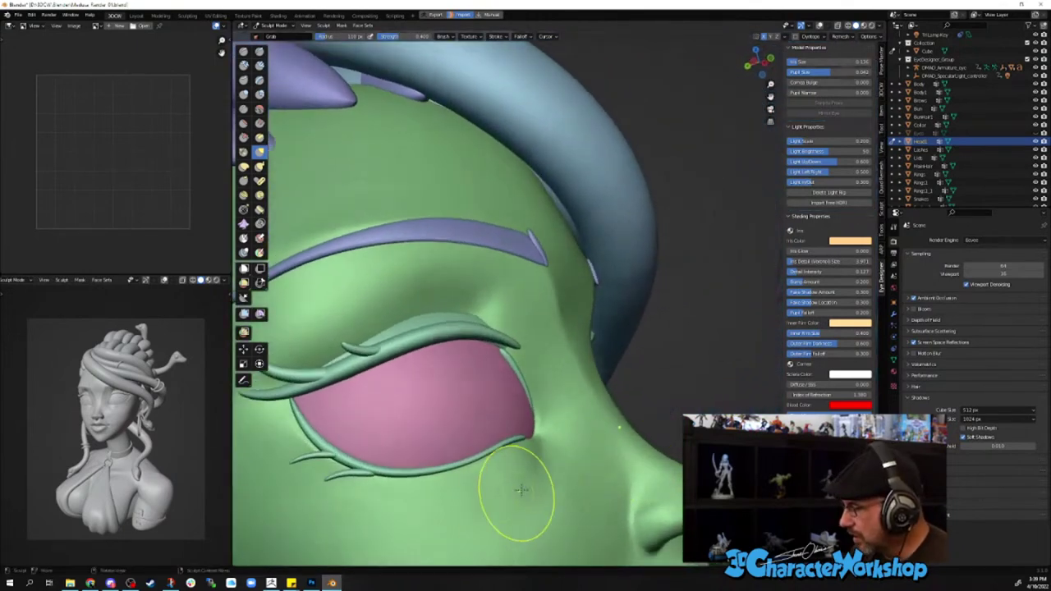
pyautogui.press('shift')
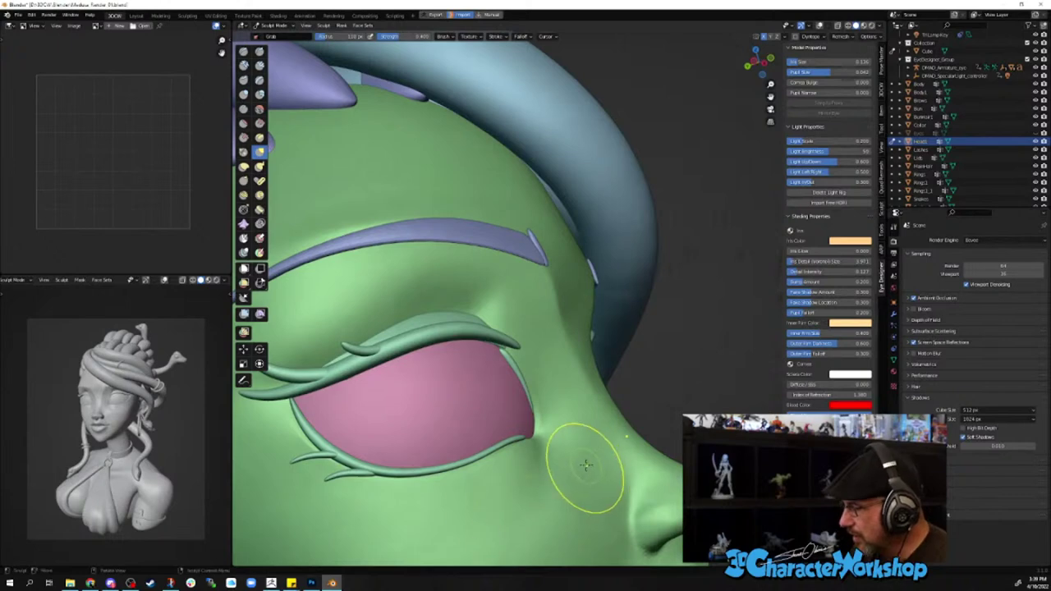
pyautogui.moveTo(581, 457)
pyautogui.mouseDown(button='middle')
pyautogui.moveTo(563, 481)
pyautogui.moveTo(535, 445)
pyautogui.moveTo(575, 434)
pyautogui.moveTo(534, 422)
pyautogui.mouseUp(button='middle')
pyautogui.moveTo(462, 316)
pyautogui.mouseDown(button='middle')
pyautogui.moveTo(629, 434)
pyautogui.moveTo(616, 431)
pyautogui.mouseUp(button='middle')
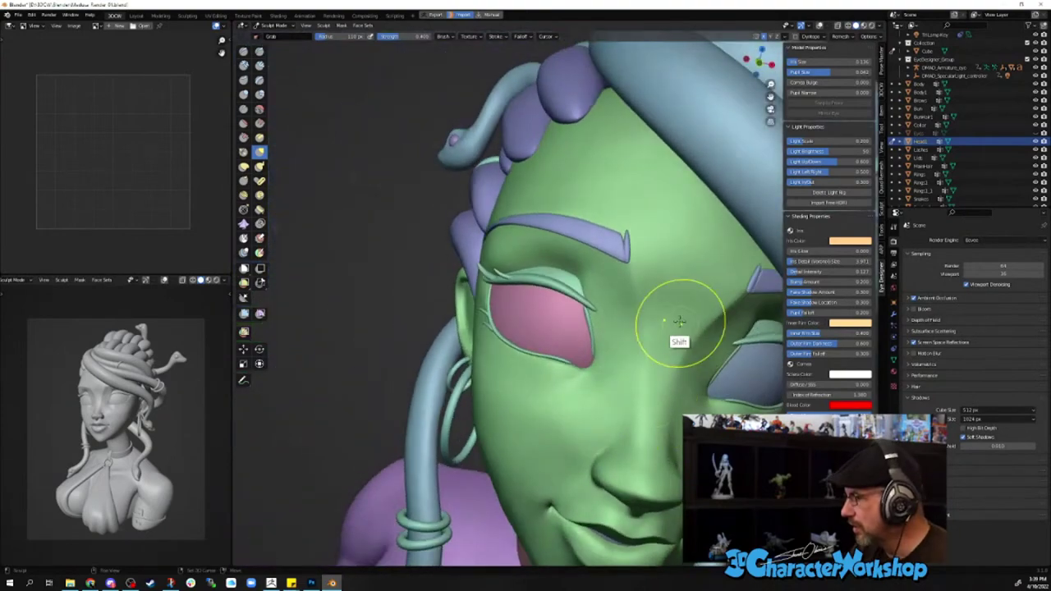
pyautogui.moveTo(673, 312)
pyautogui.mouseDown(button='middle')
pyautogui.moveTo(549, 323)
pyautogui.moveTo(546, 463)
pyautogui.moveTo(499, 418)
pyautogui.moveTo(566, 389)
pyautogui.moveTo(586, 413)
pyautogui.mouseUp(button='middle')
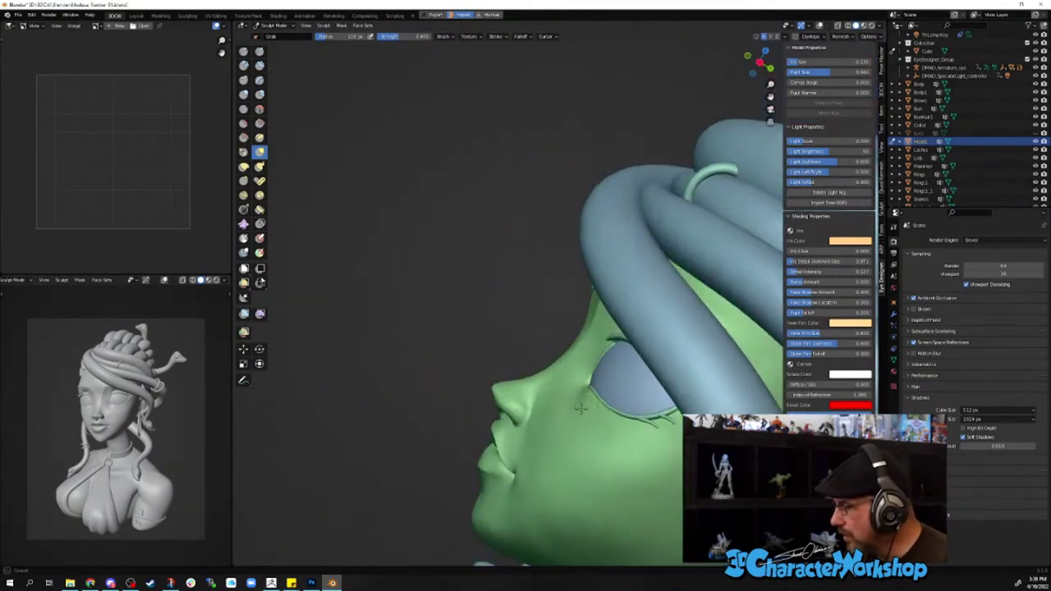
pyautogui.moveTo(605, 453); pyautogui.dragTo(558, 249, button='middle')
pyautogui.scroll(-4, 551, 370)
pyautogui.moveTo(525, 347)
pyautogui.mouseDown(button='middle')
pyautogui.moveTo(535, 375)
pyautogui.moveTo(597, 395)
pyautogui.moveTo(604, 480)
pyautogui.mouseUp(button='middle')
pyautogui.moveTo(589, 421); pyautogui.dragTo(574, 373, button='middle')
pyautogui.scroll(4, 534, 365)
pyautogui.moveTo(497, 356)
pyautogui.keyDown('shift'); pyautogui.mouseDown(button='middle')
pyautogui.moveTo(460, 387)
pyautogui.moveTo(483, 383)
pyautogui.moveTo(434, 305)
pyautogui.moveTo(539, 254)
pyautogui.moveTo(498, 300)
pyautogui.moveTo(563, 329)
pyautogui.moveTo(558, 343)
pyautogui.moveTo(525, 331)
pyautogui.moveTo(530, 358)
pyautogui.mouseUp(button='middle'); pyautogui.keyUp('shift')
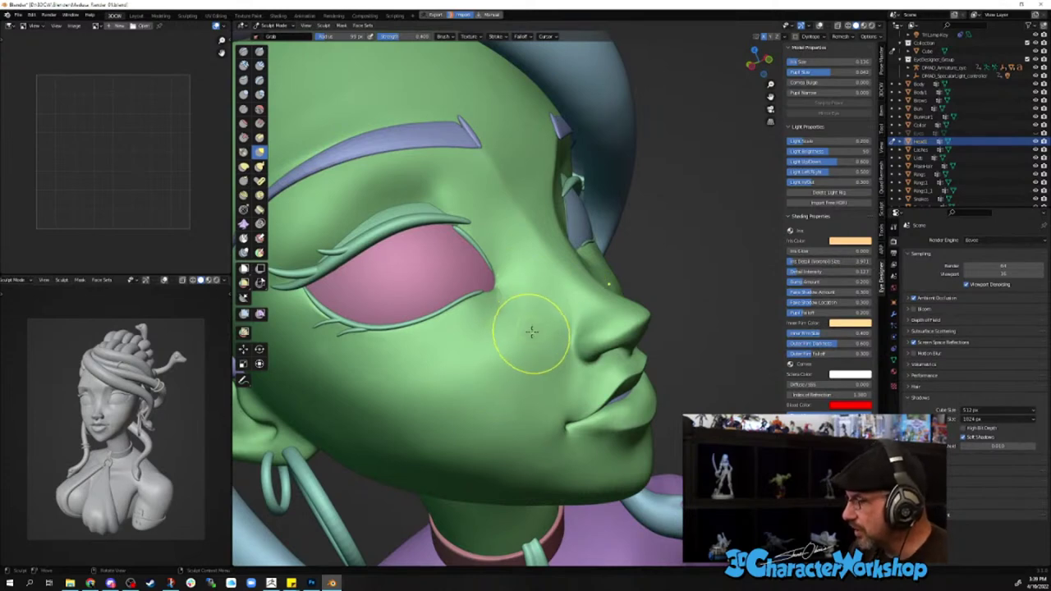
pyautogui.press('shift')
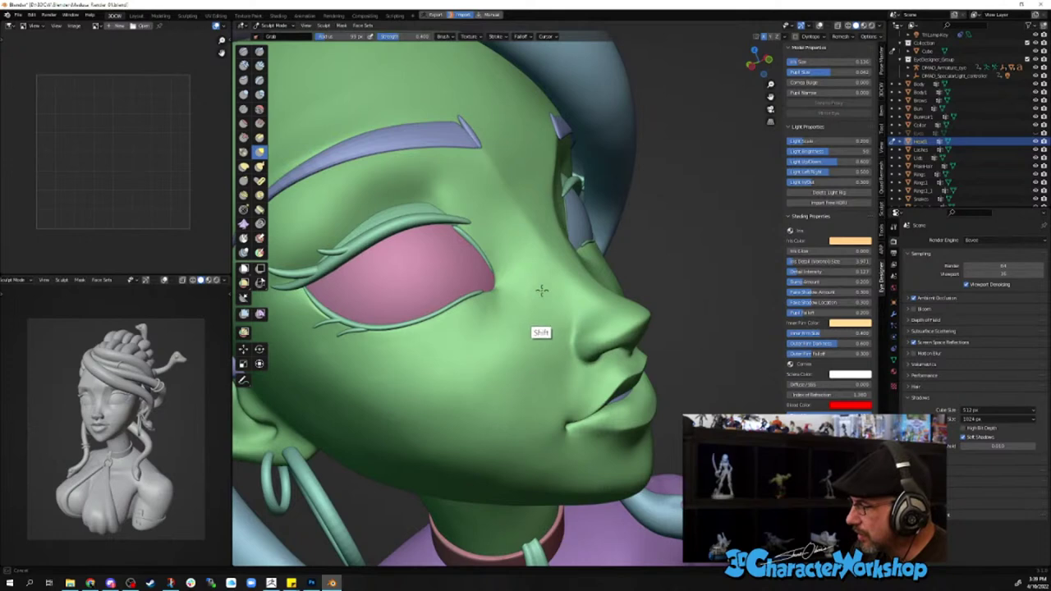
pyautogui.moveTo(586, 446)
pyautogui.mouseDown(button='middle')
pyautogui.moveTo(640, 380)
pyautogui.moveTo(629, 429)
pyautogui.moveTo(633, 418)
pyautogui.moveTo(582, 424)
pyautogui.moveTo(597, 400)
pyautogui.moveTo(534, 394)
pyautogui.mouseUp(button='middle')
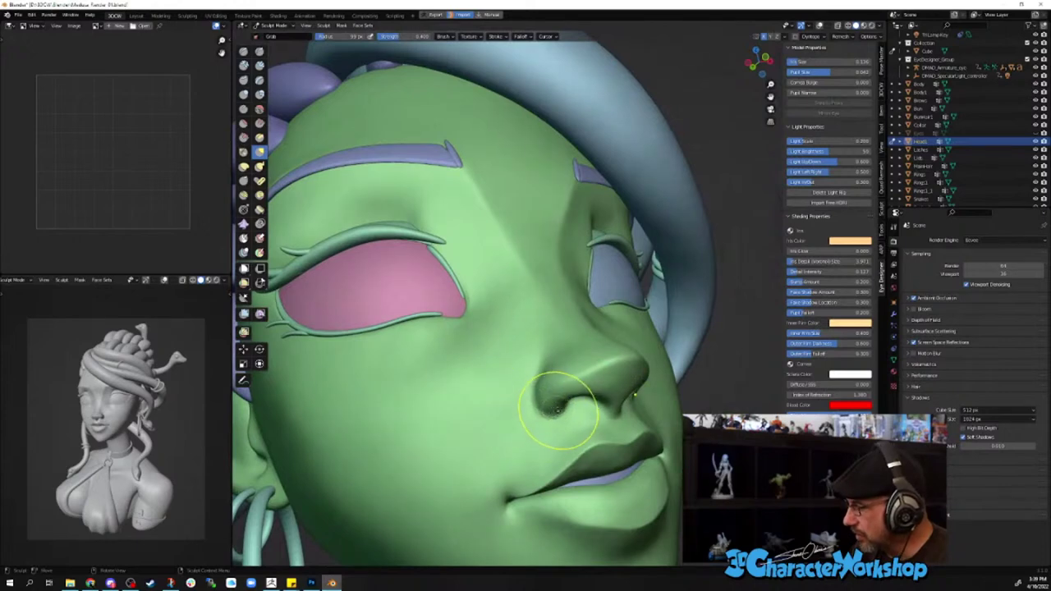
# - Sharpen the crease around the nostril with the Pinch brush
pyautogui.click(243, 153)
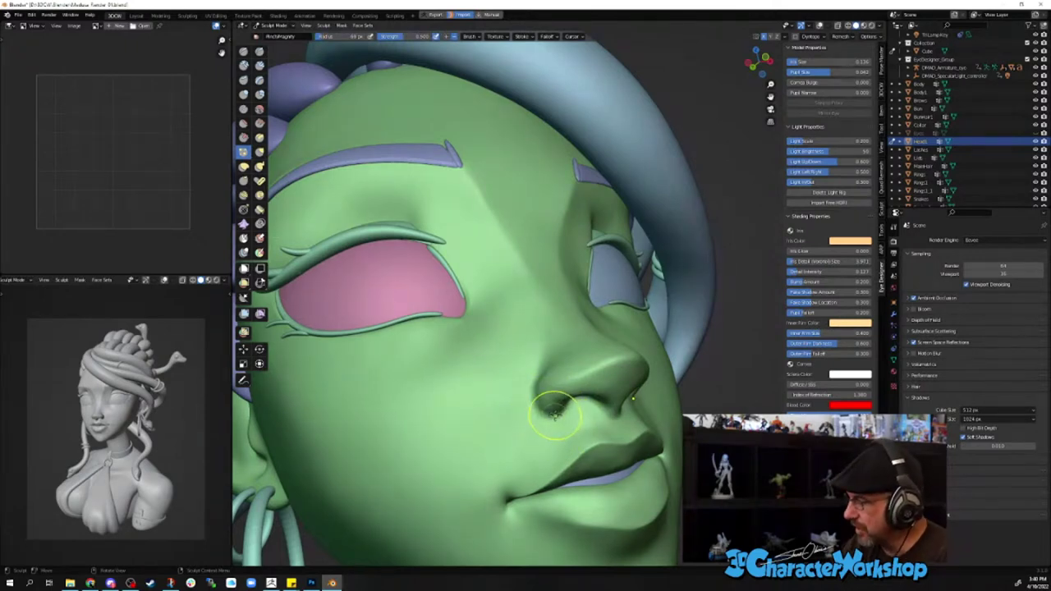
pyautogui.moveTo(549, 410); pyautogui.dragTo(557, 414)
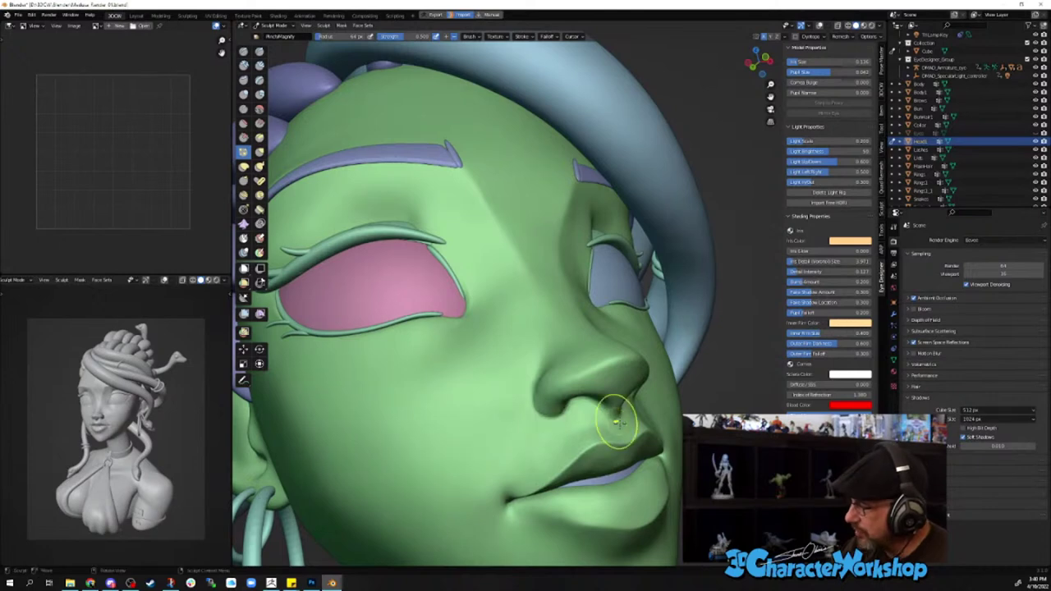
pyautogui.press('KP_4')
pyautogui.moveTo(623, 410); pyautogui.dragTo(599, 445, button='middle')
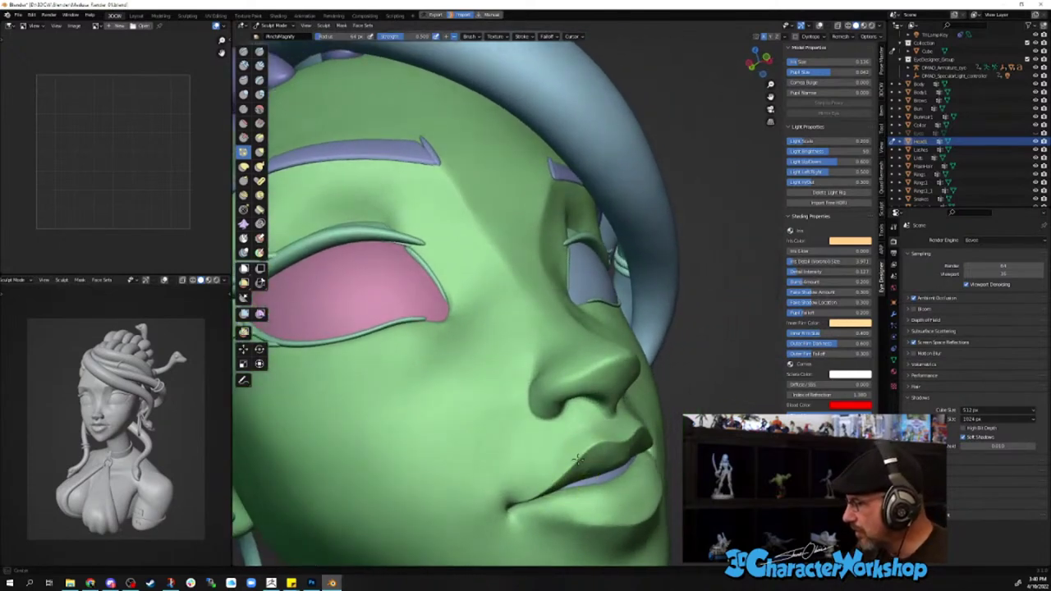
pyautogui.moveTo(673, 383)
pyautogui.mouseDown(button='middle')
pyautogui.moveTo(616, 386)
pyautogui.moveTo(450, 436)
pyautogui.mouseUp(button='middle')
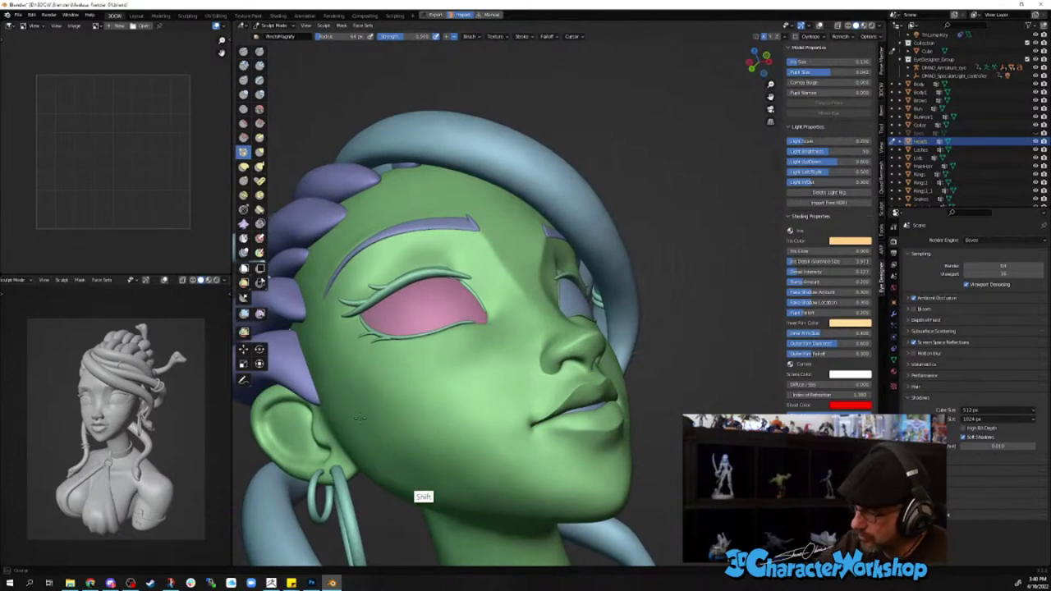
pyautogui.moveTo(567, 450)
pyautogui.mouseDown(button='middle')
pyautogui.moveTo(552, 436)
pyautogui.moveTo(608, 390)
pyautogui.mouseUp(button='middle')
pyautogui.moveTo(615, 287)
pyautogui.keyDown('ctrl'); pyautogui.mouseDown(button='middle')
pyautogui.moveTo(605, 337)
pyautogui.moveTo(563, 352)
pyautogui.moveTo(509, 403)
pyautogui.mouseUp(button='middle'); pyautogui.keyUp('ctrl')
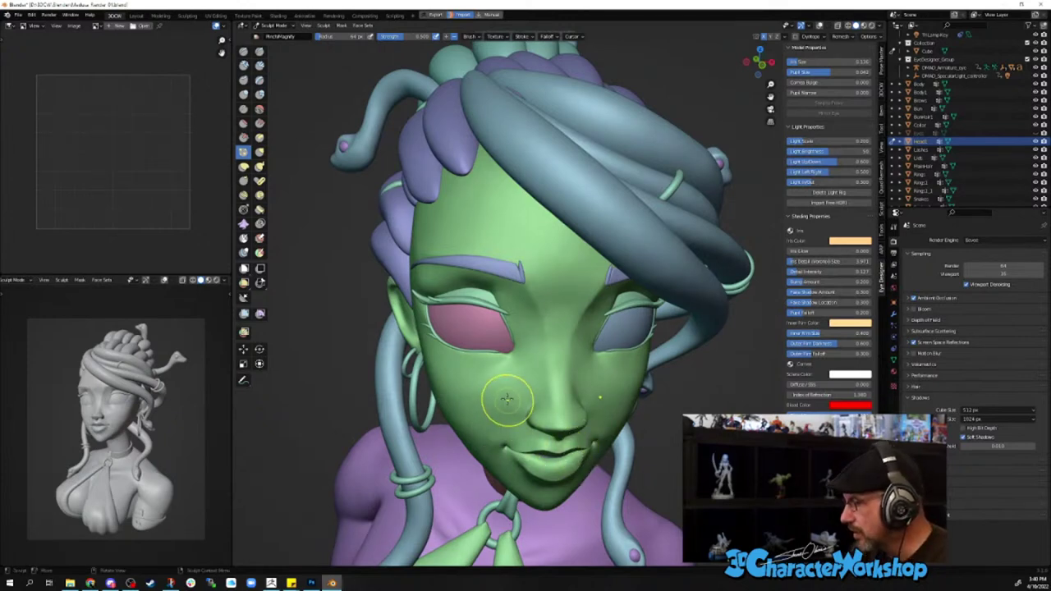
pyautogui.moveTo(499, 389); pyautogui.dragTo(510, 396, button='middle')
# - Shift-smooth the lips and the mouth corner
pyautogui.press('shift')
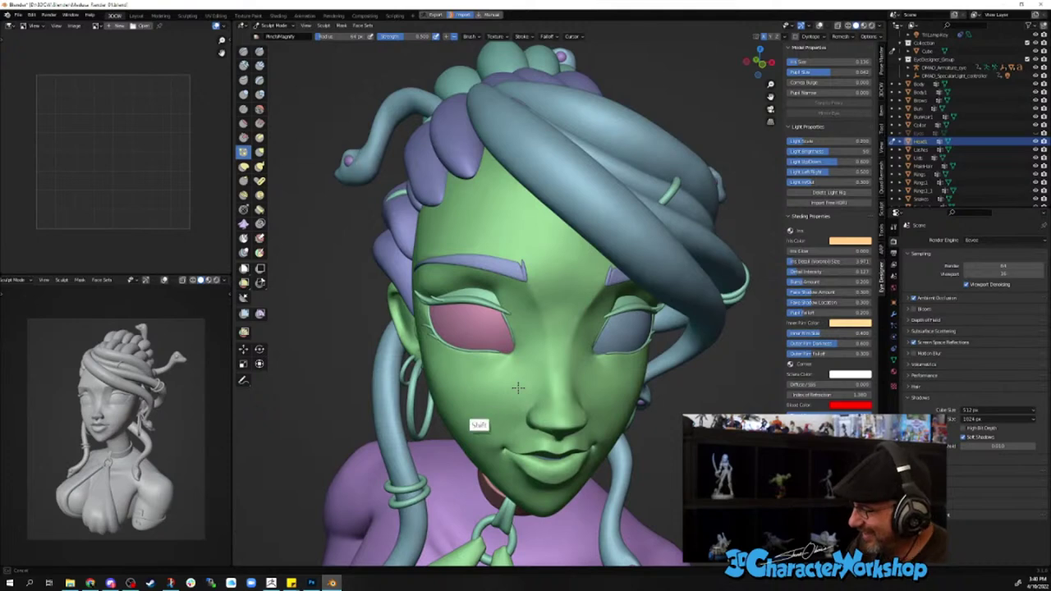
pyautogui.moveTo(537, 410)
pyautogui.mouseDown(button='middle')
pyautogui.moveTo(545, 417)
pyautogui.moveTo(542, 408)
pyautogui.mouseUp(button='middle')
pyautogui.moveTo(475, 408); pyautogui.dragTo(421, 427, button='middle')
pyautogui.press('shift')
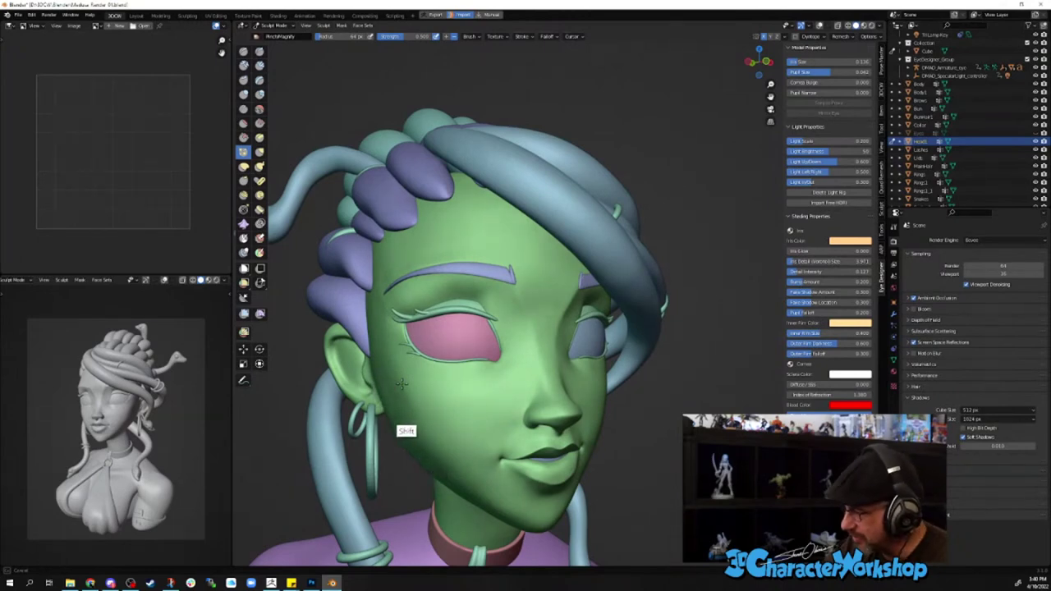
pyautogui.moveTo(661, 474); pyautogui.dragTo(459, 421, button='middle')
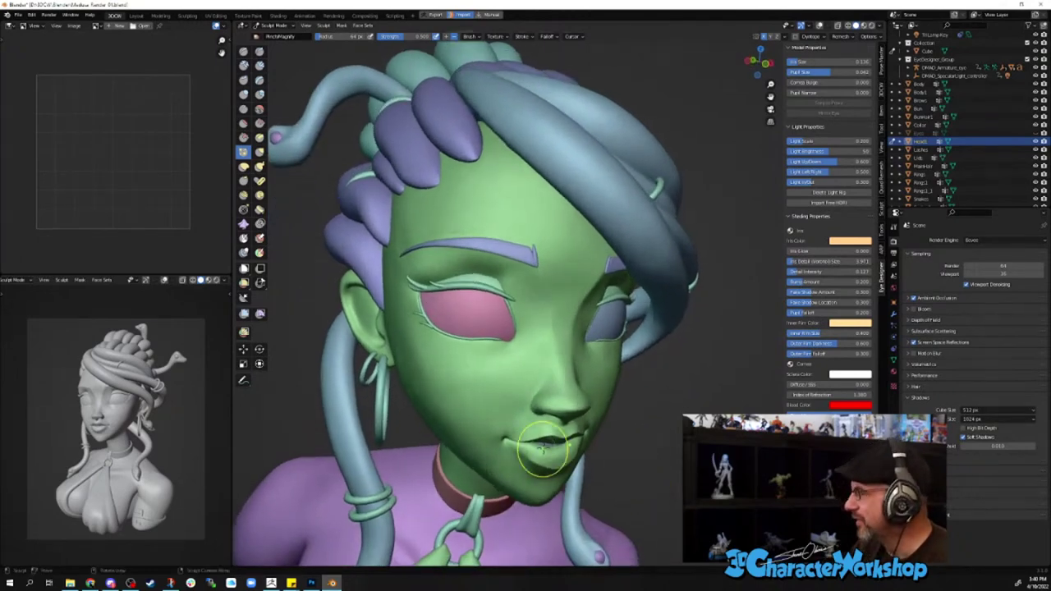
pyautogui.press('shift')
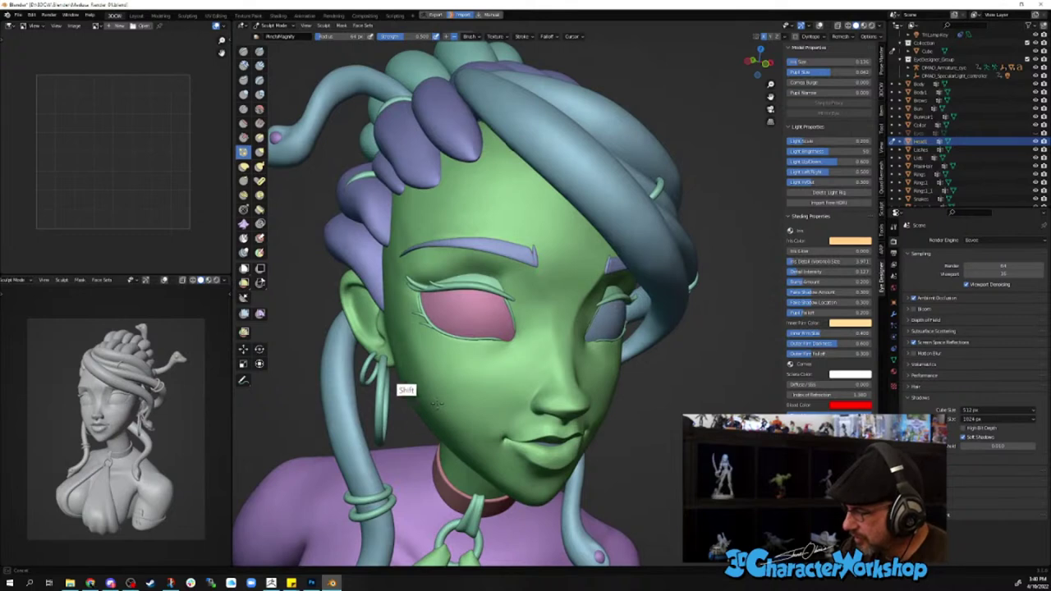
pyautogui.moveTo(546, 419)
pyautogui.mouseDown(button='middle')
pyautogui.moveTo(648, 435)
pyautogui.moveTo(592, 226)
pyautogui.moveTo(628, 228)
pyautogui.moveTo(595, 229)
pyautogui.moveTo(593, 251)
pyautogui.moveTo(587, 242)
pyautogui.moveTo(632, 305)
pyautogui.moveTo(648, 382)
pyautogui.mouseUp(button='middle')
pyautogui.moveTo(649, 286)
pyautogui.mouseDown(button='middle')
pyautogui.moveTo(546, 369)
pyautogui.moveTo(518, 377)
pyautogui.moveTo(517, 469)
pyautogui.moveTo(493, 479)
pyautogui.mouseUp(button='middle')
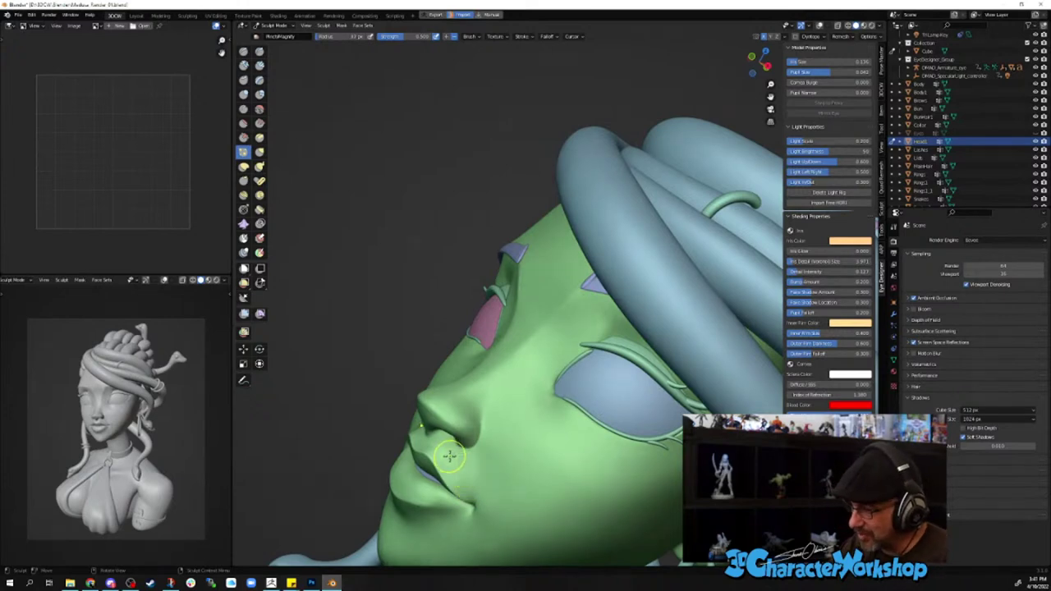
pyautogui.moveTo(450, 456); pyautogui.dragTo(455, 462, button='middle')
pyautogui.press('shift')
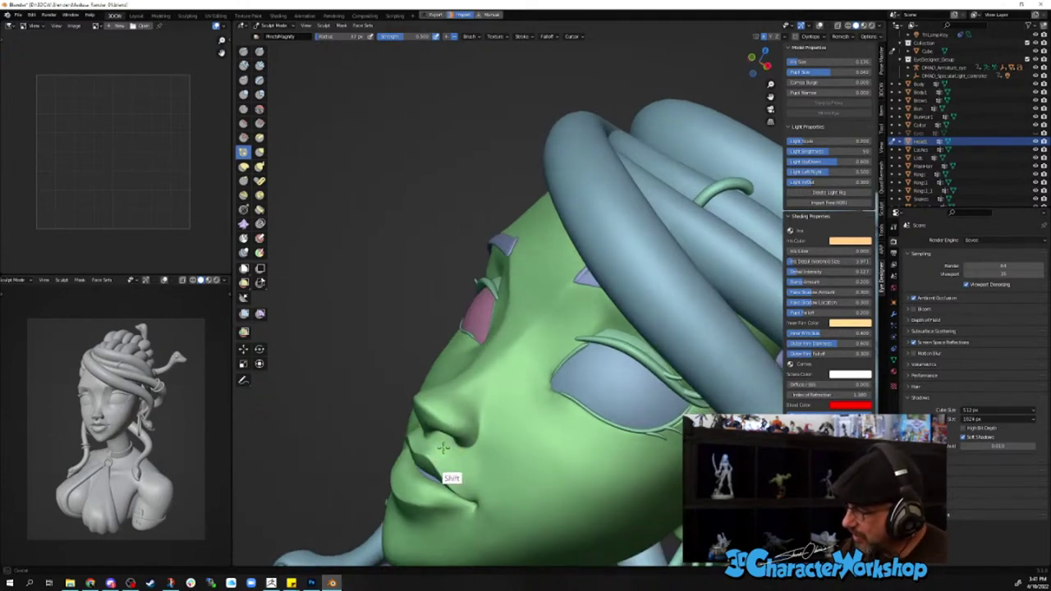
pyautogui.moveTo(443, 448)
pyautogui.keyDown('shift'); pyautogui.mouseDown()
pyautogui.moveTo(489, 476)
pyautogui.moveTo(435, 448)
pyautogui.moveTo(461, 475)
pyautogui.moveTo(481, 448)
pyautogui.mouseUp(); pyautogui.keyUp('shift')
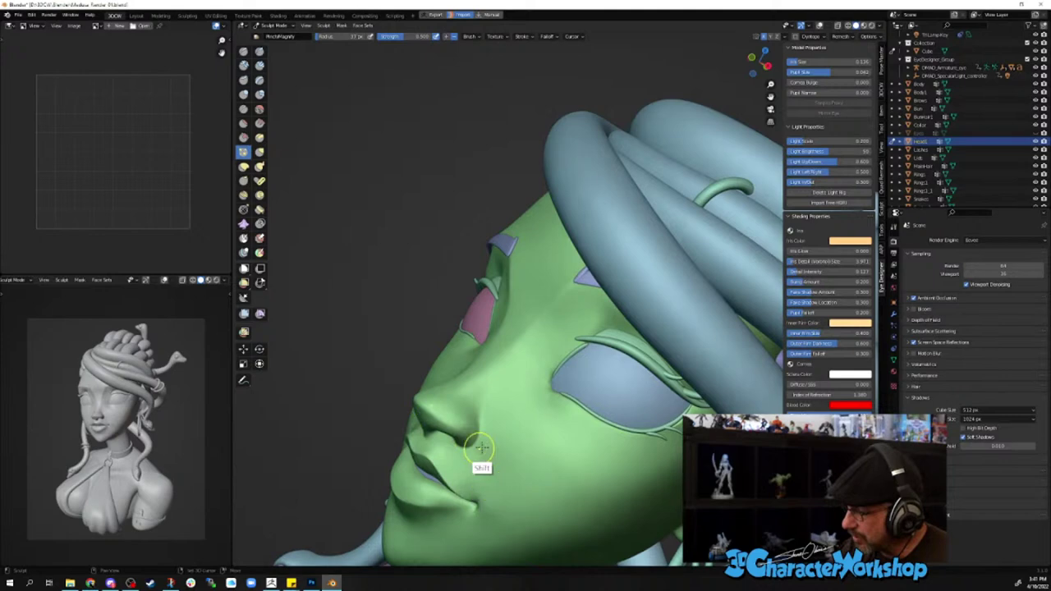
# - Set the brush radius to 84 and orbit the head back to a frontal view
pyautogui.press('f')
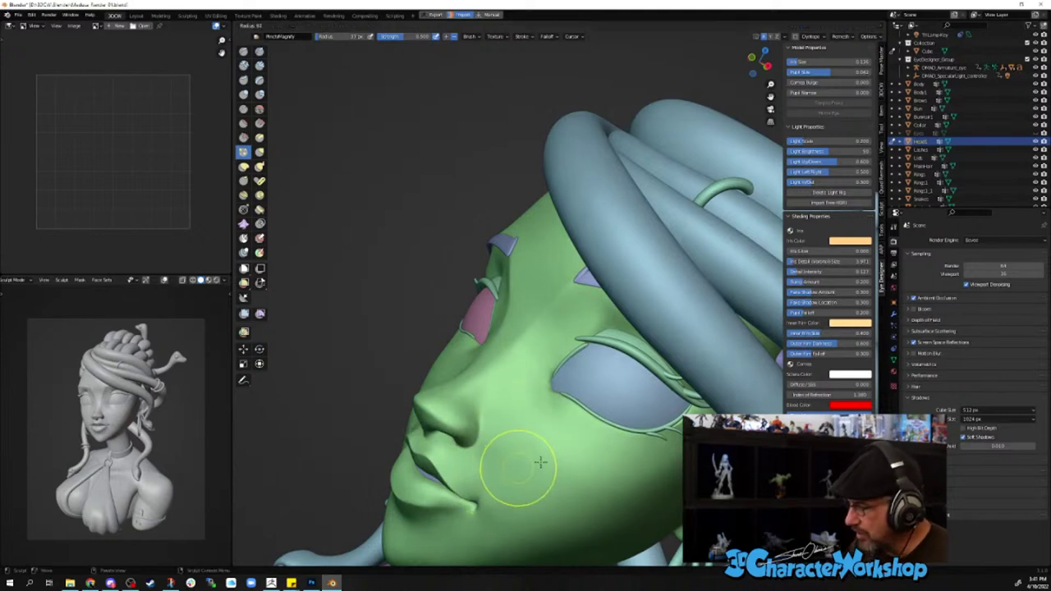
pyautogui.click(538, 461)
pyautogui.moveTo(538, 461)
pyautogui.mouseDown(button='middle')
pyautogui.moveTo(554, 460)
pyautogui.moveTo(473, 481)
pyautogui.mouseUp(button='middle')
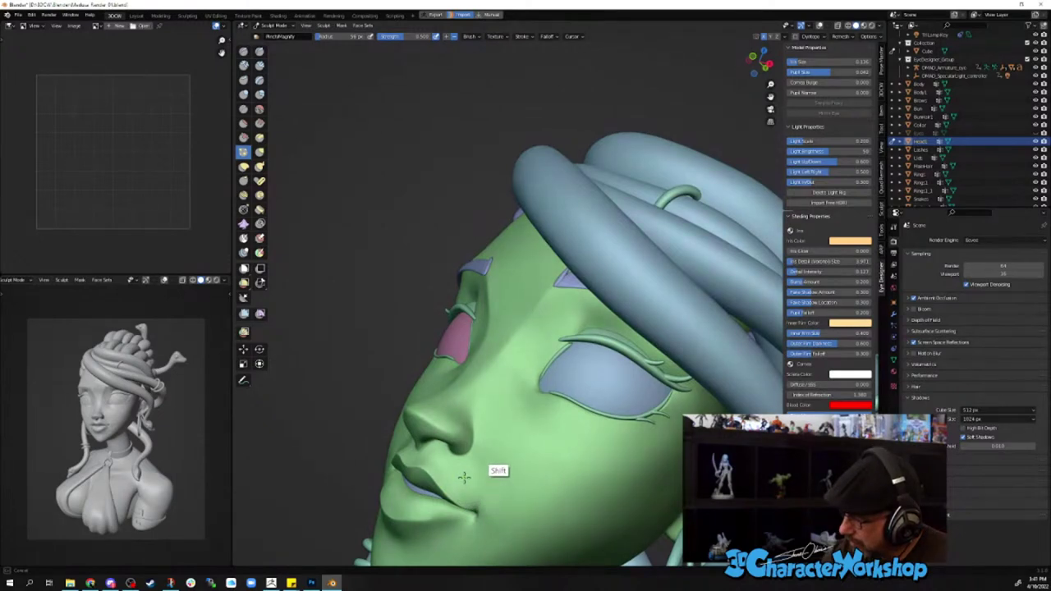
pyautogui.moveTo(563, 438); pyautogui.dragTo(605, 469, button='middle')
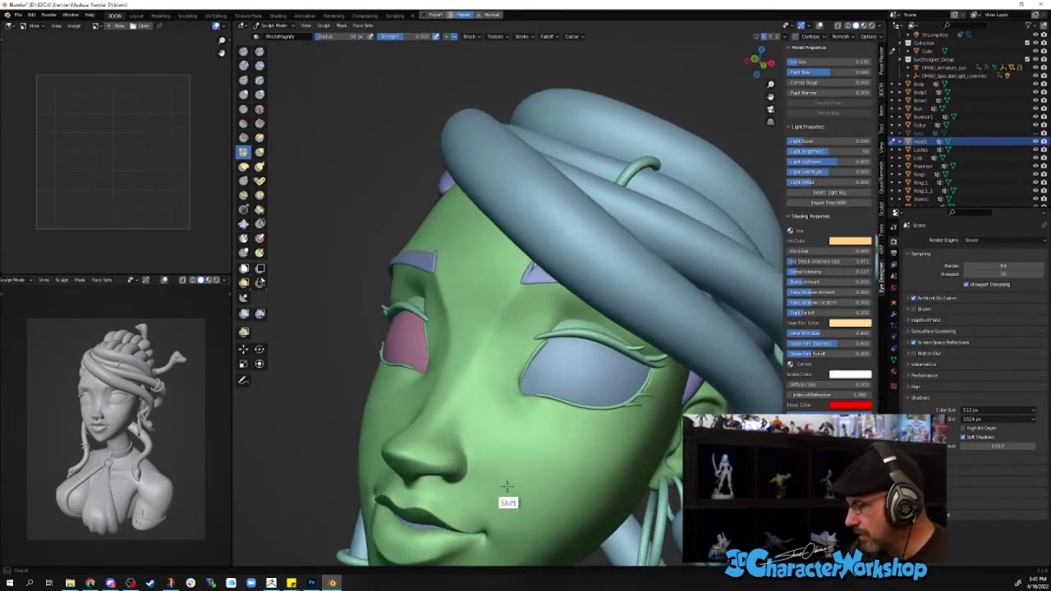
pyautogui.moveTo(505, 486)
pyautogui.mouseDown(button='middle')
pyautogui.moveTo(529, 463)
pyautogui.moveTo(509, 442)
pyautogui.moveTo(469, 432)
pyautogui.mouseUp(button='middle')
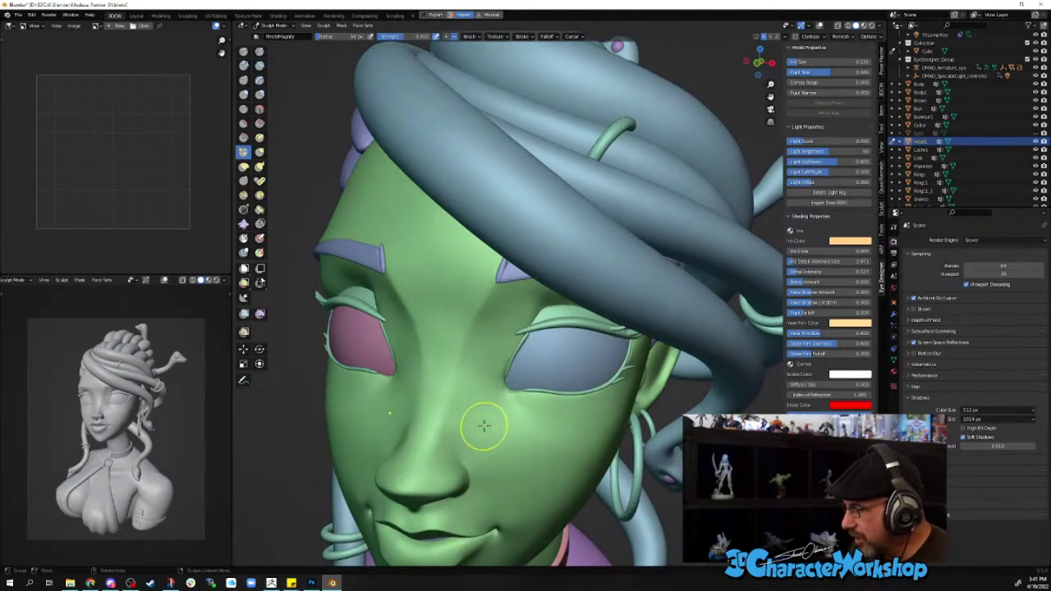
pyautogui.moveTo(483, 425); pyautogui.dragTo(497, 451, button='middle')
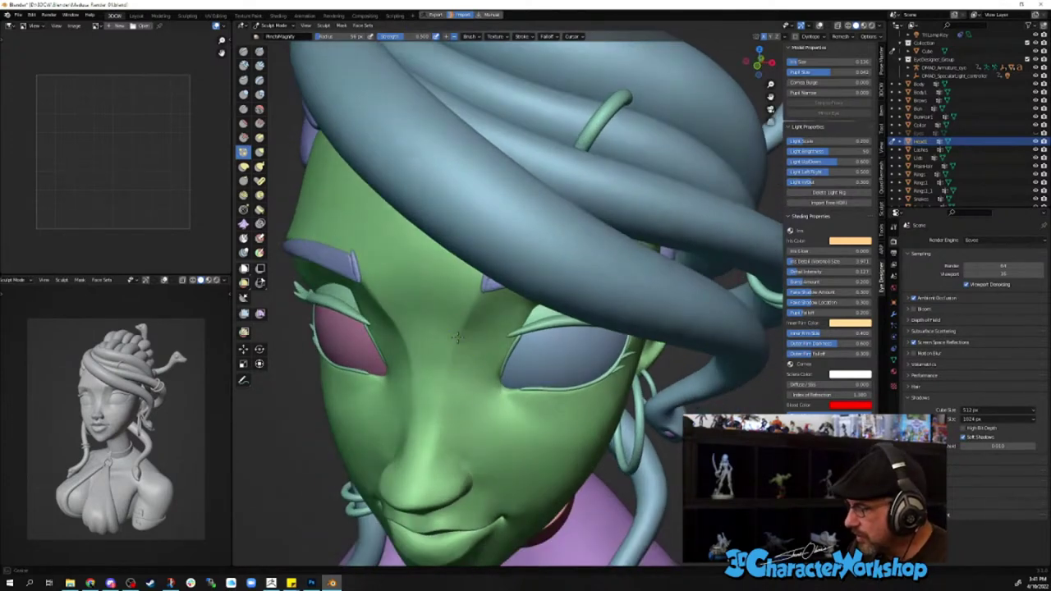
pyautogui.moveTo(436, 441)
pyautogui.mouseDown(button='middle')
pyautogui.moveTo(521, 436)
pyautogui.moveTo(533, 425)
pyautogui.moveTo(492, 418)
pyautogui.moveTo(576, 393)
pyautogui.moveTo(520, 434)
pyautogui.mouseUp(button='middle')
pyautogui.scroll(-4, 520, 434)
# - Hide EyeDesigner_Group in the Outliner and zoom toward the bare eye sockets
pyautogui.moveTo(548, 403); pyautogui.dragTo(615, 387, button='middle')
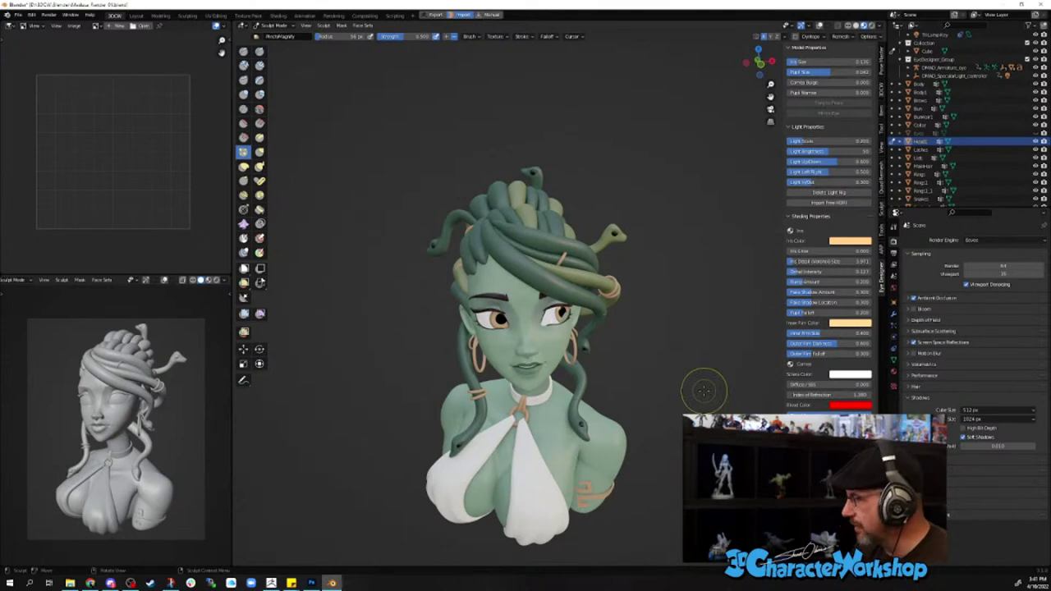
pyautogui.moveTo(633, 356)
pyautogui.mouseDown(button='middle')
pyautogui.moveTo(611, 344)
pyautogui.moveTo(588, 536)
pyautogui.mouseUp(button='middle')
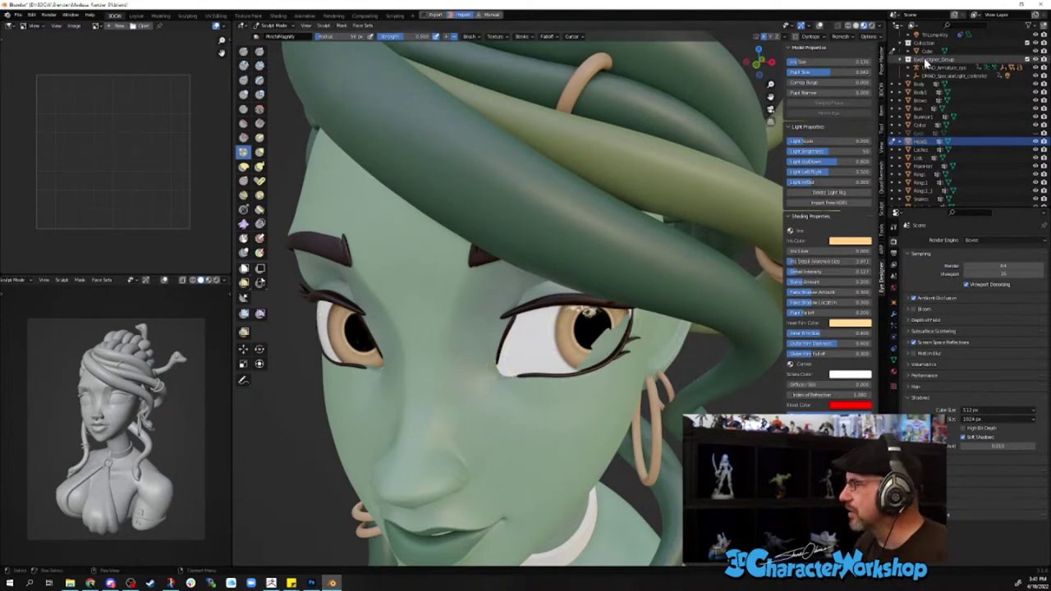
pyautogui.click(1035, 59)
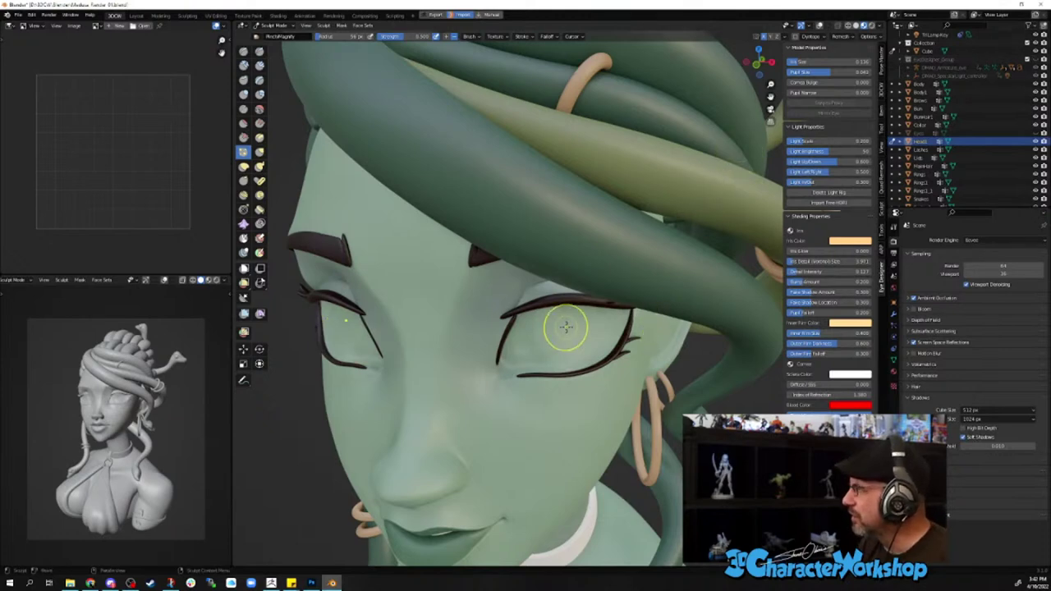
pyautogui.moveTo(566, 327); pyautogui.dragTo(565, 326, button='middle')
pyautogui.scroll(2, 566, 327)
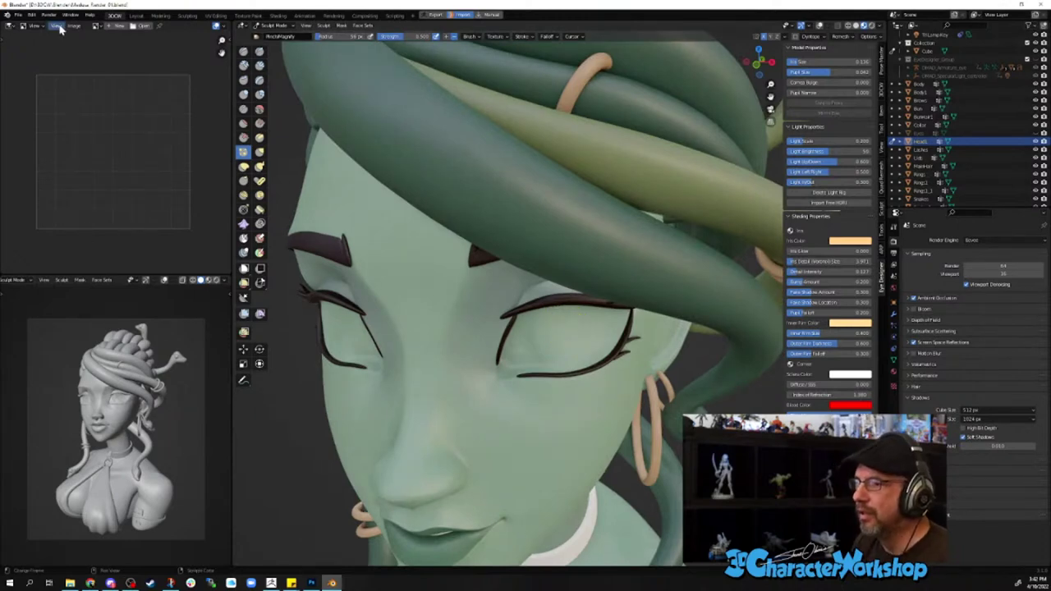
pyautogui.click(32, 15)
pyautogui.click(49, 141)
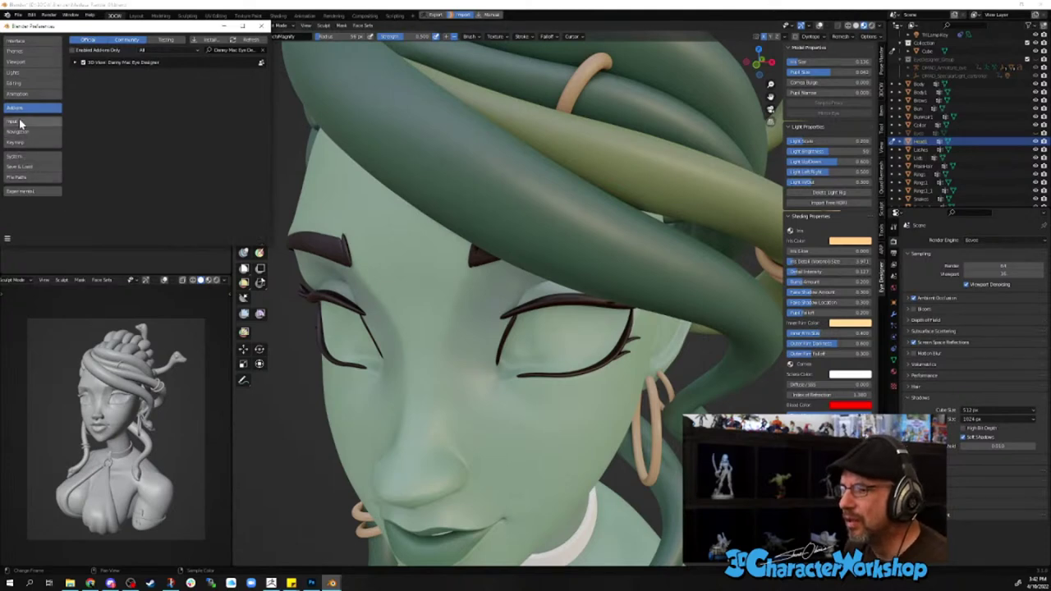
pyautogui.click(28, 43)
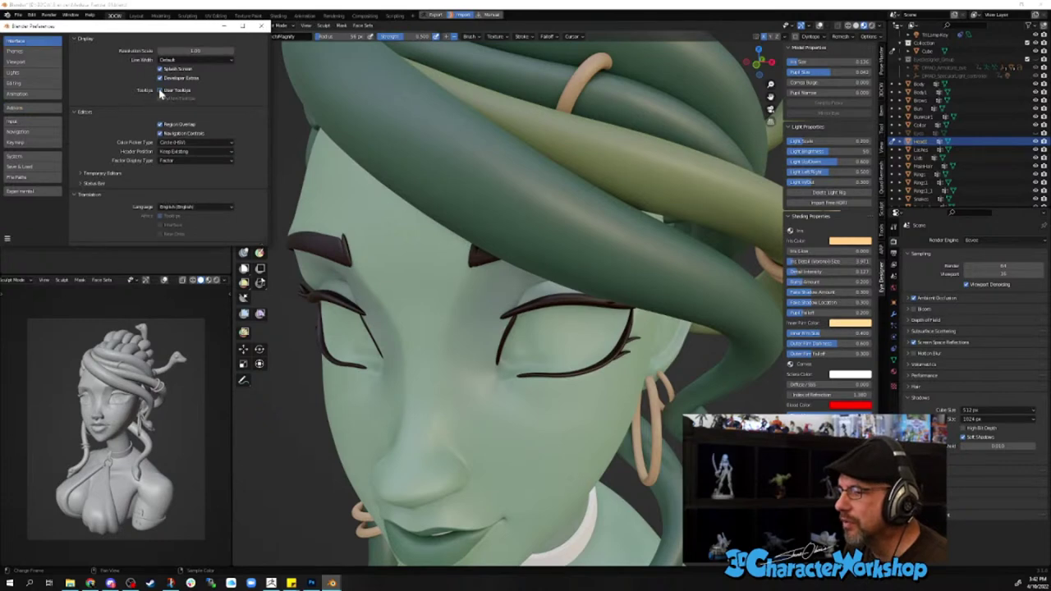
pyautogui.click(260, 28)
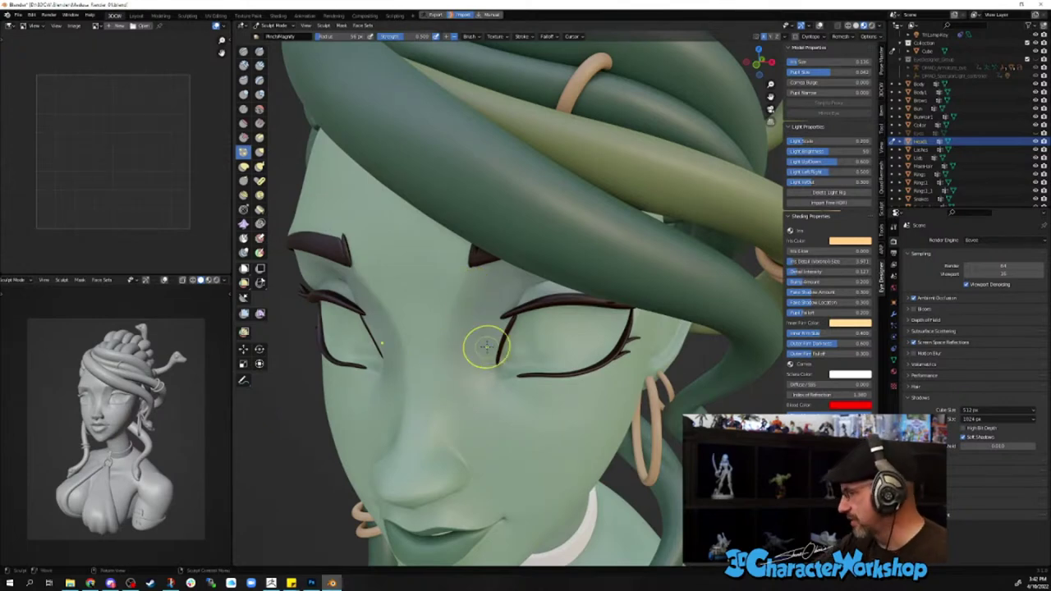
# - Switch to a different sculpt brush and show the viewport in solid random-colour shading
pyautogui.moveTo(614, 438)
pyautogui.mouseDown(button='middle')
pyautogui.moveTo(620, 377)
pyautogui.moveTo(588, 351)
pyautogui.moveTo(605, 375)
pyautogui.moveTo(643, 356)
pyautogui.moveTo(630, 348)
pyautogui.moveTo(697, 352)
pyautogui.mouseUp(button='middle')
pyautogui.click(260, 52)
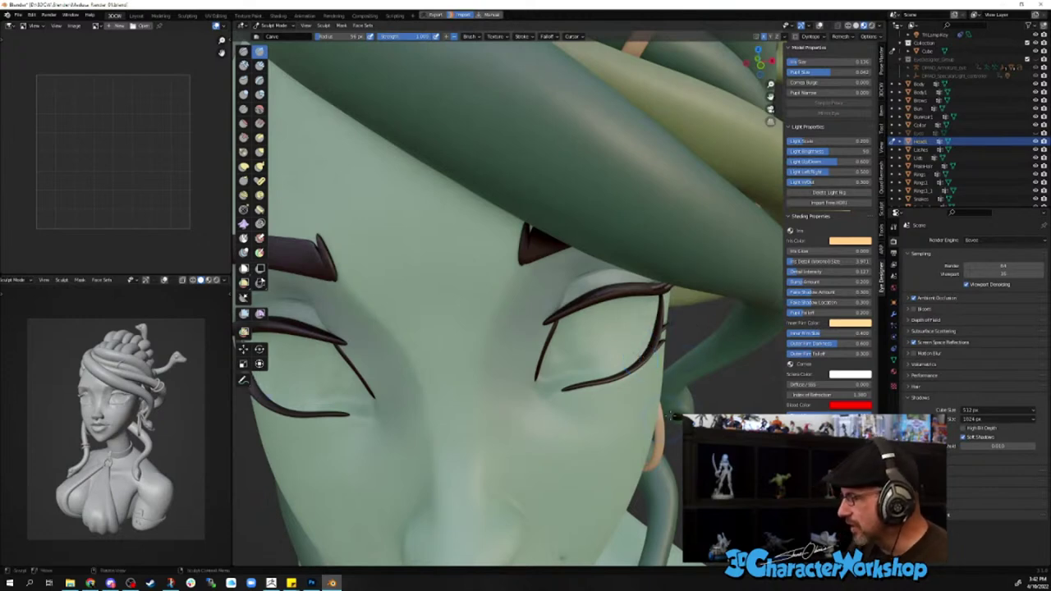
pyautogui.click(857, 26)
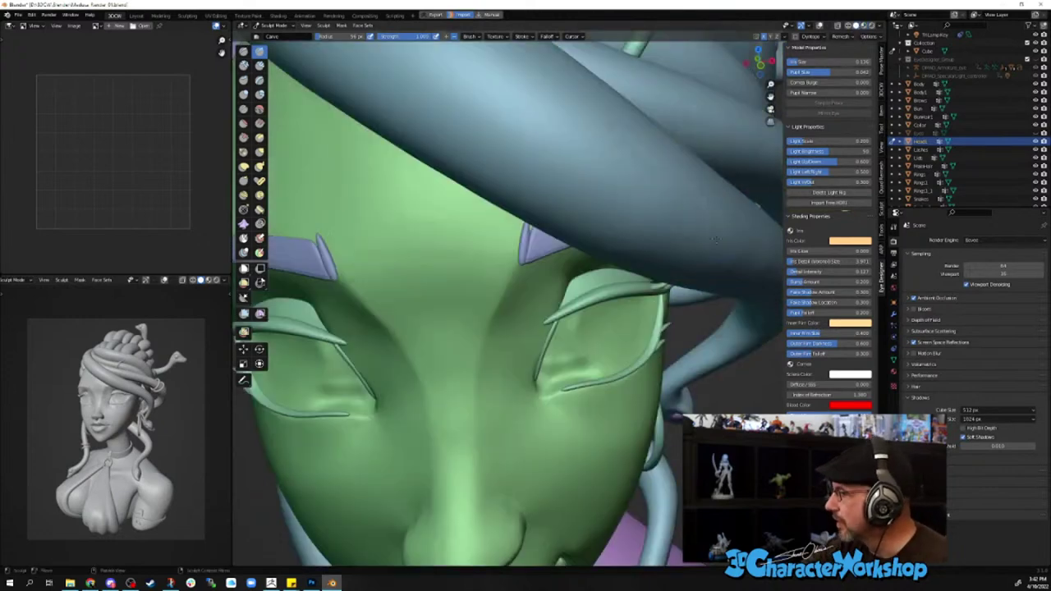
pyautogui.moveTo(639, 361); pyautogui.dragTo(624, 335, button='middle')
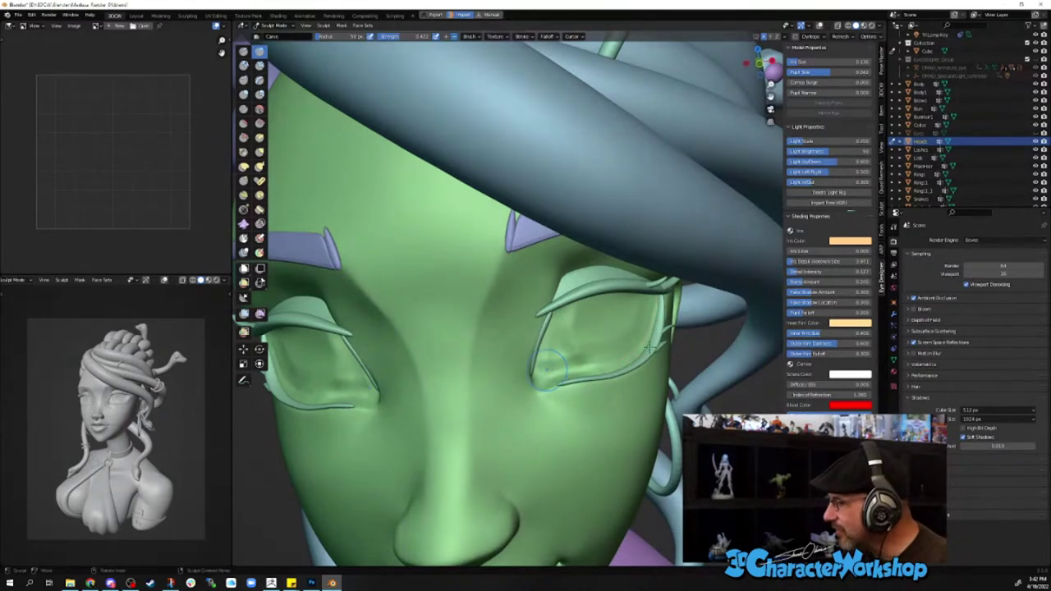
pyautogui.moveTo(655, 302)
pyautogui.mouseDown(button='middle')
pyautogui.moveTo(566, 333)
pyautogui.moveTo(620, 356)
pyautogui.mouseUp(button='middle')
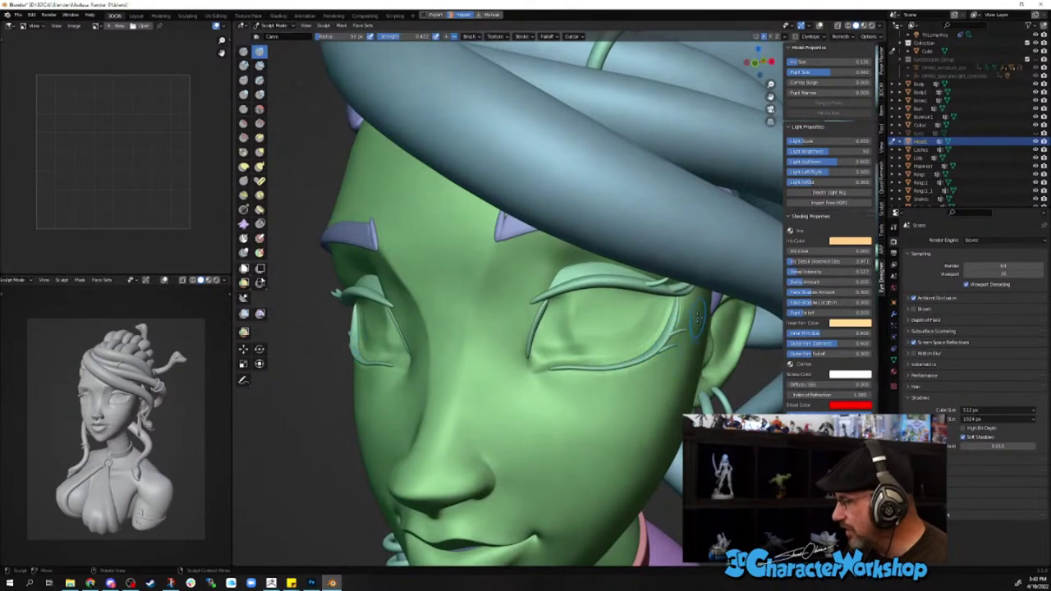
pyautogui.moveTo(696, 318); pyautogui.dragTo(687, 341, button='middle')
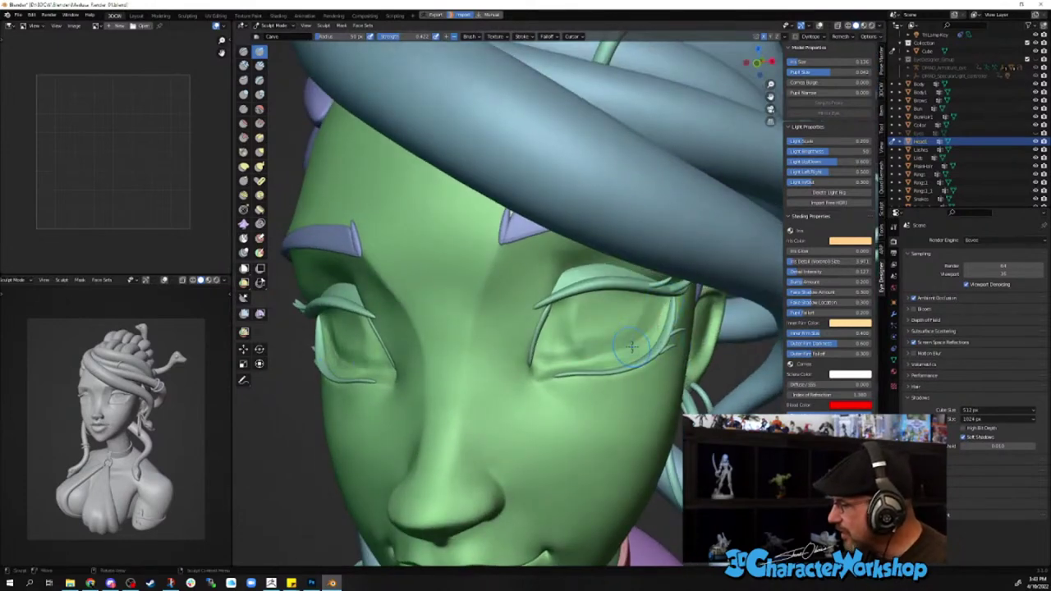
# - Deepen the crease under the lower eyelids, then smooth both lower lids
pyautogui.moveTo(628, 341); pyautogui.dragTo(548, 361)
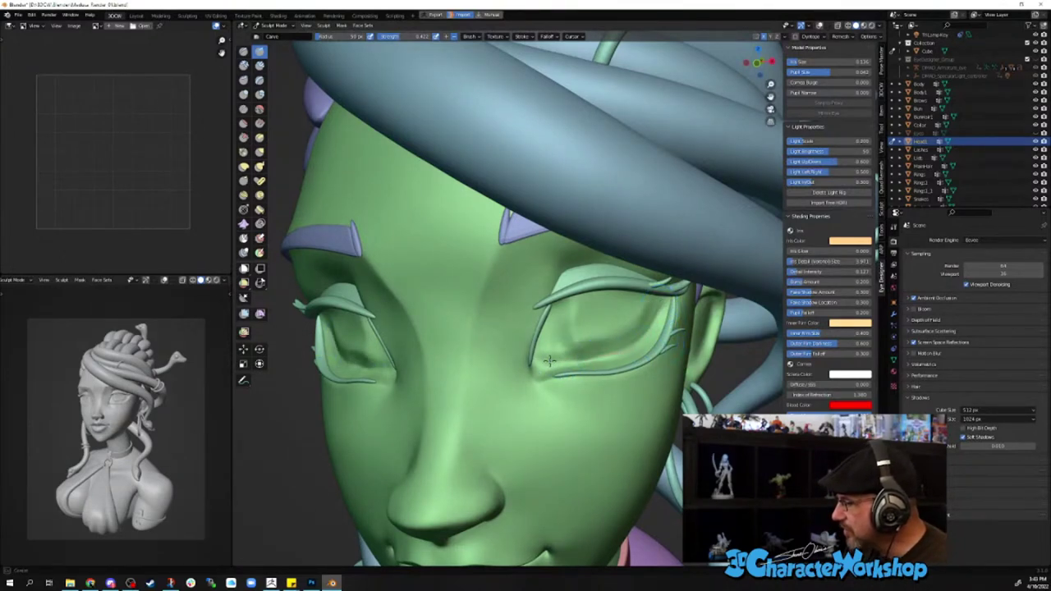
pyautogui.moveTo(548, 361); pyautogui.dragTo(603, 341, button='middle')
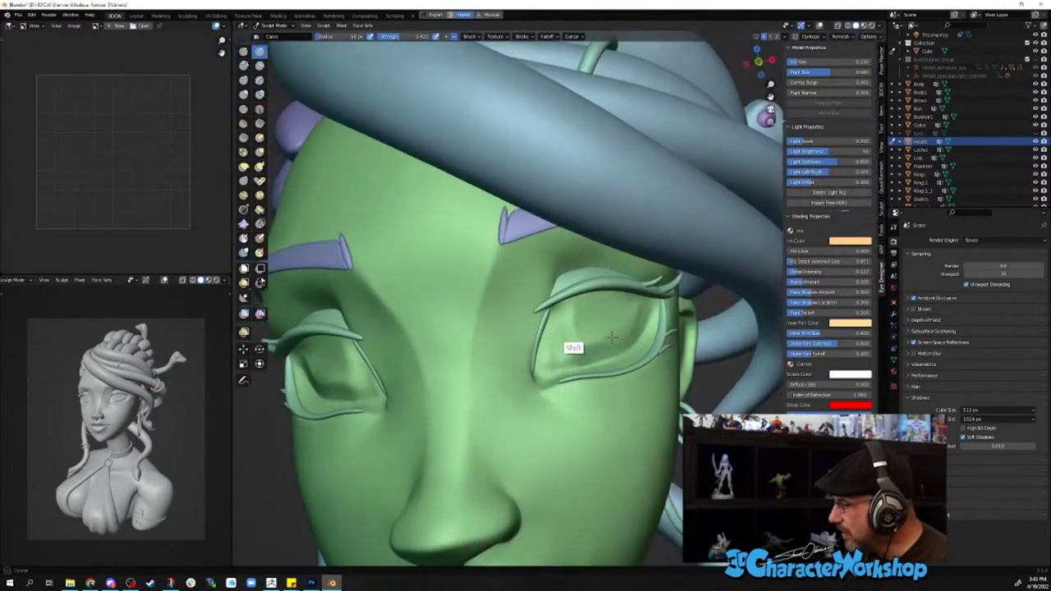
pyautogui.moveTo(603, 348)
pyautogui.keyDown('shift'); pyautogui.mouseDown()
pyautogui.moveTo(565, 369)
pyautogui.moveTo(563, 358)
pyautogui.moveTo(615, 369)
pyautogui.moveTo(638, 335)
pyautogui.moveTo(615, 358)
pyautogui.moveTo(570, 370)
pyautogui.moveTo(584, 329)
pyautogui.moveTo(611, 379)
pyautogui.moveTo(683, 342)
pyautogui.mouseUp(); pyautogui.keyUp('shift')
pyautogui.moveTo(682, 341)
pyautogui.mouseDown(button='middle')
pyautogui.moveTo(641, 360)
pyautogui.moveTo(668, 359)
pyautogui.mouseUp(button='middle')
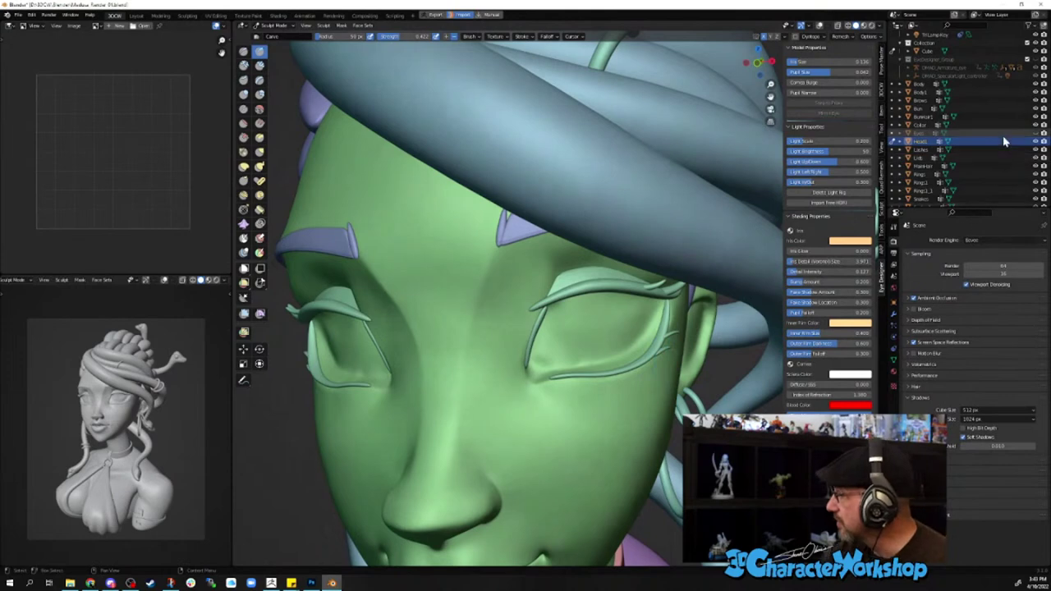
# - Unhide EyeDesigner_Group and set the lower-left viewport to Rendered shading
pyautogui.click(1037, 60)
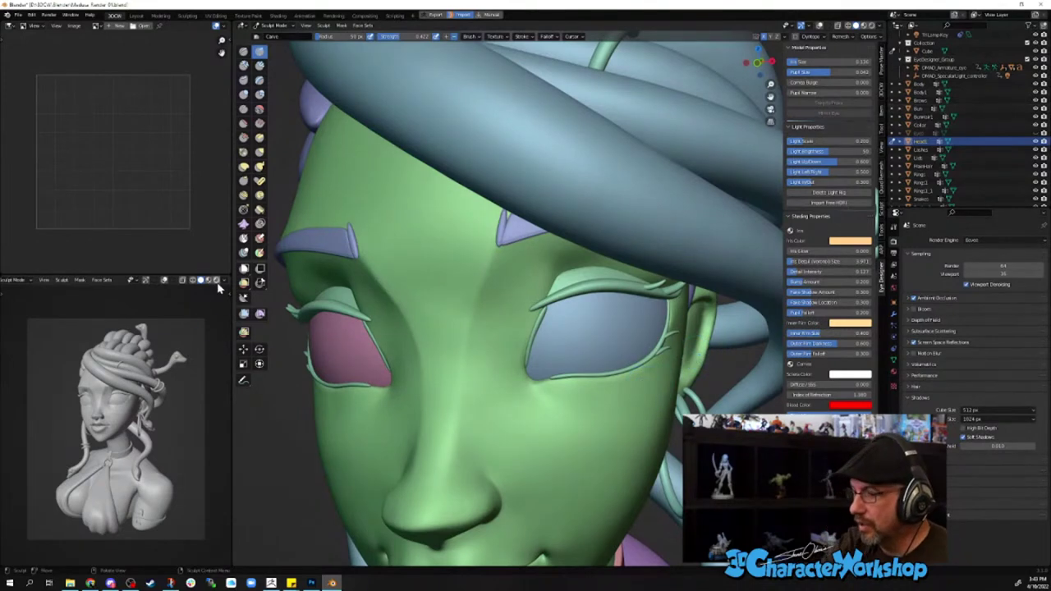
pyautogui.click(216, 280)
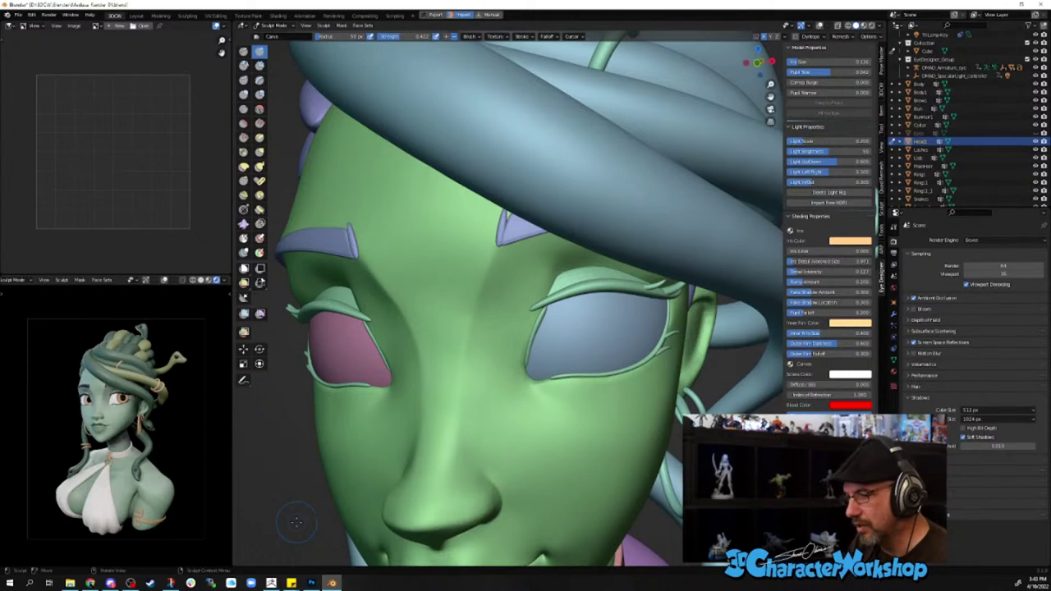
pyautogui.moveTo(526, 394); pyautogui.dragTo(548, 376, button='middle')
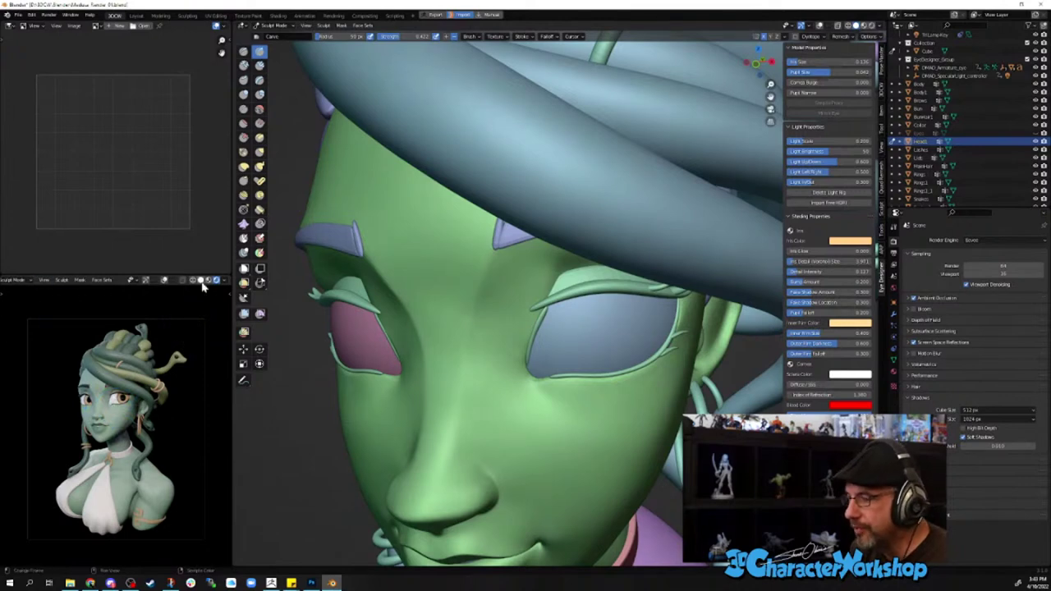
pyautogui.scroll(3, 964, 144)
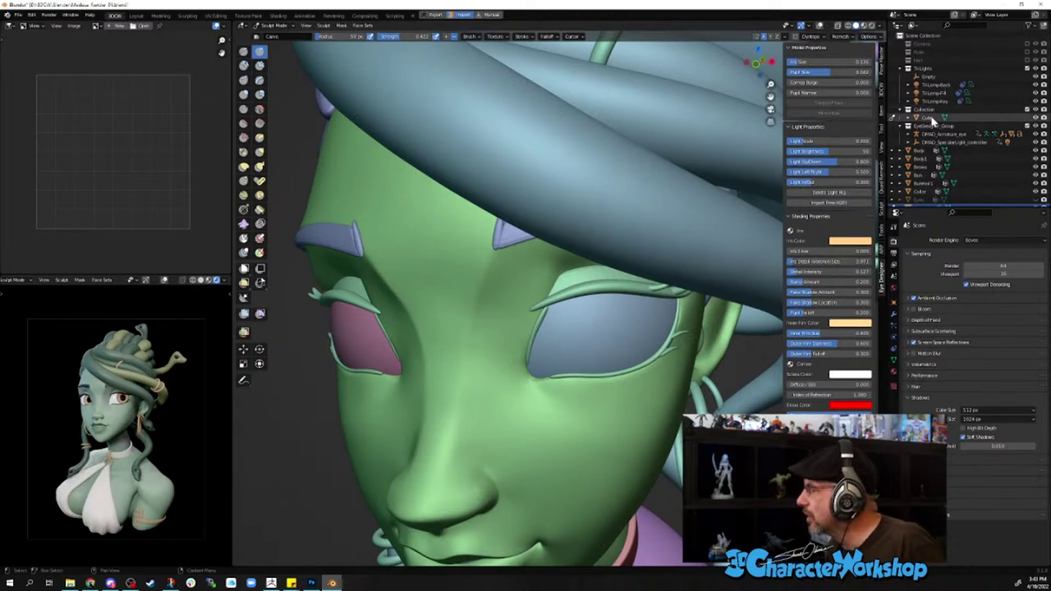
pyautogui.scroll(-1, 930, 123)
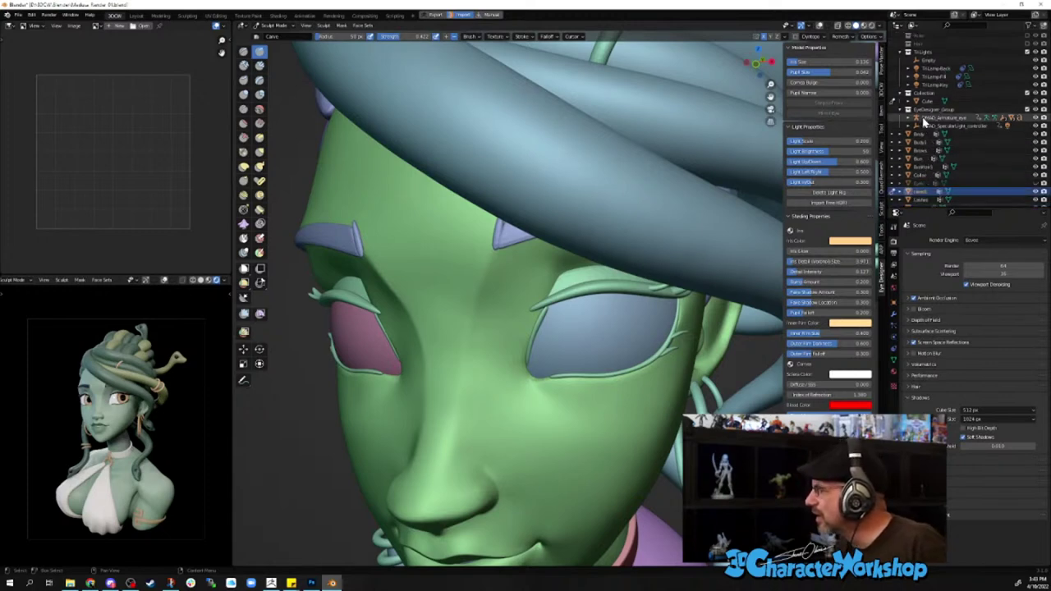
pyautogui.scroll(-3, 923, 122)
pyautogui.scroll(4, 921, 82)
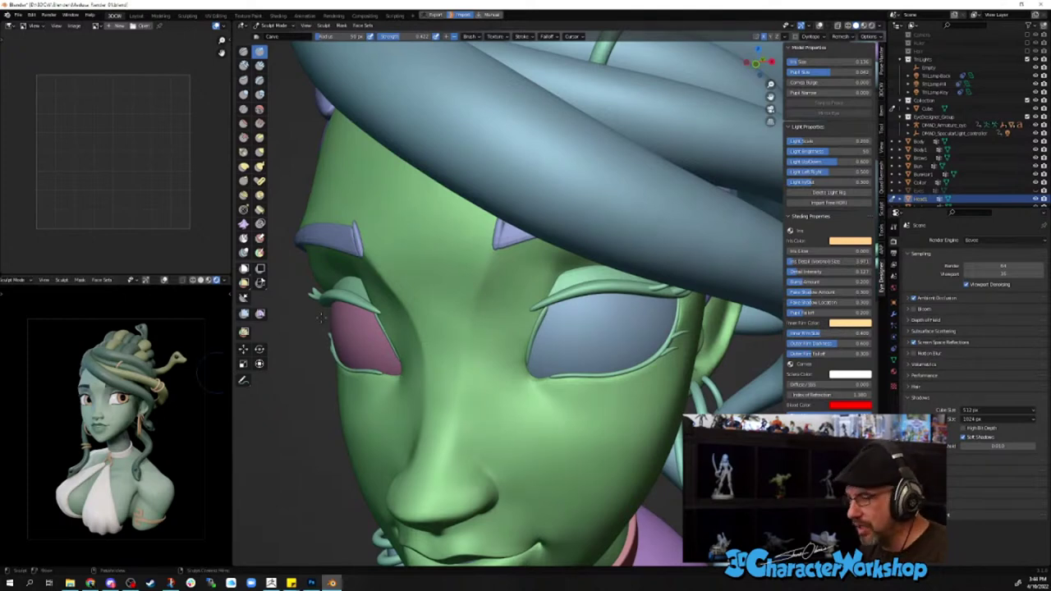
pyautogui.moveTo(435, 352); pyautogui.dragTo(444, 352, button='middle')
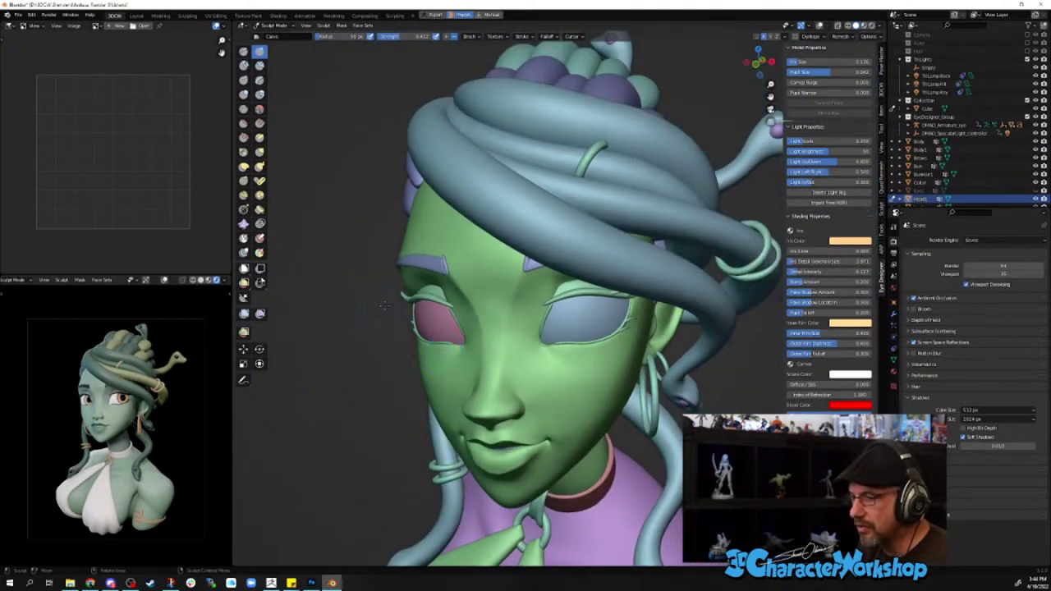
pyautogui.moveTo(305, 239)
pyautogui.mouseDown(button='middle')
pyautogui.moveTo(517, 349)
pyautogui.moveTo(286, 454)
pyautogui.mouseUp(button='middle')
pyautogui.moveTo(307, 418); pyautogui.dragTo(386, 407, button='middle')
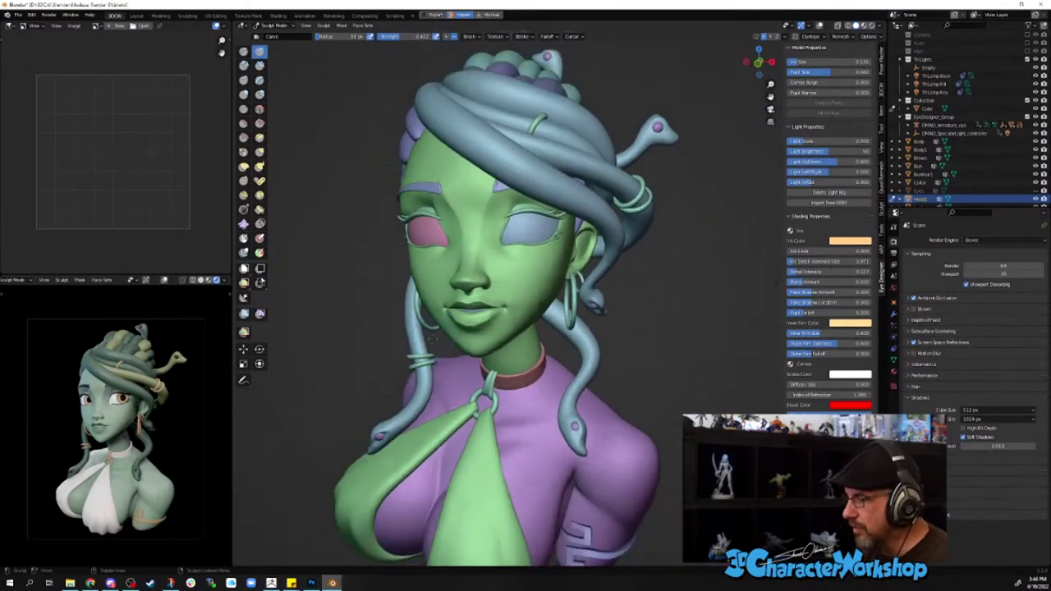
pyautogui.scroll(-3, 386, 407)
pyautogui.scroll(2, 386, 406)
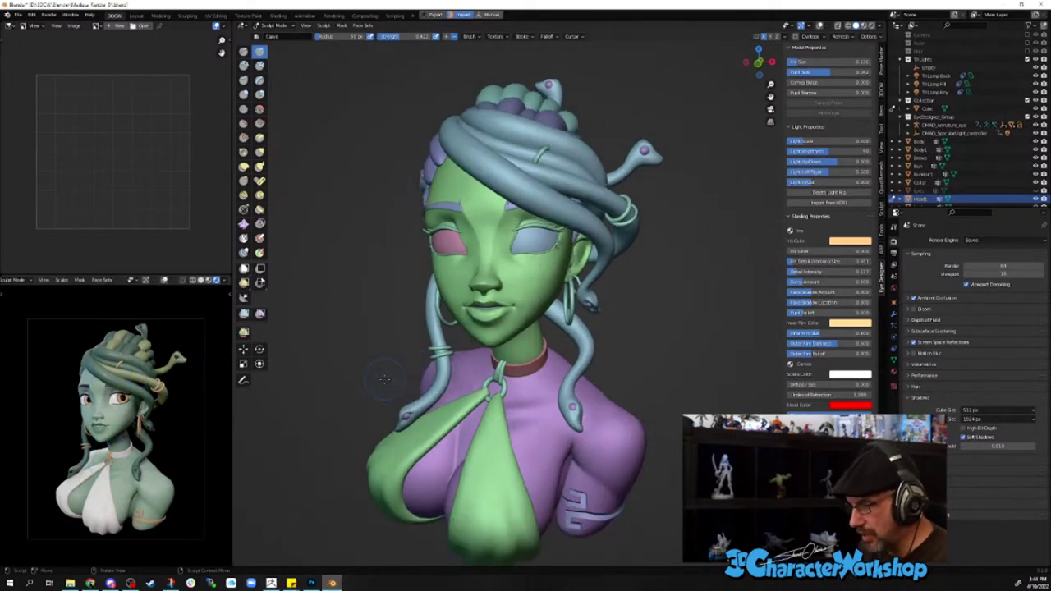
# - Switch the head to Object Mode and orbit the bust in the small rendered preview
pyautogui.hotkey('ctrl', 'Tab')
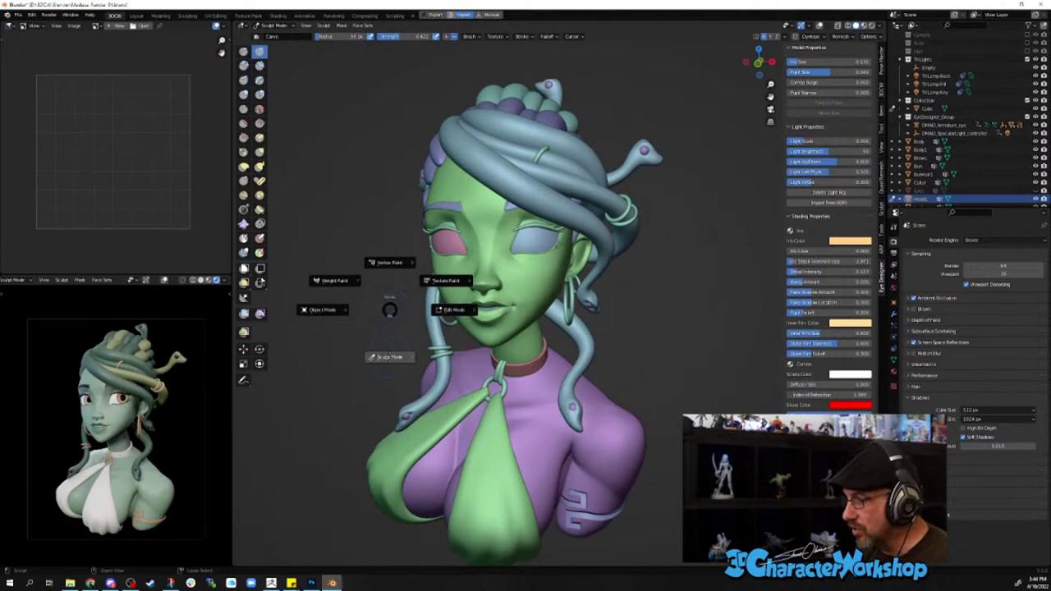
pyautogui.click(320, 314)
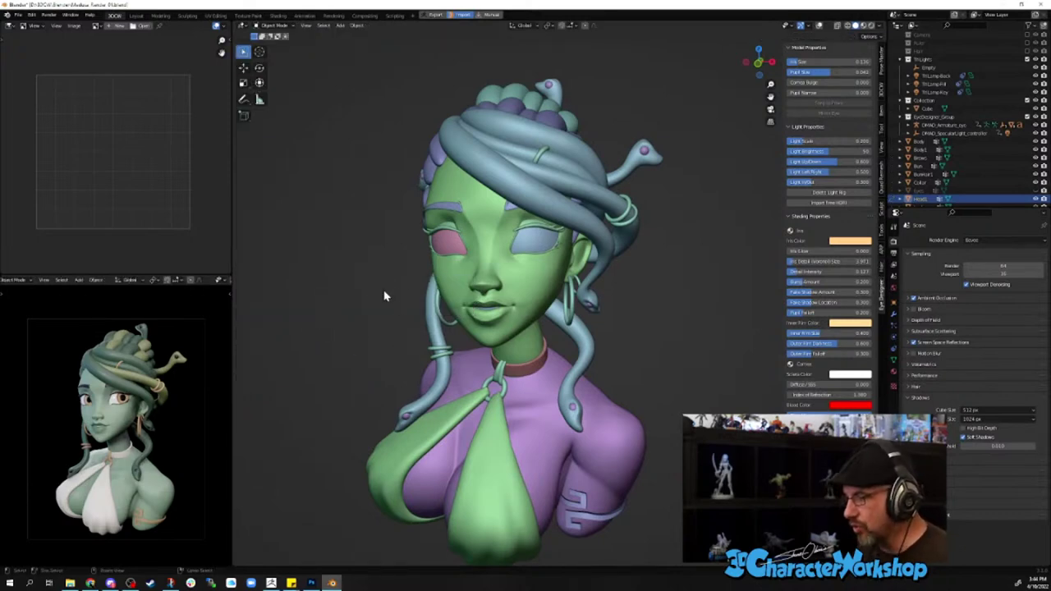
pyautogui.hotkey('ctrl', 'Tab')
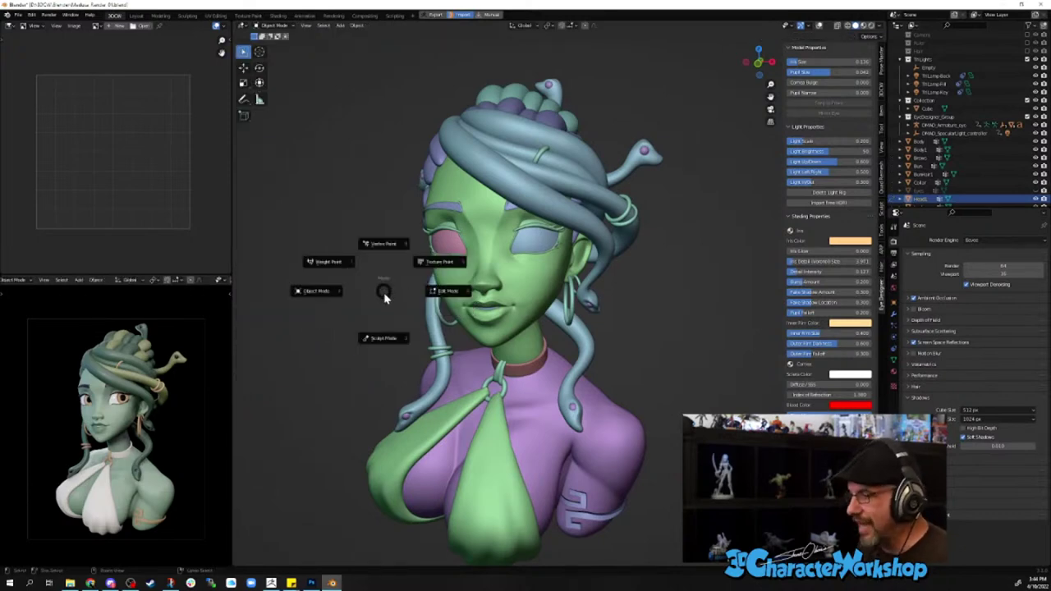
pyautogui.click(315, 292)
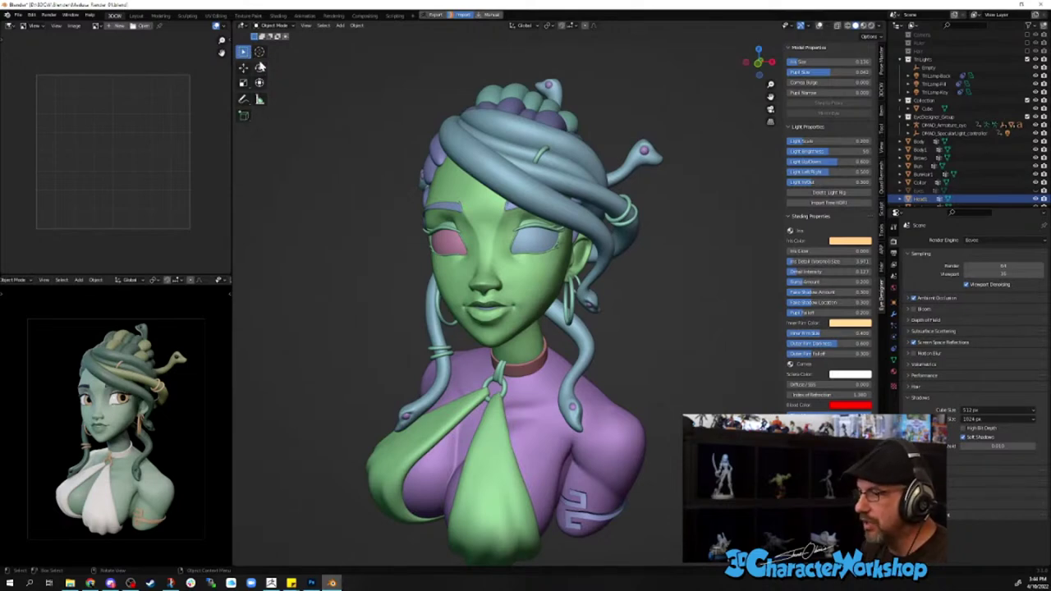
pyautogui.scroll(-3, 334, 226)
pyautogui.scroll(-2, 334, 226)
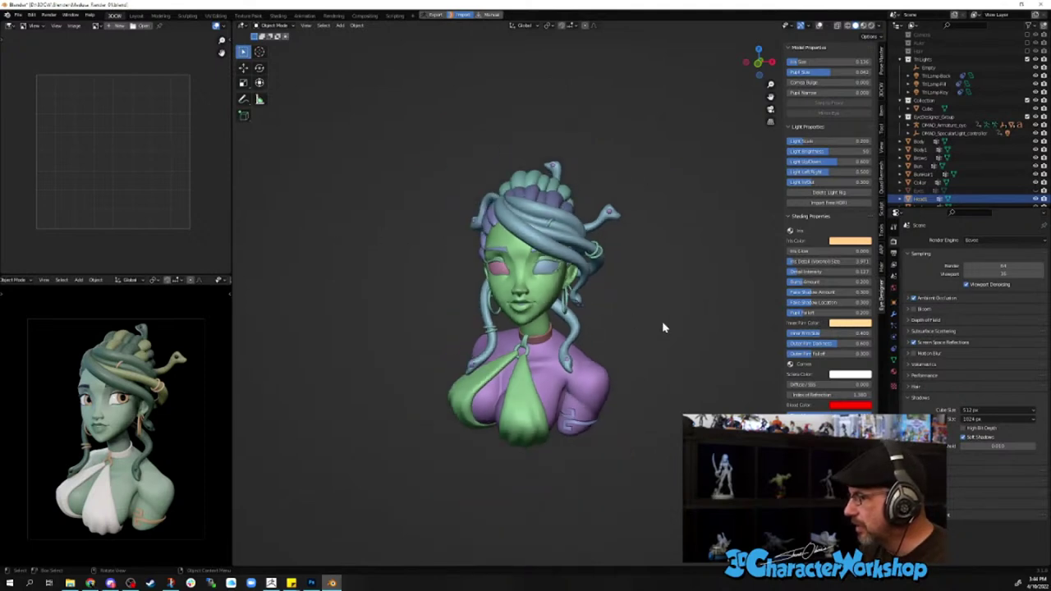
pyautogui.scroll(3, 665, 328)
pyautogui.scroll(-1, 681, 331)
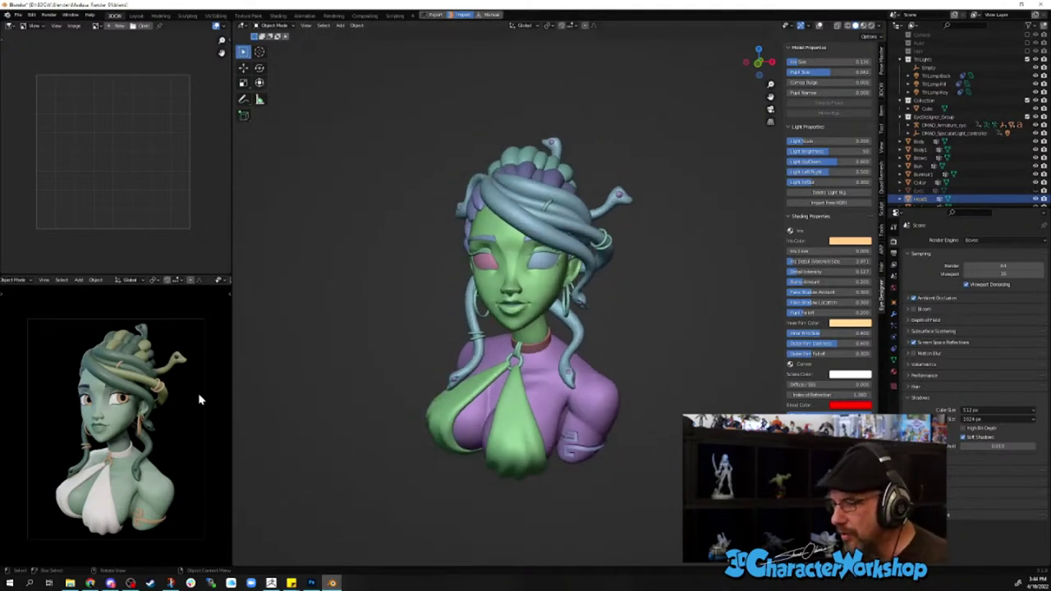
pyautogui.moveTo(167, 425); pyautogui.dragTo(127, 464, button='middle')
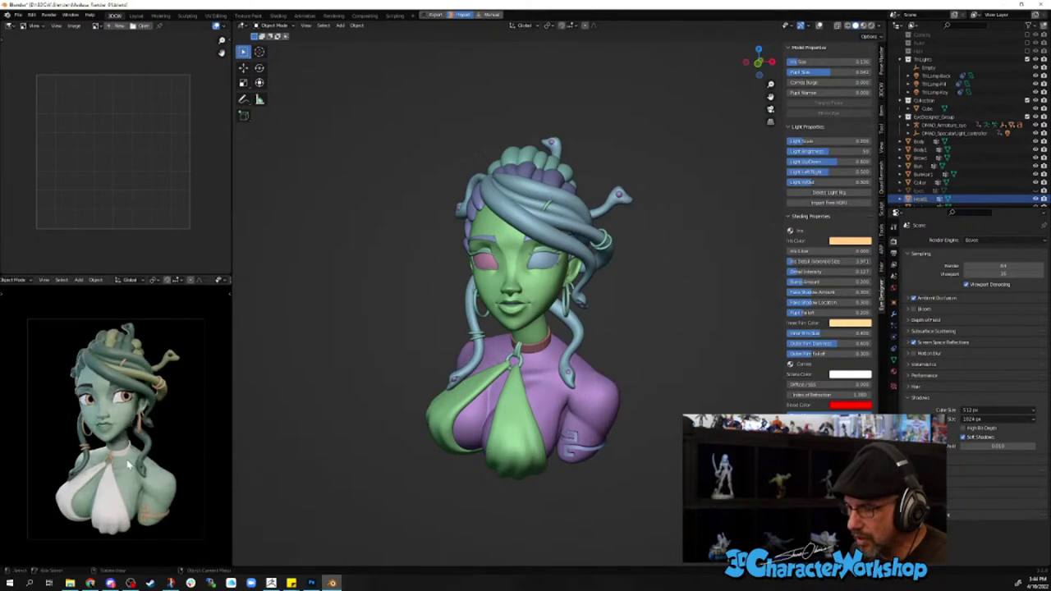
pyautogui.scroll(-3, 1011, 78)
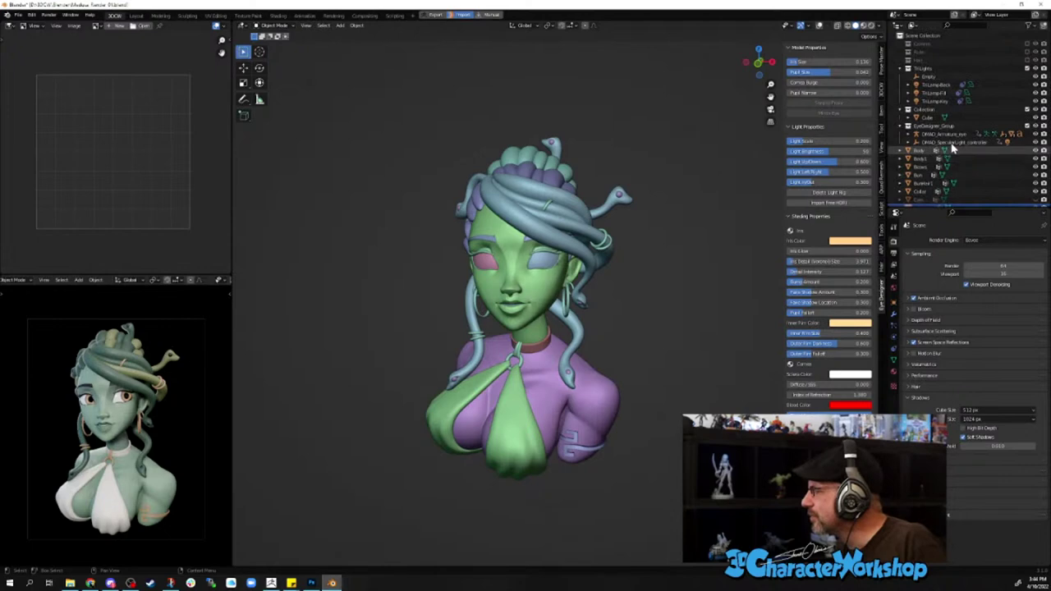
pyautogui.scroll(4, 936, 106)
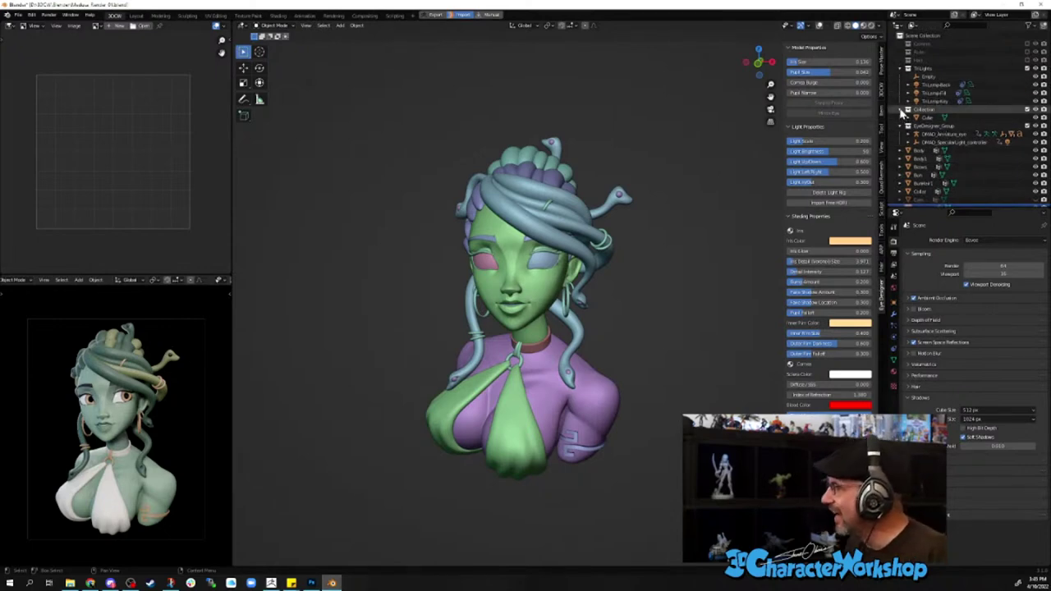
# - Collapse Collection, toggle the specular light controller's visibility, deselect Head1, and enable overlays
pyautogui.click(901, 110)
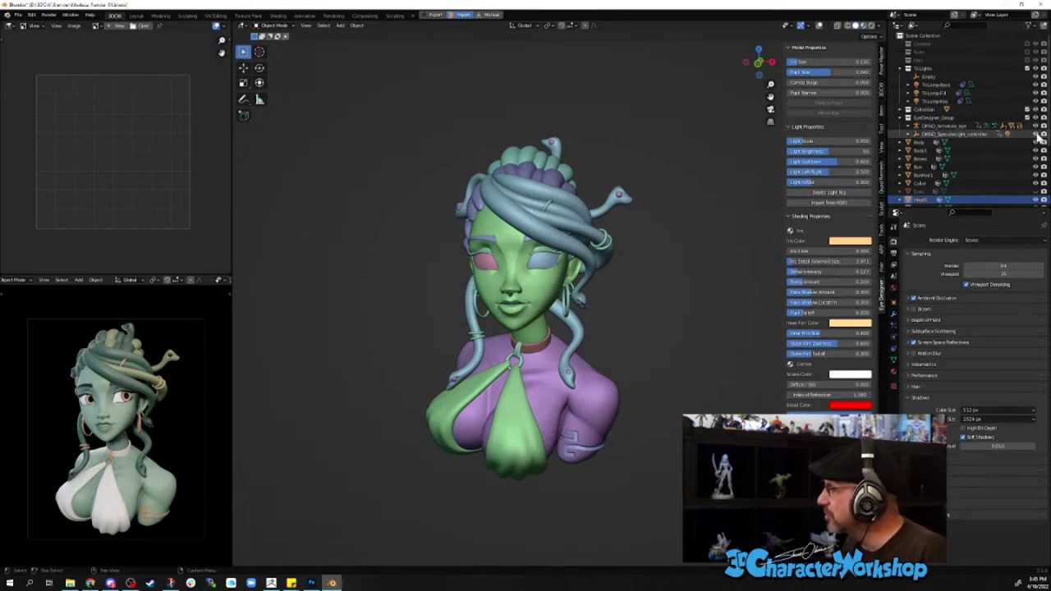
pyautogui.click(1037, 136)
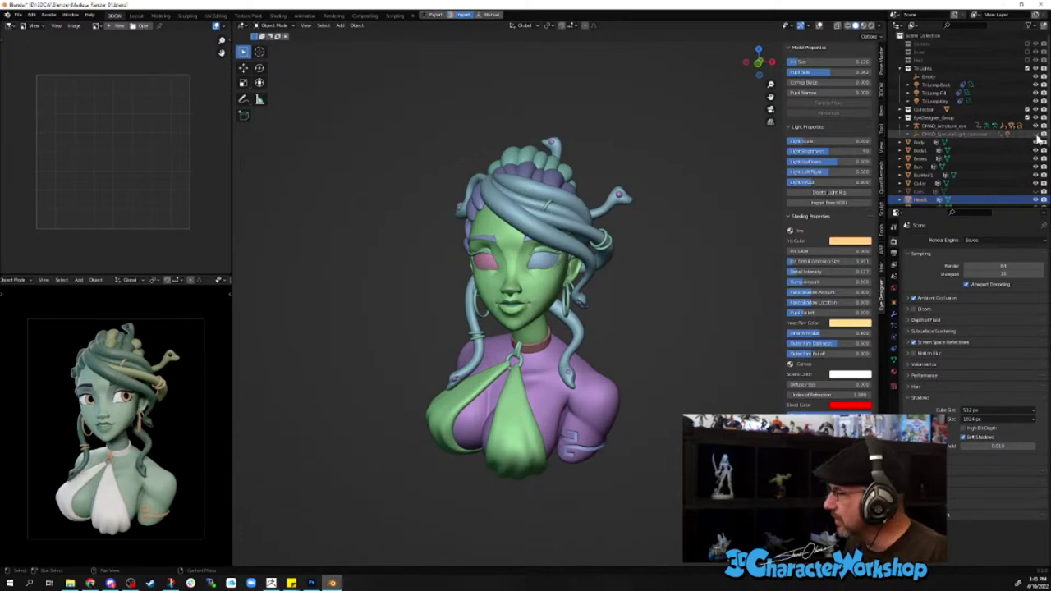
pyautogui.click(1038, 136)
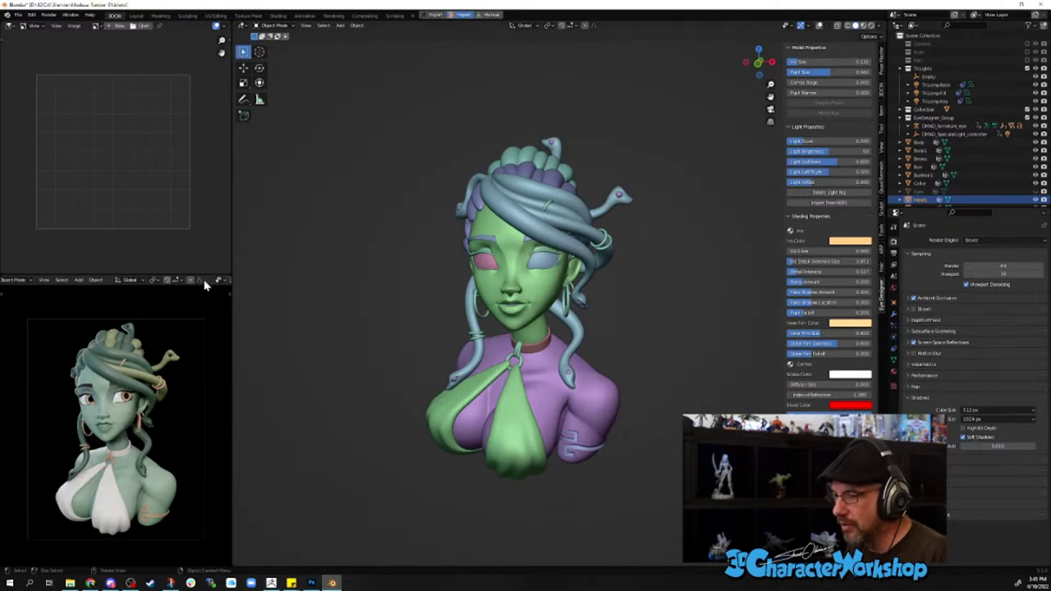
pyautogui.hscroll(3, 164, 280)
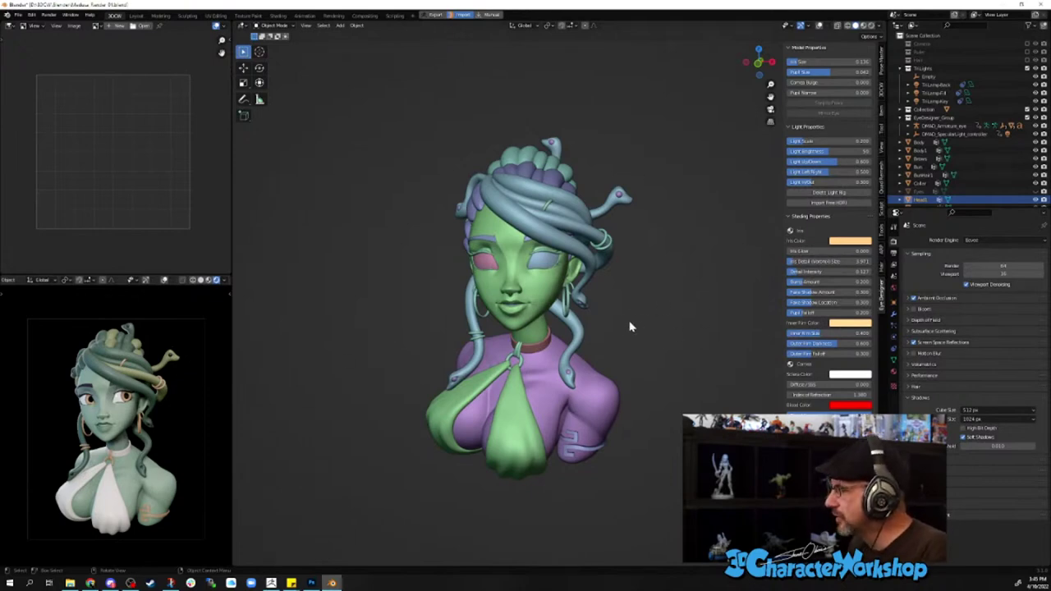
pyautogui.scroll(-7, 628, 322)
pyautogui.scroll(8, 633, 316)
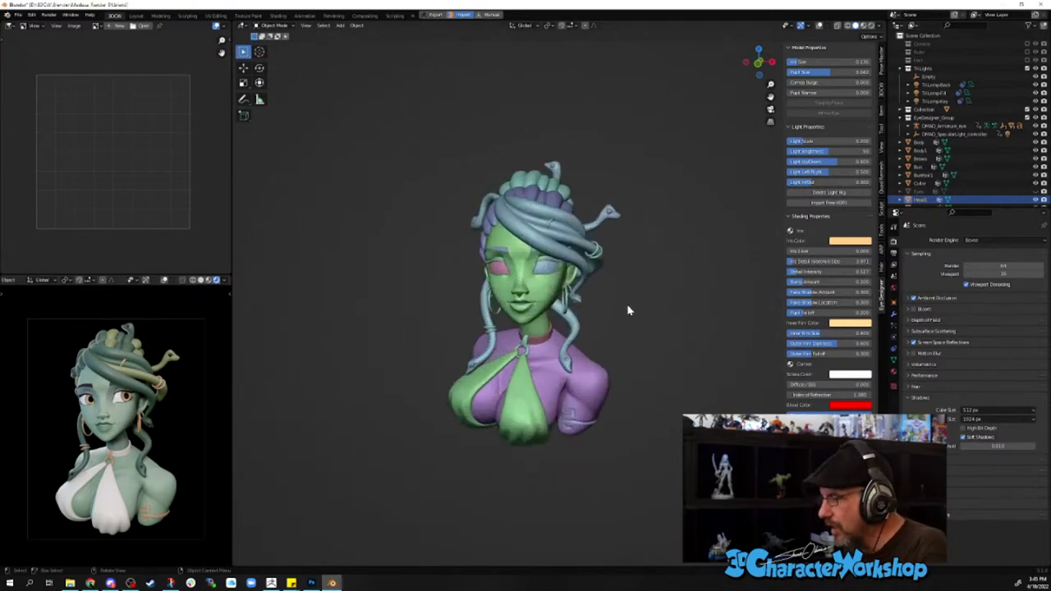
pyautogui.moveTo(639, 298); pyautogui.dragTo(574, 321, button='middle')
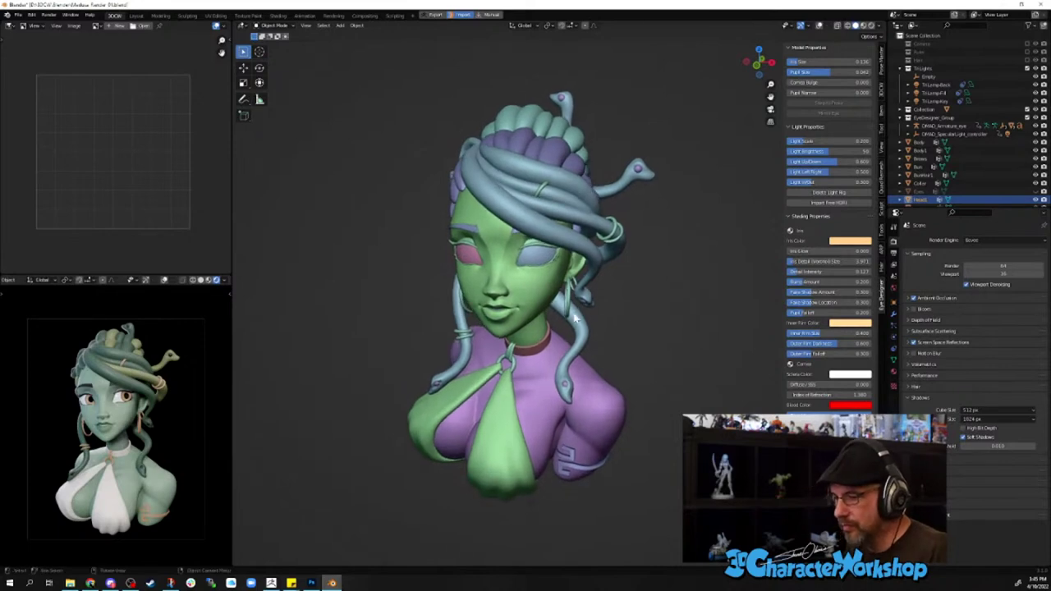
pyautogui.click(622, 229)
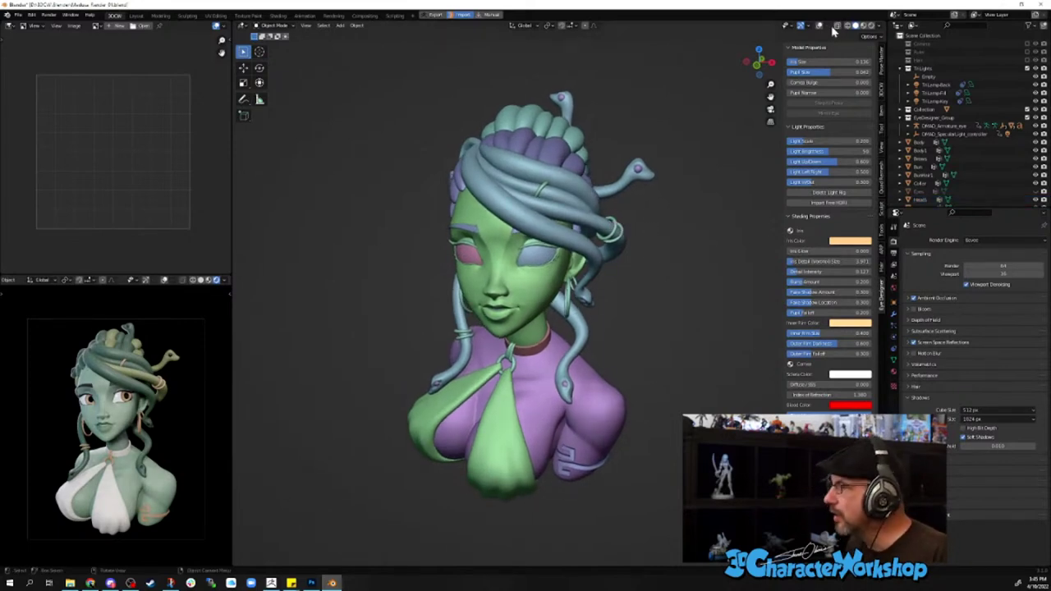
pyautogui.click(819, 25)
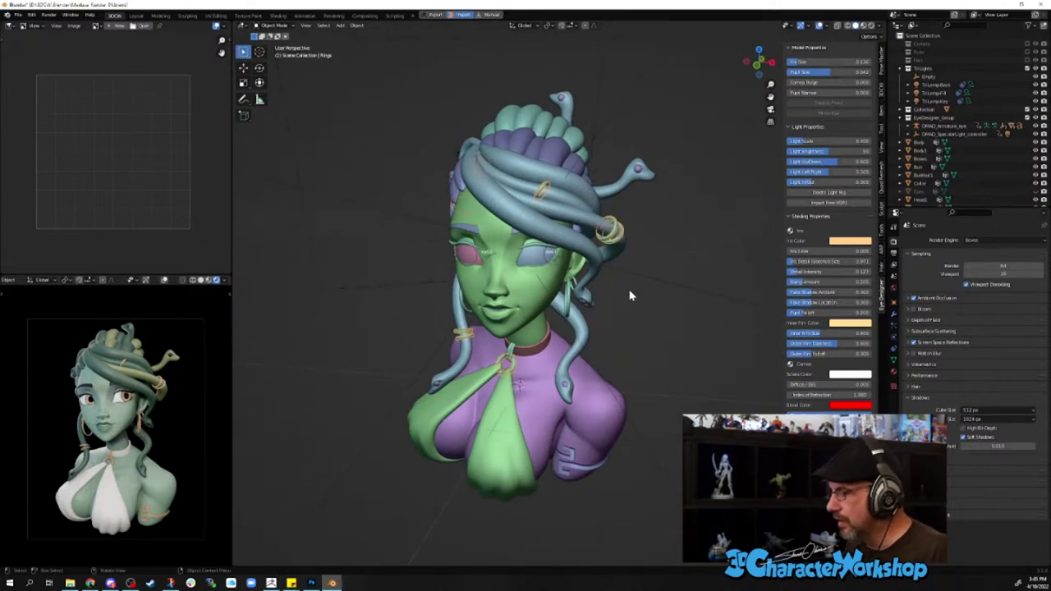
pyautogui.moveTo(630, 296); pyautogui.dragTo(655, 309, button='middle')
pyautogui.scroll(1, 656, 247)
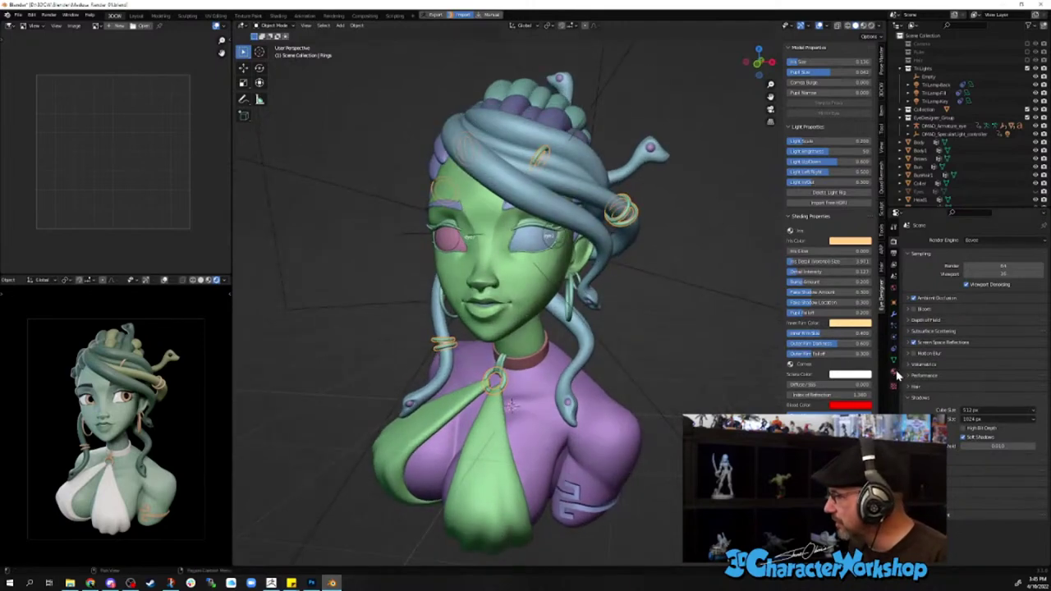
# - Set the Rings.001 material's Principled BSDF Metallic to 0.883
pyautogui.click(895, 373)
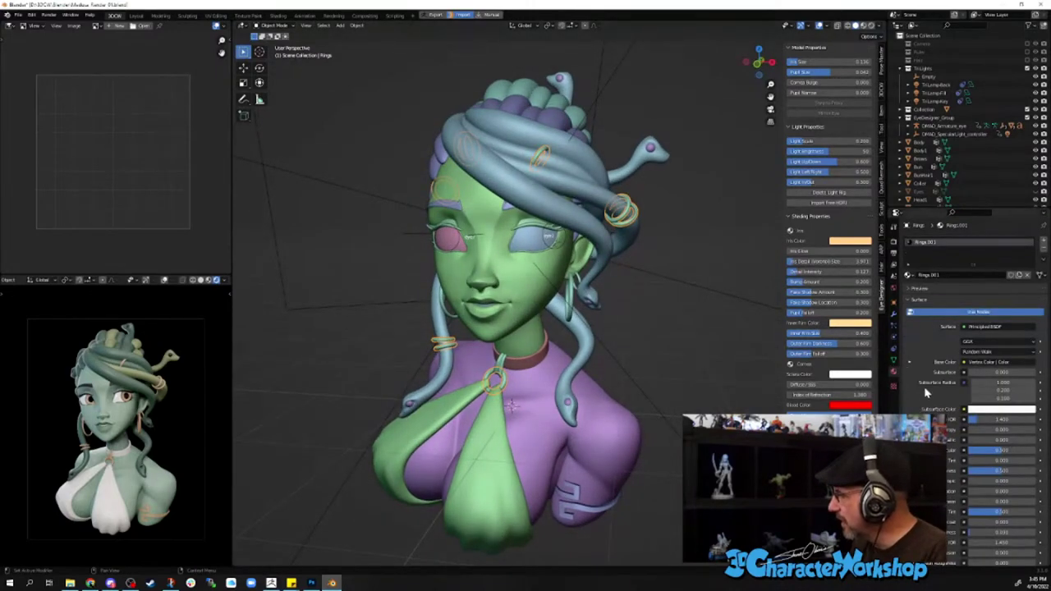
pyautogui.scroll(-4, 925, 394)
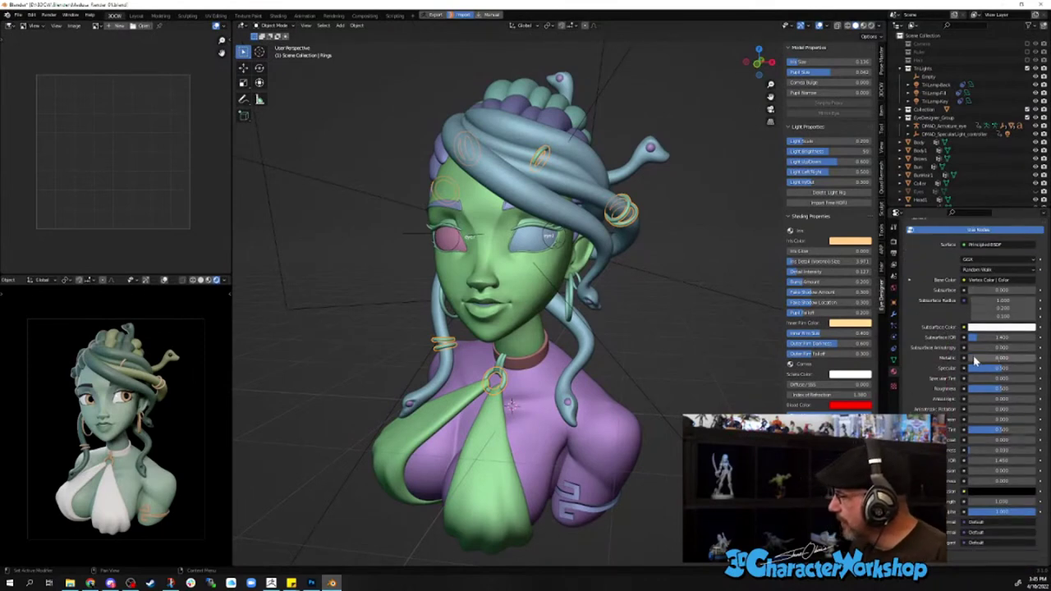
pyautogui.moveTo(971, 358); pyautogui.dragTo(1036, 359)
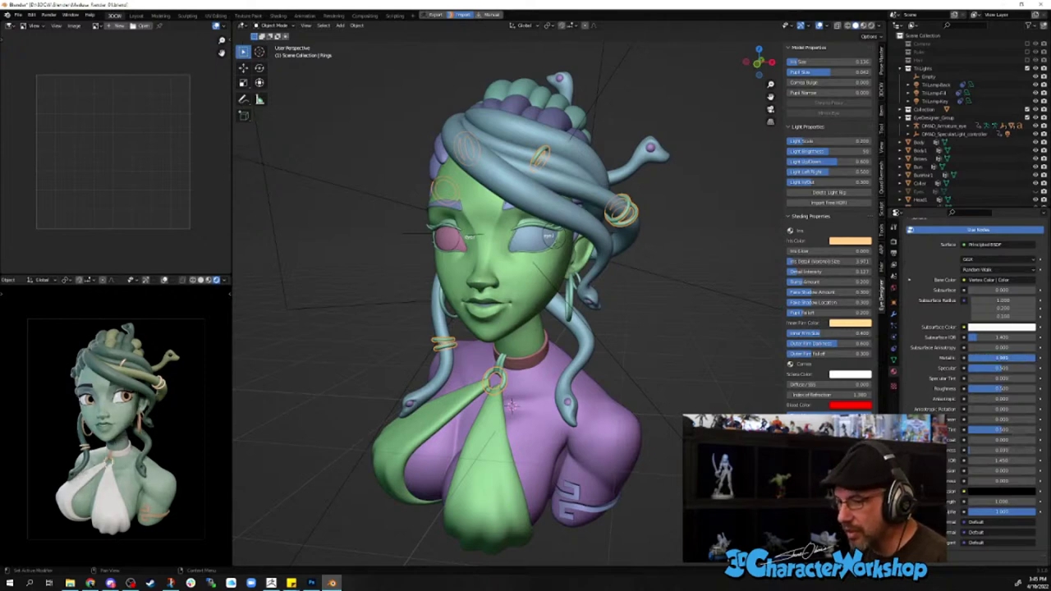
pyautogui.moveTo(1036, 358); pyautogui.dragTo(1027, 359)
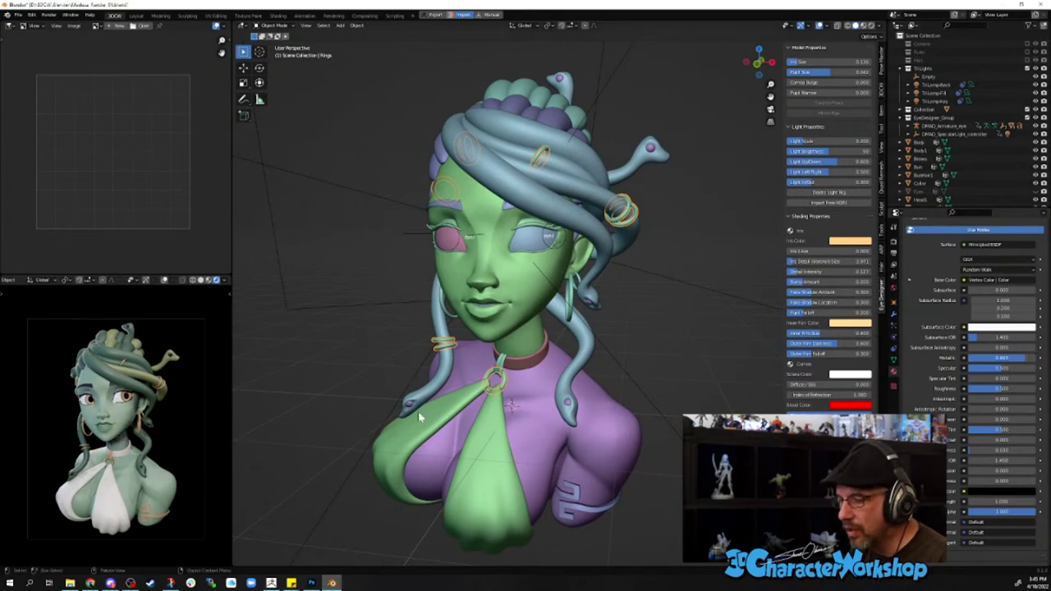
# - Merge the empty image editor into the render preview with Join Areas, then drag the border right to widen the left column
pyautogui.rightClick(145, 273)
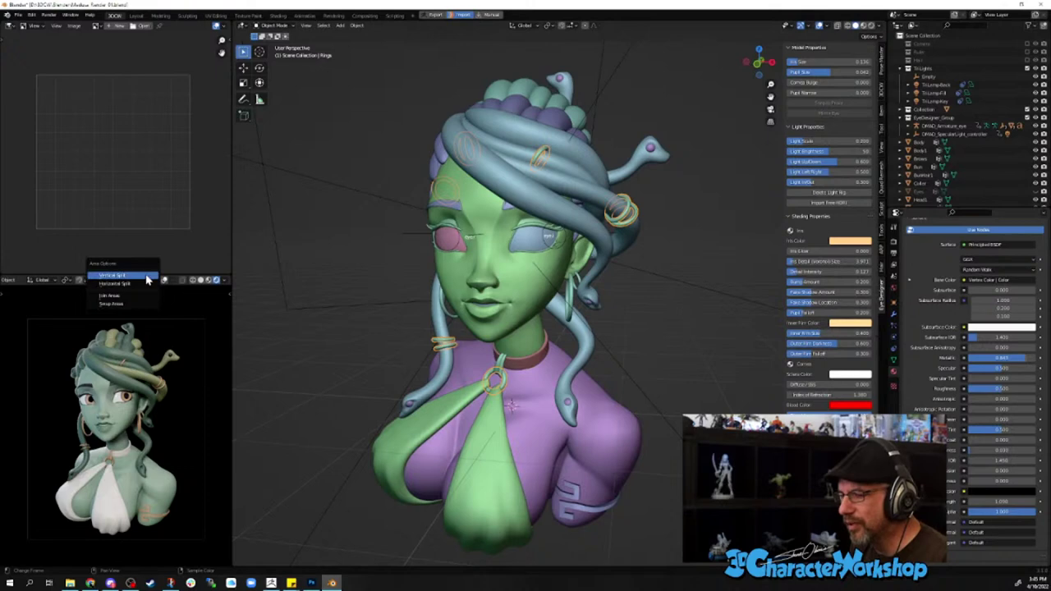
pyautogui.click(118, 295)
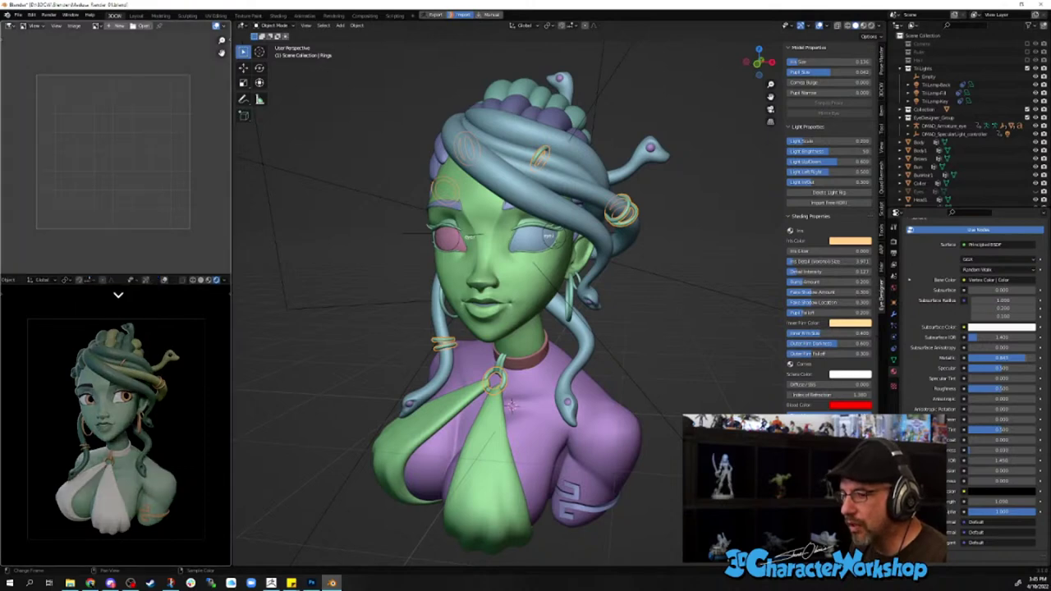
pyautogui.click(130, 230)
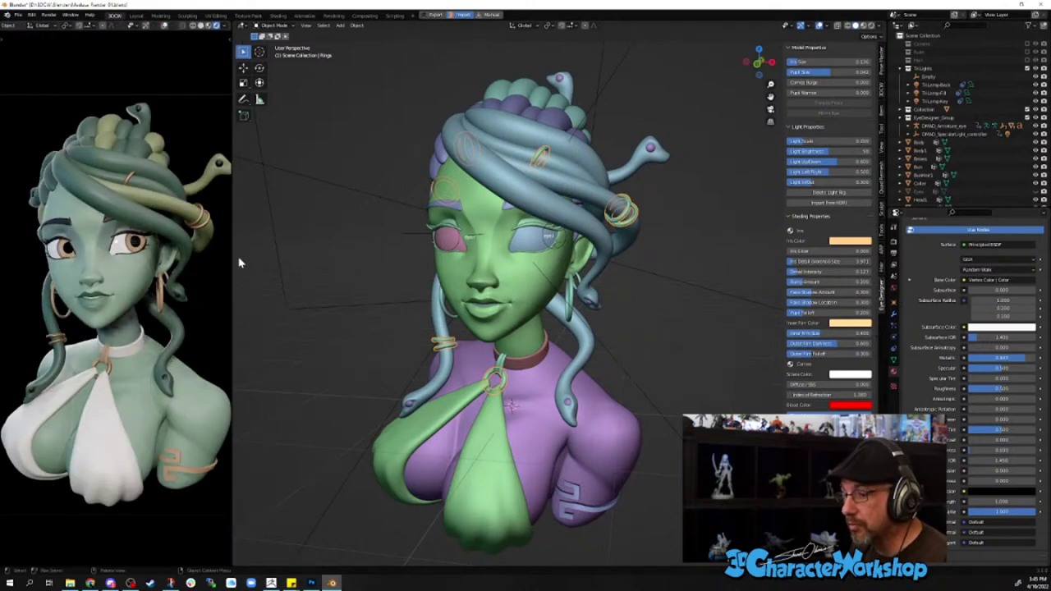
pyautogui.moveTo(228, 256); pyautogui.dragTo(348, 273)
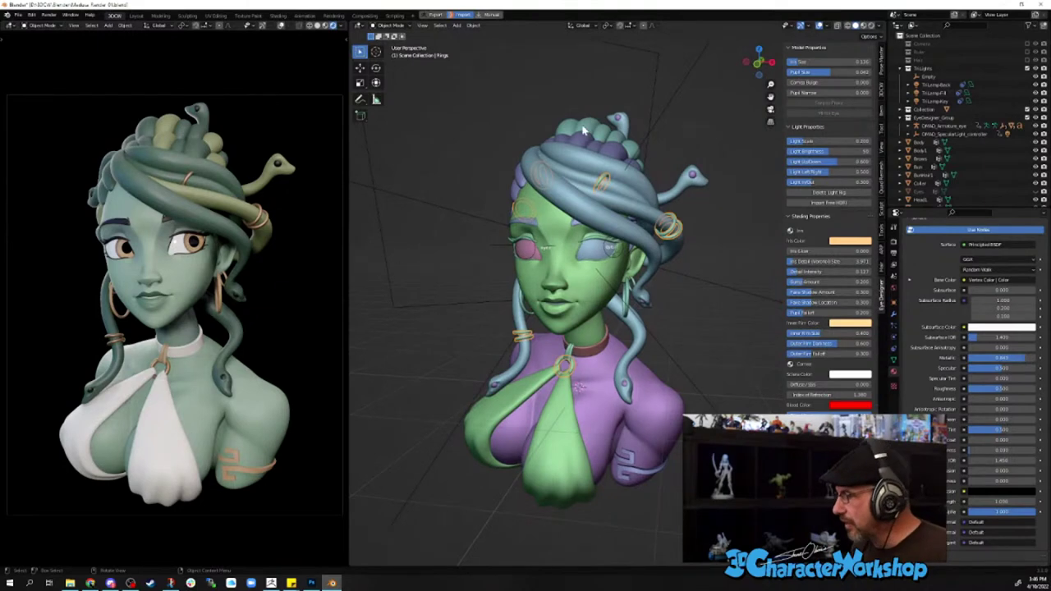
pyautogui.click(881, 96)
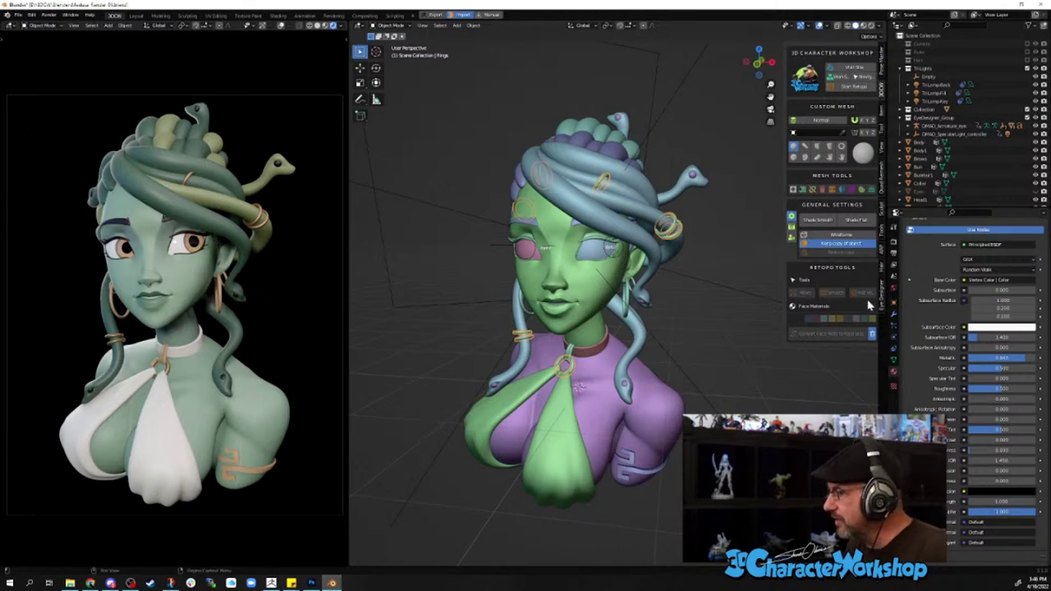
pyautogui.click(791, 234)
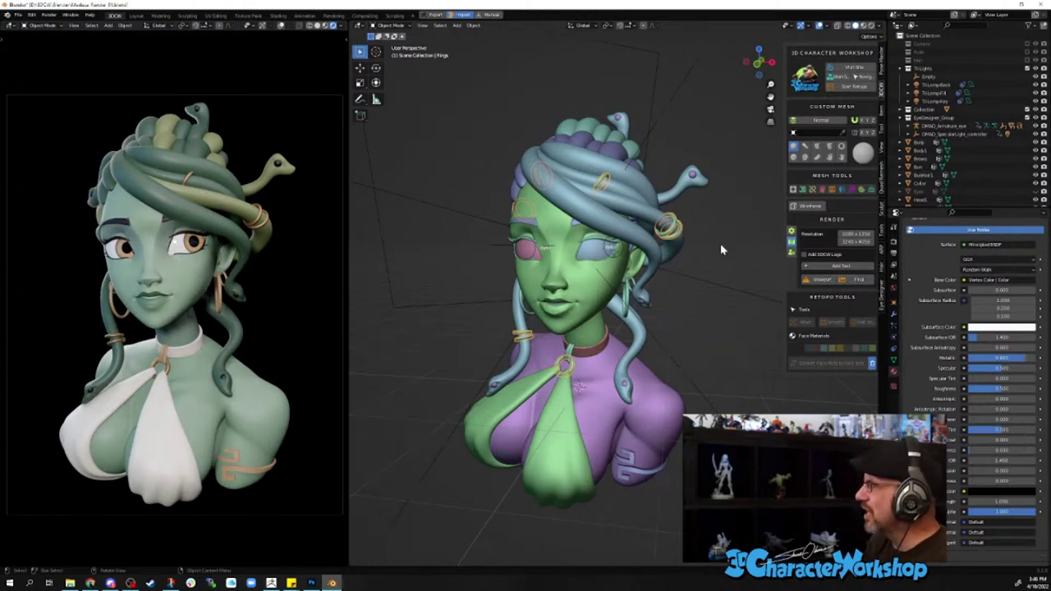
pyautogui.click(881, 294)
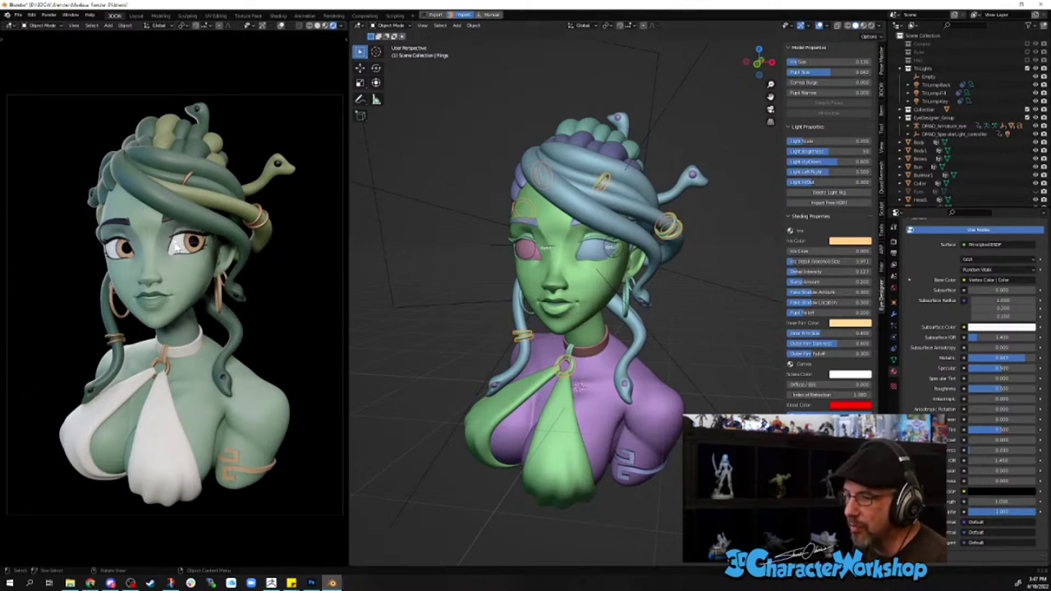
# - Select the DMAD_SpecularLight point light and move it to a new position near the bust
pyautogui.scroll(-10, 513, 311)
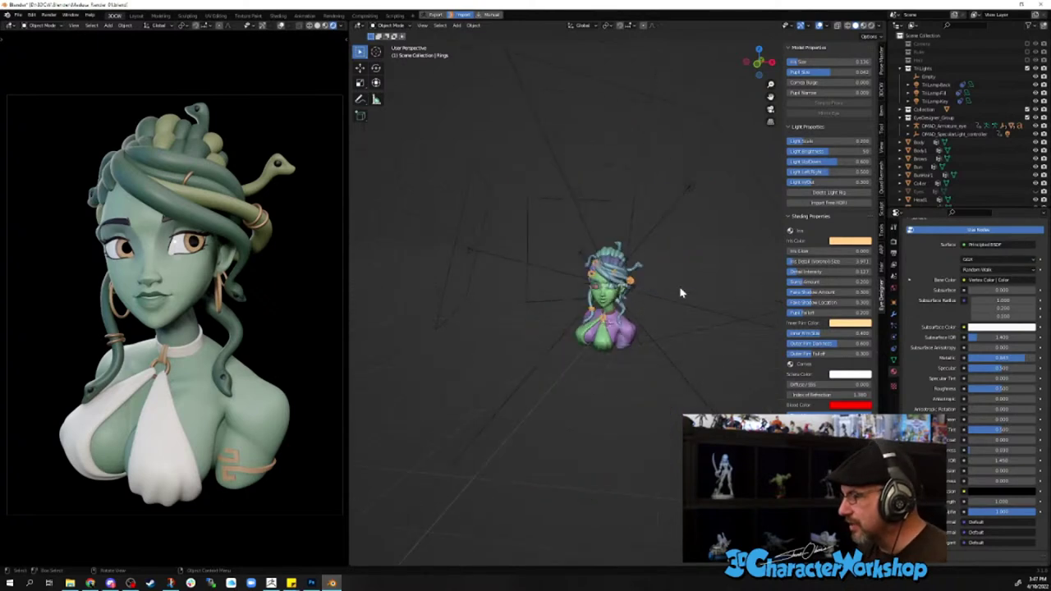
pyautogui.moveTo(673, 255); pyautogui.dragTo(597, 379, button='middle')
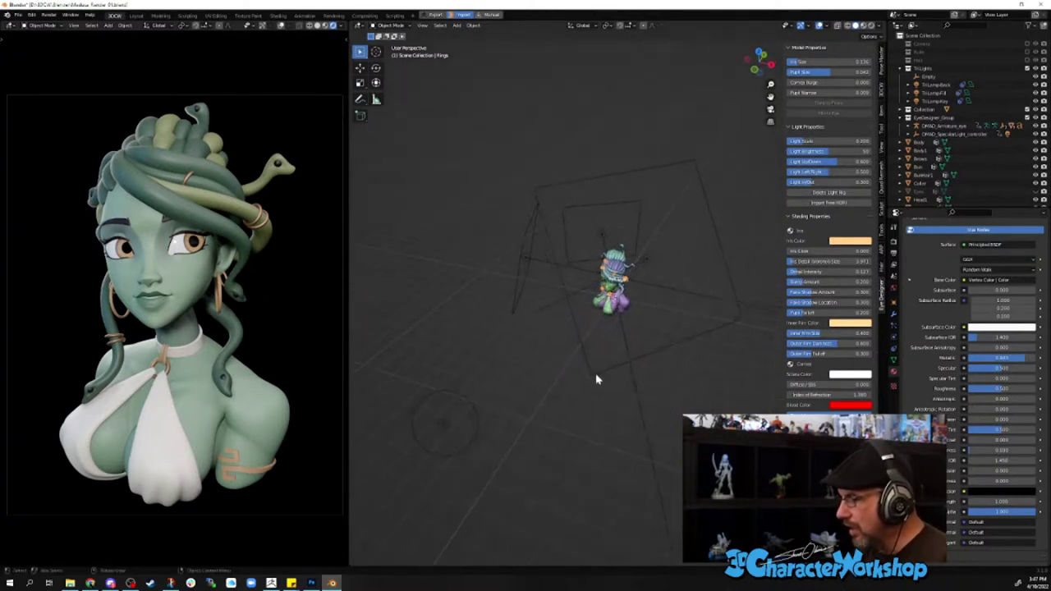
pyautogui.click(564, 430)
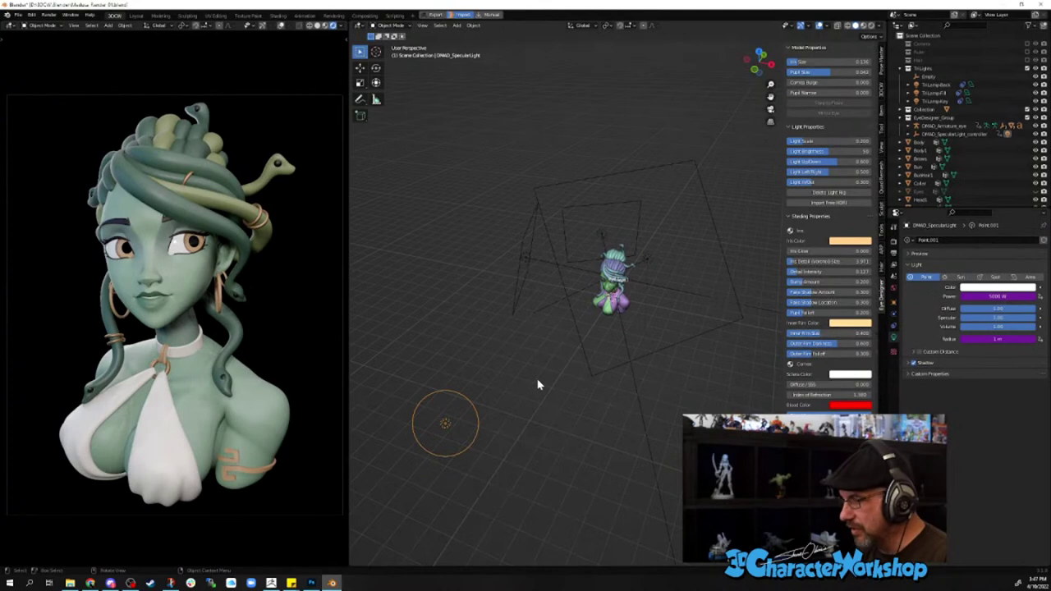
pyautogui.moveTo(563, 430); pyautogui.dragTo(599, 443, button='middle')
pyautogui.press('g')
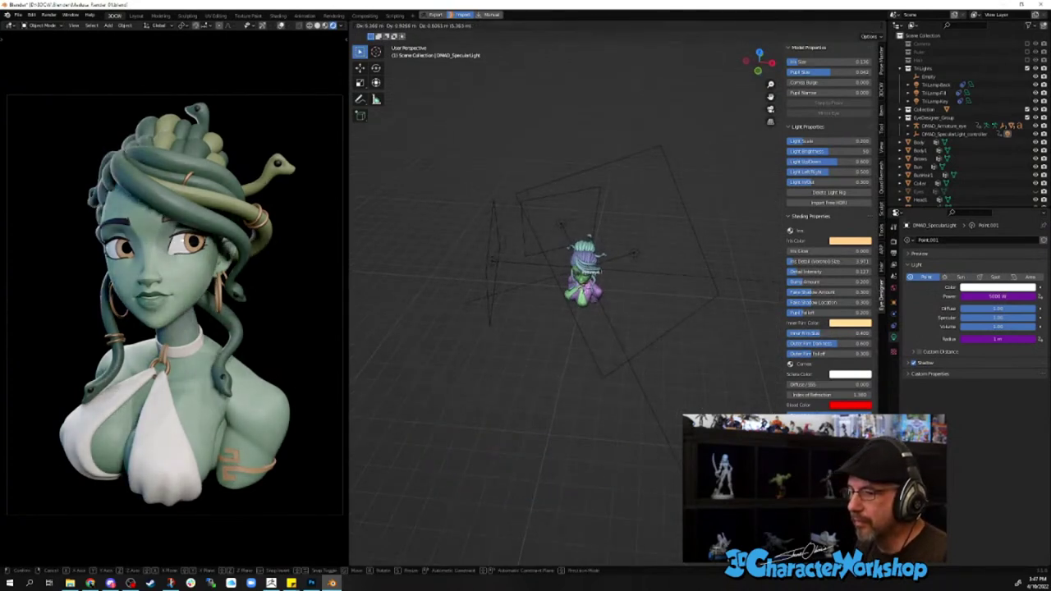
pyautogui.click(347, 310)
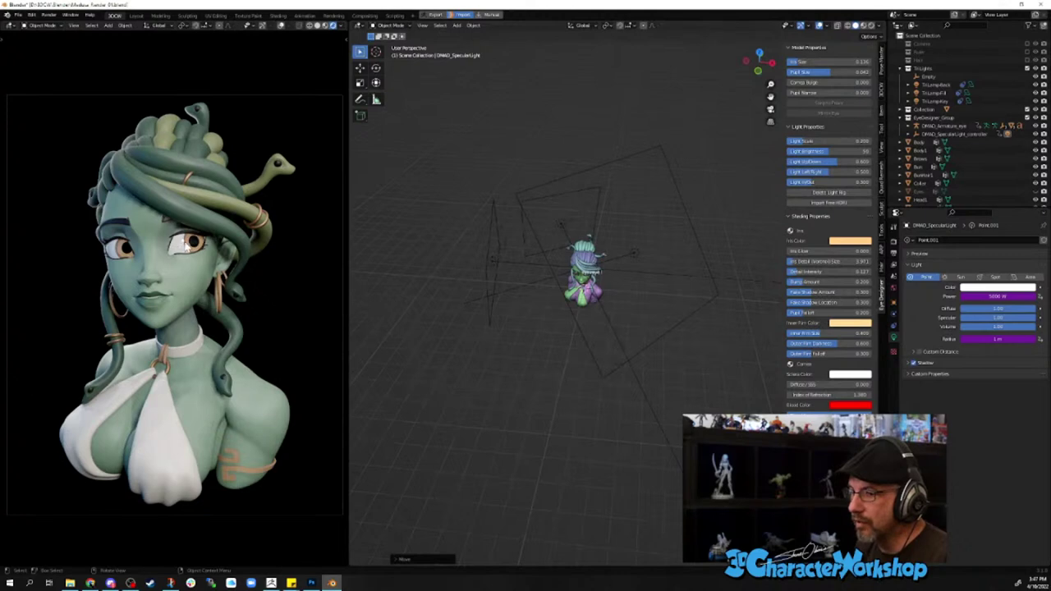
pyautogui.moveTo(493, 435); pyautogui.dragTo(523, 389, button='middle')
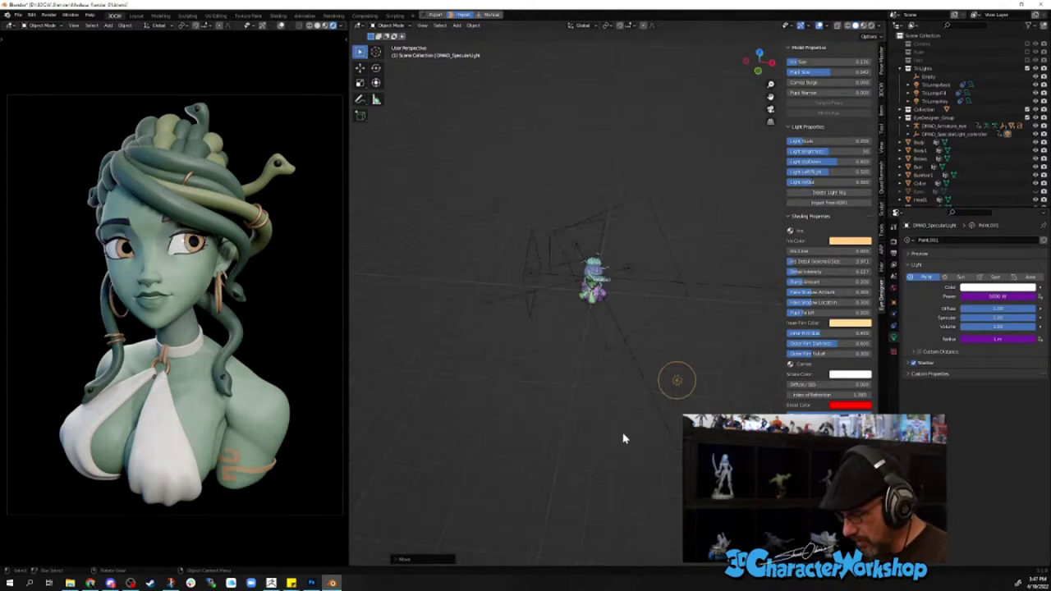
# - Scale the specular point light up slightly in two passes
pyautogui.press('s')
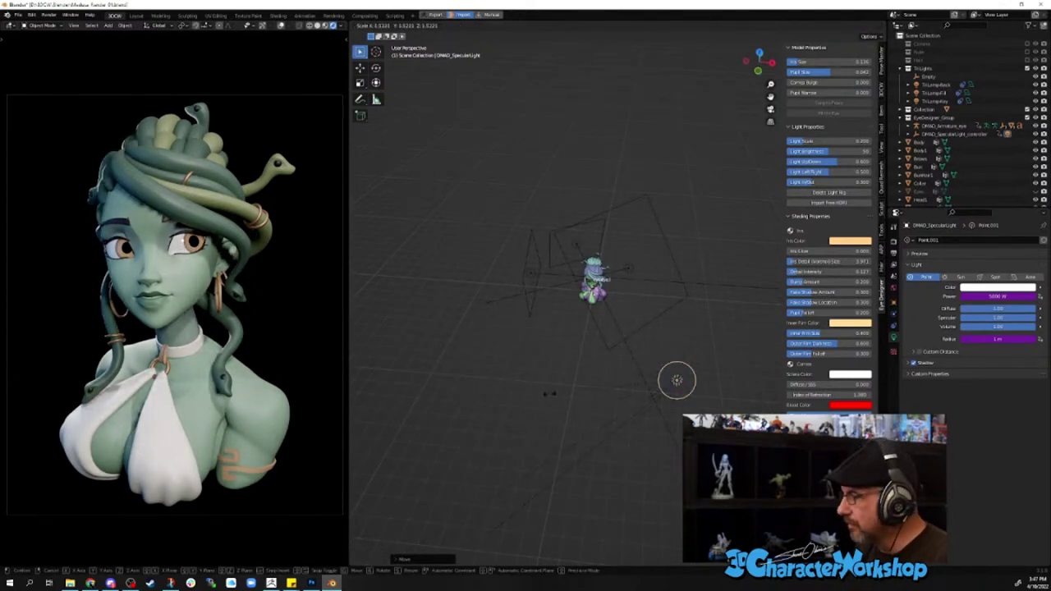
pyautogui.click(697, 374)
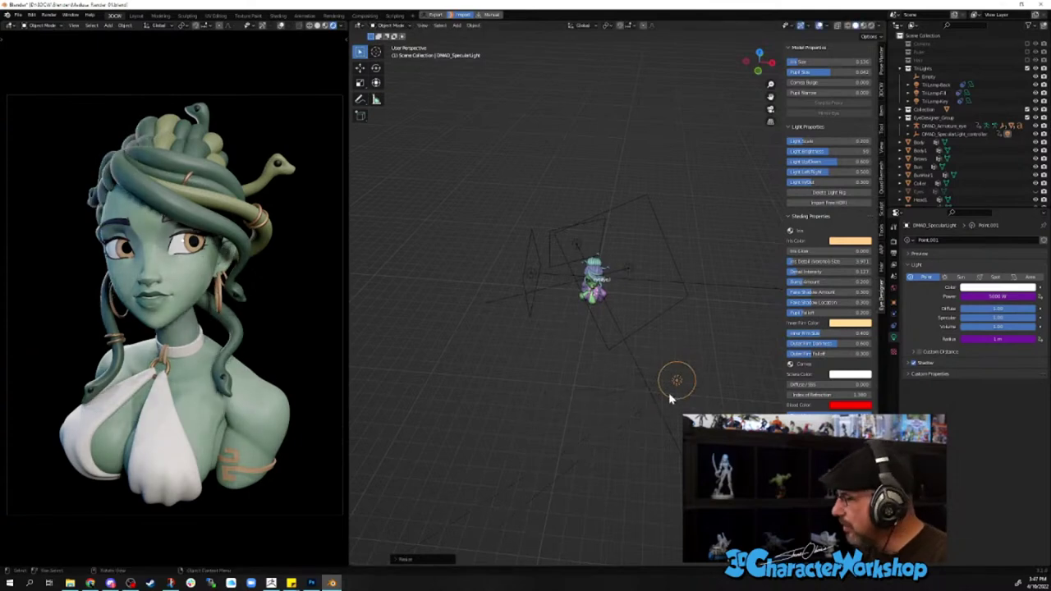
pyautogui.press('s')
pyautogui.click(564, 434)
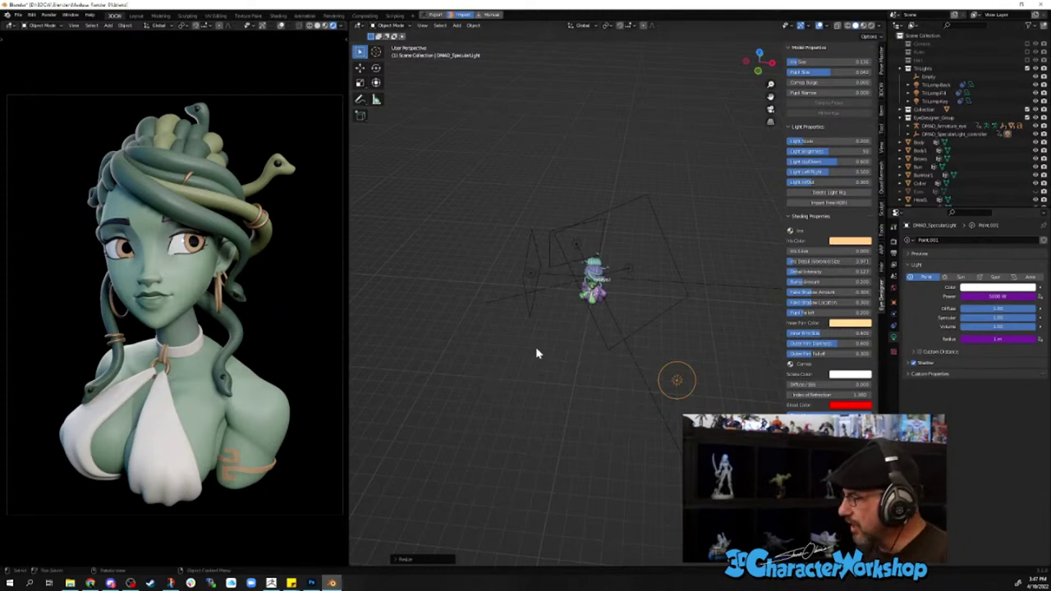
pyautogui.moveTo(535, 353); pyautogui.dragTo(700, 261, button='middle')
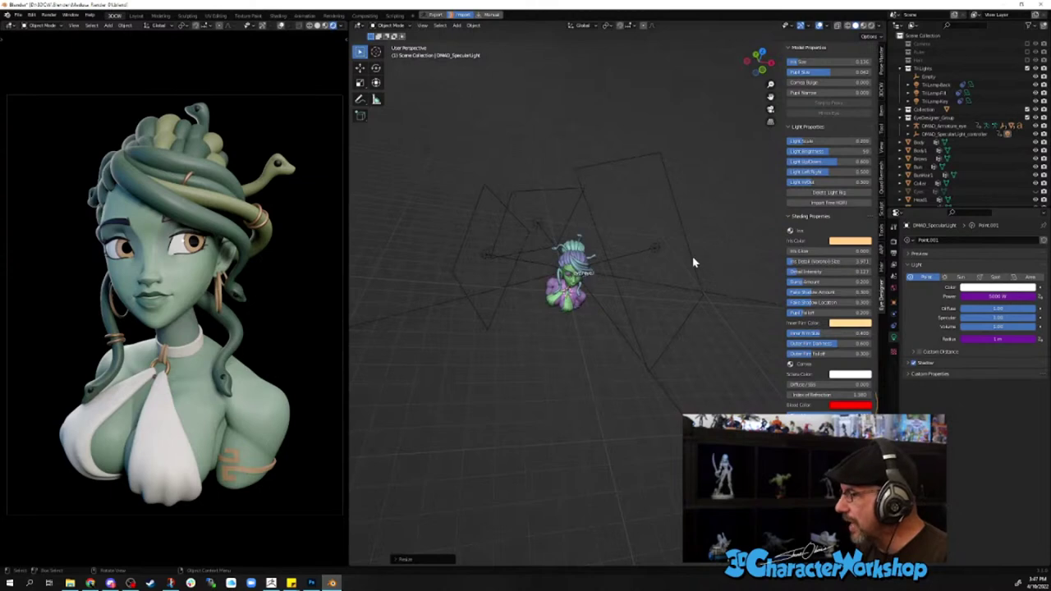
# - Select the TriLampKey area light and move it to a new position, adjusting it twice
pyautogui.click(701, 261)
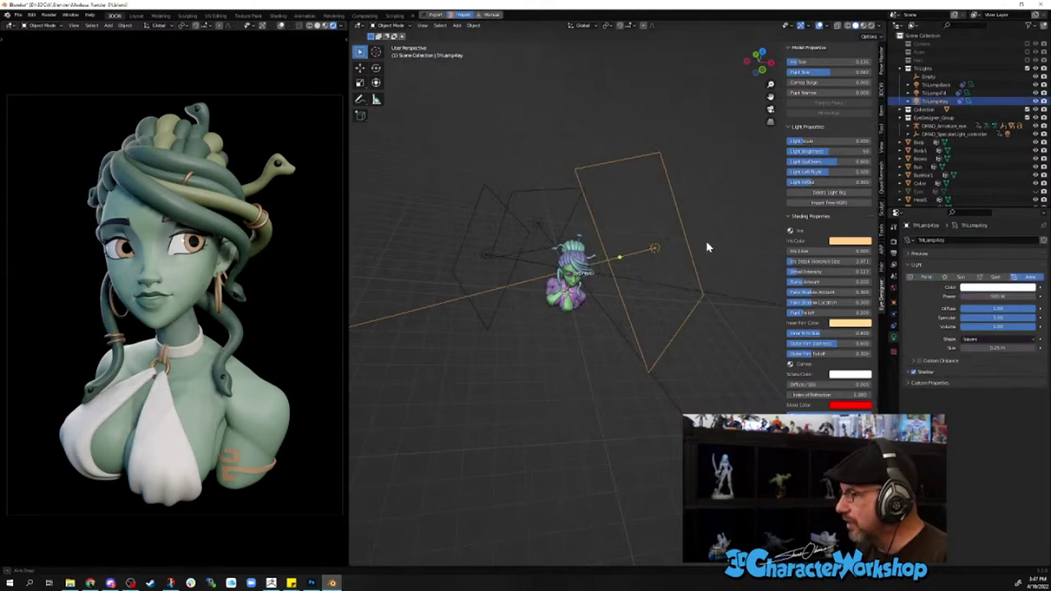
pyautogui.moveTo(703, 244); pyautogui.dragTo(630, 212, button='middle')
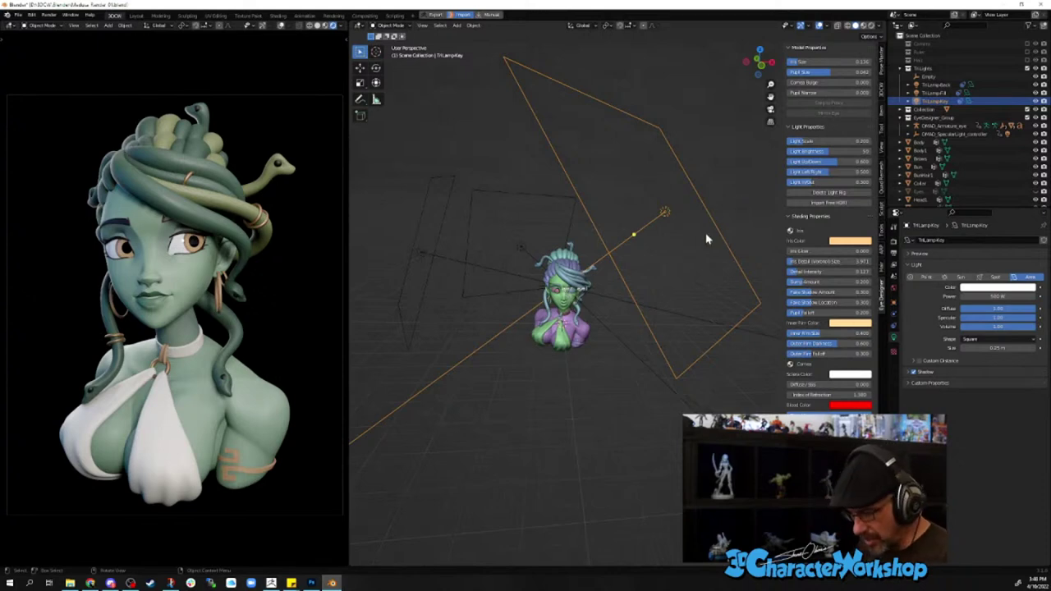
pyautogui.press('g')
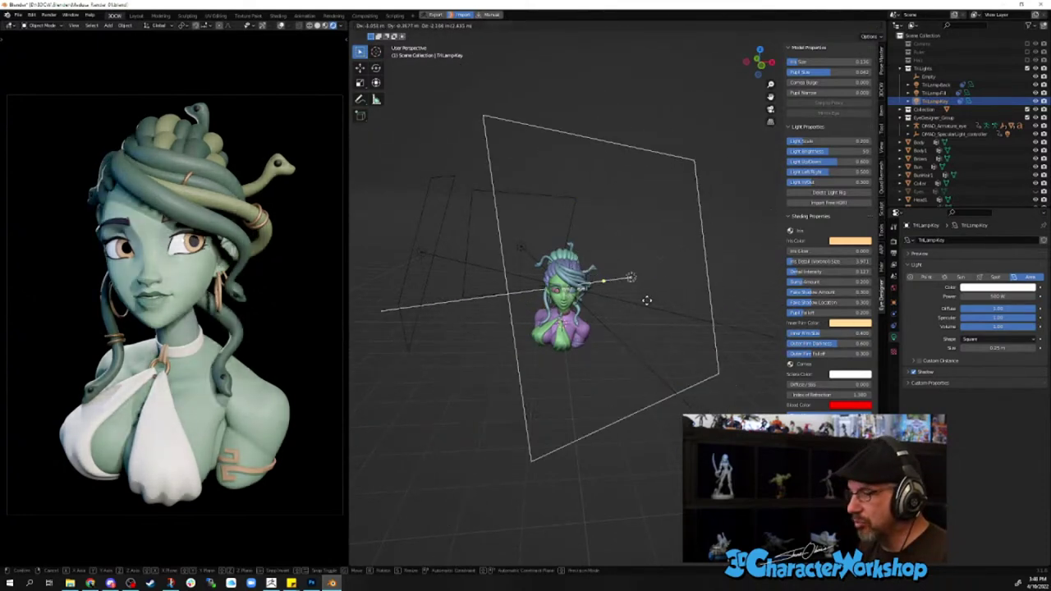
pyautogui.click(735, 268)
pyautogui.scroll(-2, 638, 315)
pyautogui.moveTo(635, 317); pyautogui.dragTo(657, 343, button='middle')
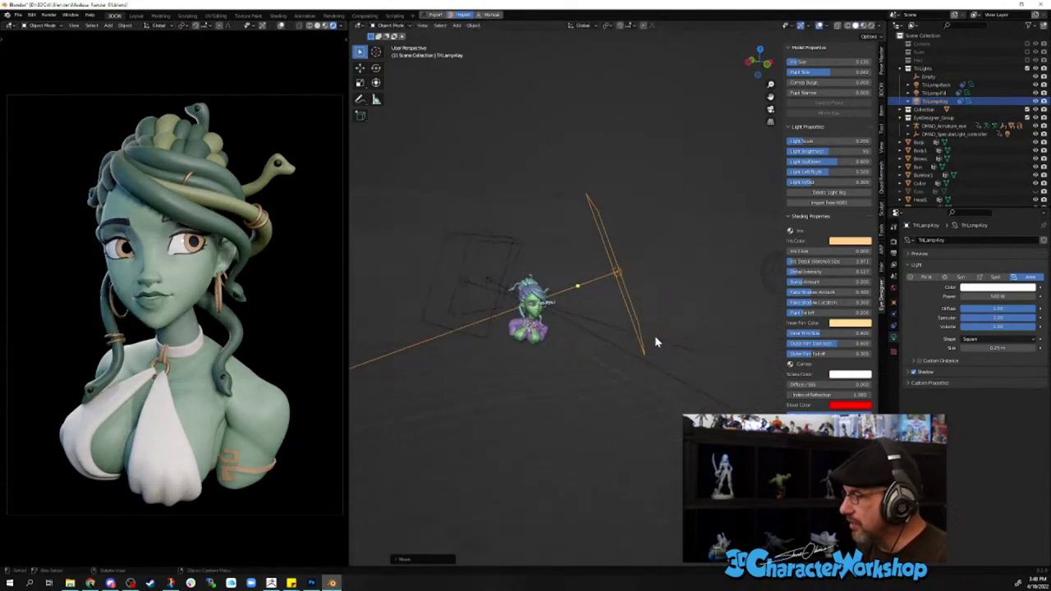
pyautogui.press('g')
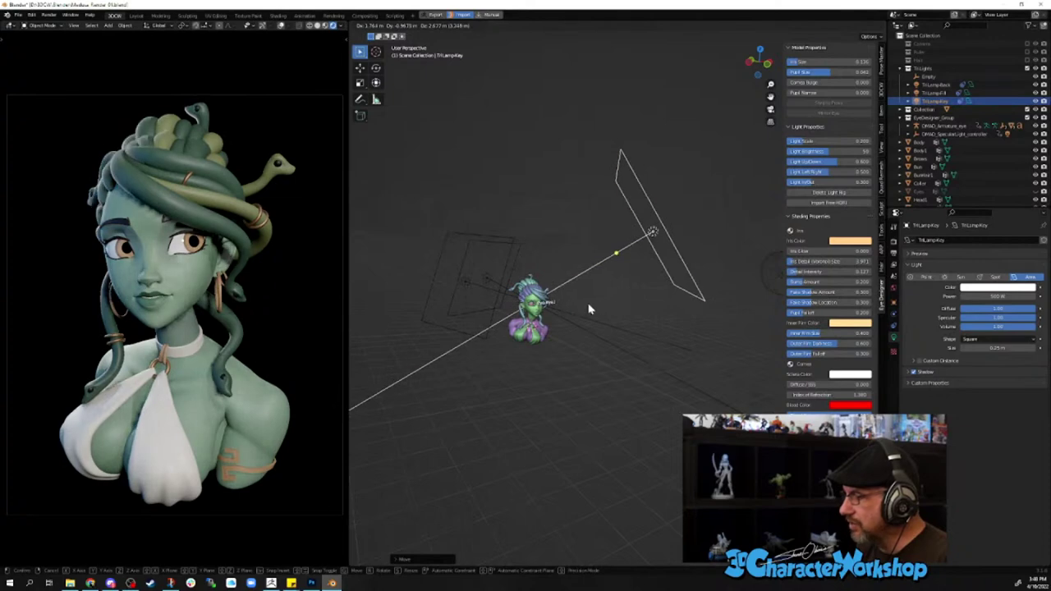
pyautogui.click(588, 309)
# - Check the key light from several angles, grabbing it once more but leaving it in place
pyautogui.moveTo(647, 291); pyautogui.dragTo(591, 297, button='middle')
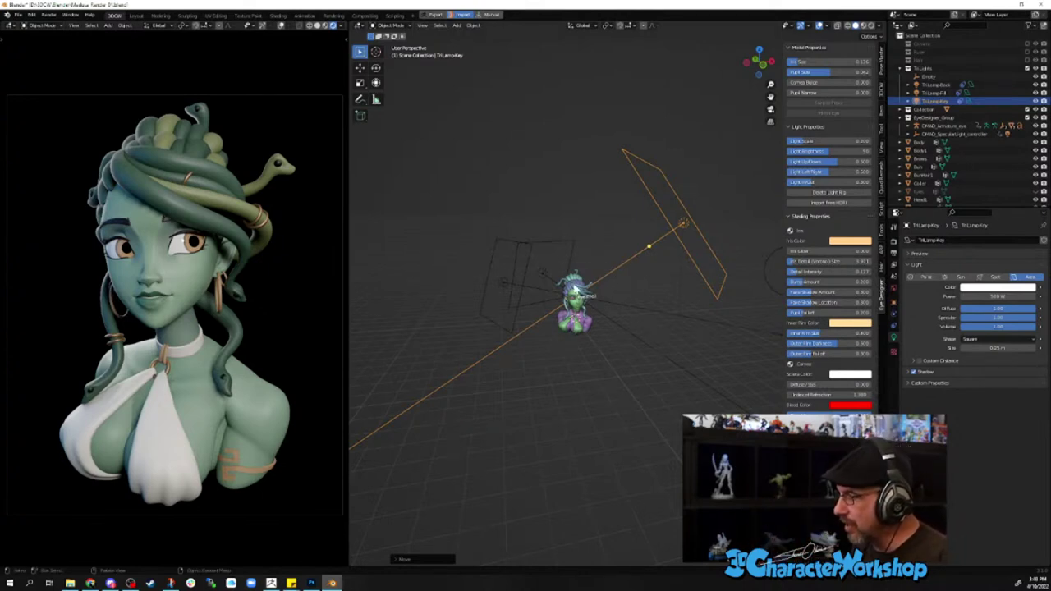
pyautogui.moveTo(598, 337); pyautogui.dragTo(638, 305, button='middle')
pyautogui.moveTo(599, 344); pyautogui.dragTo(632, 345, button='middle')
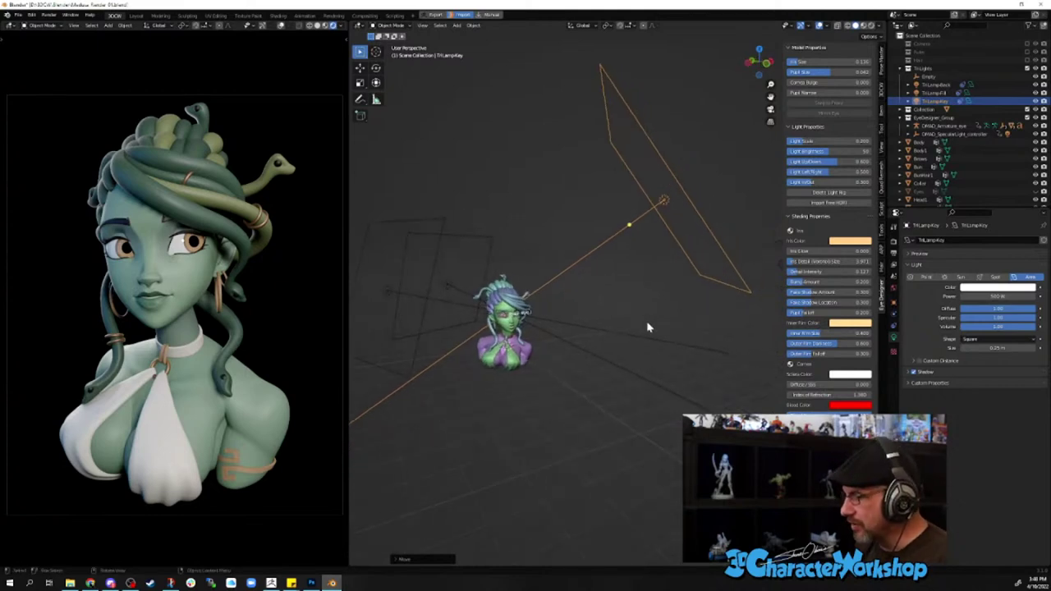
pyautogui.press('g')
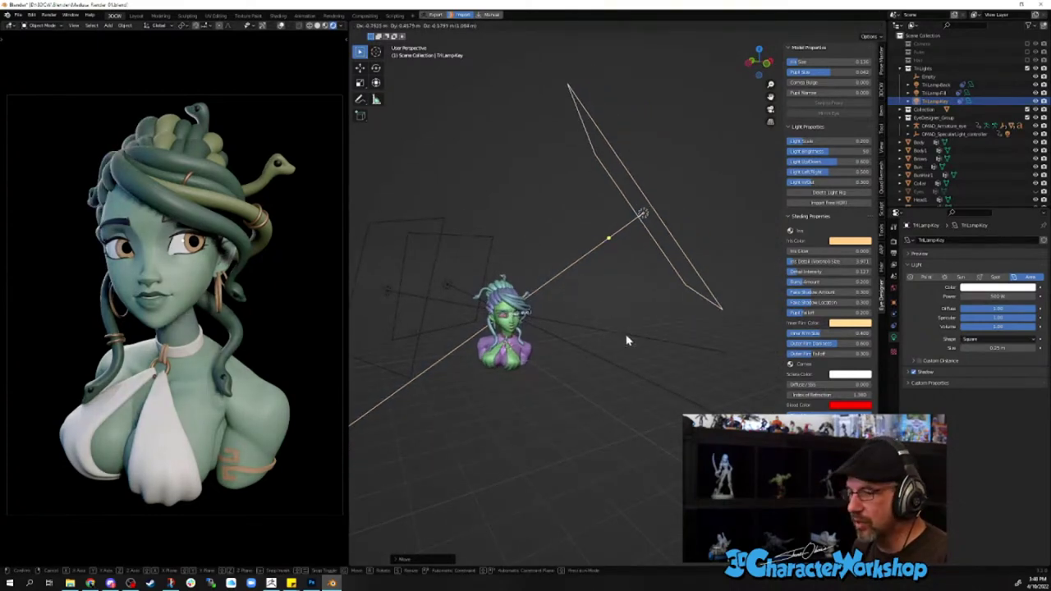
pyautogui.click(626, 340)
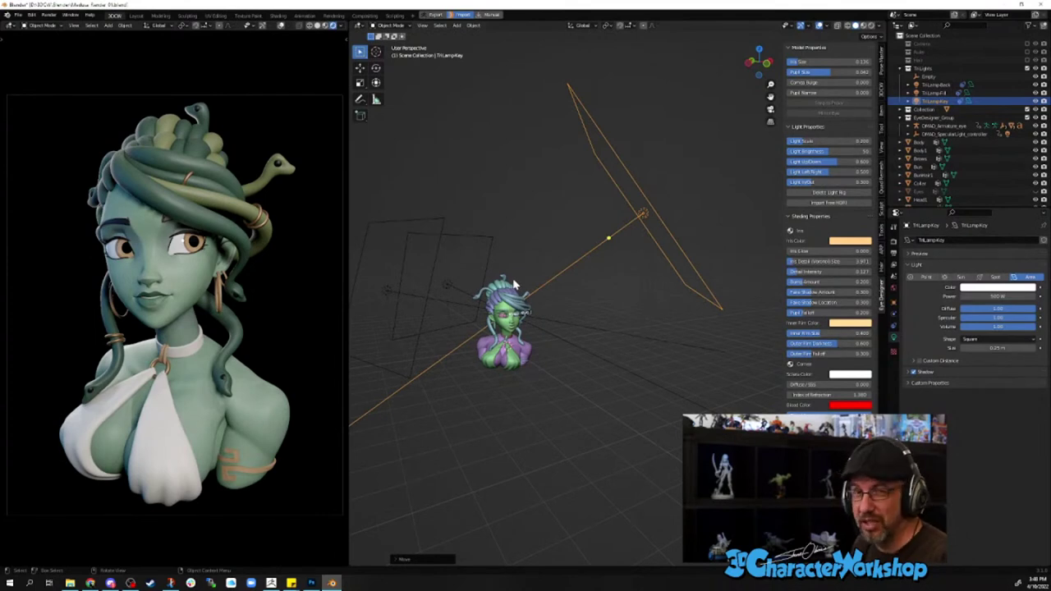
pyautogui.moveTo(539, 228); pyautogui.dragTo(530, 252, button='middle')
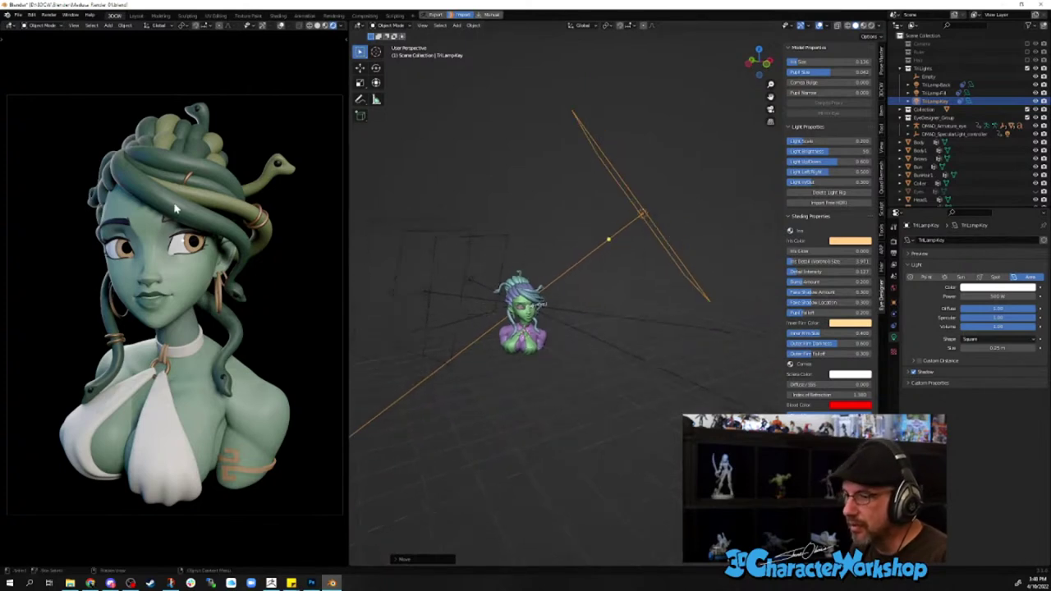
pyautogui.moveTo(508, 195); pyautogui.dragTo(511, 249, button='middle')
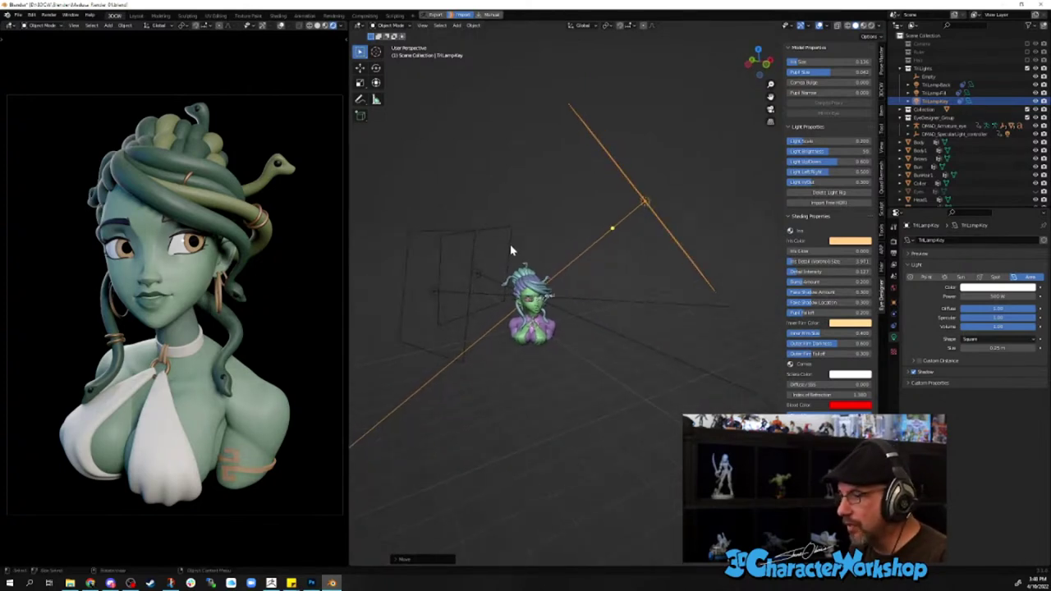
# - Select the TriLampBack area light and set its power to 1000 W
pyautogui.click(508, 229)
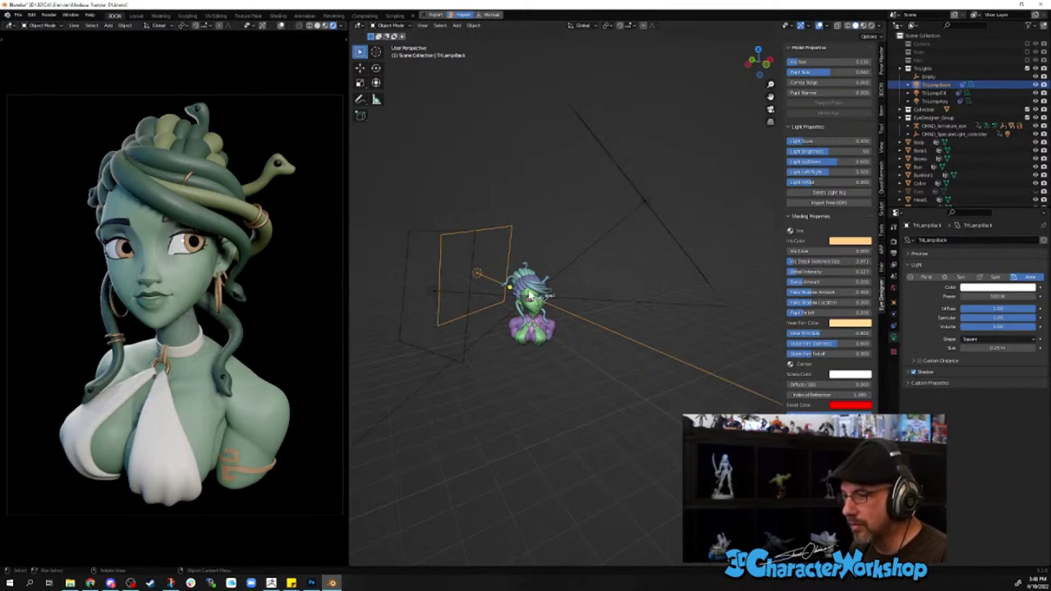
pyautogui.moveTo(547, 403); pyautogui.dragTo(534, 380, button='middle')
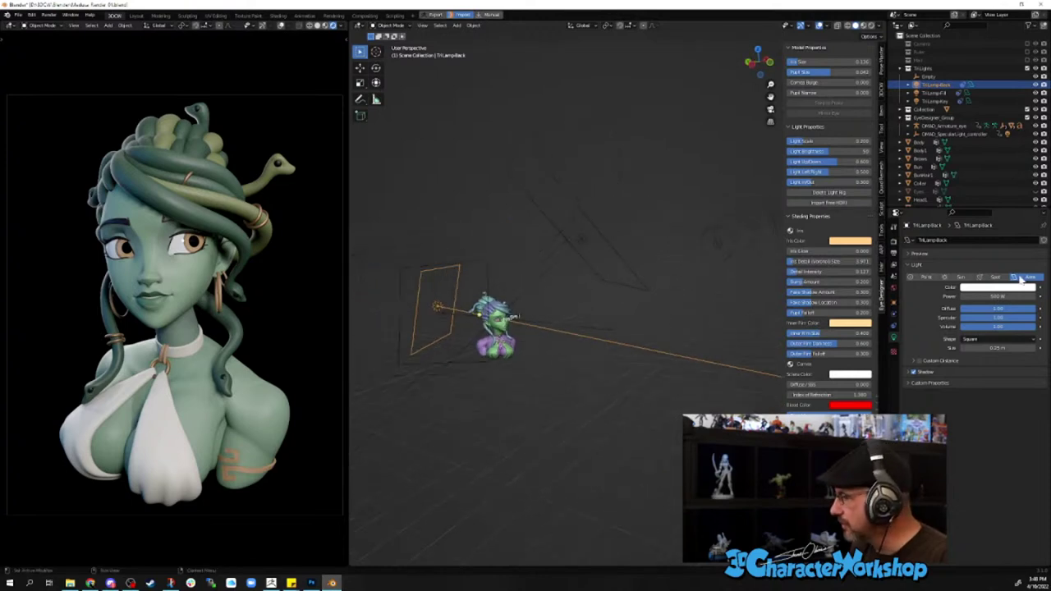
pyautogui.click(996, 297)
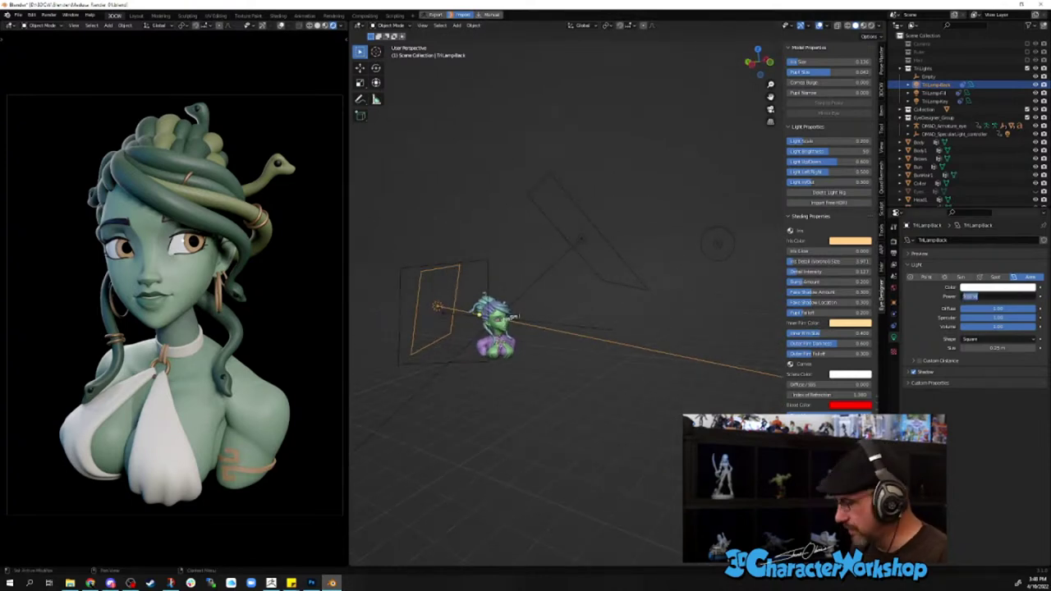
pyautogui.write('1')
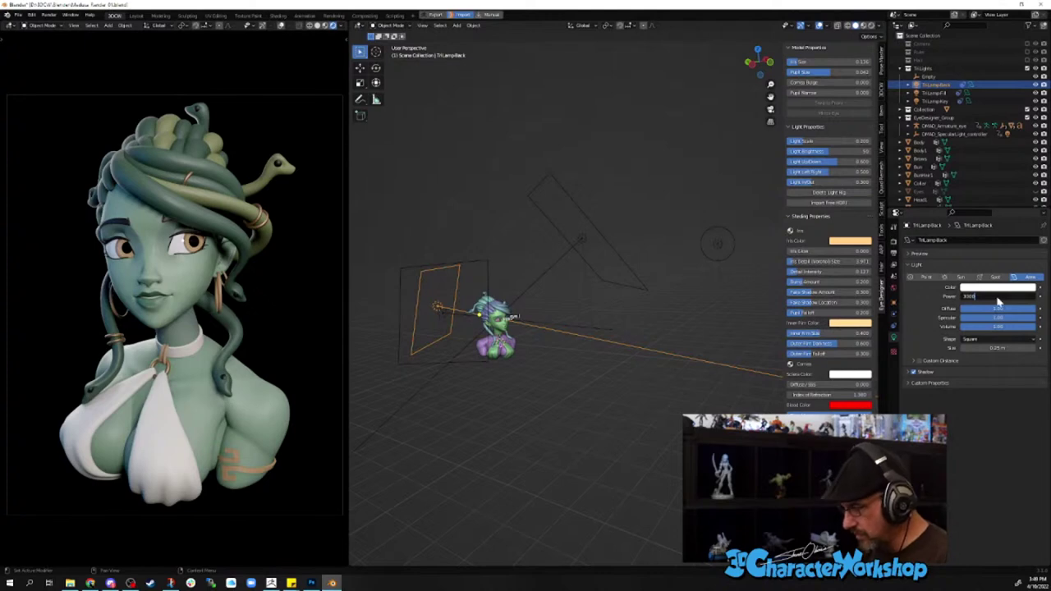
pyautogui.write('000 W')
pyautogui.press('Return')
# - Move the back light to a new position and scale it down into a narrower panel
pyautogui.moveTo(504, 276); pyautogui.dragTo(553, 386, button='middle')
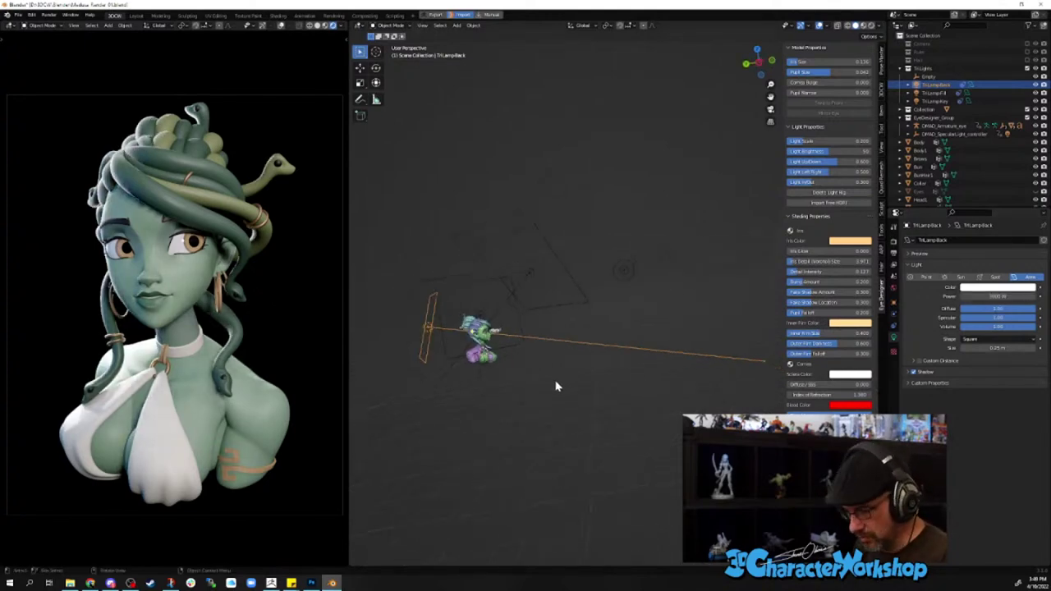
pyautogui.press('g')
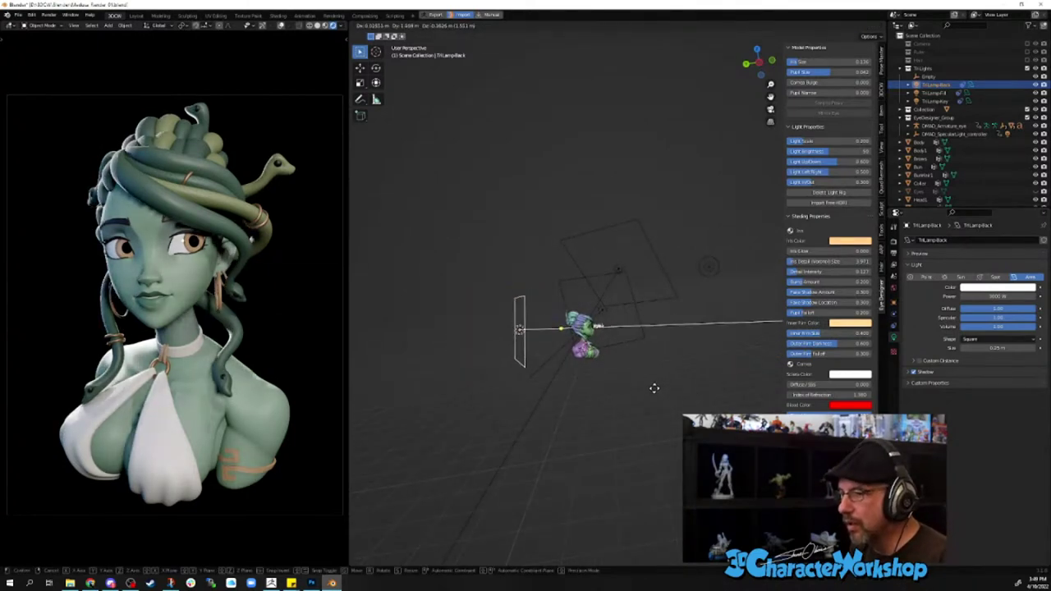
pyautogui.click(646, 397)
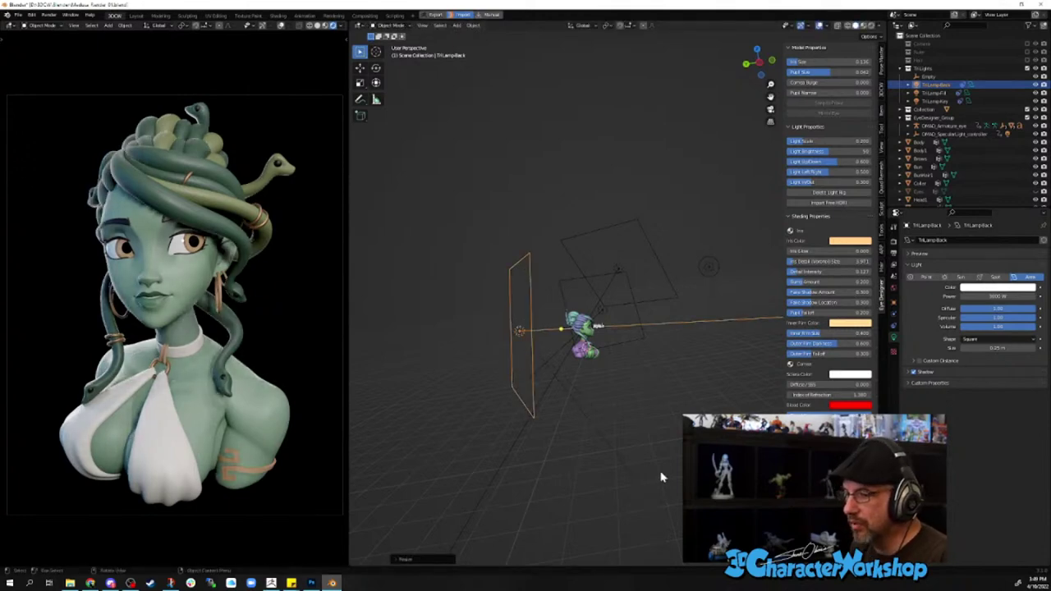
pyautogui.press('s')
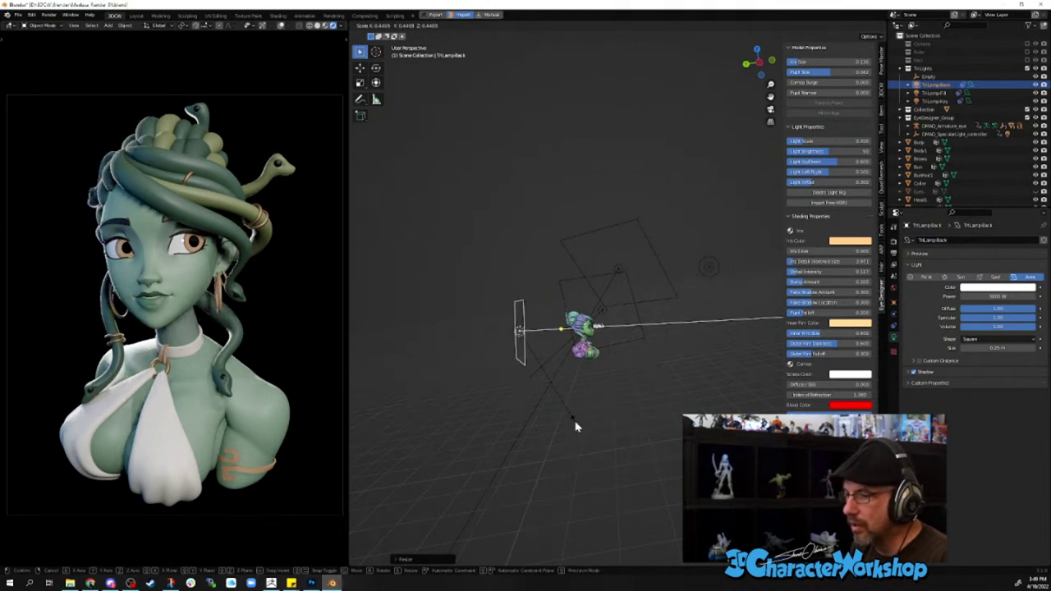
pyautogui.click(572, 424)
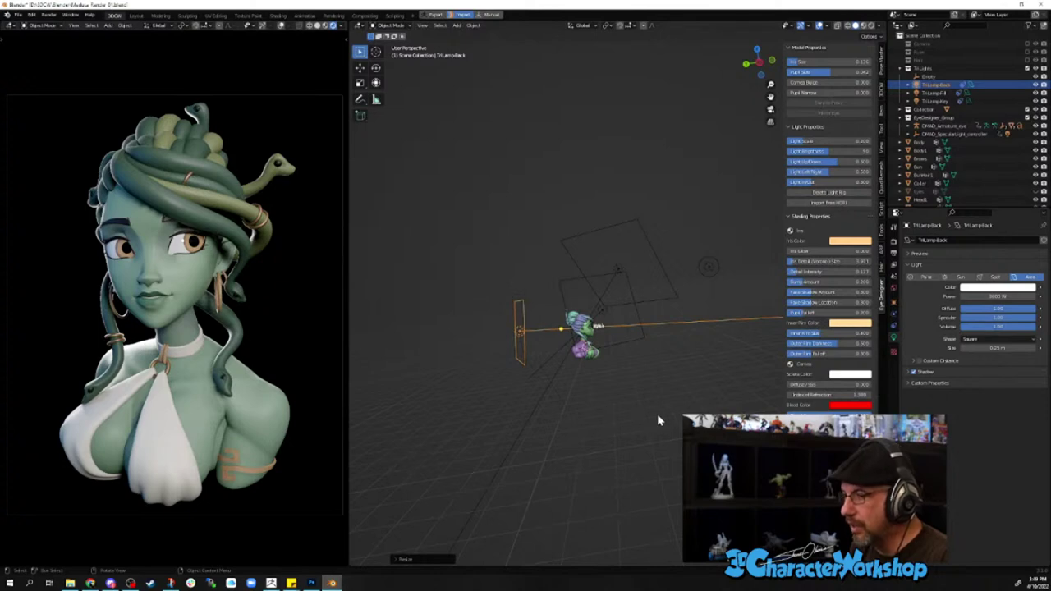
pyautogui.moveTo(657, 420); pyautogui.dragTo(631, 391, button='middle')
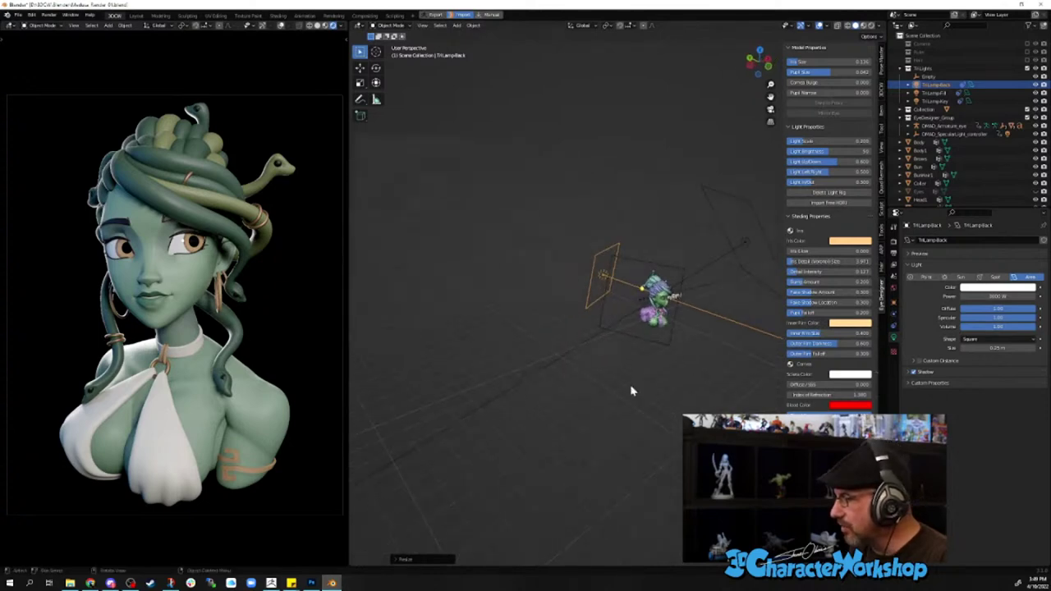
pyautogui.click(633, 339)
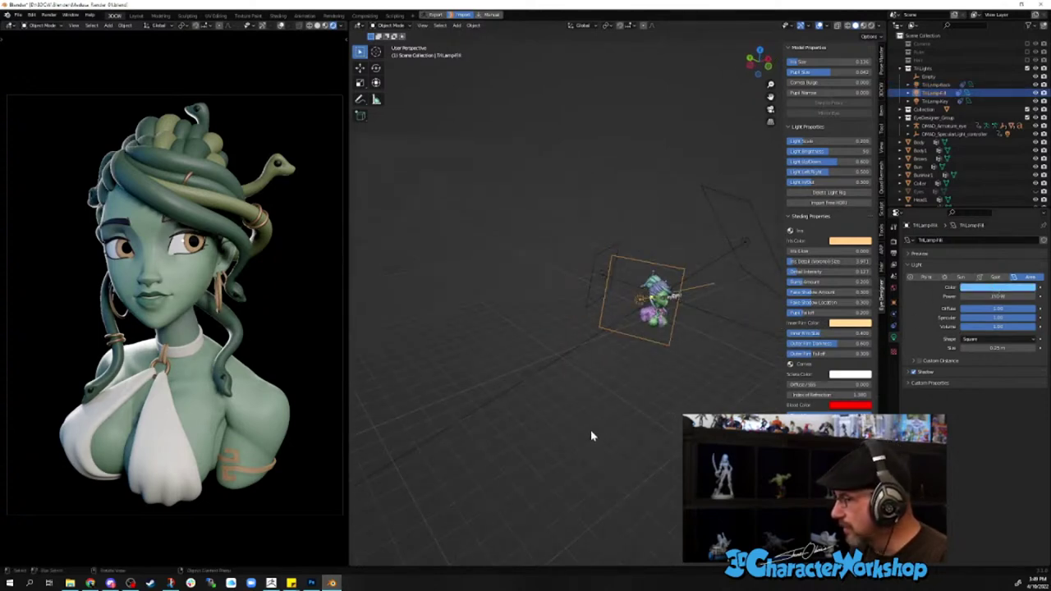
# - Set the TriLampFill light's power to 300 W
pyautogui.moveTo(591, 432); pyautogui.dragTo(542, 417, button='middle')
pyautogui.moveTo(733, 171); pyautogui.dragTo(530, 167, button='middle')
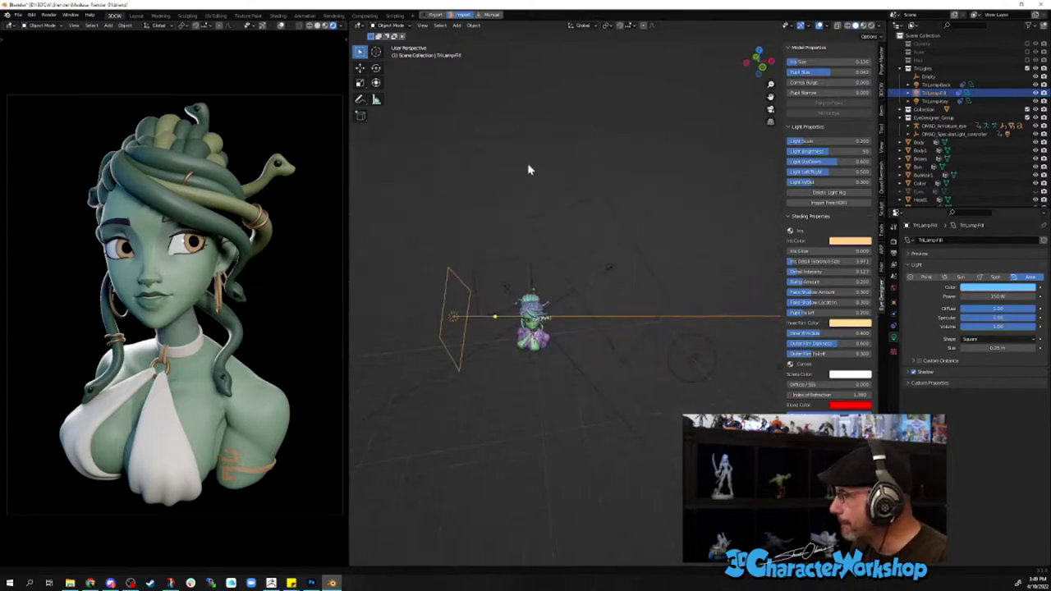
pyautogui.click(969, 295)
pyautogui.write('30')
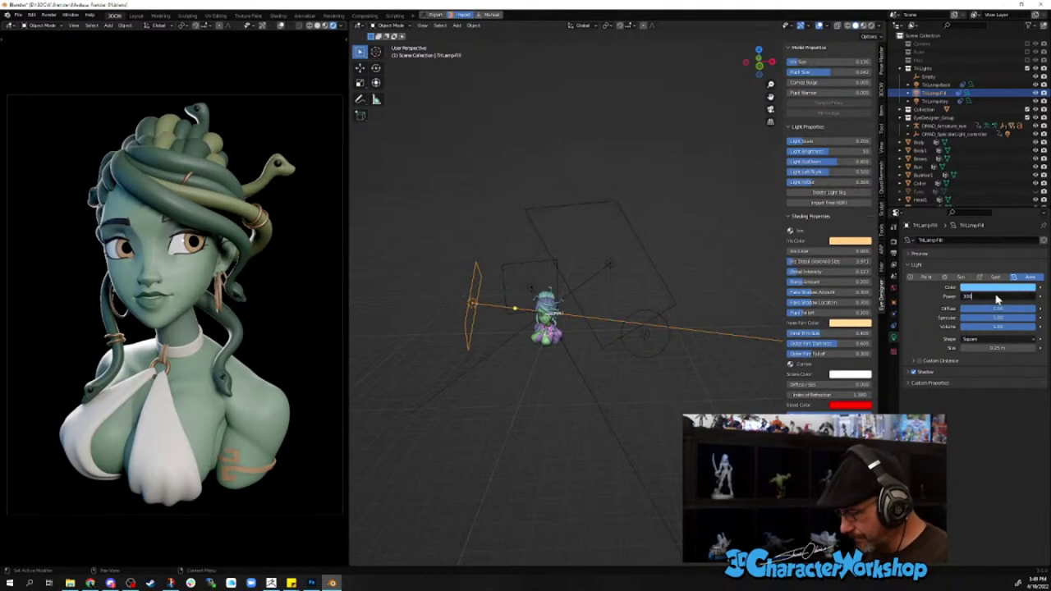
pyautogui.write('0')
pyautogui.press('Return')
# - Select the TriLampKey light and set its power to 100 W
pyautogui.moveTo(529, 323); pyautogui.dragTo(526, 330, button='middle')
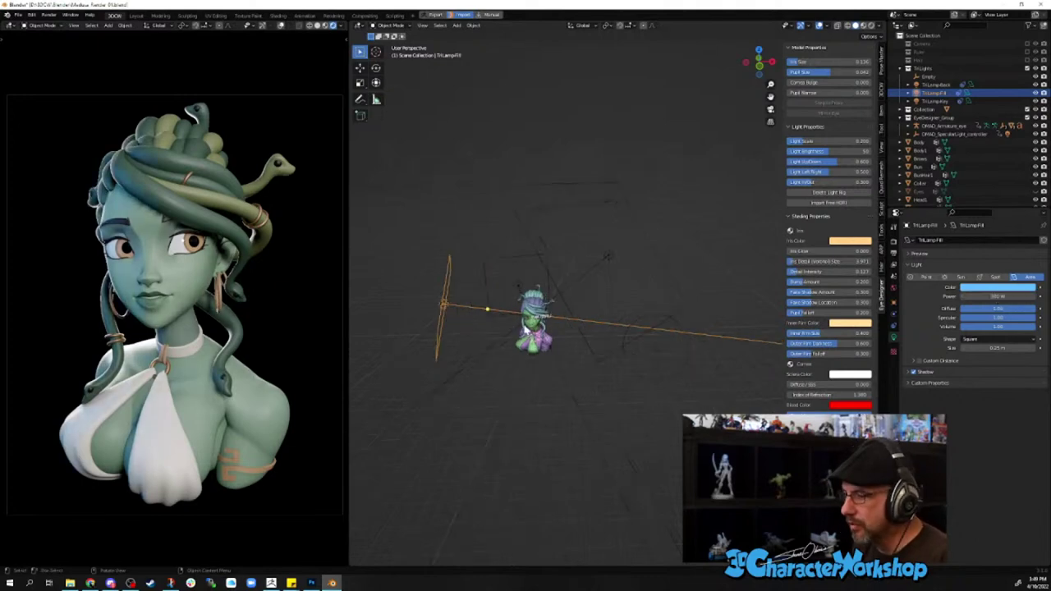
pyautogui.click(577, 325)
pyautogui.doubleClick(998, 296)
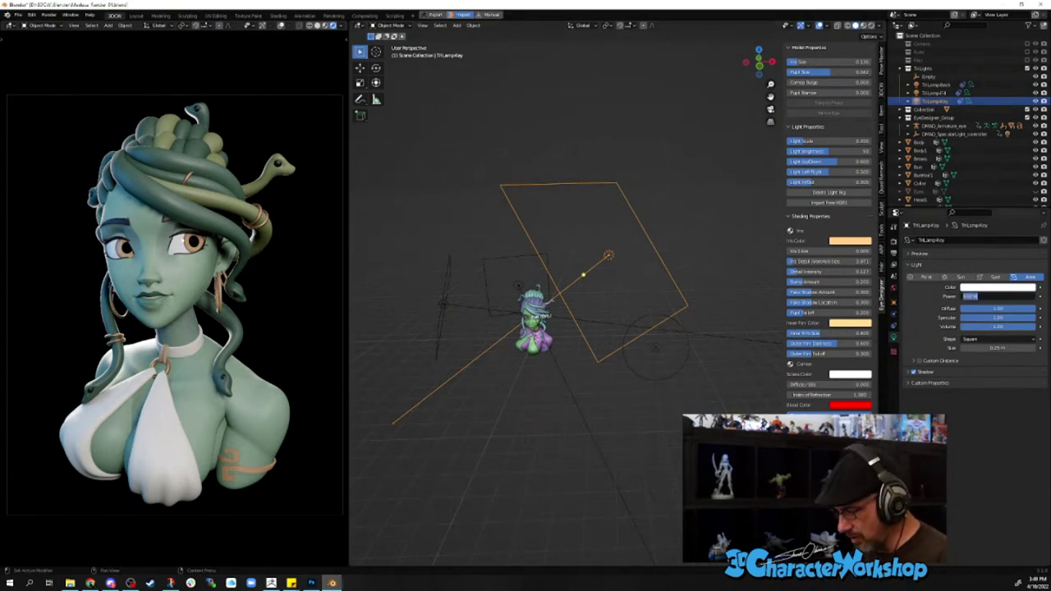
pyautogui.write('100')
pyautogui.press('Return')
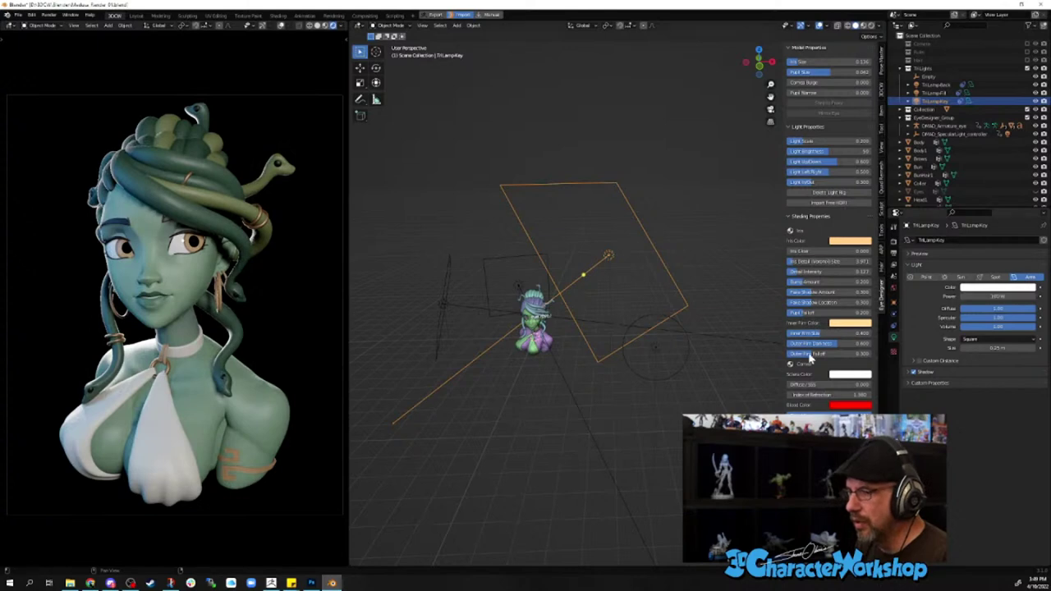
# - Orbit around the lamps and character and select the TriLampBack light
pyautogui.moveTo(581, 393); pyautogui.dragTo(566, 378, button='middle')
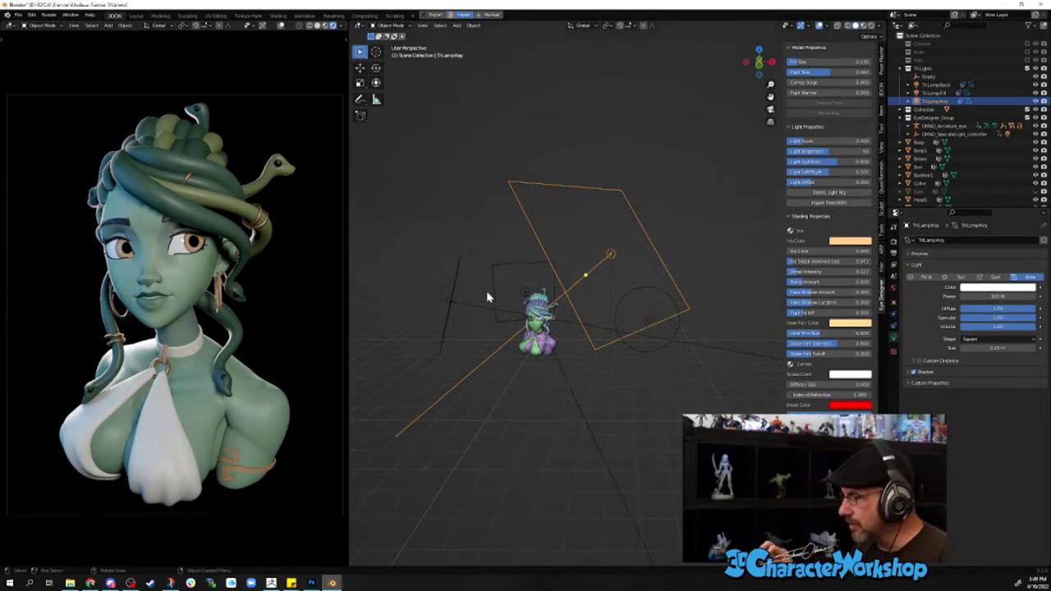
pyautogui.moveTo(513, 389); pyautogui.dragTo(531, 391, button='middle')
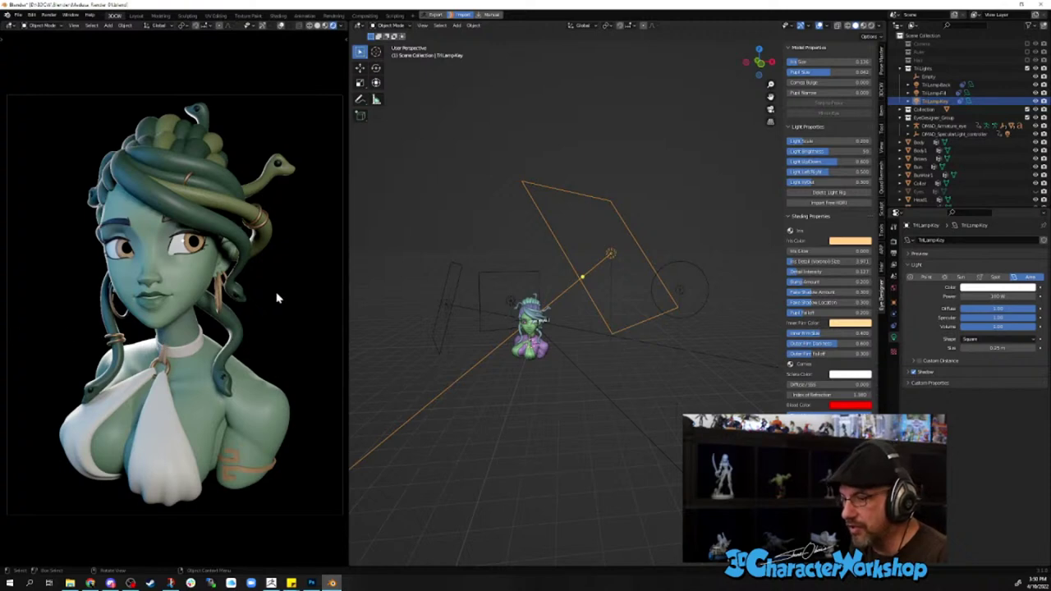
pyautogui.click(505, 275)
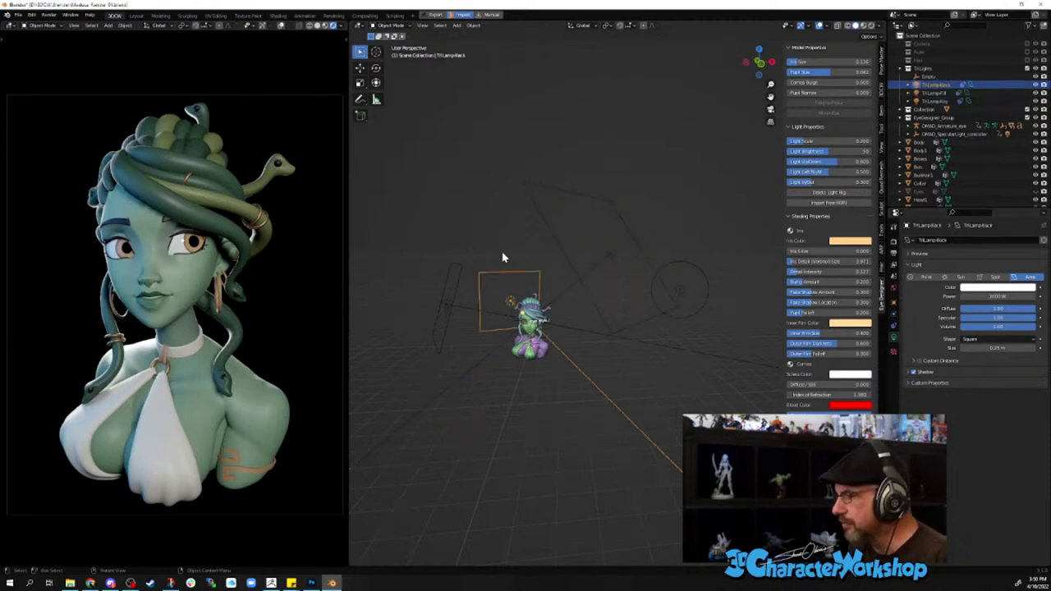
# - Change TriLampBack to a Spot light and move it to a new position
pyautogui.click(993, 277)
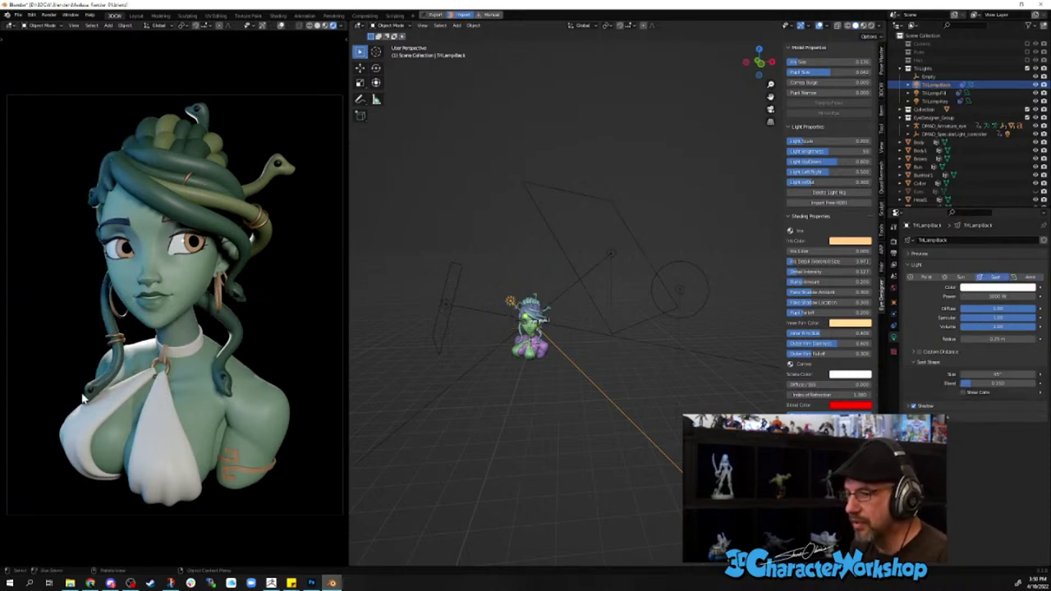
pyautogui.moveTo(521, 263); pyautogui.dragTo(557, 391, button='middle')
pyautogui.press('g')
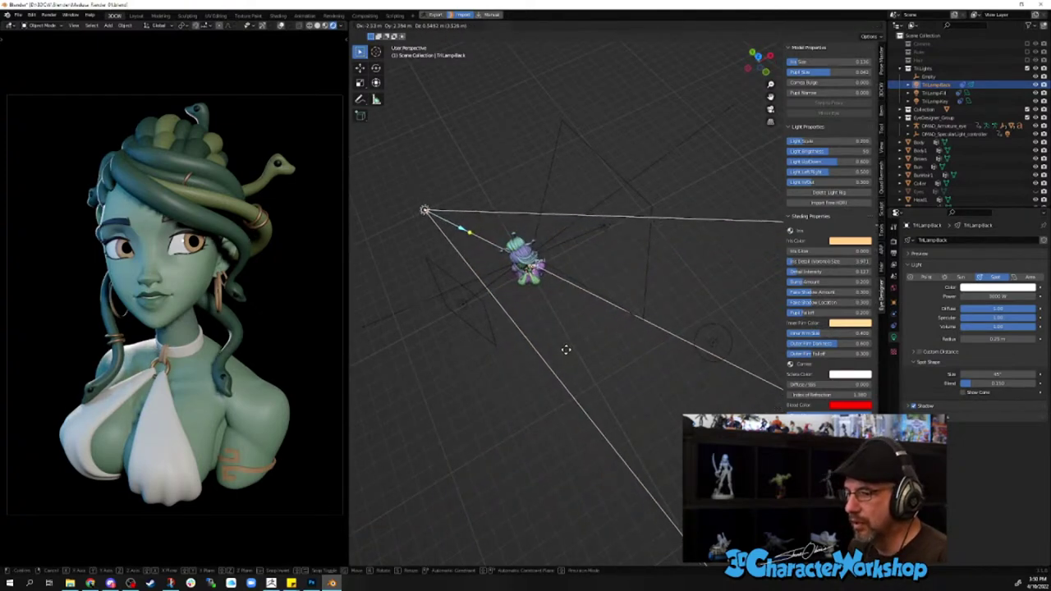
pyautogui.click(567, 357)
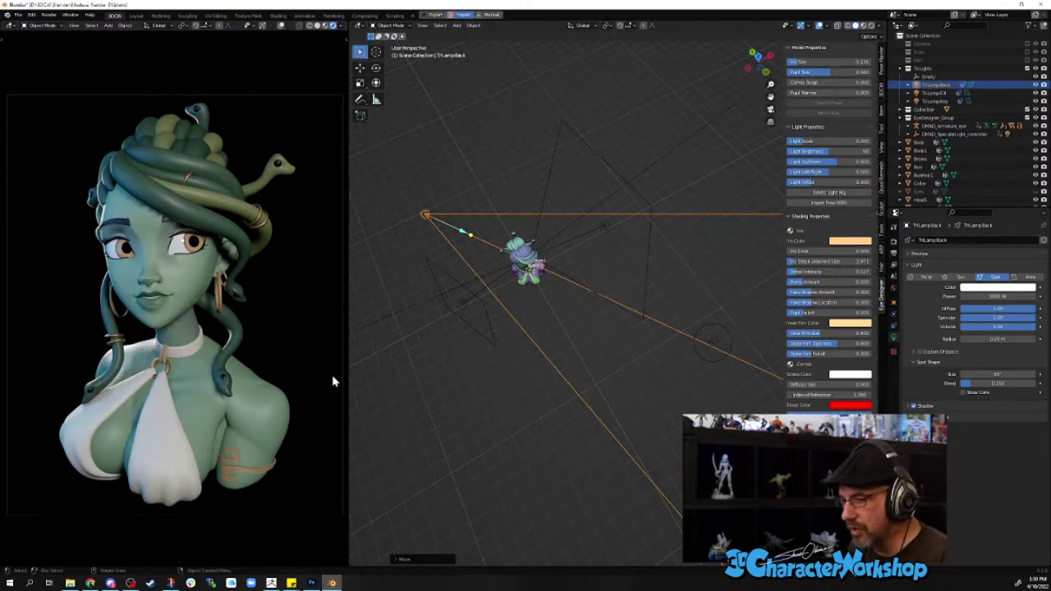
# - Reposition the back spot light again so it sits beside the character
pyautogui.moveTo(502, 416); pyautogui.dragTo(534, 415, button='middle')
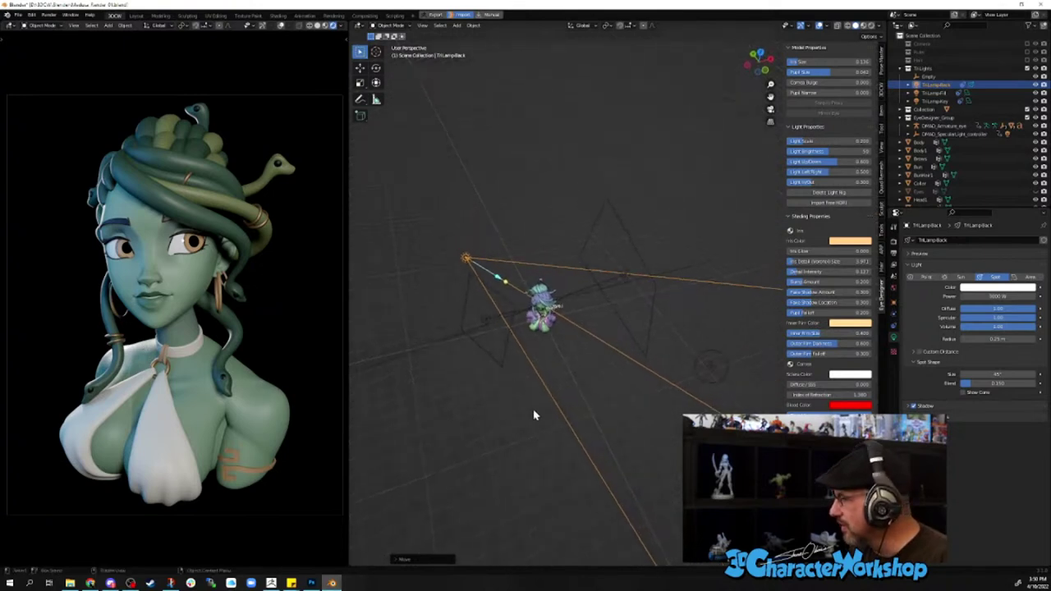
pyautogui.moveTo(690, 410); pyautogui.dragTo(618, 378, button='middle')
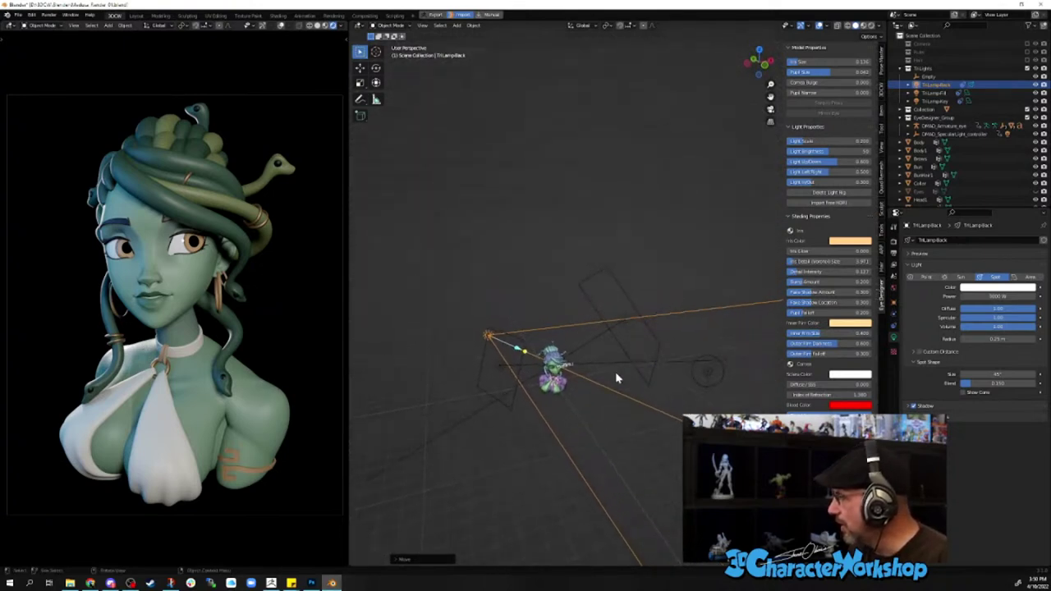
pyautogui.moveTo(529, 451); pyautogui.dragTo(584, 432, button='middle')
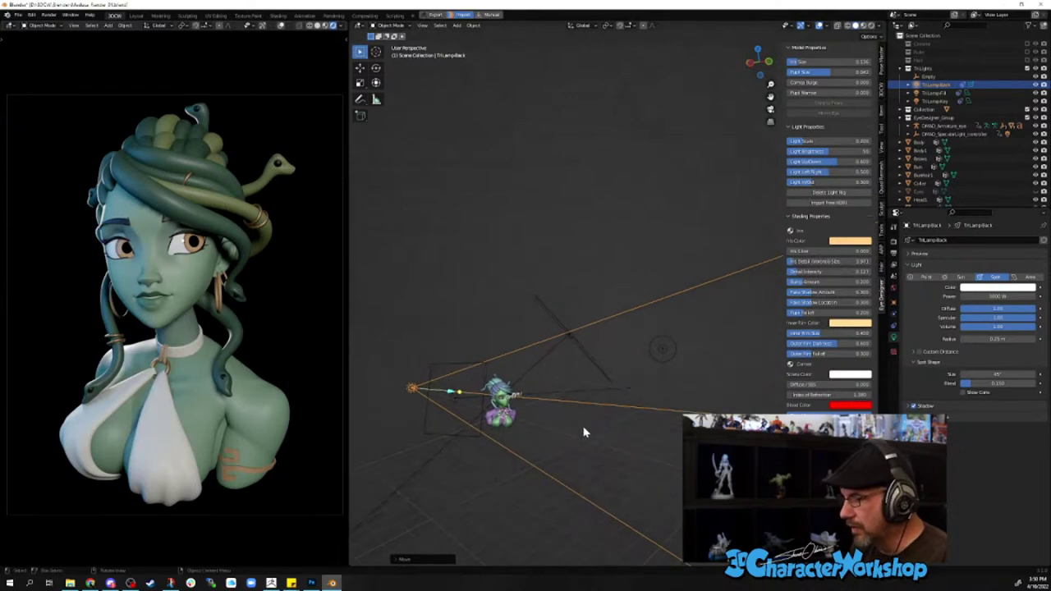
pyautogui.press('g')
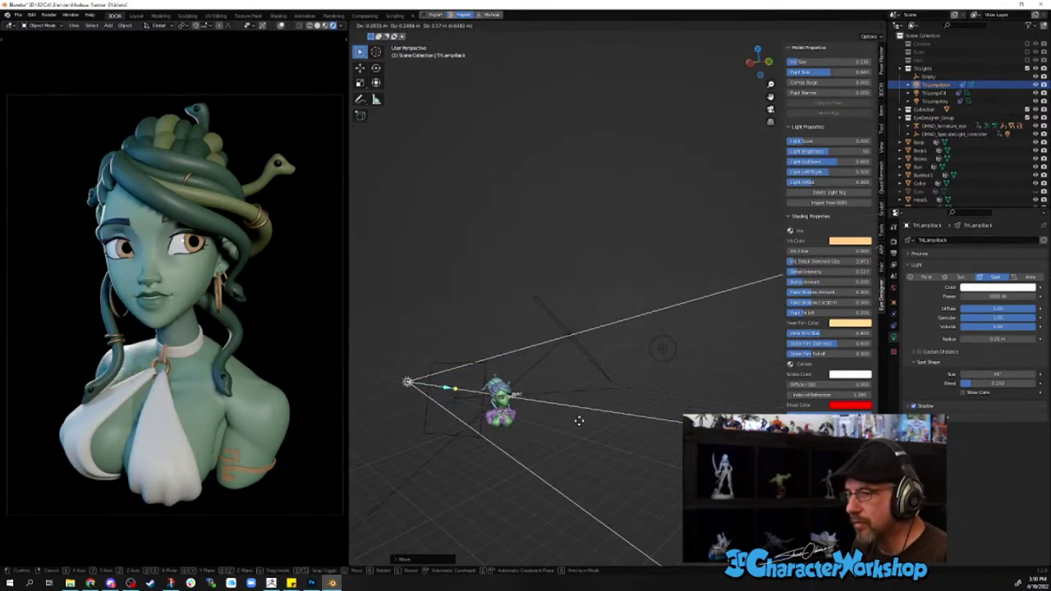
pyautogui.click(572, 422)
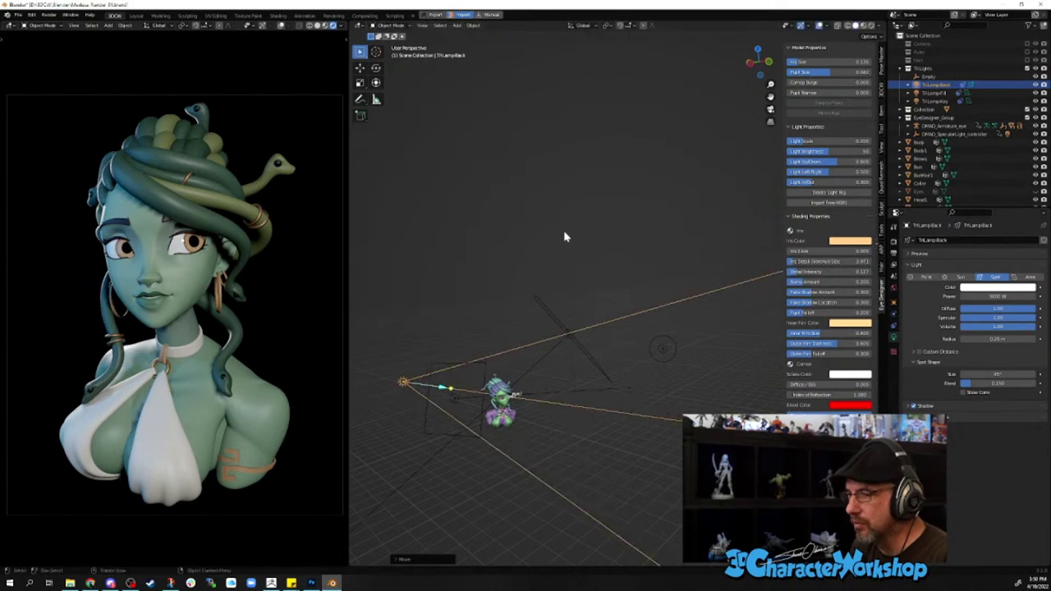
pyautogui.moveTo(623, 284); pyautogui.dragTo(495, 393, button='middle')
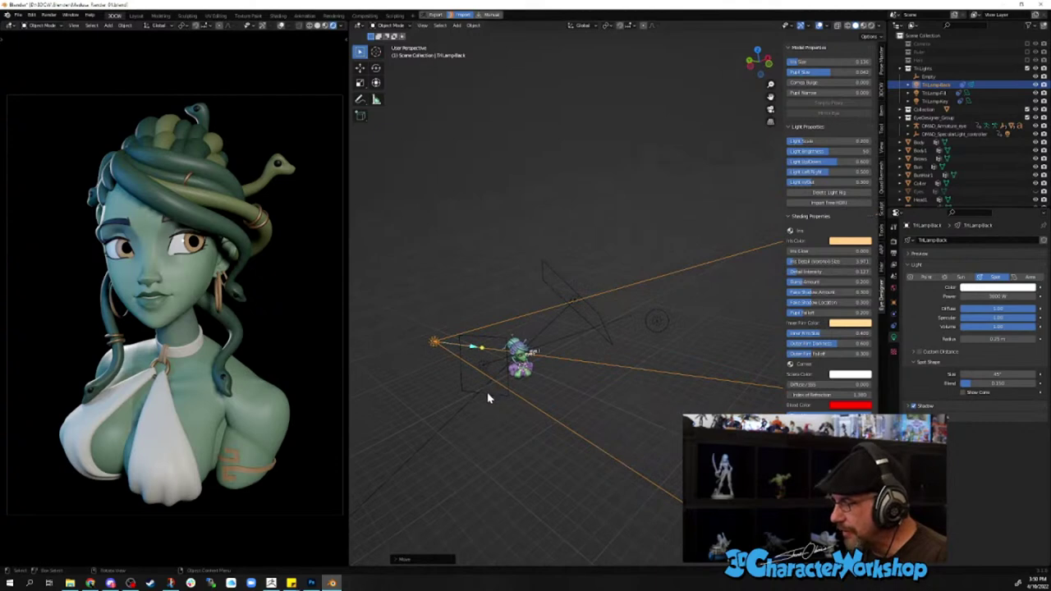
pyautogui.click(534, 399)
pyautogui.moveTo(629, 415); pyautogui.dragTo(688, 322, button='middle')
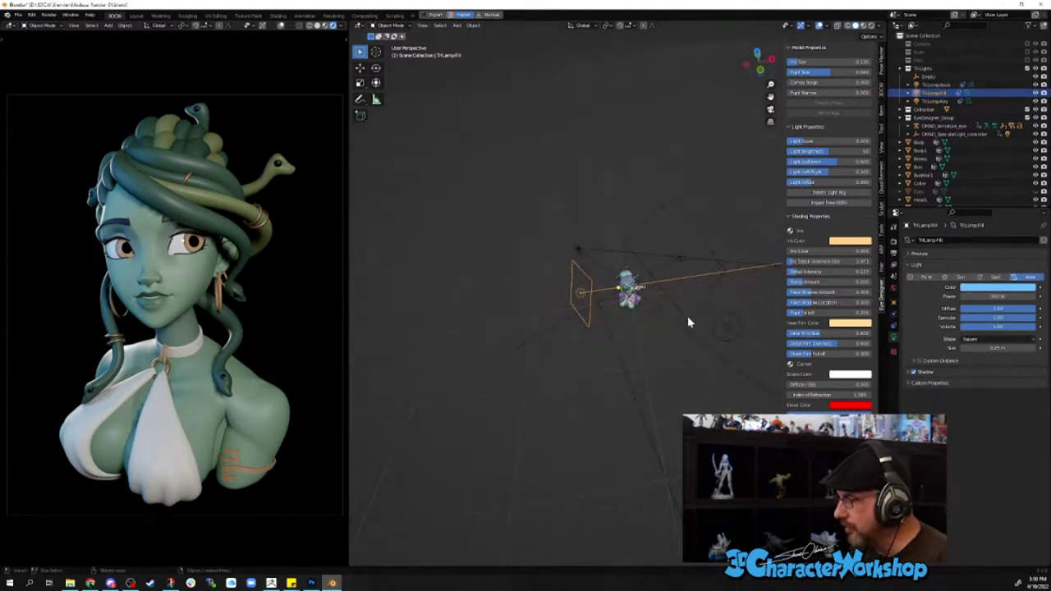
# - Try Sun, Point and Spot types on the fill lamp and move it to a new position
pyautogui.scroll(5, 645, 302)
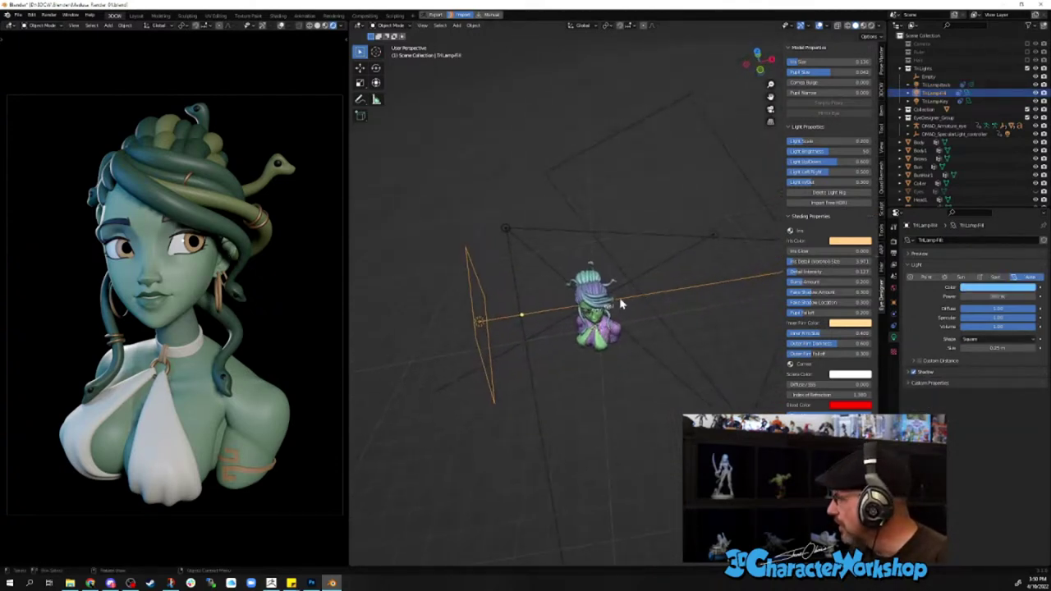
pyautogui.moveTo(612, 246); pyautogui.dragTo(626, 241, button='middle')
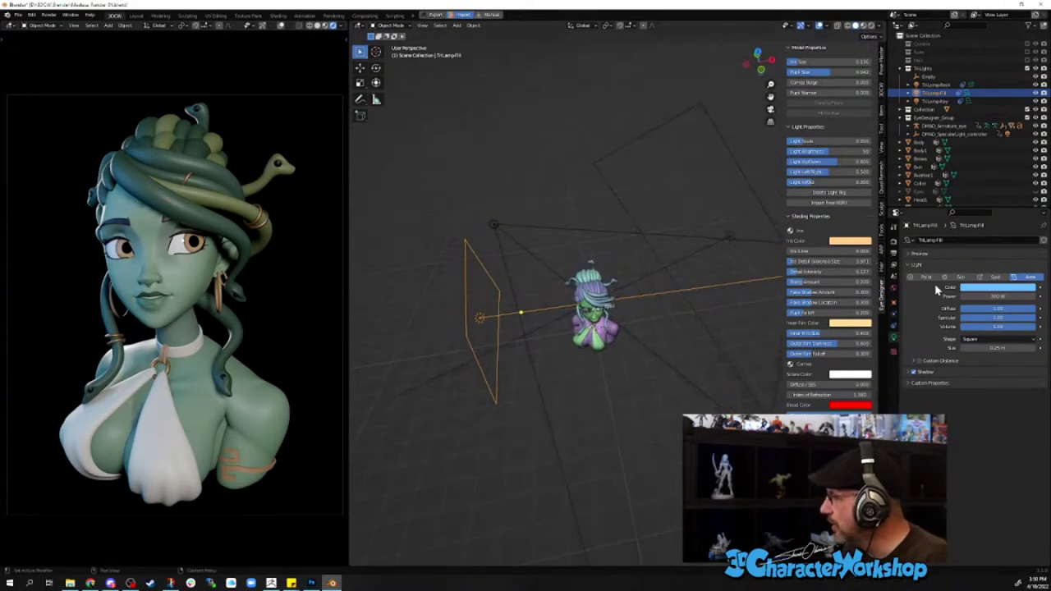
pyautogui.click(959, 277)
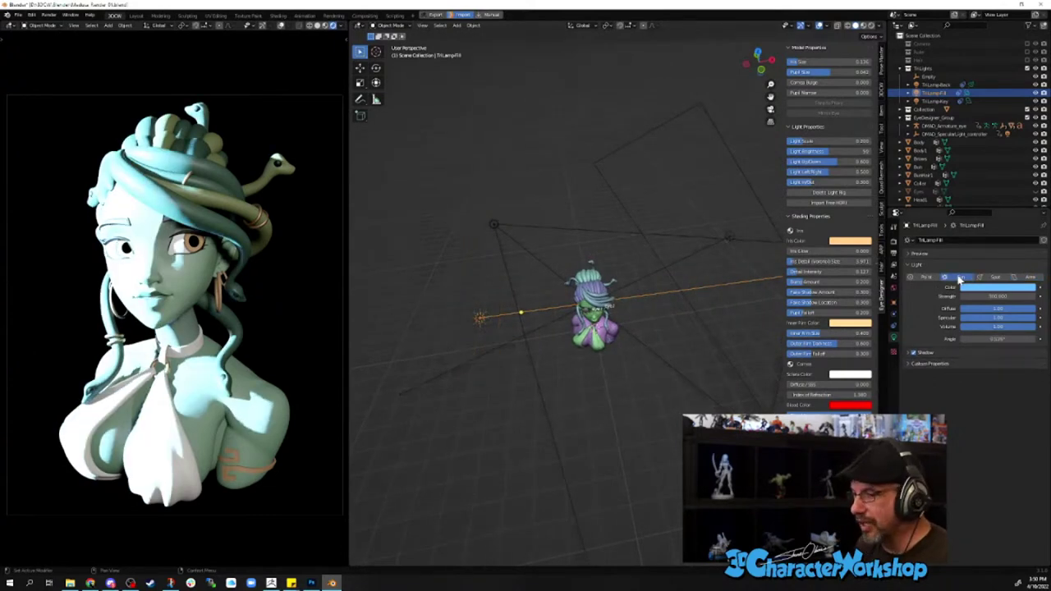
pyautogui.click(927, 277)
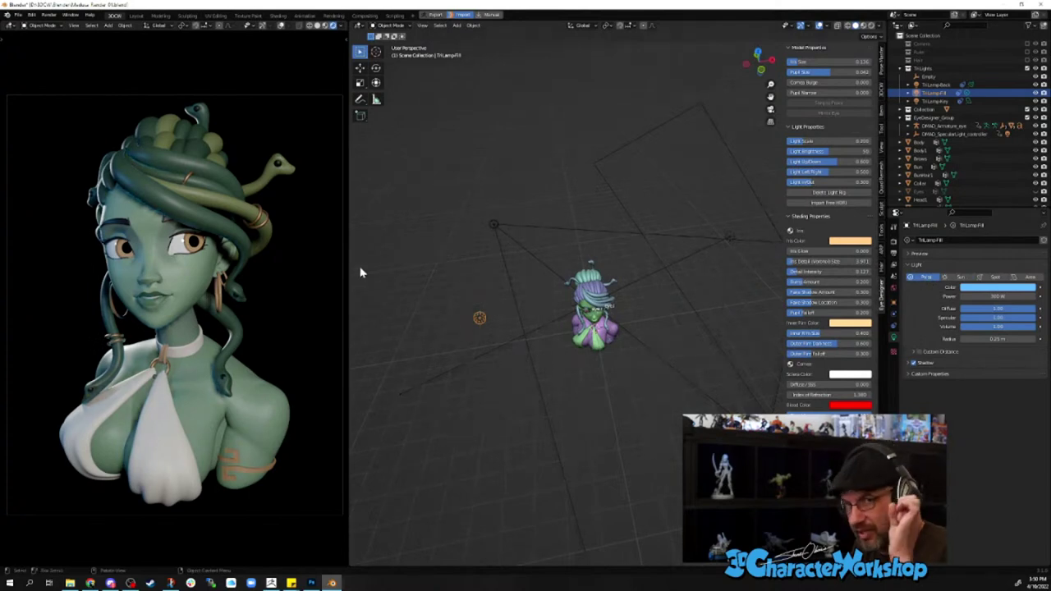
pyautogui.click(994, 277)
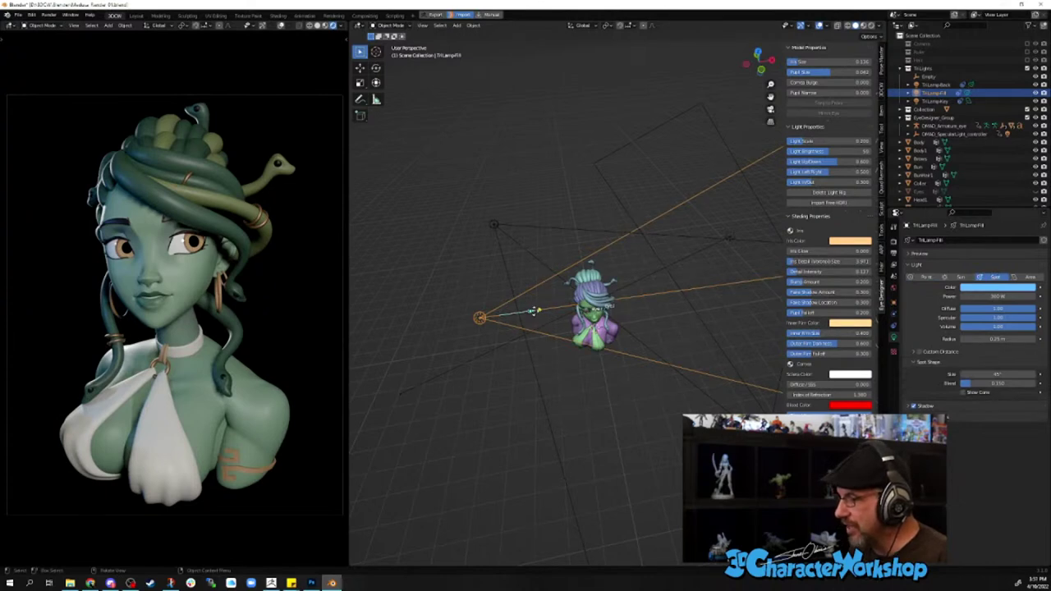
pyautogui.press('g')
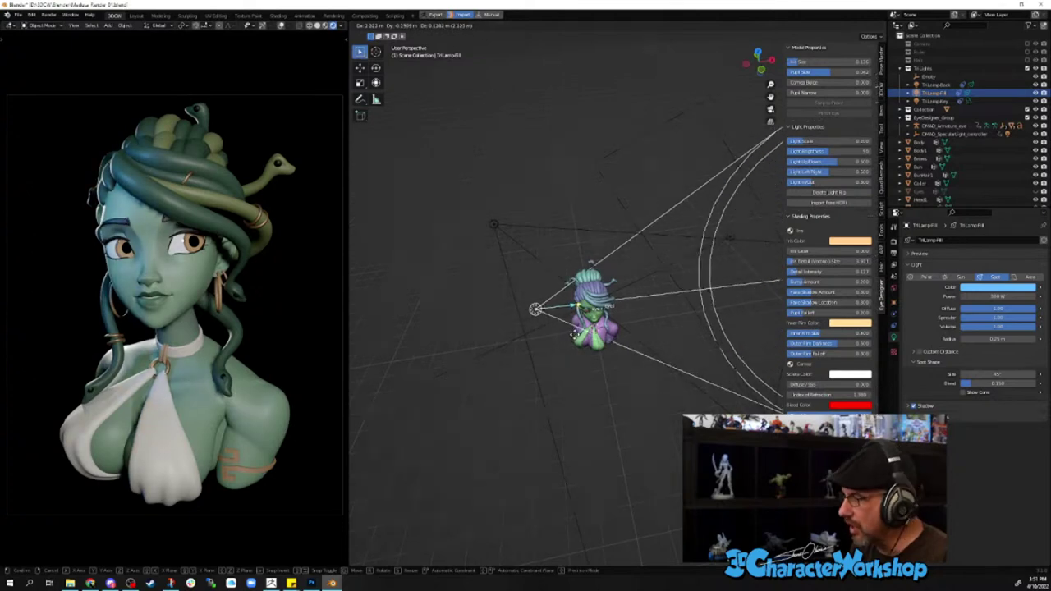
pyautogui.click(473, 370)
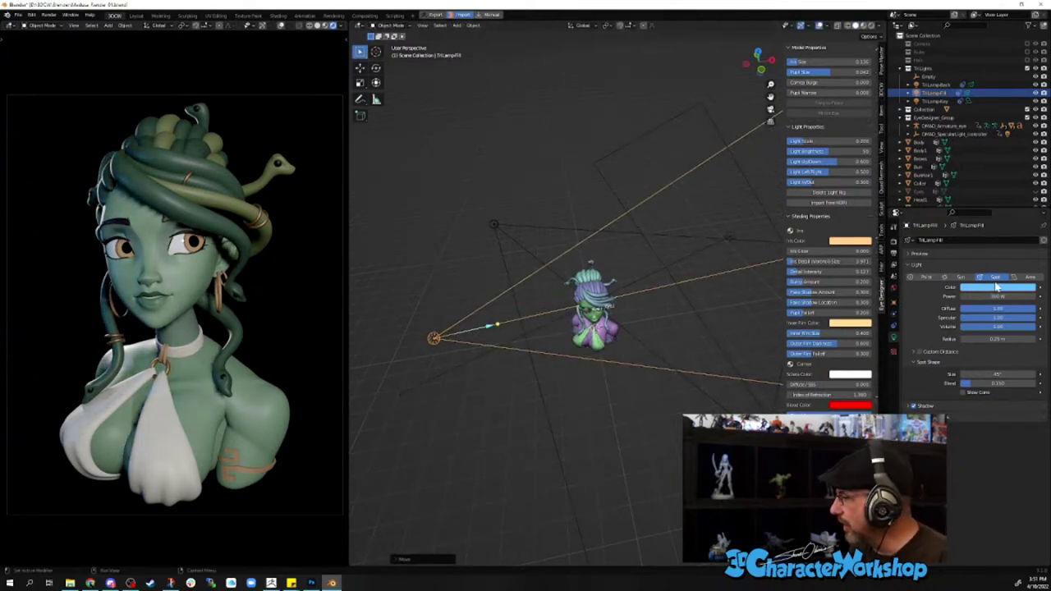
# - Set the fill lamp back to Area and rotate it to angle toward the character
pyautogui.click(1022, 277)
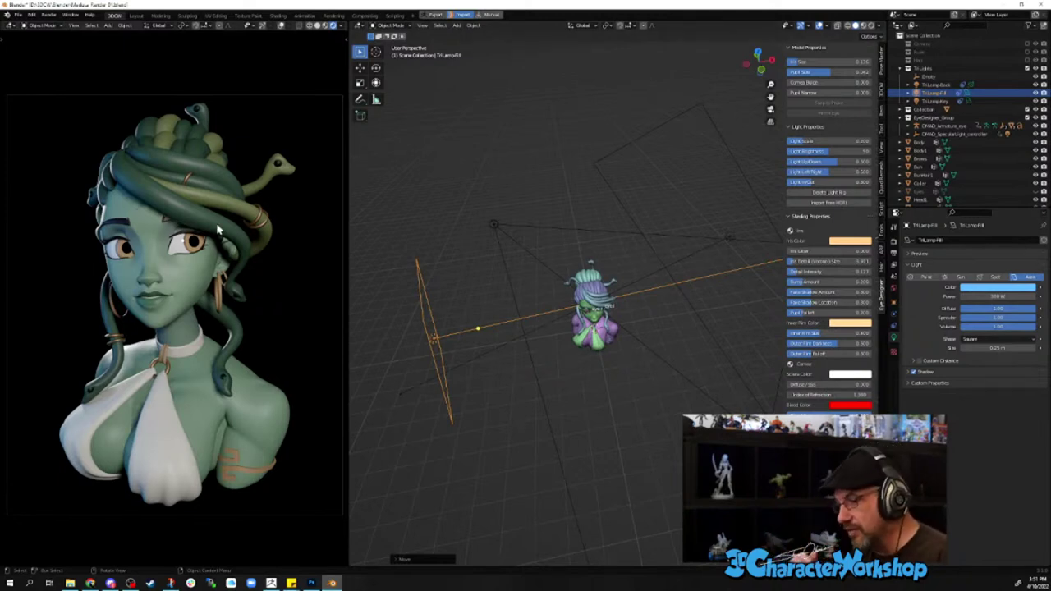
pyautogui.moveTo(492, 352); pyautogui.dragTo(491, 302, button='middle')
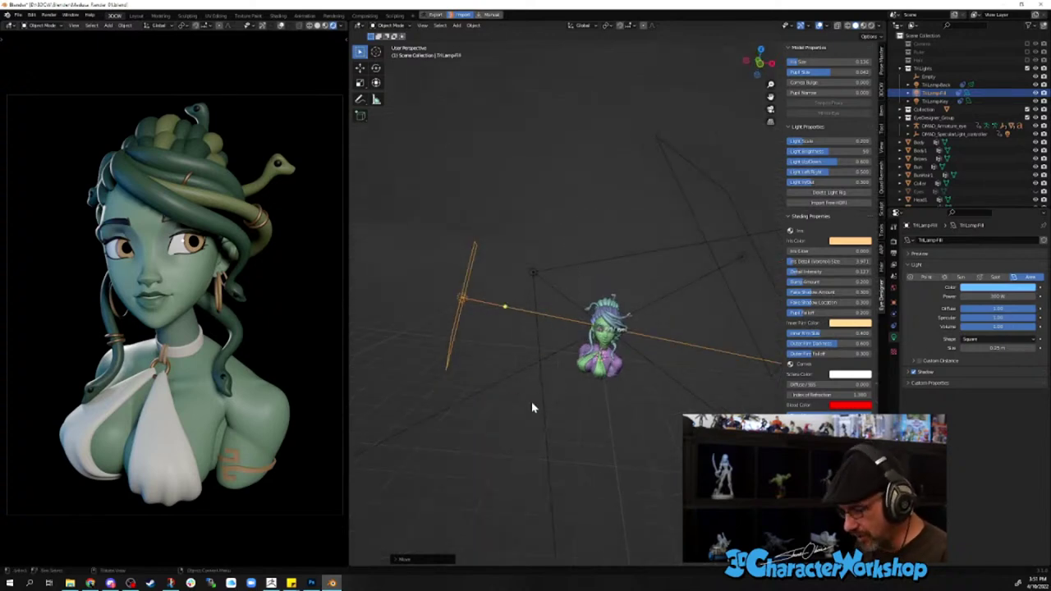
pyautogui.press('r')
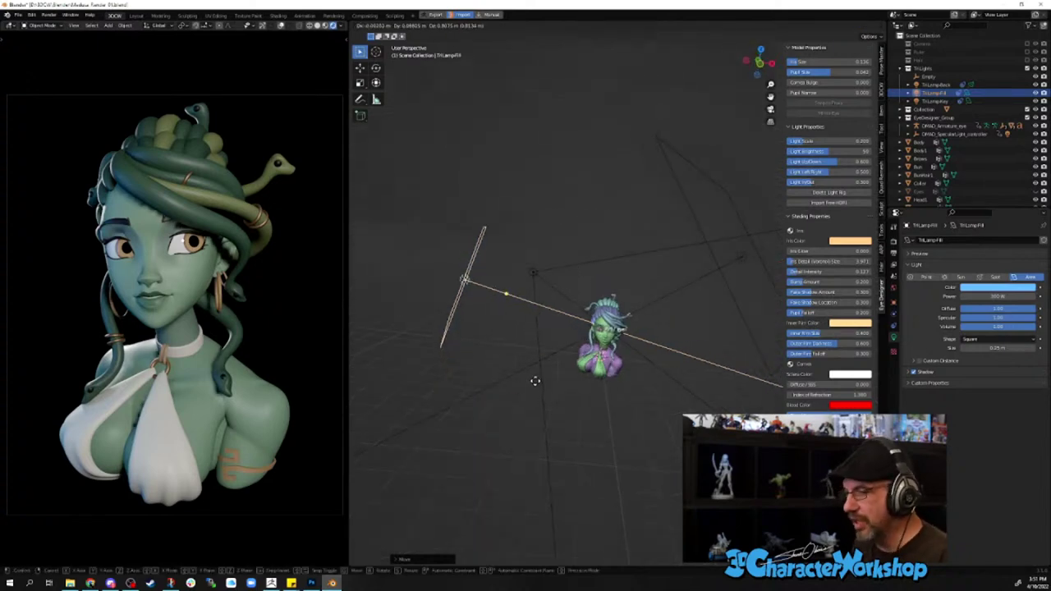
pyautogui.click(534, 382)
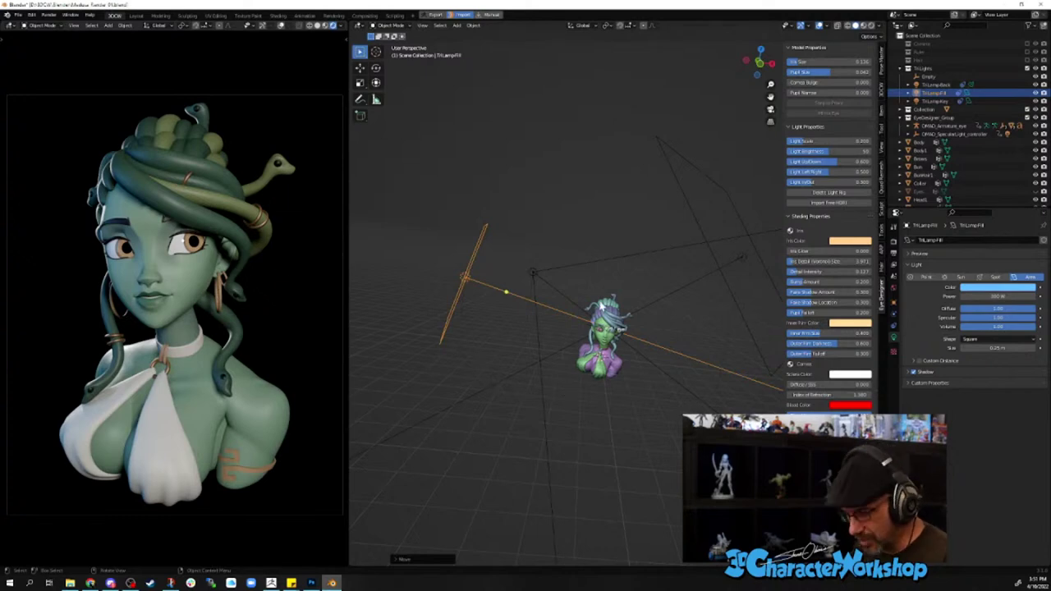
pyautogui.moveTo(522, 372); pyautogui.dragTo(620, 273, button='middle')
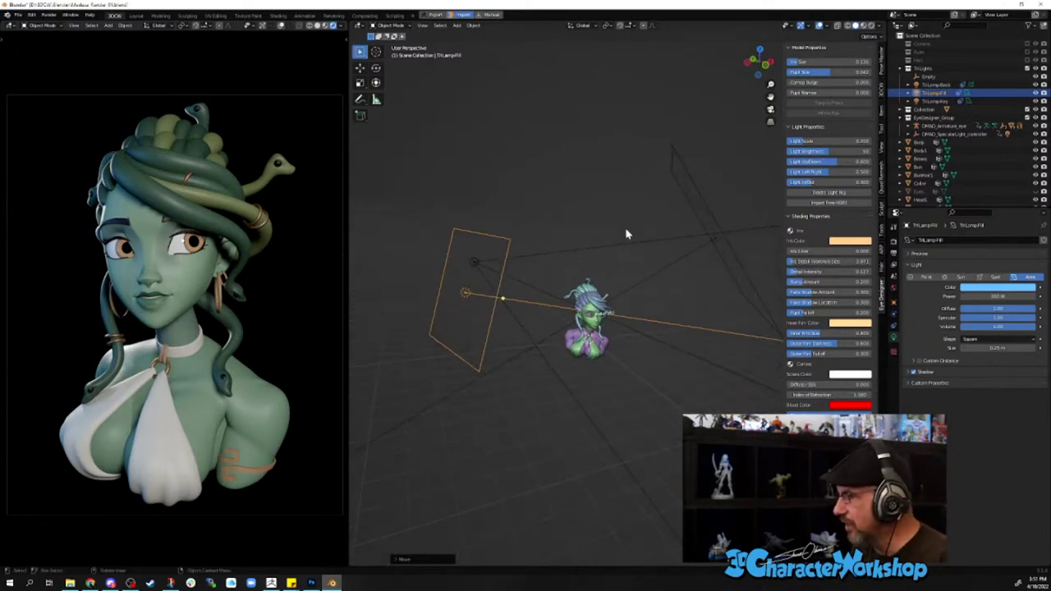
pyautogui.moveTo(626, 234); pyautogui.dragTo(616, 238, button='middle')
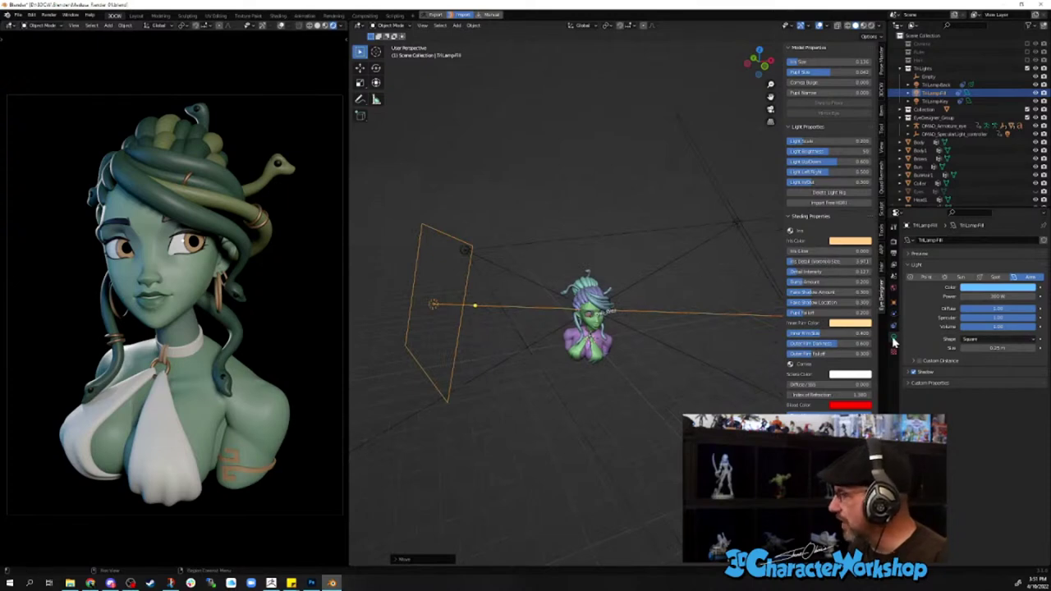
pyautogui.click(894, 244)
# - Choose Cycles instead of Eevee in the Render Engine dropdown
pyautogui.click(988, 241)
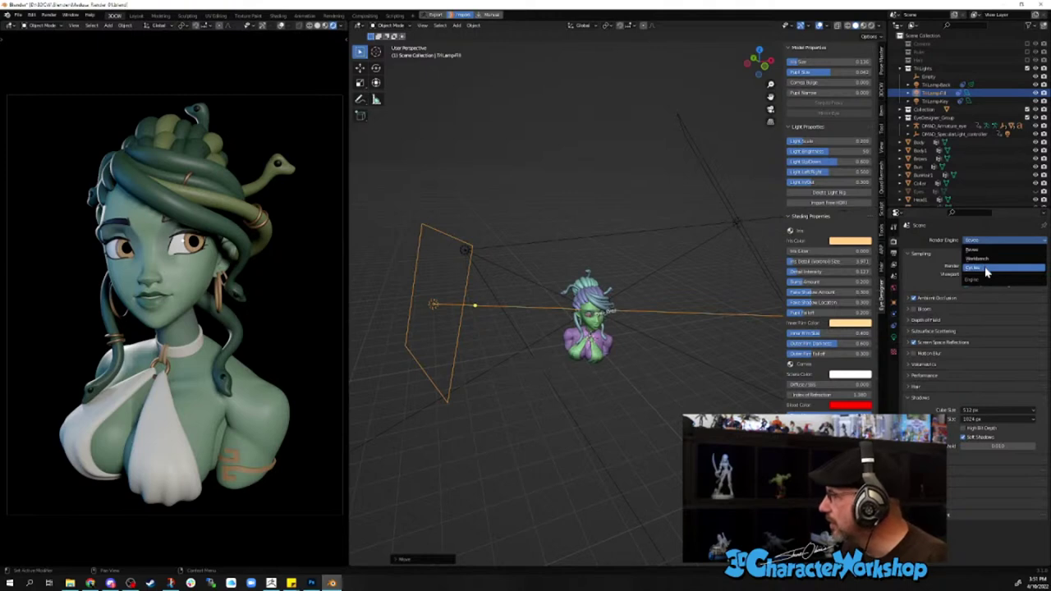
pyautogui.press('Return')
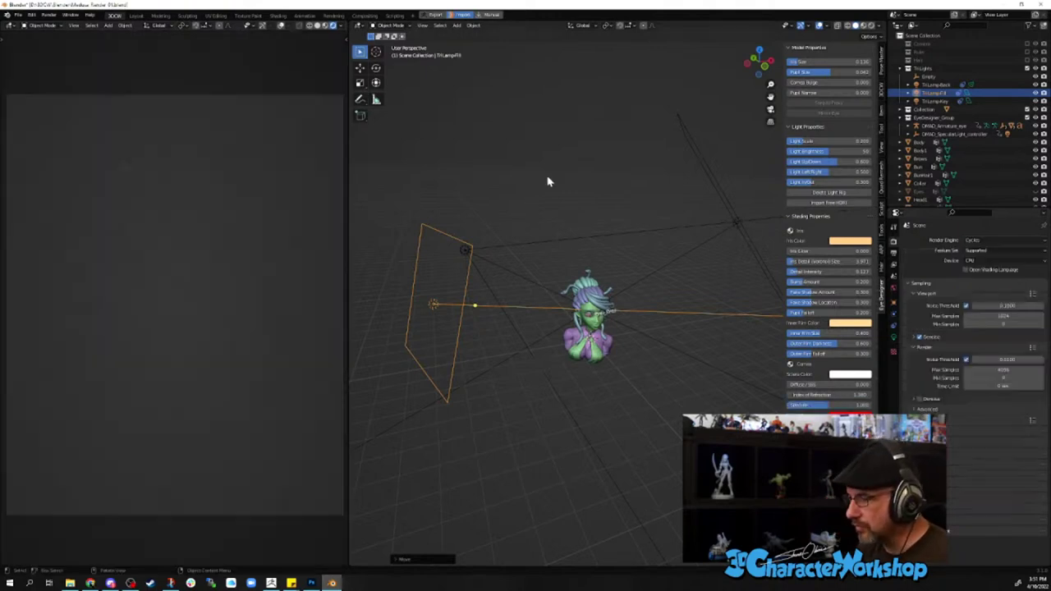
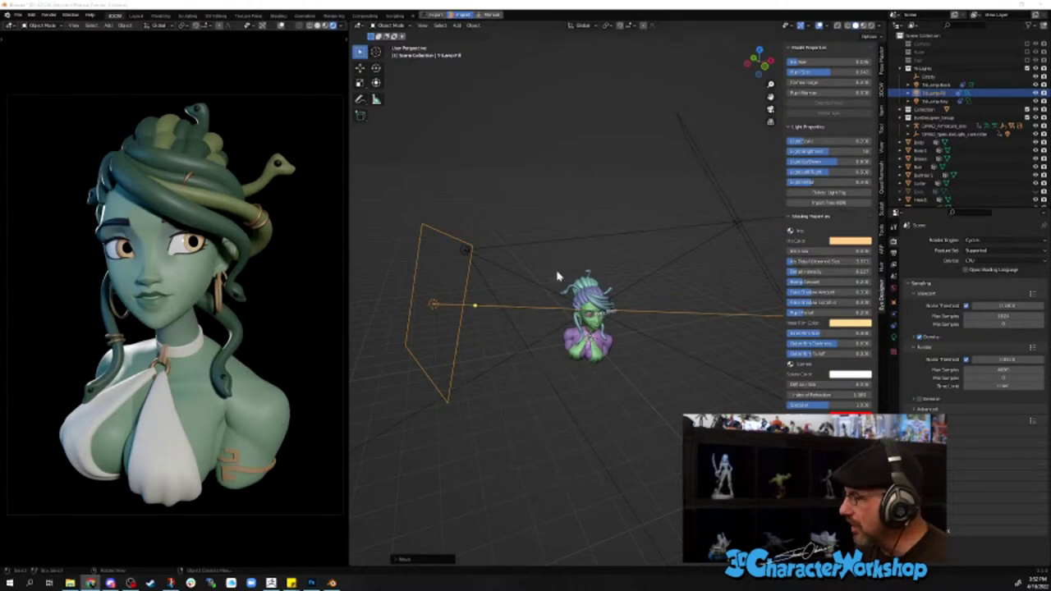
# - Select the small specular light and move it to a new spot beside the bust
pyautogui.scroll(-2, 593, 287)
pyautogui.scroll(-2, 630, 288)
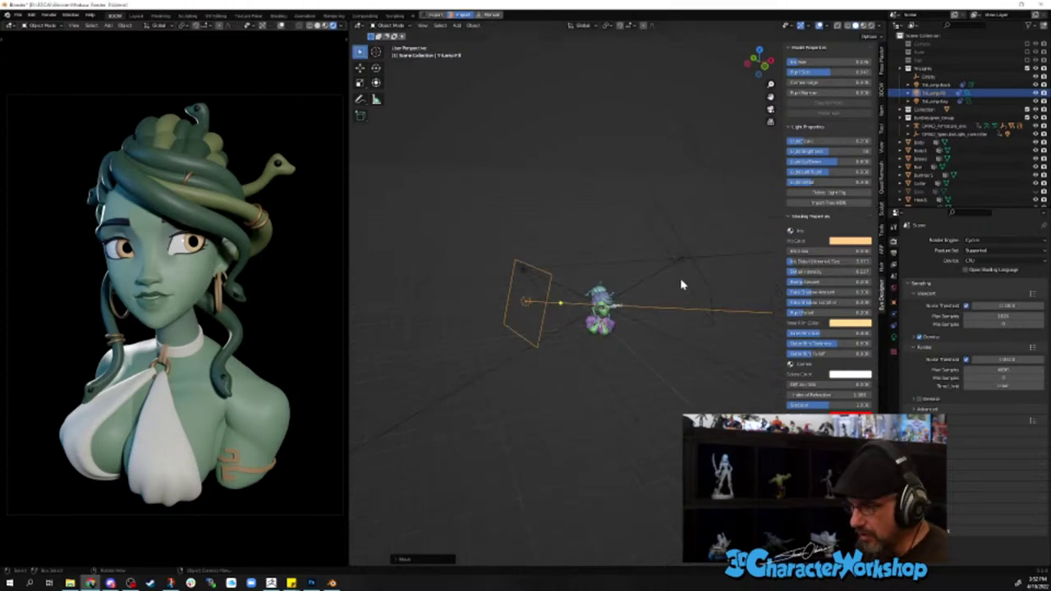
pyautogui.moveTo(681, 284)
pyautogui.mouseDown(button='middle')
pyautogui.moveTo(648, 287)
pyautogui.moveTo(678, 301)
pyautogui.mouseUp(button='middle')
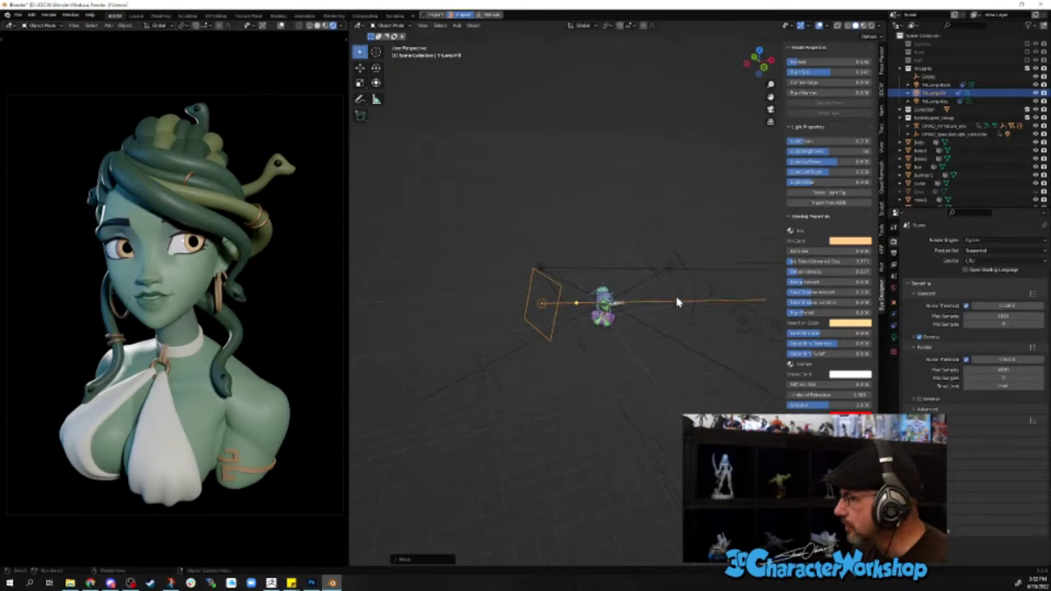
pyautogui.moveTo(652, 211); pyautogui.dragTo(572, 195, button='middle')
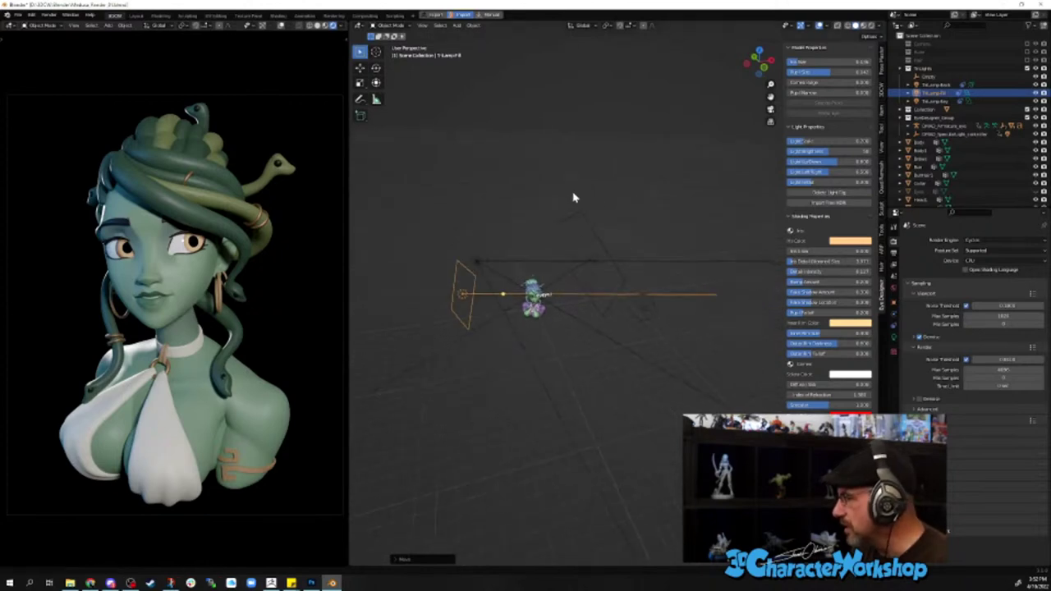
pyautogui.click(643, 318)
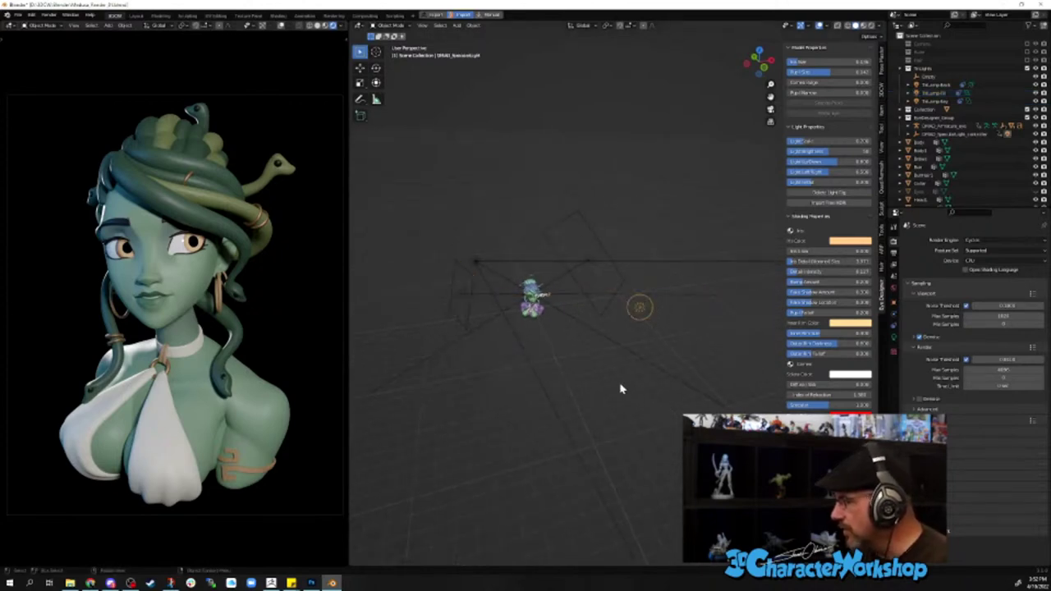
pyautogui.moveTo(621, 389); pyautogui.dragTo(769, 333, button='middle')
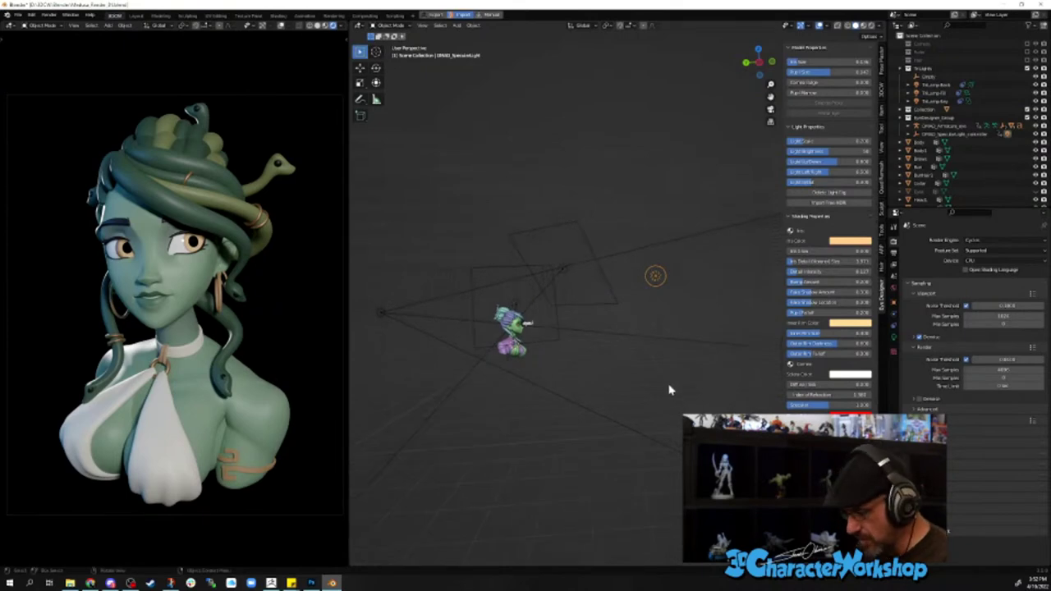
pyautogui.press('g')
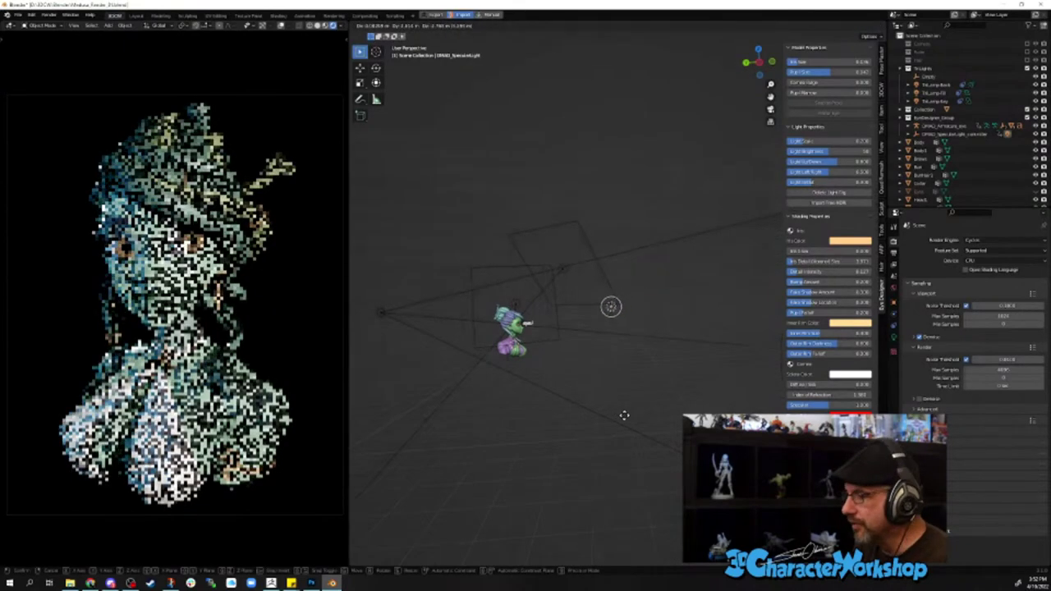
pyautogui.click(618, 414)
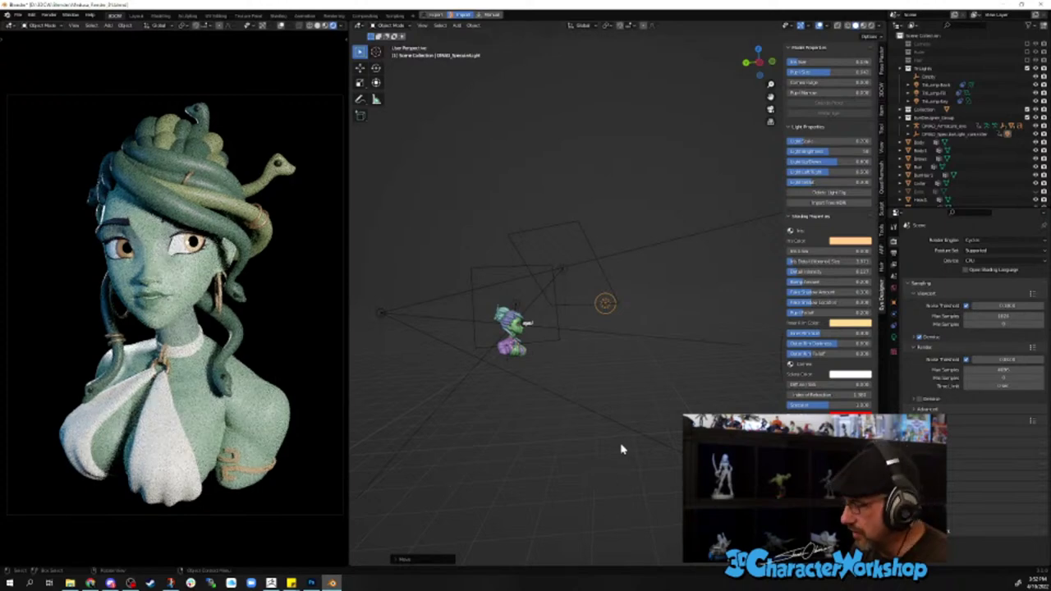
pyautogui.press('g')
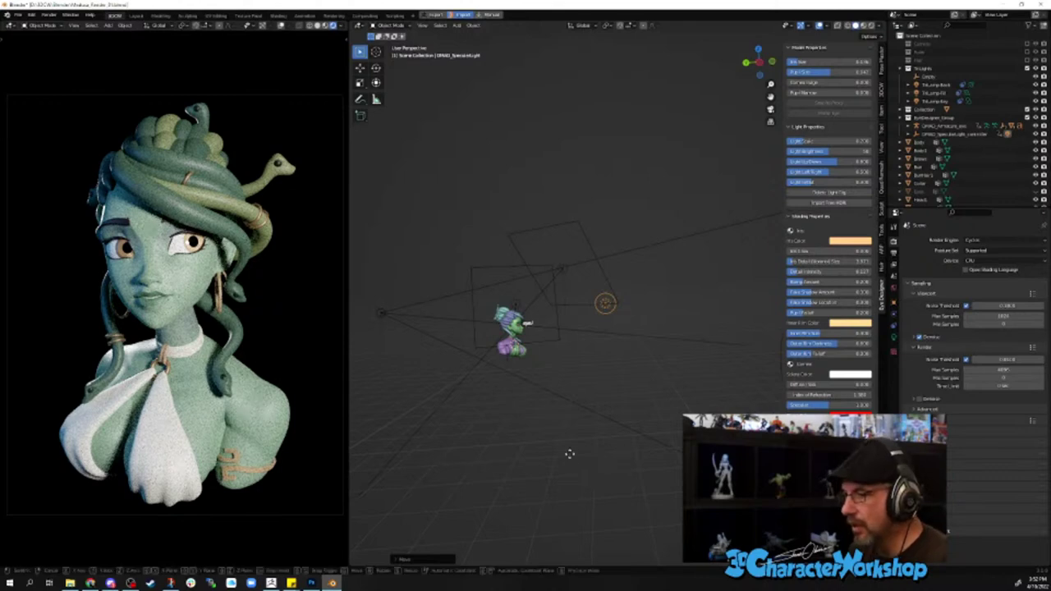
pyautogui.click(631, 427)
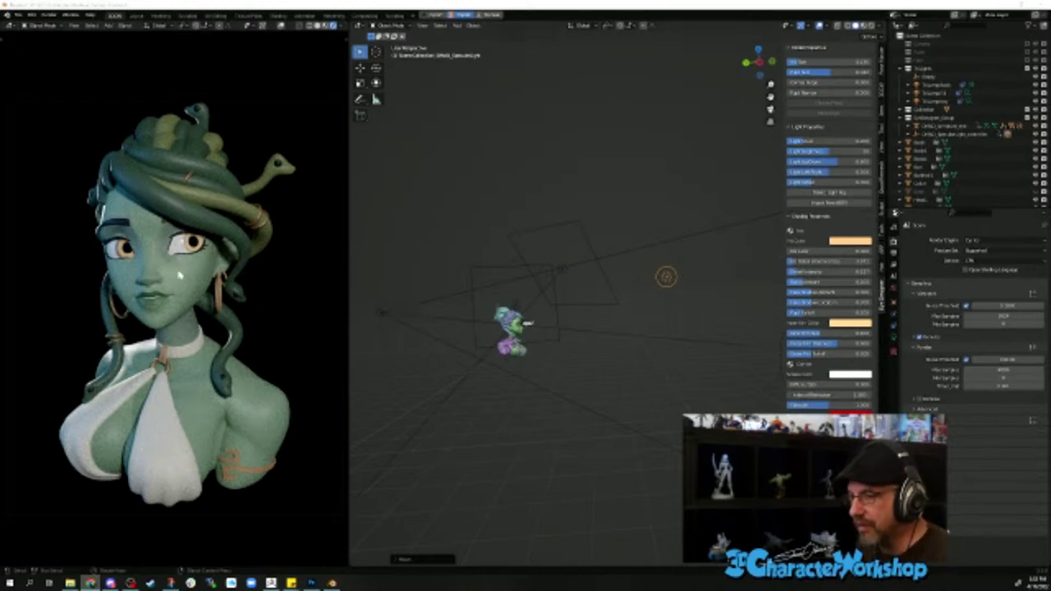
pyautogui.click(181, 283)
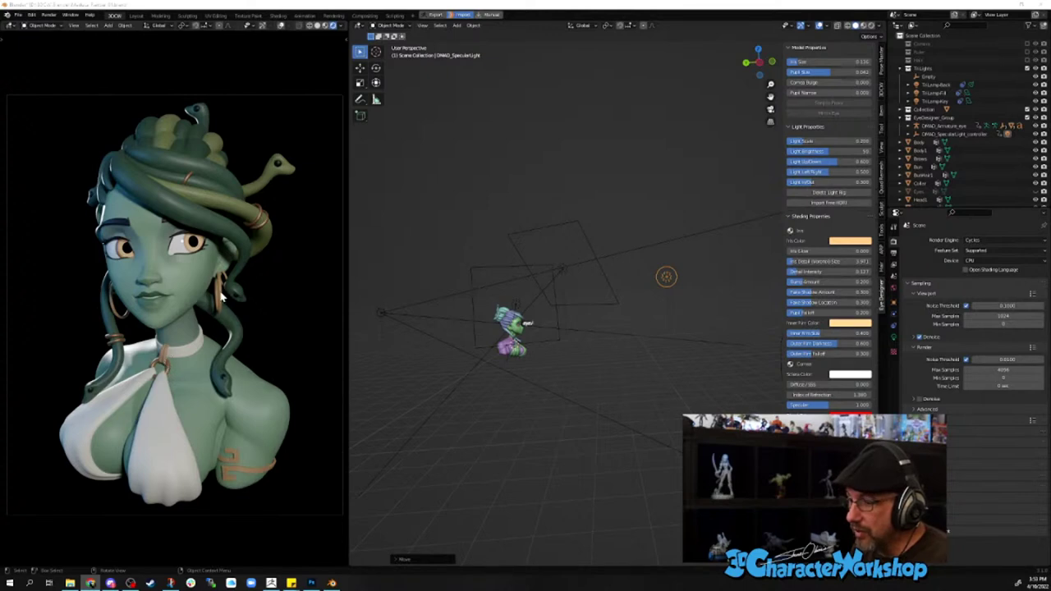
# - Frame the view on the light and select the TriLampKey key light
pyautogui.scroll(5, 569, 347)
pyautogui.scroll(-2, 556, 337)
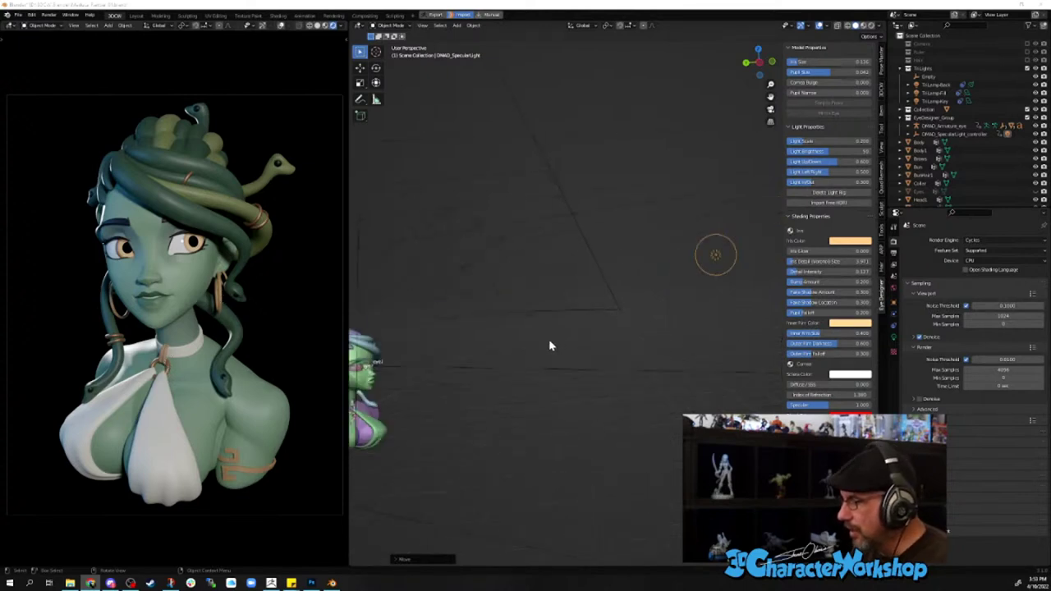
pyautogui.press('KP_Decimal')
pyautogui.moveTo(577, 335); pyautogui.dragTo(544, 352, button='middle')
pyautogui.click(517, 359)
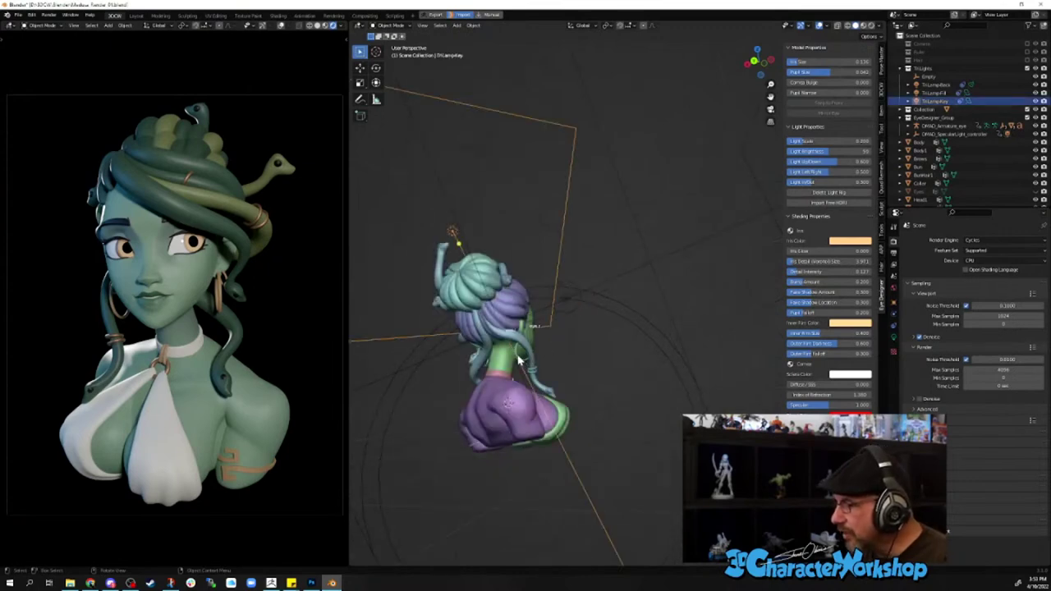
pyautogui.moveTo(633, 363); pyautogui.dragTo(584, 352, button='middle')
# - Select the character's head and frame the view on it
pyautogui.scroll(4, 551, 347)
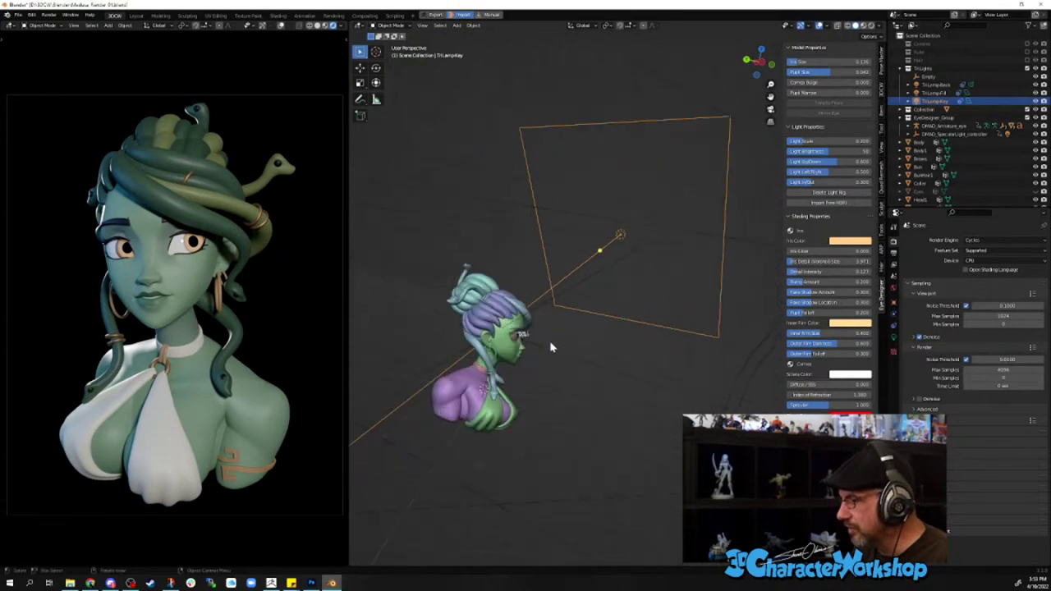
pyautogui.click(401, 396)
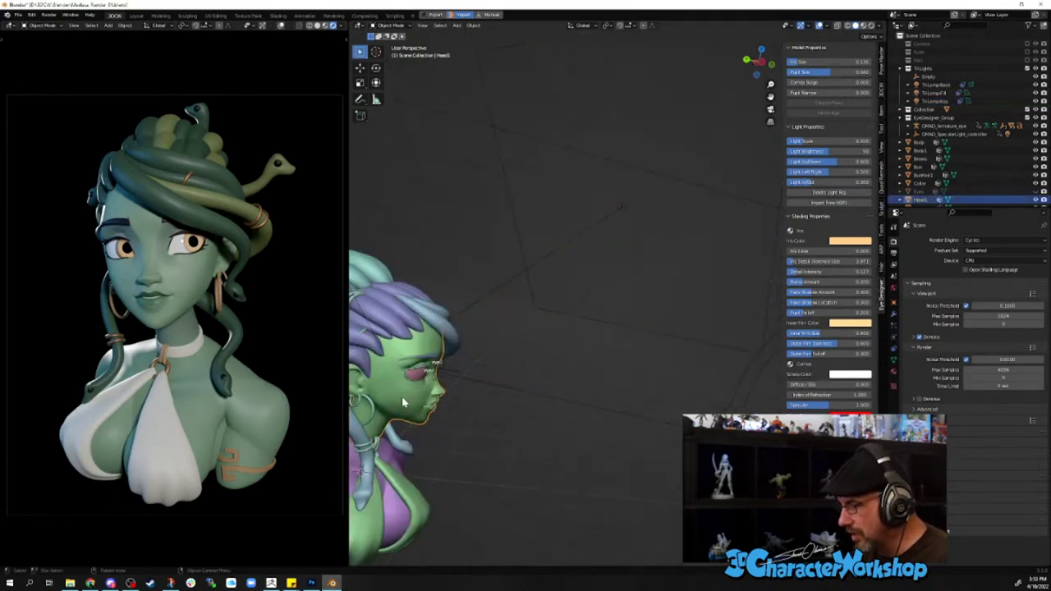
pyautogui.press('KP_Decimal')
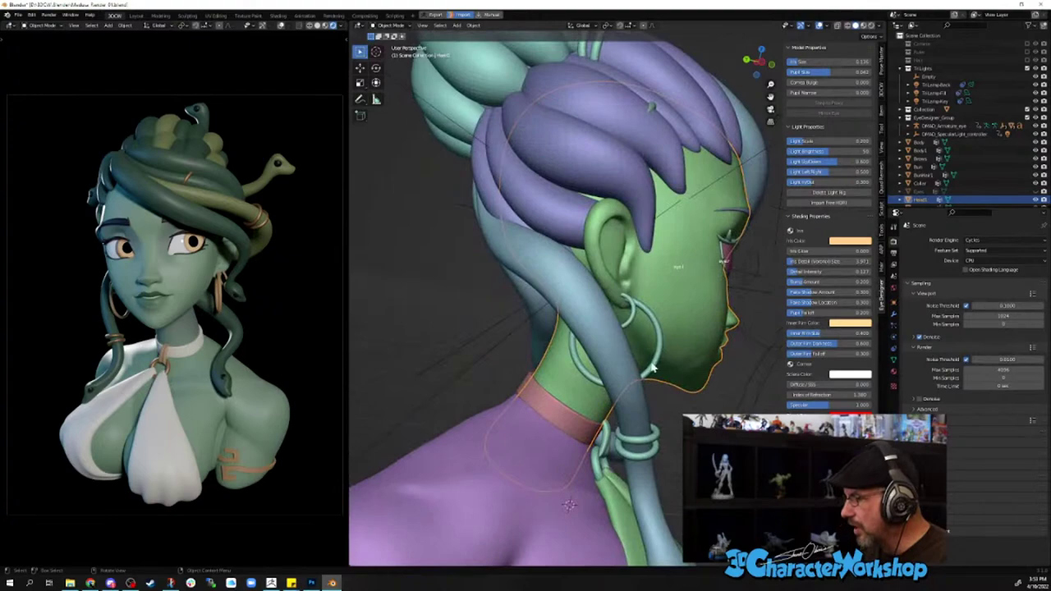
# - Select the earring, zoom in on it, and orbit to a front view of the face
pyautogui.click(681, 322)
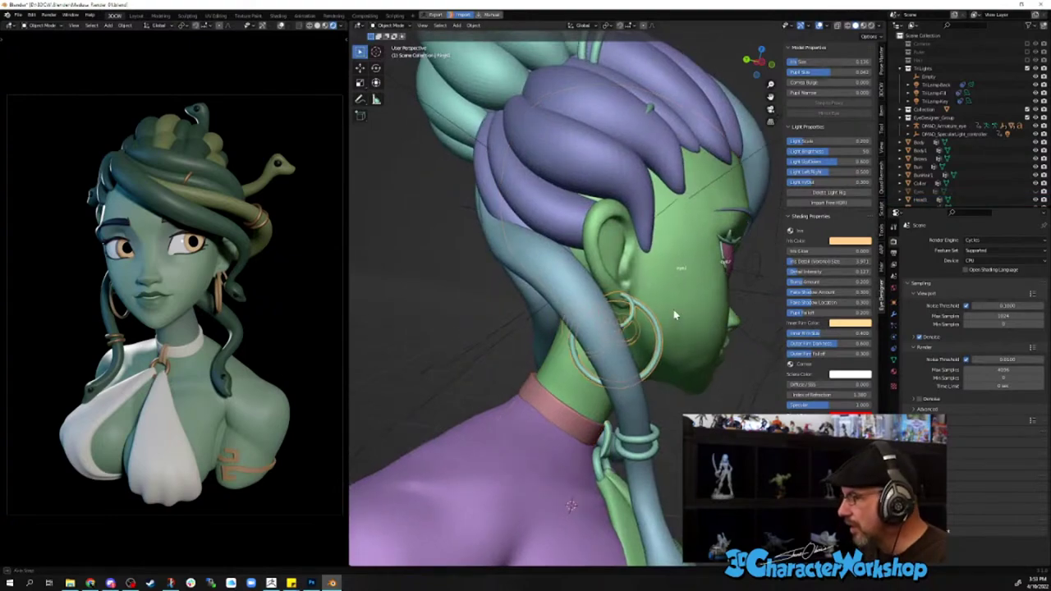
pyautogui.press('KP_Decimal')
pyautogui.moveTo(678, 245); pyautogui.dragTo(488, 357, button='middle')
pyautogui.scroll(-3, 555, 345)
pyautogui.scroll(1, 568, 355)
pyautogui.scroll(-3, 508, 371)
pyautogui.scroll(3, 550, 354)
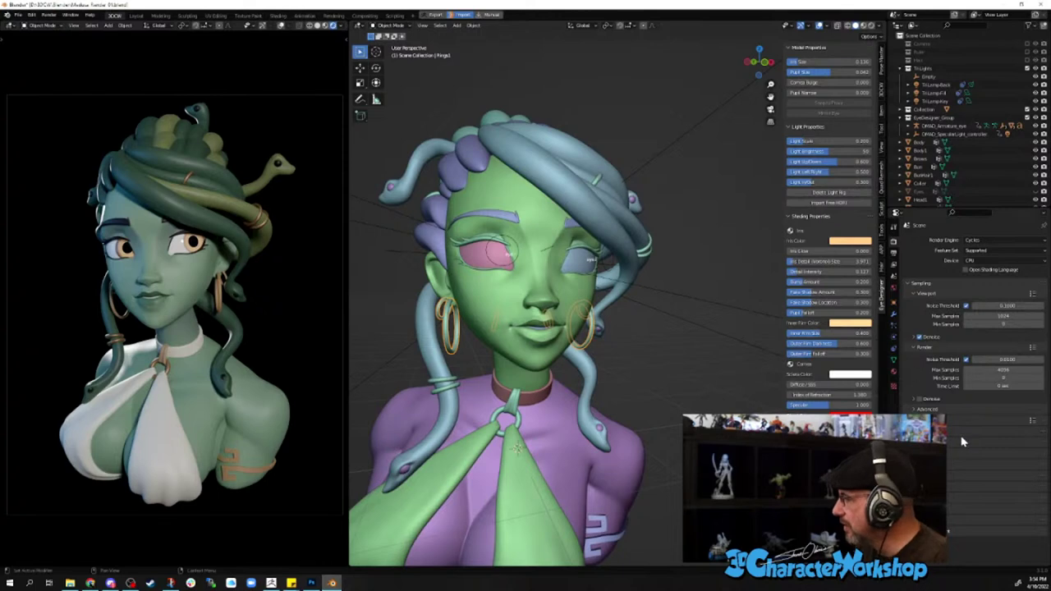
# - Compare with the other rings' material and assign Rings.001 to the earrings
pyautogui.click(894, 374)
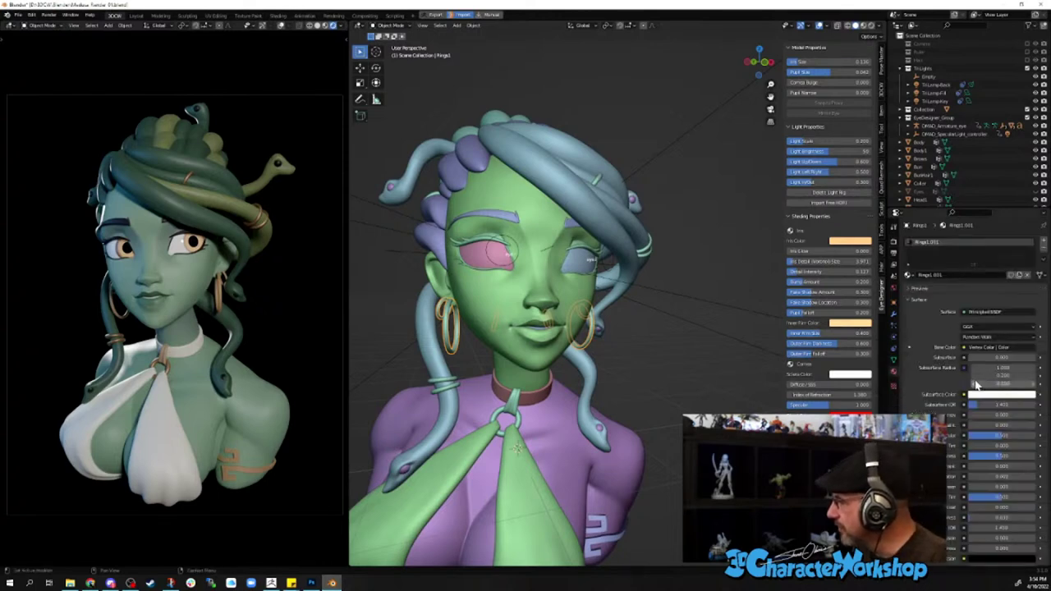
pyautogui.click(496, 419)
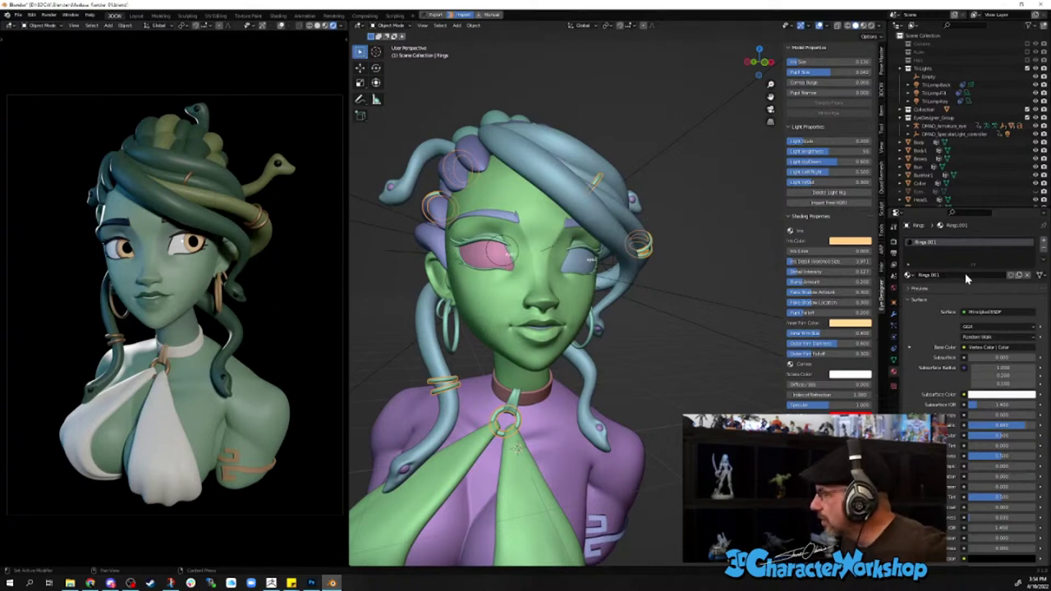
pyautogui.click(589, 335)
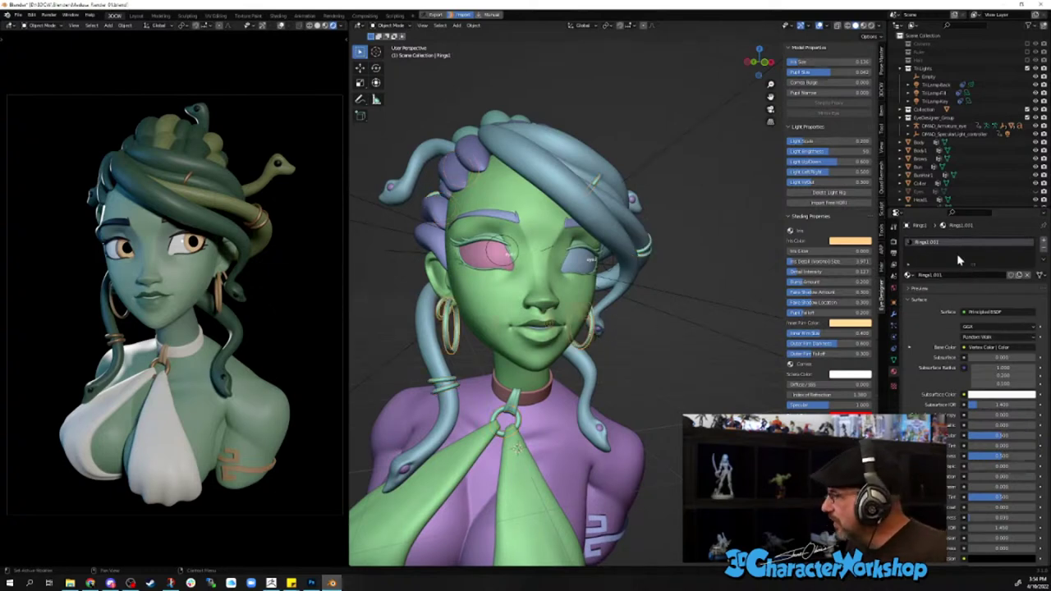
pyautogui.click(907, 275)
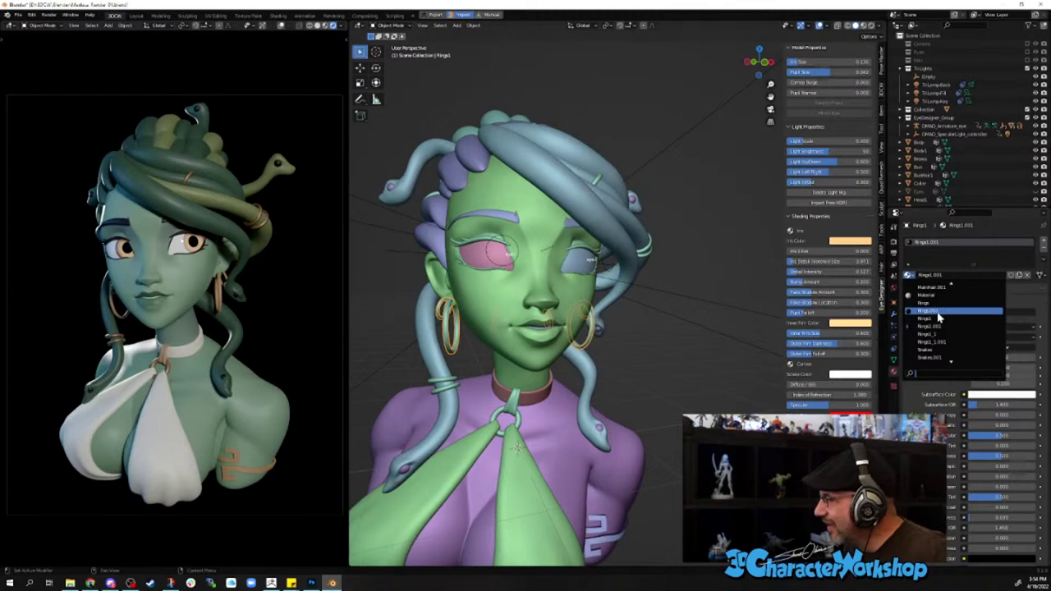
pyautogui.click(936, 311)
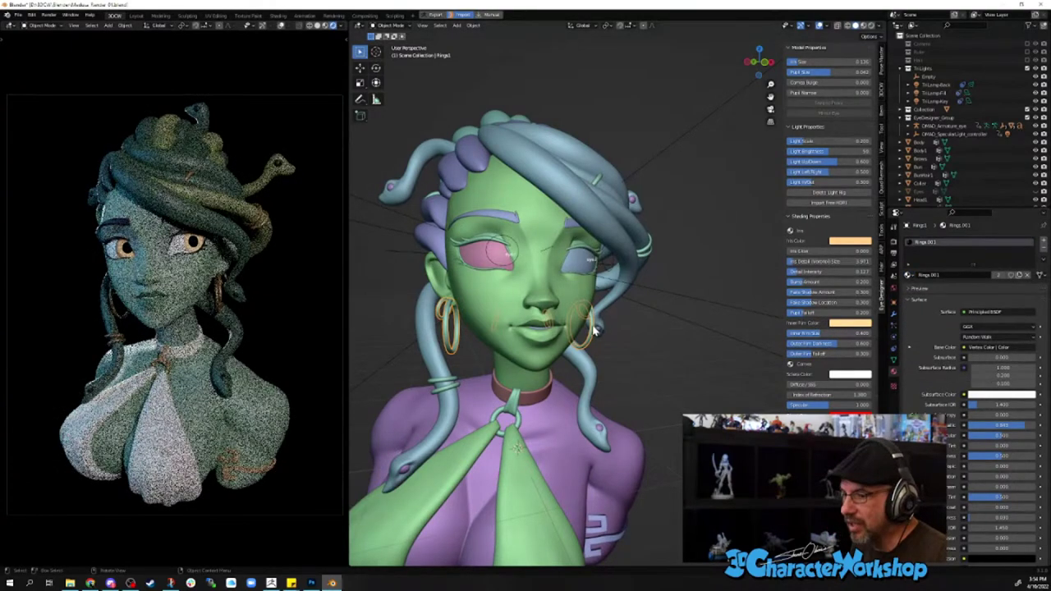
# - Assign the Rings.001 material to the neck ring in place of Rings_1.001
pyautogui.click(517, 402)
pyautogui.click(909, 275)
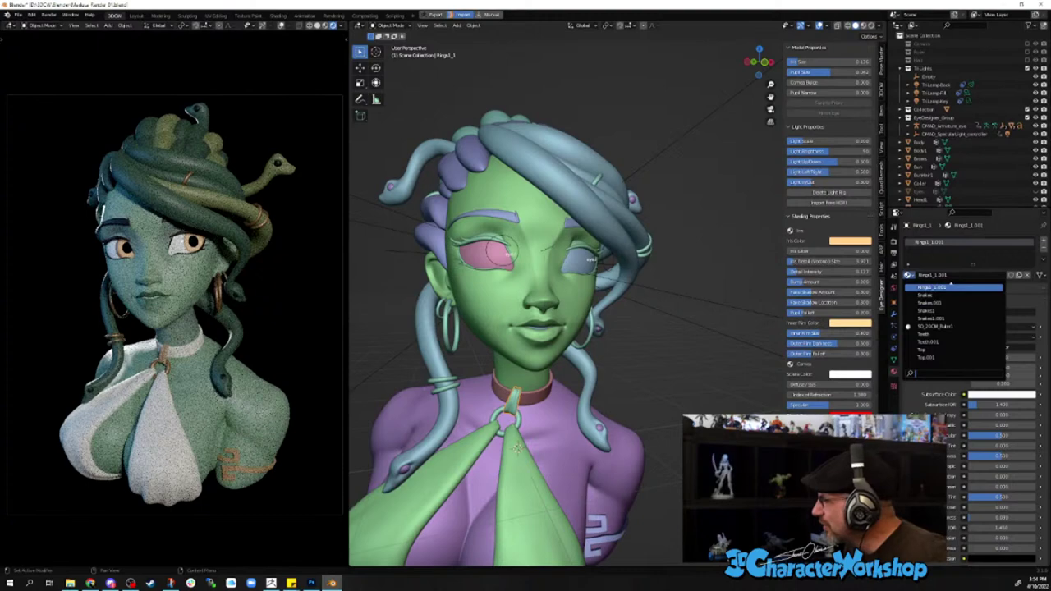
pyautogui.press('Down')
pyautogui.press('Down')
pyautogui.press('Down')
pyautogui.press('Down')
pyautogui.press('Down')
pyautogui.press('Down')
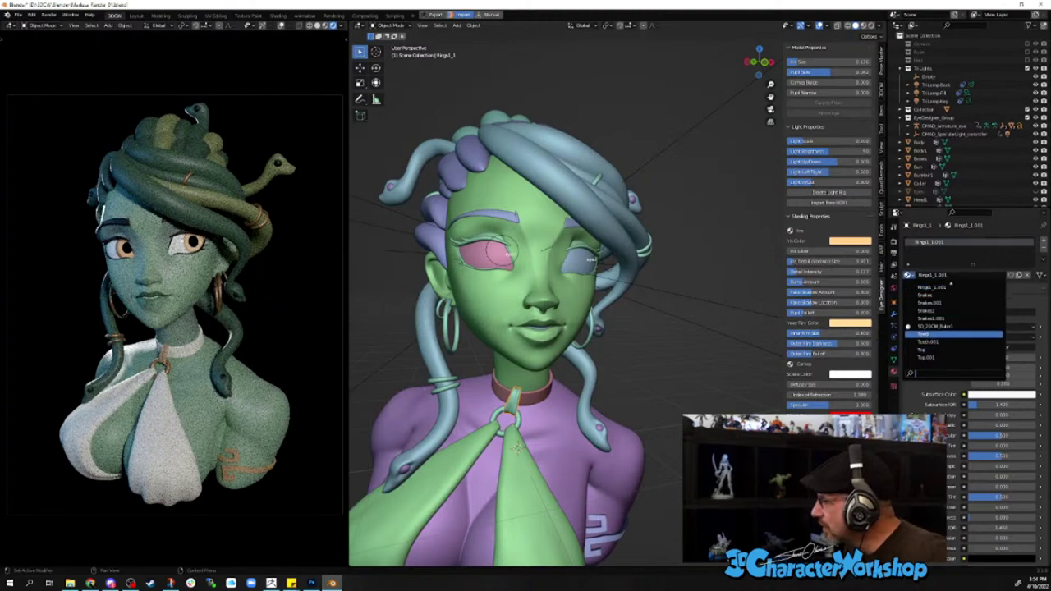
pyautogui.press('Up')
pyautogui.press('Up')
pyautogui.press('Up')
pyautogui.press('Up')
pyautogui.press('Up')
pyautogui.press('Up')
pyautogui.click(924, 288)
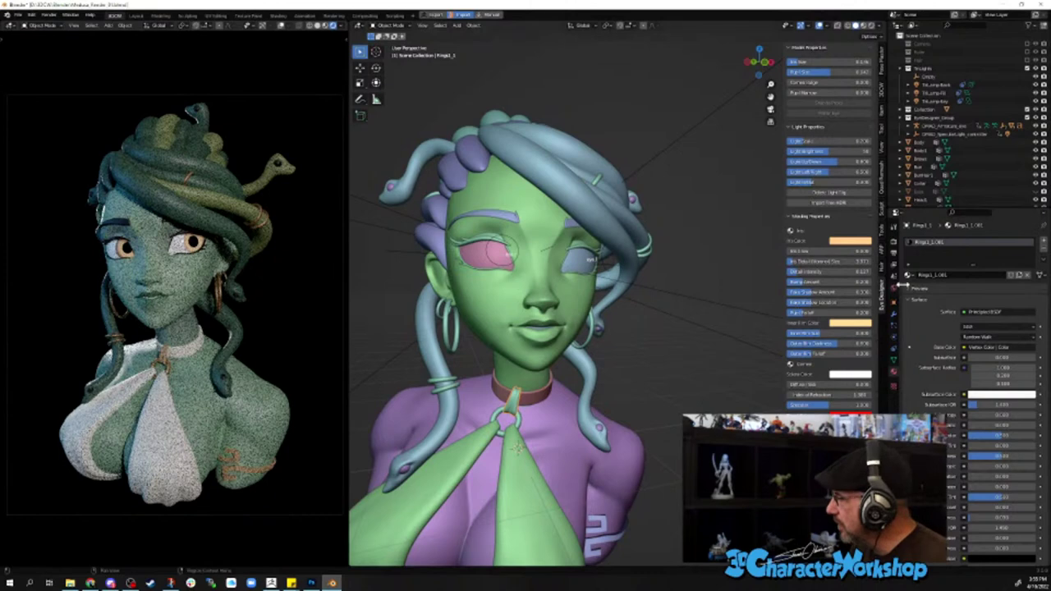
pyautogui.click(909, 275)
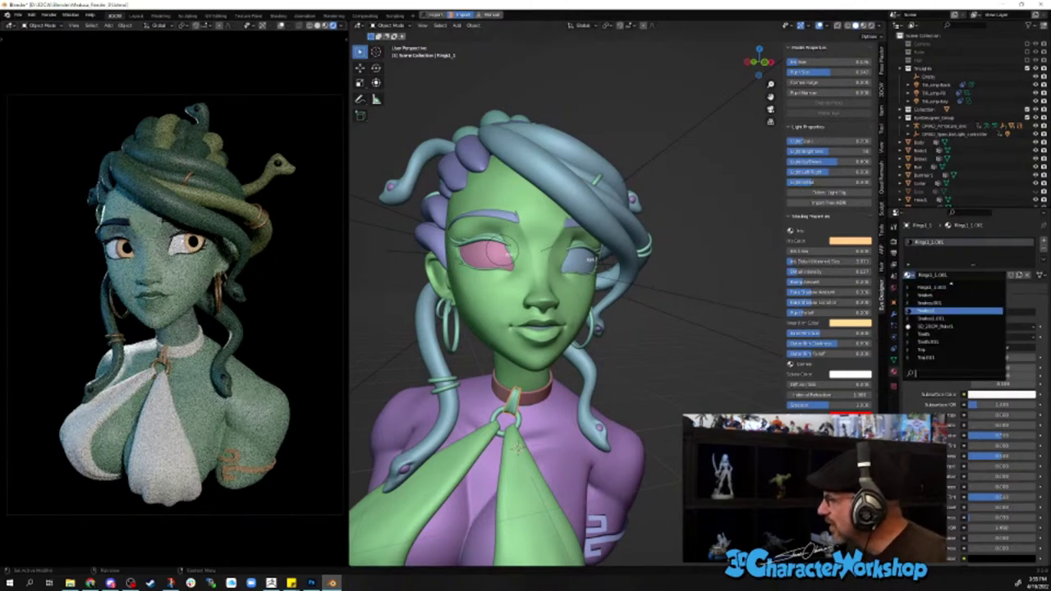
pyautogui.scroll(5, 952, 345)
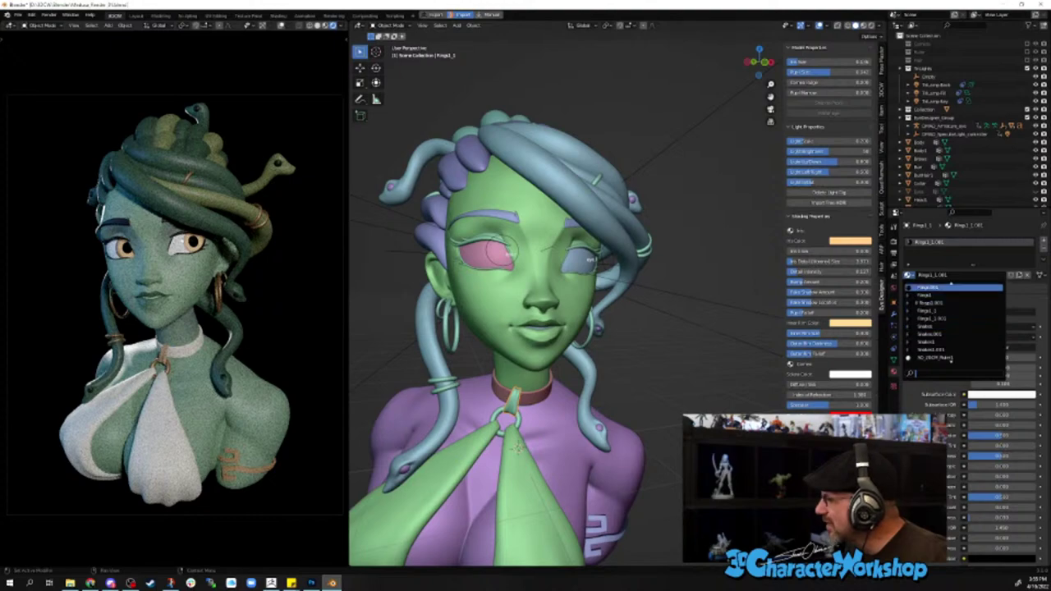
pyautogui.click(927, 292)
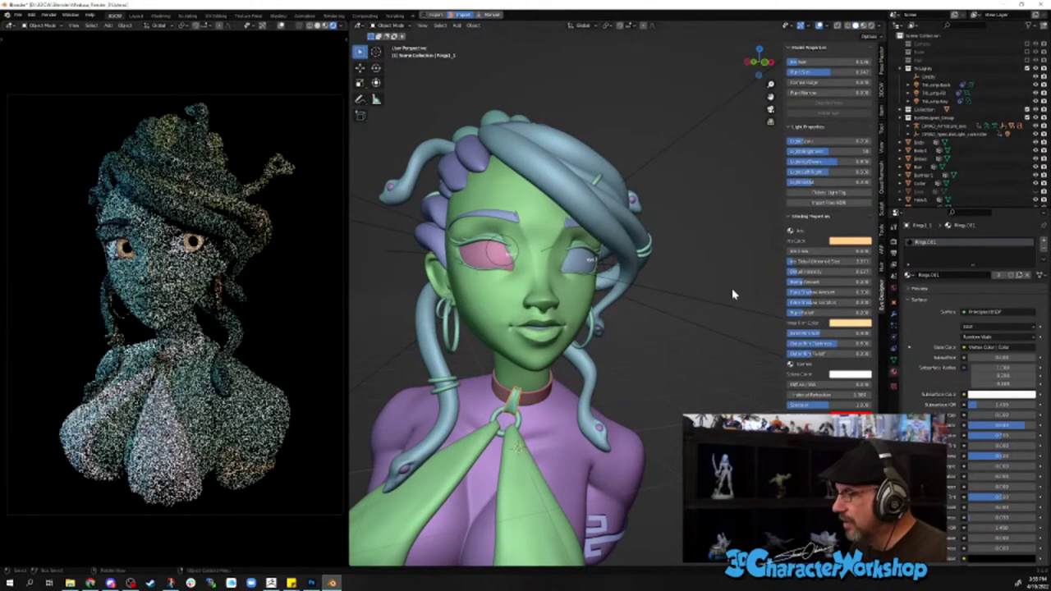
pyautogui.click(242, 472)
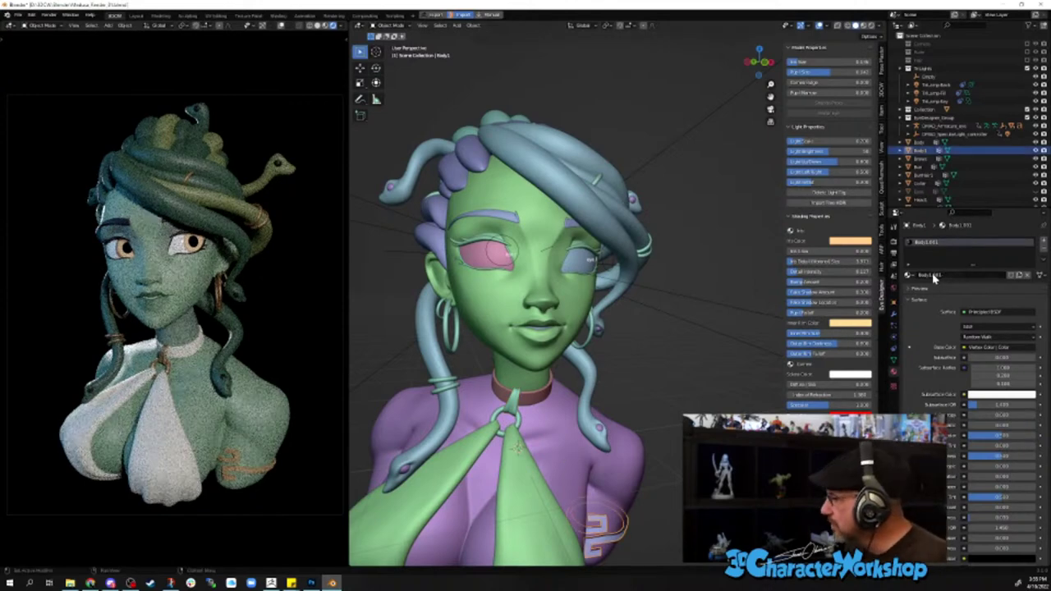
# - Swap the earring to another existing material, then tweak a slider in the body's Body.001 material
pyautogui.click(908, 275)
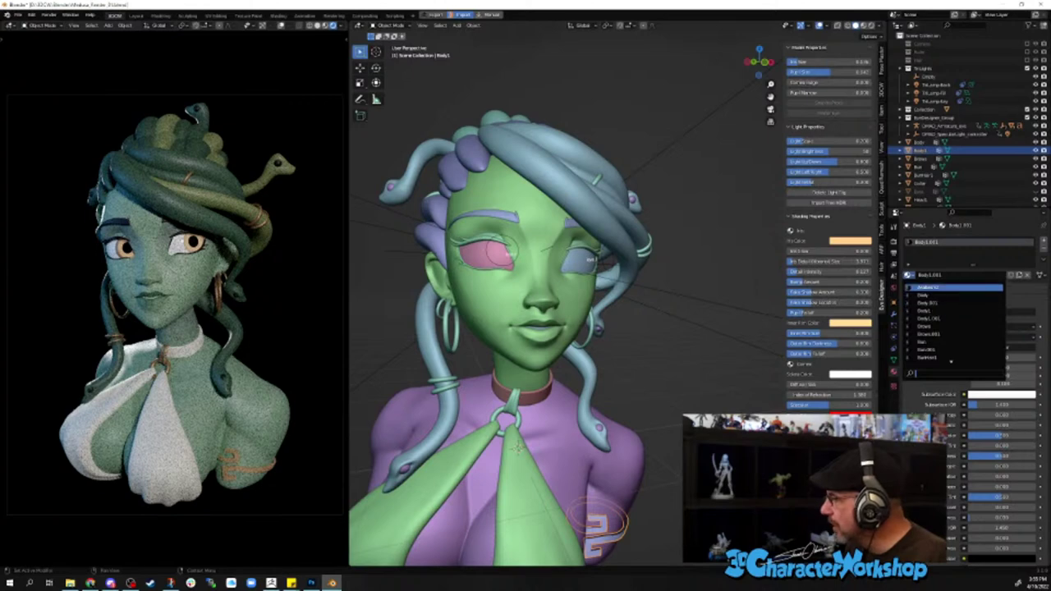
pyautogui.scroll(-5, 950, 353)
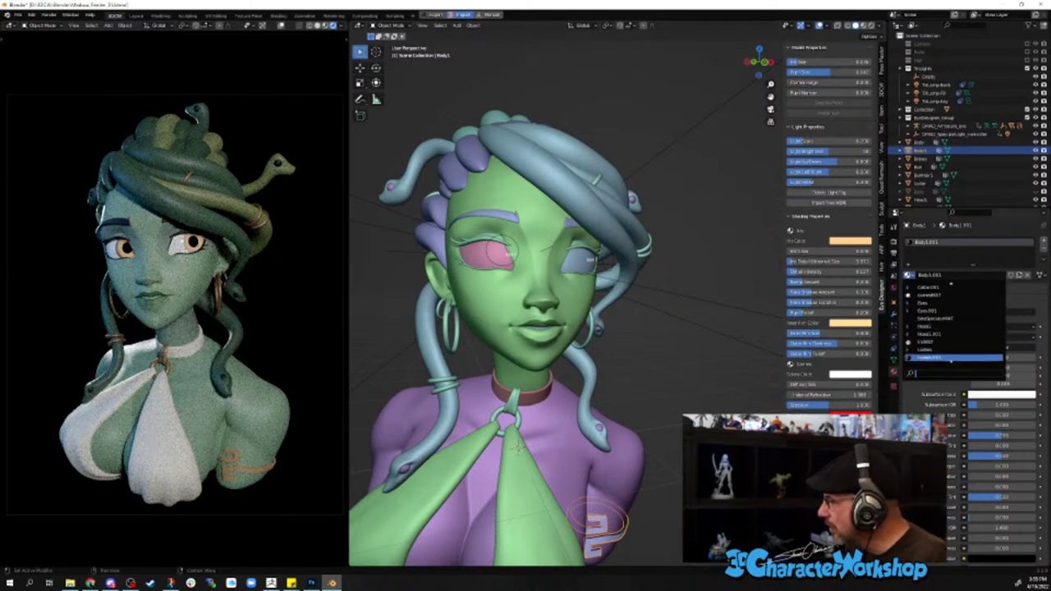
pyautogui.scroll(-3, 950, 360)
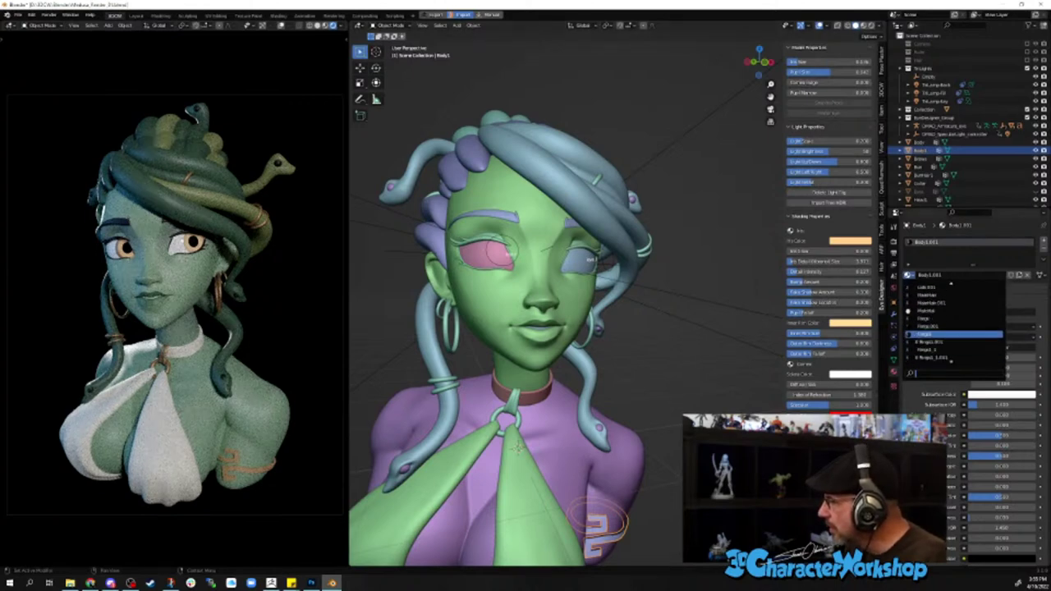
pyautogui.click(930, 336)
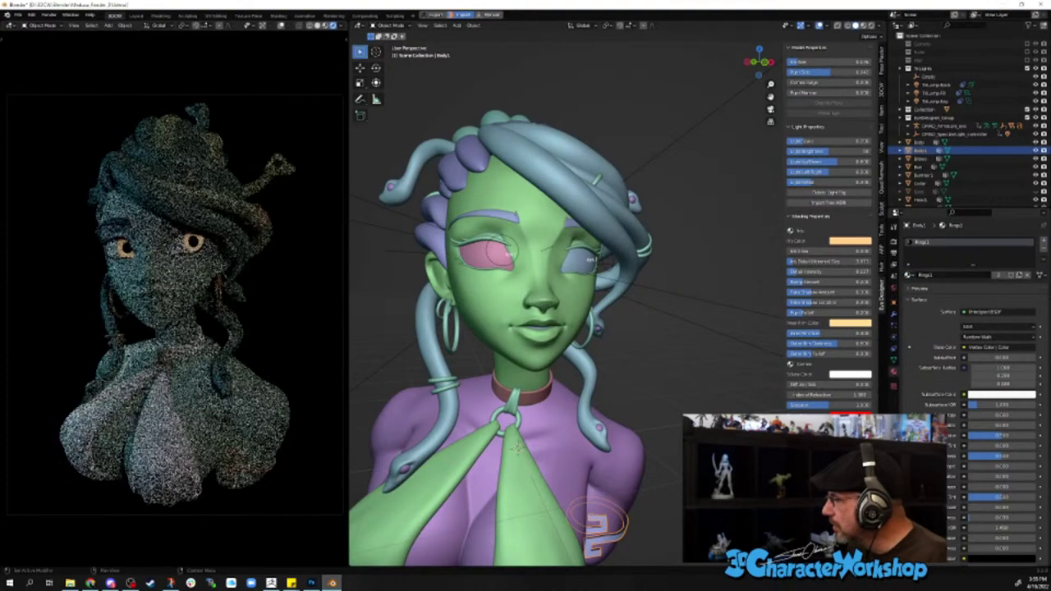
pyautogui.click(910, 275)
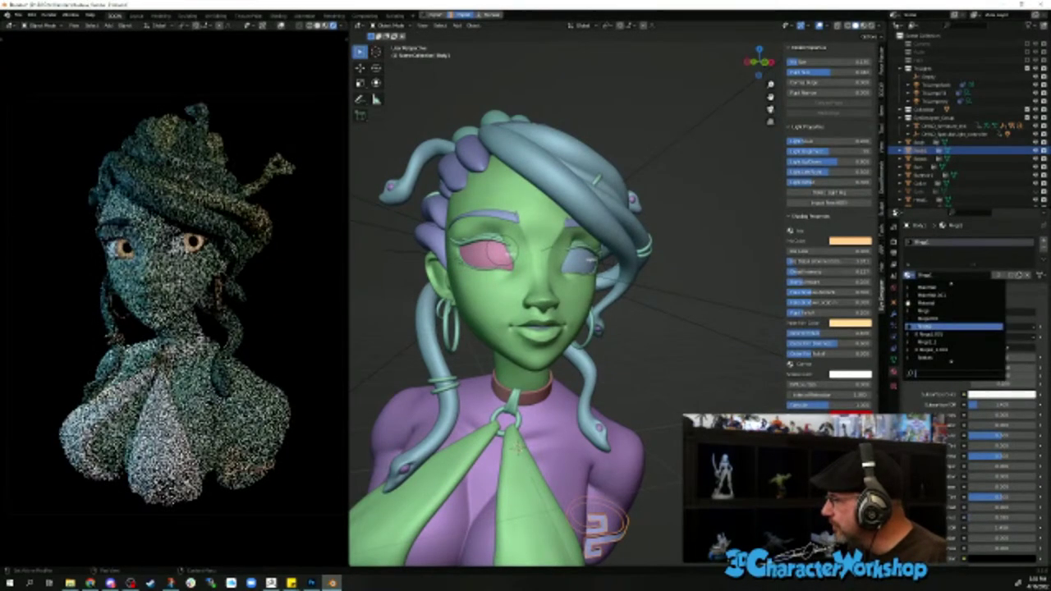
pyautogui.click(928, 320)
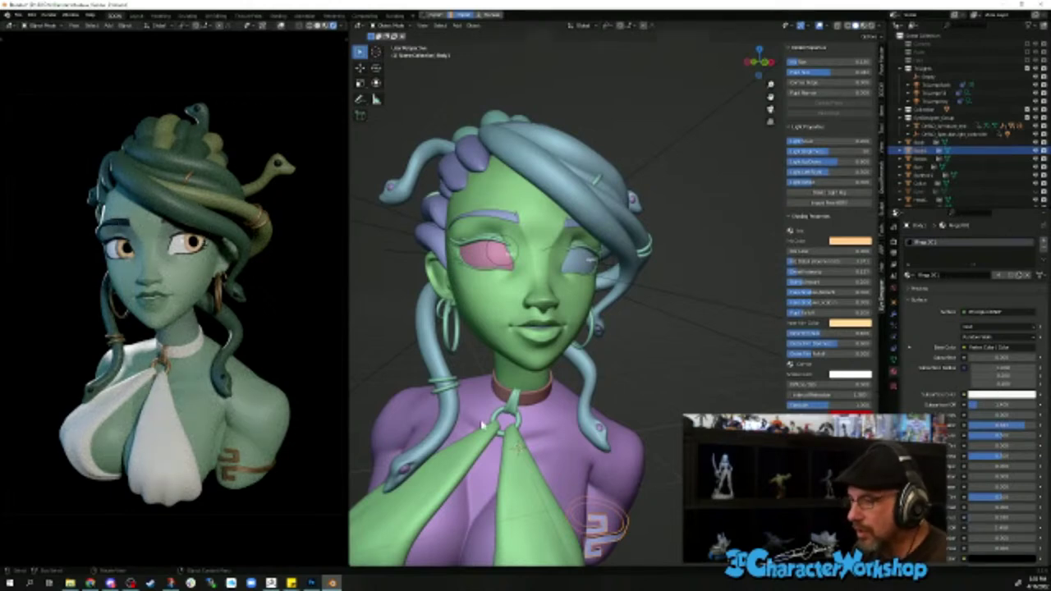
pyautogui.click(583, 454)
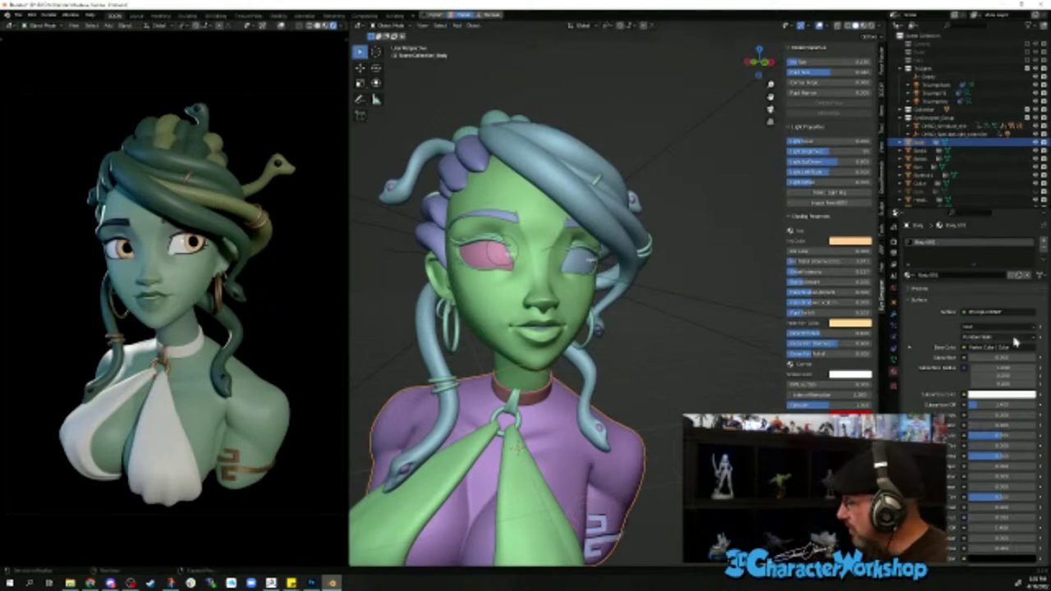
pyautogui.moveTo(1001, 457); pyautogui.dragTo(1015, 456)
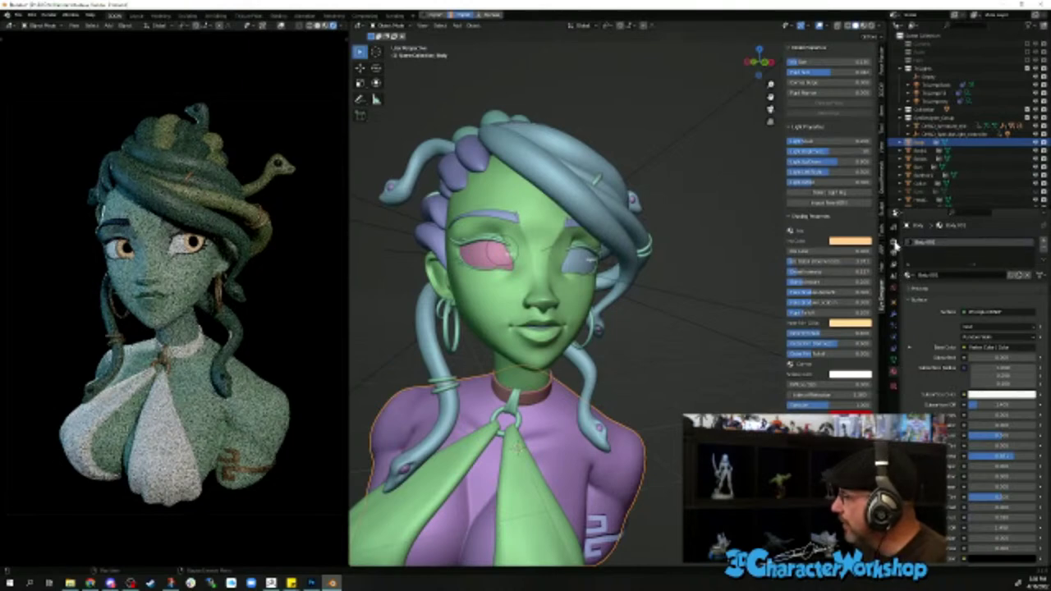
# - Switch the render engine to Eevee
pyautogui.click(894, 243)
pyautogui.click(991, 240)
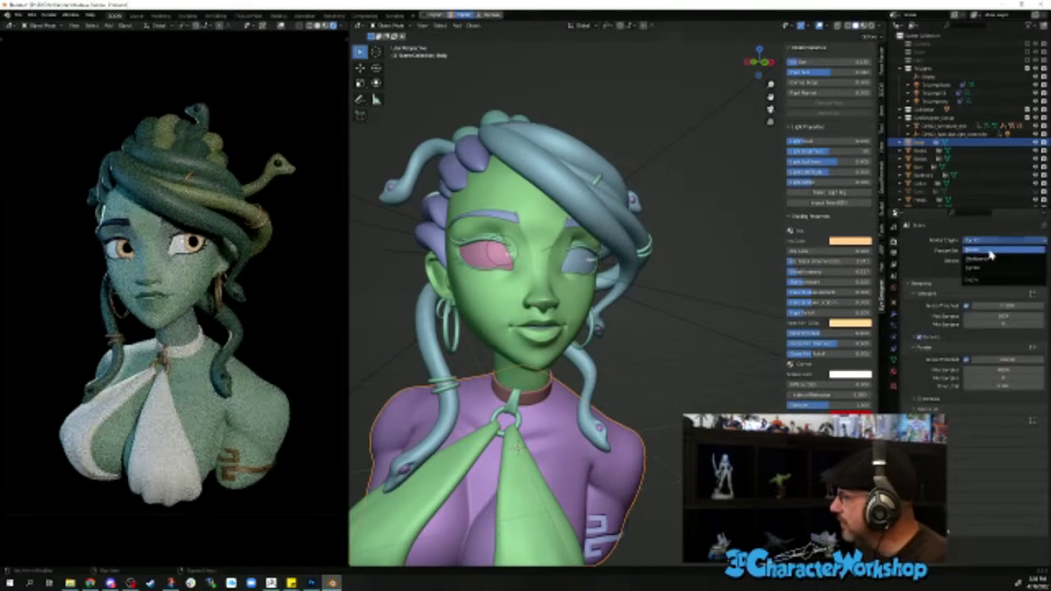
pyautogui.click(989, 250)
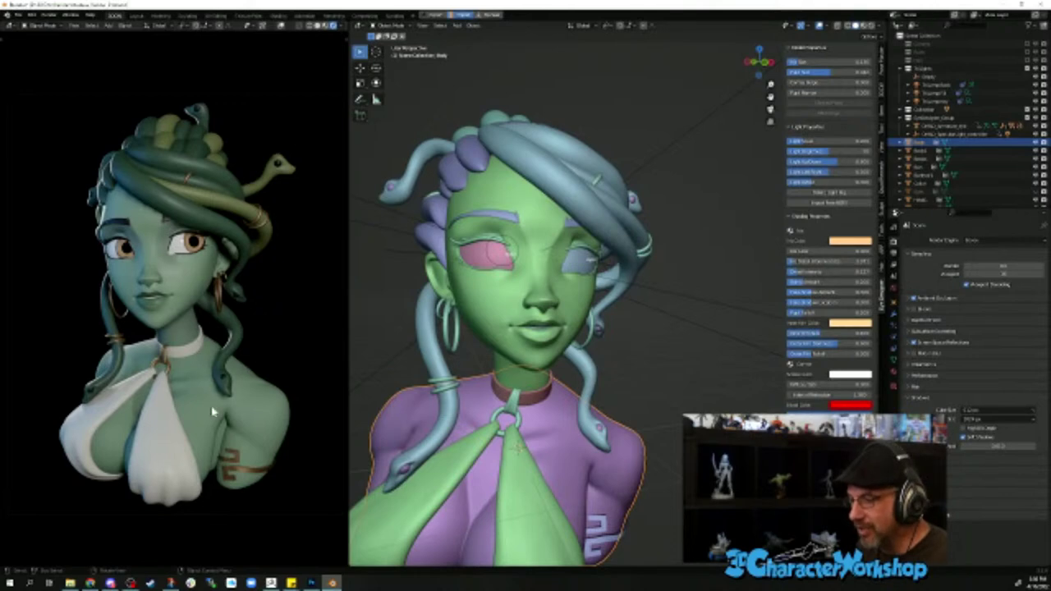
# - Fine-tune a Body.001 material value and set the snake hair's material value to 0.161
pyautogui.click(893, 377)
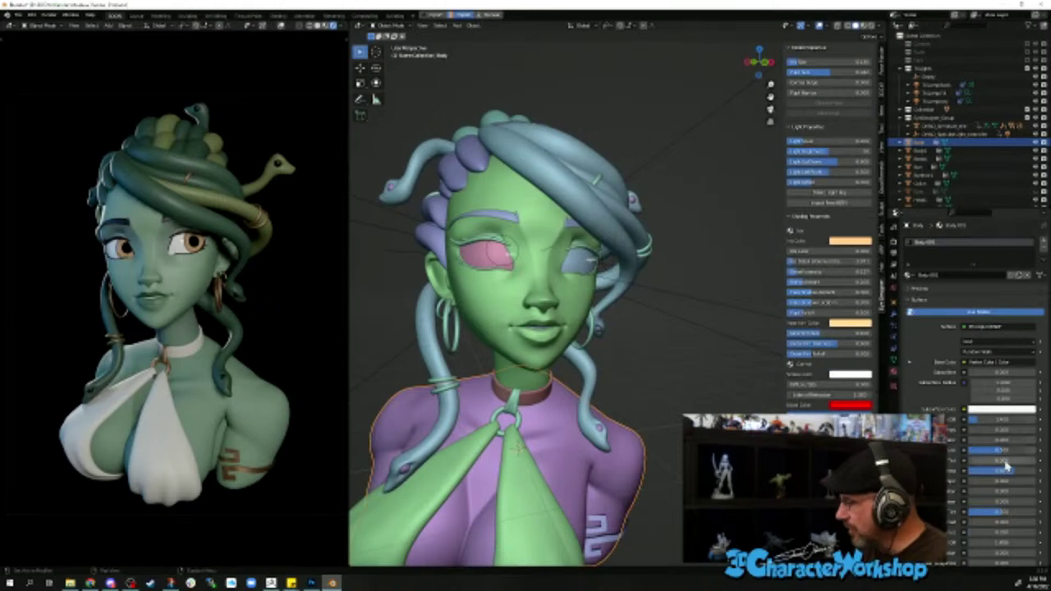
pyautogui.moveTo(1013, 474); pyautogui.dragTo(1018, 475)
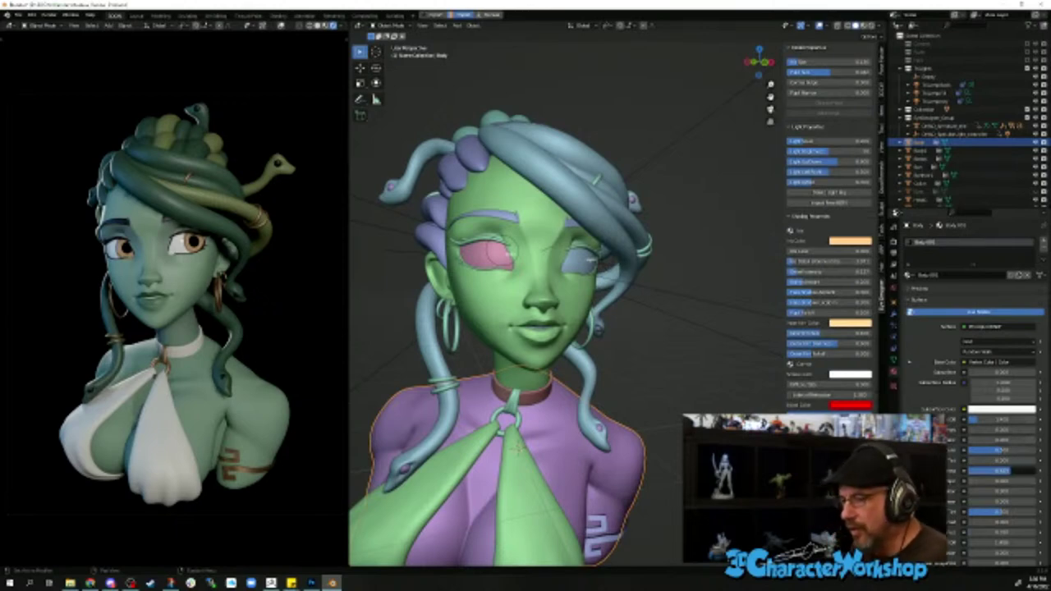
pyautogui.moveTo(1018, 475); pyautogui.dragTo(1023, 475)
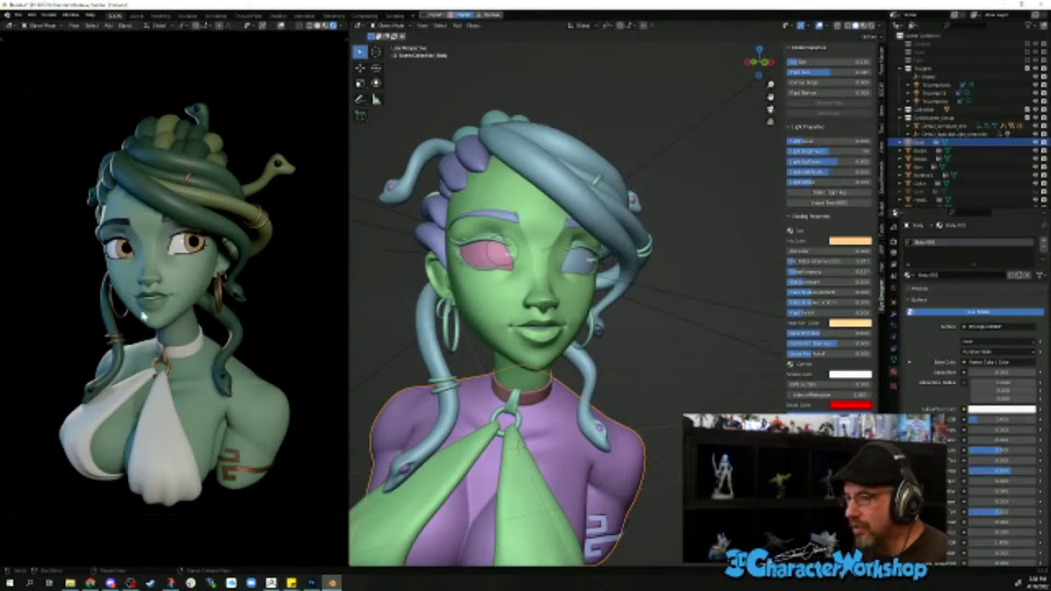
pyautogui.click(201, 226)
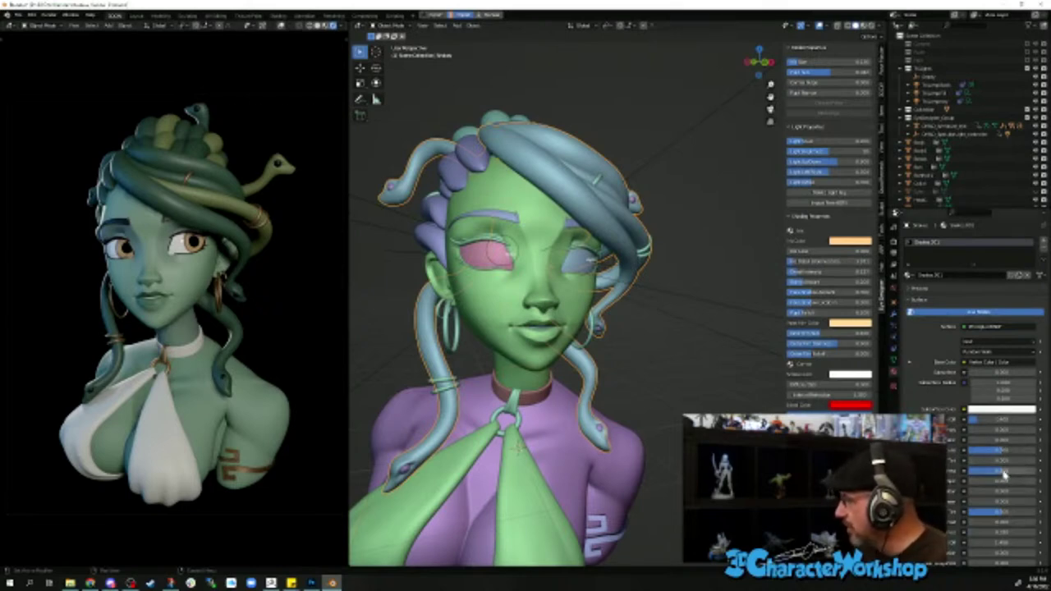
pyautogui.moveTo(1003, 474)
pyautogui.mouseDown()
pyautogui.moveTo(985, 473)
pyautogui.moveTo(1009, 474)
pyautogui.mouseUp()
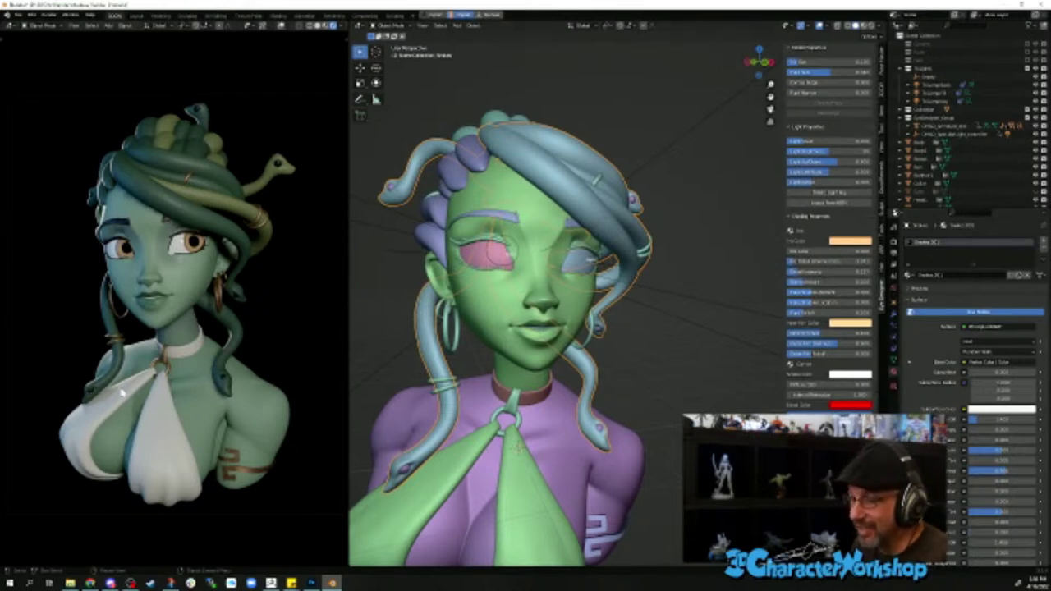
# - Set the snake hair's material value to 0.149
pyautogui.hotkey('alt', 'a')
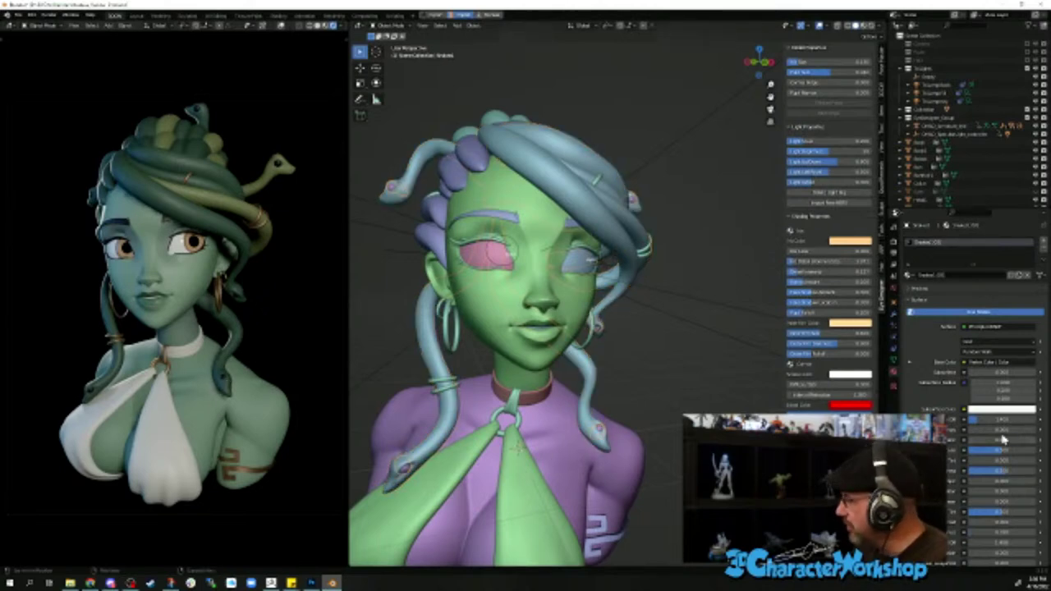
pyautogui.click(1001, 473)
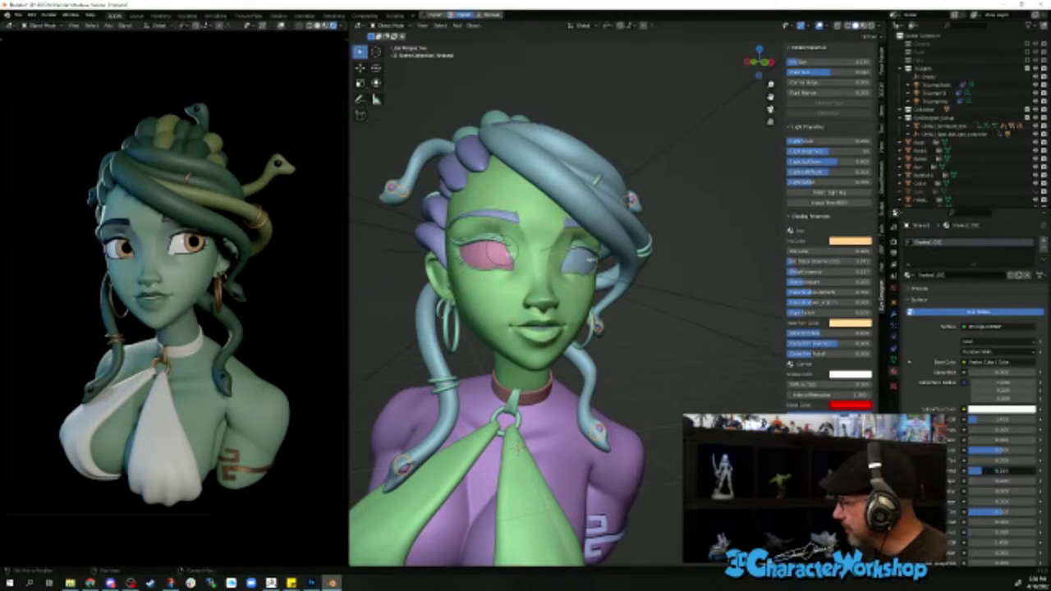
pyautogui.write('0.149')
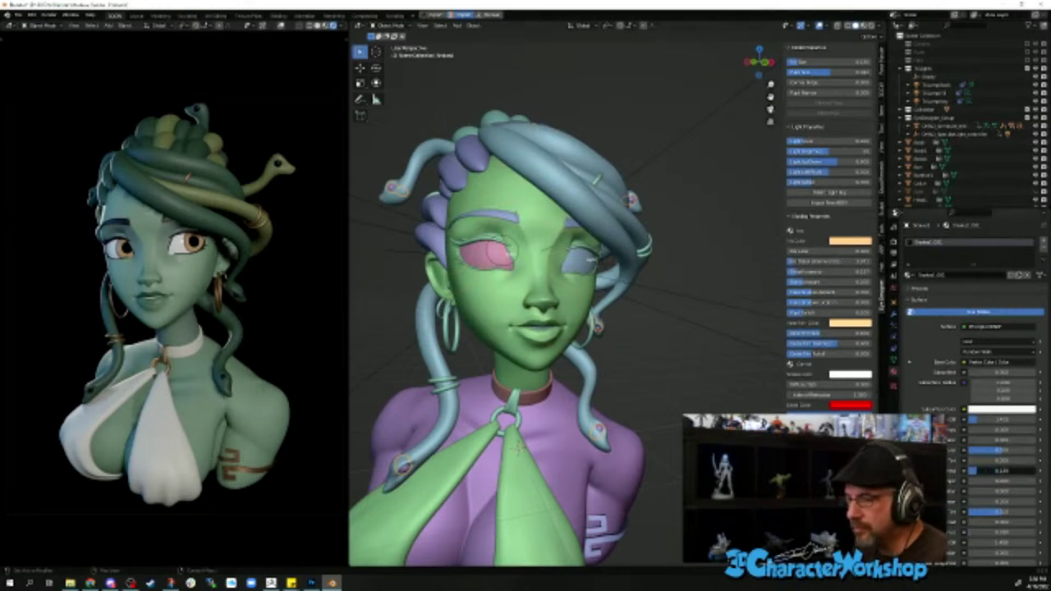
pyautogui.press('Return')
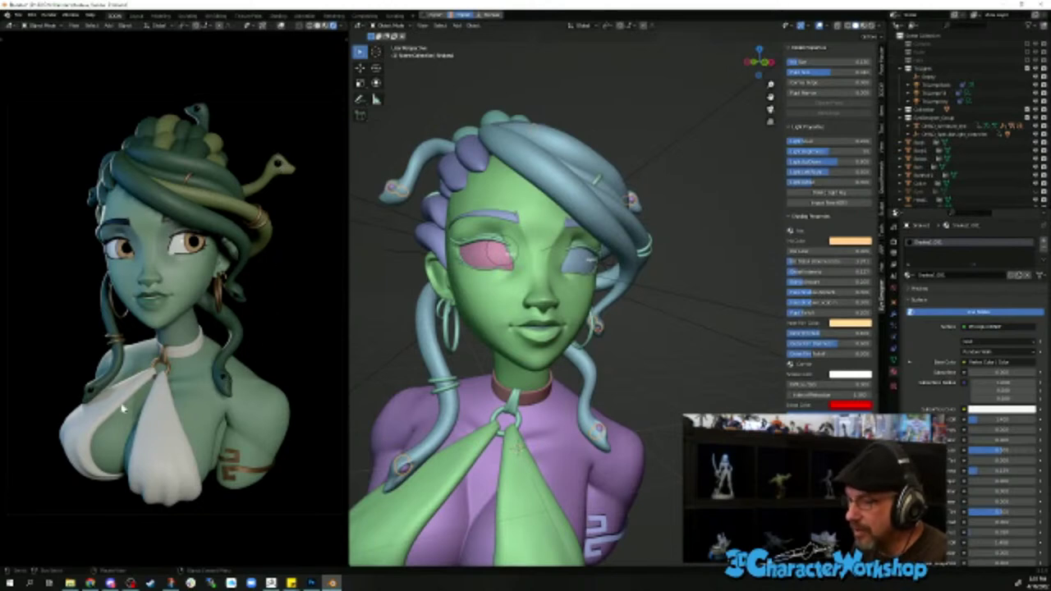
# - Raise the matching shading value on the eyebrows' material
pyautogui.click(119, 225)
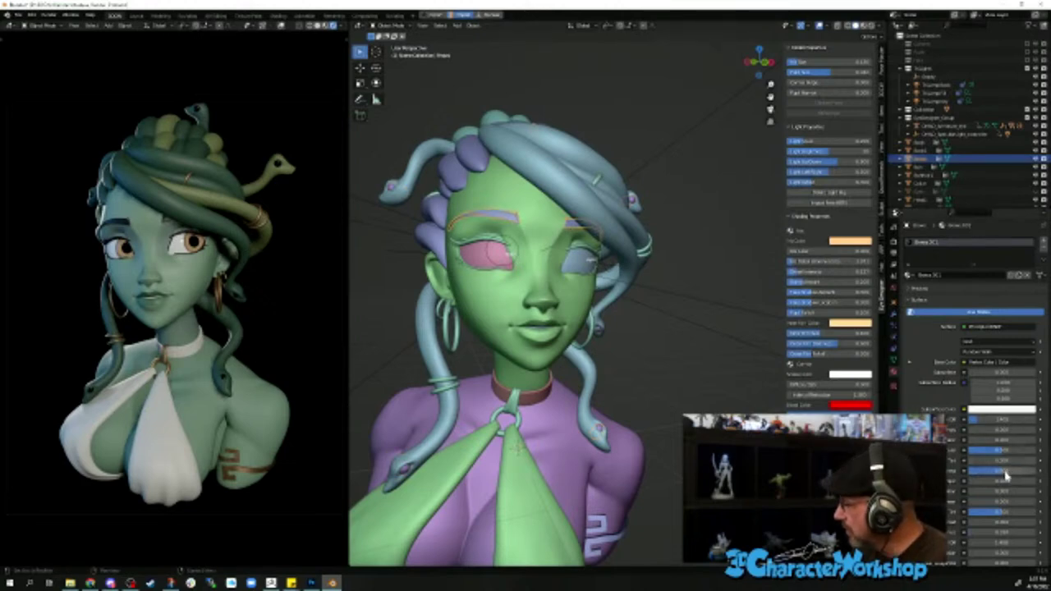
pyautogui.moveTo(1005, 474); pyautogui.dragTo(1034, 474)
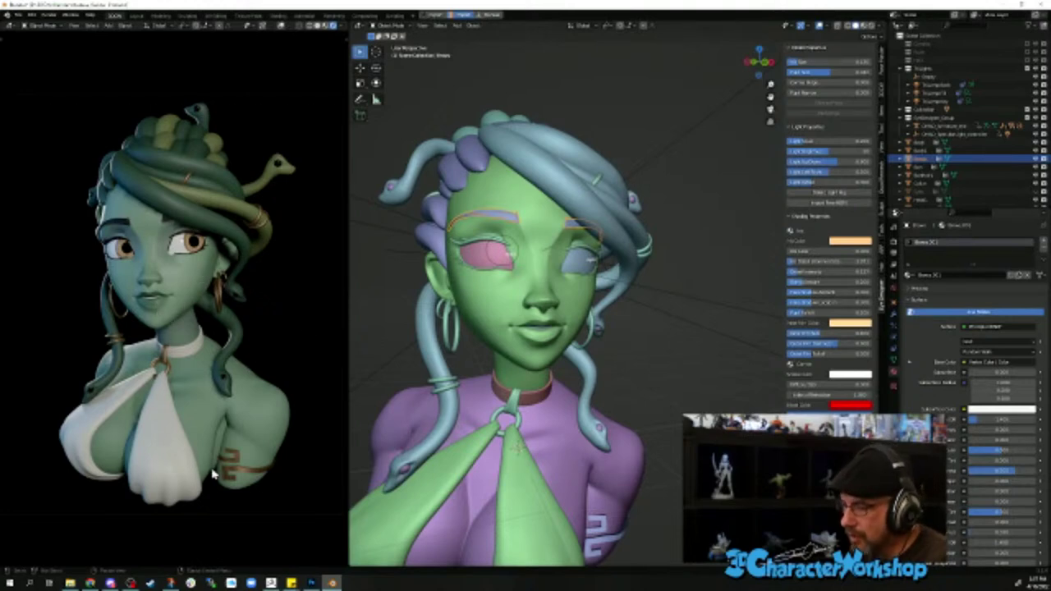
pyautogui.click(246, 486)
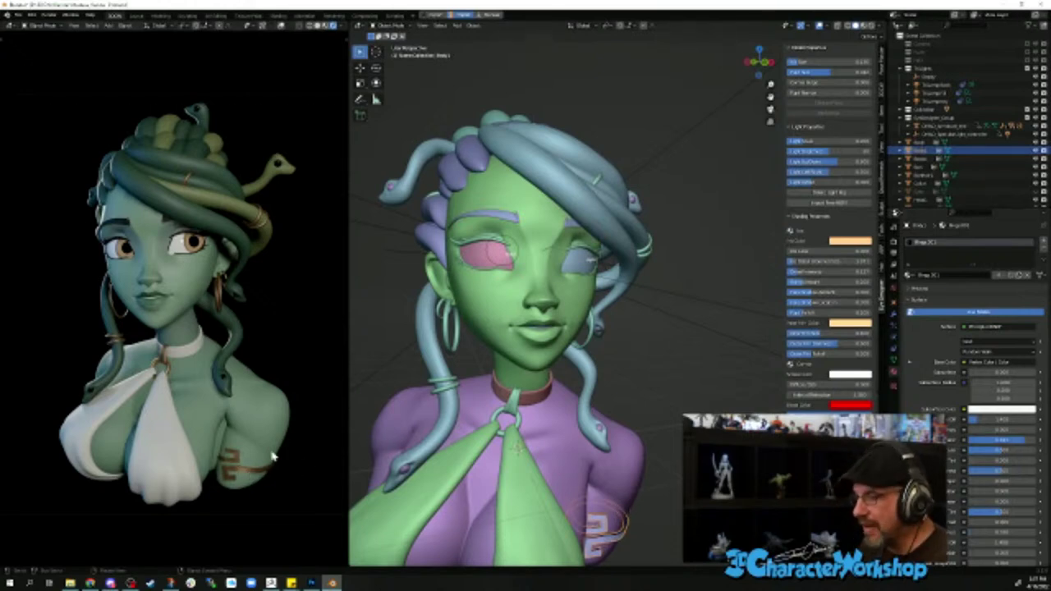
pyautogui.keyDown('shift'); pyautogui.moveTo(687, 338); pyautogui.dragTo(676, 301, button='middle'); pyautogui.keyUp('shift')
# - Apply Shade Smooth to the green top mesh
pyautogui.scroll(4, 676, 300)
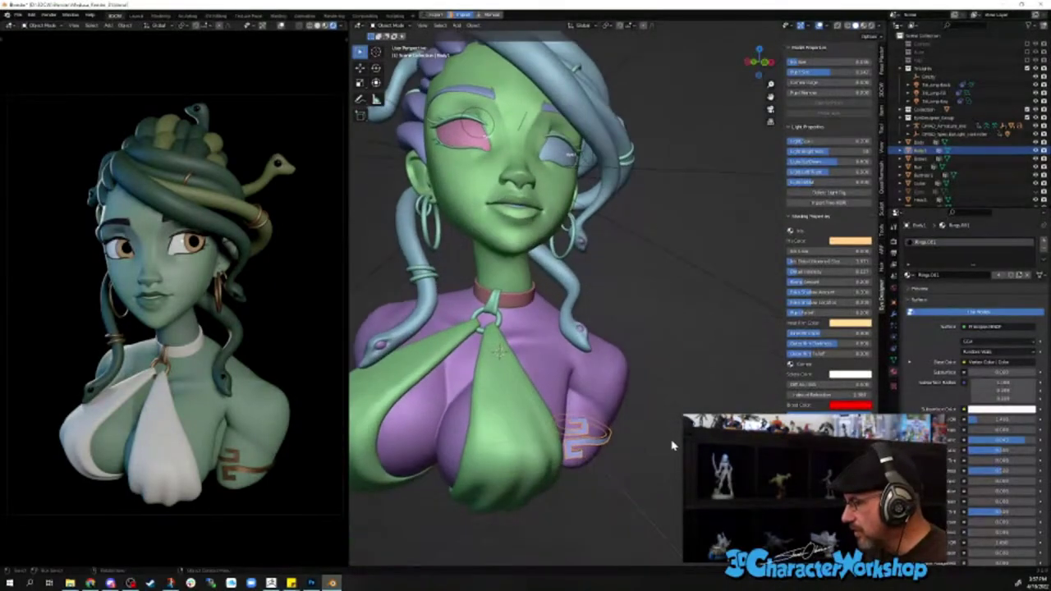
pyautogui.moveTo(529, 421); pyautogui.dragTo(519, 369, button='middle')
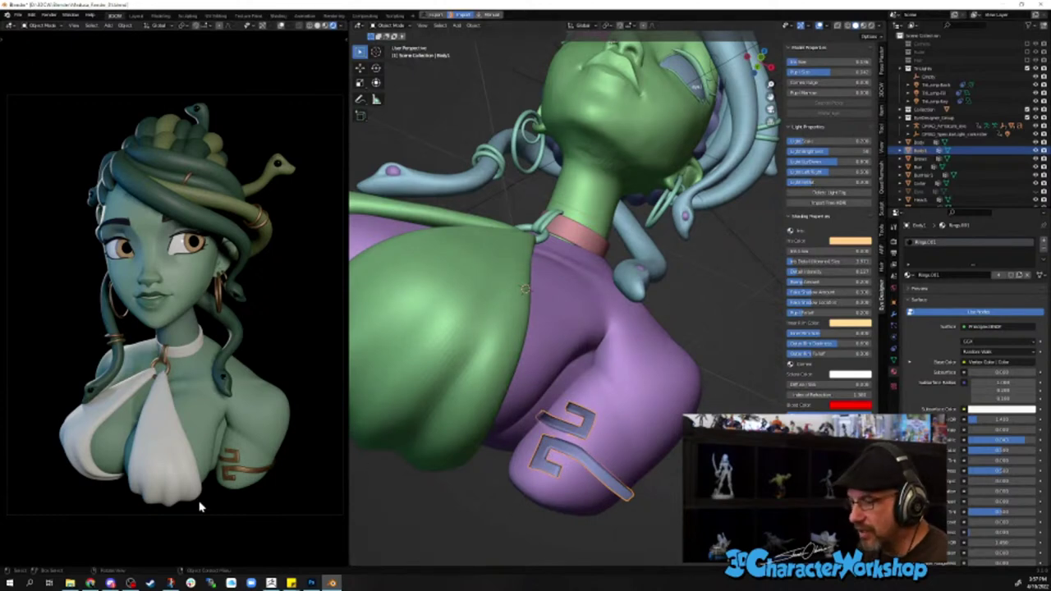
pyautogui.rightClick(452, 368)
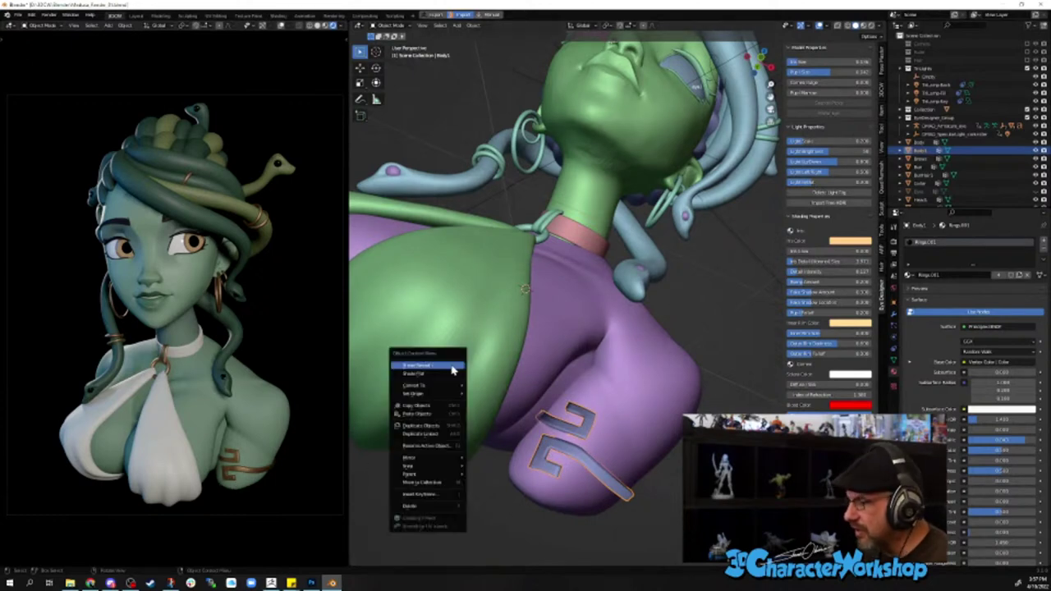
pyautogui.click(452, 368)
pyautogui.click(496, 286)
pyautogui.rightClick(472, 336)
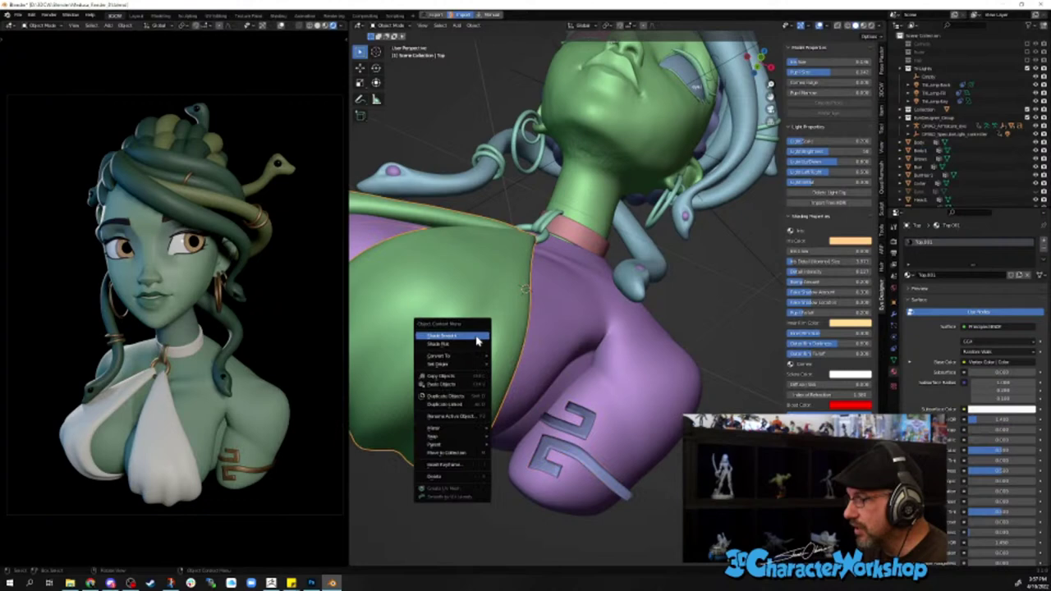
pyautogui.click(472, 343)
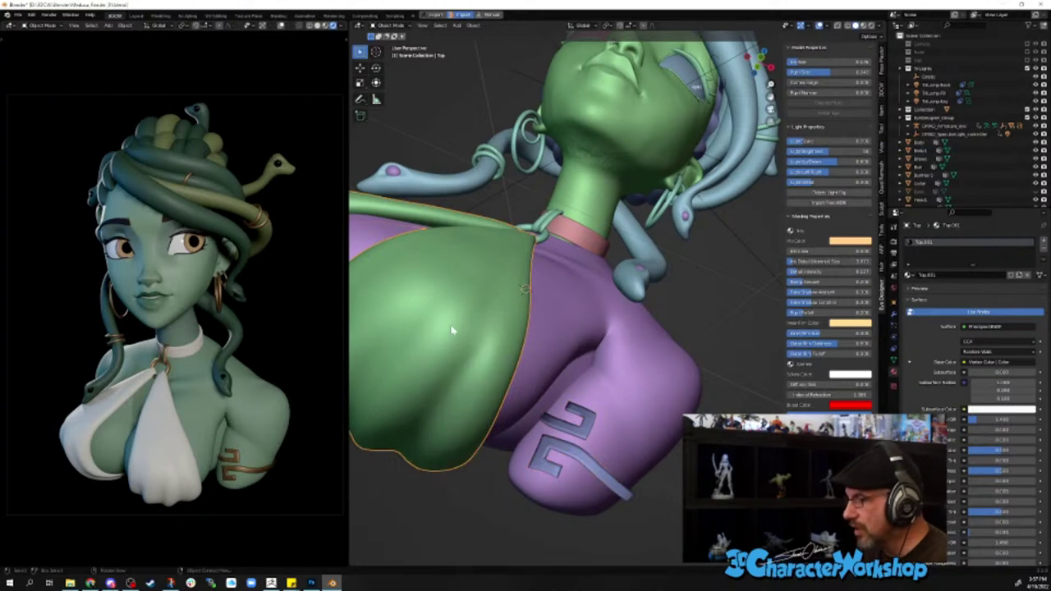
# - Inspect the torso and face, then apply Shade Smooth to the eyebrows
pyautogui.moveTo(452, 331); pyautogui.dragTo(473, 391, button='middle')
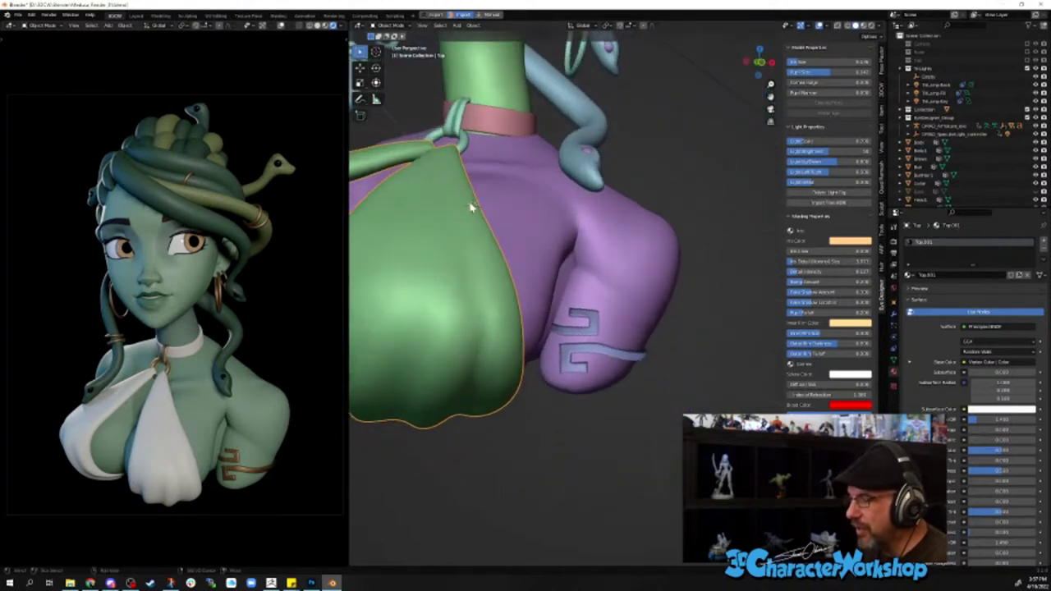
pyautogui.moveTo(472, 207); pyautogui.dragTo(534, 438, button='middle')
pyautogui.moveTo(532, 220); pyautogui.dragTo(552, 301, button='middle')
pyautogui.moveTo(515, 244); pyautogui.dragTo(520, 288, button='middle')
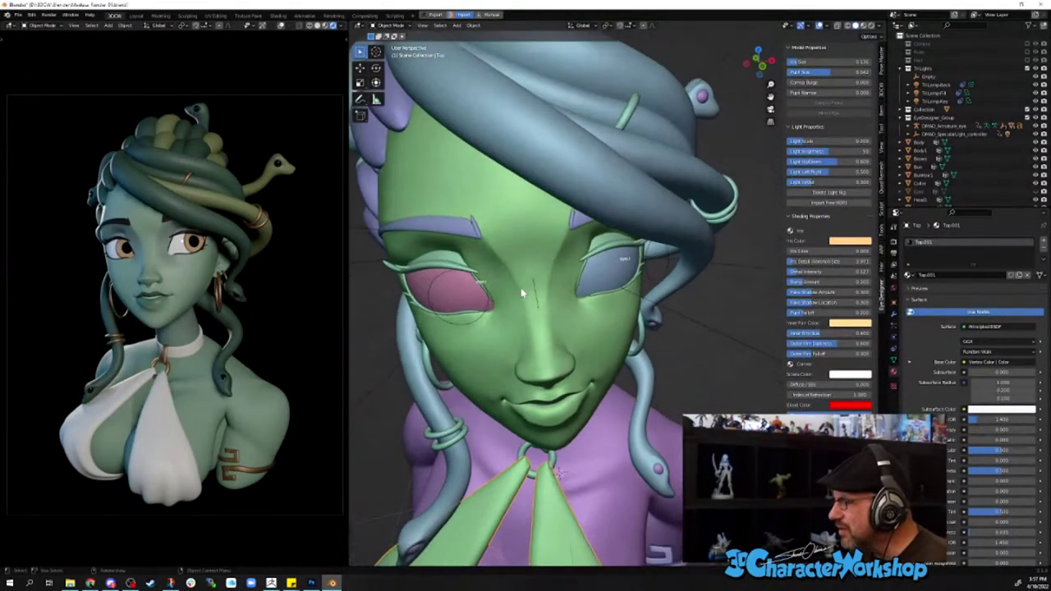
pyautogui.click(399, 229)
pyautogui.rightClick(399, 229)
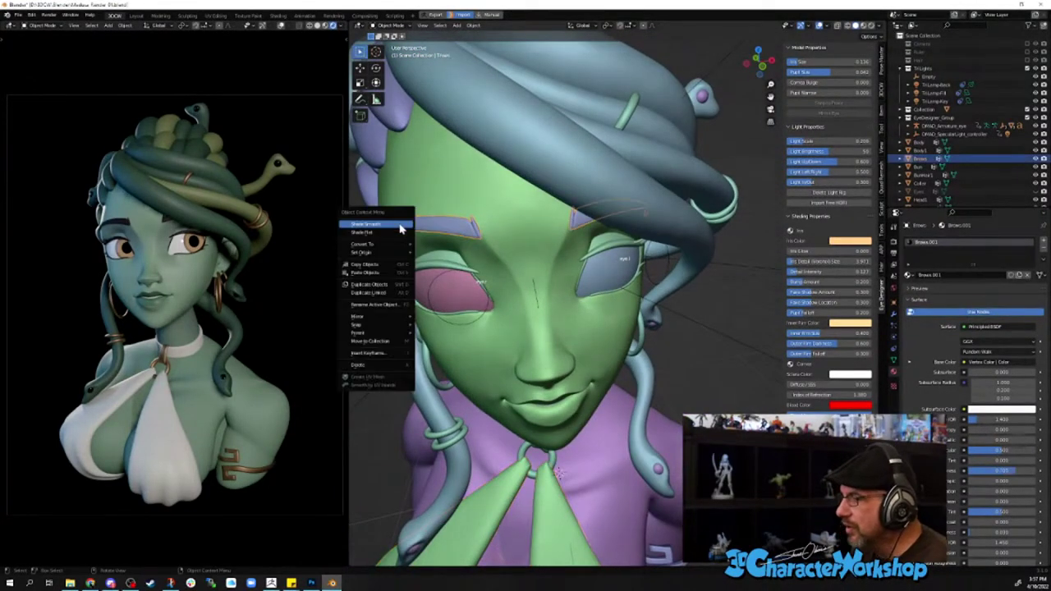
pyautogui.click(399, 227)
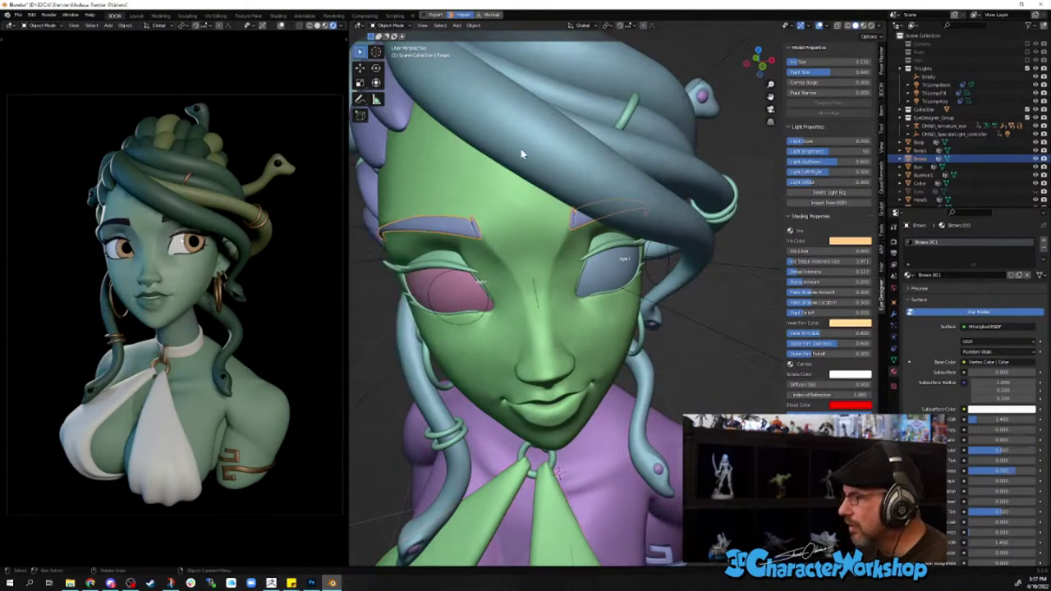
# - Look over the hair, face and bust from several angles and clear the selection
pyautogui.moveTo(521, 154); pyautogui.dragTo(587, 267, button='middle')
pyautogui.moveTo(610, 326); pyautogui.dragTo(557, 331, button='middle')
pyautogui.moveTo(534, 427); pyautogui.dragTo(533, 395, button='middle')
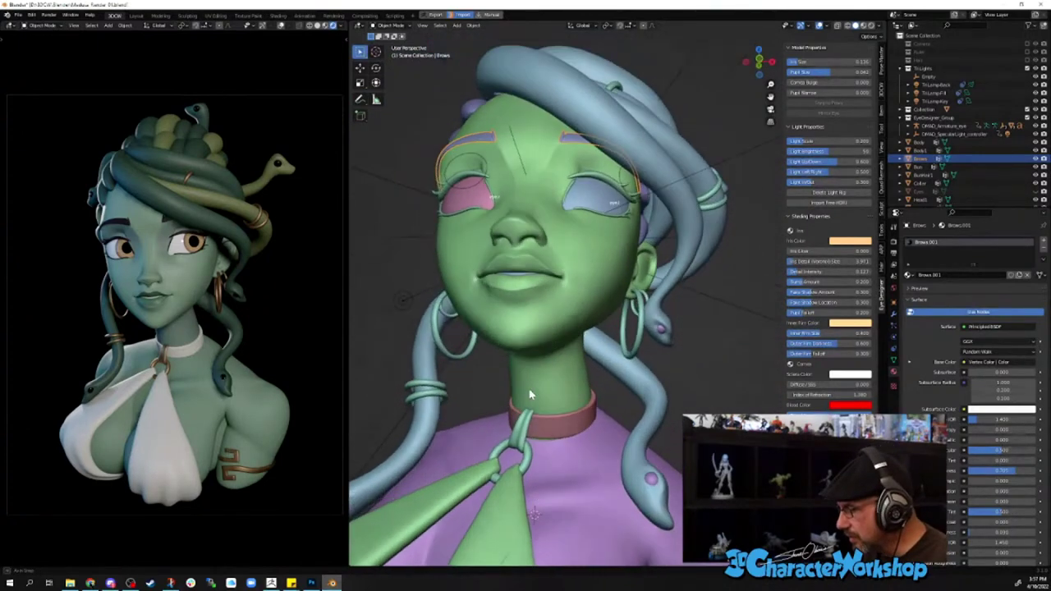
pyautogui.moveTo(549, 339); pyautogui.dragTo(581, 318, button='middle')
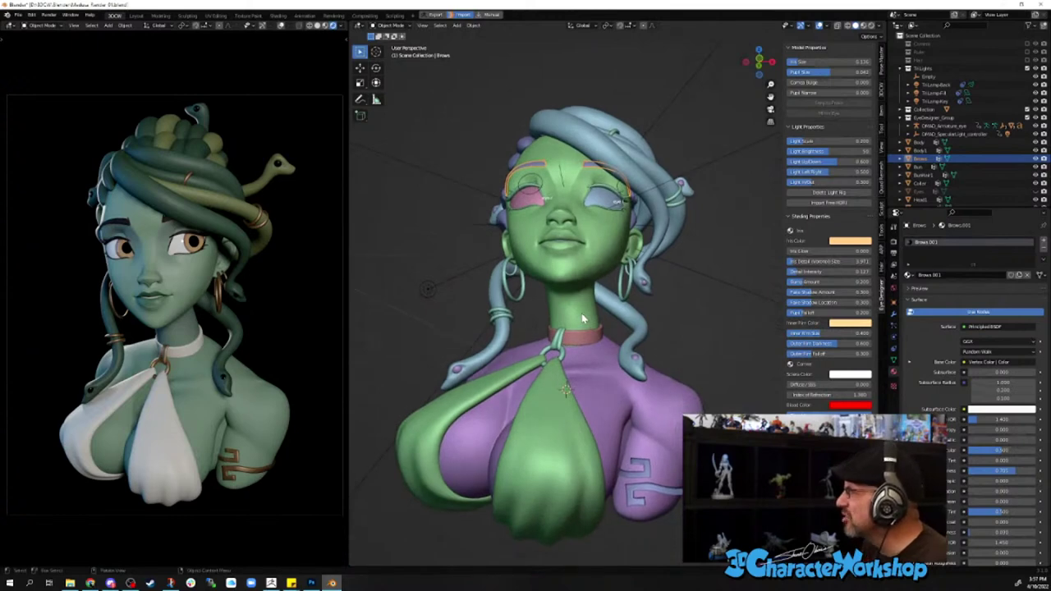
pyautogui.moveTo(581, 319); pyautogui.dragTo(482, 275, button='middle')
pyautogui.click(464, 276)
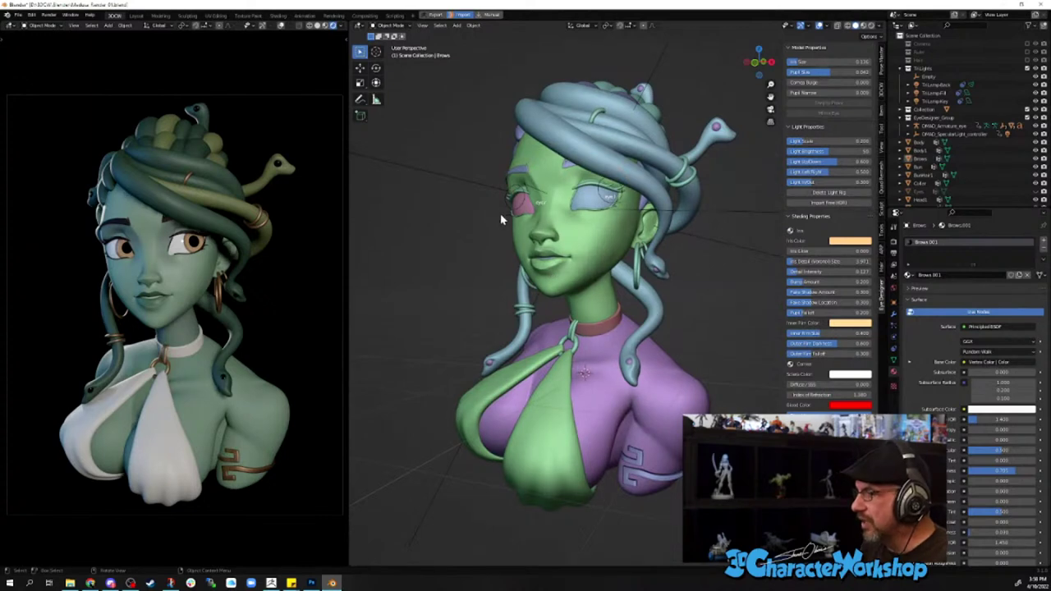
pyautogui.moveTo(500, 219); pyautogui.dragTo(538, 234, button='middle')
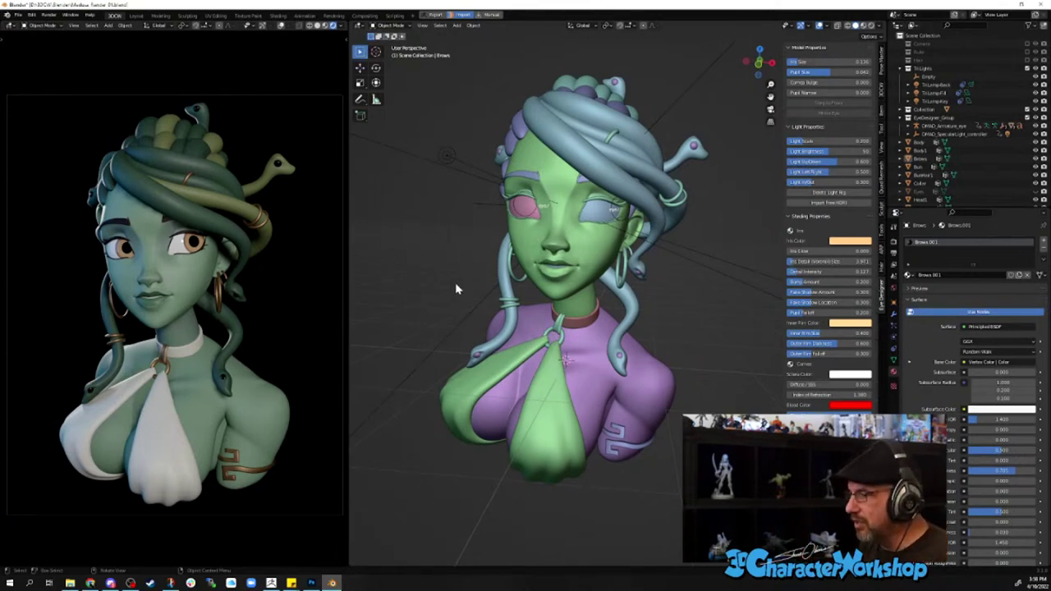
# - Select the TriLampKey area light and shift its colour from white to a pale warm cream
pyautogui.scroll(-5, 458, 290)
pyautogui.moveTo(678, 223); pyautogui.dragTo(530, 321, button='middle')
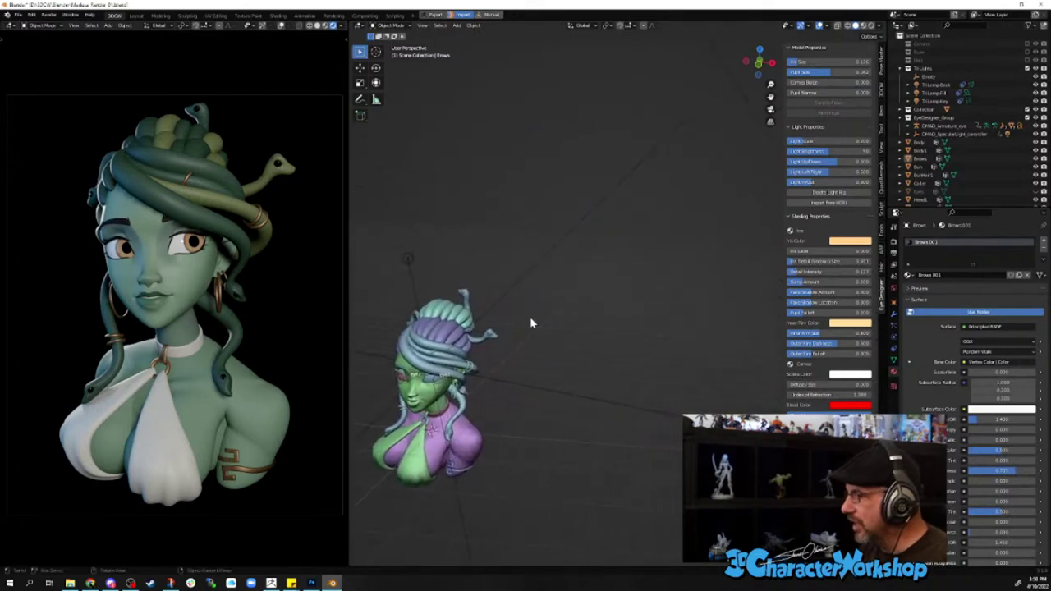
pyautogui.scroll(-3, 530, 321)
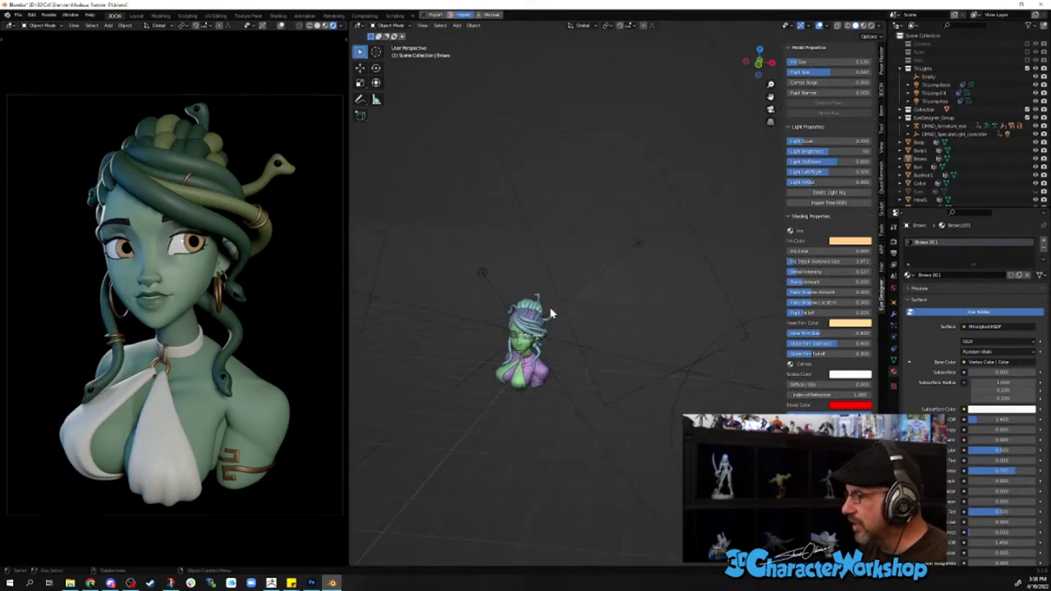
pyautogui.click(687, 228)
pyautogui.moveTo(665, 269); pyautogui.dragTo(682, 286, button='middle')
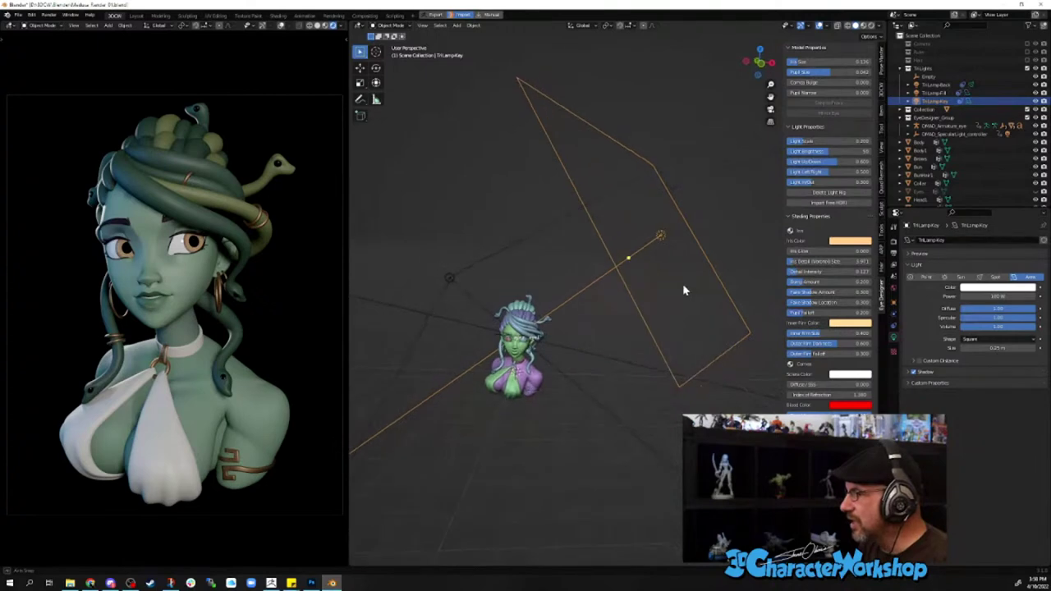
pyautogui.click(986, 289)
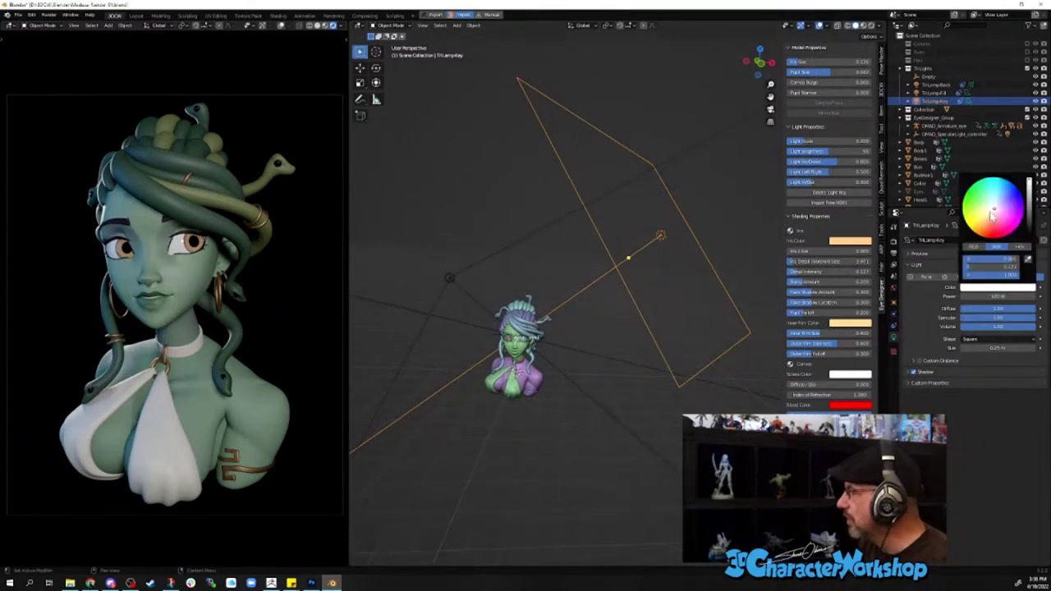
pyautogui.moveTo(992, 212); pyautogui.dragTo(992, 213)
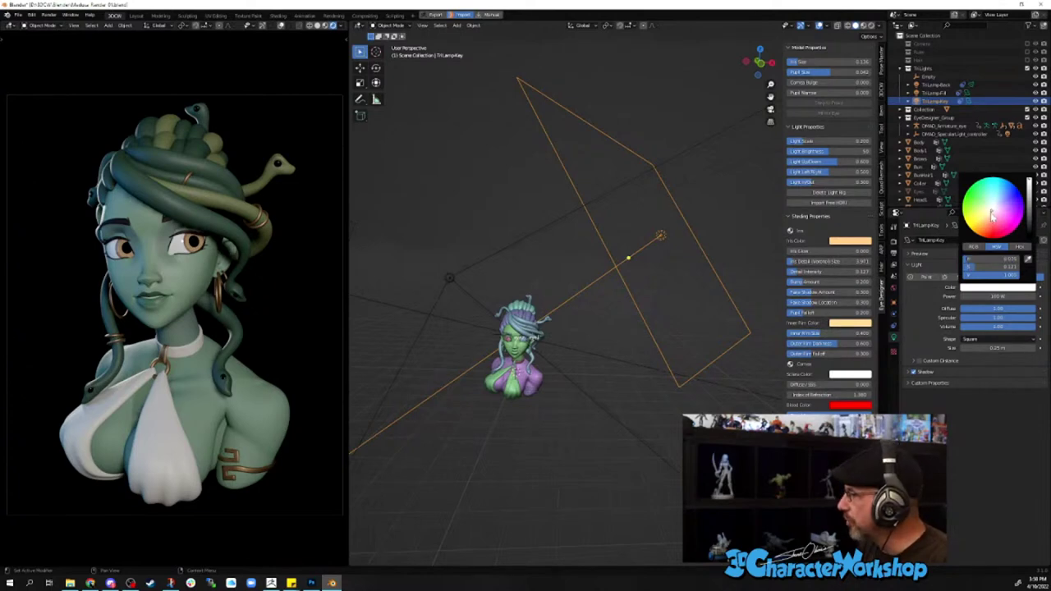
pyautogui.moveTo(991, 214); pyautogui.dragTo(990, 216)
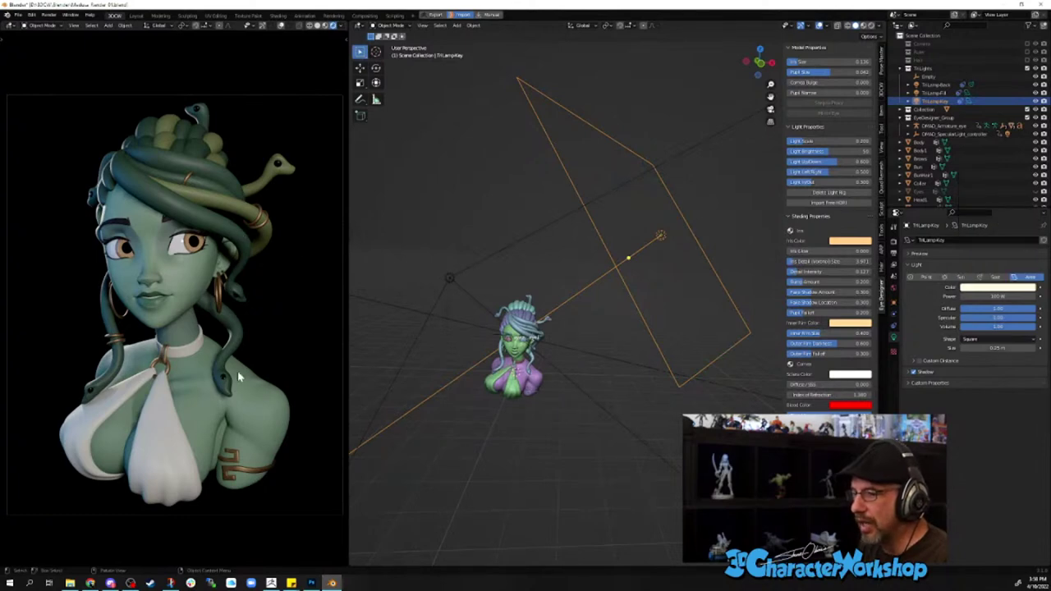
pyautogui.moveTo(593, 400); pyautogui.dragTo(600, 399, button='middle')
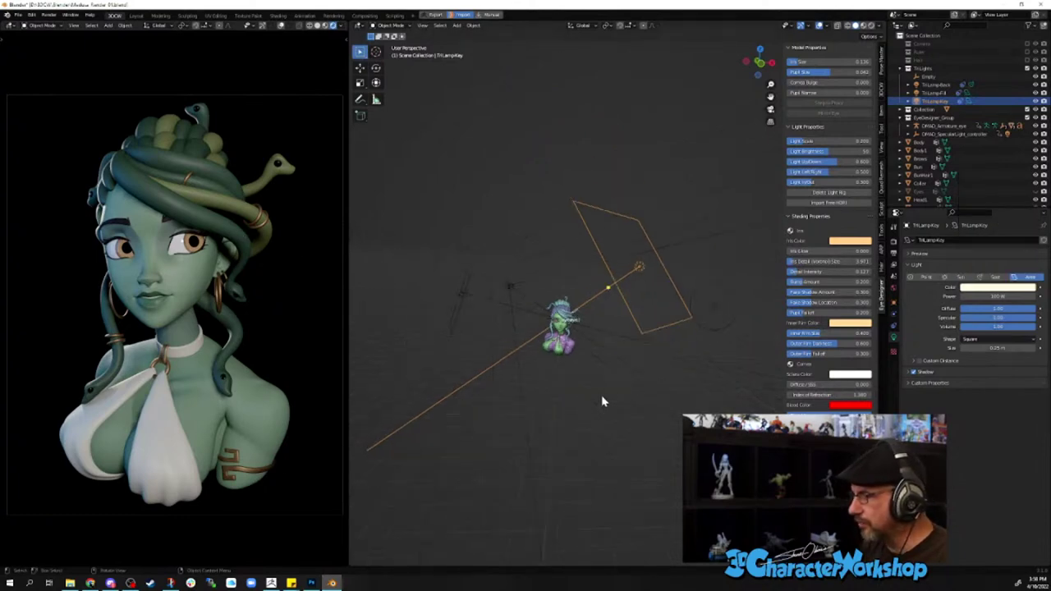
# - In the Shading workspace, connect the second Background node to the World Output Surface
pyautogui.click(278, 16)
pyautogui.scroll(-3, 611, 517)
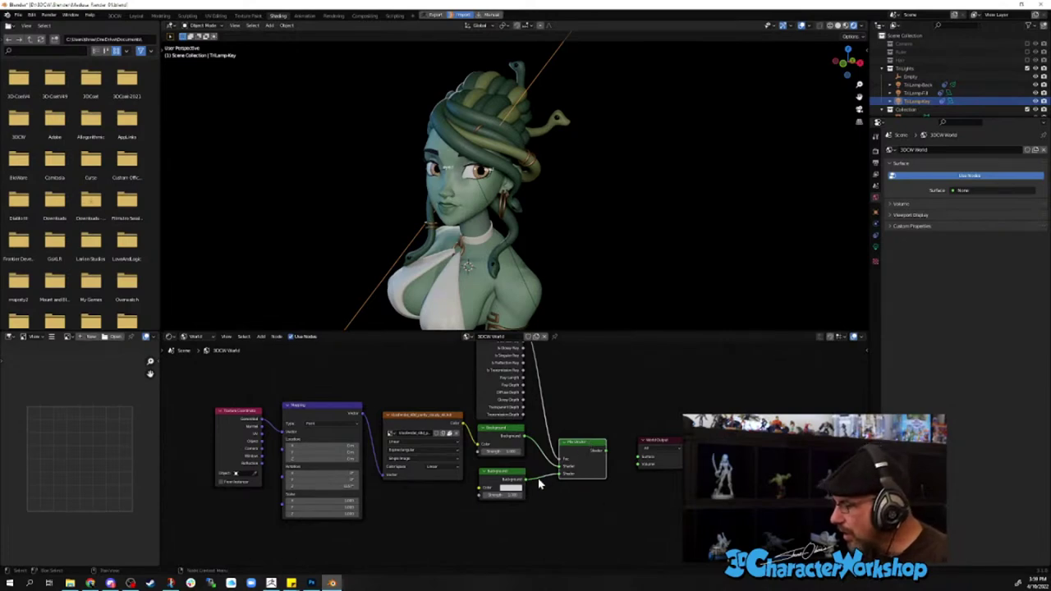
pyautogui.moveTo(509, 476); pyautogui.dragTo(557, 529)
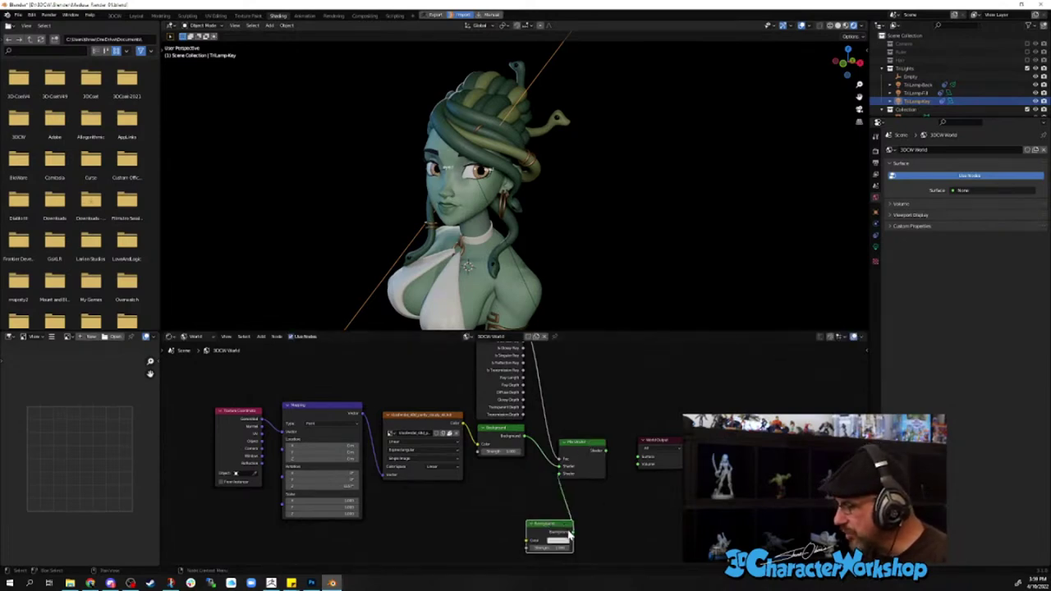
pyautogui.moveTo(559, 474); pyautogui.dragTo(639, 458)
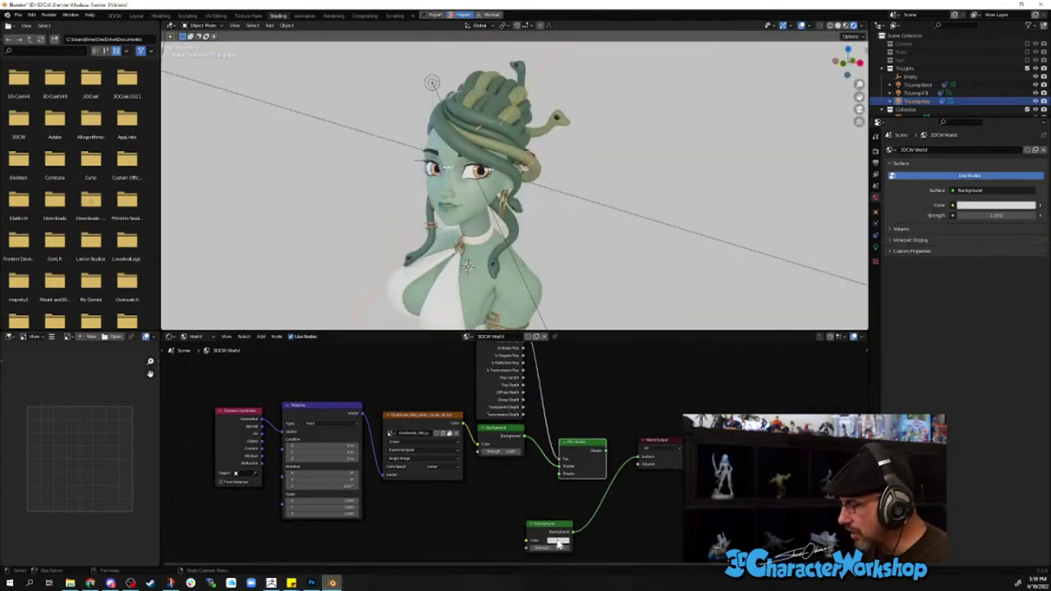
# - Tint the world background pink, then darken it to a deep purple
pyautogui.moveTo(562, 533); pyautogui.dragTo(529, 533)
pyautogui.scroll(1, 518, 509)
pyautogui.click(532, 535)
pyautogui.click(559, 448)
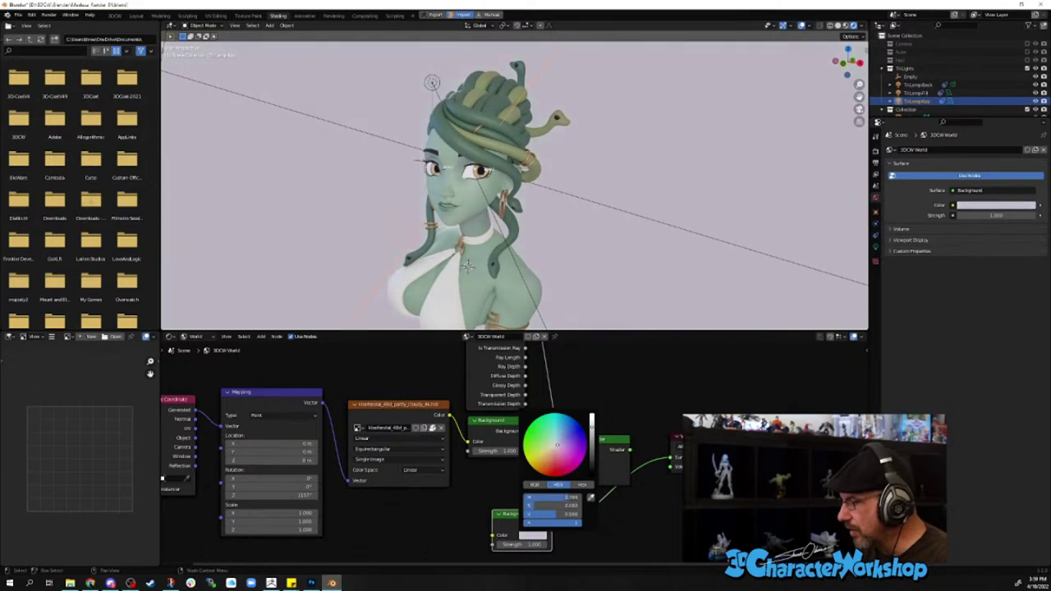
pyautogui.moveTo(558, 446); pyautogui.dragTo(559, 450)
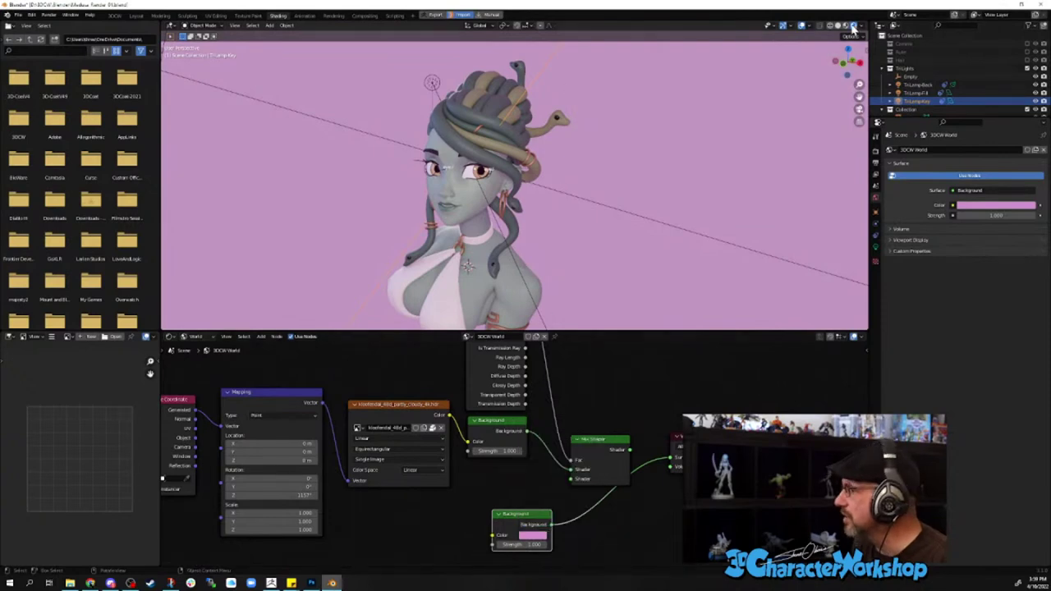
pyautogui.scroll(4, 458, 181)
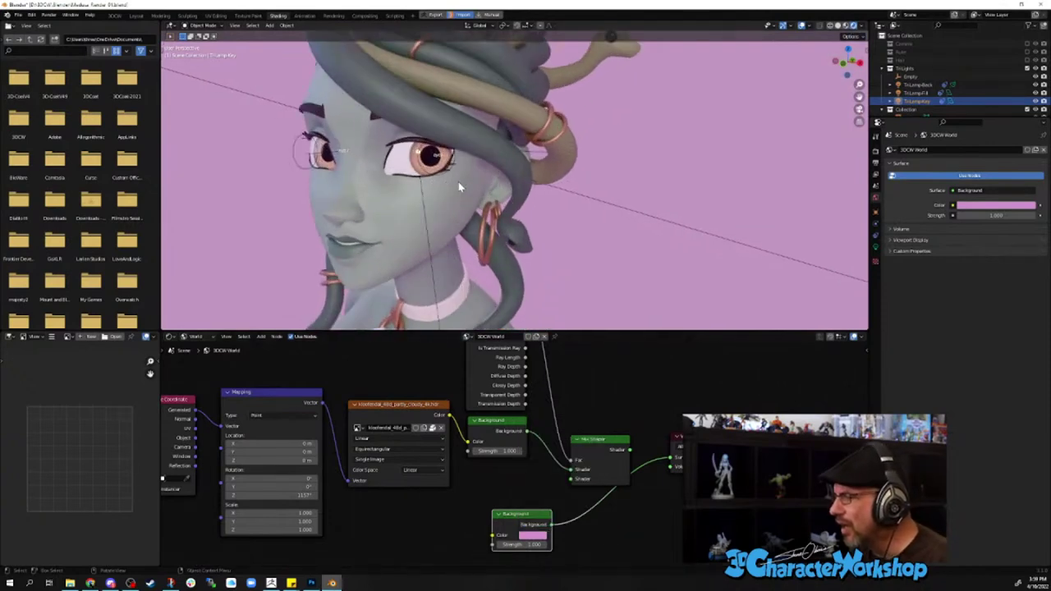
pyautogui.scroll(-4, 460, 189)
pyautogui.scroll(-1, 463, 201)
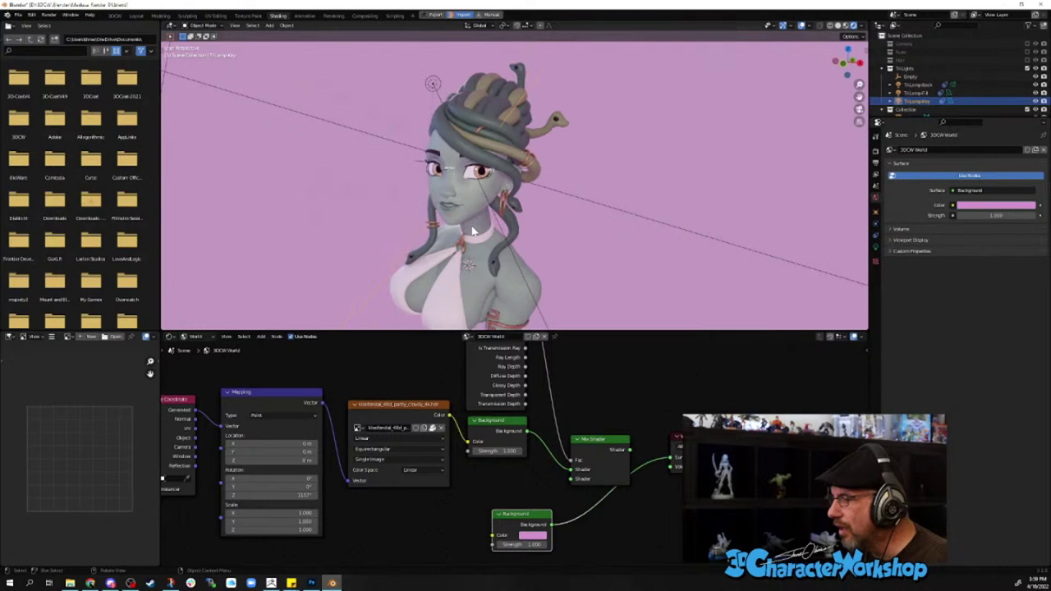
pyautogui.click(532, 535)
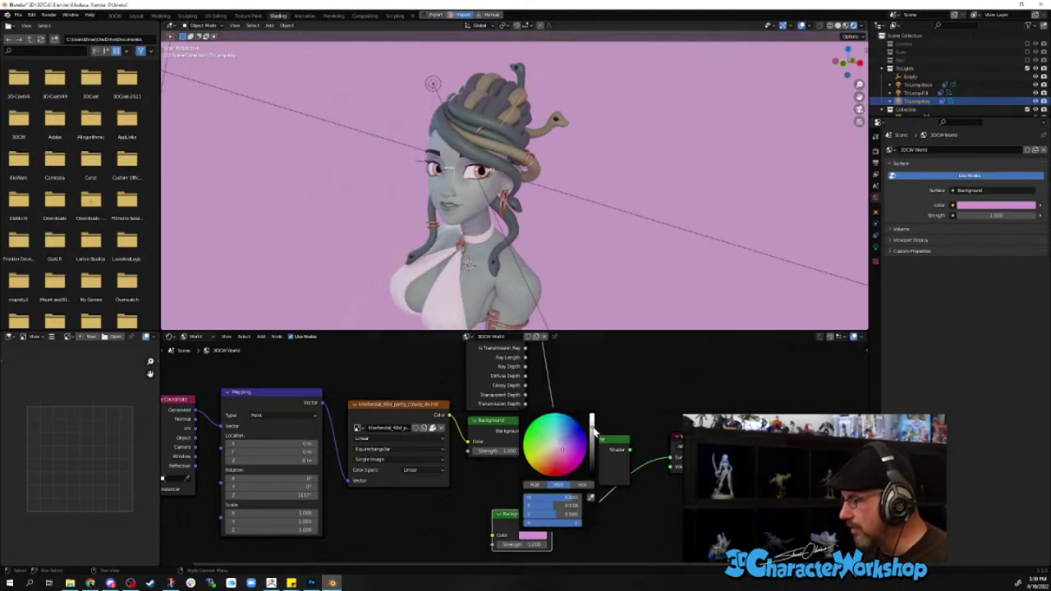
pyautogui.moveTo(593, 433); pyautogui.dragTo(592, 466)
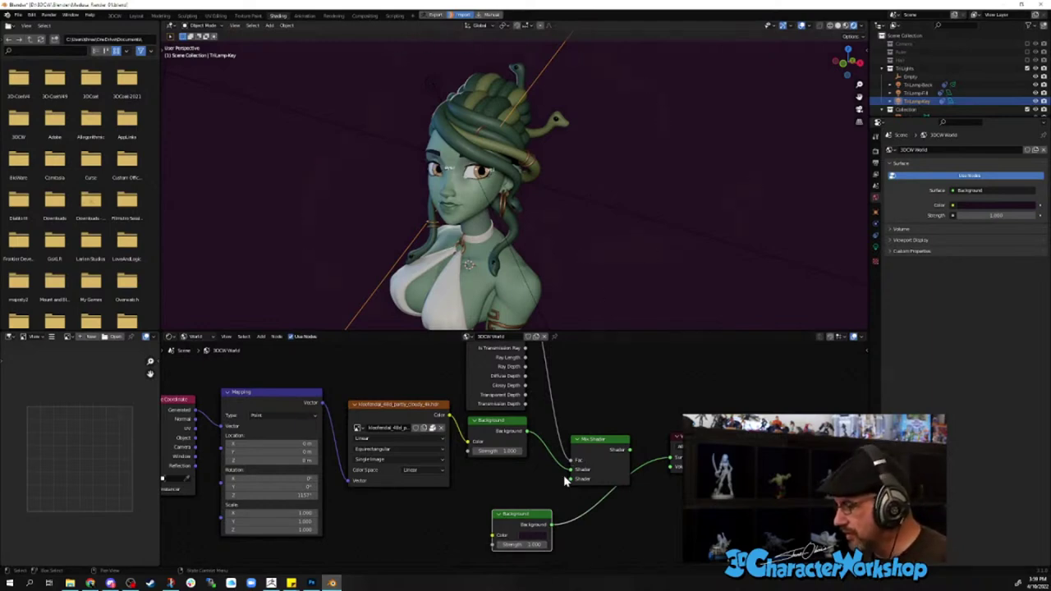
# - Move the lower Background node aside and raise its Strength to 5.300
pyautogui.click(542, 535)
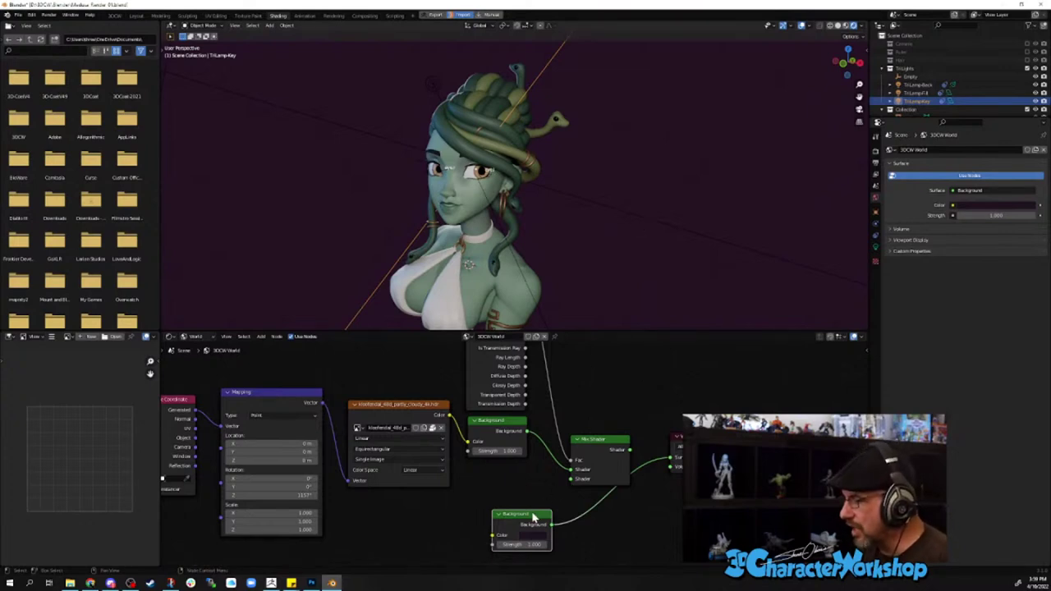
pyautogui.moveTo(534, 514); pyautogui.dragTo(611, 514)
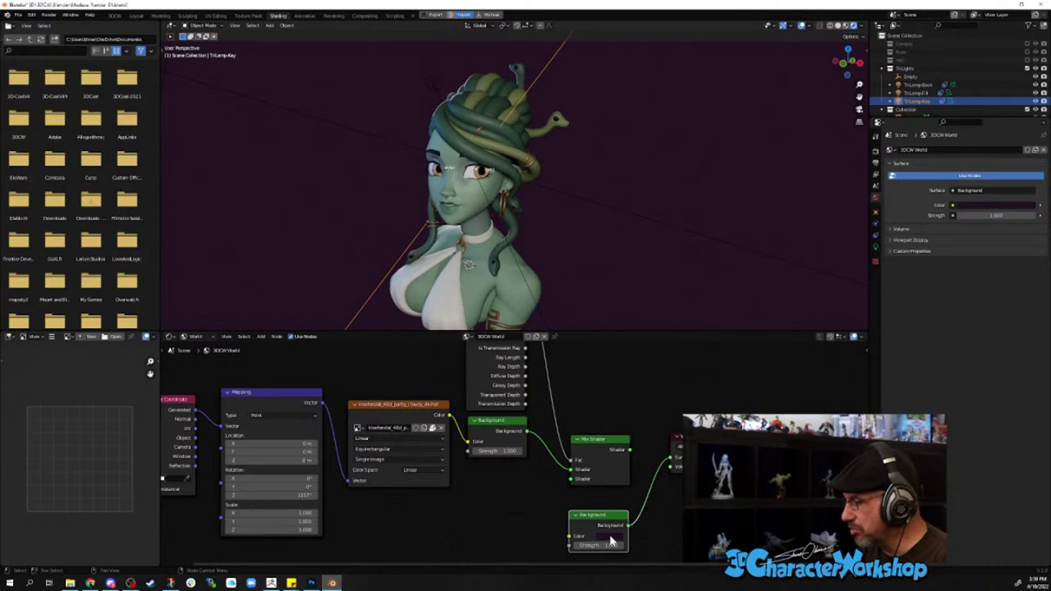
pyautogui.moveTo(597, 545); pyautogui.dragTo(575, 545)
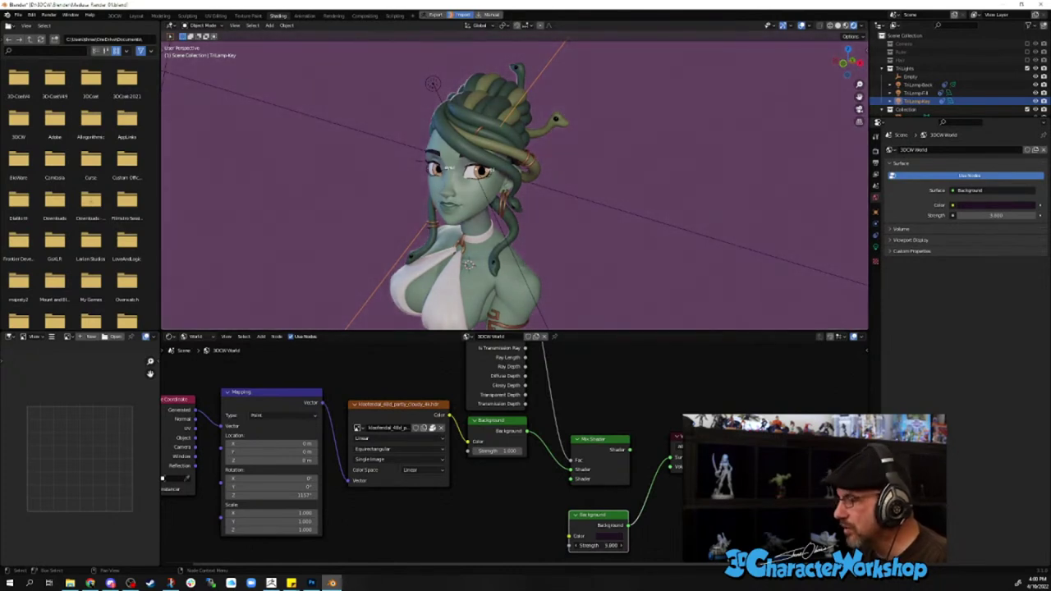
# - Set the Background node's Strength back to 1
pyautogui.scroll(-4, 644, 396)
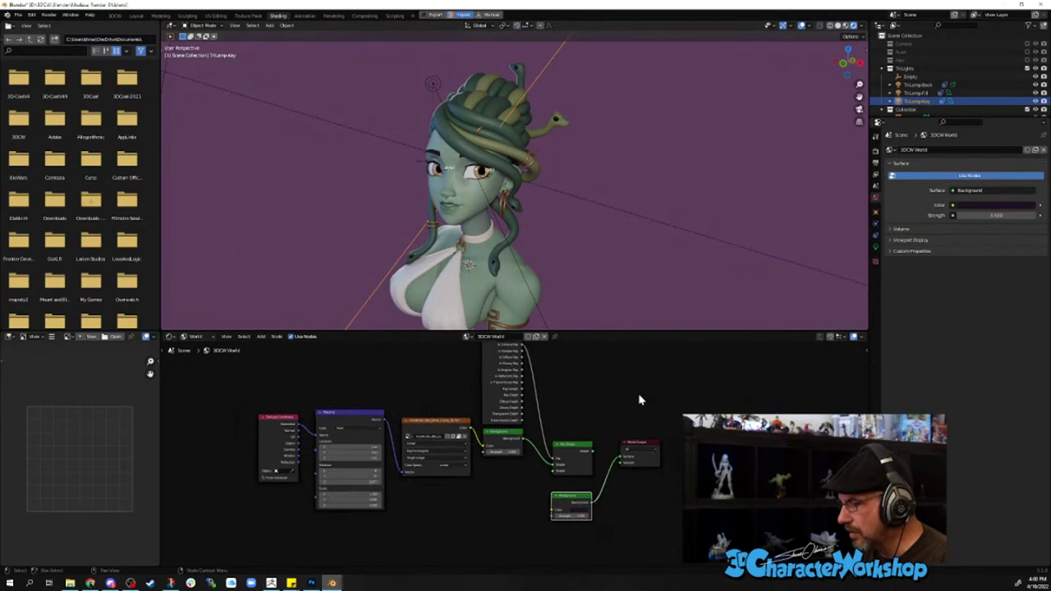
pyautogui.moveTo(619, 394)
pyautogui.mouseDown(button='middle')
pyautogui.moveTo(631, 394)
pyautogui.moveTo(628, 403)
pyautogui.mouseUp(button='middle')
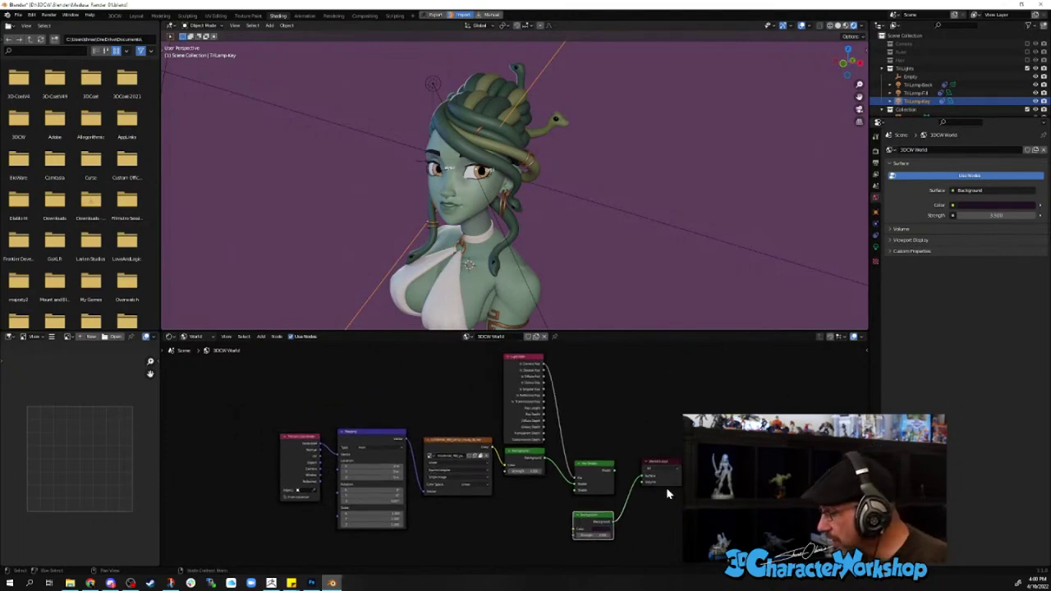
pyautogui.scroll(1, 631, 513)
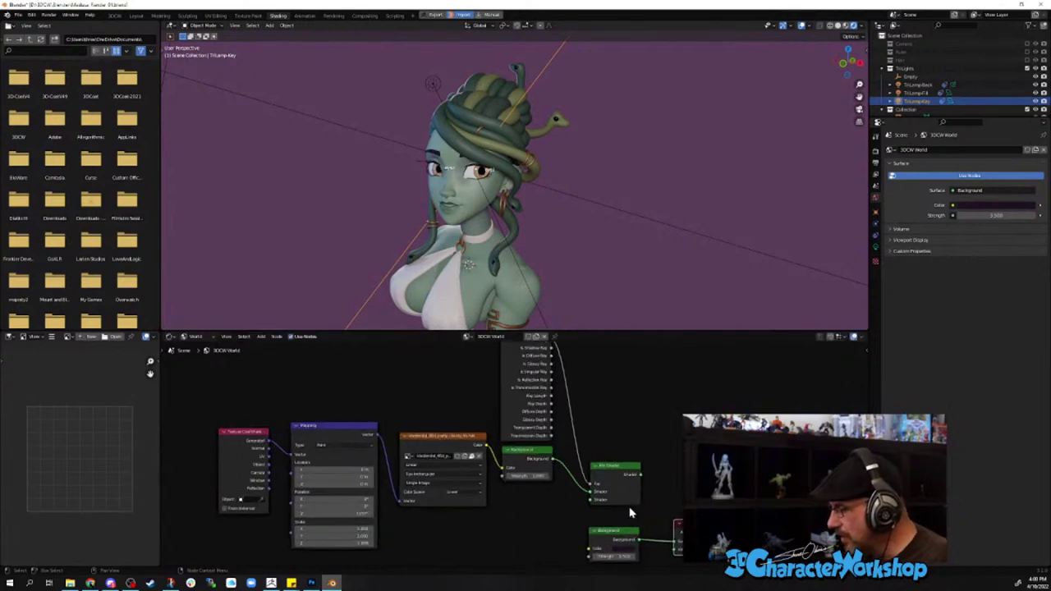
pyautogui.moveTo(678, 495); pyautogui.dragTo(603, 401, button='middle')
pyautogui.scroll(1, 595, 414)
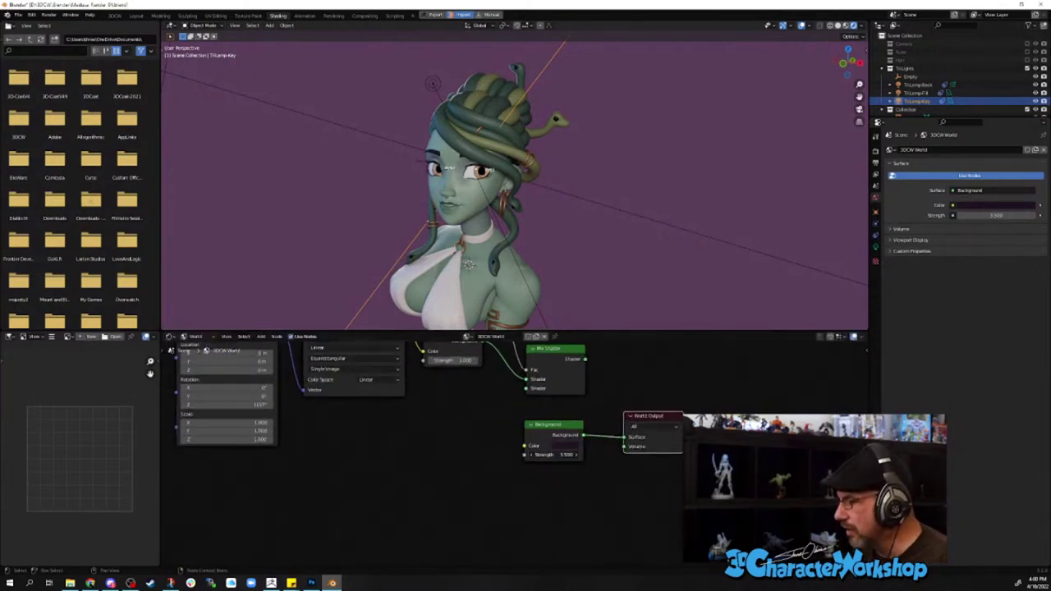
pyautogui.click(570, 452)
pyautogui.write('1')
pyautogui.press('Return')
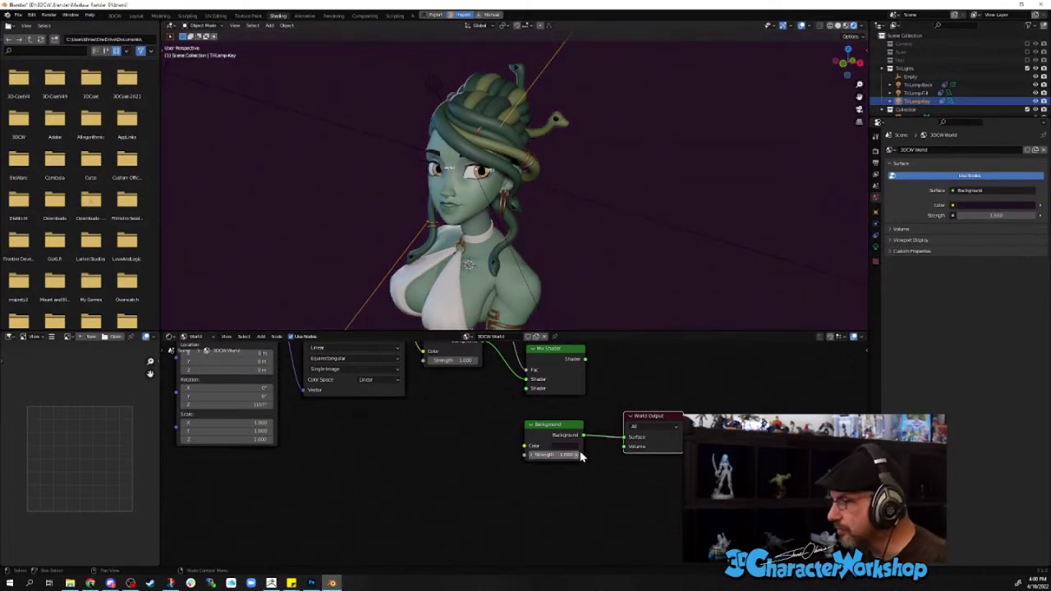
# - Brighten the world colour to bright pink, then darken it back to deep purple
pyautogui.click(563, 448)
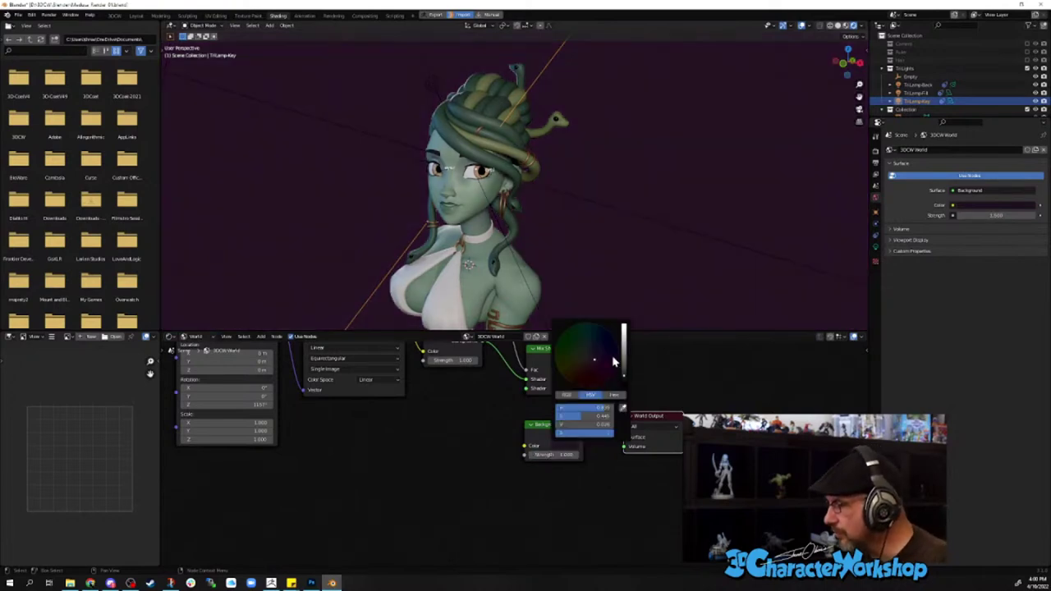
pyautogui.moveTo(623, 371); pyautogui.dragTo(623, 338)
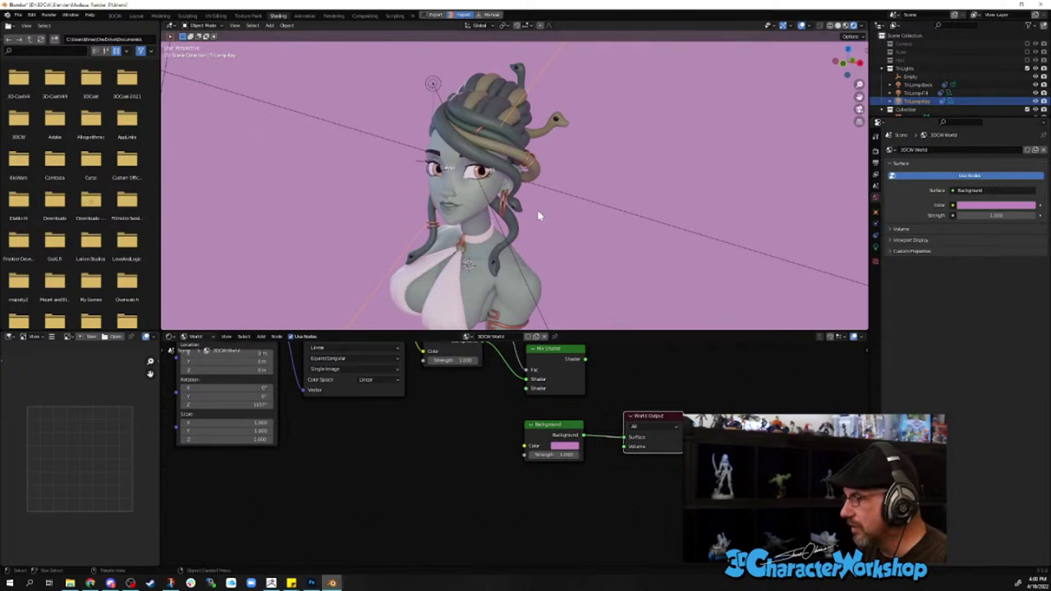
pyautogui.click(563, 448)
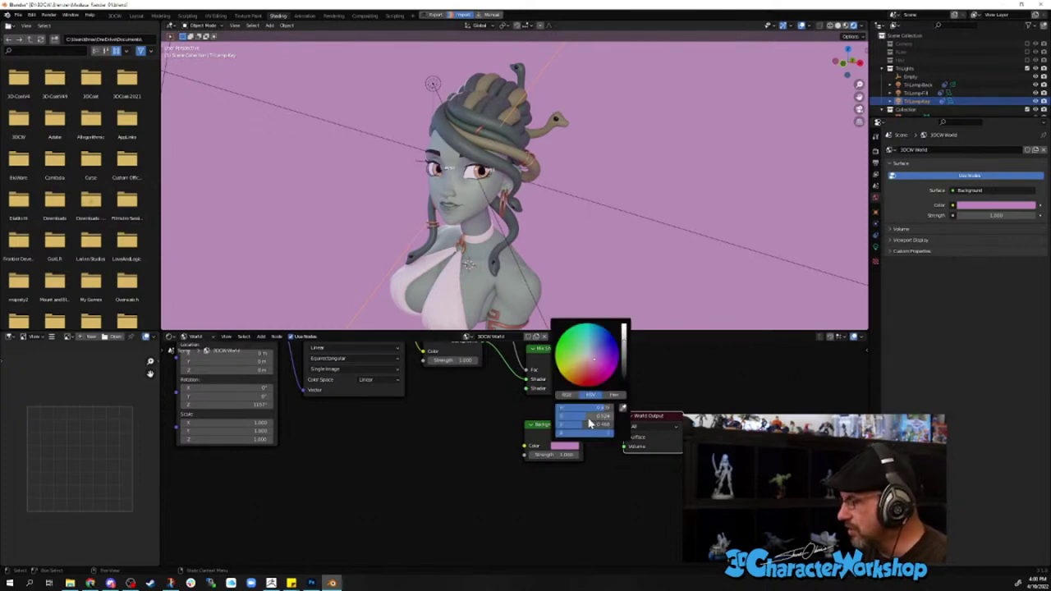
pyautogui.moveTo(624, 347); pyautogui.dragTo(624, 365)
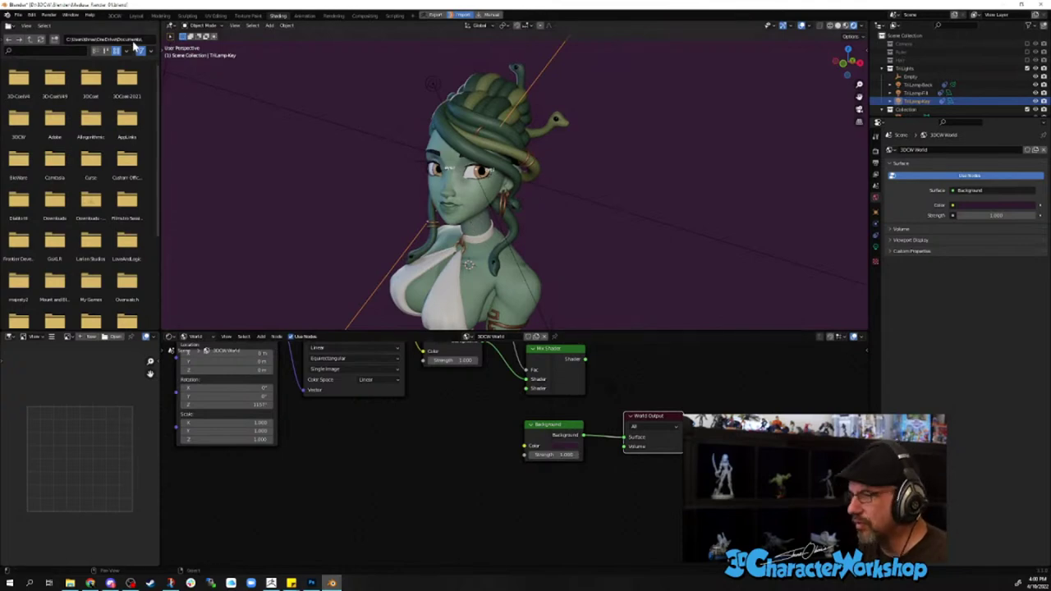
# - Switch to the 3DCW workspace, select the Medusa head mesh and frame it in view
pyautogui.click(116, 16)
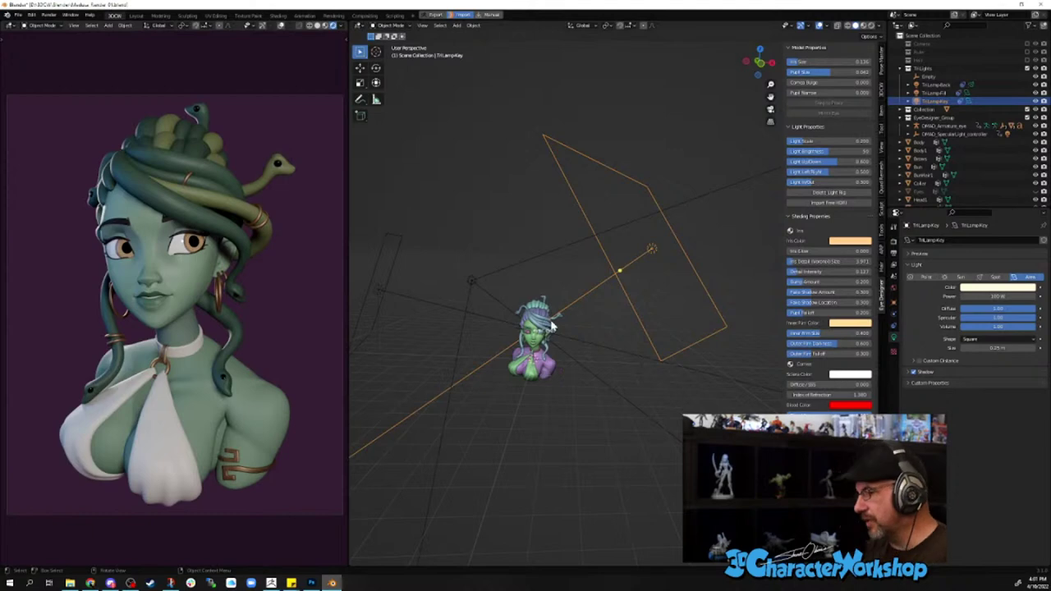
pyautogui.scroll(5, 552, 325)
pyautogui.moveTo(575, 331); pyautogui.dragTo(494, 331, button='middle')
pyautogui.scroll(4, 619, 326)
pyautogui.scroll(3, 541, 305)
pyautogui.click(488, 327)
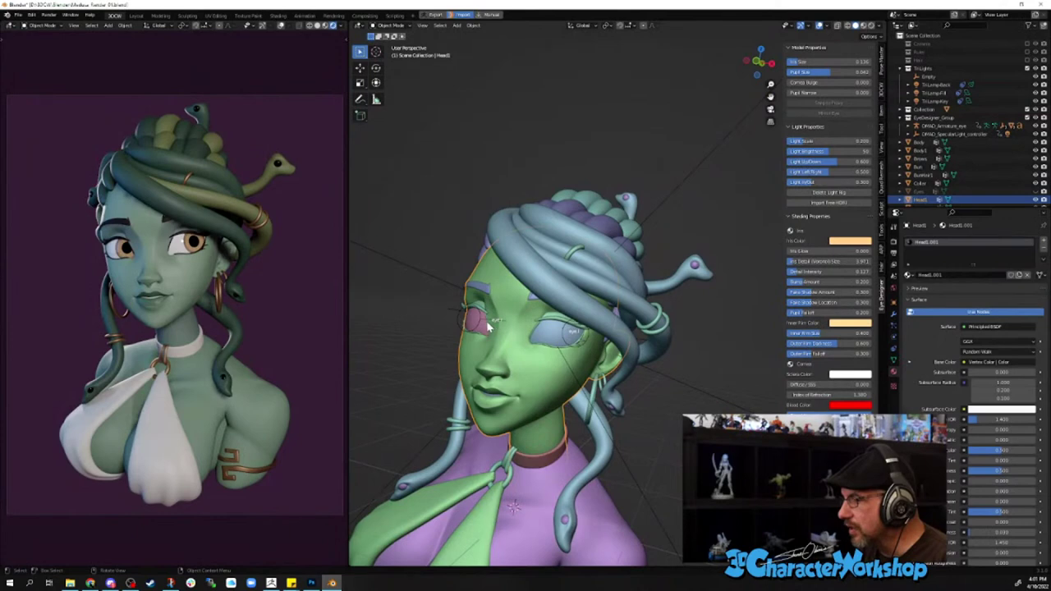
pyautogui.press('KP_Decimal')
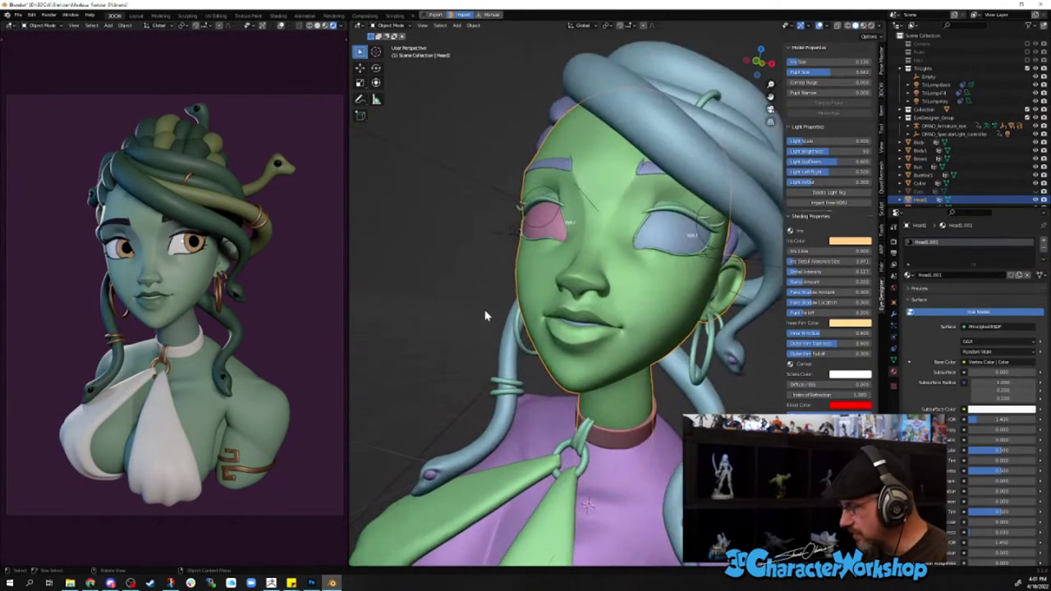
# - Orbit toward the eye and put the head mesh into Sculpt Mode
pyautogui.moveTo(526, 316); pyautogui.dragTo(566, 308, button='middle')
pyautogui.scroll(5, 566, 308)
pyautogui.scroll(-3, 490, 304)
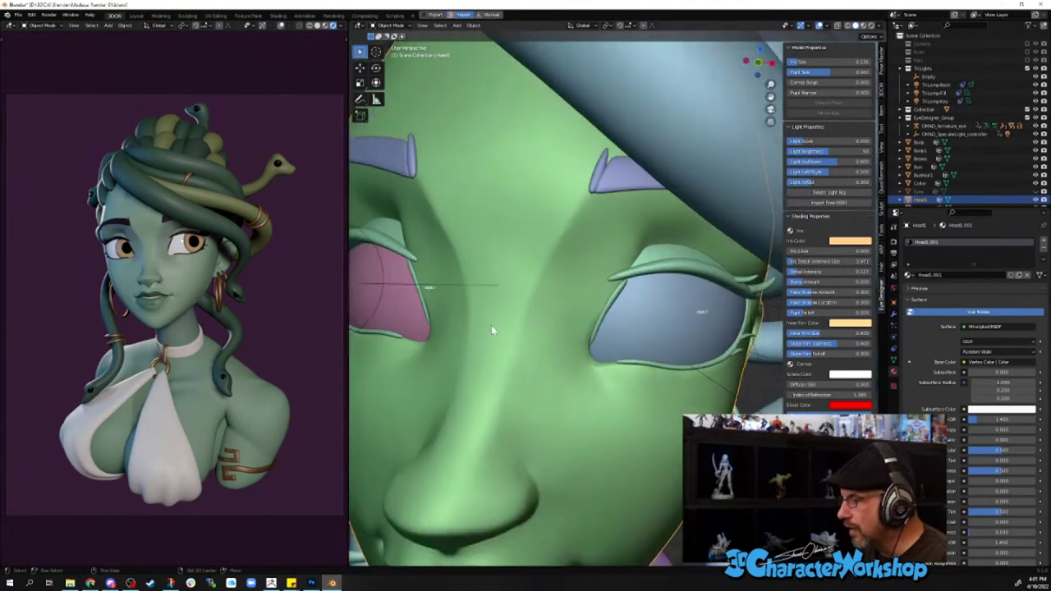
pyautogui.moveTo(491, 325); pyautogui.dragTo(537, 355, button='middle')
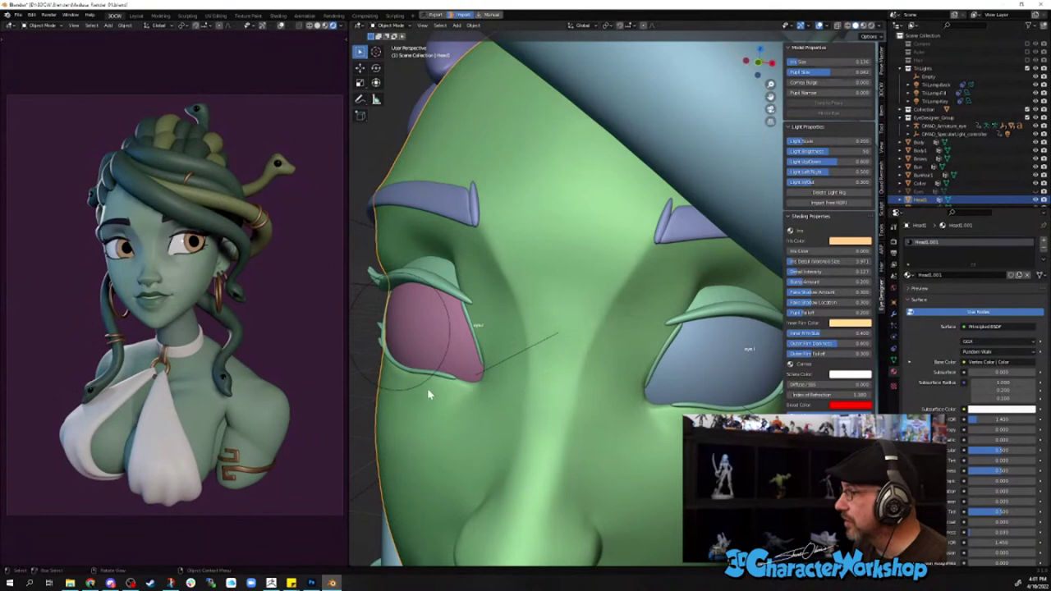
pyautogui.hotkey('ctrl', 'Tab')
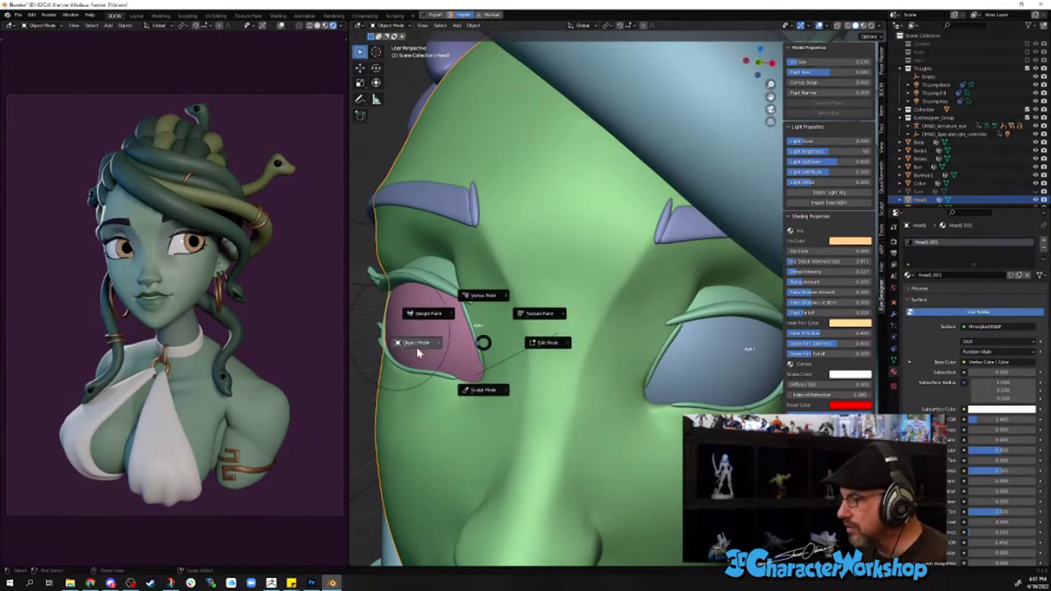
pyautogui.click(482, 390)
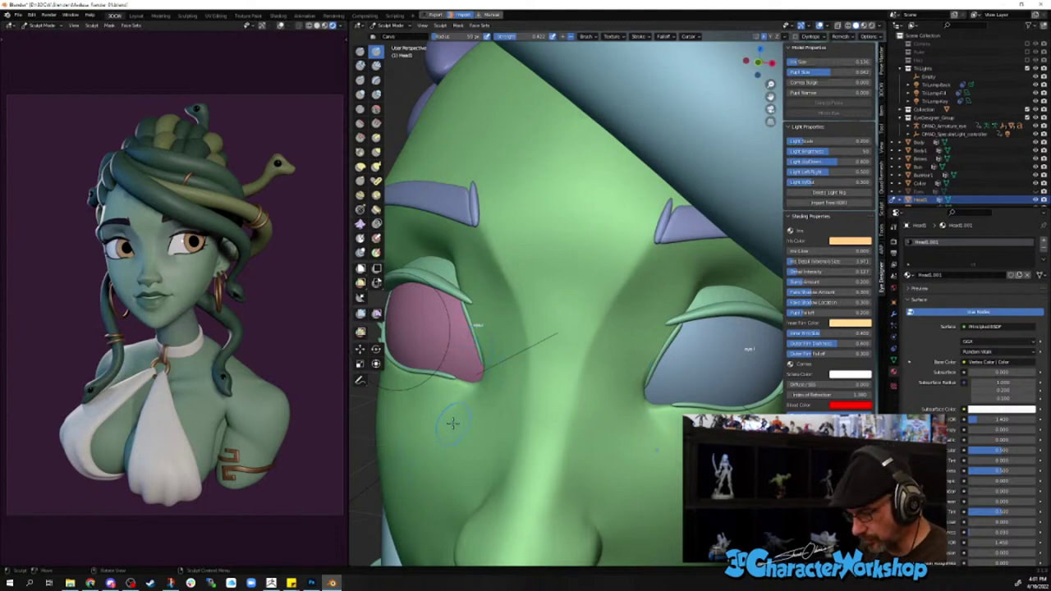
# - Choose the Grab brush with a larger radius and set the preview to Solid shading
pyautogui.press('g')
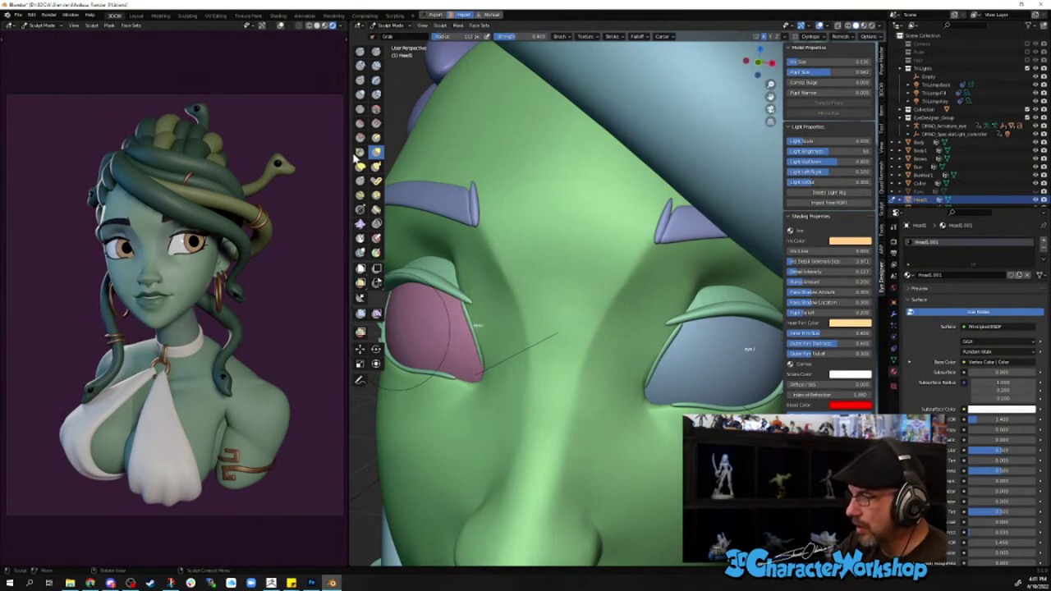
pyautogui.click(317, 25)
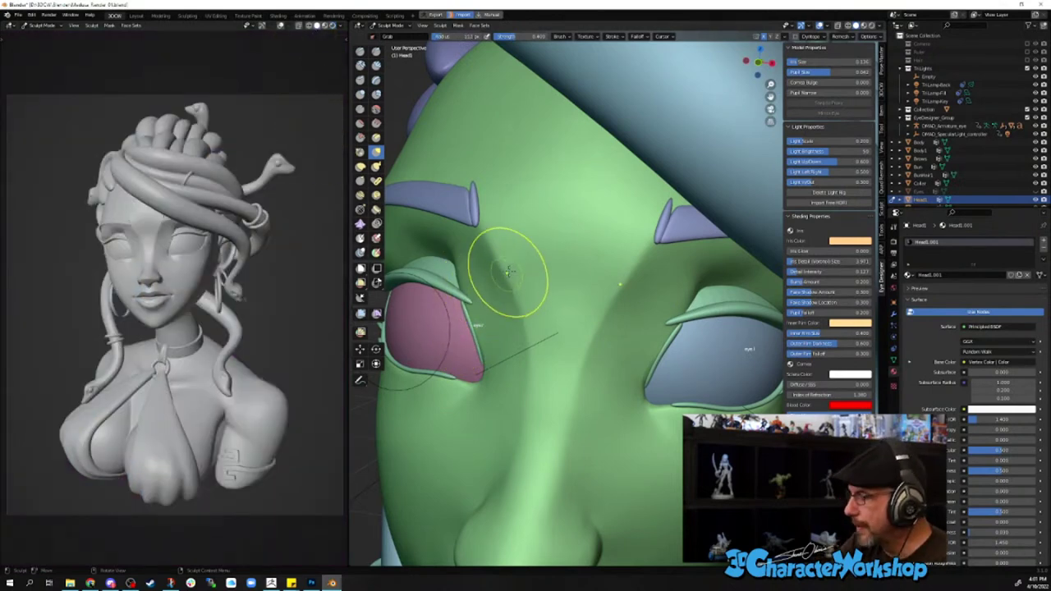
pyautogui.press('f')
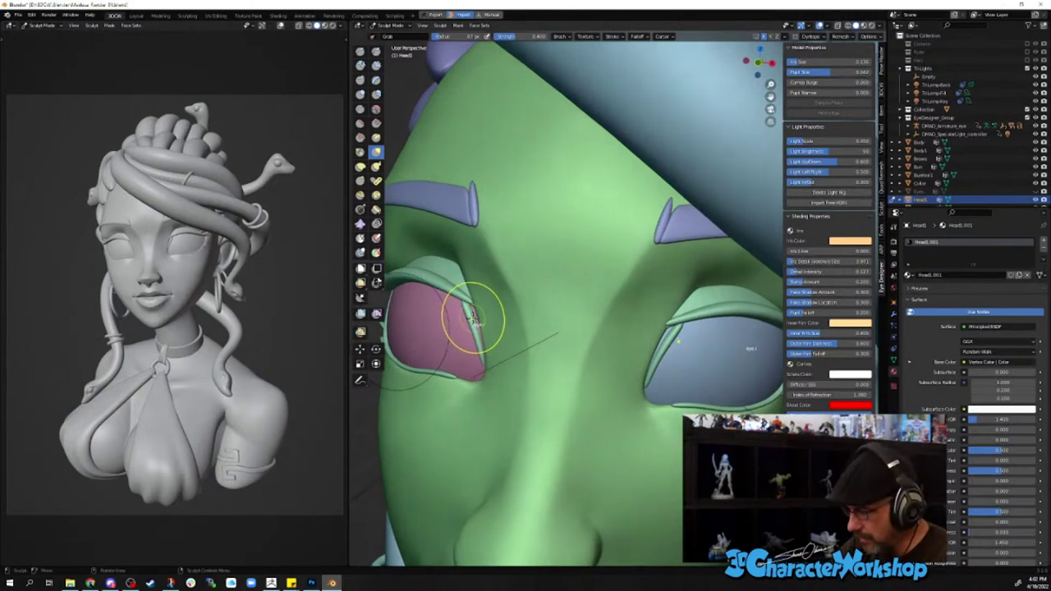
# - Switch sculpting to the Lashes mesh and grab the eyelash into a better shape
pyautogui.press('alt')
pyautogui.hotkey('alt', 'q')
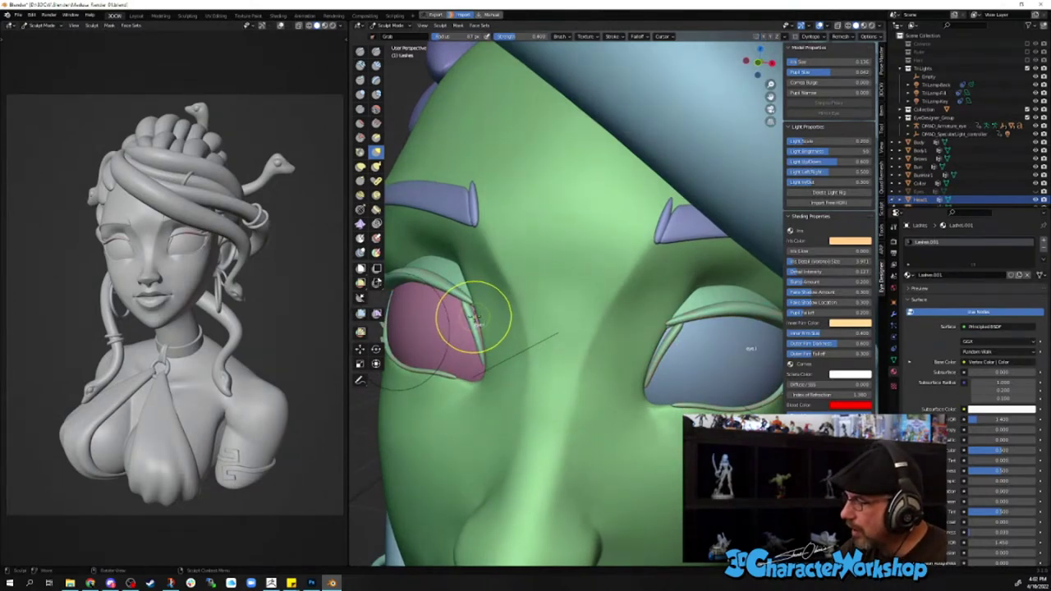
pyautogui.moveTo(472, 314)
pyautogui.mouseDown()
pyautogui.moveTo(477, 321)
pyautogui.moveTo(481, 305)
pyautogui.moveTo(470, 310)
pyautogui.mouseUp()
pyautogui.moveTo(470, 311)
pyautogui.mouseDown(button='middle')
pyautogui.moveTo(492, 303)
pyautogui.moveTo(474, 305)
pyautogui.mouseUp(button='middle')
pyautogui.moveTo(478, 307); pyautogui.dragTo(472, 309)
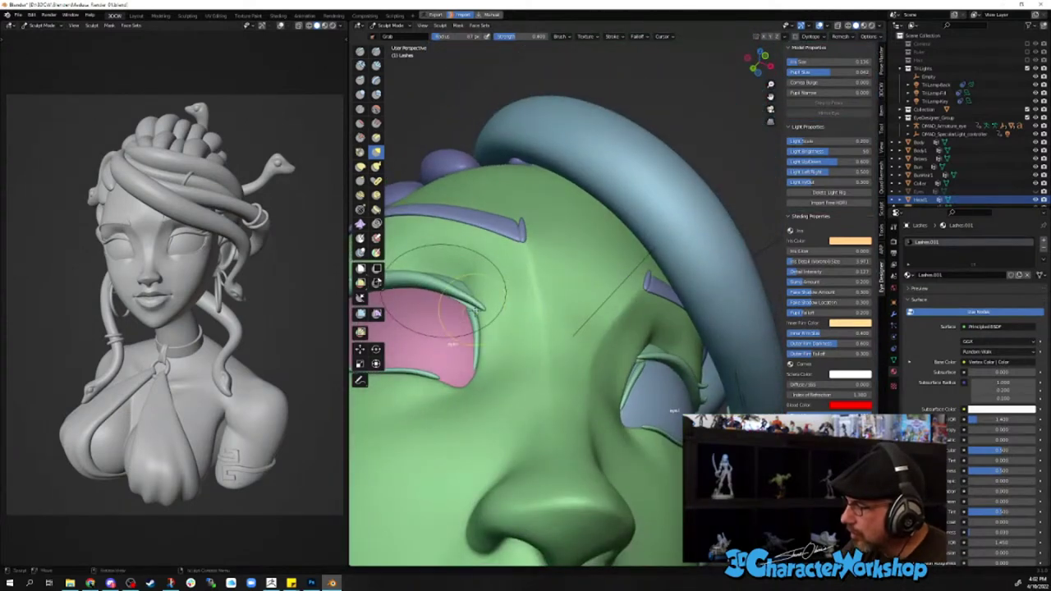
# - Enable Tris AutoMask in the 3D Character Workshop sidebar
pyautogui.click(881, 87)
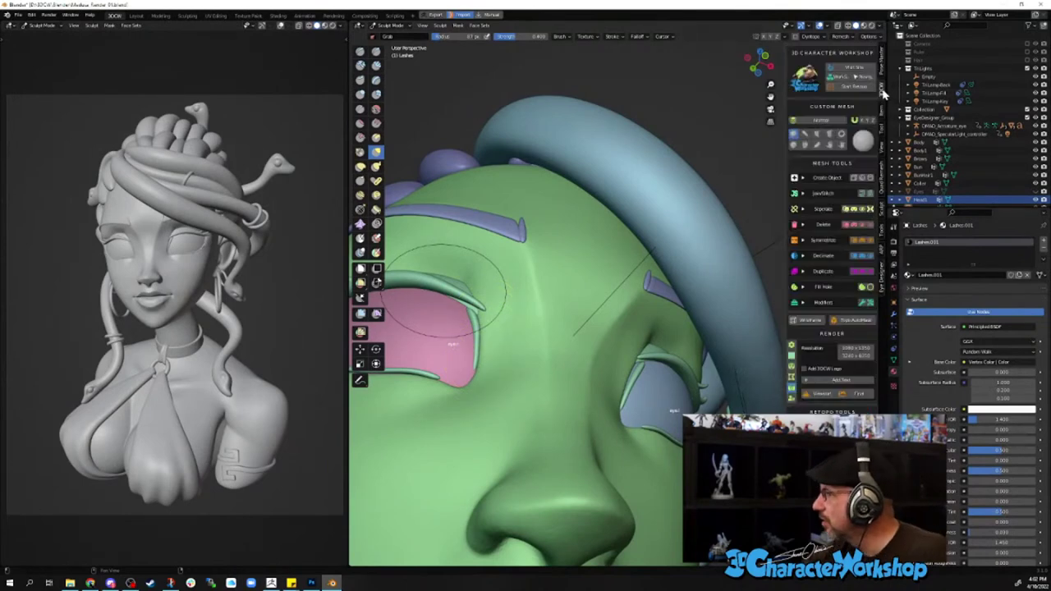
pyautogui.click(857, 320)
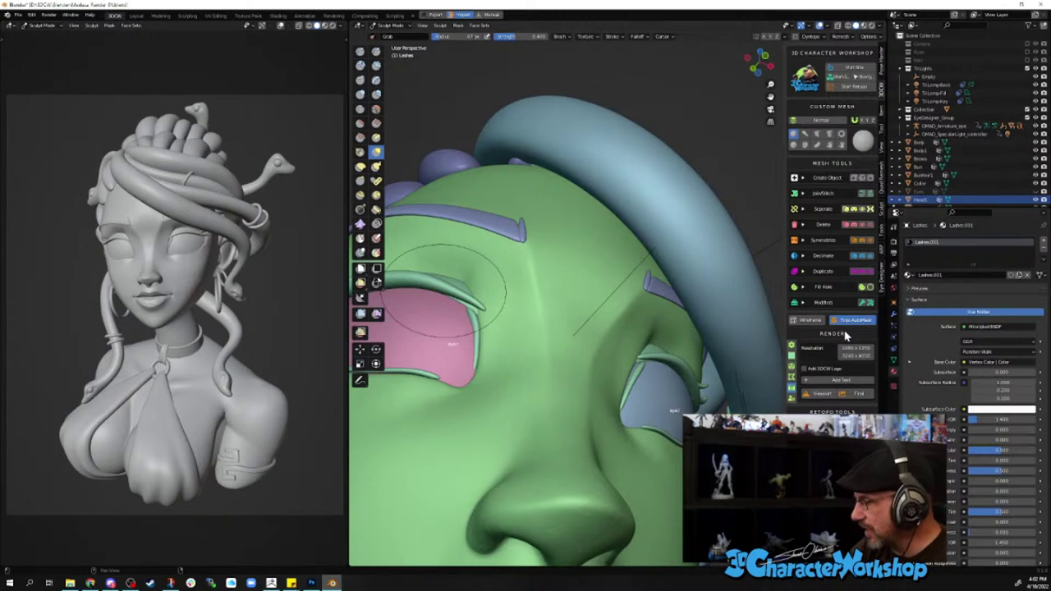
pyautogui.moveTo(521, 304); pyautogui.dragTo(556, 246, button='middle')
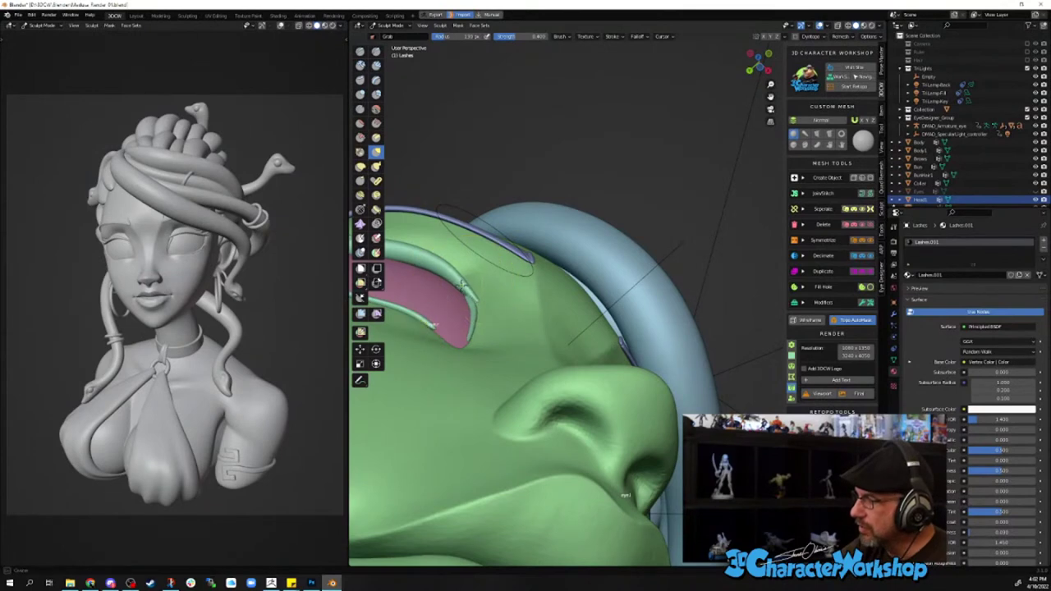
pyautogui.moveTo(483, 298)
pyautogui.mouseDown(button='middle')
pyautogui.moveTo(477, 281)
pyautogui.moveTo(484, 321)
pyautogui.moveTo(507, 312)
pyautogui.moveTo(503, 370)
pyautogui.moveTo(544, 335)
pyautogui.moveTo(555, 357)
pyautogui.moveTo(542, 353)
pyautogui.mouseUp(button='middle')
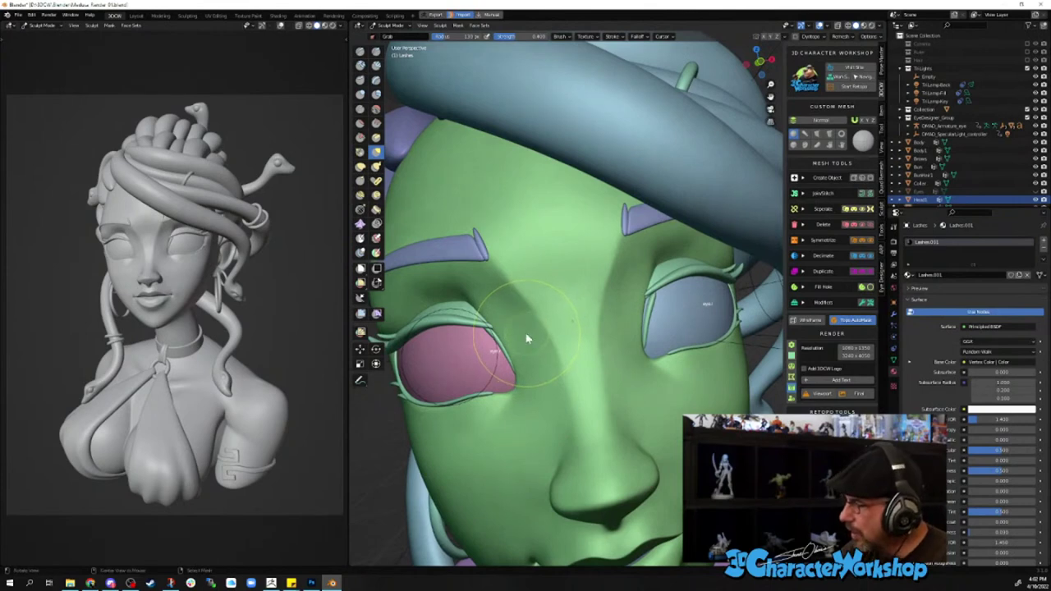
# - Alternate sculpting between Head1 and Lashes, pulling the eyelash around both eyes
pyautogui.hotkey('alt', 'q')
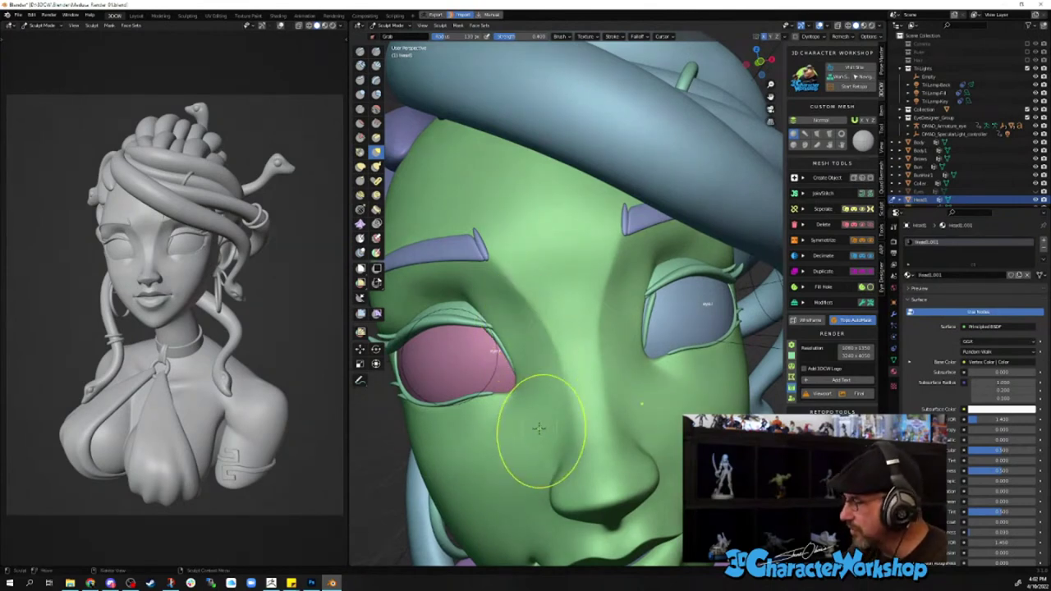
pyautogui.moveTo(550, 434)
pyautogui.mouseDown(button='middle')
pyautogui.moveTo(505, 449)
pyautogui.moveTo(544, 410)
pyautogui.mouseUp(button='middle')
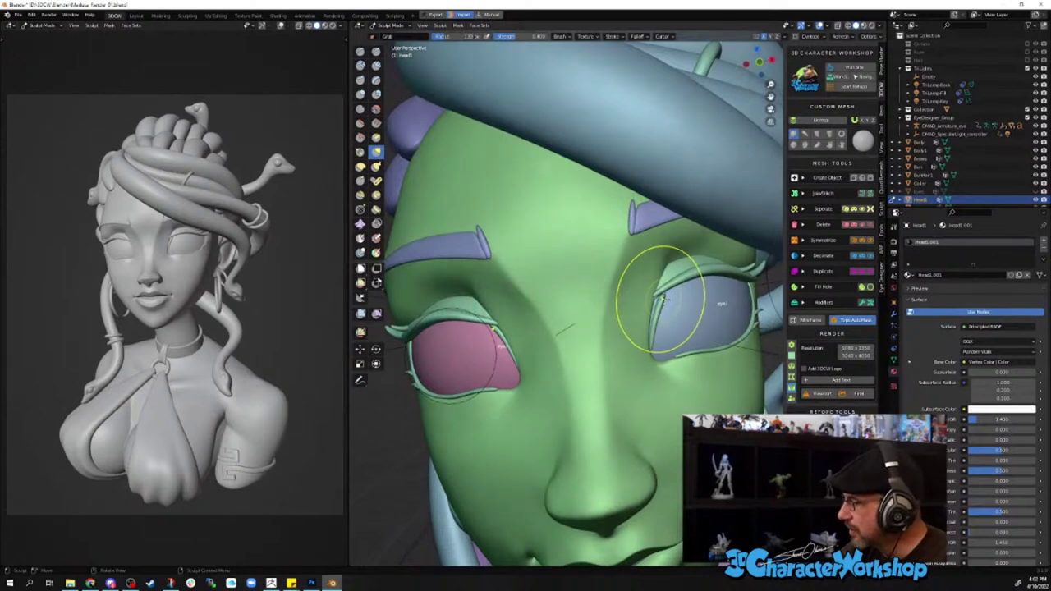
pyautogui.moveTo(669, 302); pyautogui.dragTo(668, 312, button='middle')
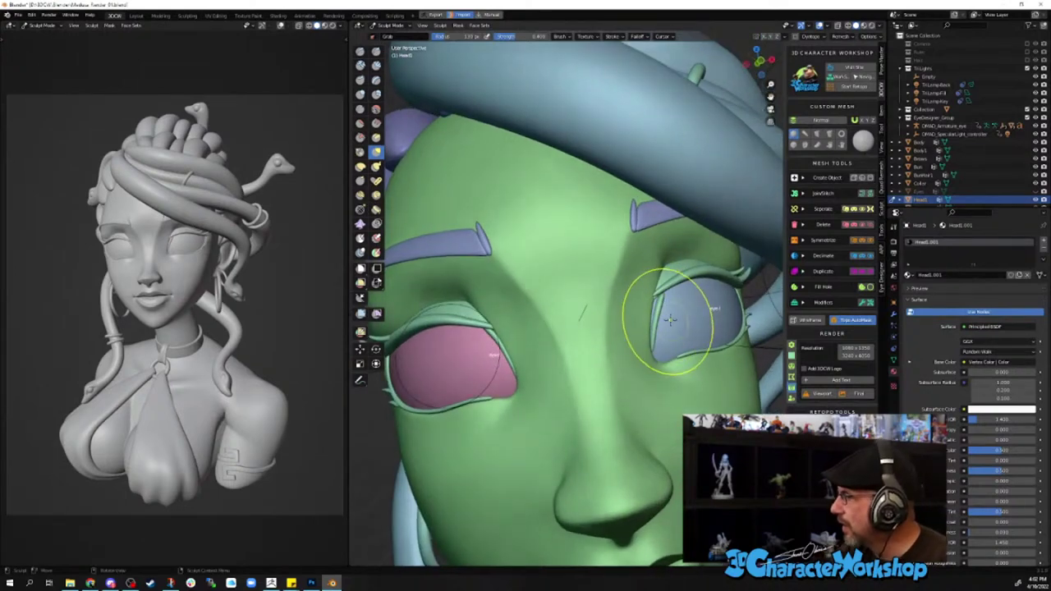
pyautogui.moveTo(649, 306)
pyautogui.mouseDown(button='middle')
pyautogui.moveTo(669, 299)
pyautogui.moveTo(669, 279)
pyautogui.moveTo(654, 309)
pyautogui.mouseUp(button='middle')
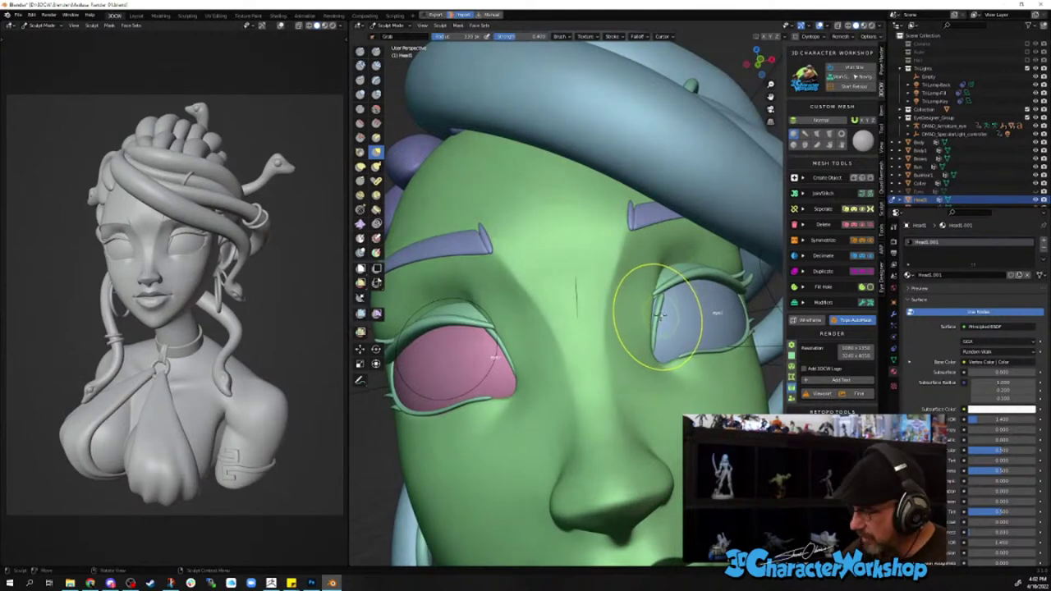
pyautogui.press('alt')
pyautogui.hotkey('alt', 'q')
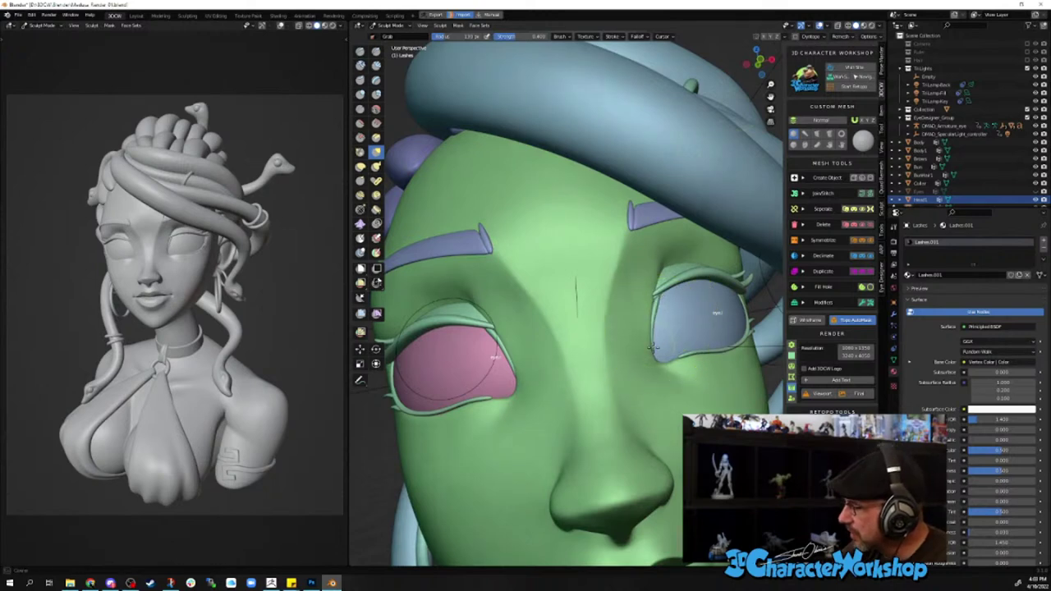
pyautogui.moveTo(657, 299)
pyautogui.mouseDown(button='middle')
pyautogui.moveTo(640, 279)
pyautogui.moveTo(630, 299)
pyautogui.mouseUp(button='middle')
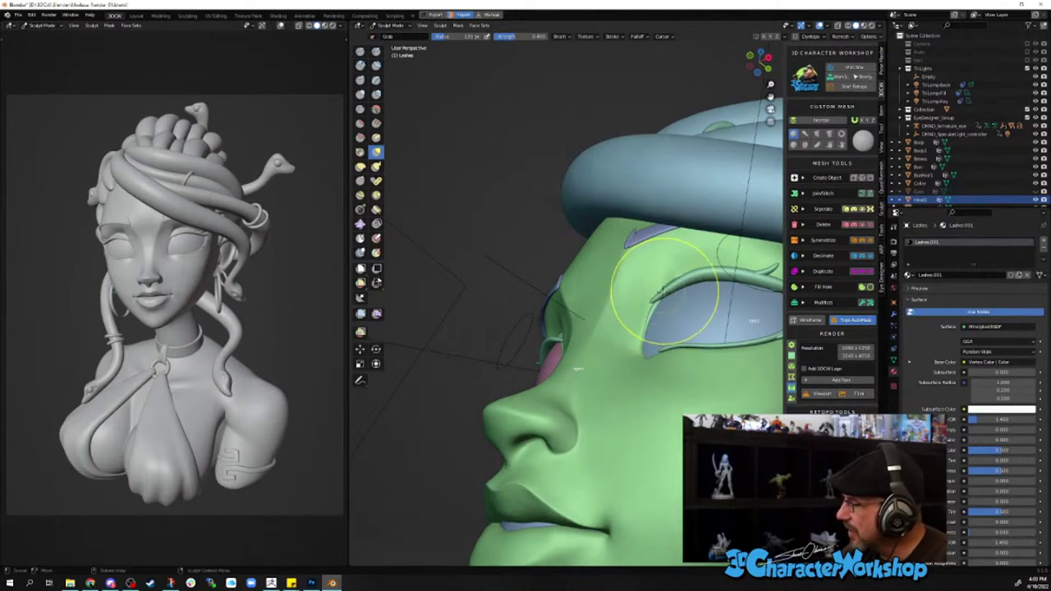
pyautogui.moveTo(665, 293)
pyautogui.mouseDown(button='middle')
pyautogui.moveTo(502, 345)
pyautogui.moveTo(493, 378)
pyautogui.mouseUp(button='middle')
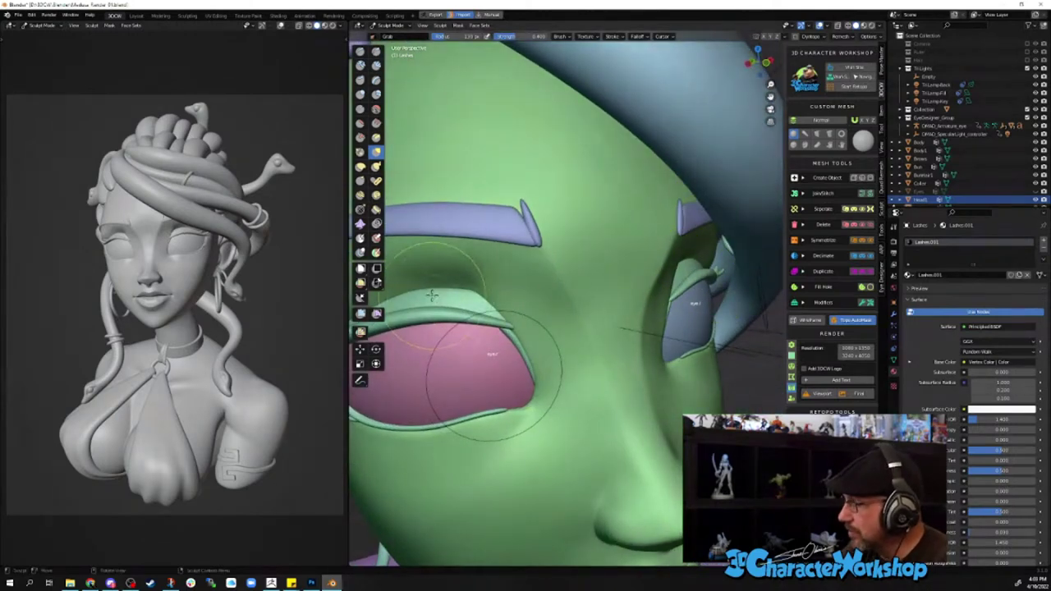
pyautogui.moveTo(435, 283)
pyautogui.mouseDown(button='middle')
pyautogui.moveTo(686, 373)
pyautogui.moveTo(704, 297)
pyautogui.moveTo(481, 353)
pyautogui.moveTo(654, 339)
pyautogui.mouseUp(button='middle')
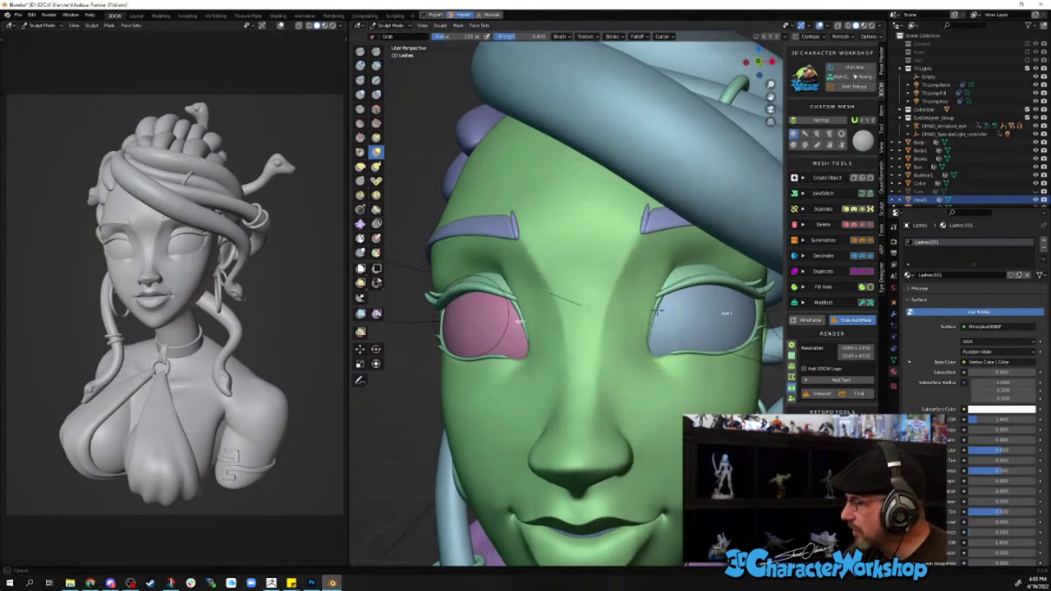
# - Switch sculpting back to Head1 and smooth the eye corner with Shift
pyautogui.moveTo(657, 306)
pyautogui.mouseDown(button='middle')
pyautogui.moveTo(693, 324)
pyautogui.moveTo(680, 333)
pyautogui.mouseUp(button='middle')
pyautogui.moveTo(694, 326); pyautogui.dragTo(591, 316, button='middle')
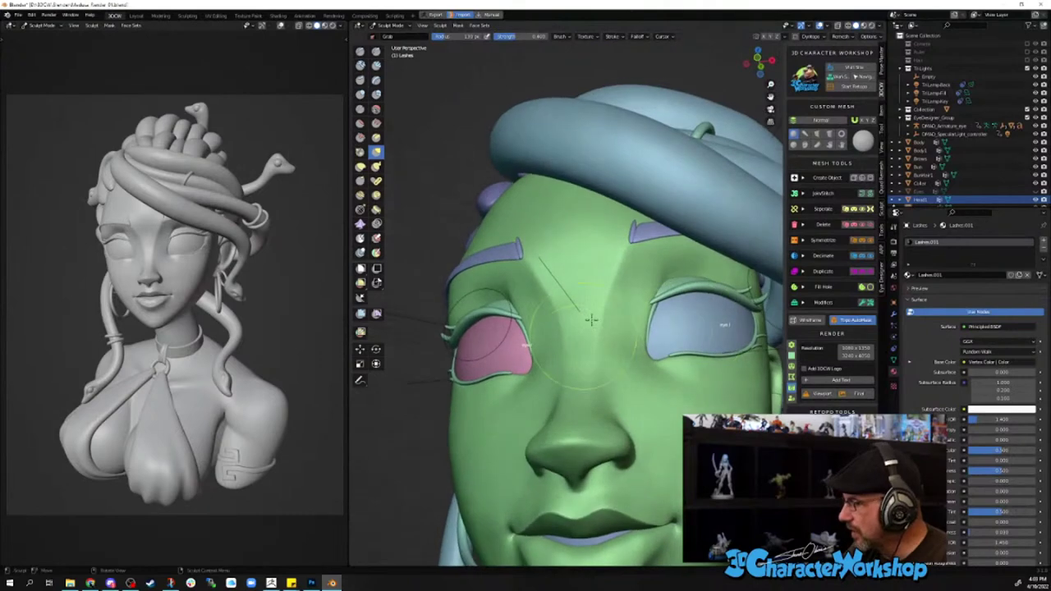
pyautogui.moveTo(678, 386)
pyautogui.mouseDown(button='middle')
pyautogui.moveTo(641, 417)
pyautogui.moveTo(605, 370)
pyautogui.moveTo(582, 394)
pyautogui.moveTo(608, 352)
pyautogui.moveTo(570, 359)
pyautogui.moveTo(562, 320)
pyautogui.mouseUp(button='middle')
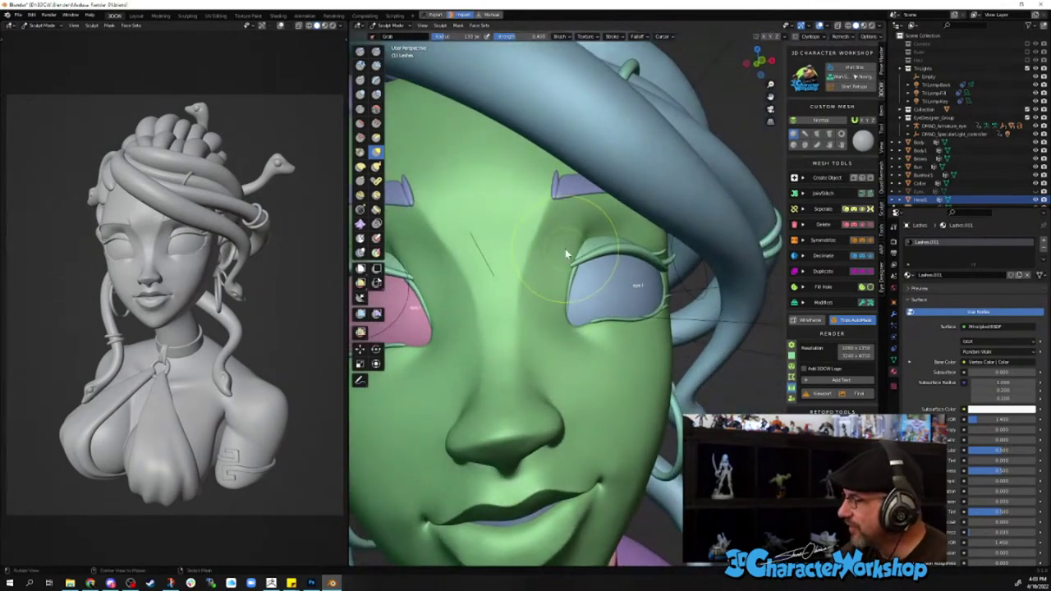
pyautogui.hotkey('alt', 'q')
pyautogui.moveTo(575, 246); pyautogui.dragTo(577, 247, button='middle')
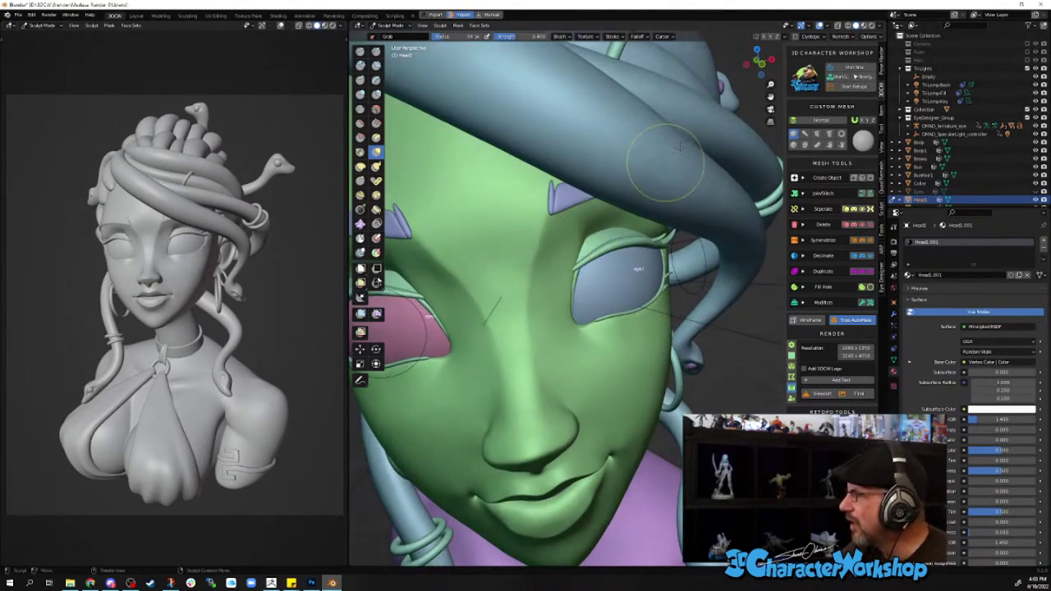
pyautogui.press('shift')
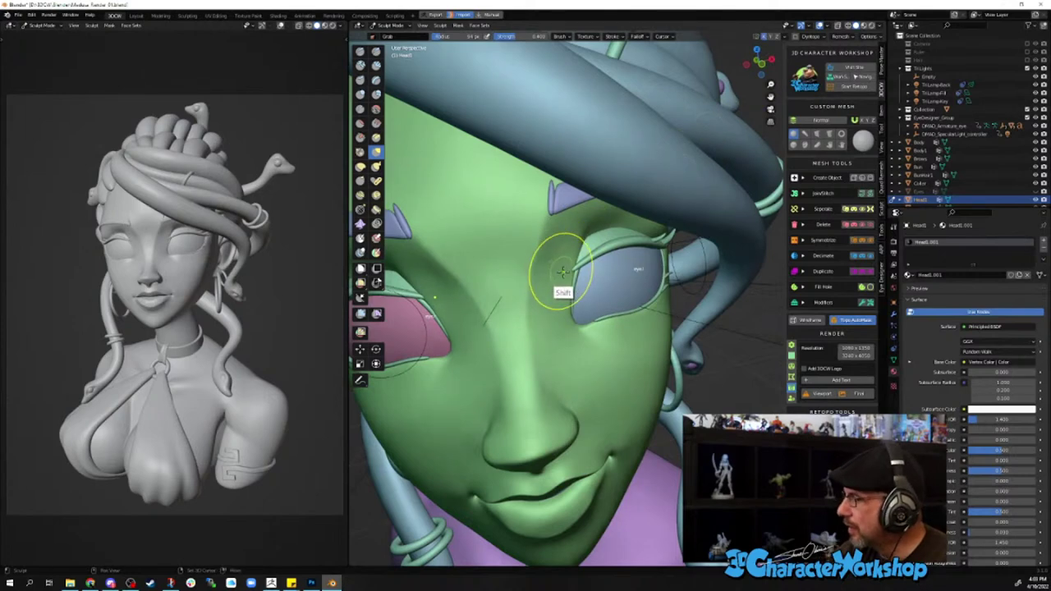
pyautogui.moveTo(562, 271)
pyautogui.keyDown('shift'); pyautogui.mouseDown()
pyautogui.moveTo(598, 220)
pyautogui.moveTo(562, 270)
pyautogui.mouseUp(); pyautogui.keyUp('shift')
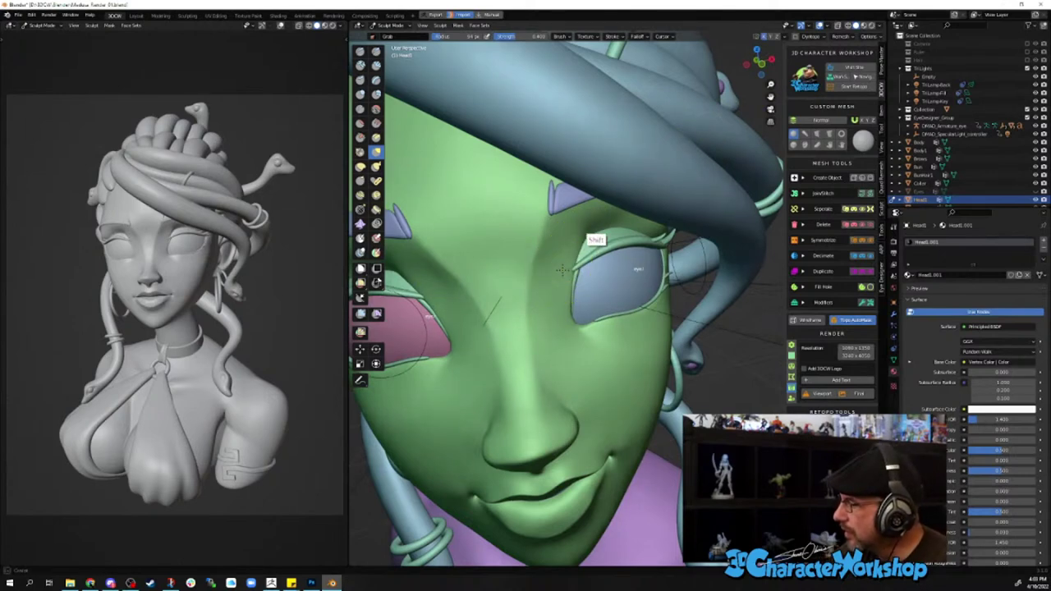
# - Orbit out to a three-quarter view and set the left viewport to Rendered shading
pyautogui.moveTo(600, 346)
pyautogui.mouseDown(button='middle')
pyautogui.moveTo(618, 339)
pyautogui.moveTo(601, 393)
pyautogui.mouseUp(button='middle')
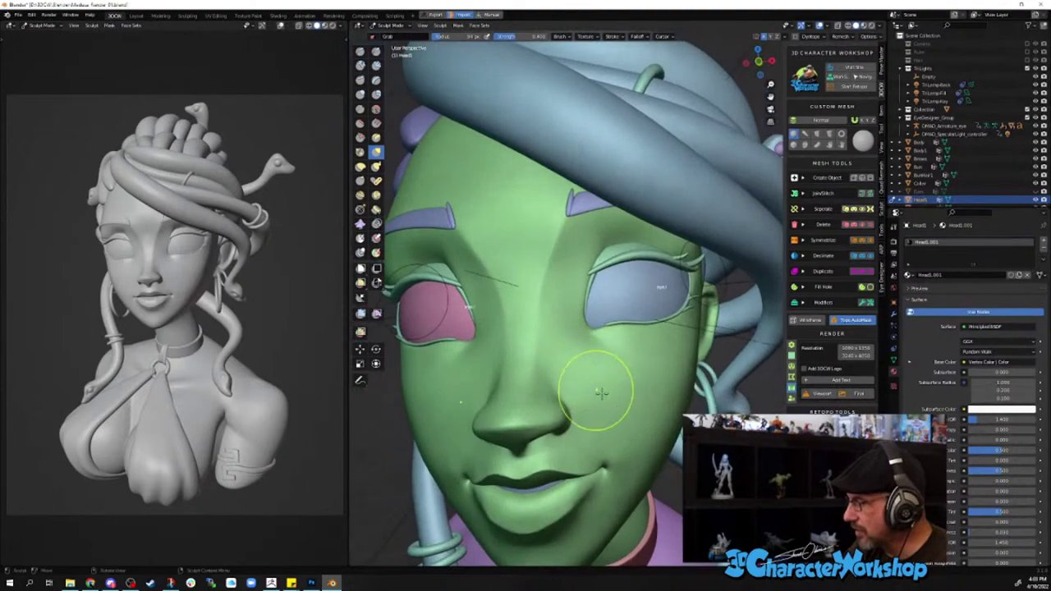
pyautogui.scroll(-4, 610, 422)
pyautogui.moveTo(605, 345)
pyautogui.mouseDown(button='middle')
pyautogui.moveTo(688, 348)
pyautogui.moveTo(620, 373)
pyautogui.mouseUp(button='middle')
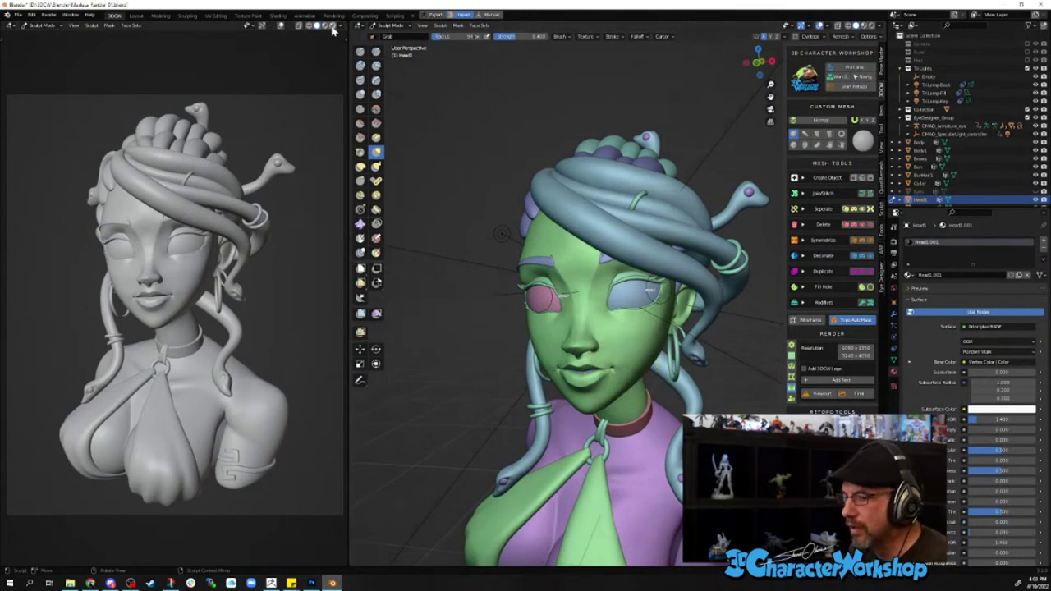
pyautogui.click(332, 27)
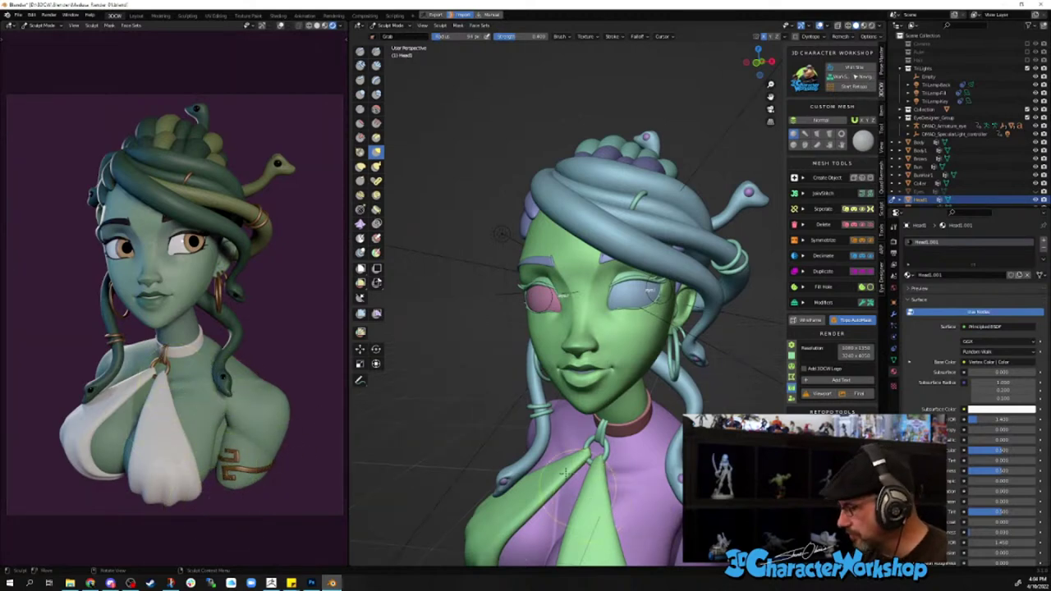
# - Return to Object Mode and select the green top, Top001
pyautogui.hotkey('ctrl', 'Tab')
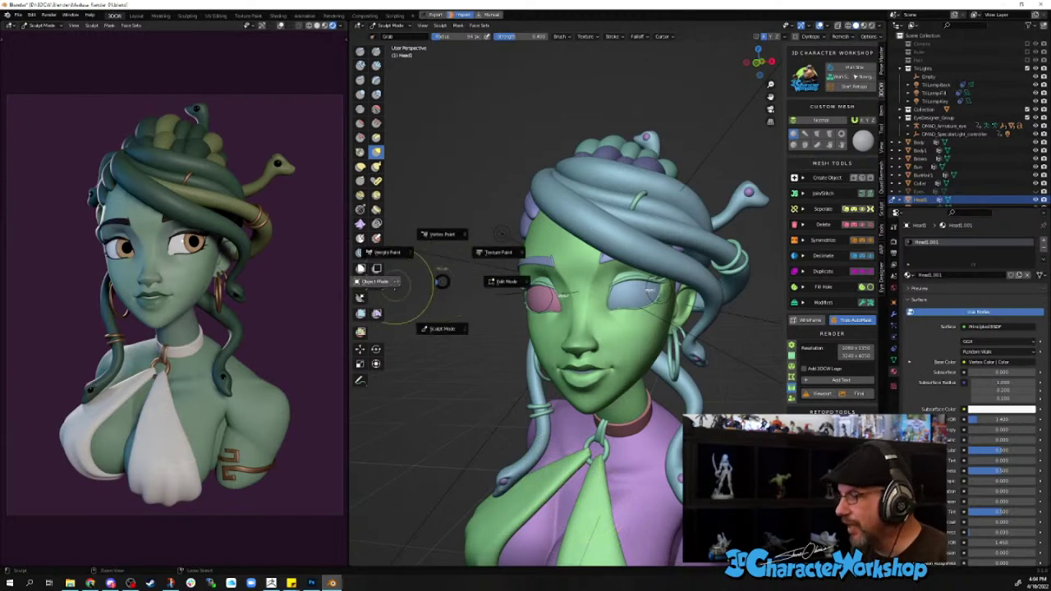
pyautogui.click(395, 289)
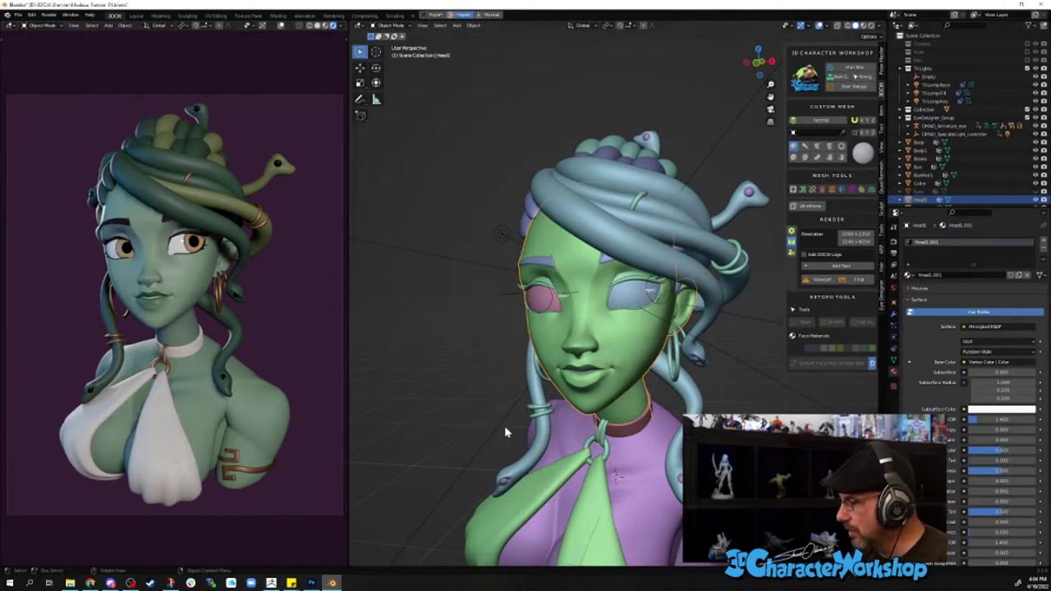
pyautogui.click(484, 404)
pyautogui.scroll(-3, 476, 398)
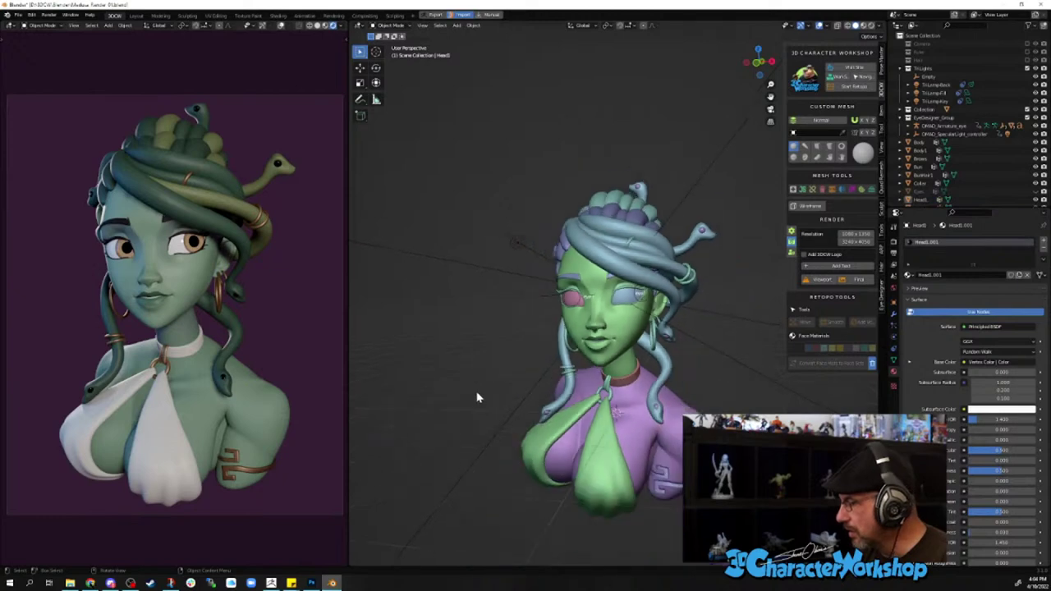
pyautogui.click(518, 326)
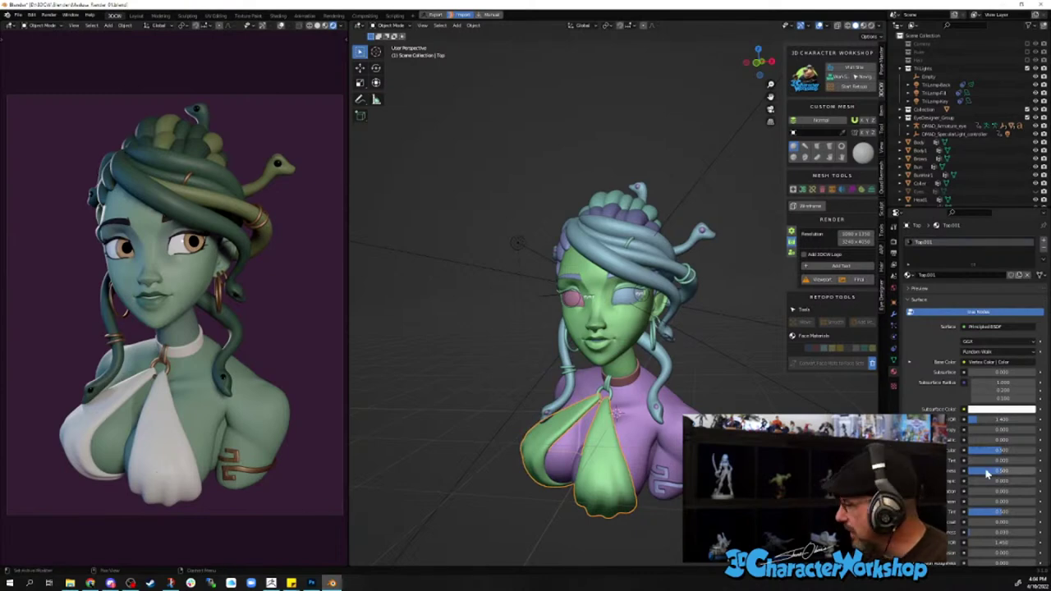
# - Adjust a Top.001 material value to 0.727, then down to about 0.370
pyautogui.moveTo(1001, 470)
pyautogui.mouseDown()
pyautogui.moveTo(1033, 470)
pyautogui.moveTo(983, 470)
pyautogui.moveTo(1006, 470)
pyautogui.mouseUp()
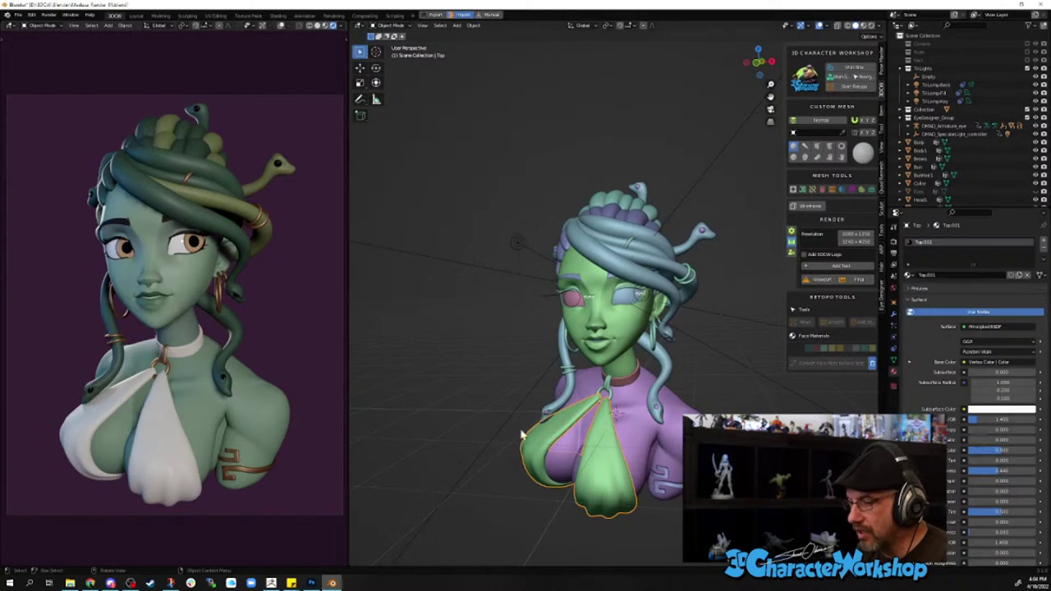
pyautogui.moveTo(1000, 474); pyautogui.dragTo(1013, 474)
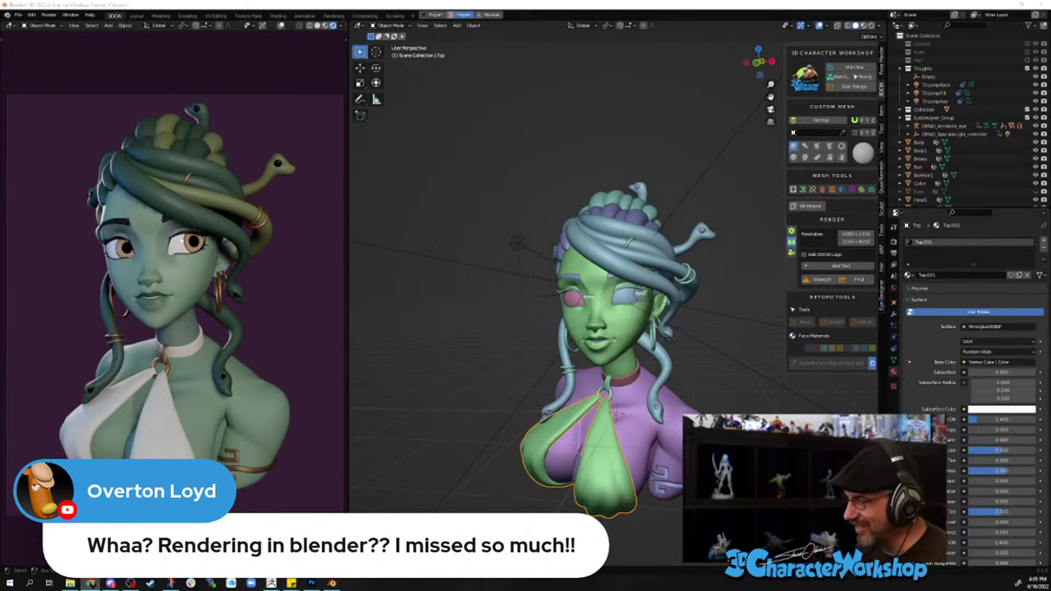
pyautogui.moveTo(530, 252); pyautogui.dragTo(516, 269, button='middle')
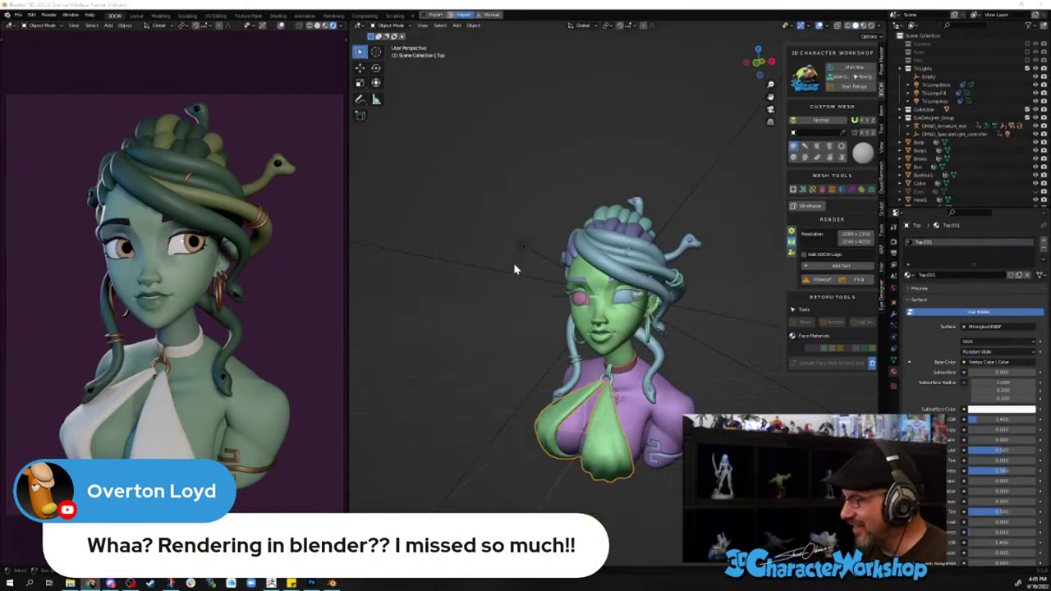
pyautogui.moveTo(520, 320); pyautogui.dragTo(529, 352, button='middle')
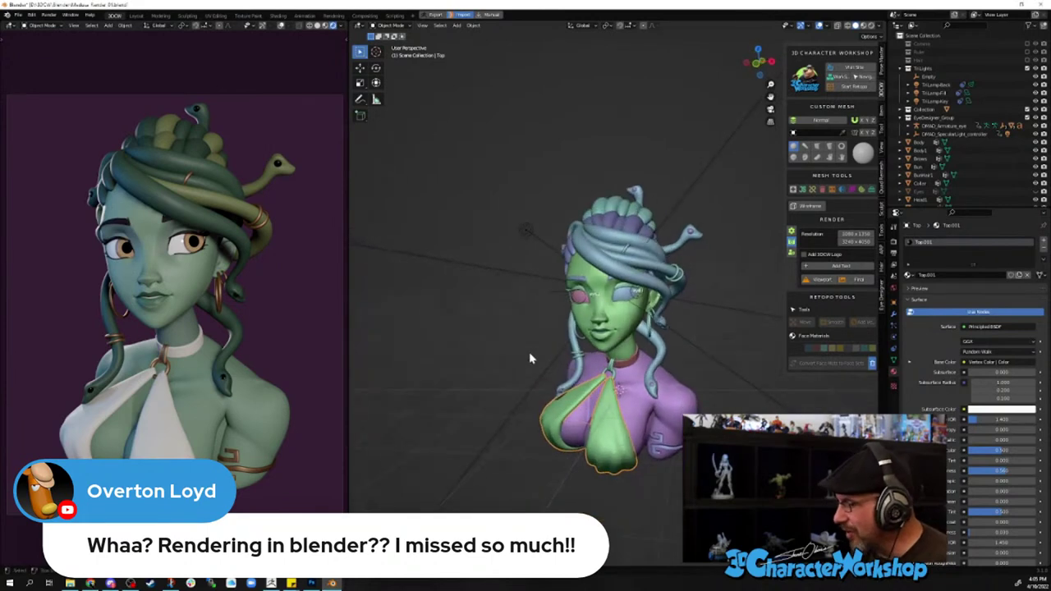
pyautogui.scroll(2, 528, 359)
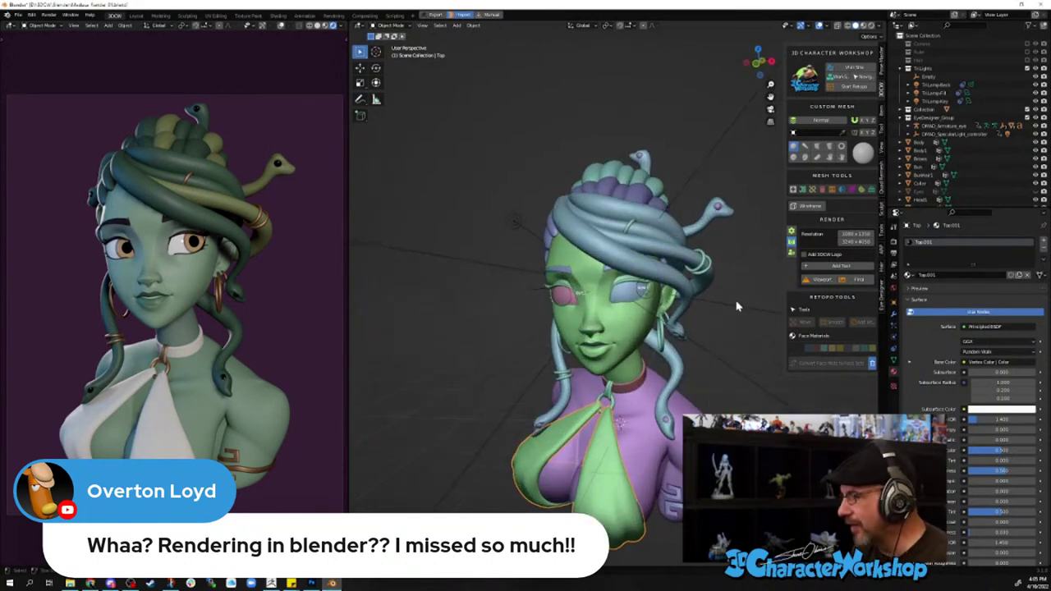
pyautogui.moveTo(734, 298); pyautogui.dragTo(704, 261, button='middle')
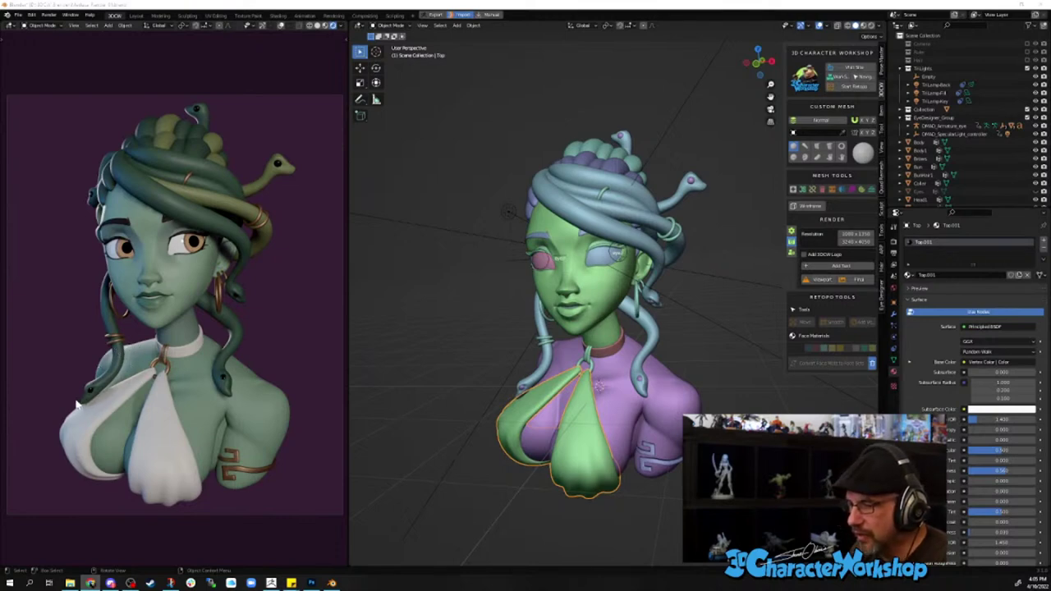
pyautogui.scroll(-9, 459, 288)
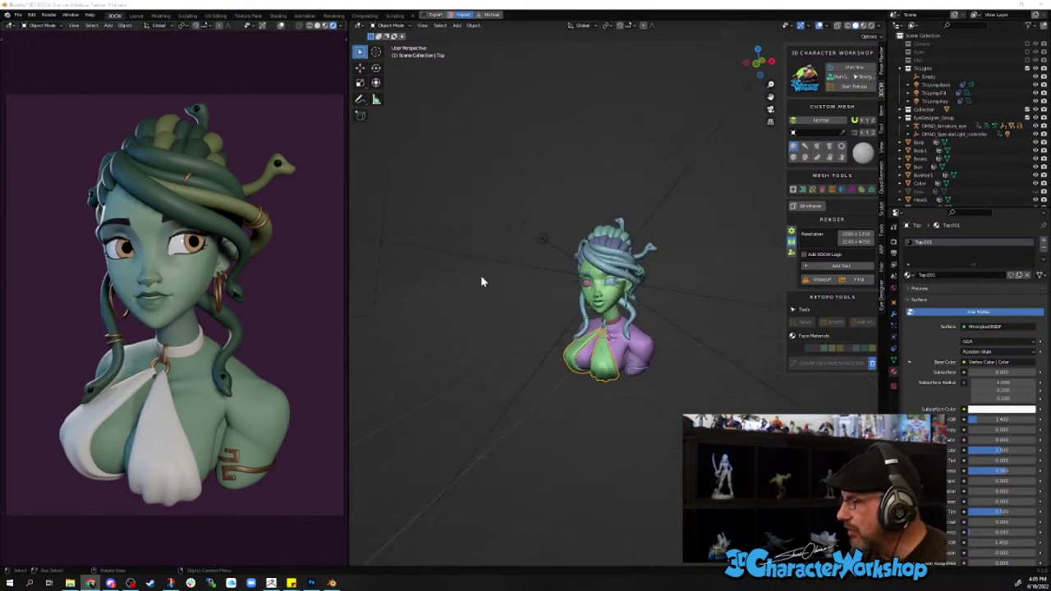
# - Select the TriLampBack spot light and save the scene as Medusa_Render_01.blend
pyautogui.moveTo(565, 233); pyautogui.dragTo(564, 314, button='middle')
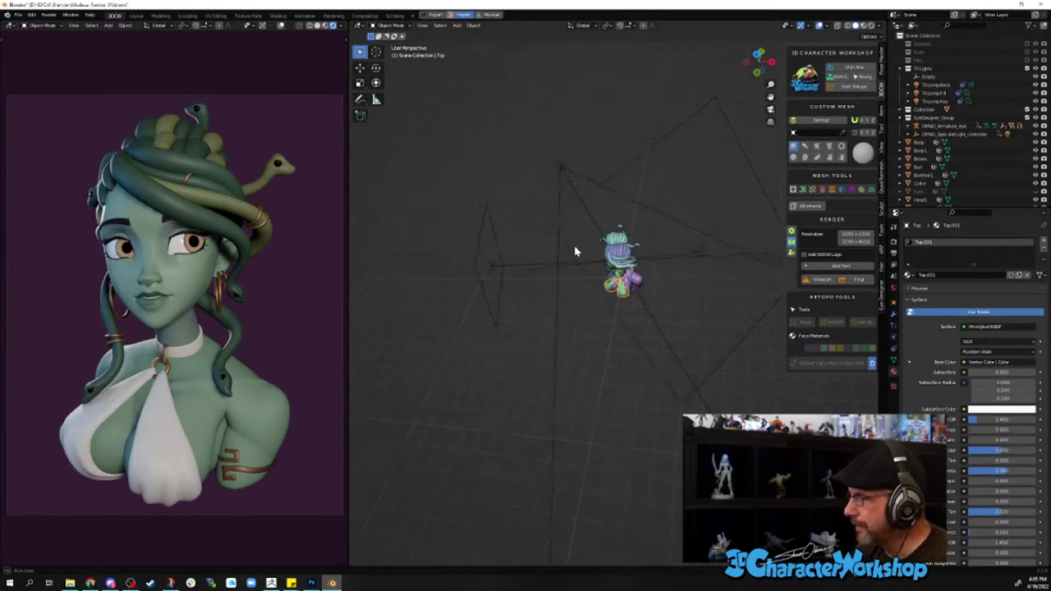
pyautogui.moveTo(596, 220); pyautogui.dragTo(530, 202, button='middle')
pyautogui.click(573, 209)
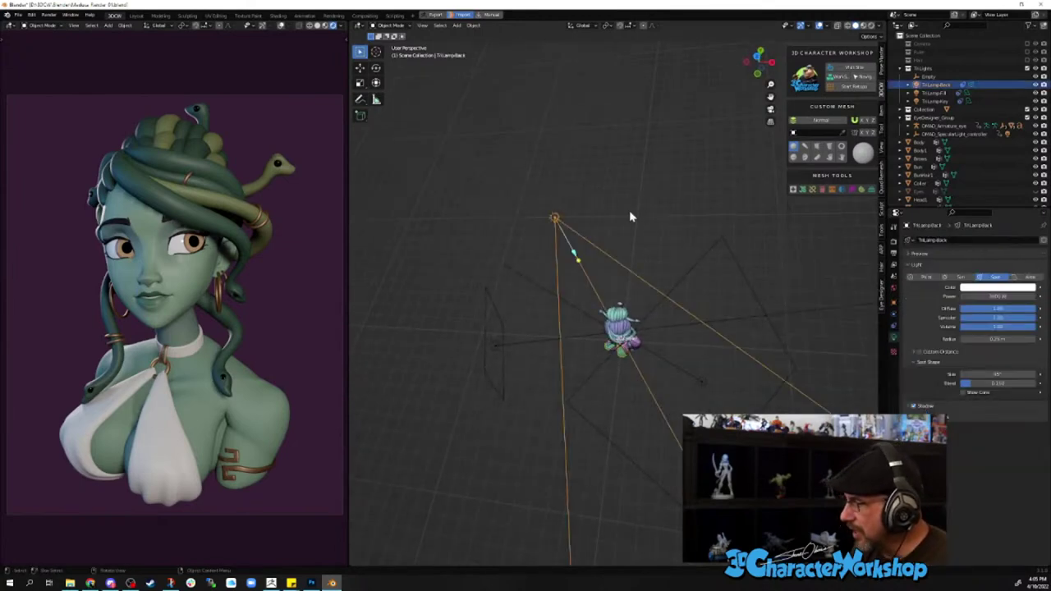
pyautogui.moveTo(642, 215); pyautogui.dragTo(667, 209, button='middle')
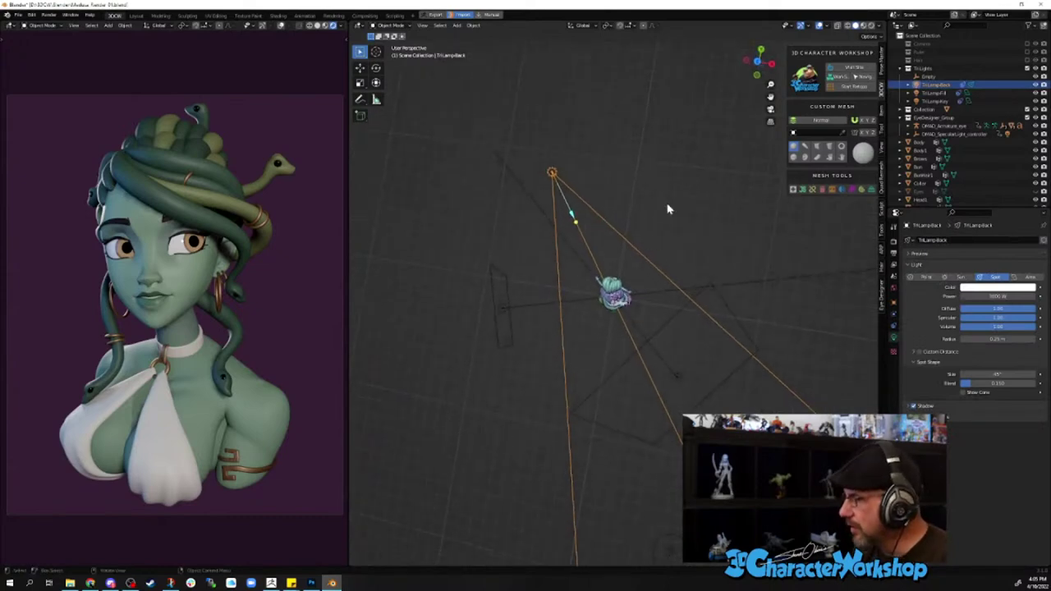
pyautogui.hotkey('ctrl', 's')
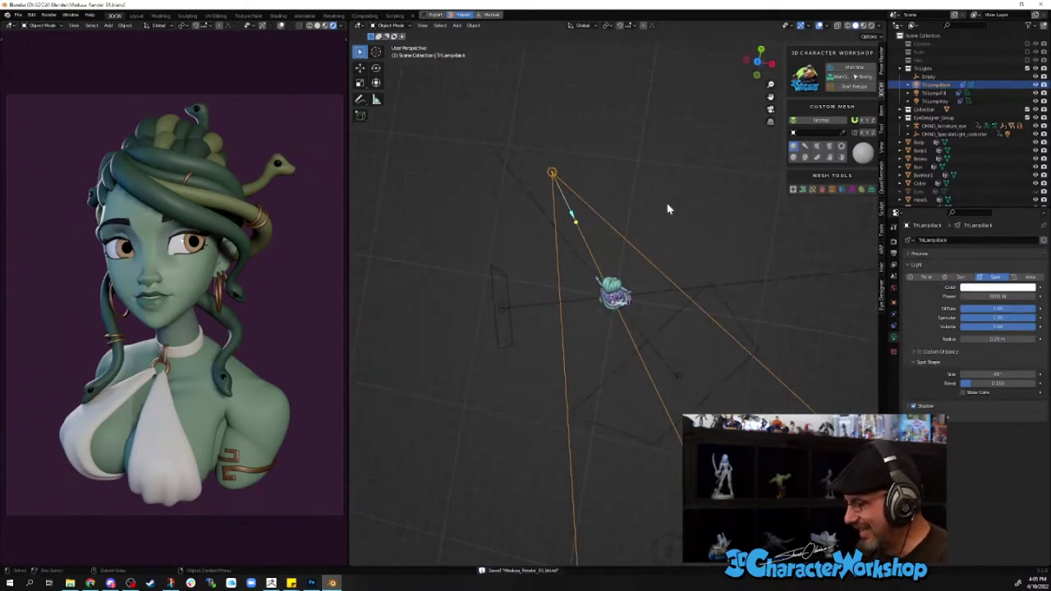
pyautogui.moveTo(668, 210); pyautogui.dragTo(659, 179, button='middle')
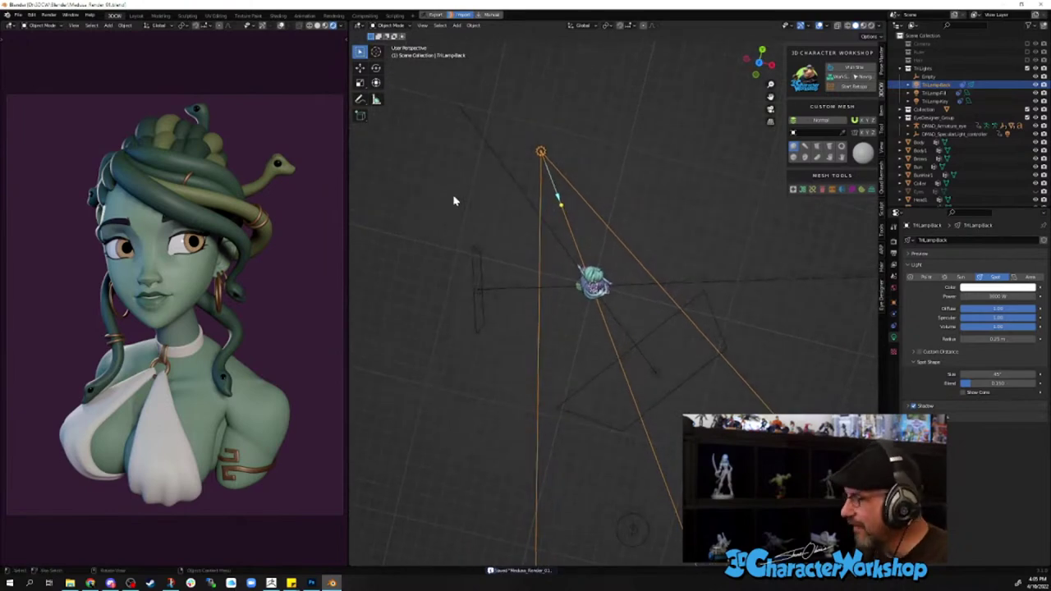
# - Move the TriLampBack spot light to a new position and check its cone
pyautogui.press('g')
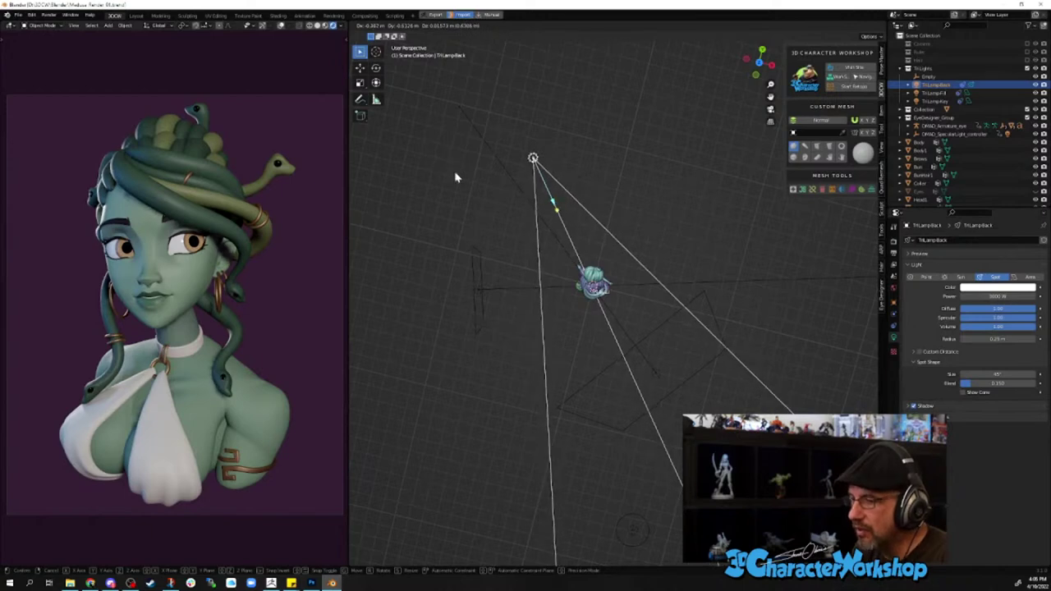
pyautogui.click(457, 177)
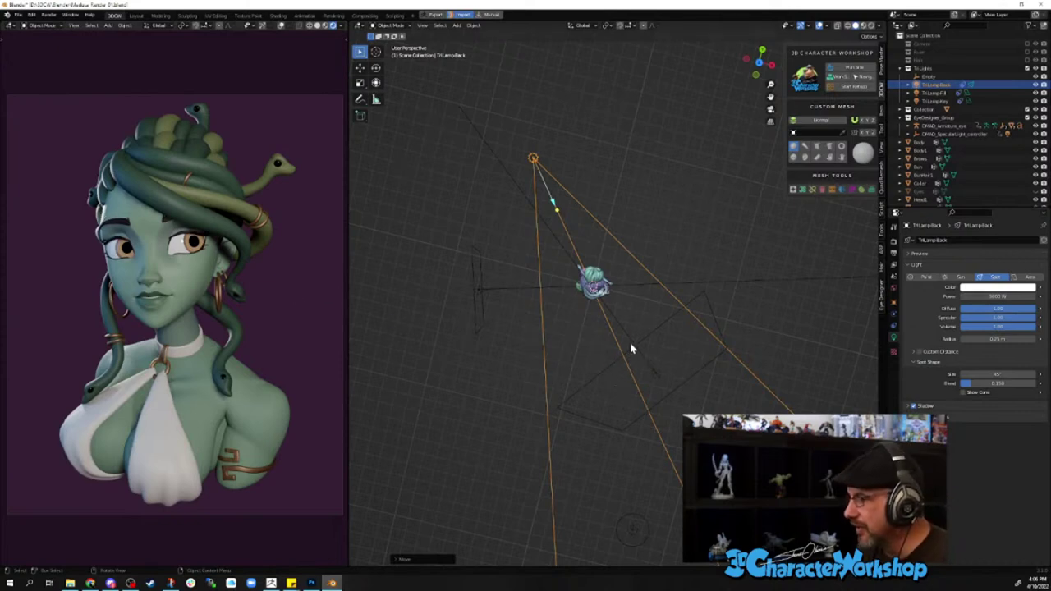
pyautogui.moveTo(628, 347); pyautogui.dragTo(643, 305, button='middle')
pyautogui.scroll(3, 609, 323)
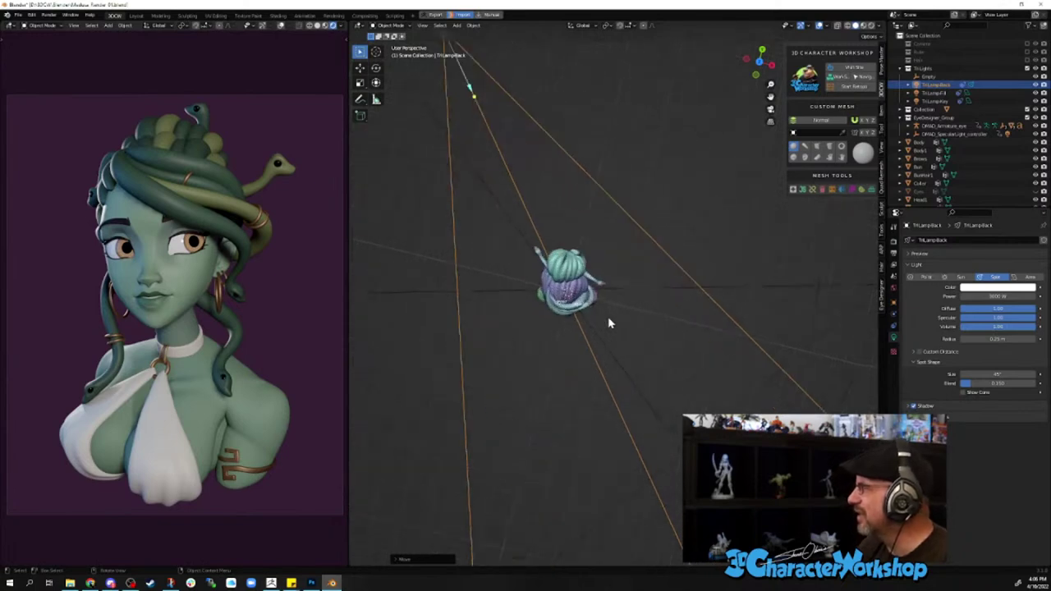
pyautogui.moveTo(575, 297); pyautogui.dragTo(586, 243, button='middle')
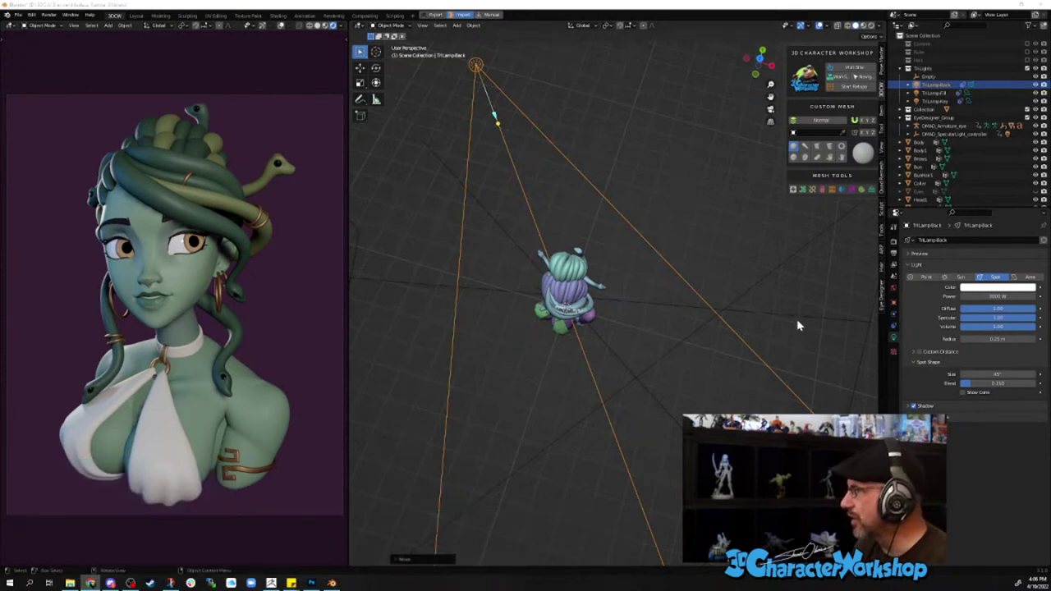
pyautogui.moveTo(797, 324); pyautogui.dragTo(666, 267, button='middle')
pyautogui.moveTo(629, 326); pyautogui.dragTo(585, 285, button='middle')
# - Zoom in on the bust and select the Brows object
pyautogui.scroll(3, 614, 324)
pyautogui.scroll(2, 584, 286)
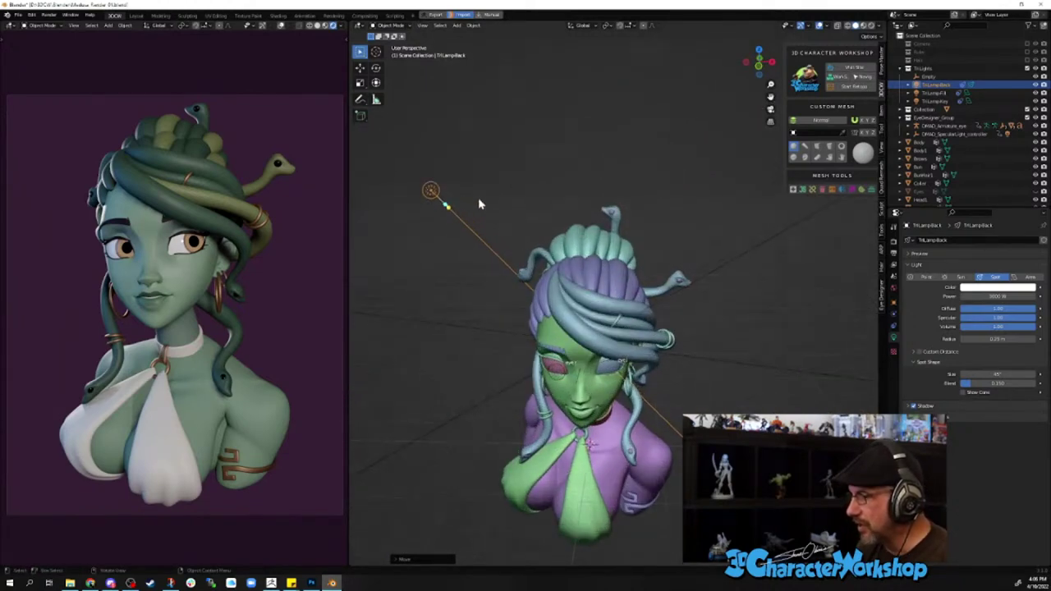
pyautogui.scroll(3, 605, 244)
pyautogui.scroll(-4, 607, 238)
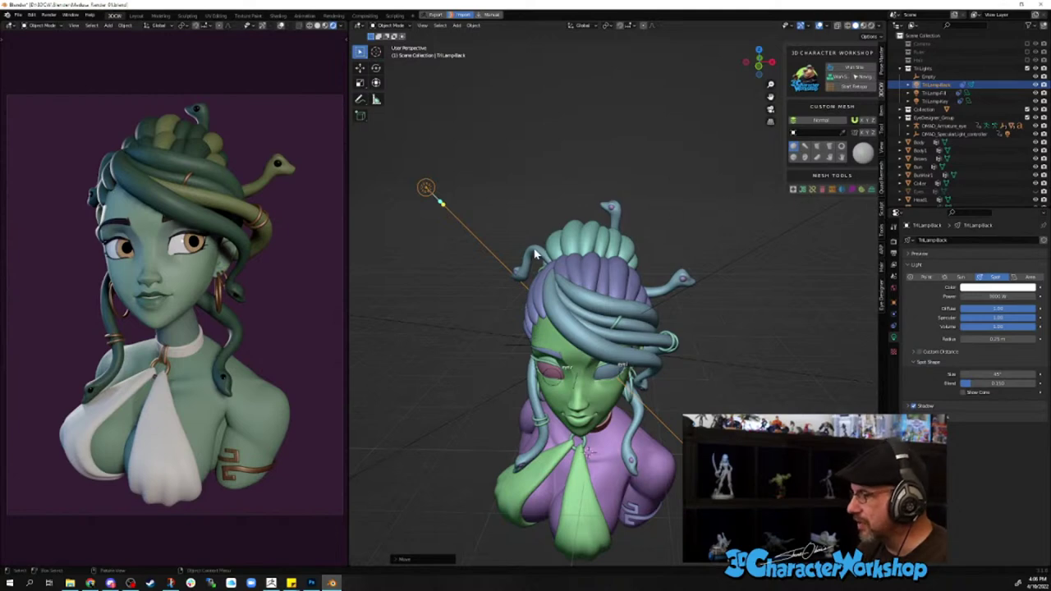
pyautogui.scroll(1, 558, 273)
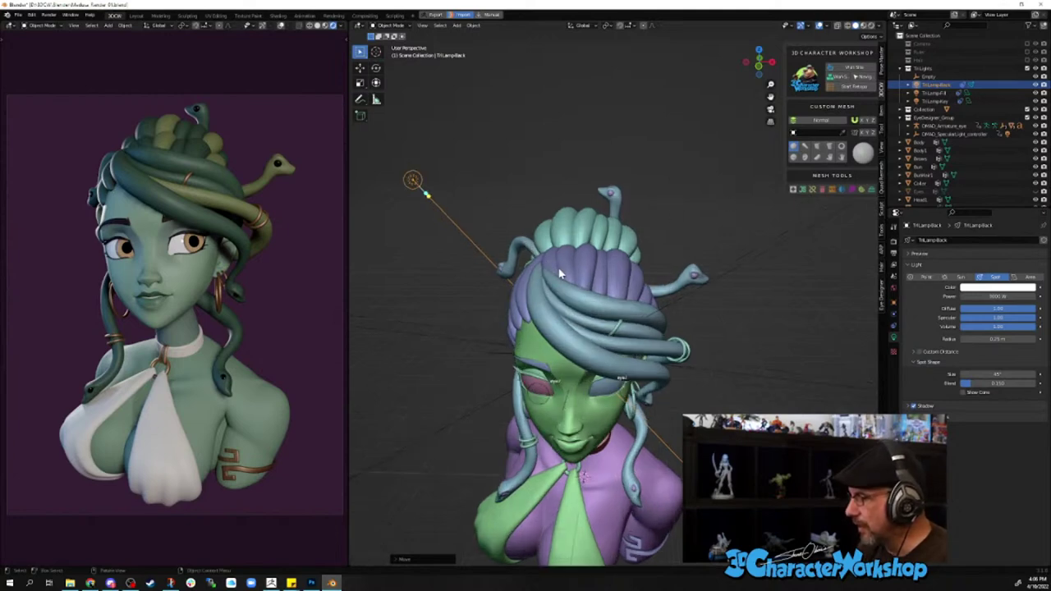
pyautogui.click(540, 371)
# - Inspect the brows geometry in Edit Mode, then return to Object Mode
pyautogui.press('Tab')
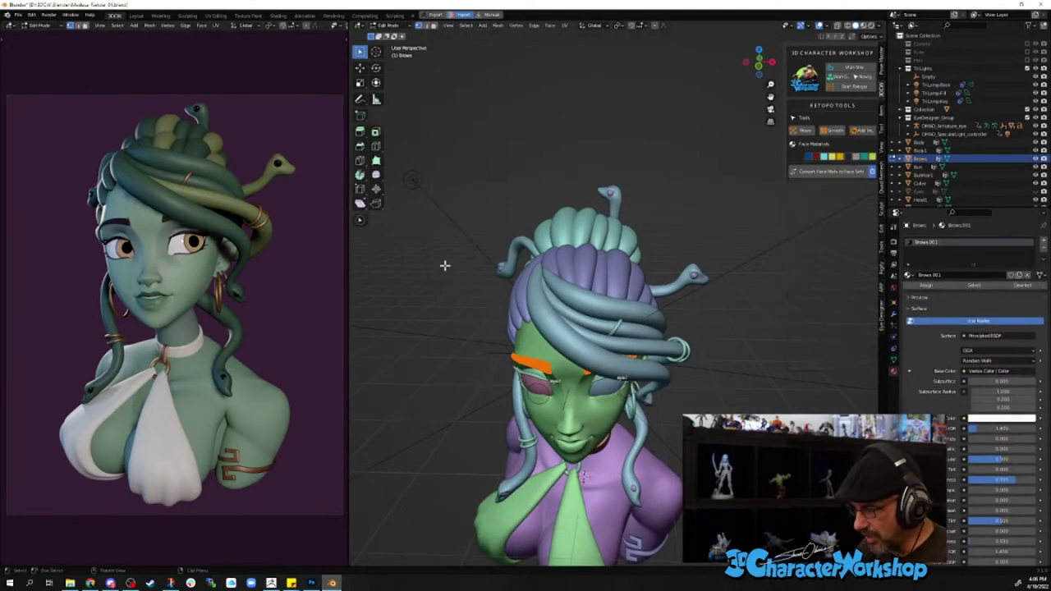
pyautogui.scroll(4, 460, 315)
pyautogui.moveTo(440, 327); pyautogui.dragTo(563, 204, button='middle')
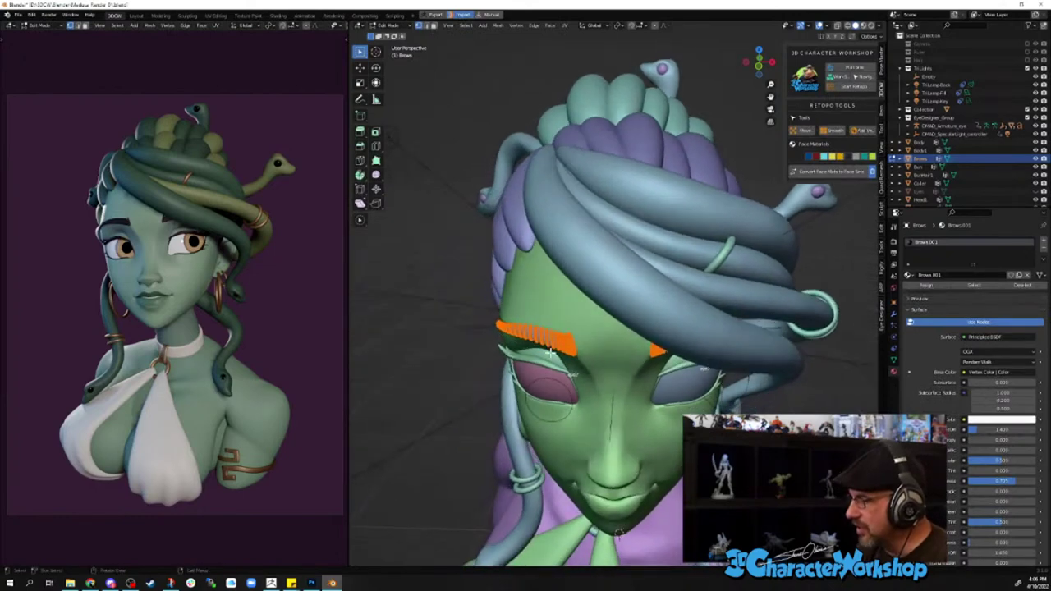
pyautogui.scroll(5, 551, 354)
pyautogui.moveTo(513, 337); pyautogui.dragTo(497, 395, button='middle')
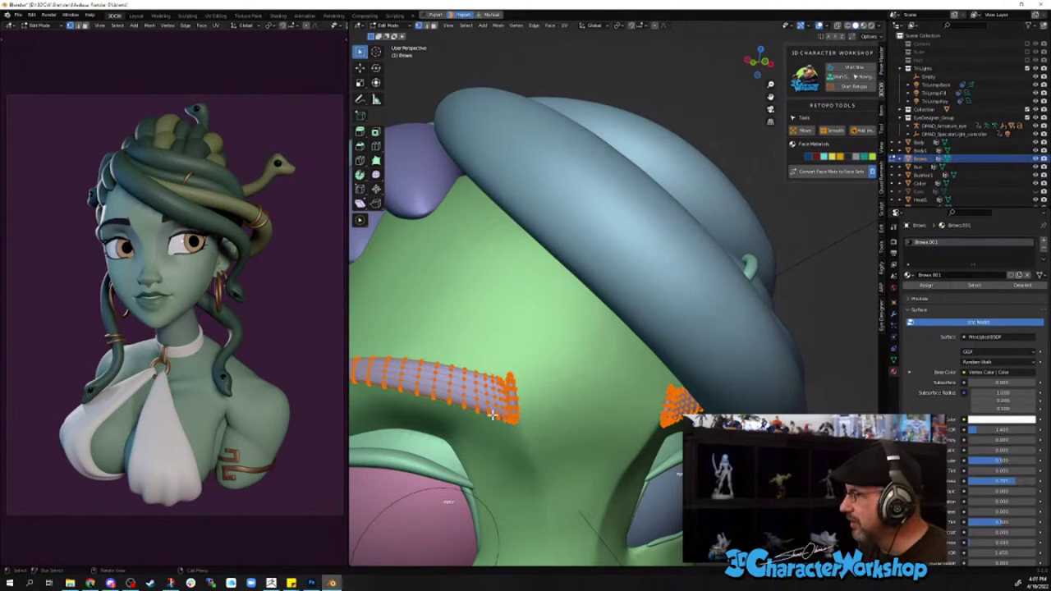
pyautogui.press('Tab')
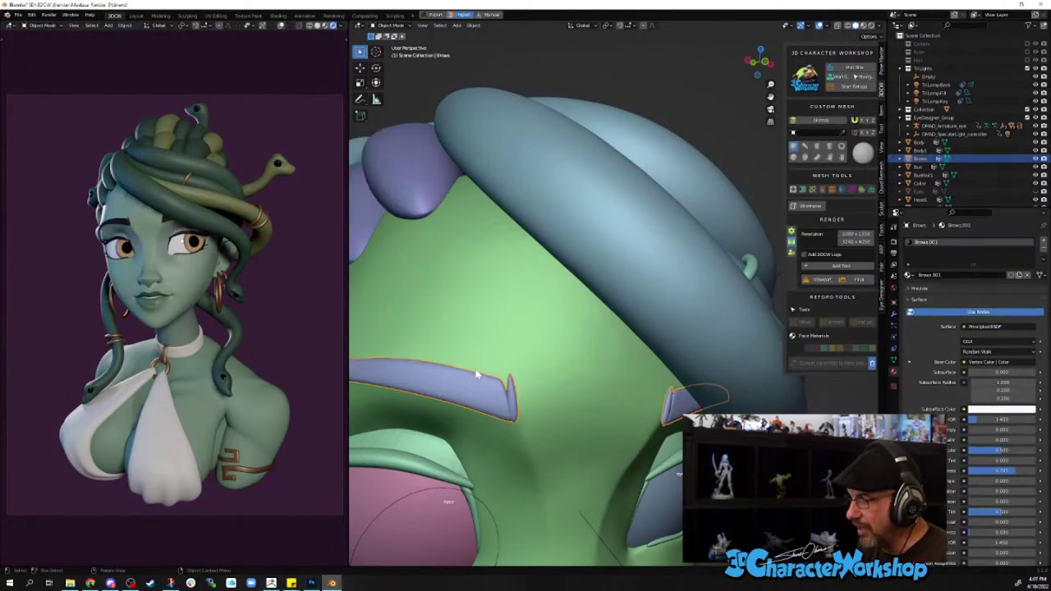
# - Deselect the brows, frame the face frontally and select the eyelid mesh Lids.001
pyautogui.scroll(-5, 480, 370)
pyautogui.moveTo(480, 369); pyautogui.dragTo(727, 255, button='middle')
pyautogui.scroll(-2, 575, 336)
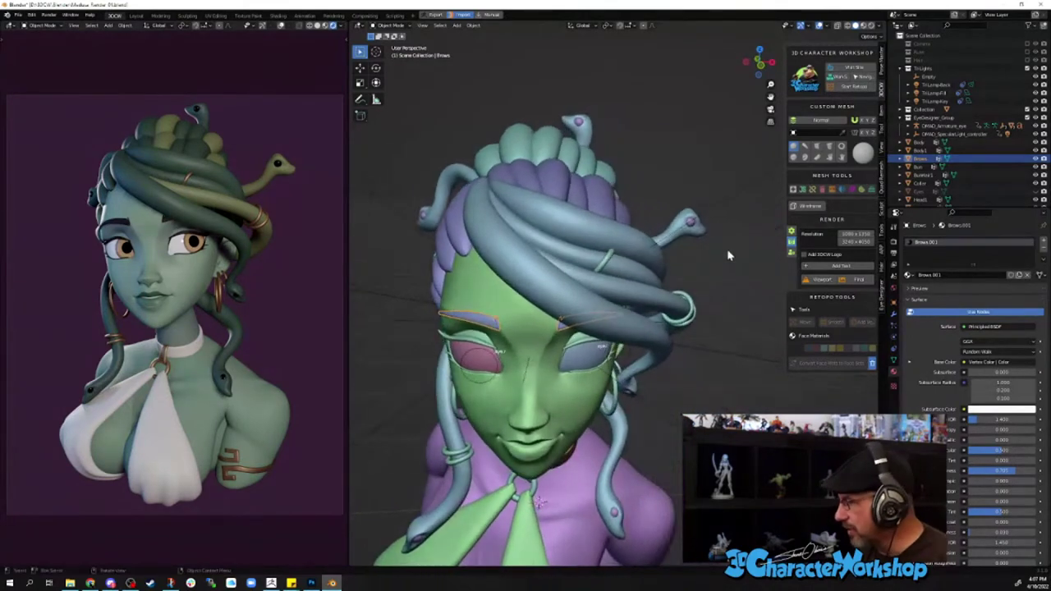
pyautogui.hotkey('alt', 'a')
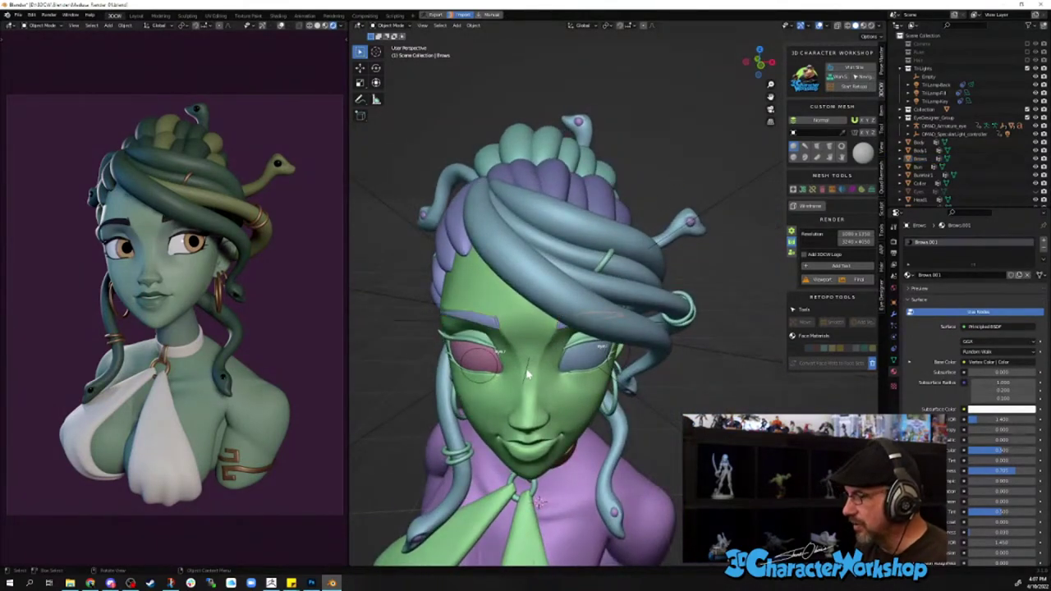
pyautogui.scroll(-3, 591, 329)
pyautogui.moveTo(591, 328); pyautogui.dragTo(530, 349, button='middle')
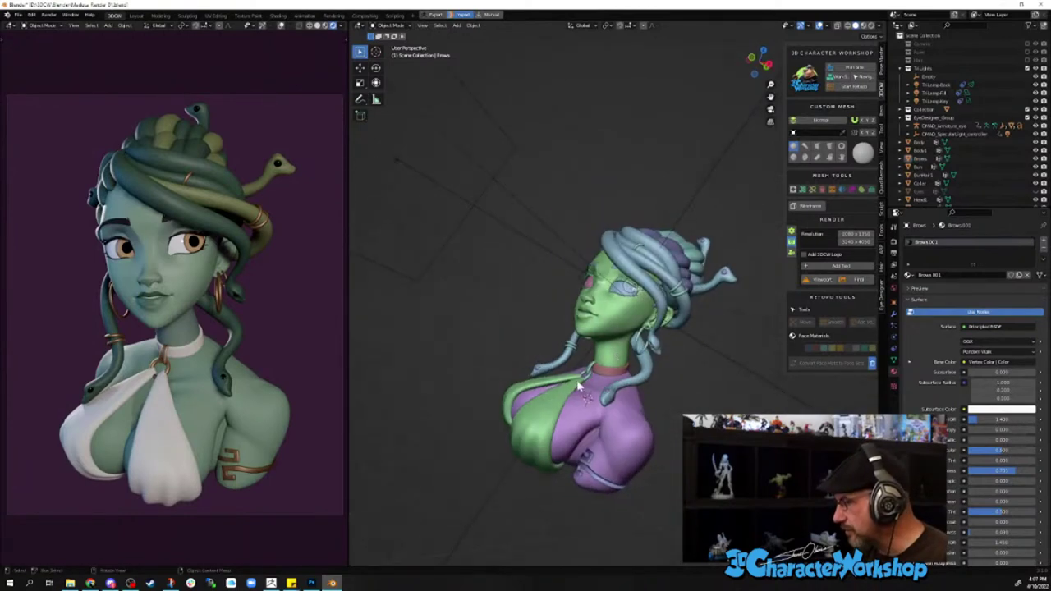
pyautogui.moveTo(579, 386); pyautogui.dragTo(561, 340, button='middle')
pyautogui.scroll(2, 557, 338)
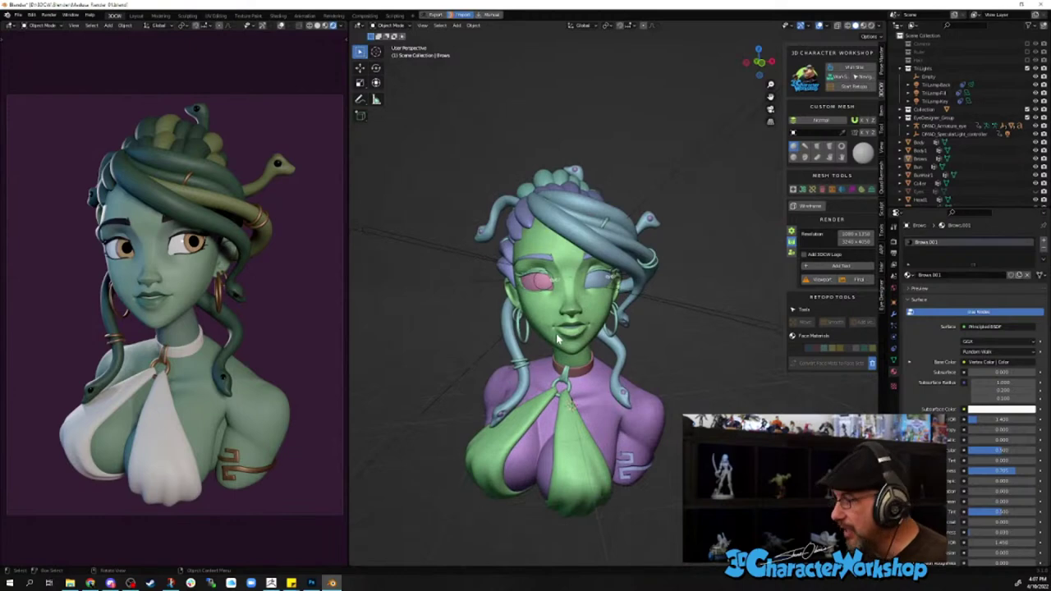
pyautogui.scroll(2, 535, 329)
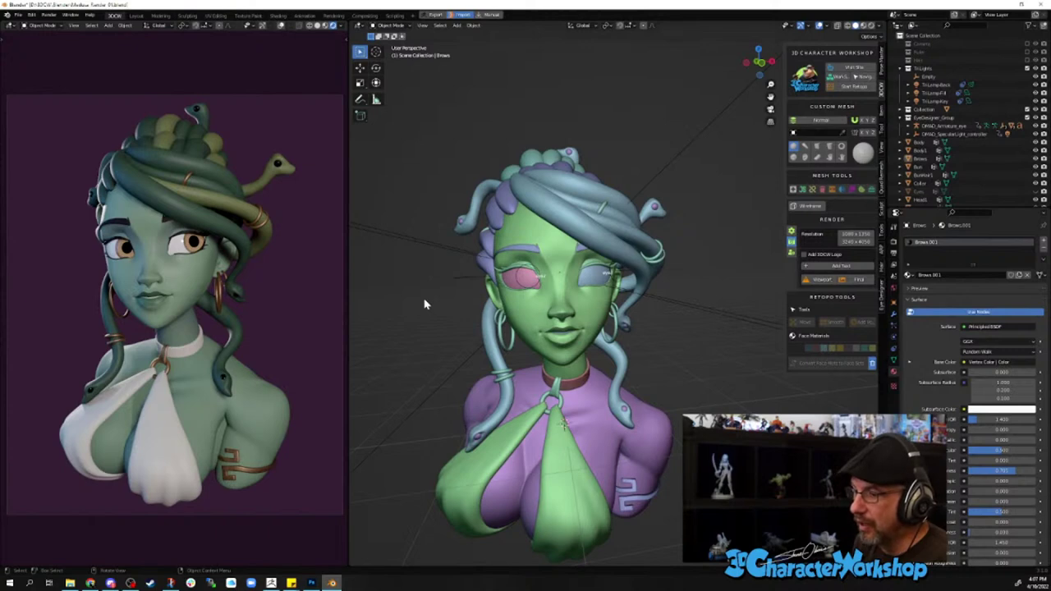
pyautogui.scroll(5, 539, 263)
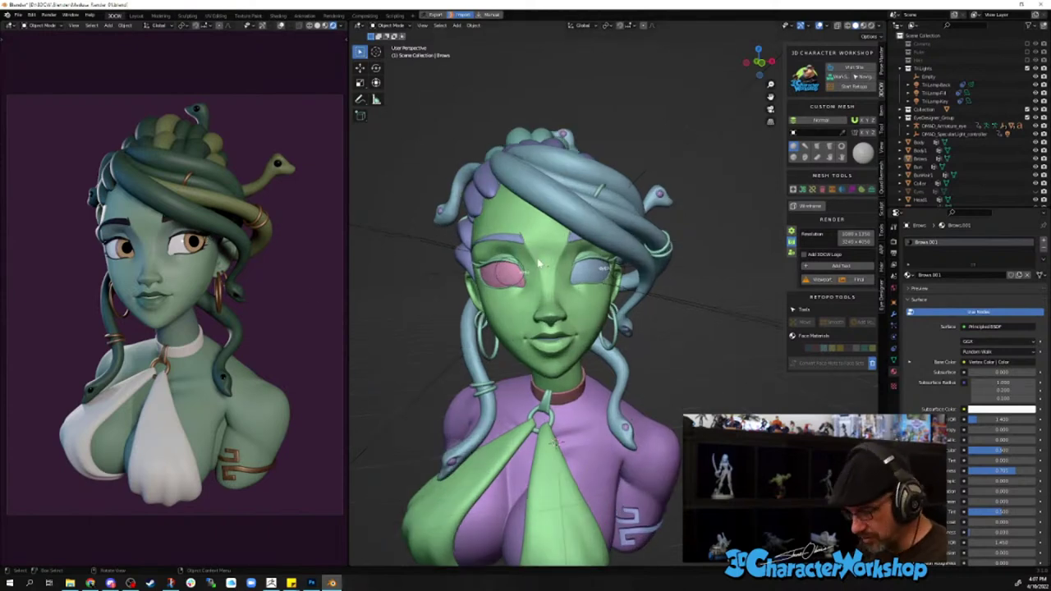
pyautogui.click(536, 195)
# - Apply Shade Smooth to the eyelids and deselect them
pyautogui.rightClick(537, 195)
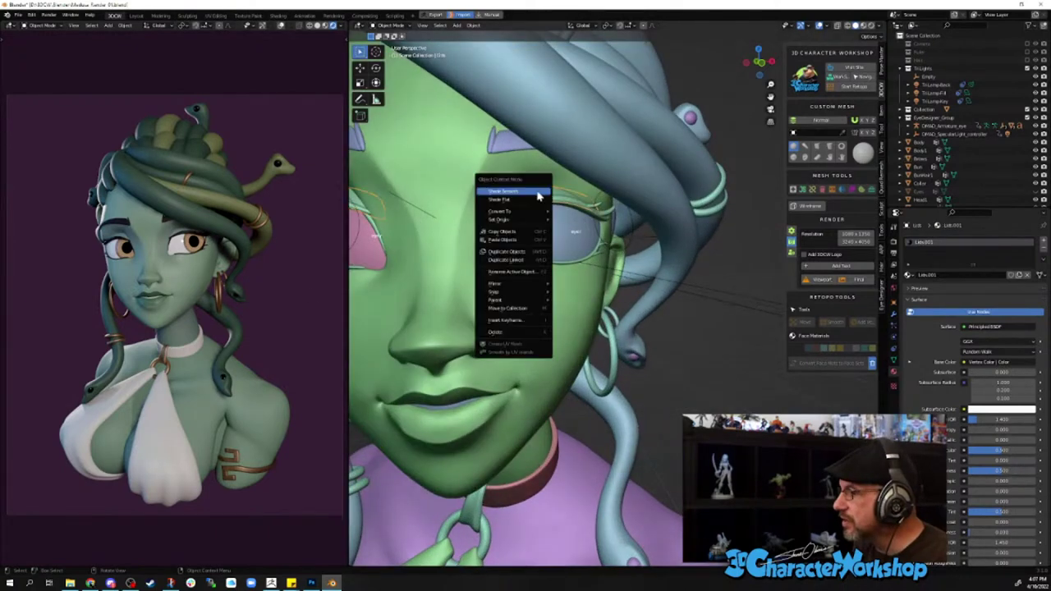
pyautogui.click(538, 194)
pyautogui.scroll(-5, 498, 267)
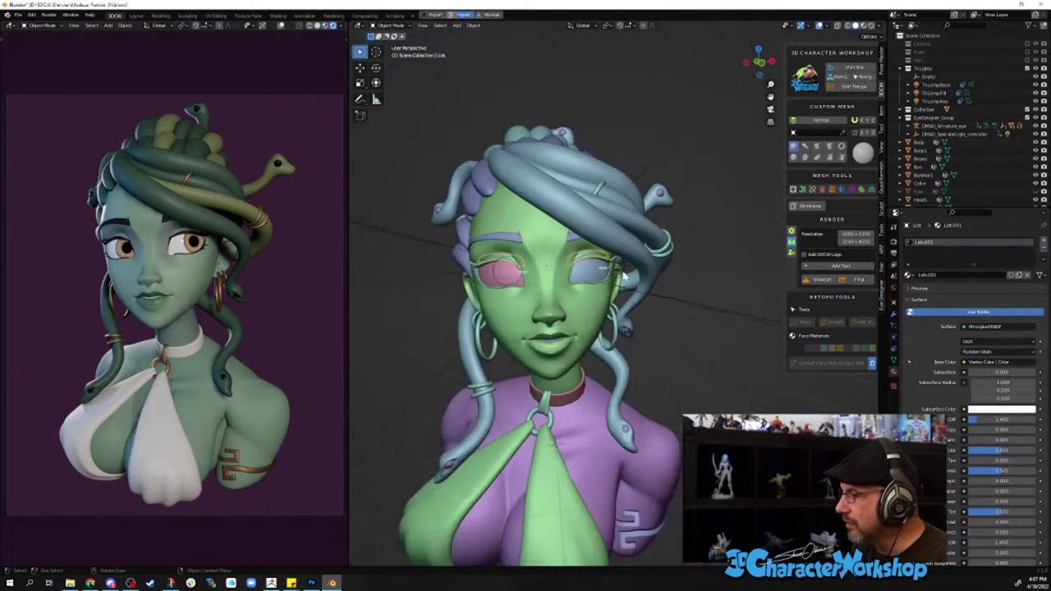
pyautogui.click(701, 363)
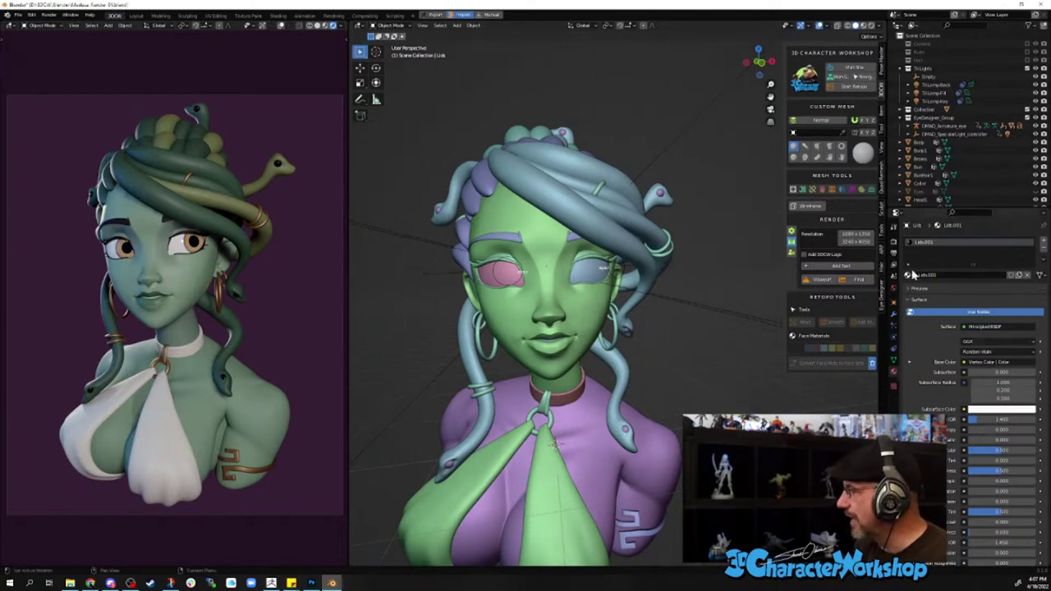
# - Switch the render engine to Cycles, then back to Eevee
pyautogui.click(894, 250)
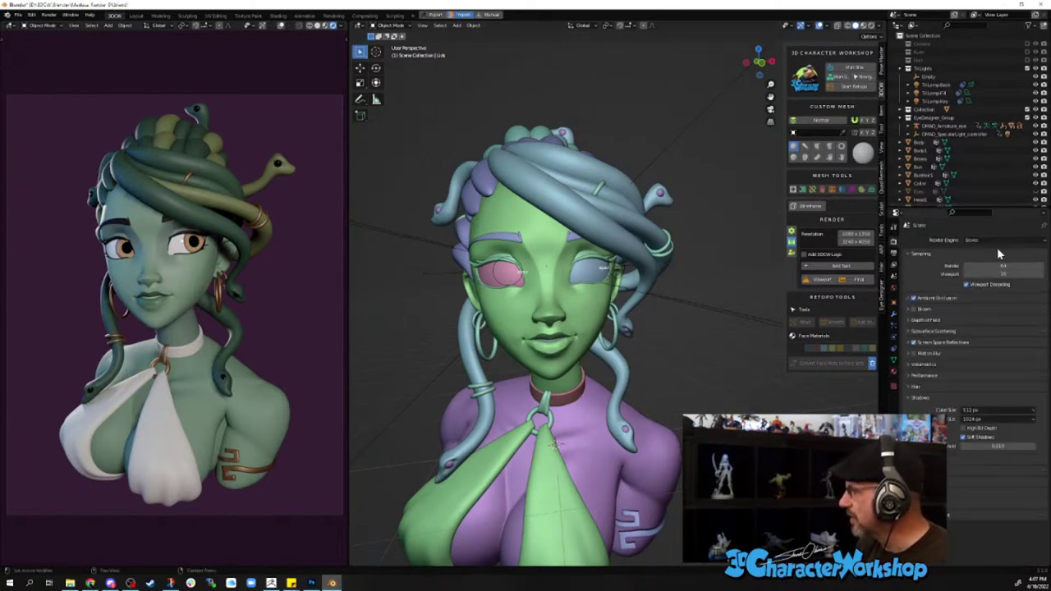
pyautogui.click(989, 241)
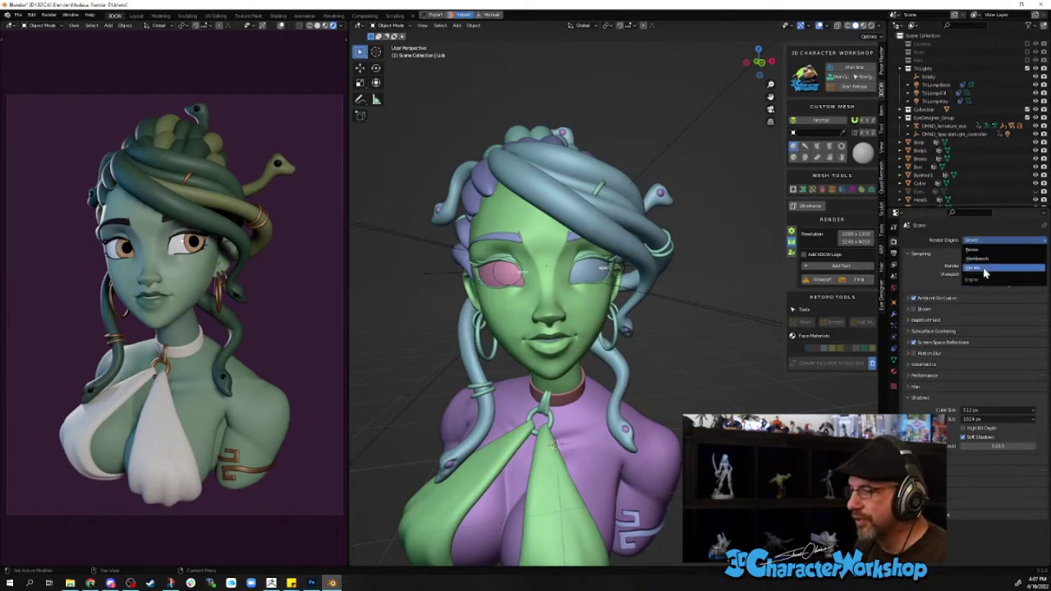
pyautogui.press('Return')
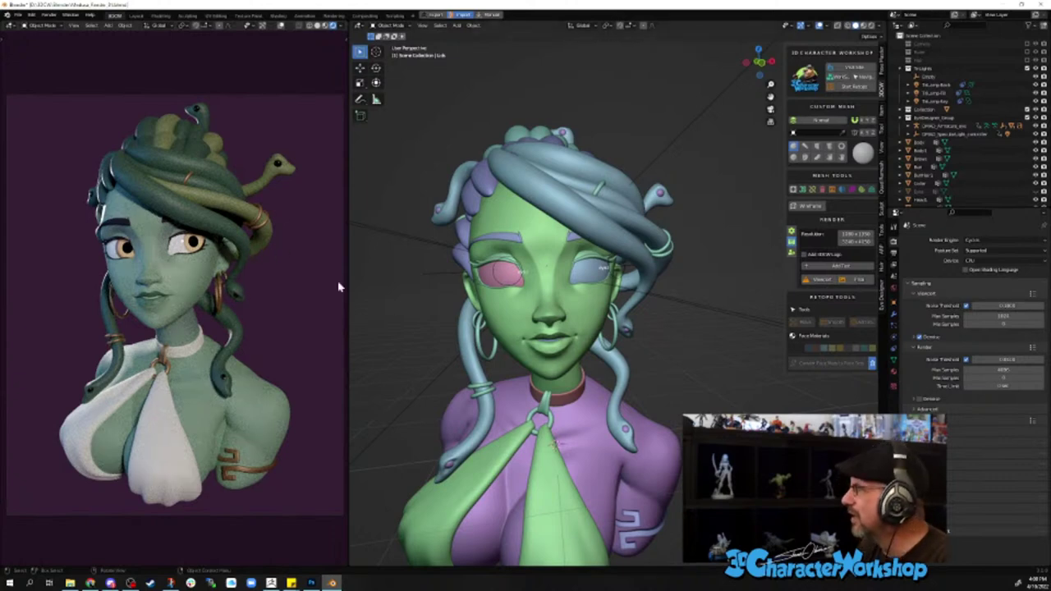
pyautogui.click(981, 240)
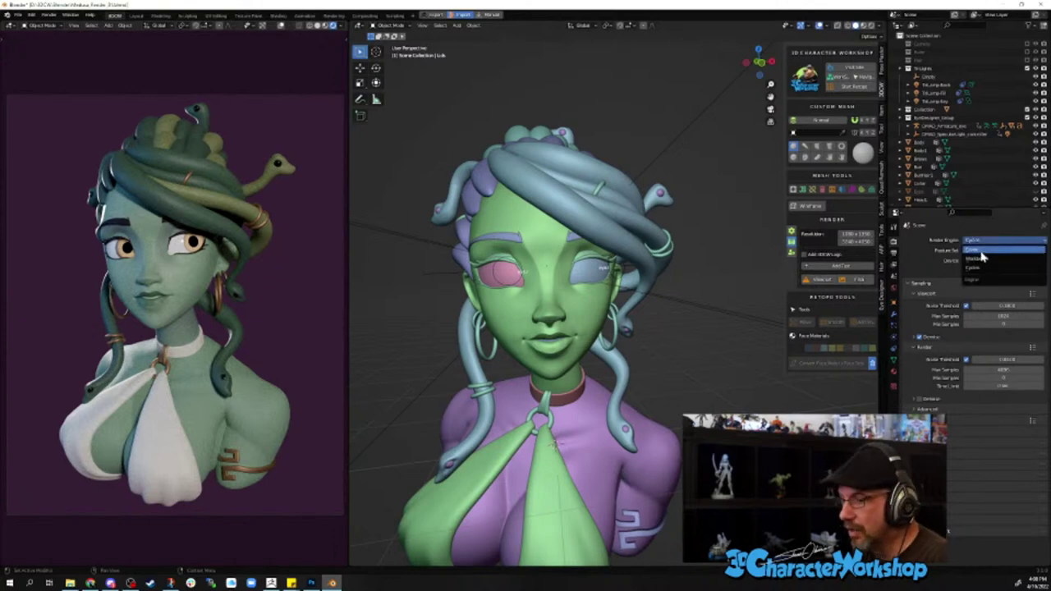
pyautogui.click(980, 249)
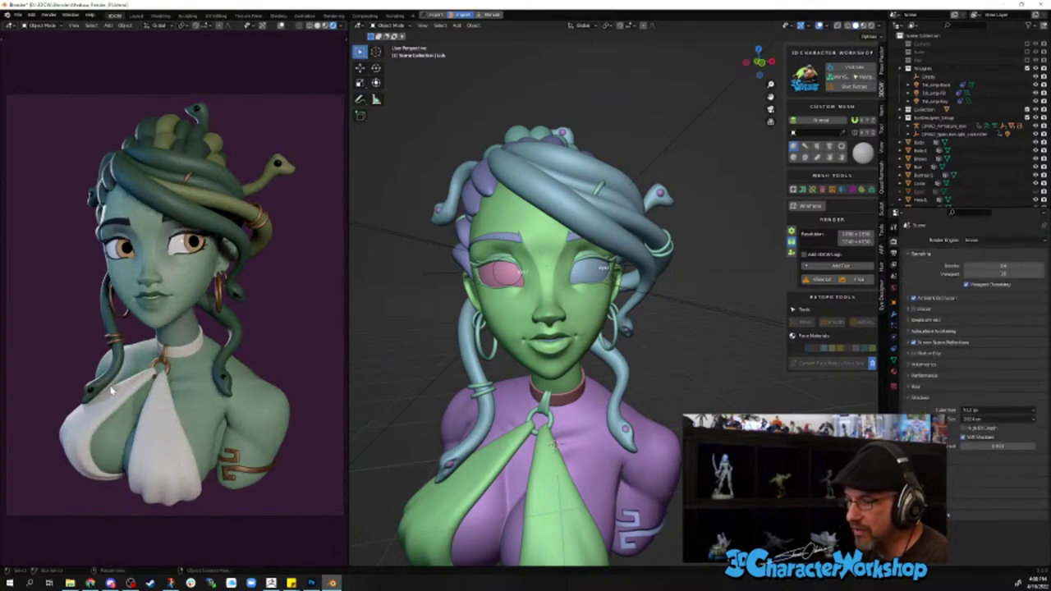
pyautogui.moveTo(436, 369); pyautogui.dragTo(479, 339, button='middle')
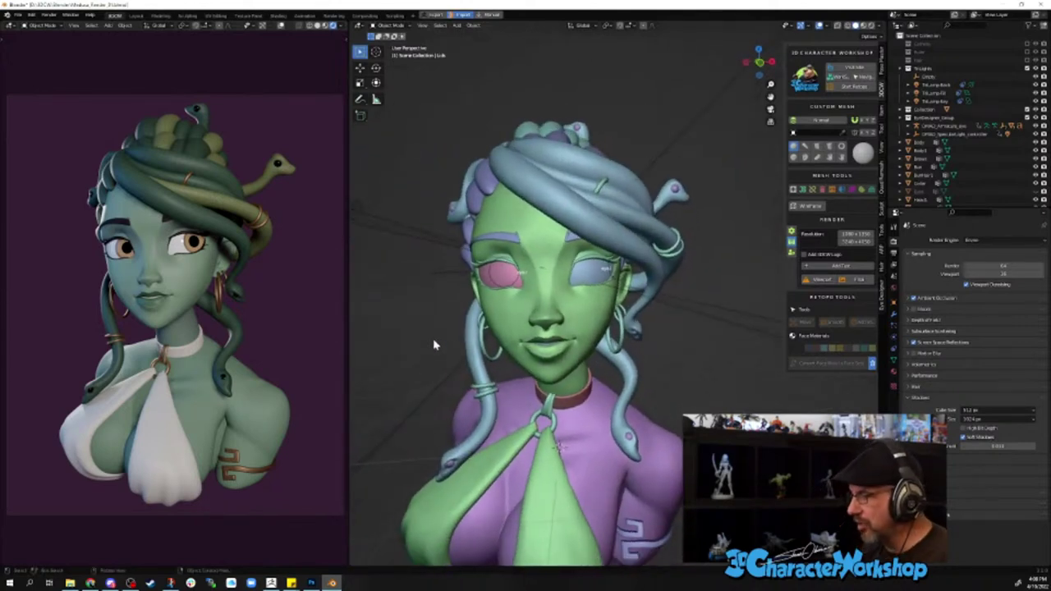
pyautogui.scroll(-6, 441, 337)
pyautogui.scroll(2, 505, 329)
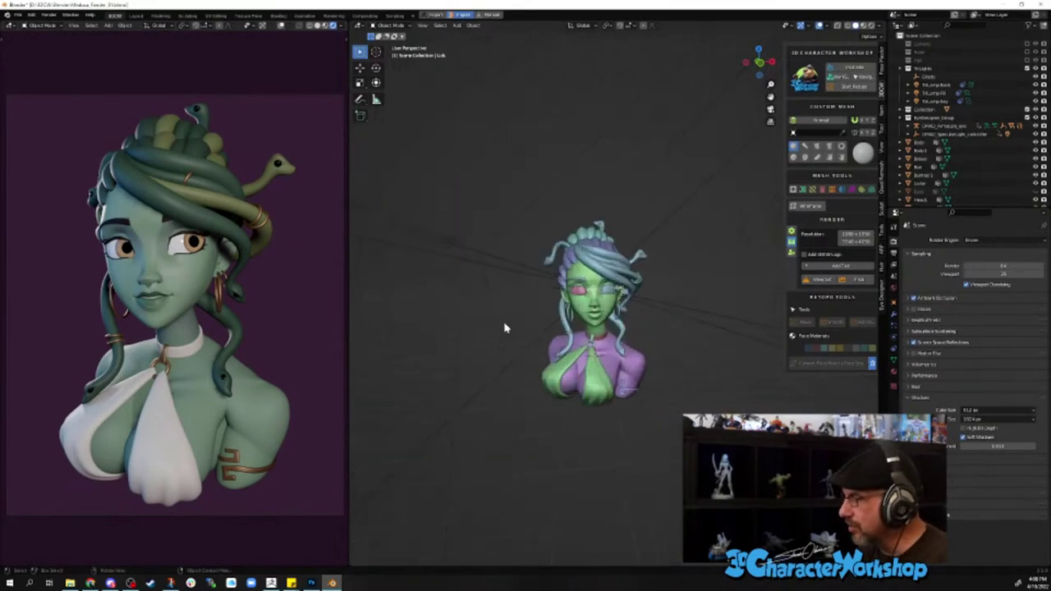
# - Move the Tri_Lamp-Back light and change it into an area light
pyautogui.click(449, 243)
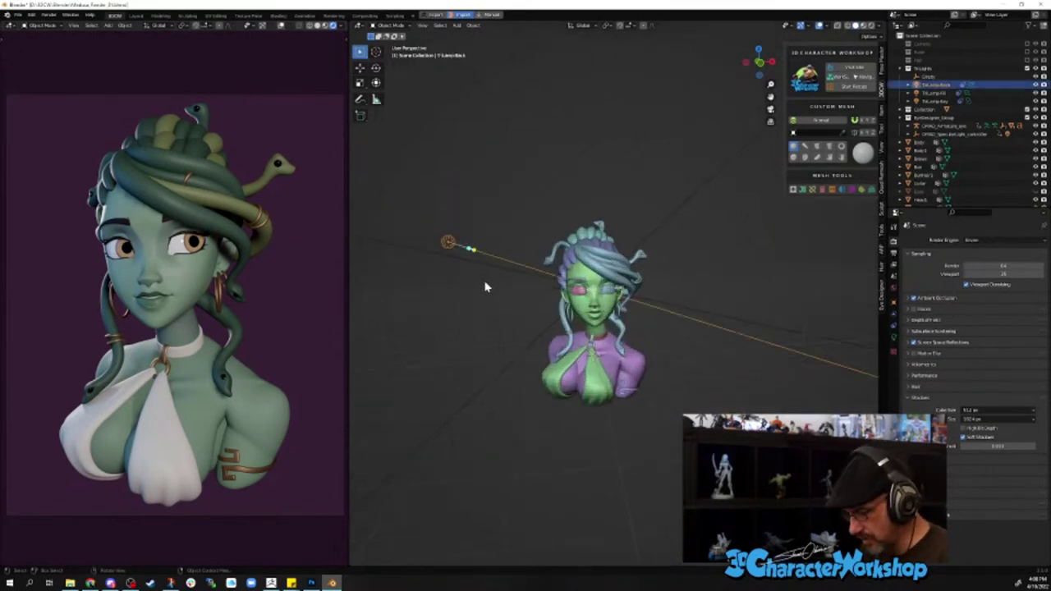
pyautogui.press('g')
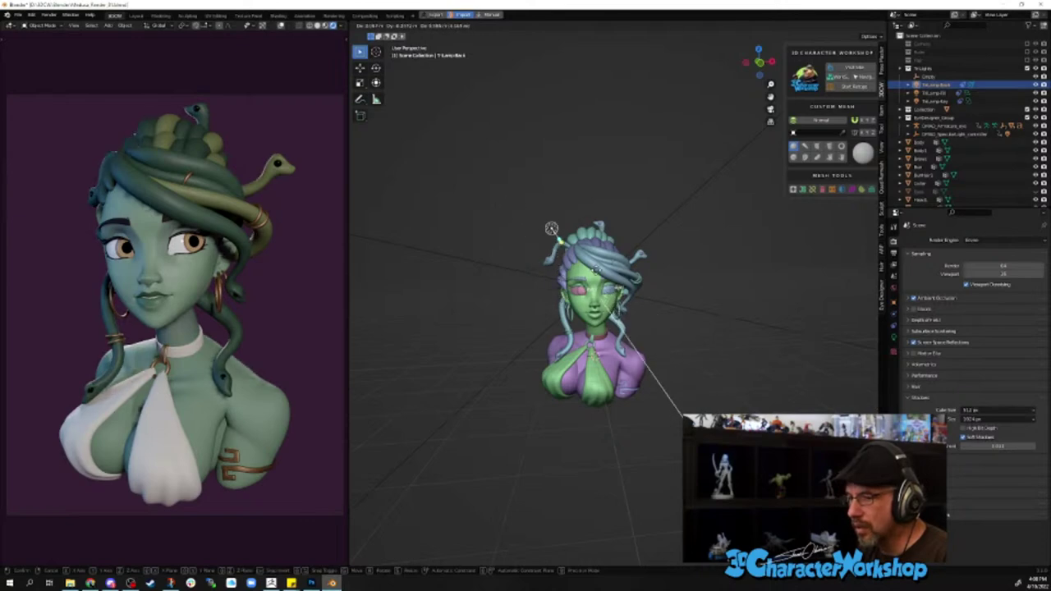
pyautogui.click(478, 283)
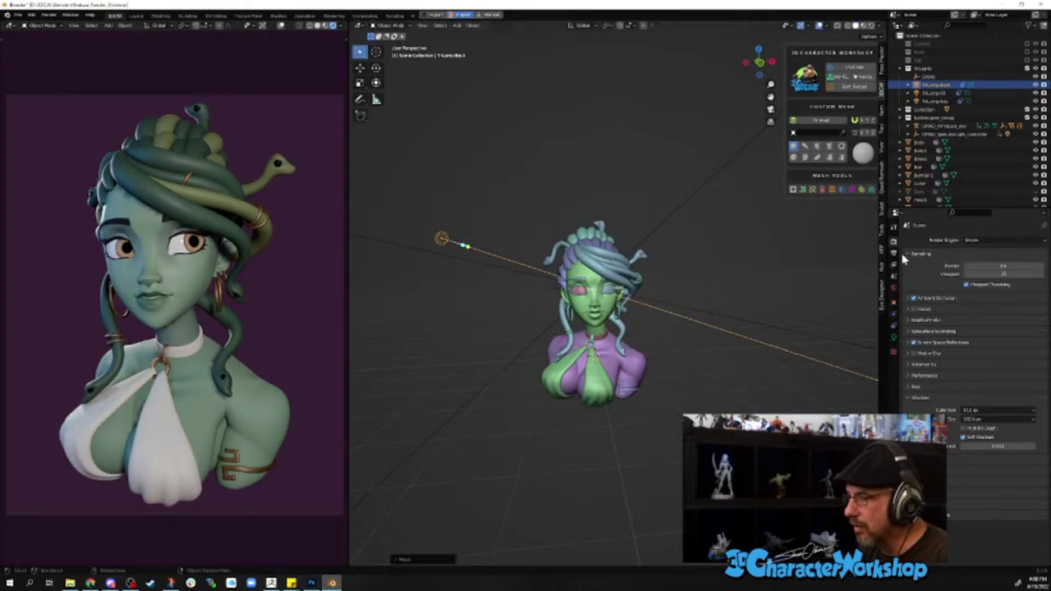
pyautogui.click(894, 340)
pyautogui.click(1028, 278)
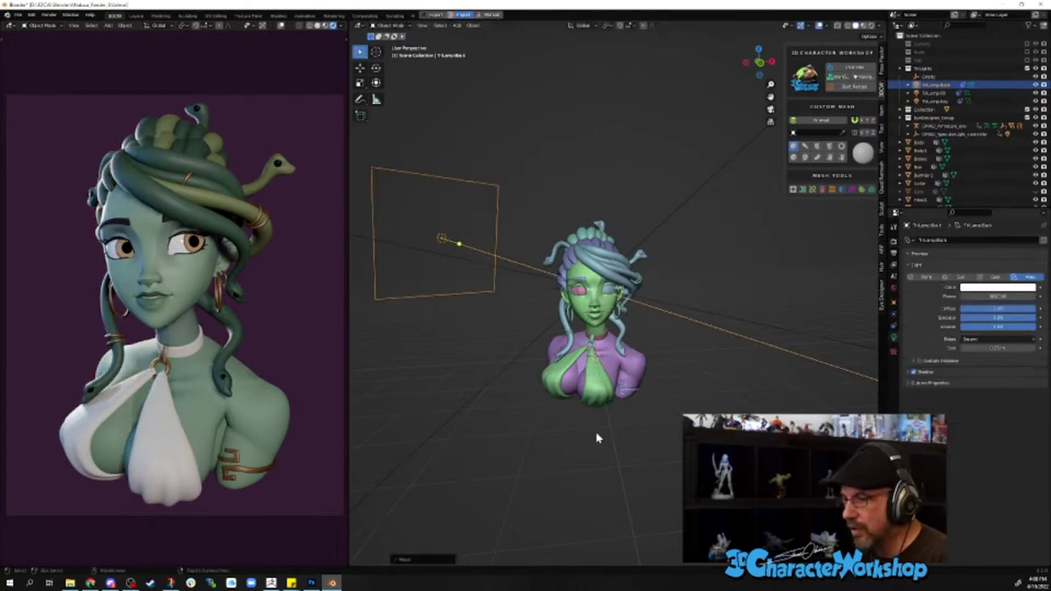
# - Reposition the back area light several times behind the head
pyautogui.press('g')
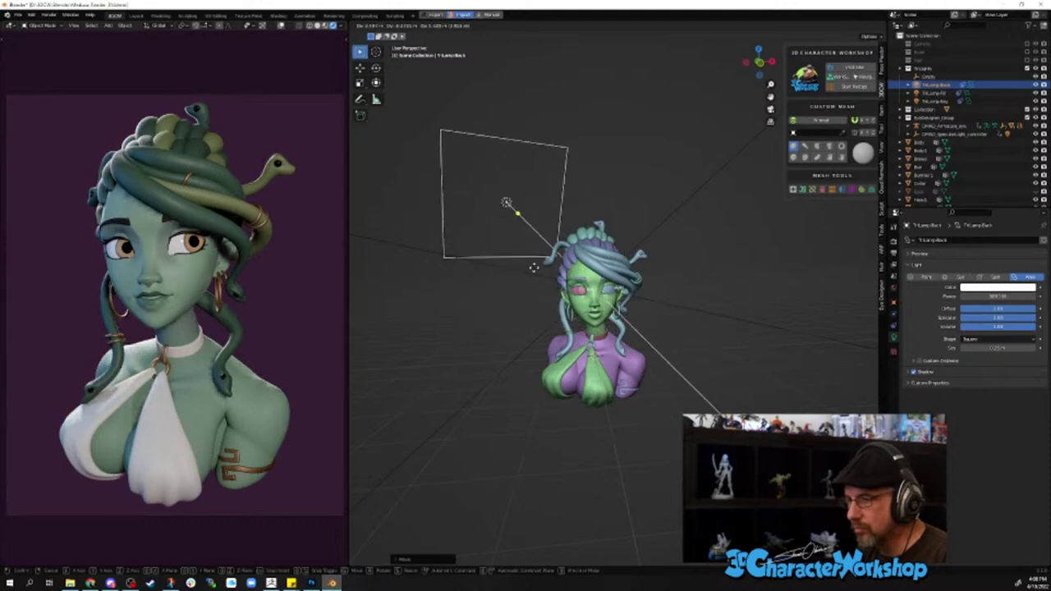
pyautogui.click(134, 238)
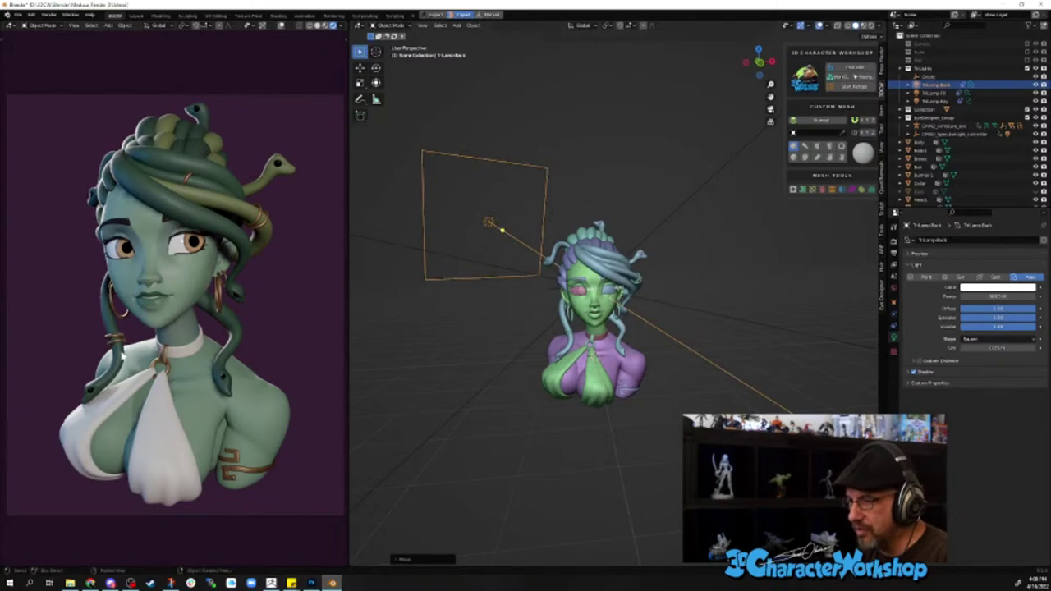
pyautogui.scroll(-5, 492, 375)
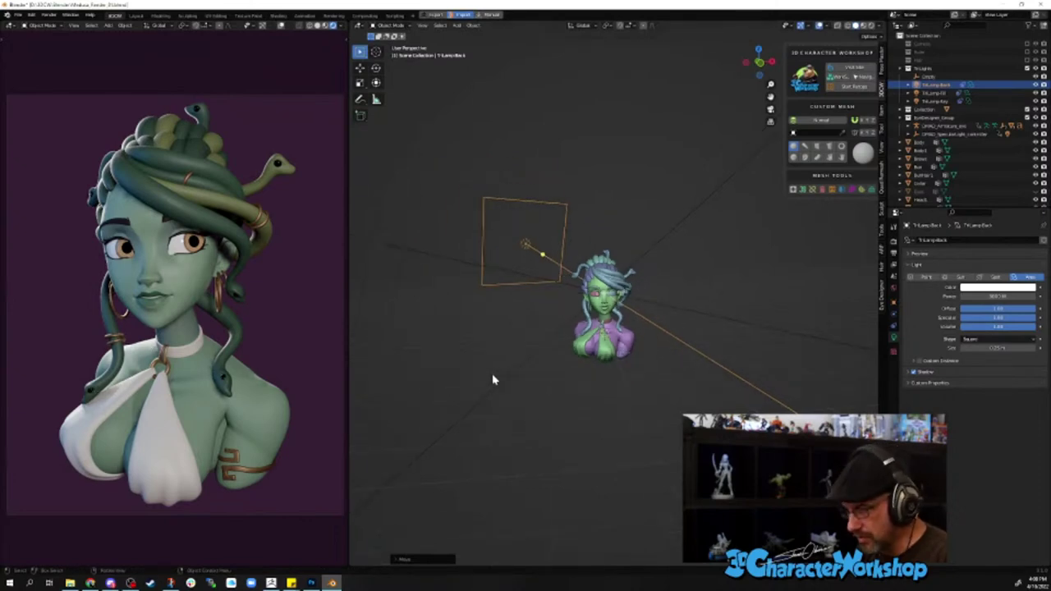
pyautogui.moveTo(492, 375); pyautogui.dragTo(646, 354, button='middle')
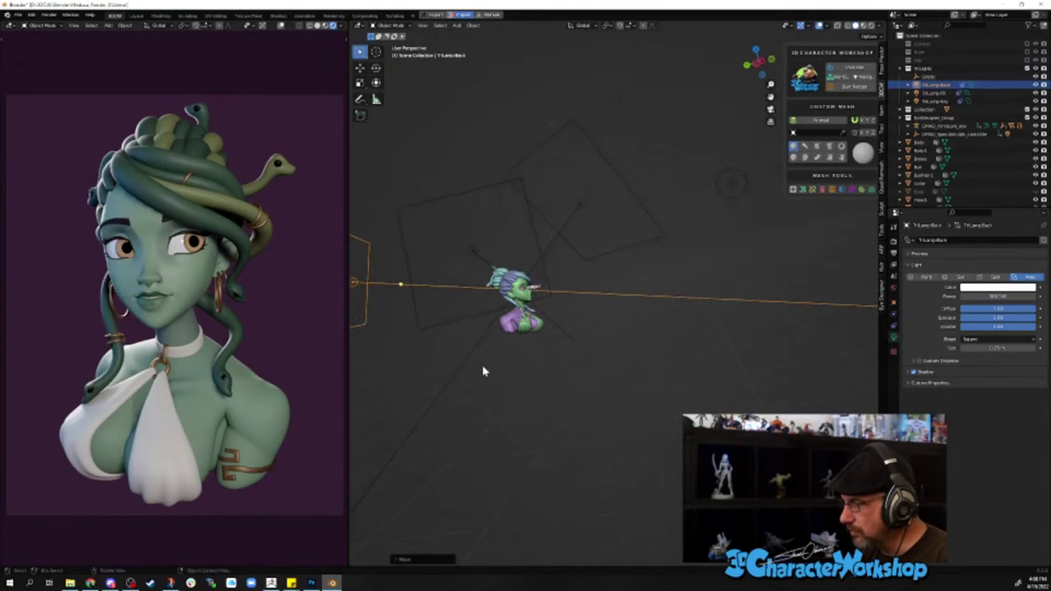
pyautogui.press('g')
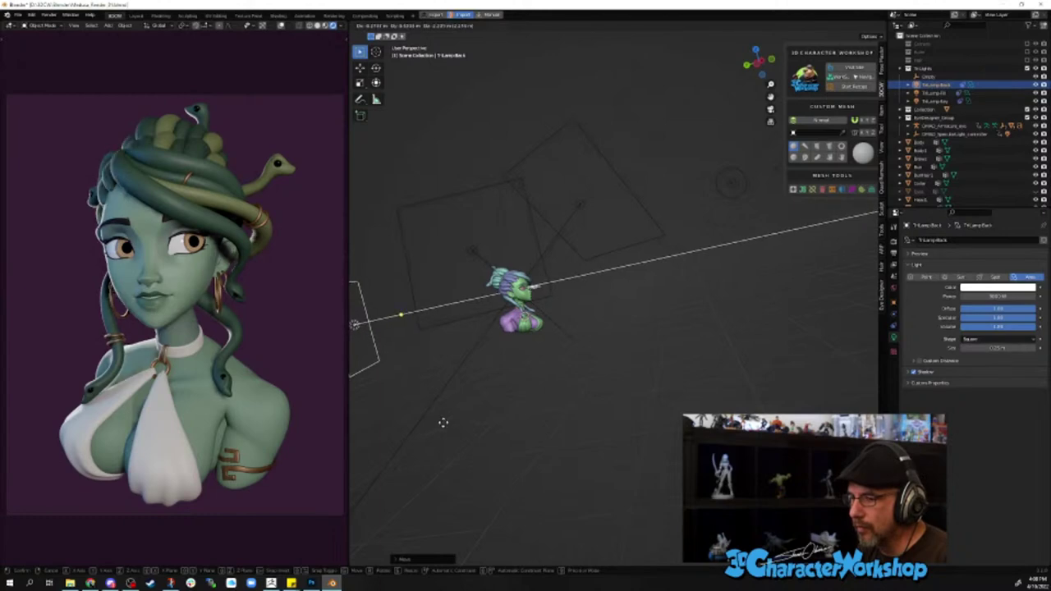
pyautogui.click(121, 369)
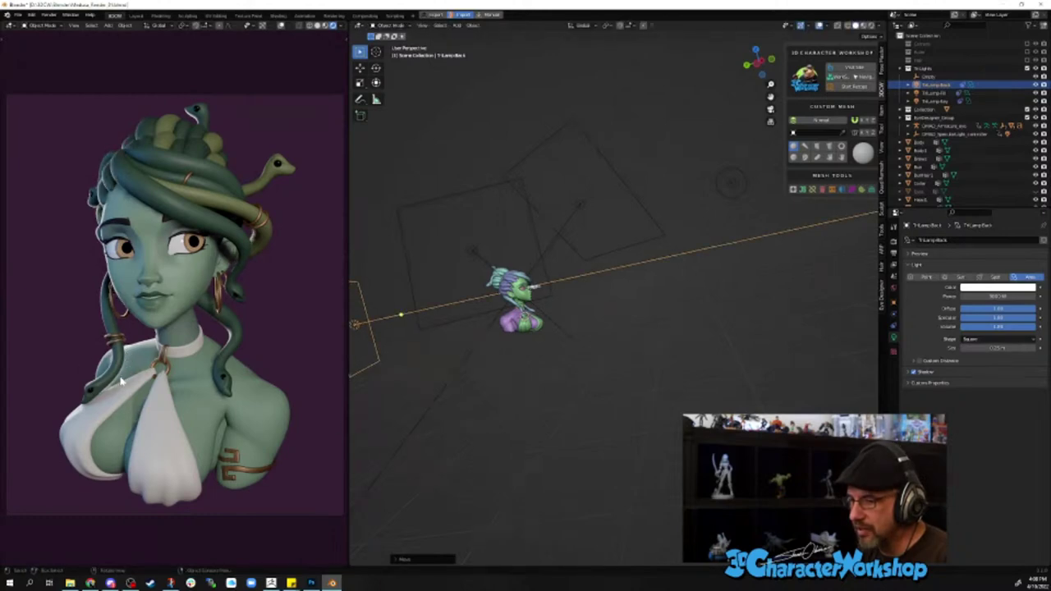
pyautogui.moveTo(597, 394); pyautogui.dragTo(419, 403, button='middle')
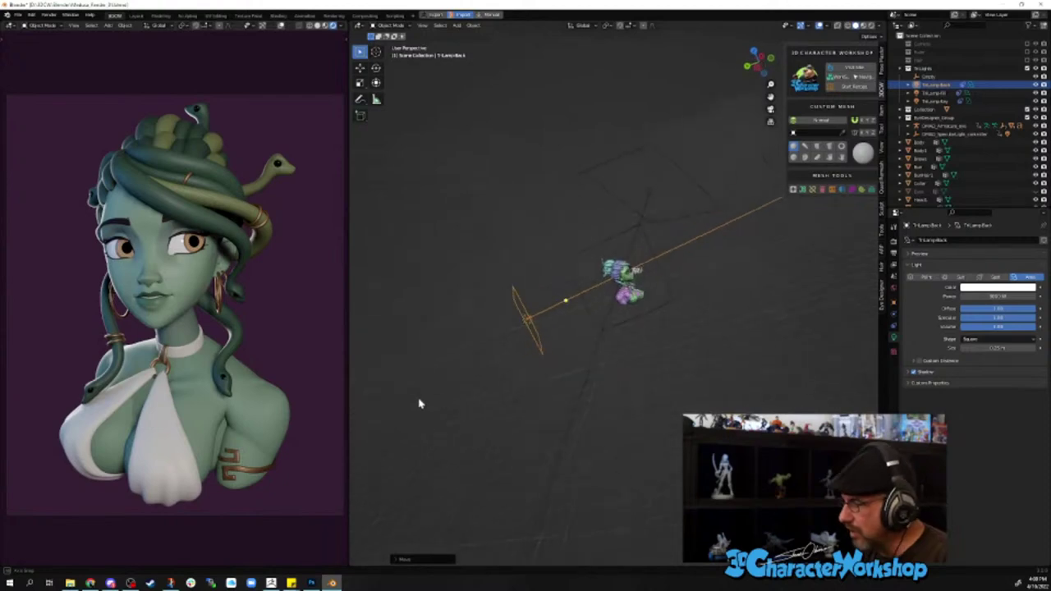
pyautogui.moveTo(578, 323); pyautogui.dragTo(555, 323, button='middle')
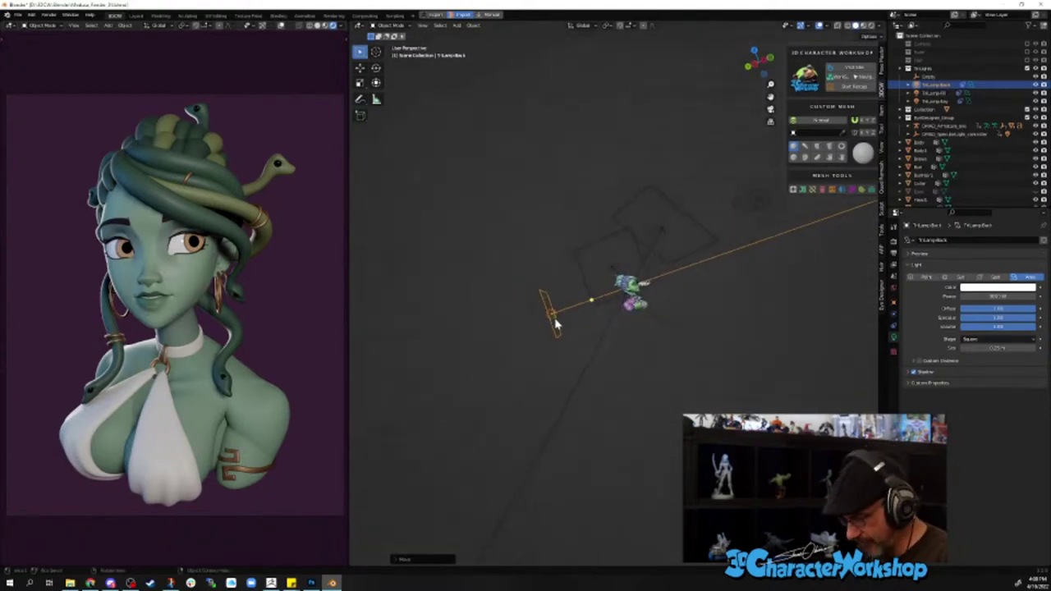
pyautogui.press('g')
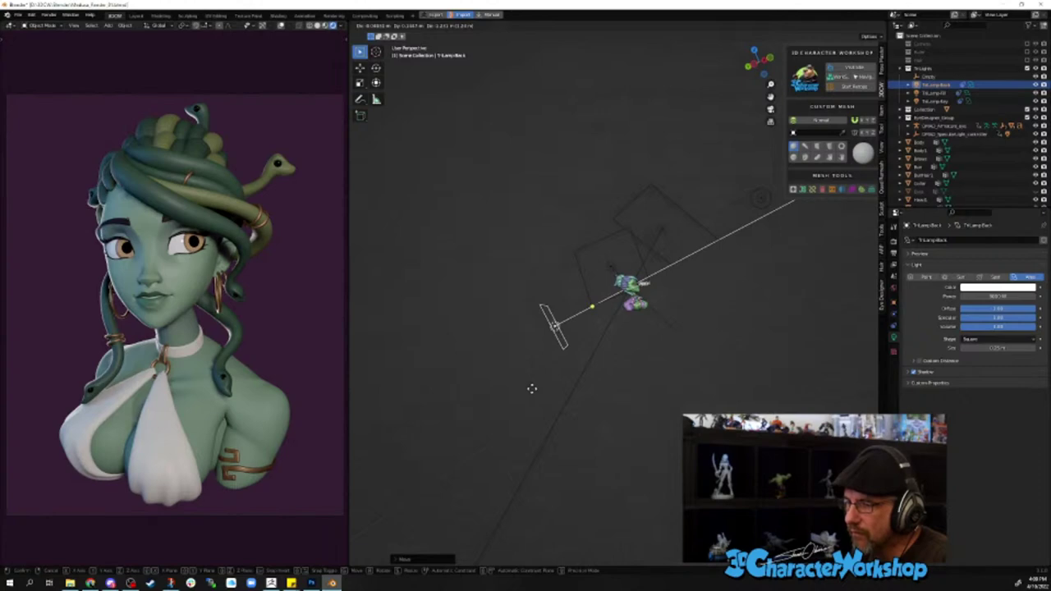
pyautogui.click(532, 388)
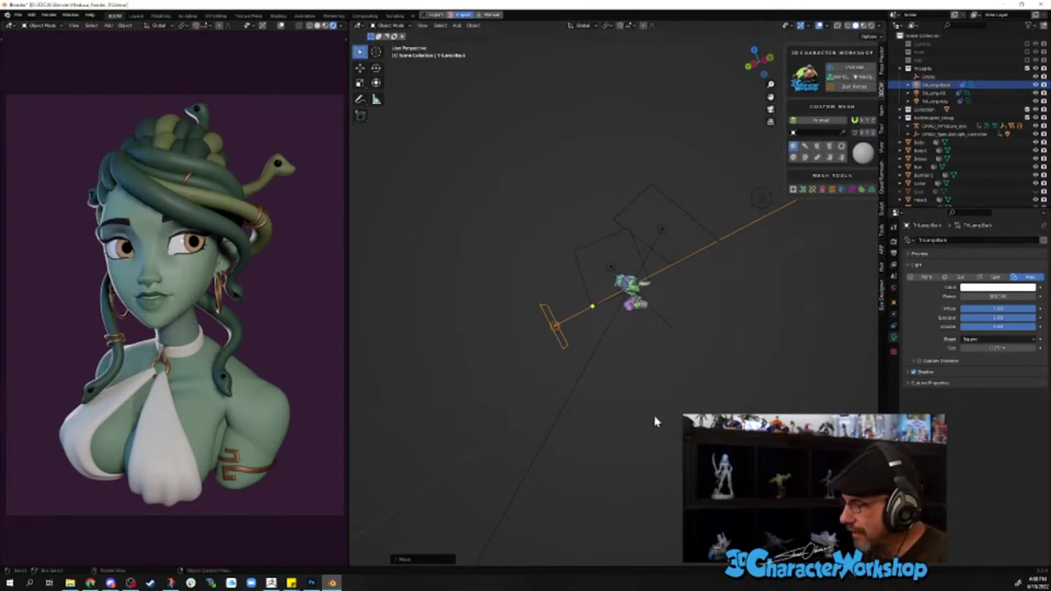
# - Scale the back area light up much larger and check its placement
pyautogui.press('s')
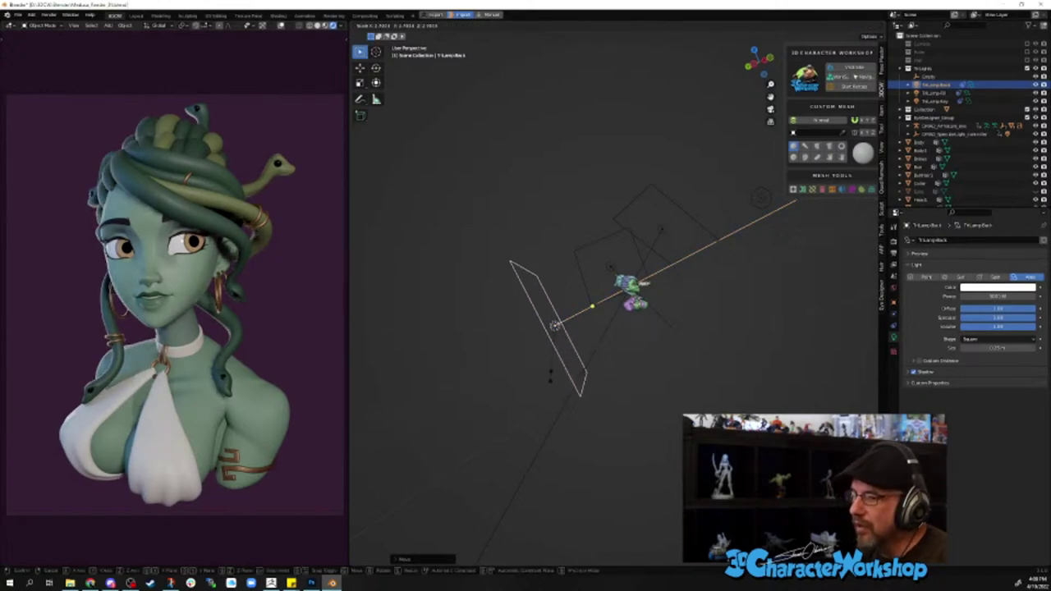
pyautogui.click(536, 396)
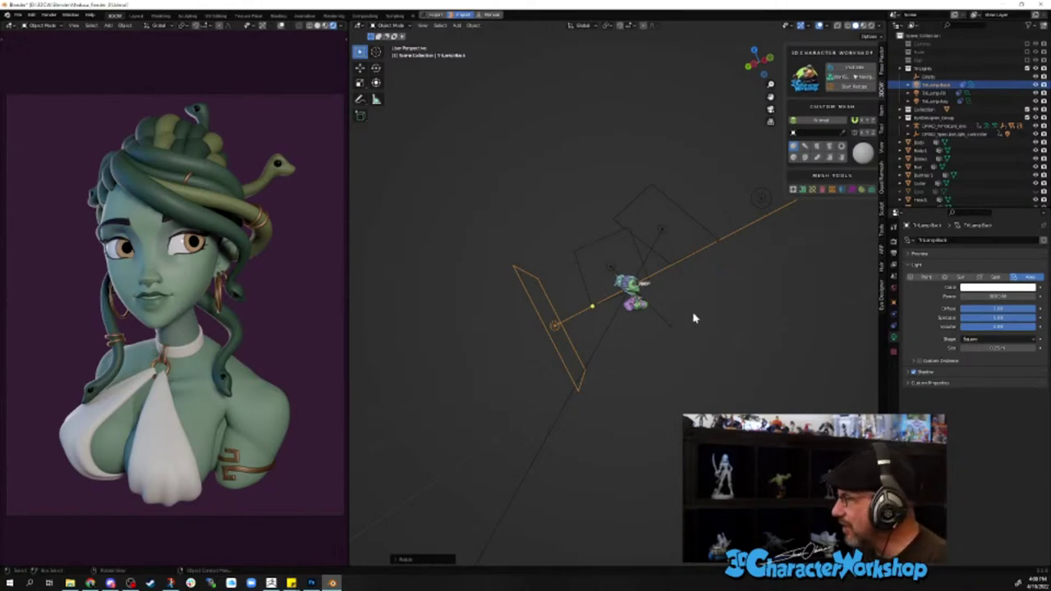
pyautogui.moveTo(695, 314); pyautogui.dragTo(730, 238, button='middle')
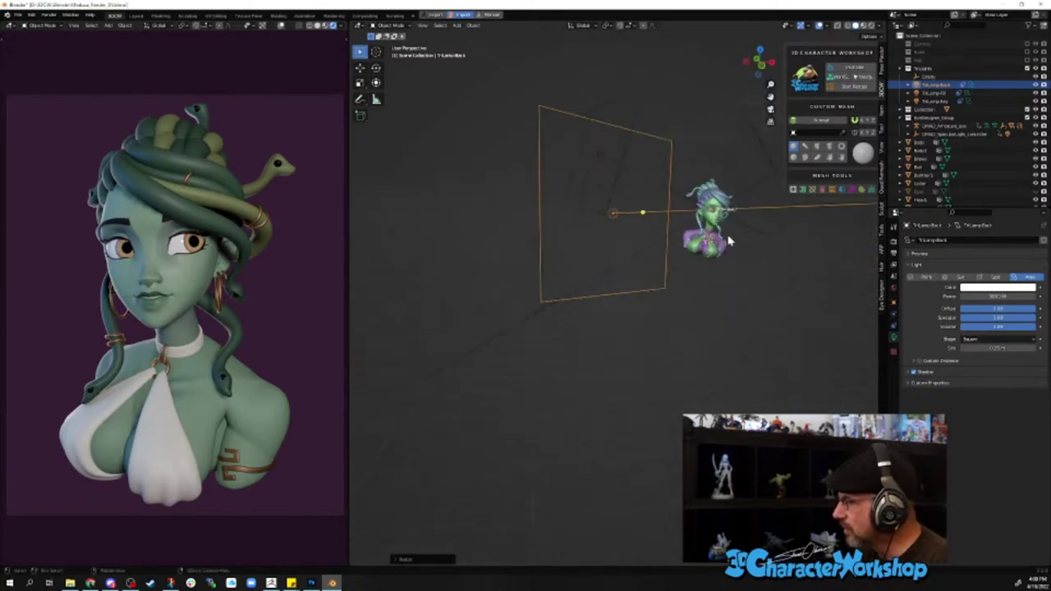
pyautogui.moveTo(709, 139); pyautogui.dragTo(632, 168, button='middle')
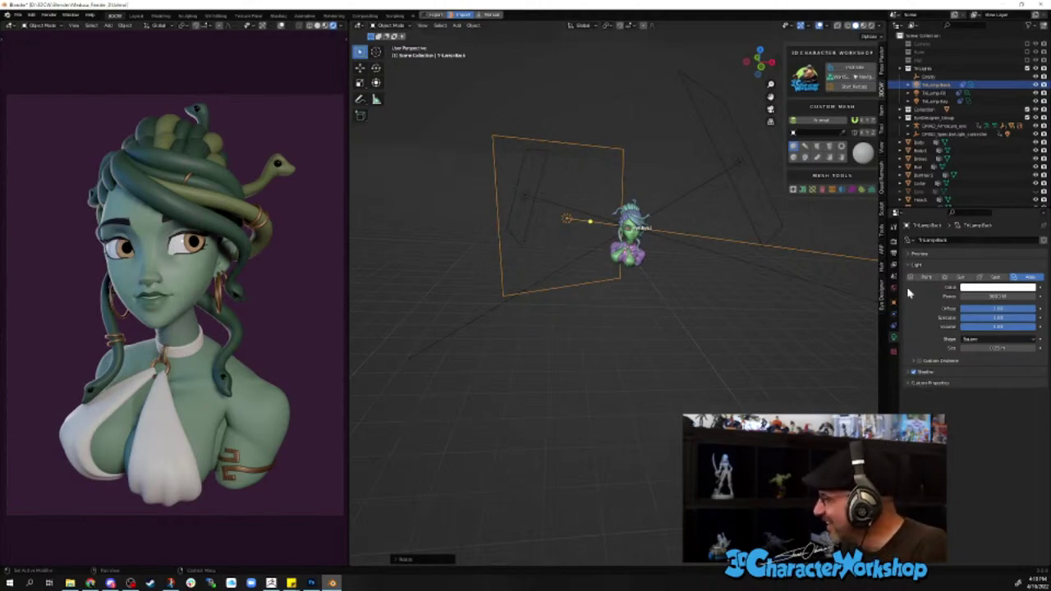
# - Reveal the back light's Shadow settings in the Properties editor
pyautogui.click(894, 243)
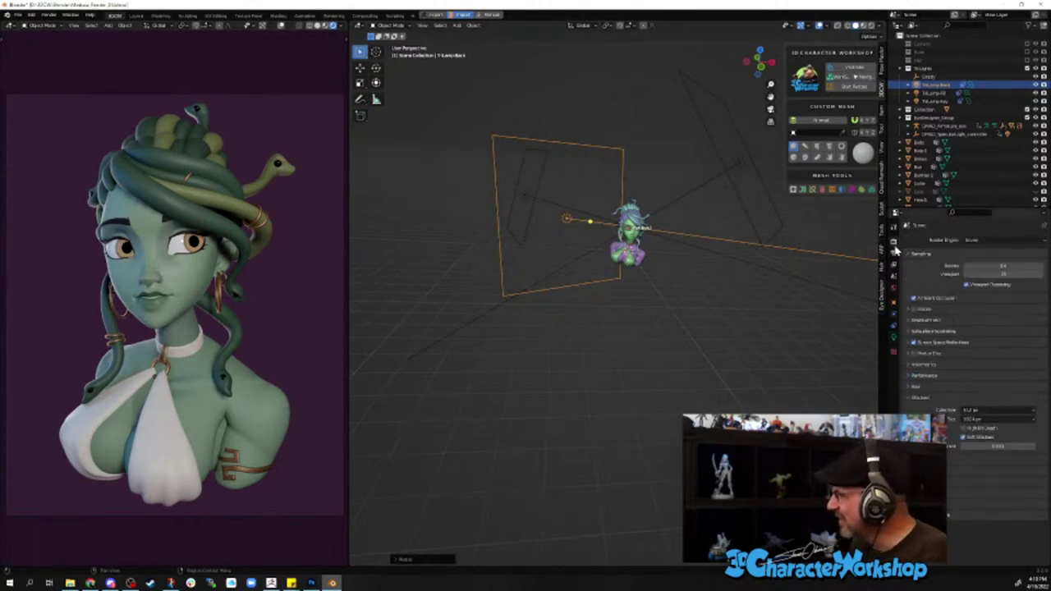
pyautogui.click(894, 337)
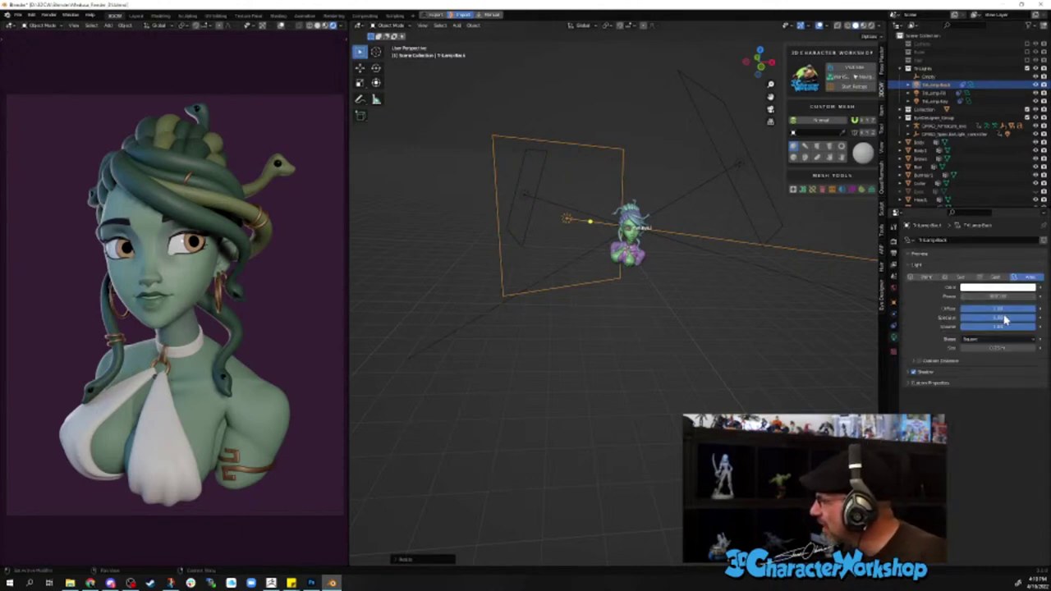
pyautogui.click(909, 375)
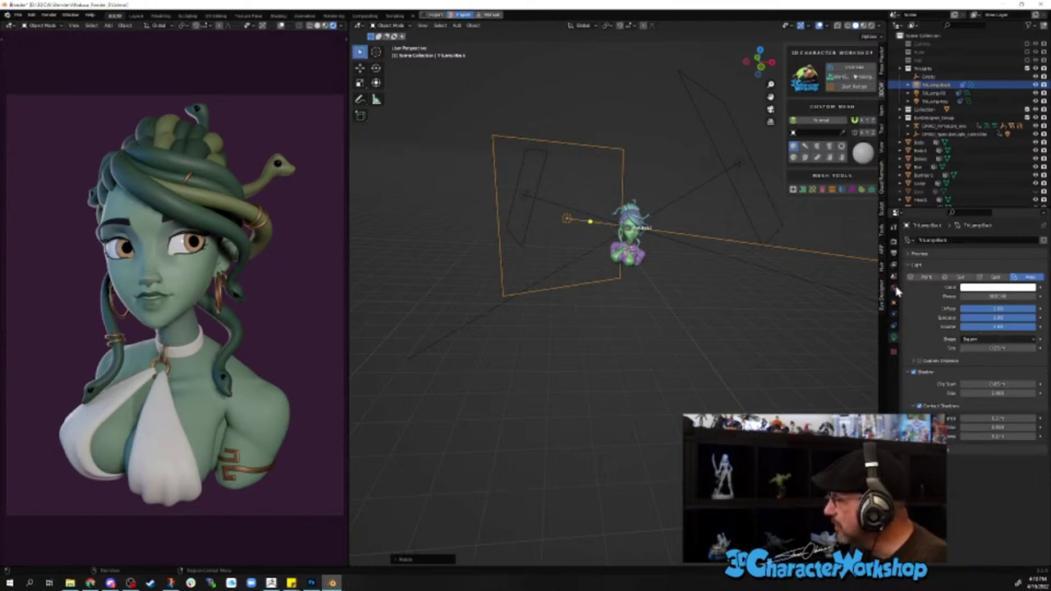
# - Collapse the Tool tab's Options and Workspace sections, then show Output Properties
pyautogui.click(894, 227)
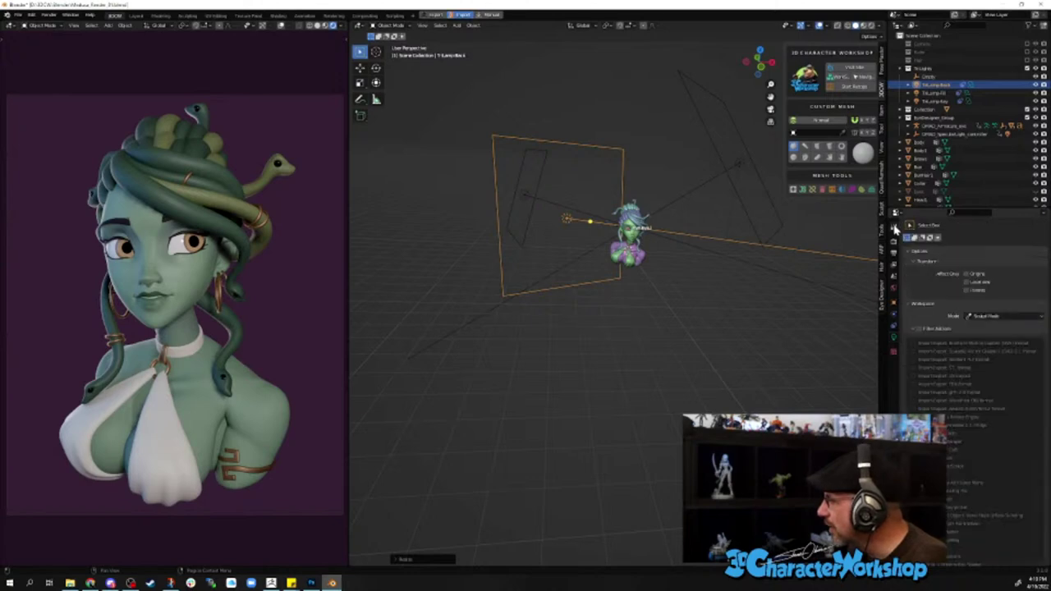
pyautogui.click(910, 252)
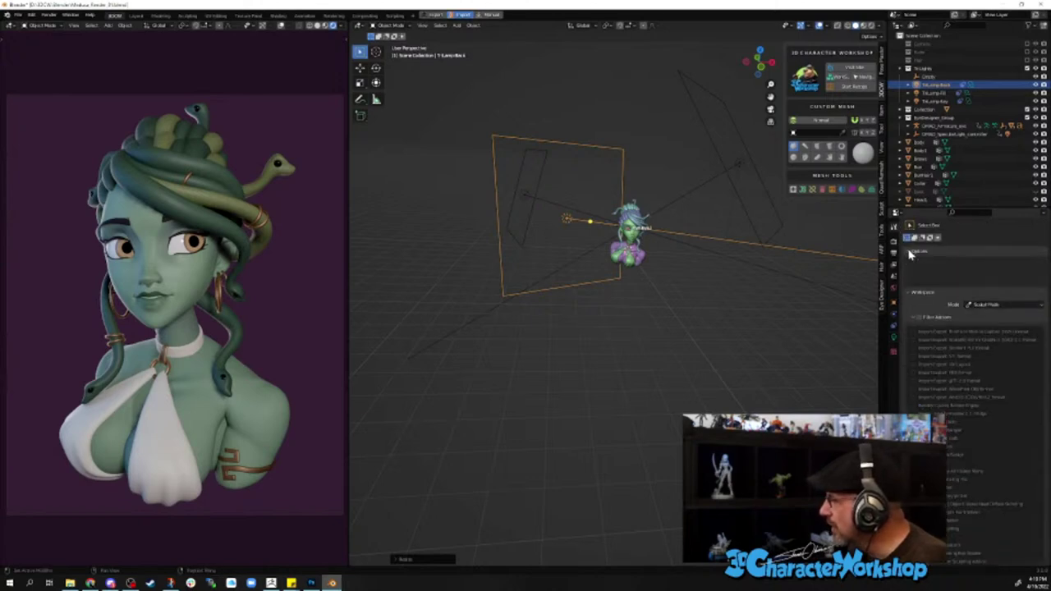
pyautogui.click(908, 263)
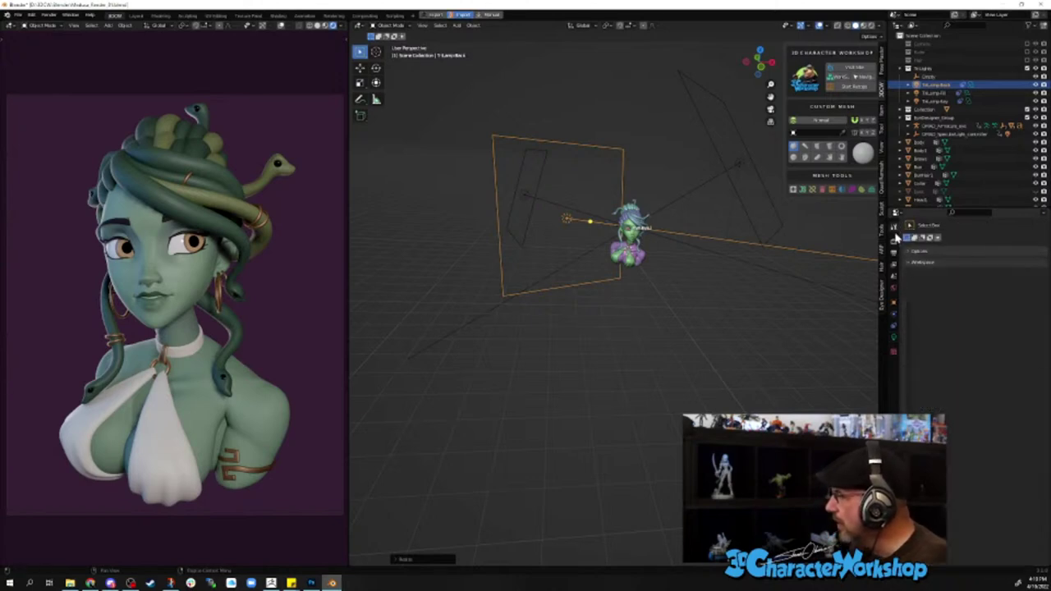
pyautogui.click(893, 254)
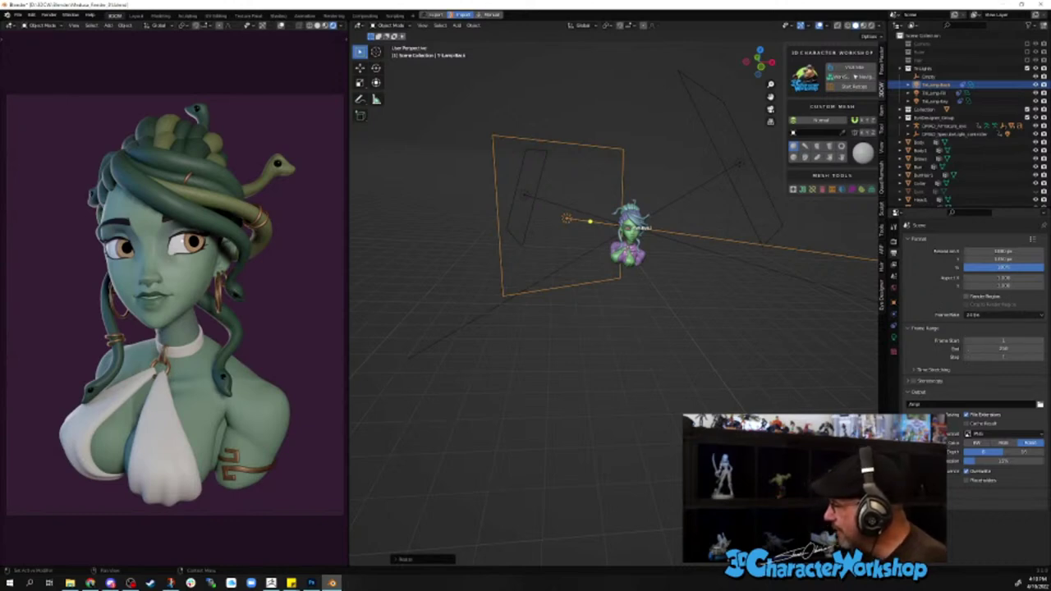
# - Set the Eevee render samples to 128
pyautogui.click(893, 244)
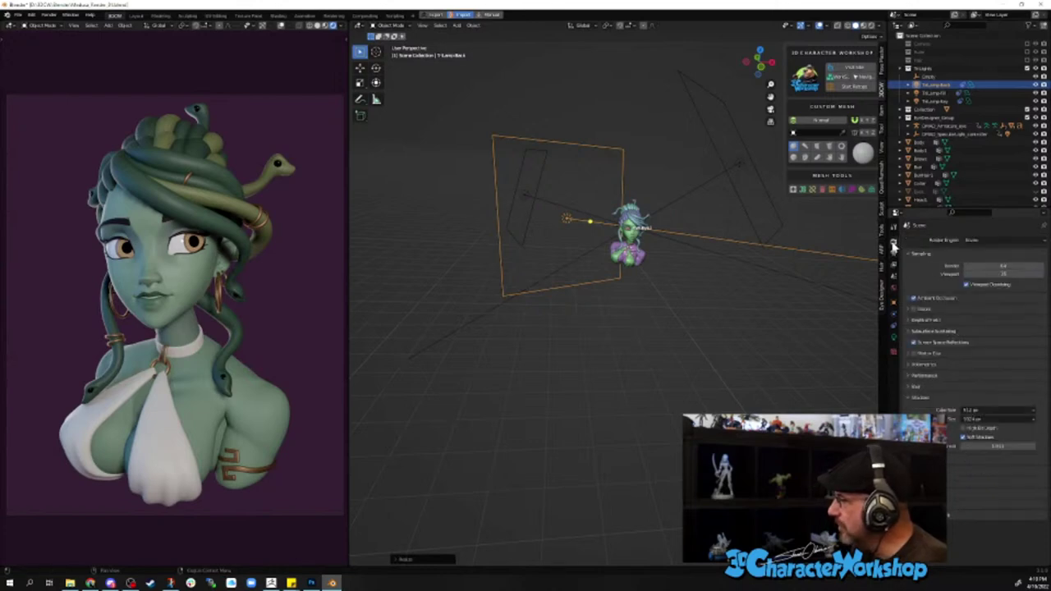
pyautogui.click(1009, 266)
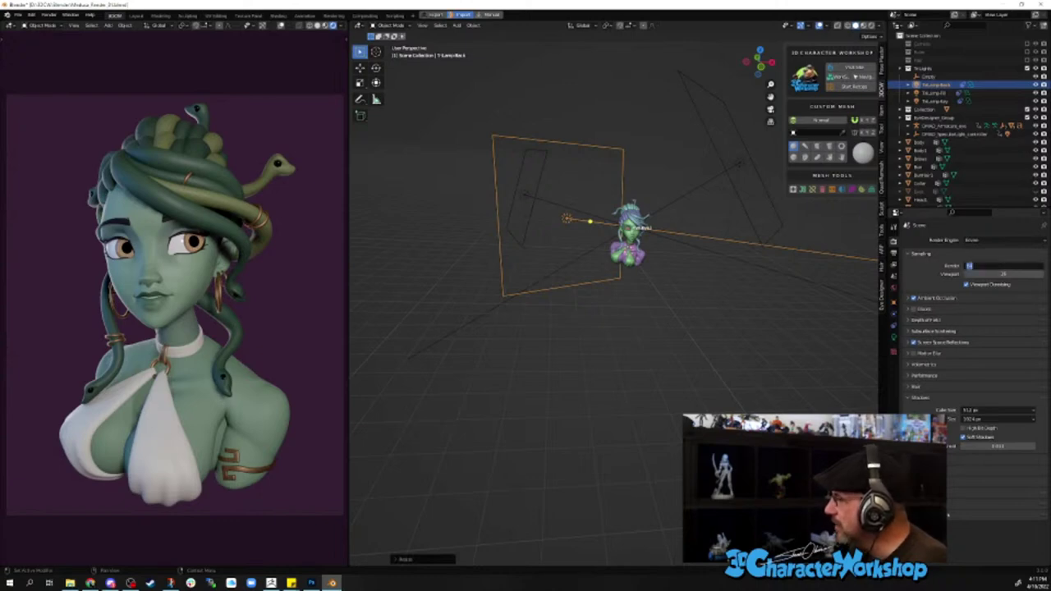
pyautogui.write('128')
pyautogui.press('Return')
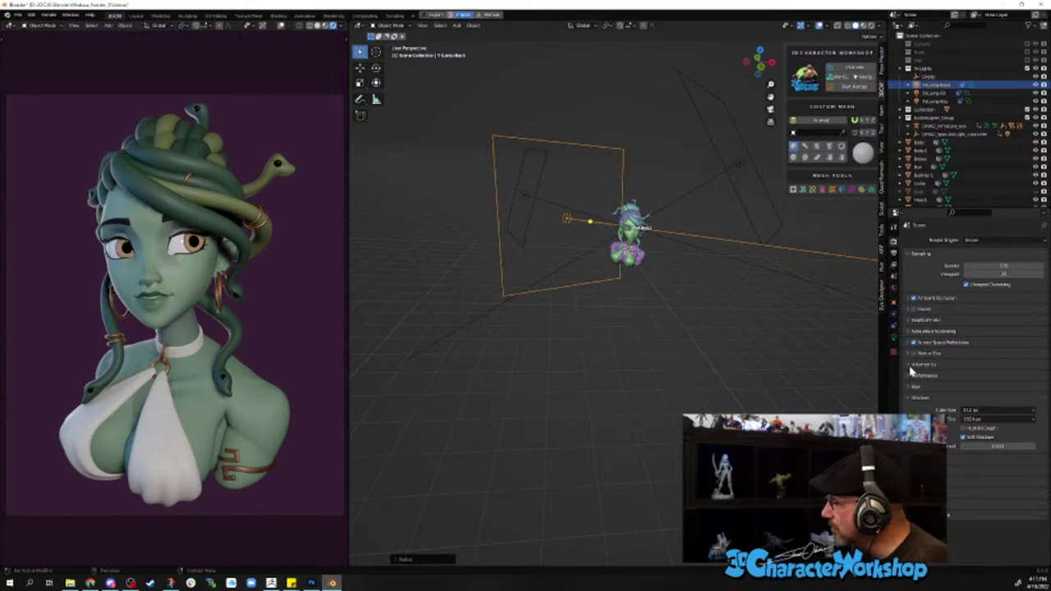
# - Set both shadow resolutions, Cube Size and Cascade Size, to 2048 px
pyautogui.click(979, 413)
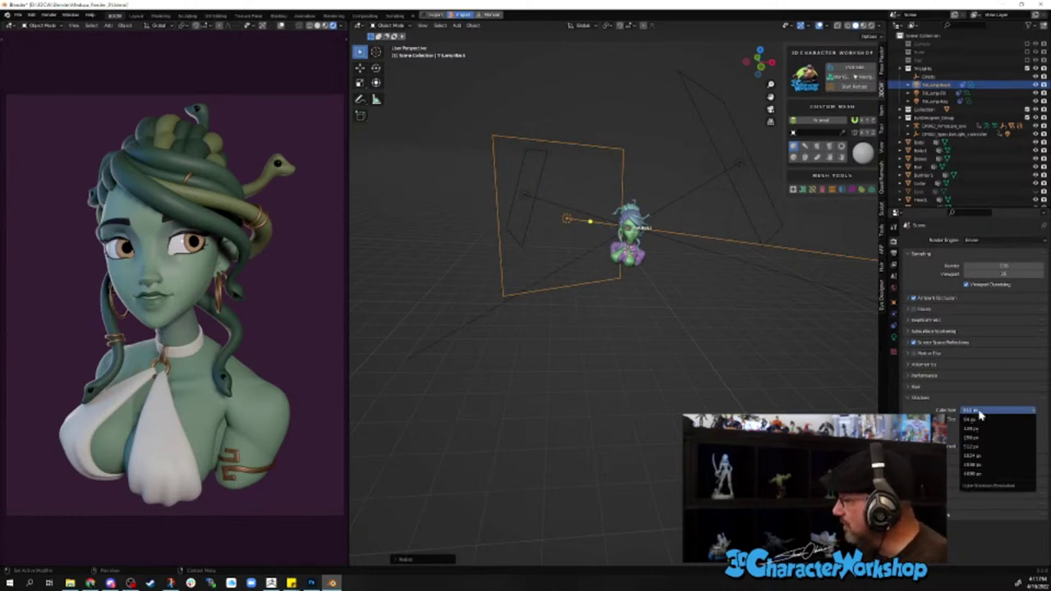
pyautogui.click(976, 456)
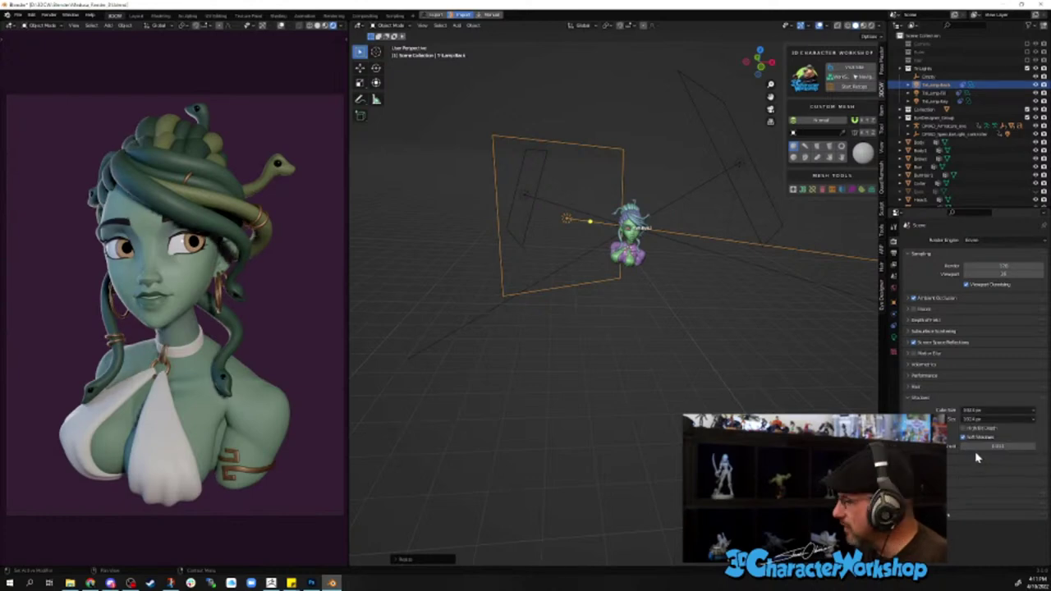
pyautogui.click(983, 411)
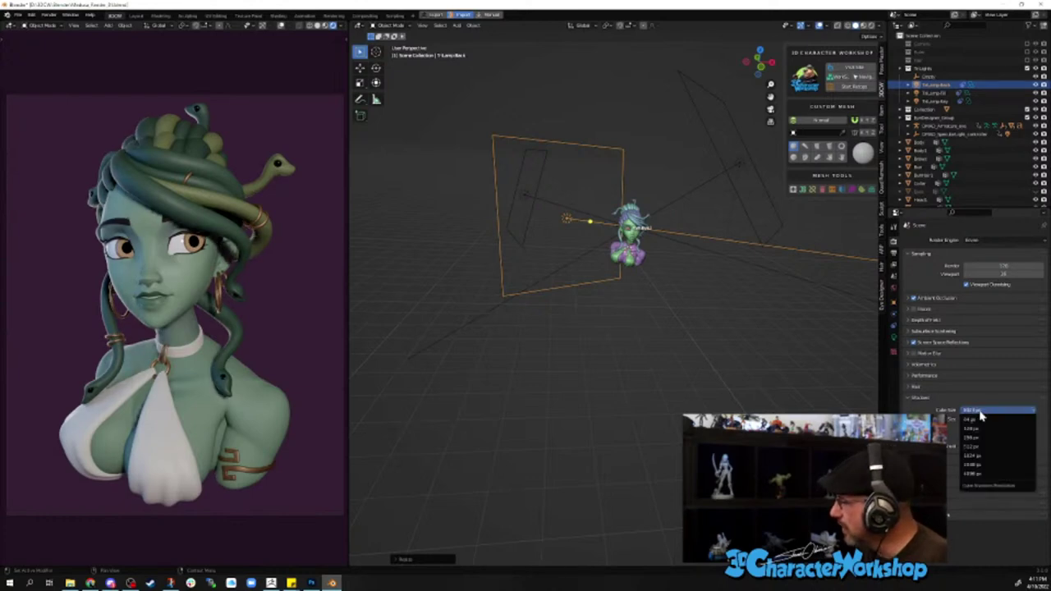
pyautogui.click(977, 465)
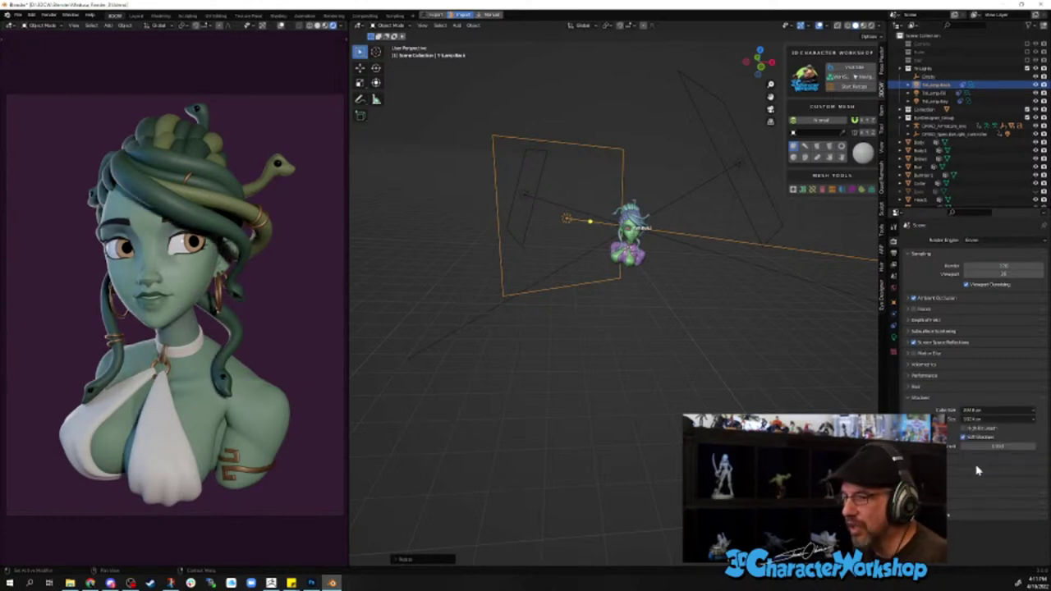
pyautogui.click(980, 420)
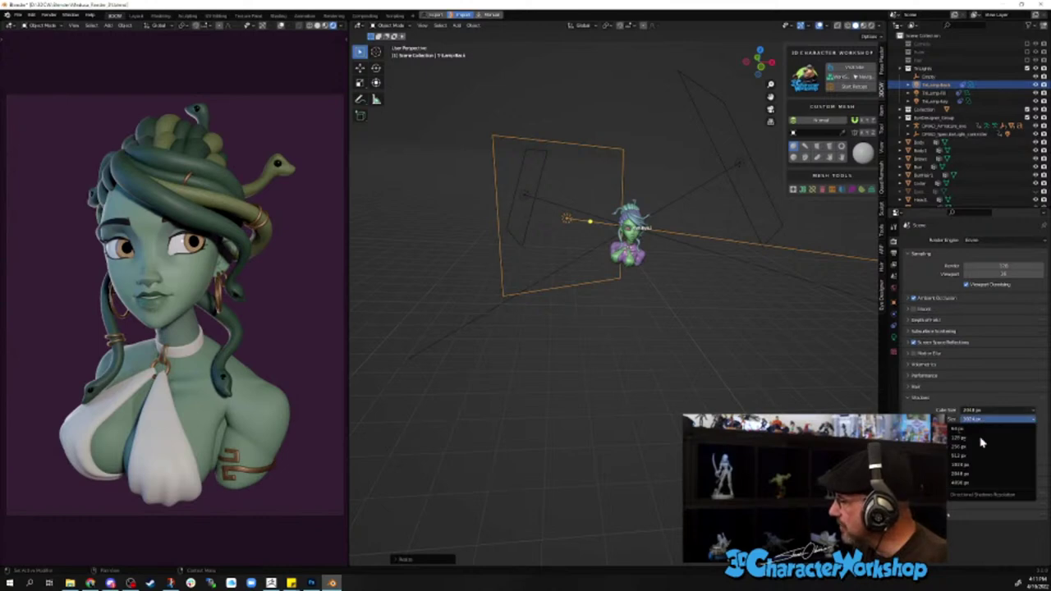
pyautogui.click(975, 476)
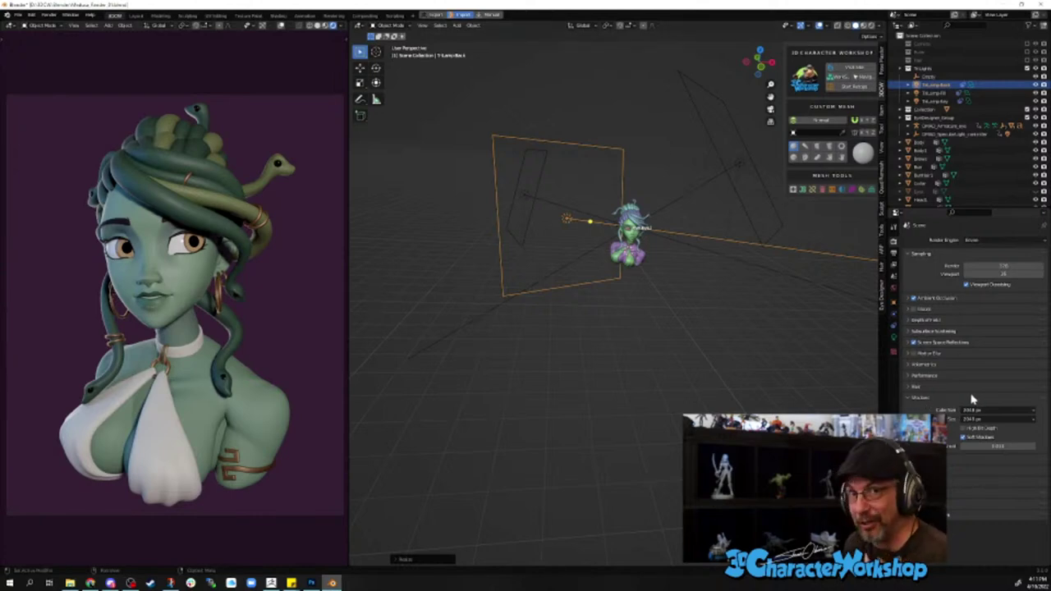
# - Turn off Bloom, briefly checking the Depth of Field, Subsurface Scattering and Hair panels
pyautogui.click(931, 321)
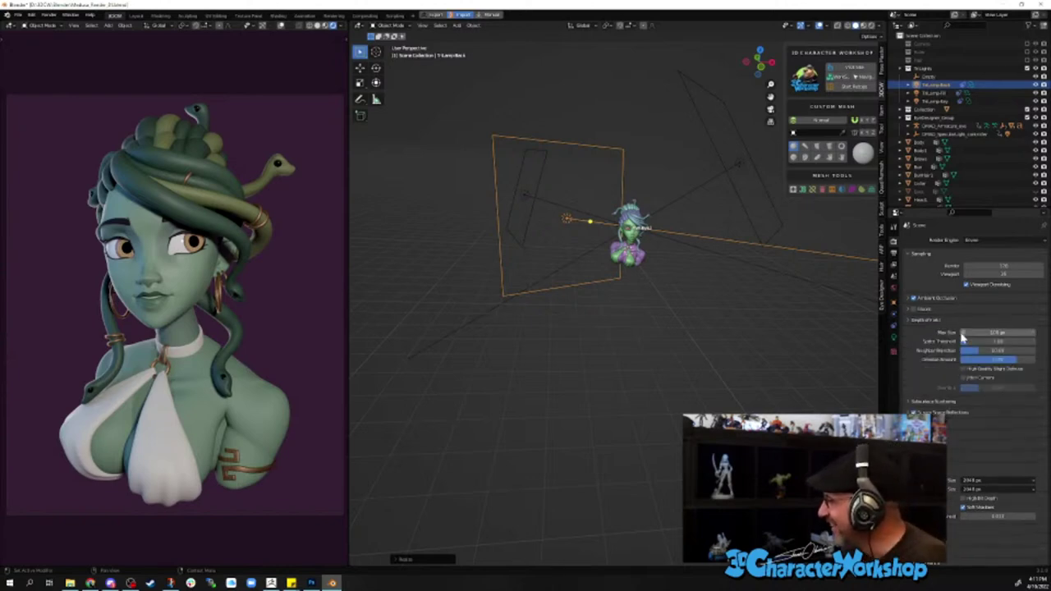
pyautogui.click(925, 322)
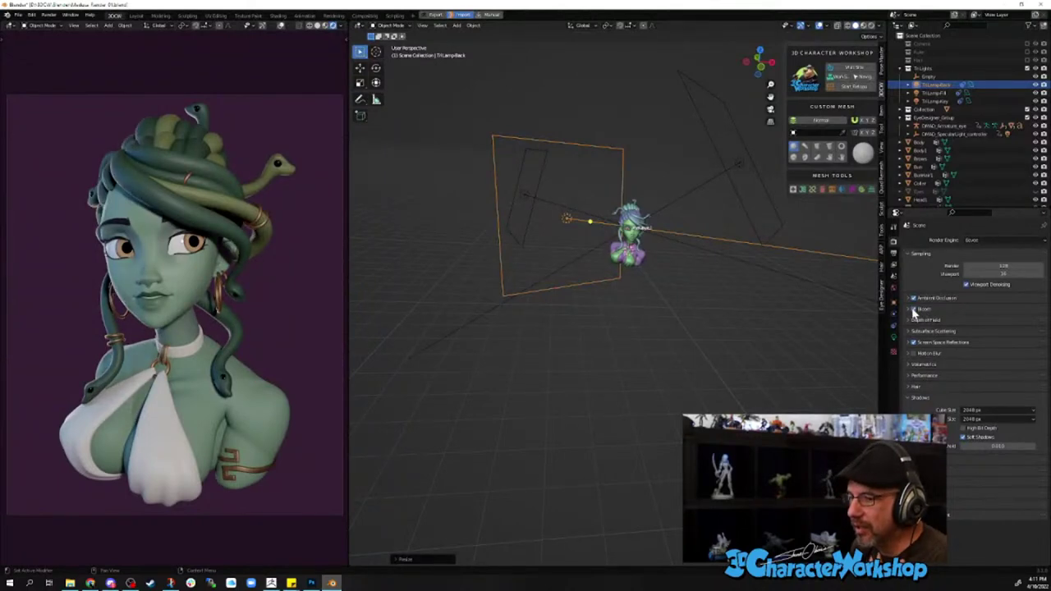
pyautogui.click(913, 309)
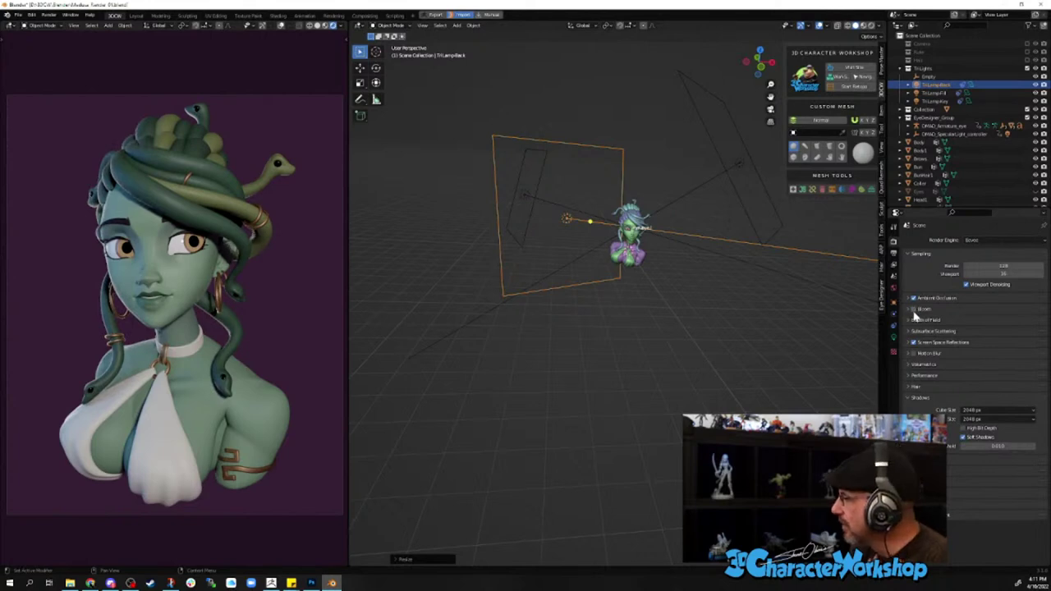
pyautogui.click(909, 333)
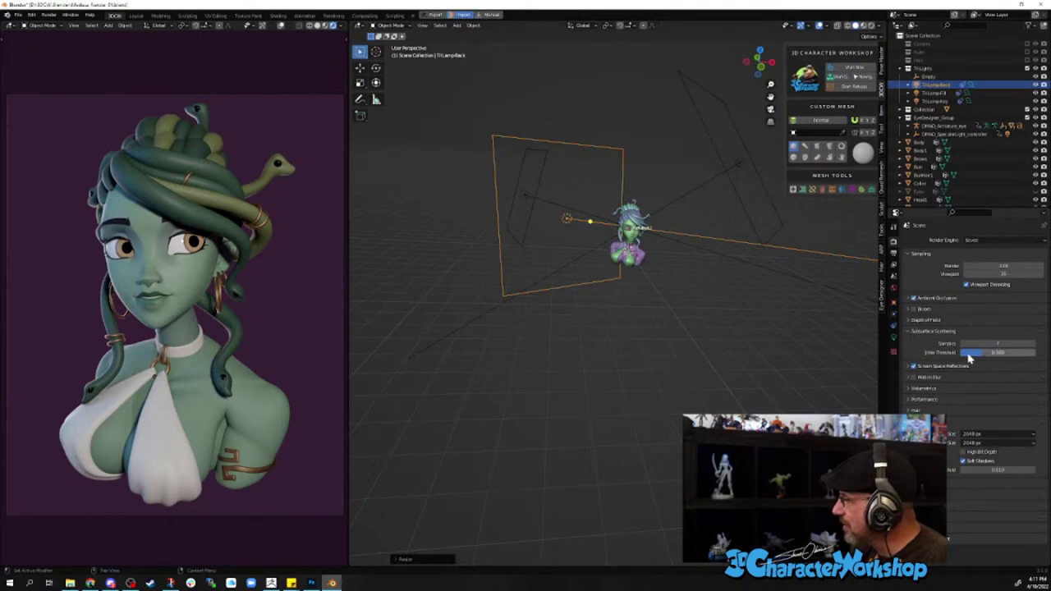
pyautogui.click(908, 331)
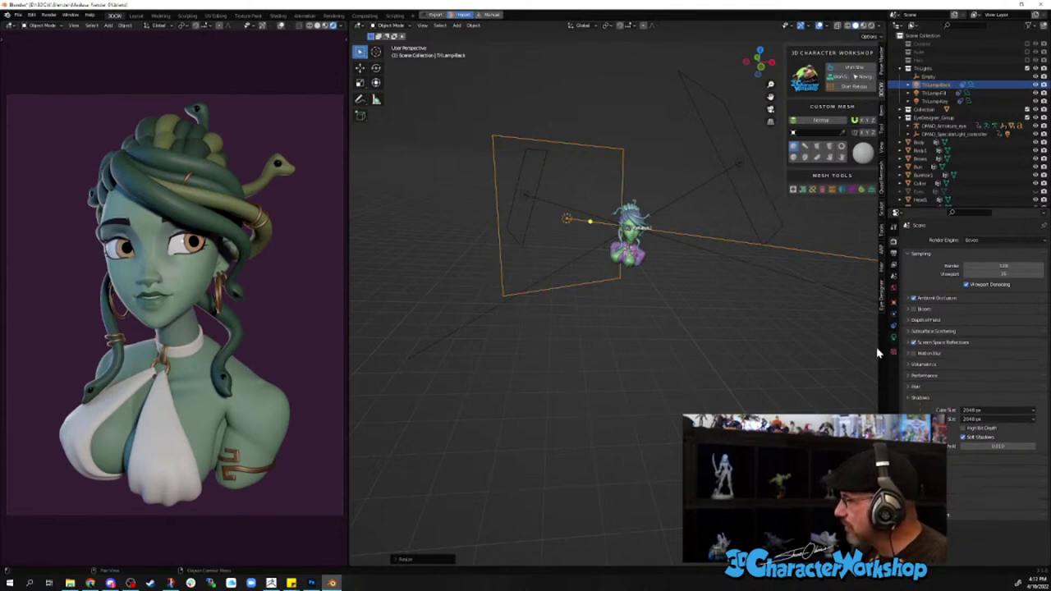
pyautogui.click(917, 387)
pyautogui.click(917, 389)
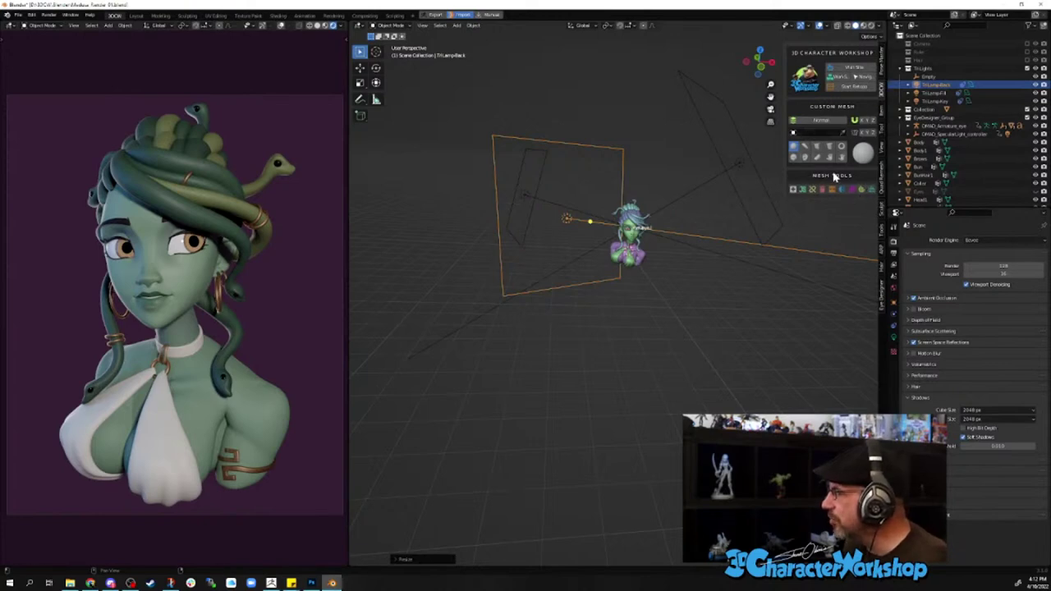
pyautogui.click(629, 227)
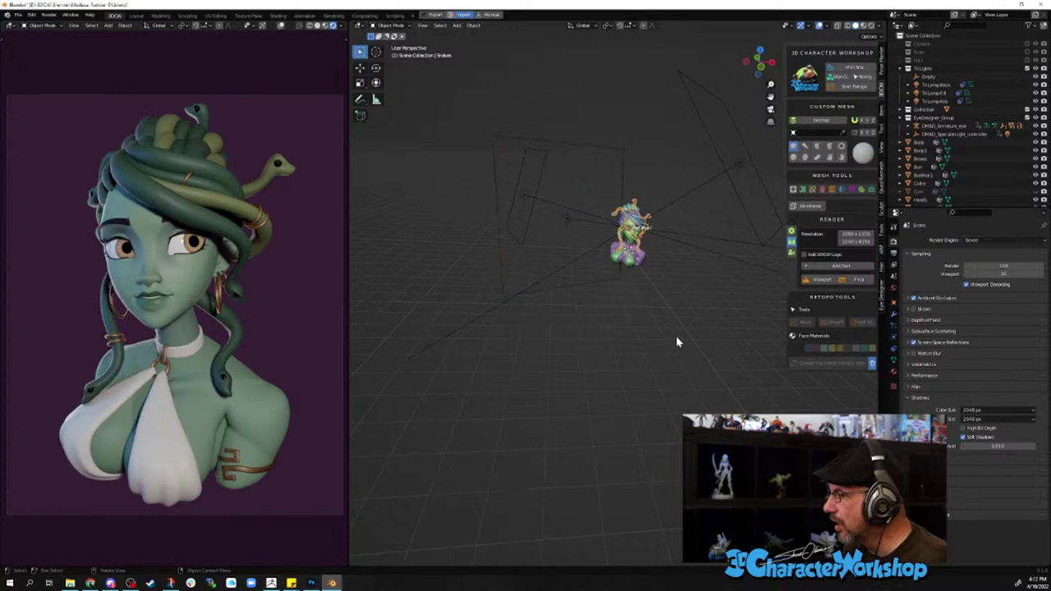
# - Render the bust with F12, zoom out on the result, and compare render slots with J
pyautogui.click(638, 243)
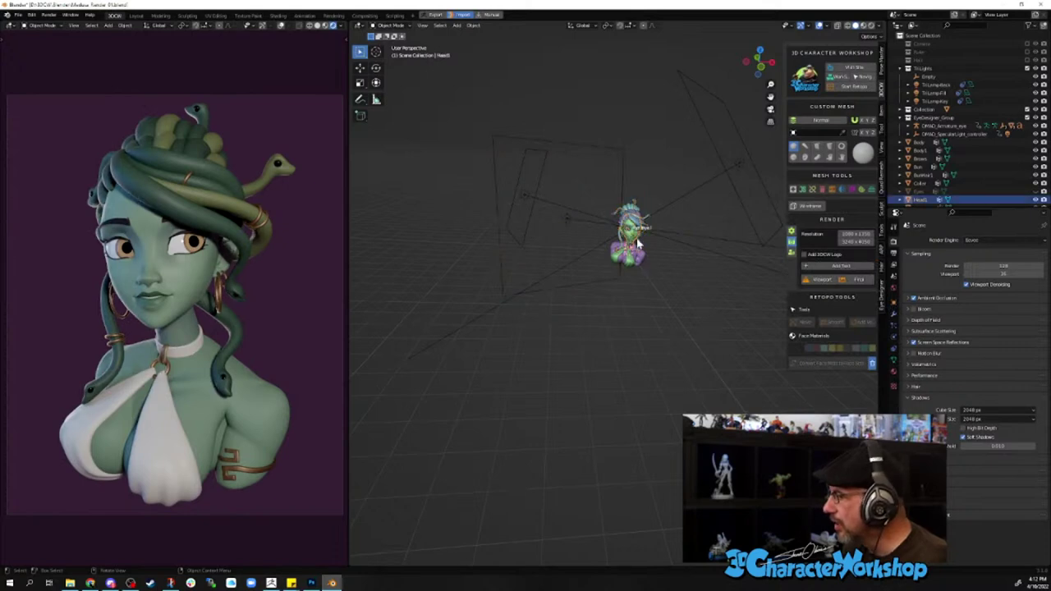
pyautogui.click(859, 239)
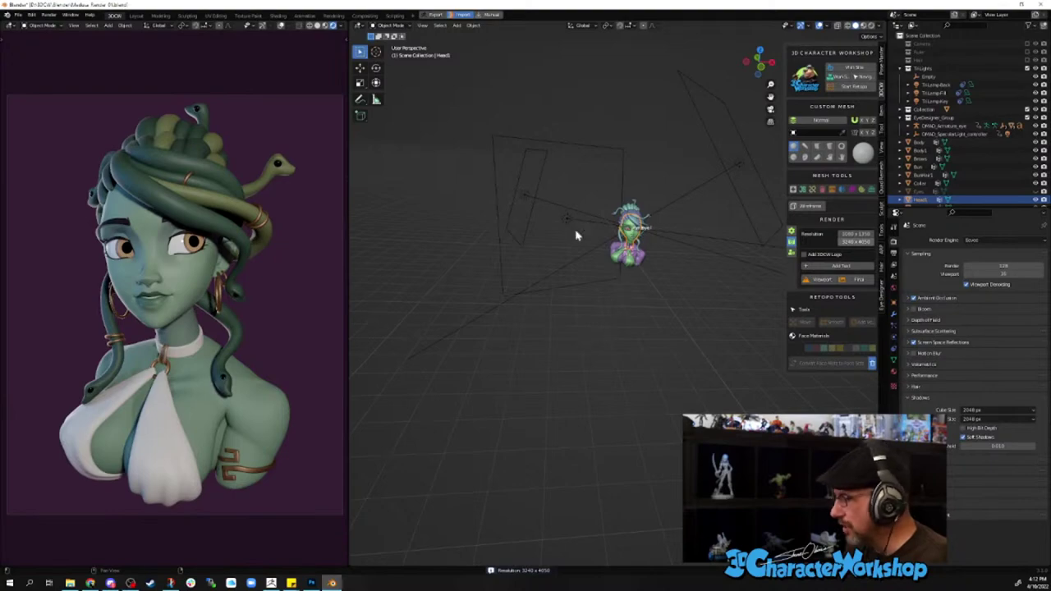
pyautogui.press('F12')
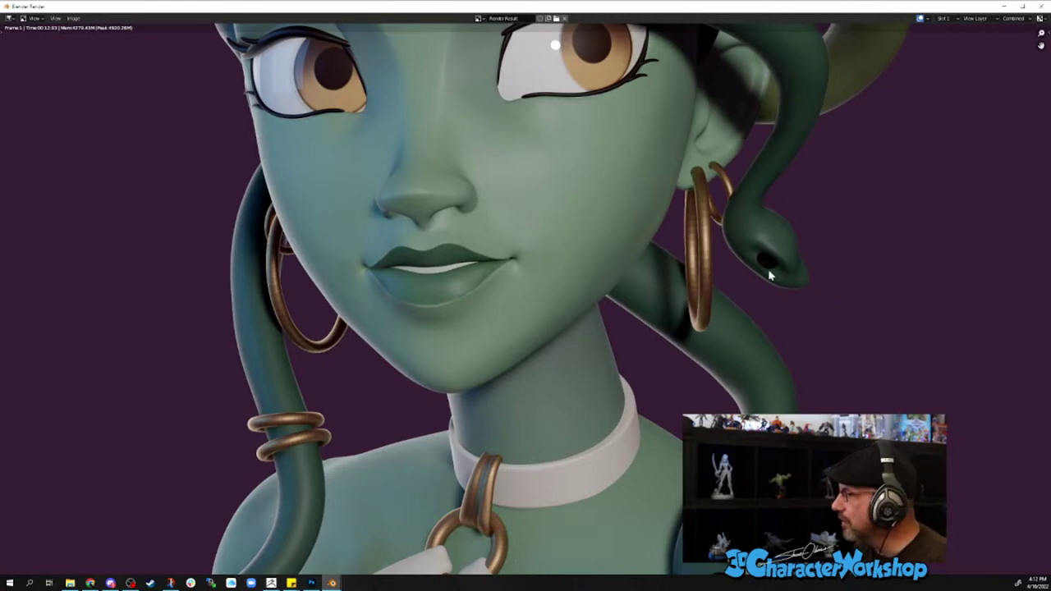
pyautogui.scroll(-5, 621, 318)
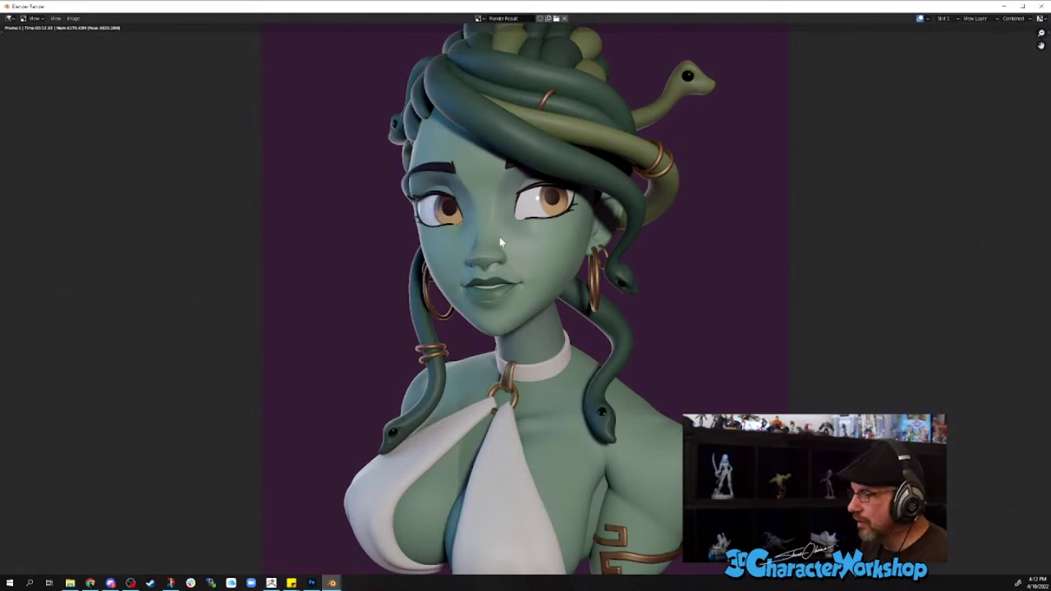
pyautogui.press('j')
pyautogui.press('j')
pyautogui.press('j')
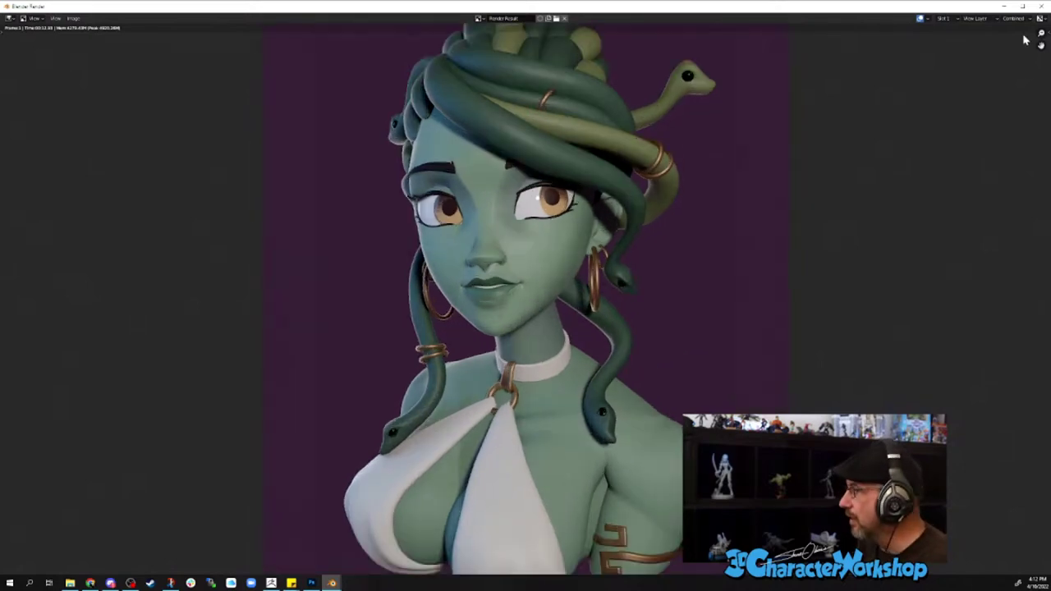
# - Close the render window and smooth-shade the hair tube and its blue ring
pyautogui.click(1041, 6)
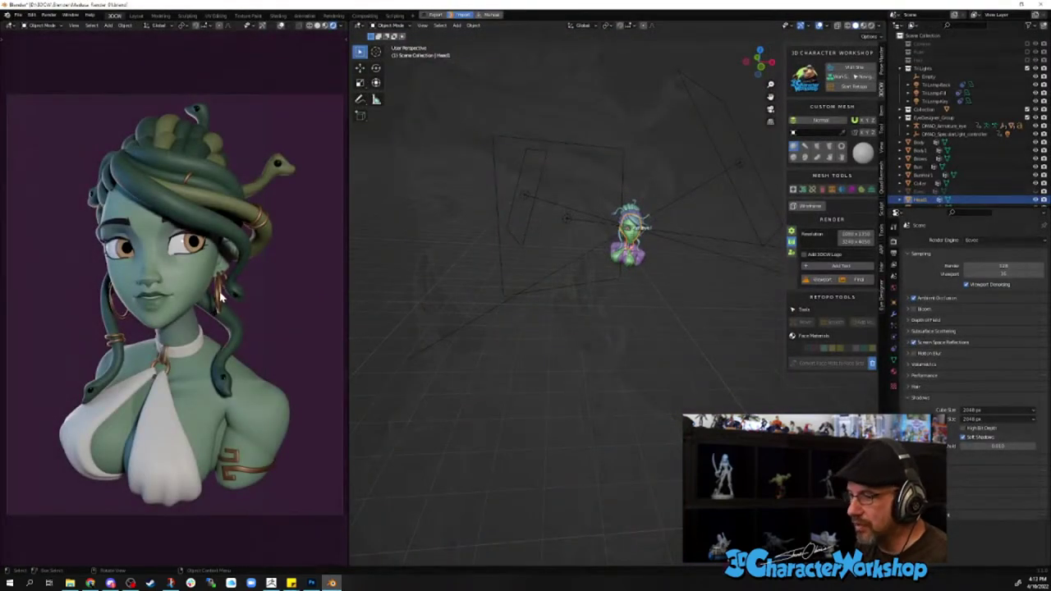
pyautogui.click(622, 249)
pyautogui.scroll(5, 621, 248)
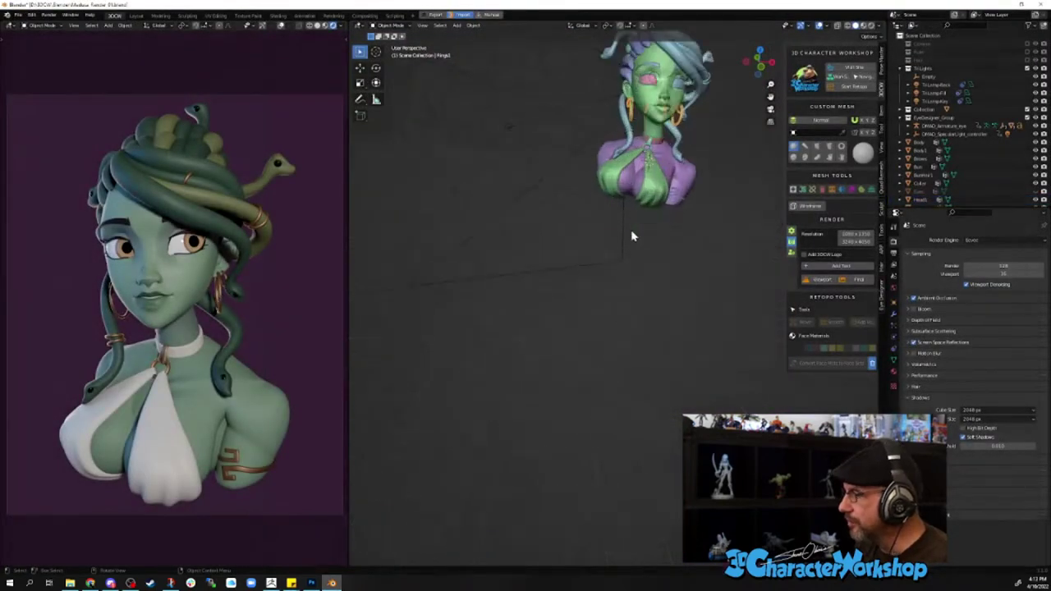
pyautogui.keyDown('shift'); pyautogui.moveTo(676, 188); pyautogui.dragTo(616, 381, button='middle'); pyautogui.keyUp('shift')
pyautogui.scroll(8, 616, 382)
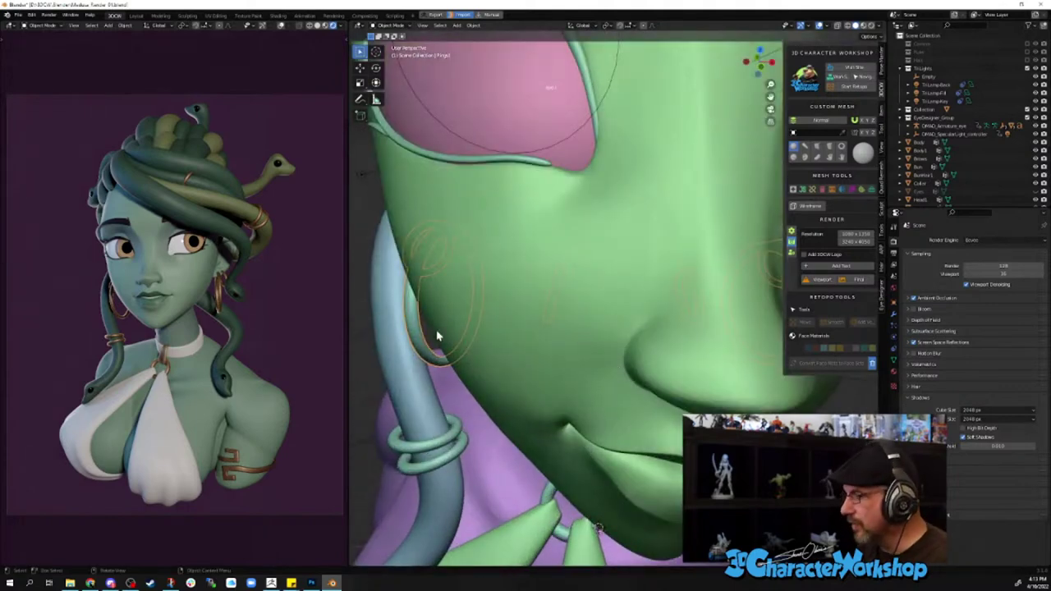
pyautogui.rightClick(416, 335)
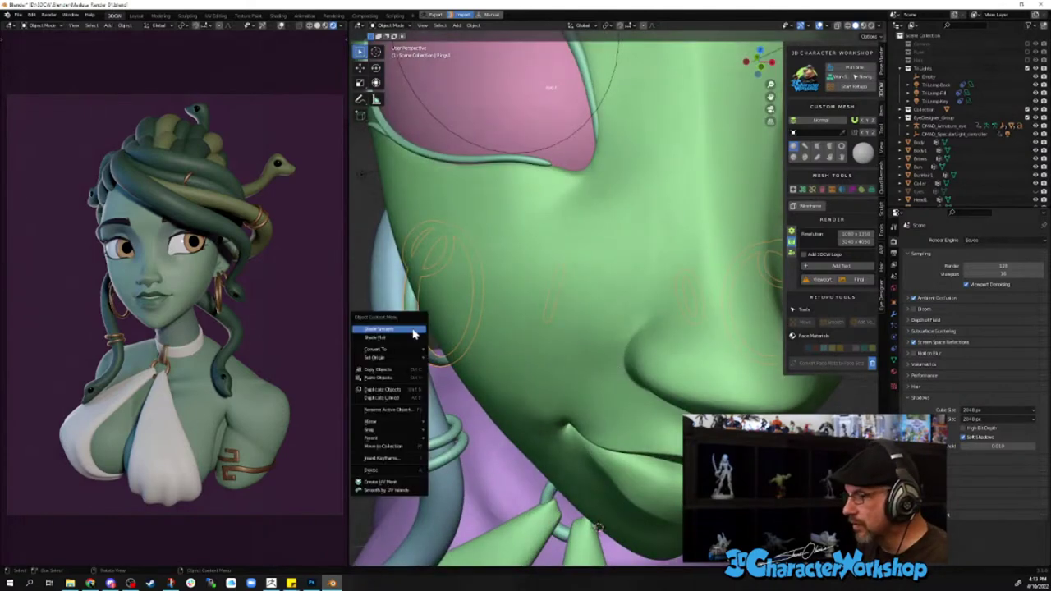
pyautogui.click(405, 331)
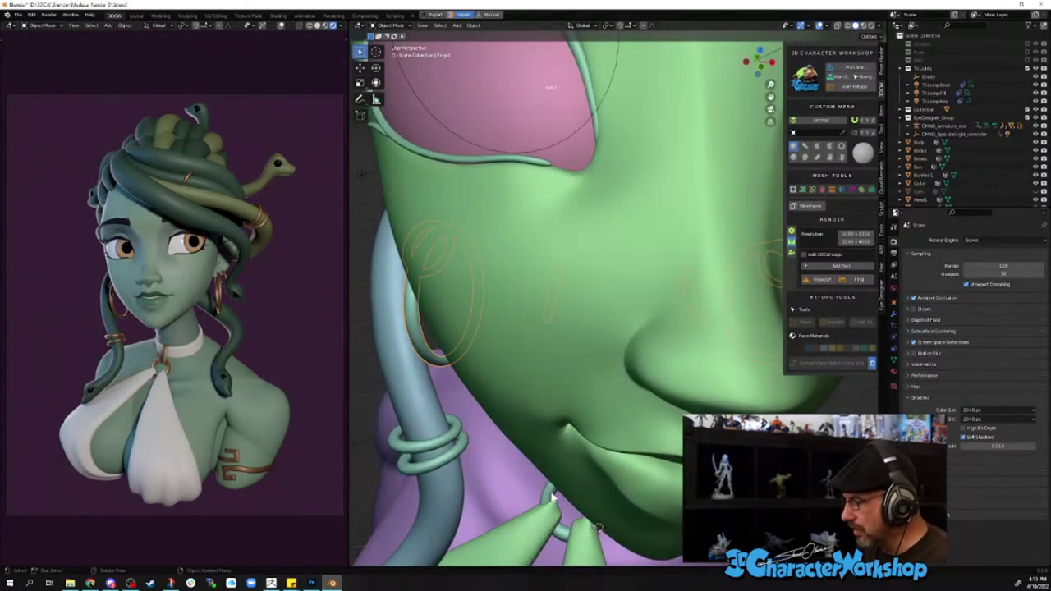
pyautogui.click(414, 452)
pyautogui.rightClick(413, 447)
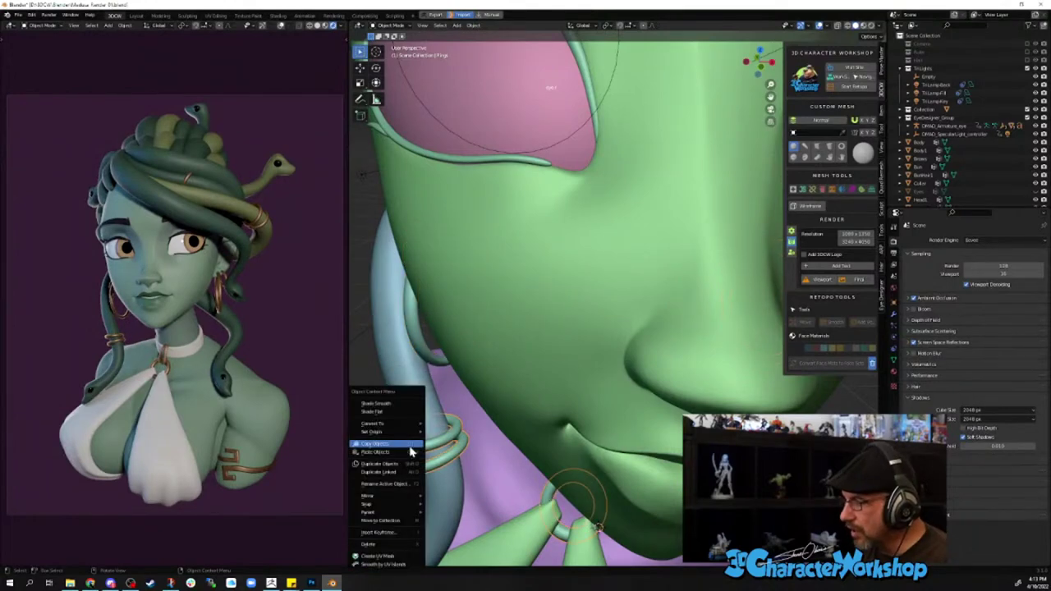
pyautogui.click(383, 408)
# - Smooth-shade the remaining hair rings and the snake tube
pyautogui.scroll(-8, 446, 429)
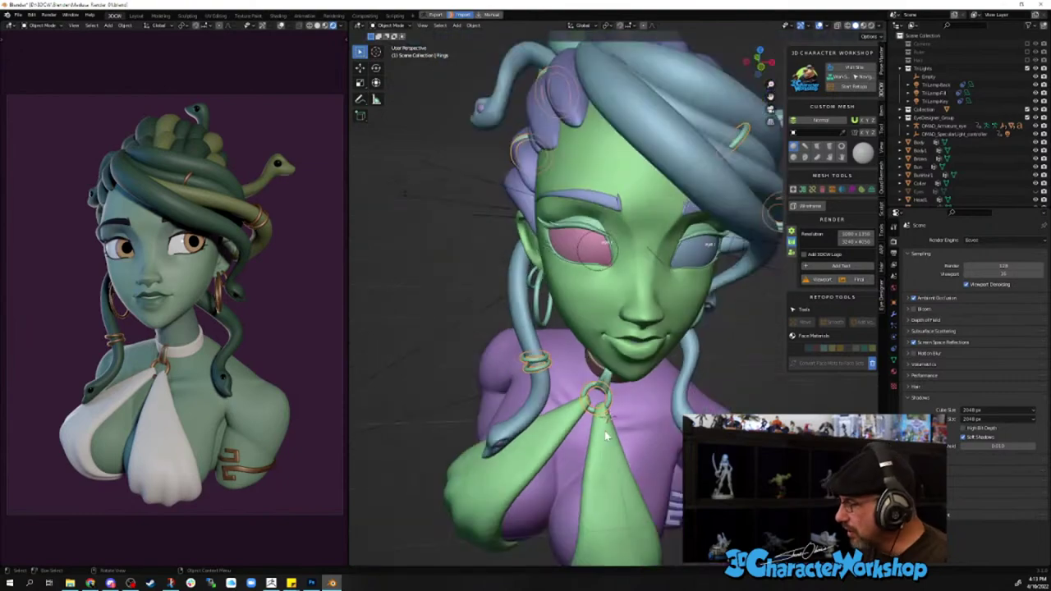
pyautogui.moveTo(605, 435); pyautogui.dragTo(596, 253, button='middle')
pyautogui.scroll(6, 489, 480)
pyautogui.moveTo(504, 435); pyautogui.dragTo(532, 409, button='middle')
pyautogui.rightClick(483, 396)
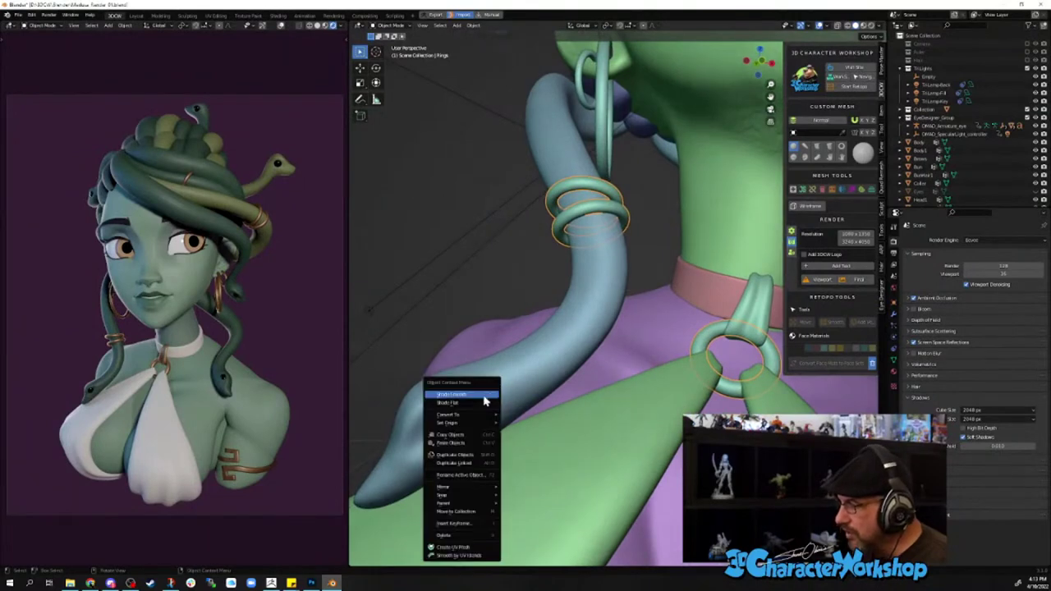
pyautogui.click(463, 395)
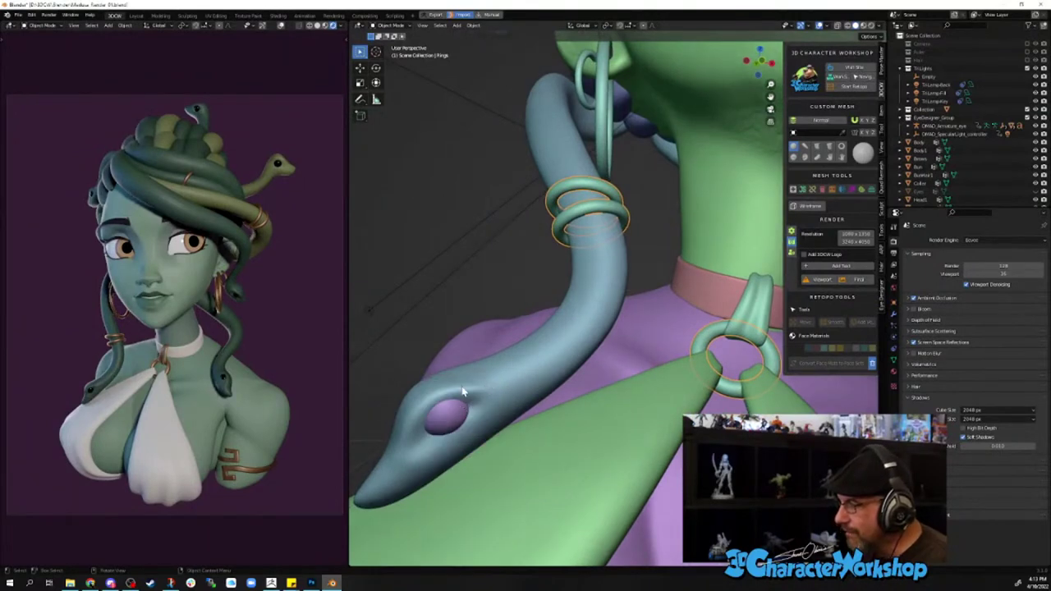
pyautogui.click(462, 398)
pyautogui.rightClick(464, 394)
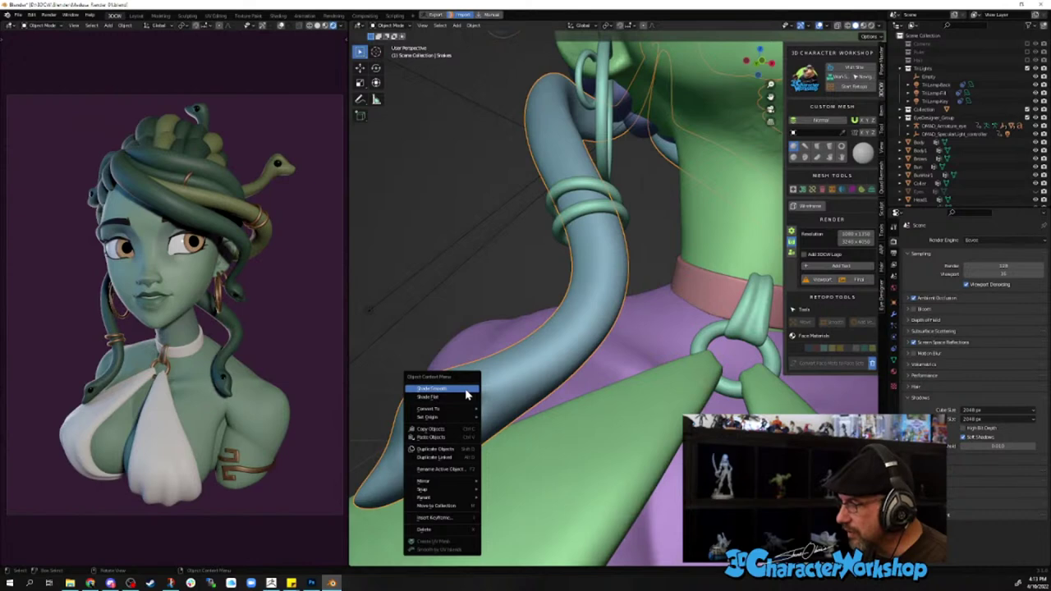
pyautogui.click(466, 394)
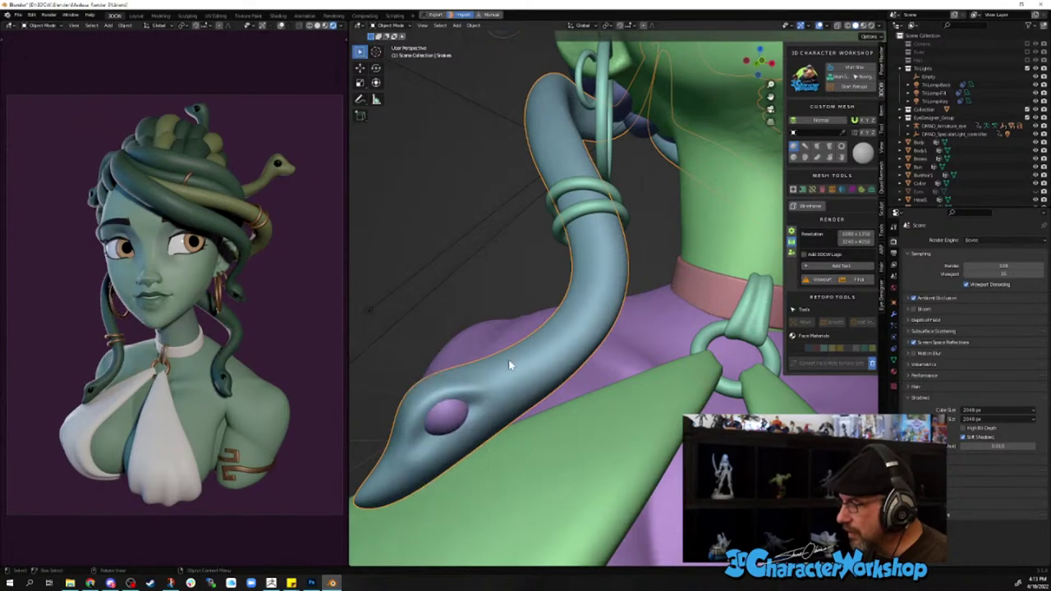
pyautogui.rightClick(448, 417)
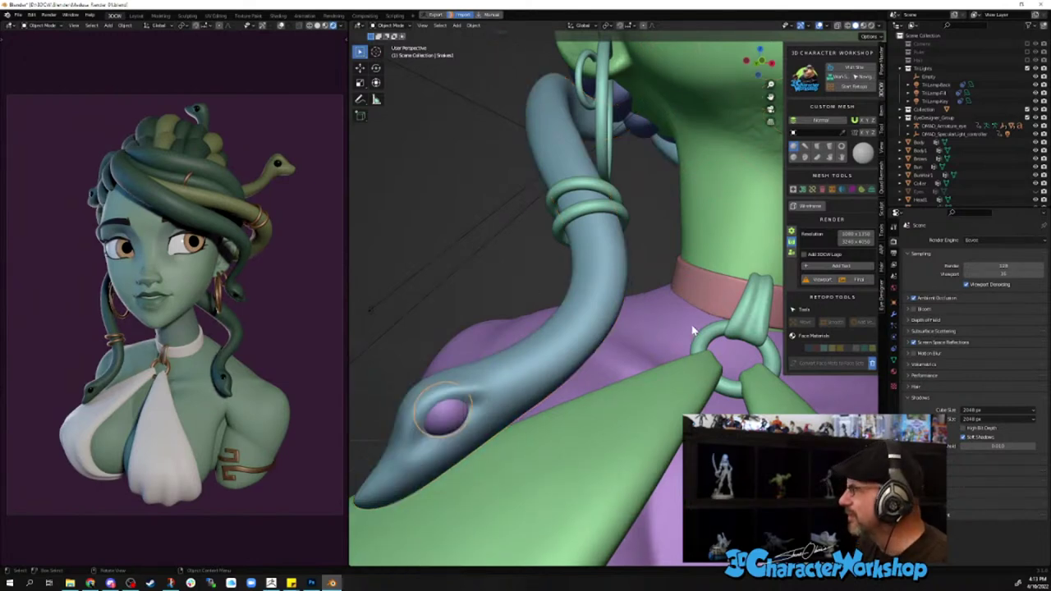
pyautogui.press('KP_Decimal')
pyautogui.moveTo(707, 325); pyautogui.dragTo(595, 283, button='middle')
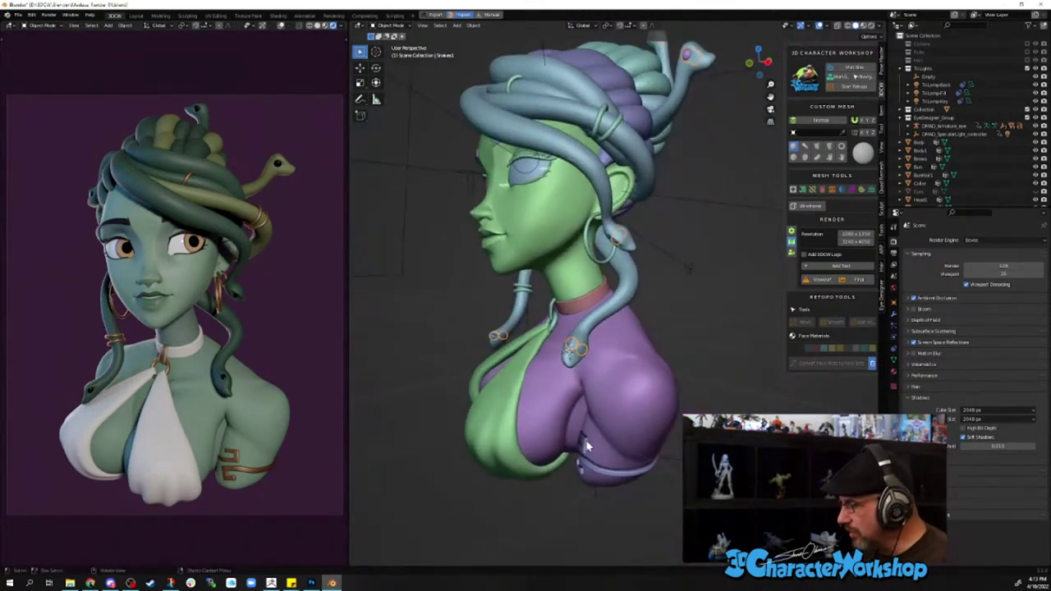
# - Smooth-shade the arm Body mesh beneath the armband
pyautogui.click(585, 444)
pyautogui.press('KP_Decimal')
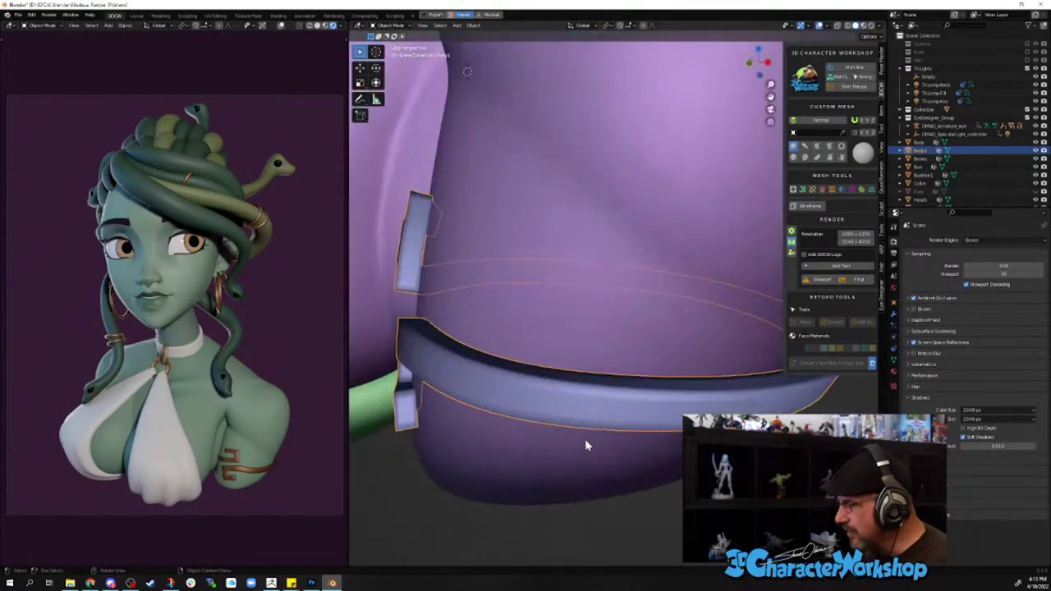
pyautogui.moveTo(492, 394); pyautogui.dragTo(526, 438, button='middle')
pyautogui.click(520, 418)
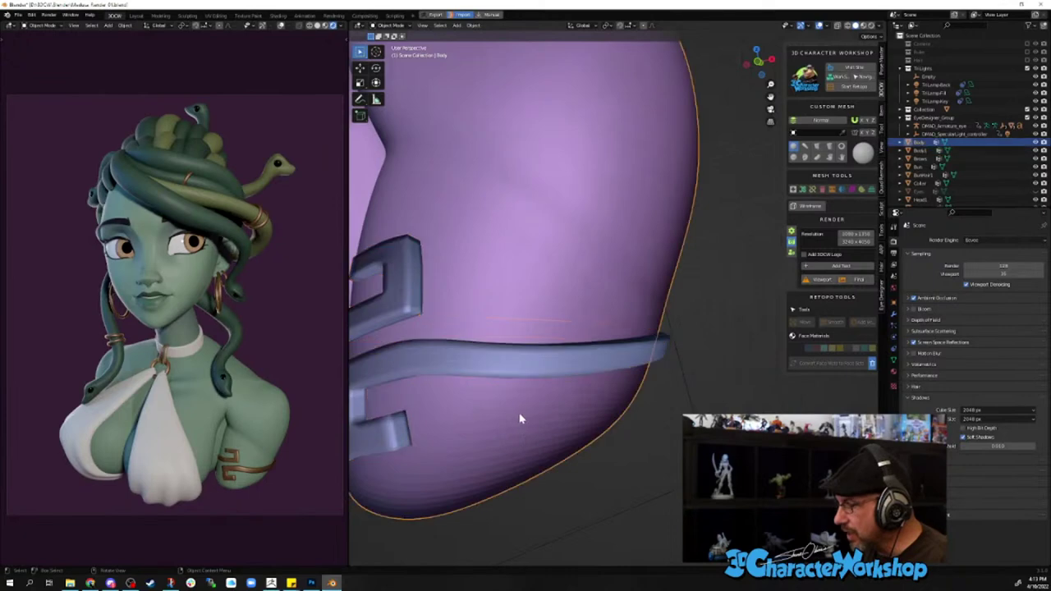
pyautogui.rightClick(520, 417)
pyautogui.click(503, 405)
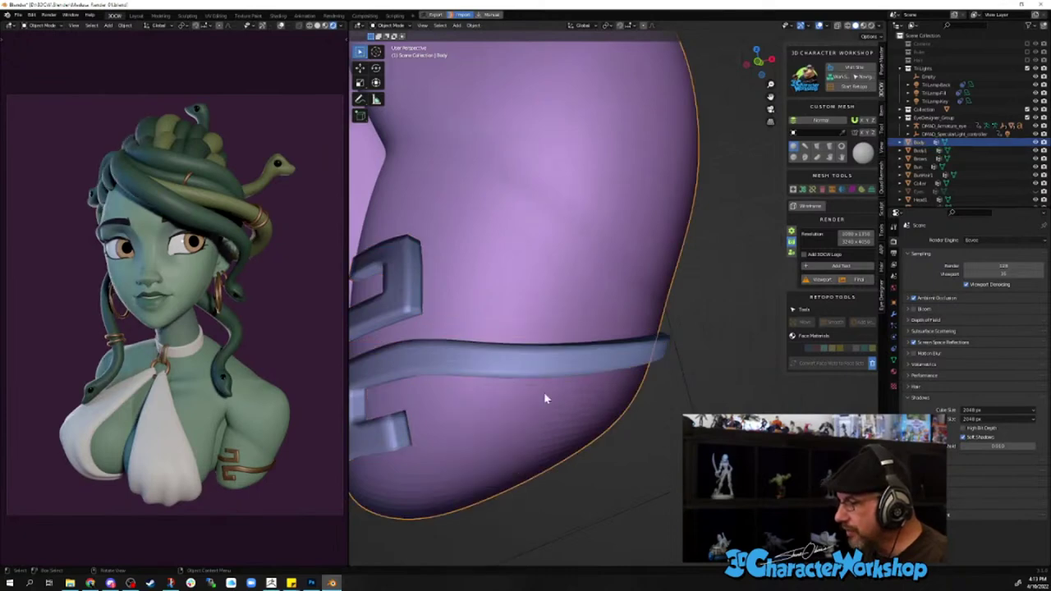
pyautogui.click(532, 361)
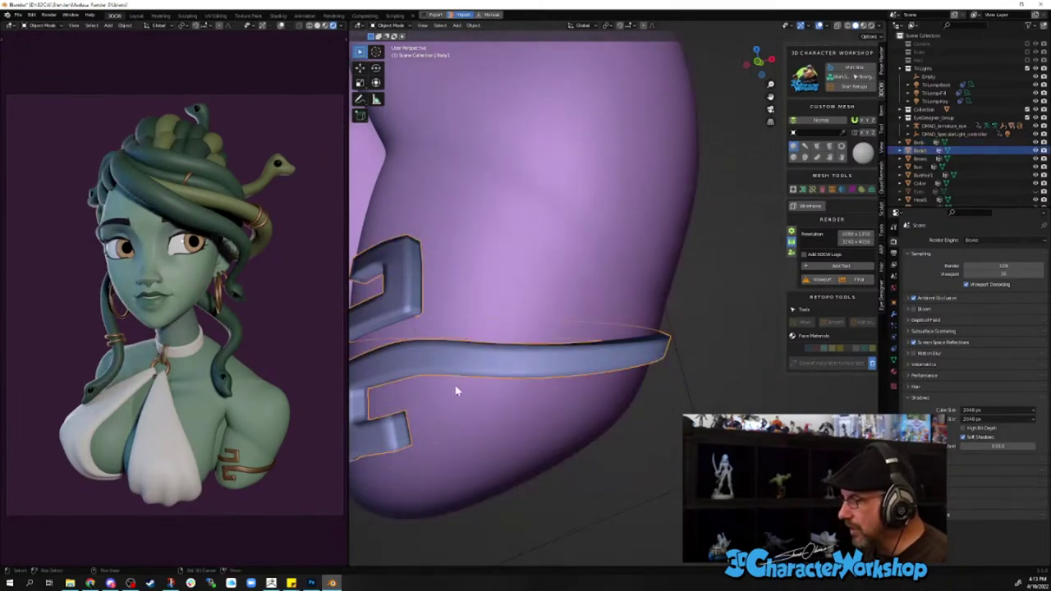
pyautogui.moveTo(457, 387); pyautogui.dragTo(578, 395, button='middle')
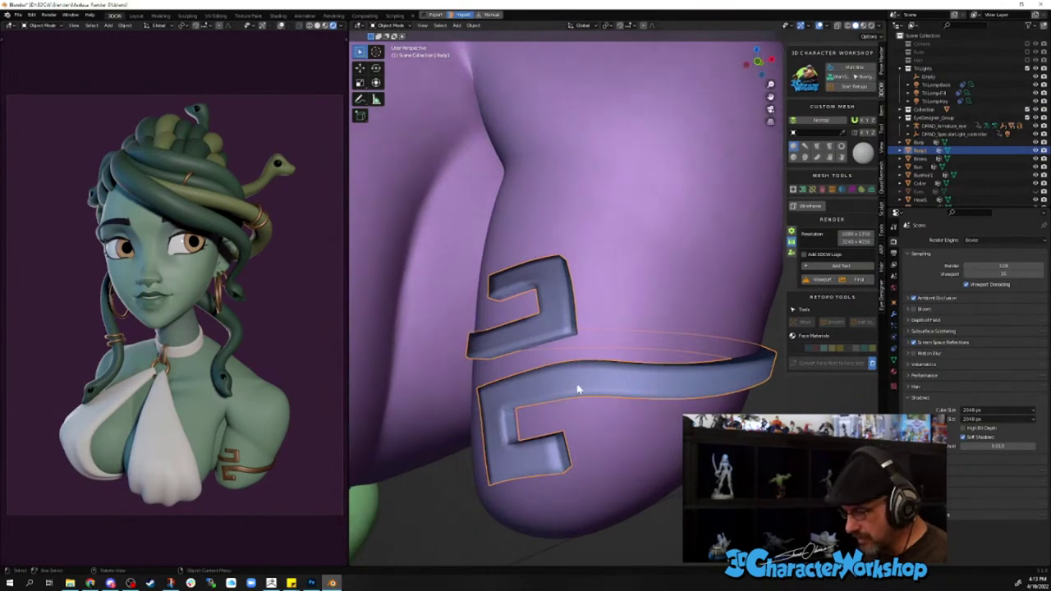
# - Add a Subdivision Surface modifier to the Body1 armband
pyautogui.click(893, 317)
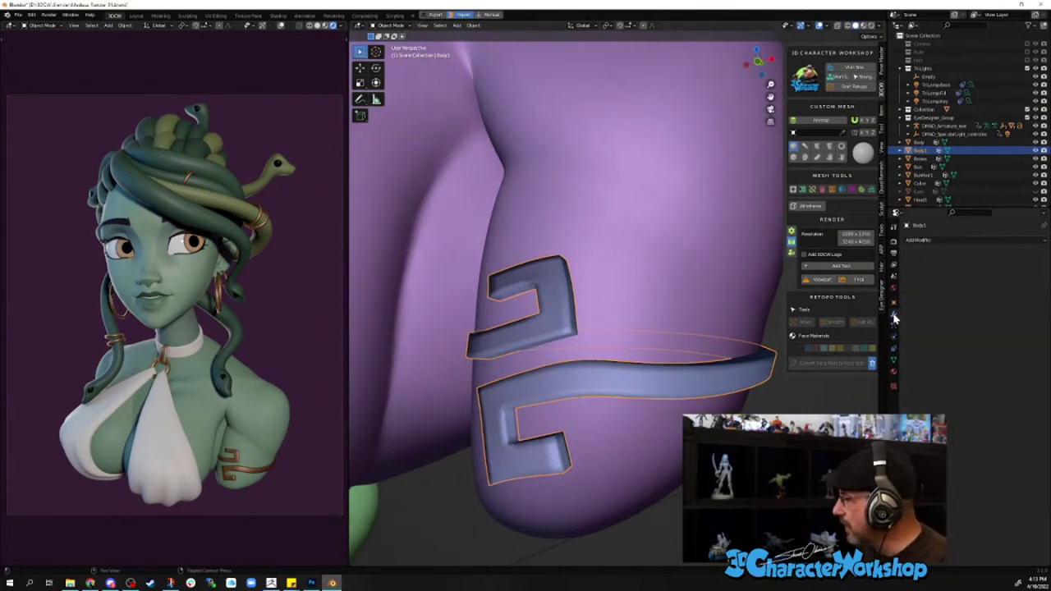
pyautogui.click(923, 239)
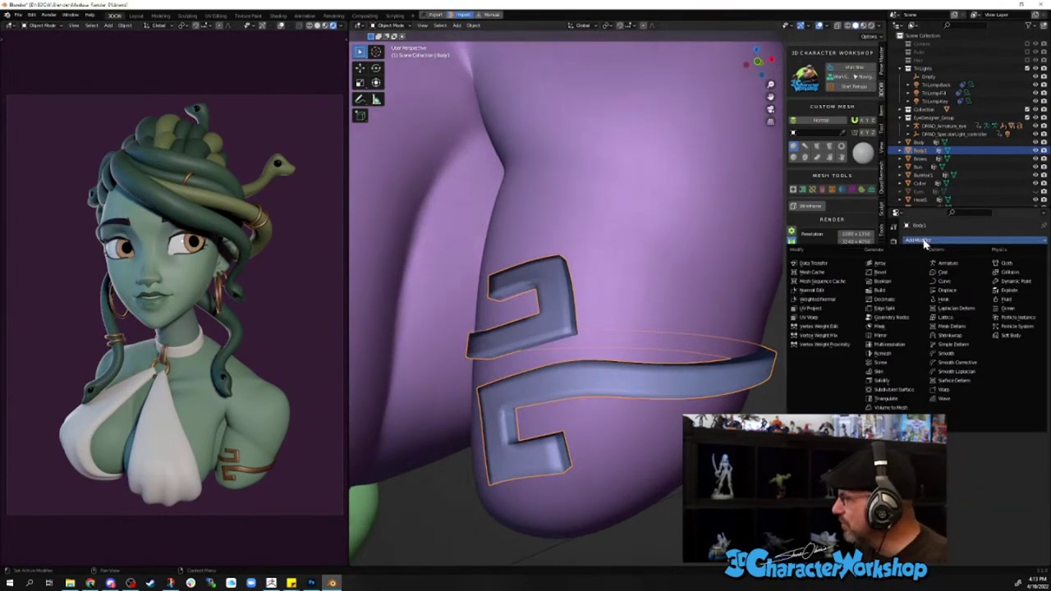
pyautogui.click(893, 390)
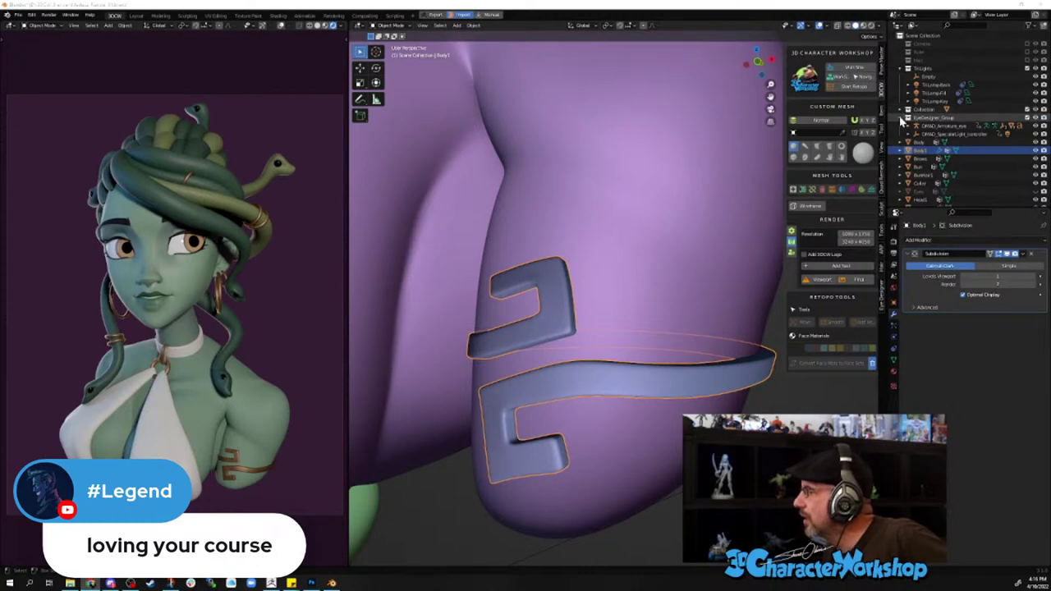
# - Toggle the specular light's visibility in the Outliner to compare, leave it visible, and select it
pyautogui.click(912, 125)
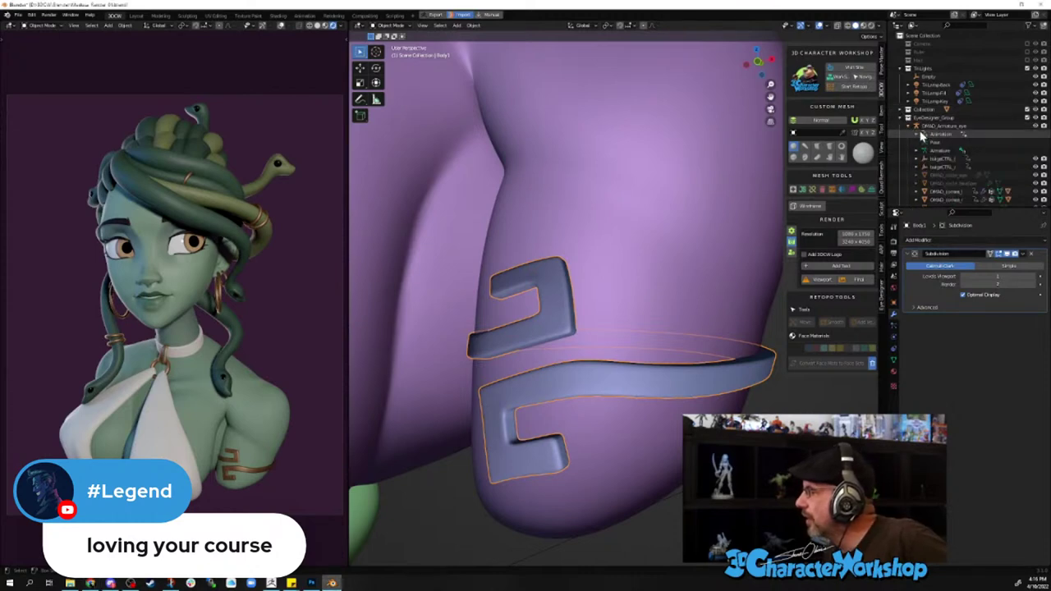
pyautogui.scroll(-5, 922, 138)
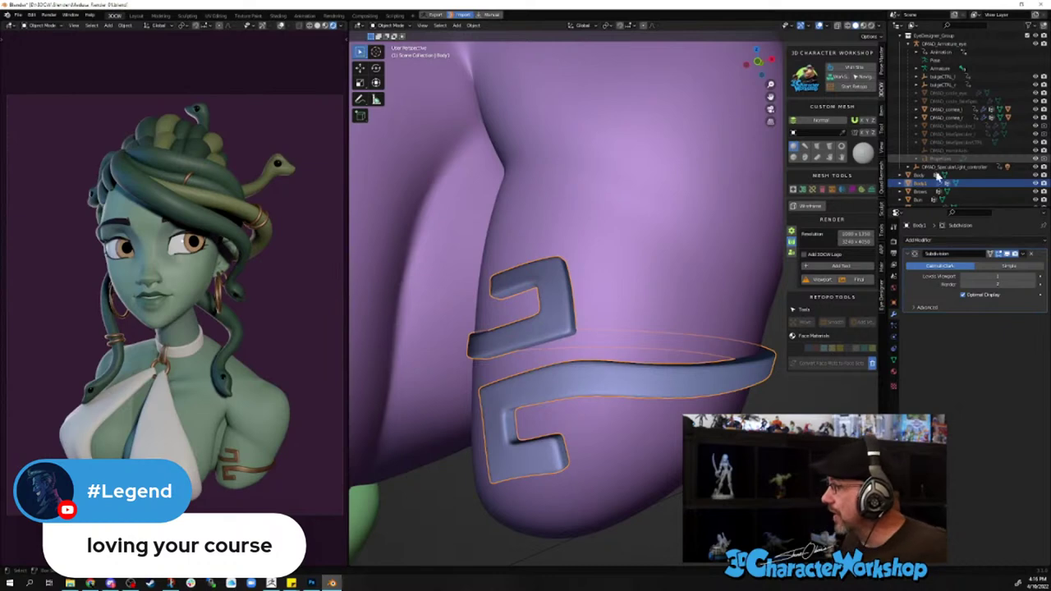
pyautogui.click(913, 168)
pyautogui.scroll(-1, 919, 170)
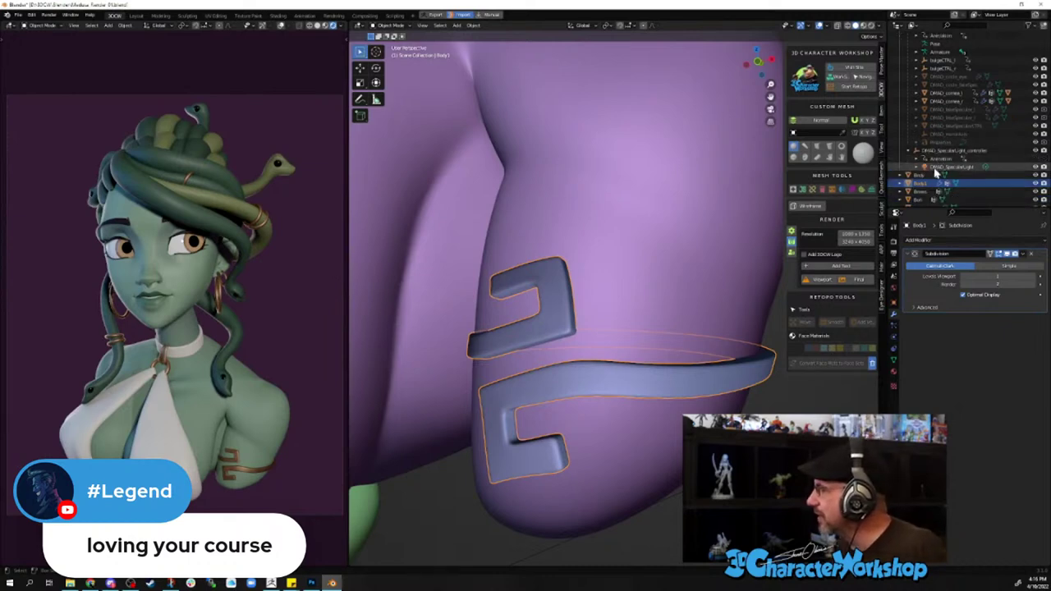
pyautogui.click(1036, 167)
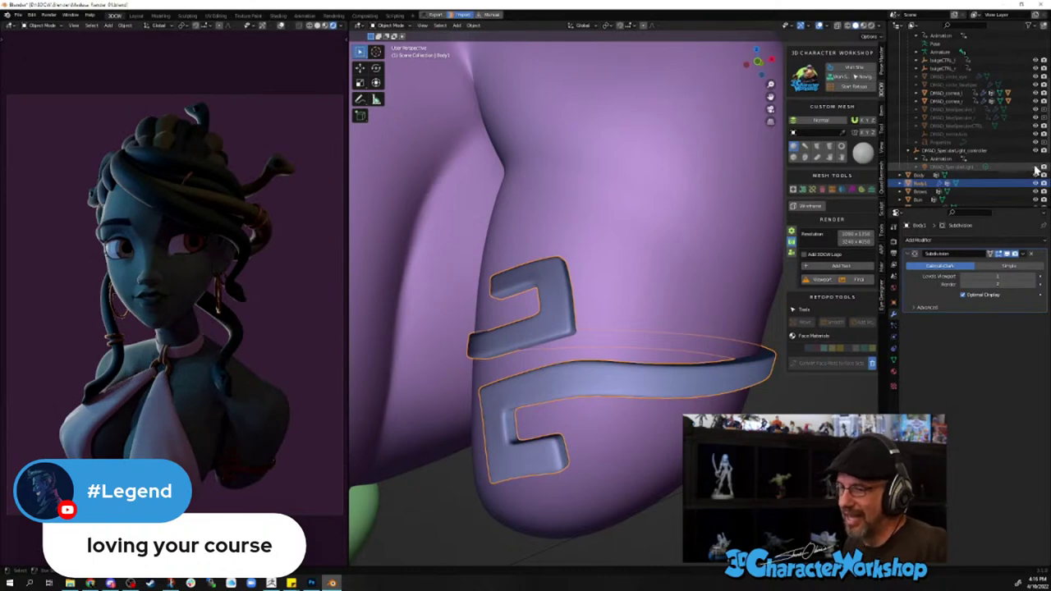
pyautogui.click(1035, 169)
pyautogui.click(1036, 169)
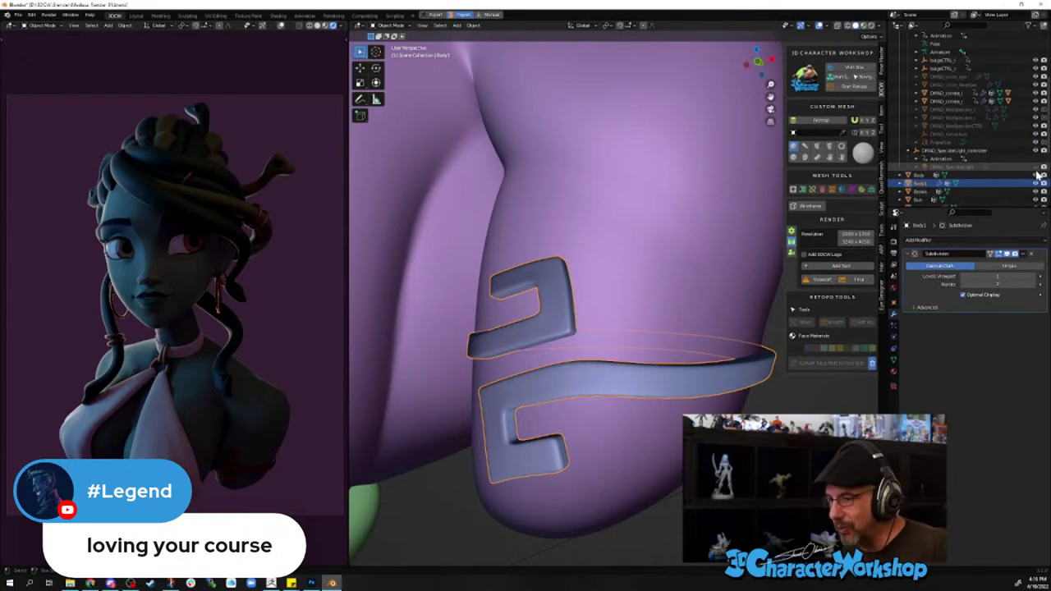
pyautogui.click(1035, 168)
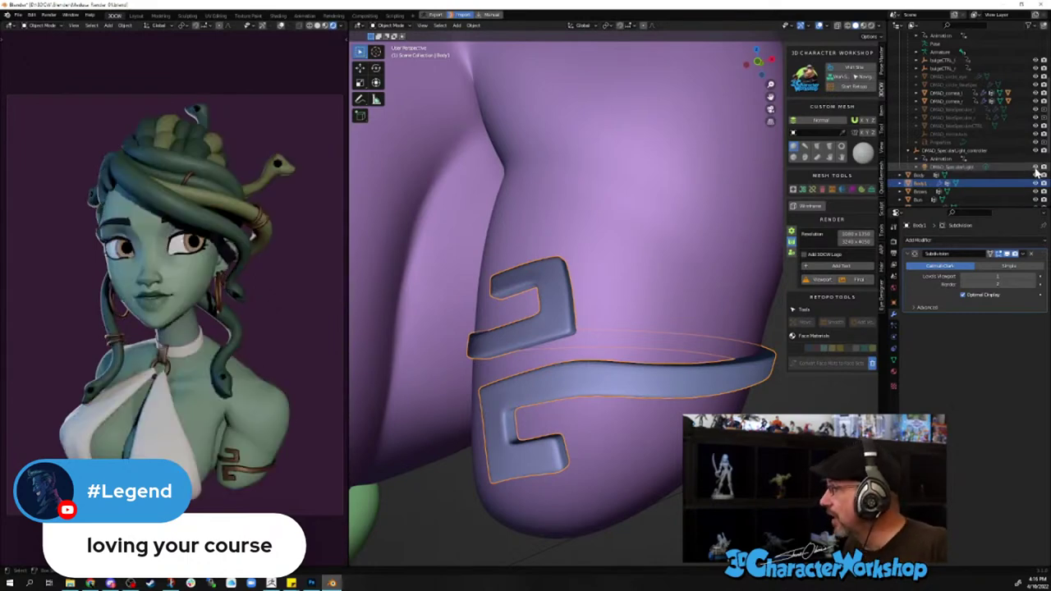
pyautogui.click(946, 168)
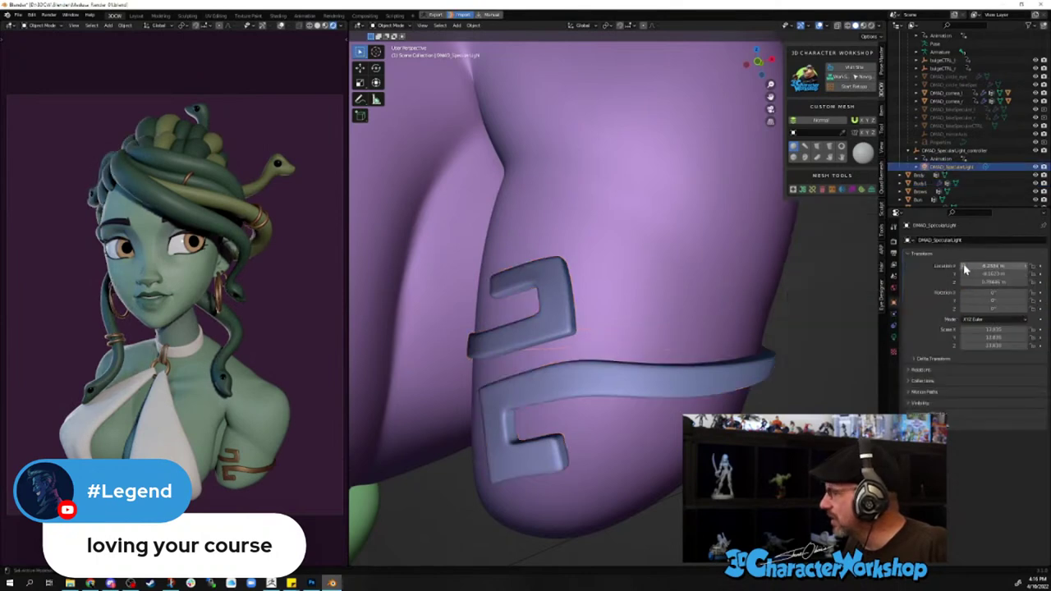
# - Show the specular light's 5000 W point-light settings and orbit around the whole bust
pyautogui.click(893, 337)
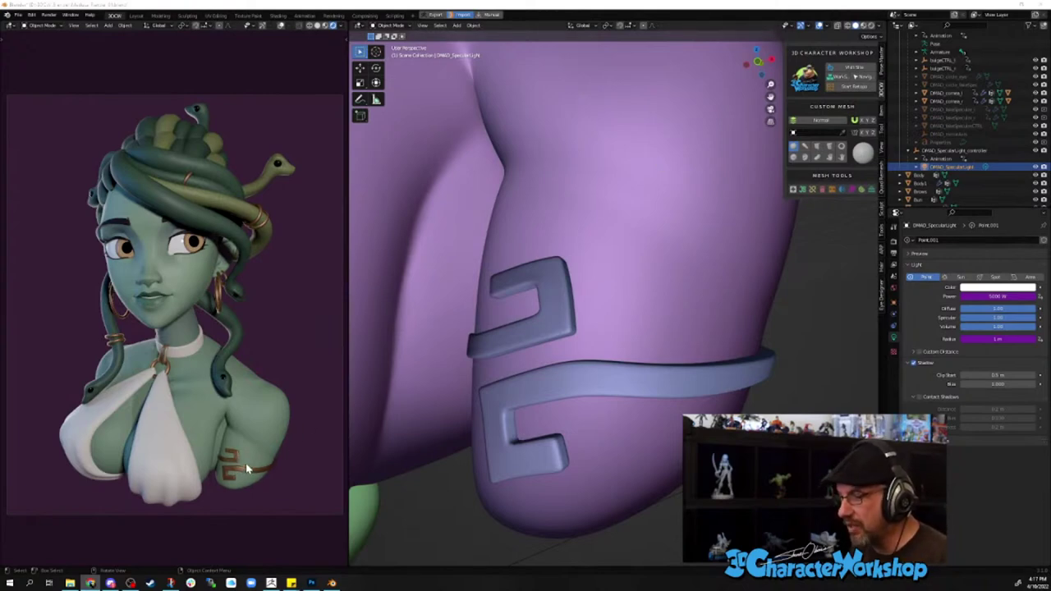
pyautogui.scroll(-8, 597, 322)
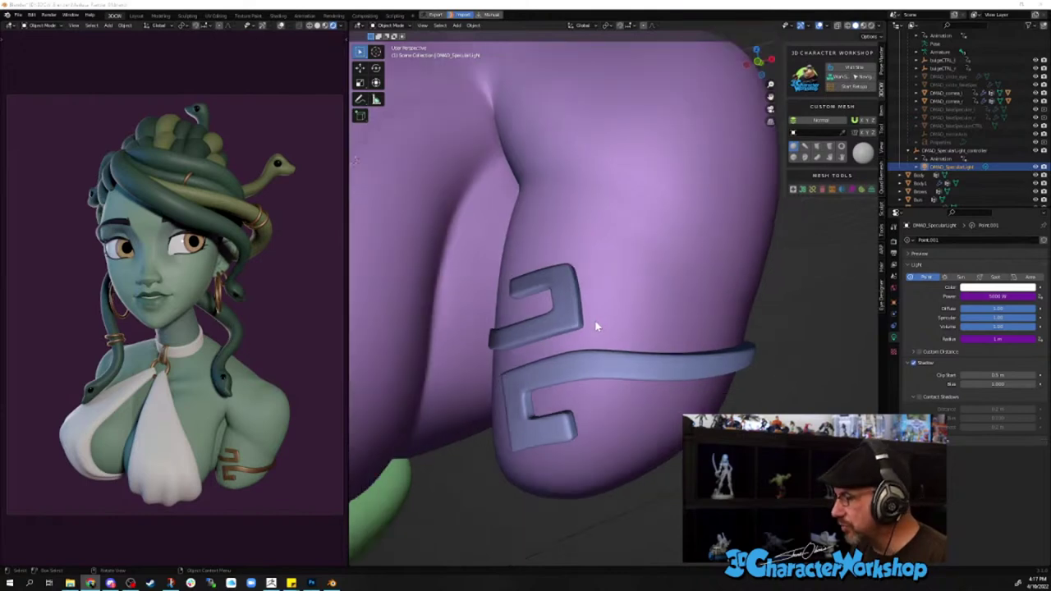
pyautogui.moveTo(570, 198); pyautogui.dragTo(429, 129, button='middle')
pyautogui.moveTo(531, 134); pyautogui.dragTo(599, 262, button='middle')
pyautogui.scroll(-5, 629, 287)
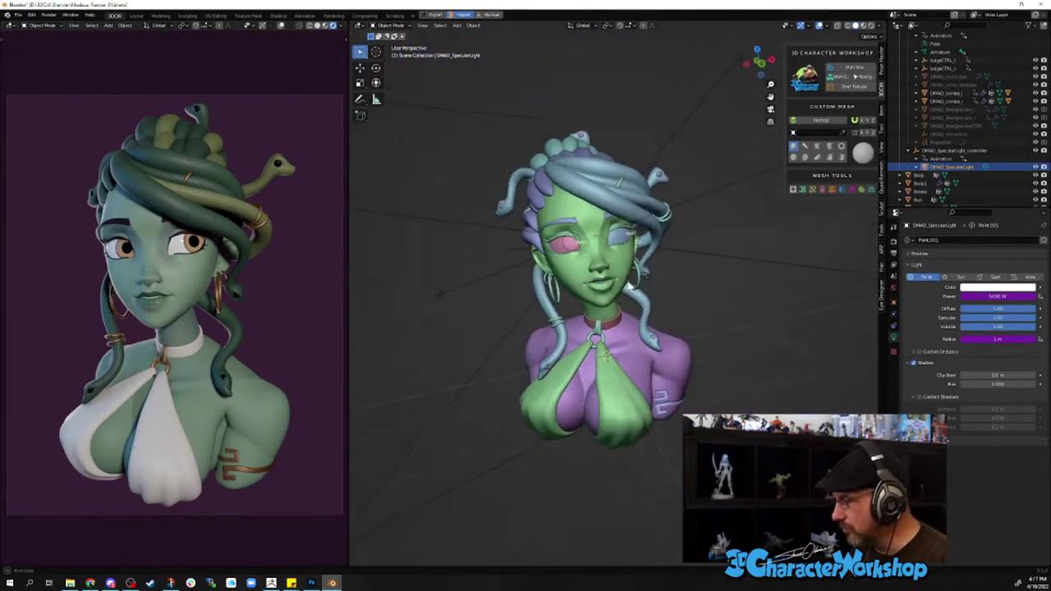
# - Render the bust with F12, zoom in and out on the result, and check the Image menu
pyautogui.press('F12')
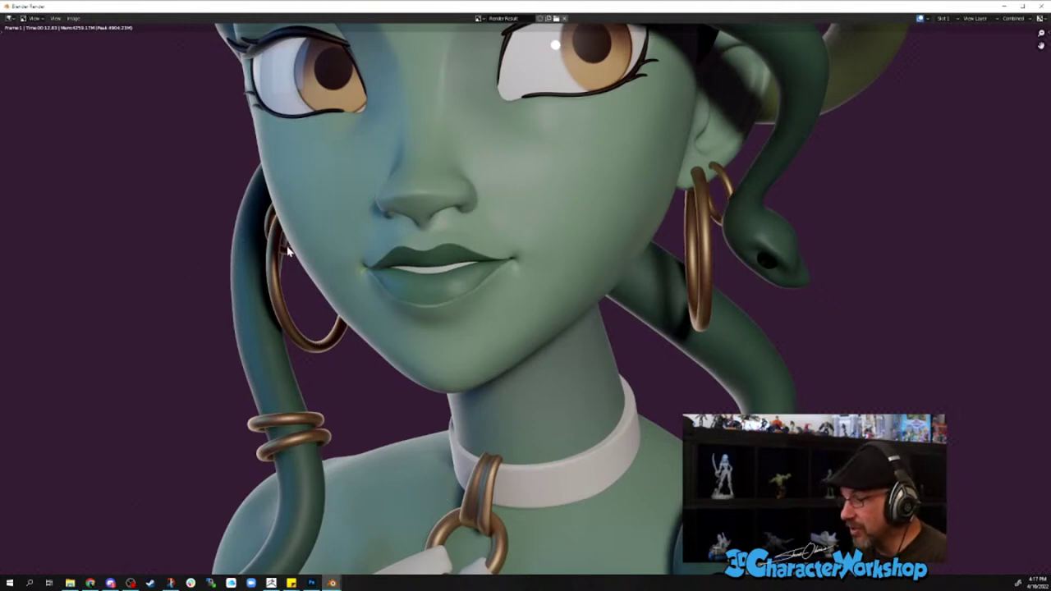
pyautogui.scroll(-5, 443, 277)
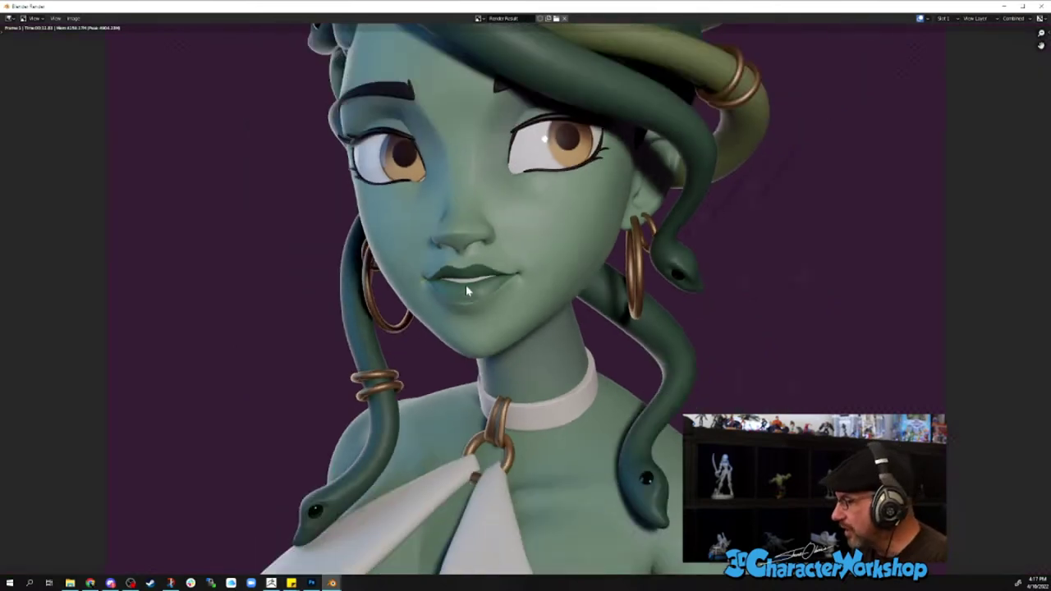
pyautogui.scroll(-1, 466, 284)
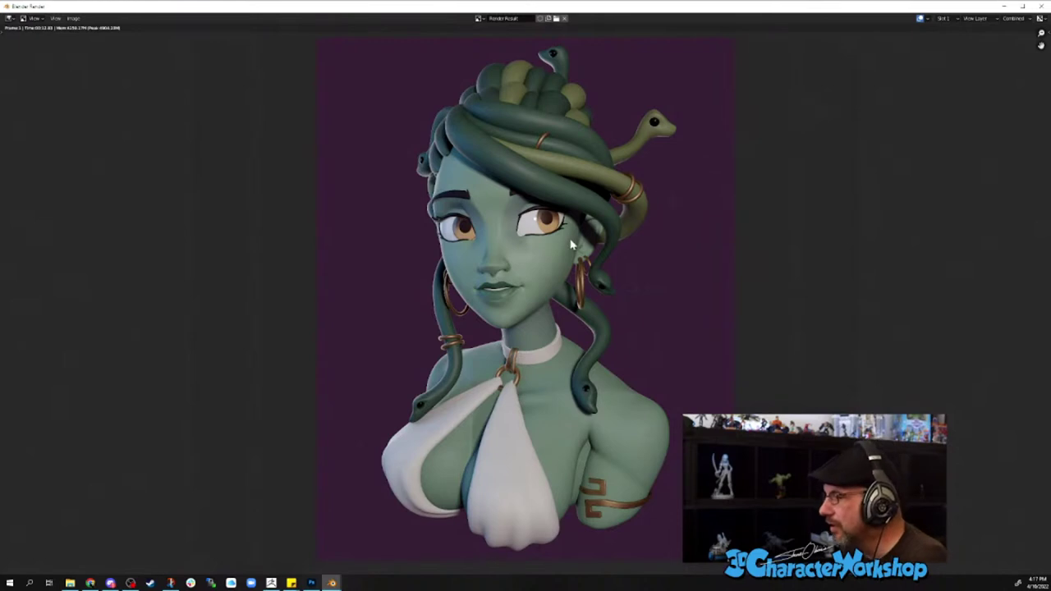
pyautogui.scroll(1, 476, 345)
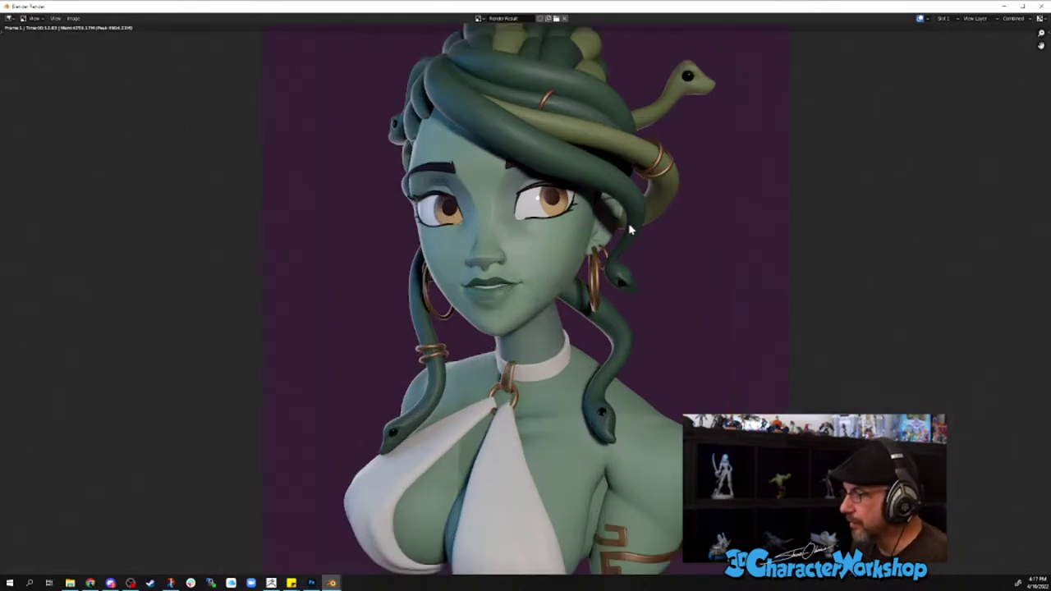
pyautogui.scroll(-1, 632, 230)
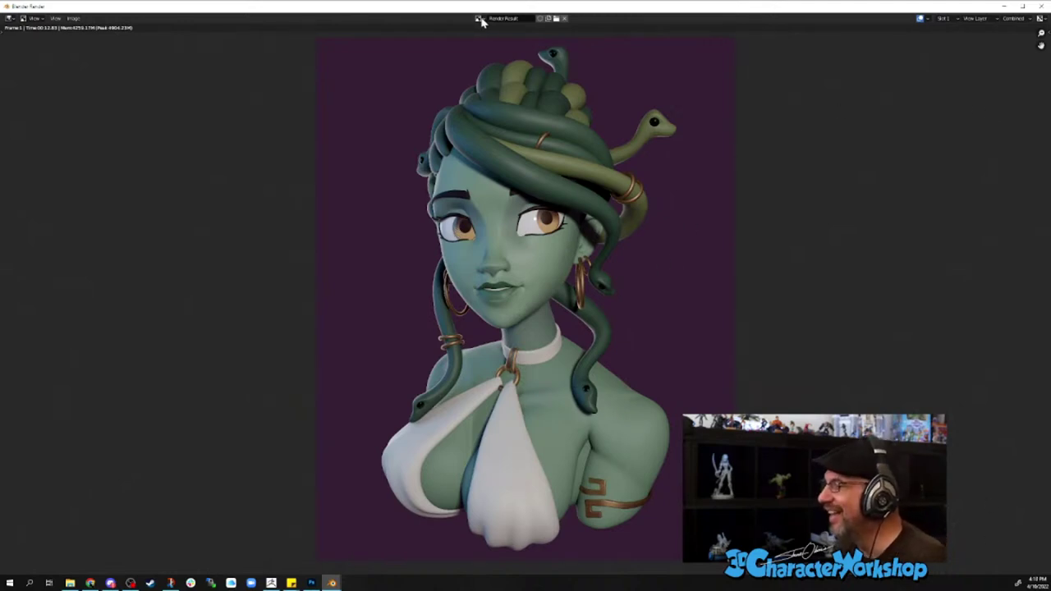
pyautogui.click(72, 19)
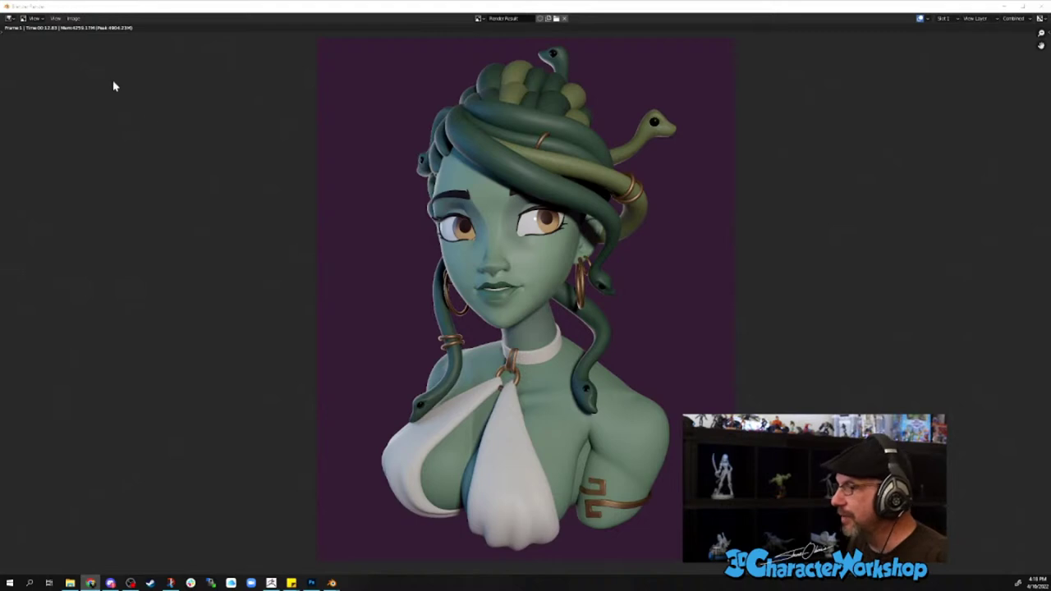
# - Use Image > Save As to store the render as Medusa_01.png in D:\3DCW\Images
pyautogui.click(73, 18)
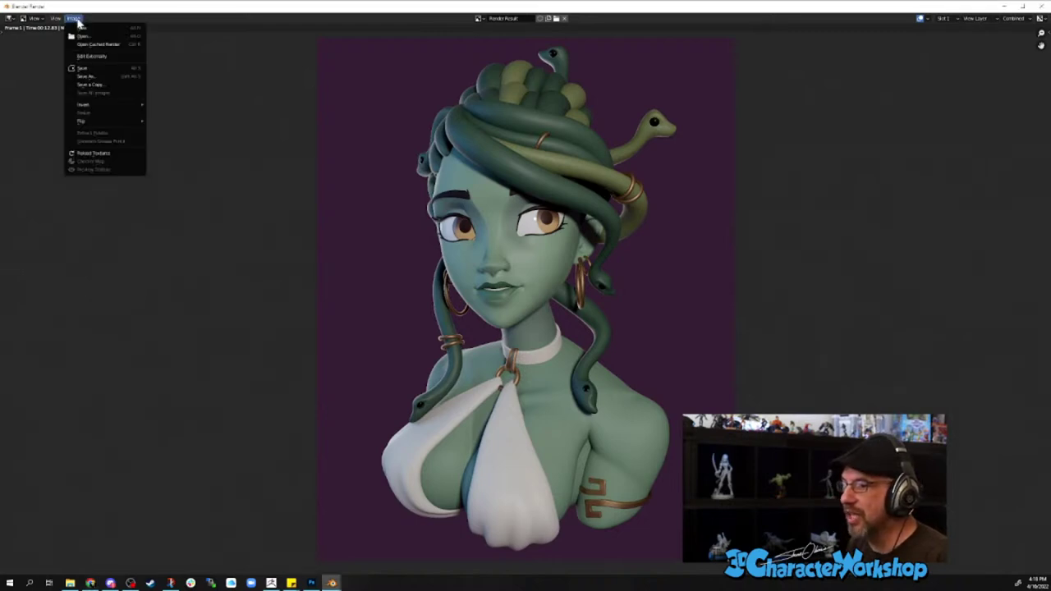
pyautogui.click(99, 76)
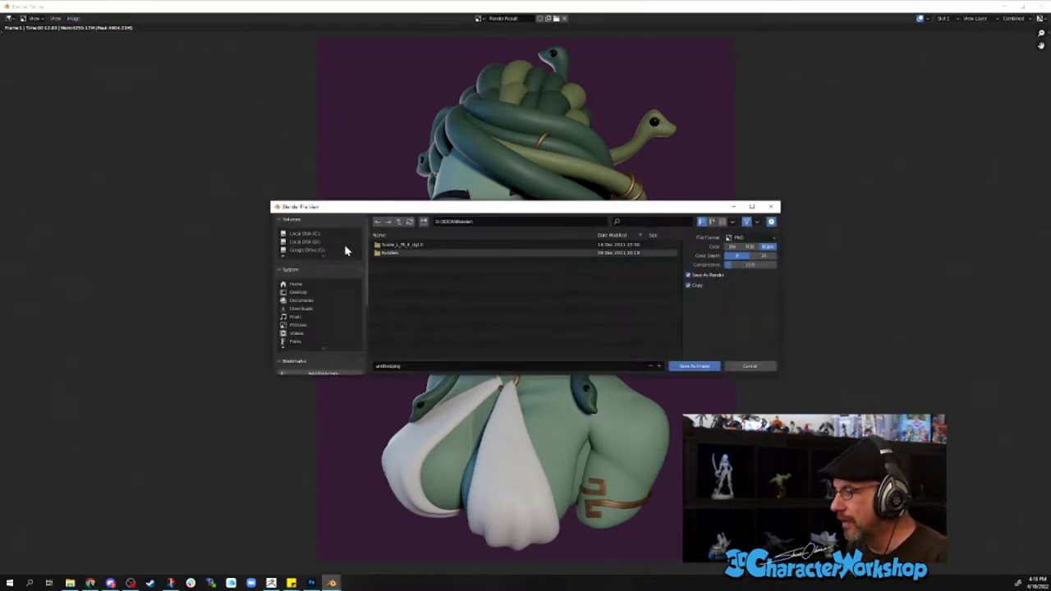
pyautogui.click(318, 243)
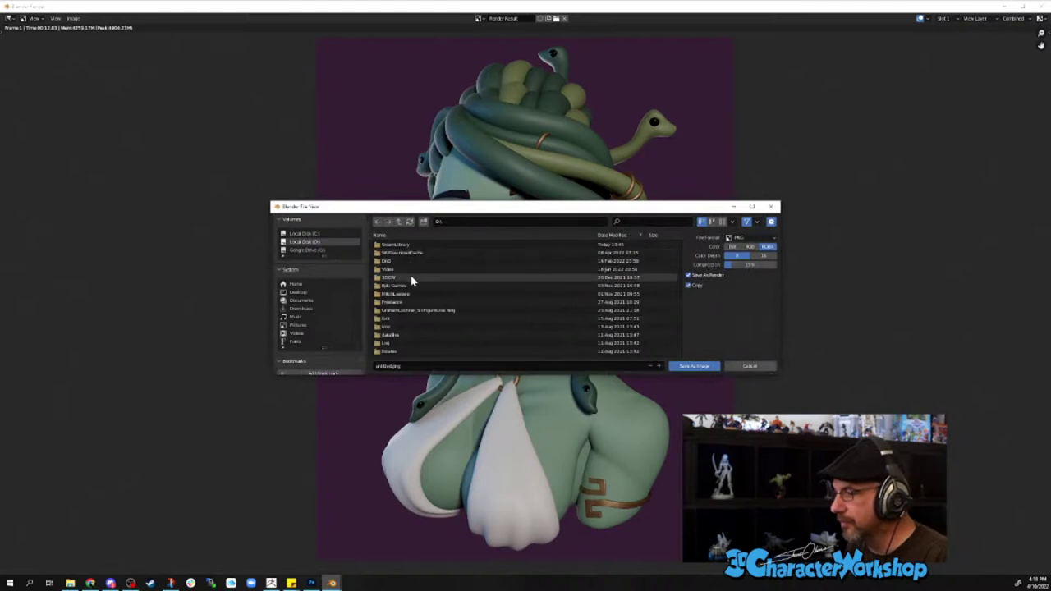
pyautogui.scroll(-10, 411, 281)
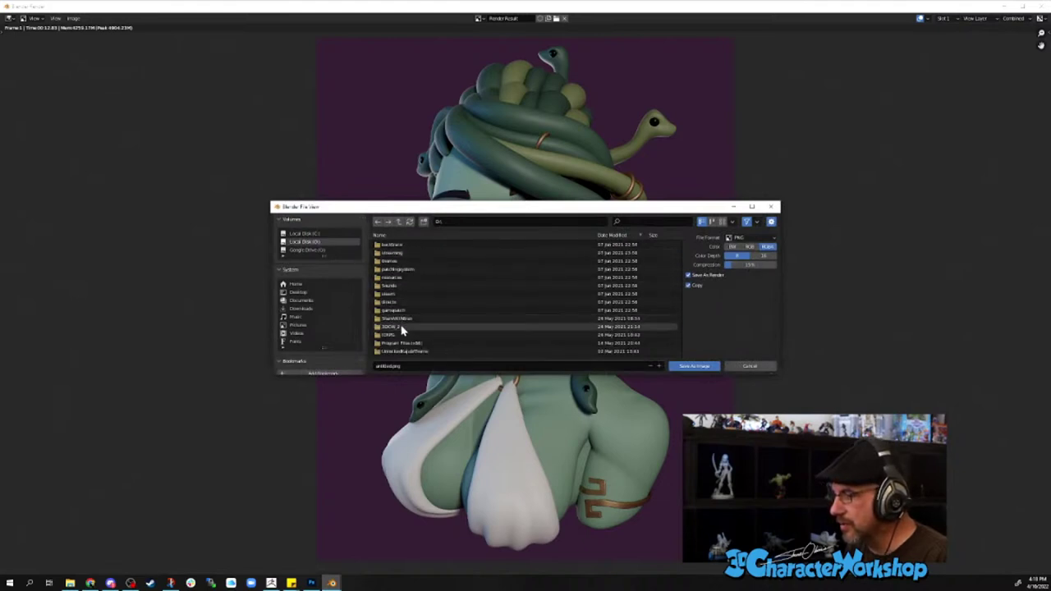
pyautogui.scroll(10, 406, 312)
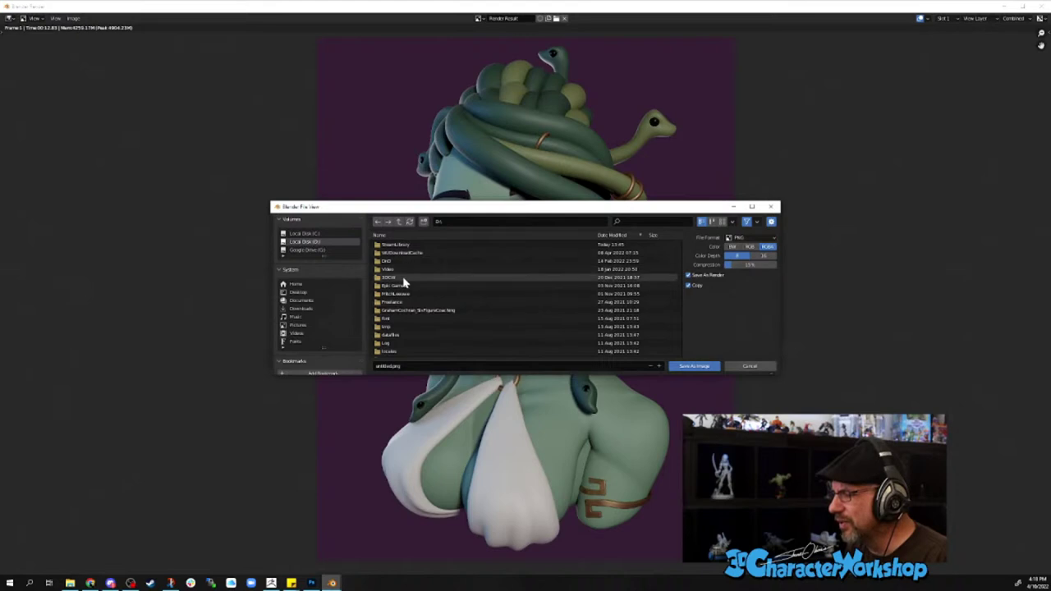
pyautogui.doubleClick(403, 282)
pyautogui.doubleClick(409, 253)
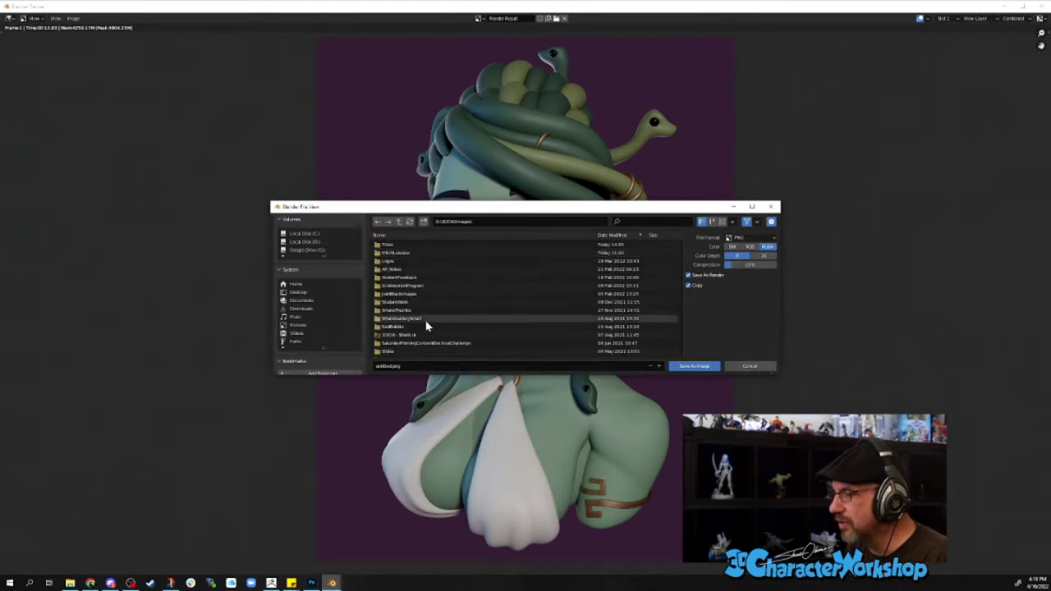
pyautogui.click(421, 365)
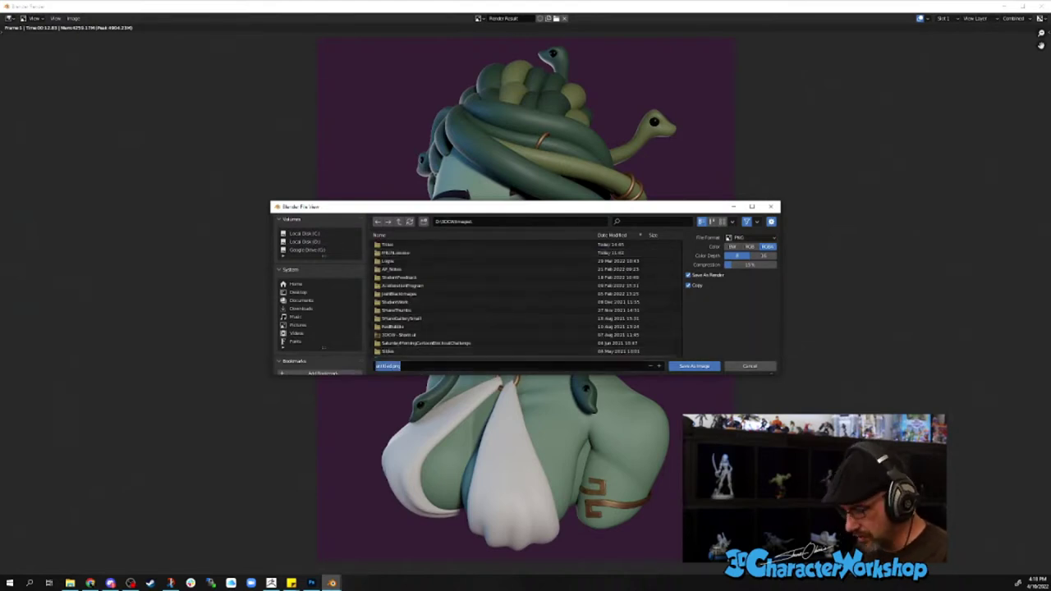
pyautogui.write('Medusa')
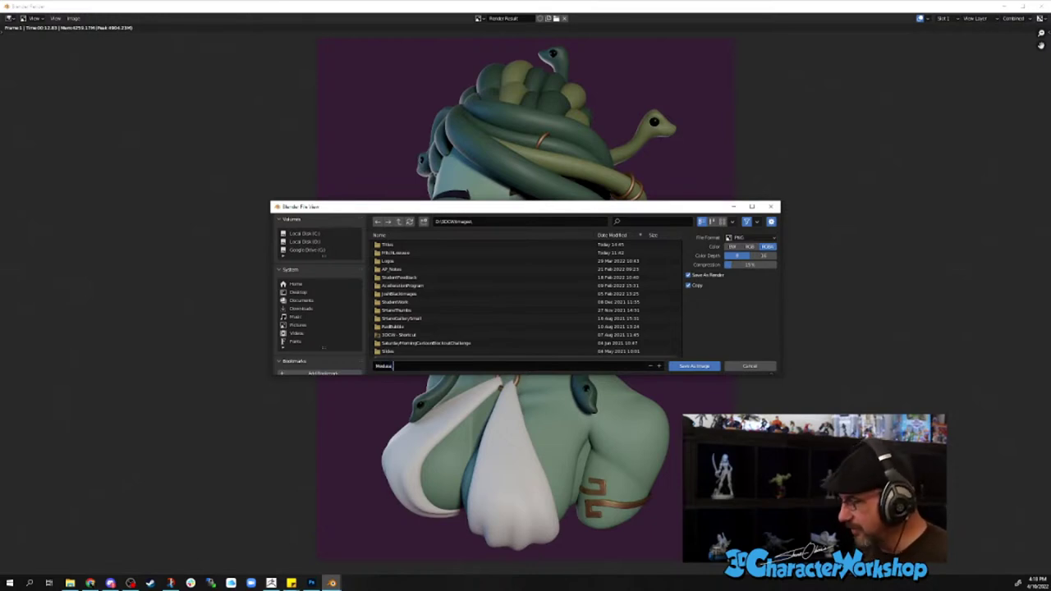
pyautogui.write('_01')
pyautogui.press('Return')
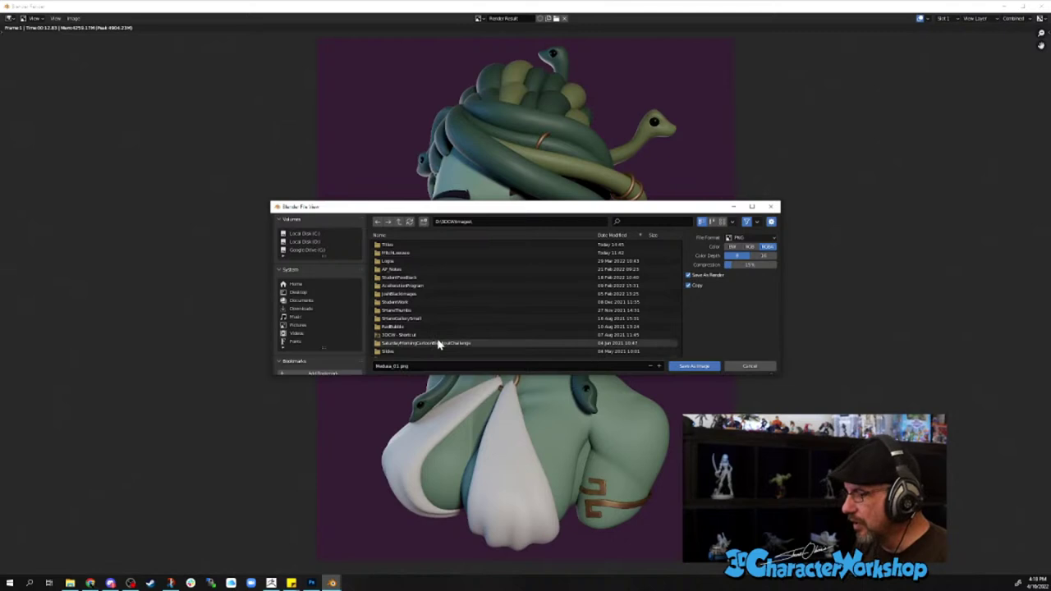
pyautogui.press('Return')
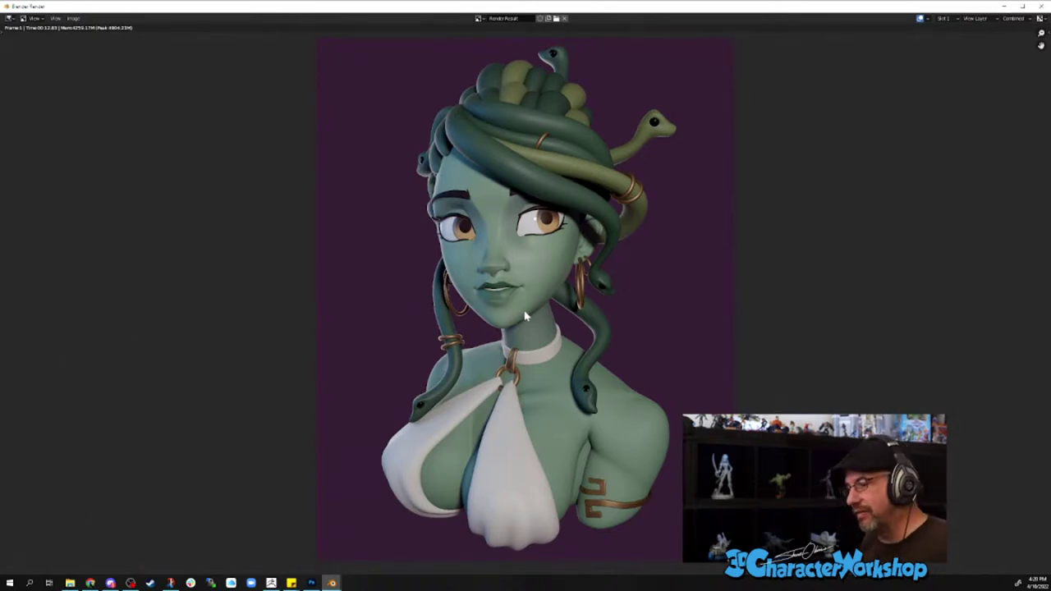
pyautogui.scroll(3, 525, 316)
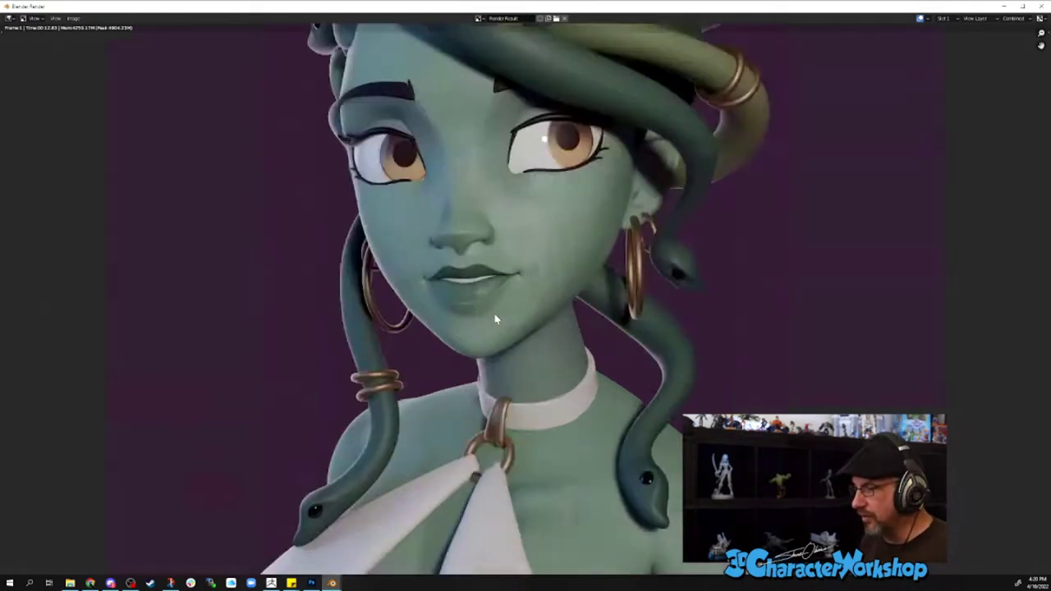
pyautogui.scroll(2, 353, 296)
pyautogui.scroll(1, 333, 349)
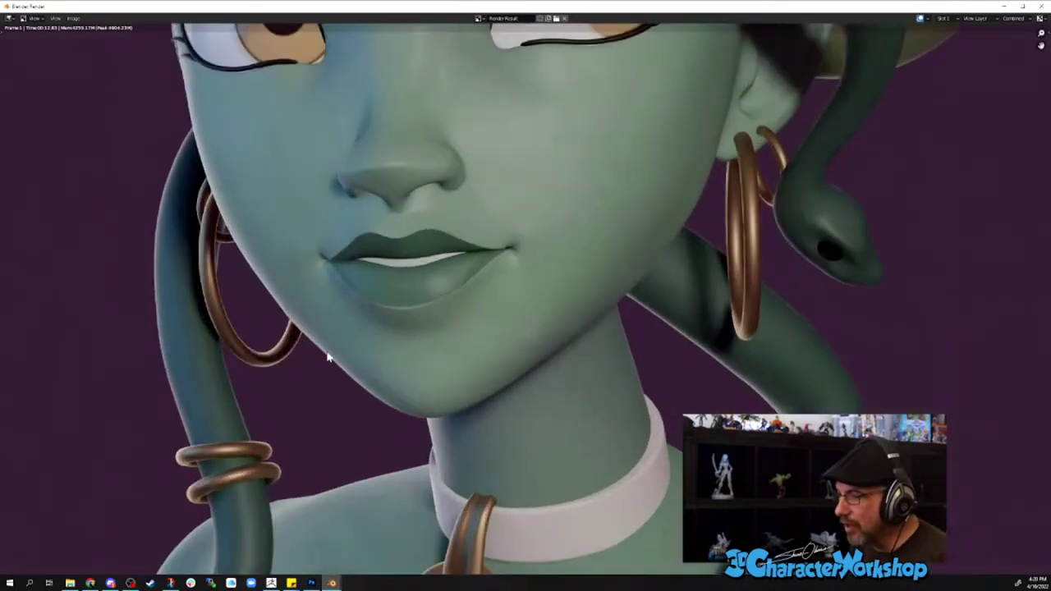
pyautogui.scroll(-1, 327, 357)
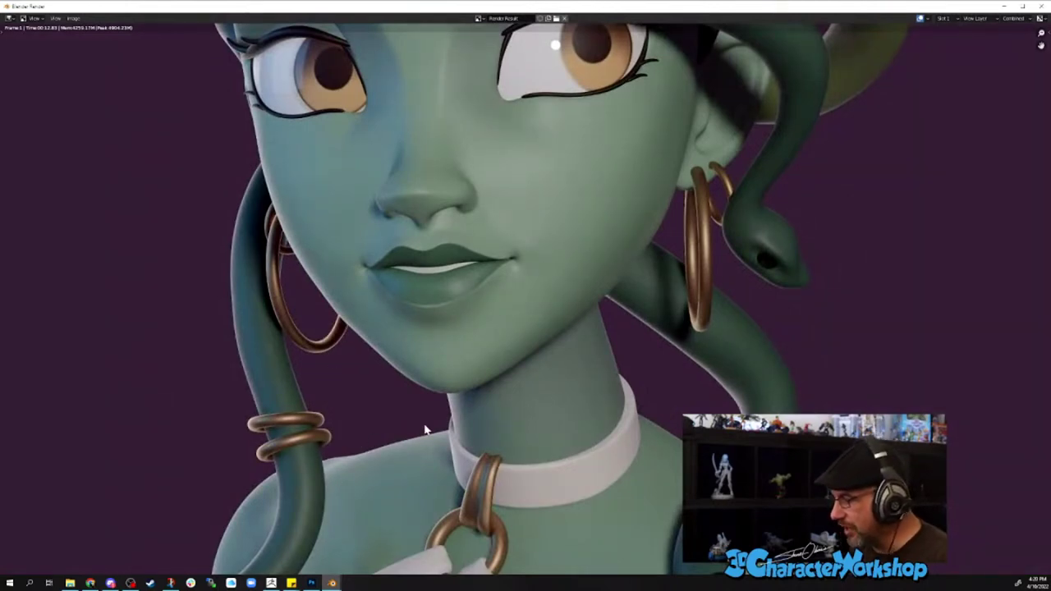
pyautogui.scroll(-1, 577, 468)
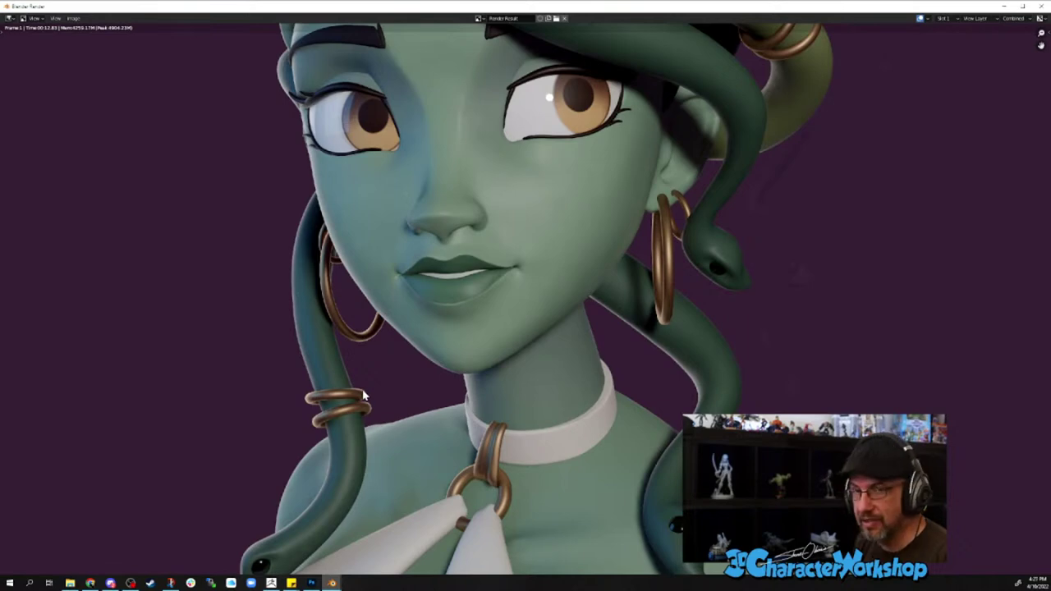
pyautogui.scroll(-1, 363, 394)
pyautogui.scroll(2, 443, 406)
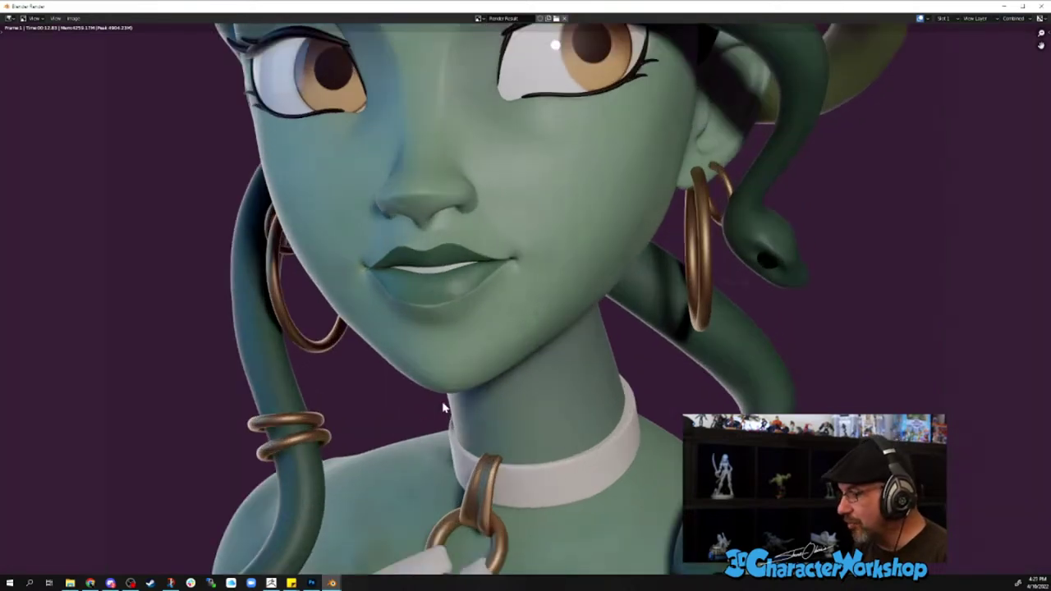
pyautogui.scroll(1, 443, 405)
pyautogui.scroll(1, 315, 372)
pyautogui.scroll(-1, 313, 375)
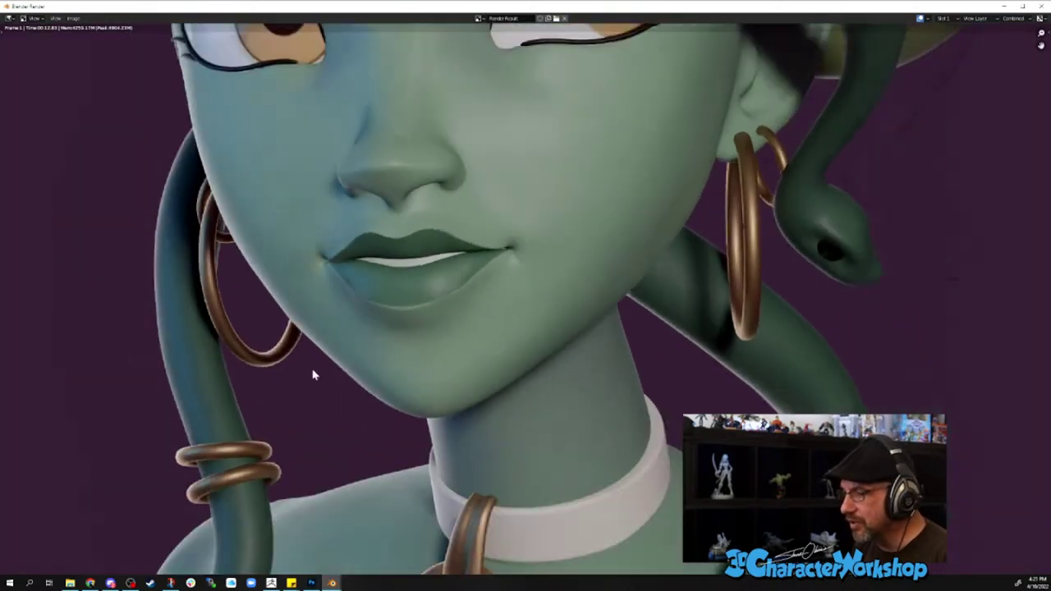
pyautogui.scroll(-2, 313, 375)
pyautogui.scroll(1, 344, 280)
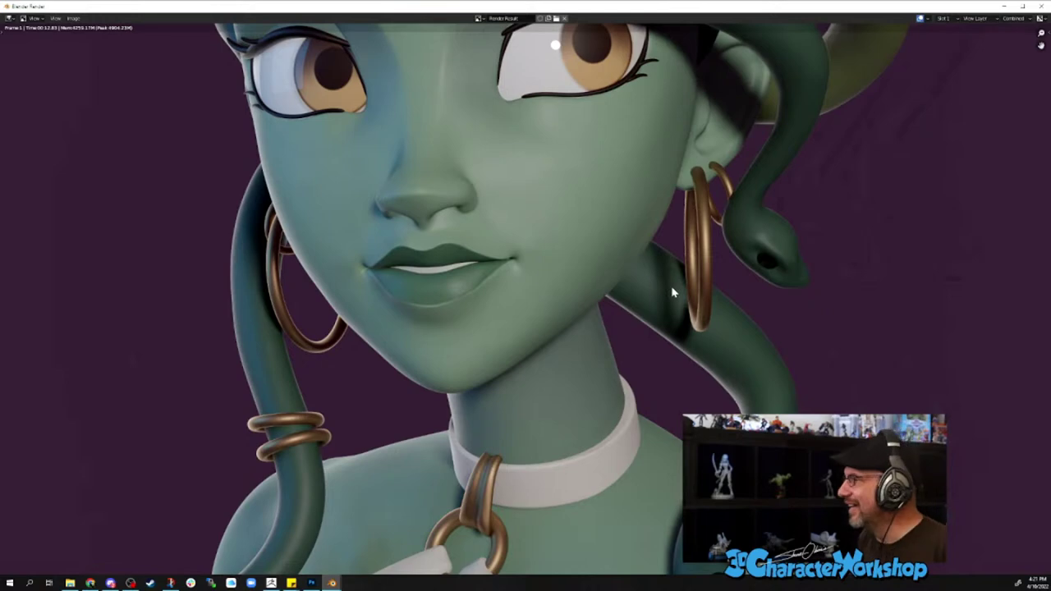
pyautogui.scroll(-5, 671, 292)
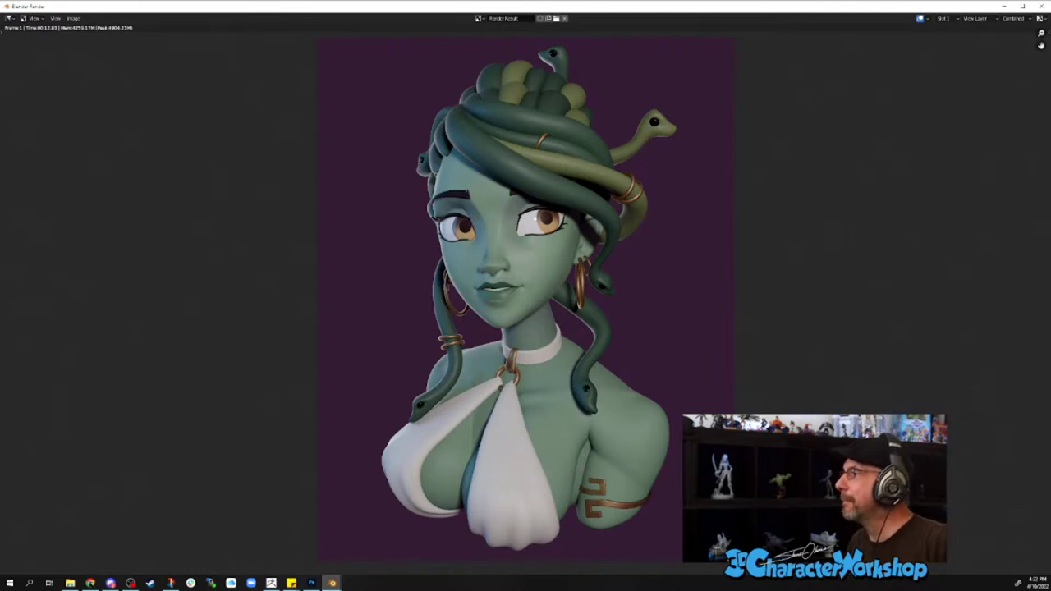
# - Switch to Chrome from the Windows taskbar
pyautogui.click(90, 583)
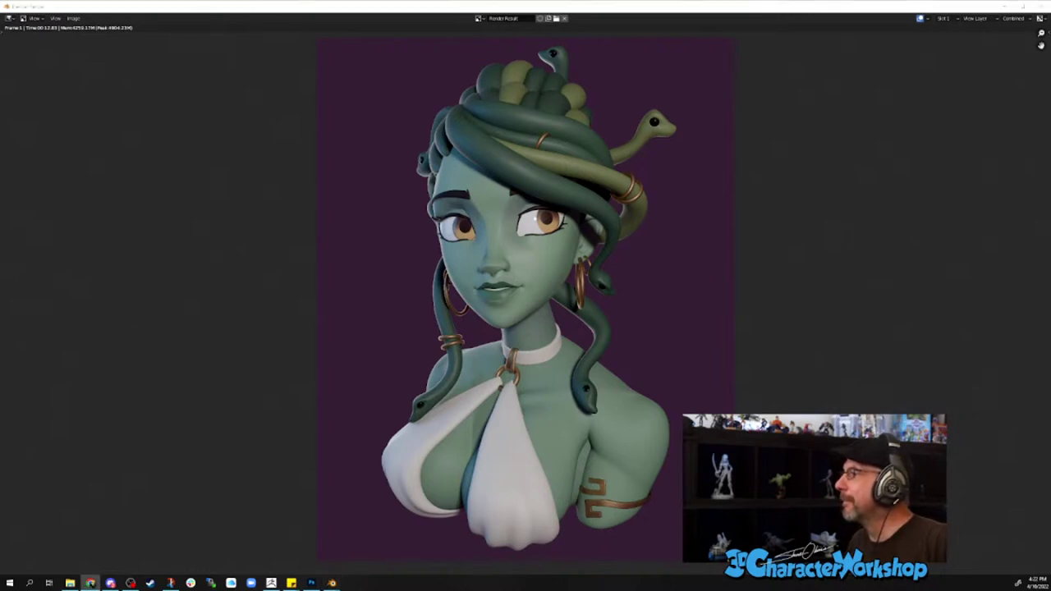